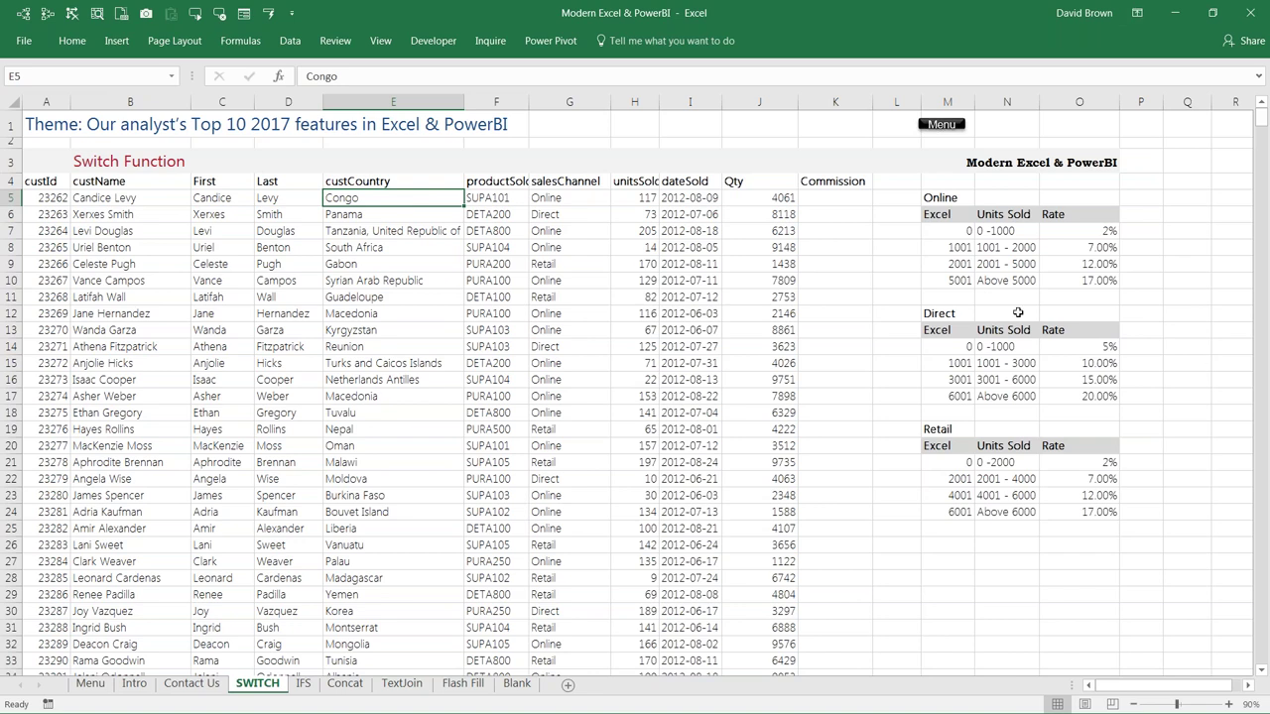
Step: Check the full 'Tanzania, United Republic of' country entry, then move to Commission cell K5
click(358, 352)
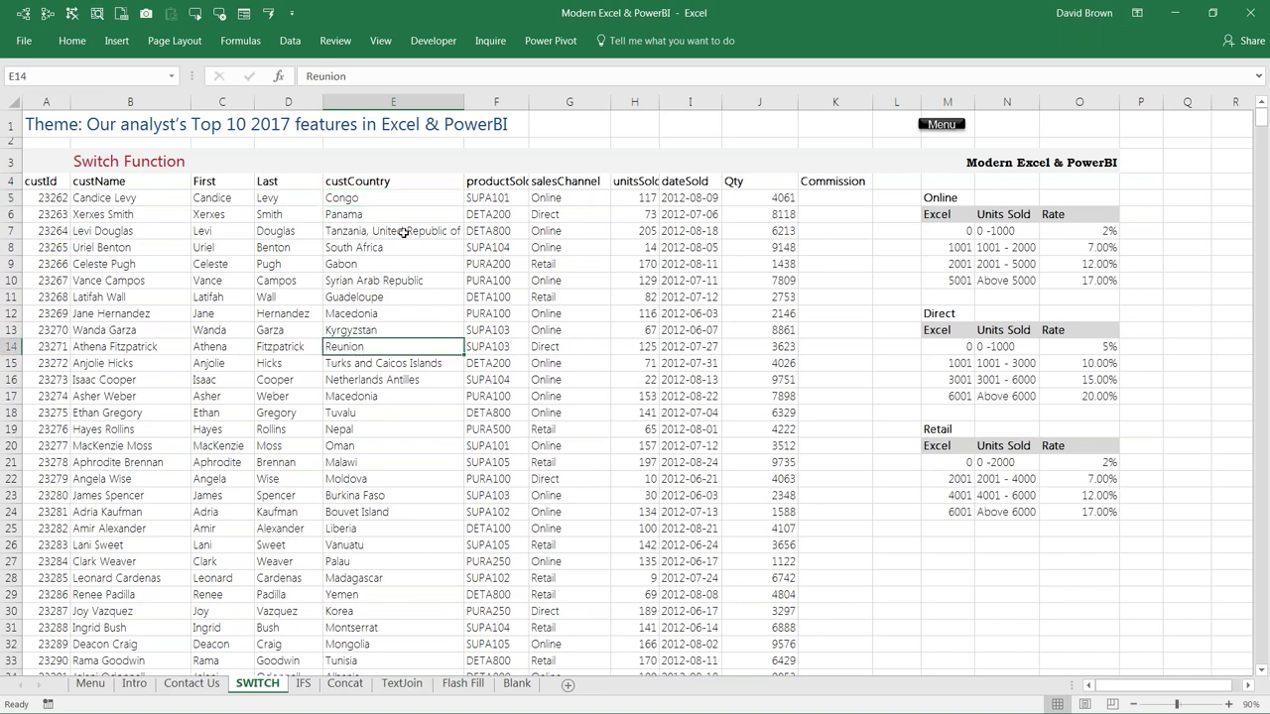
click(403, 232)
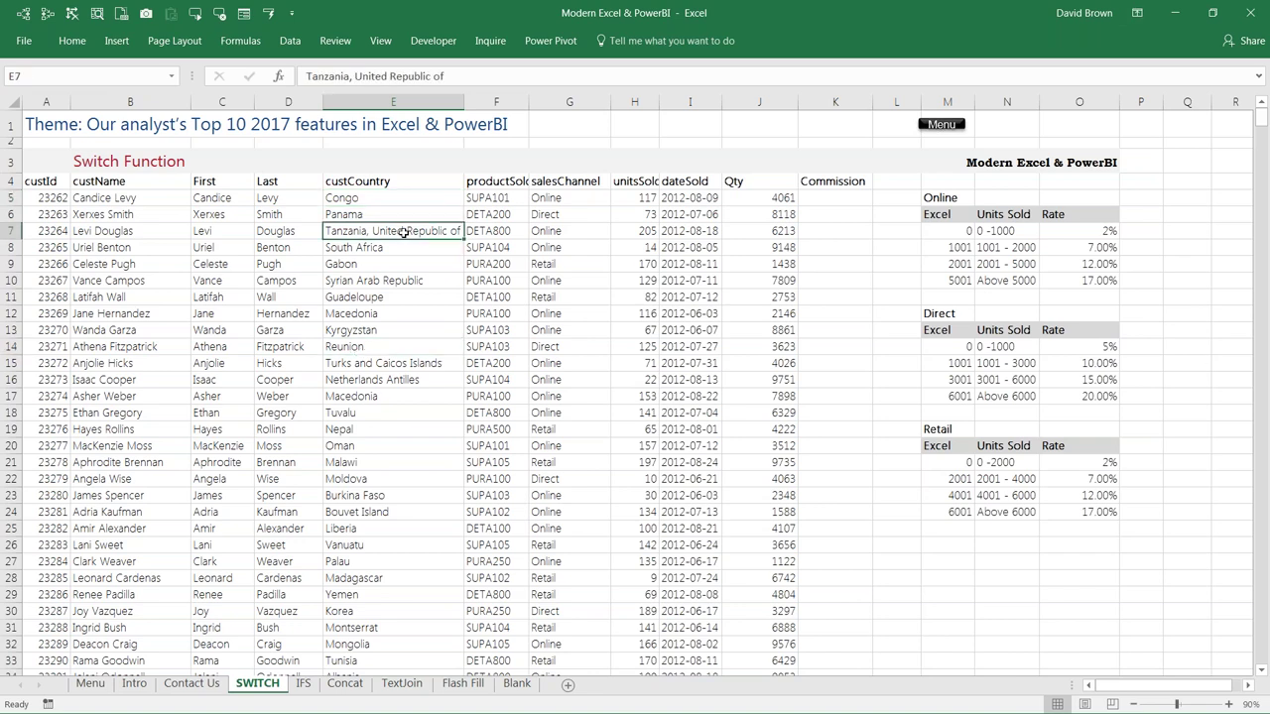
key(Up)
key(Up)
key(Right)
key(Right)
key(Right)
key(Right)
key(Right)
key(Right)
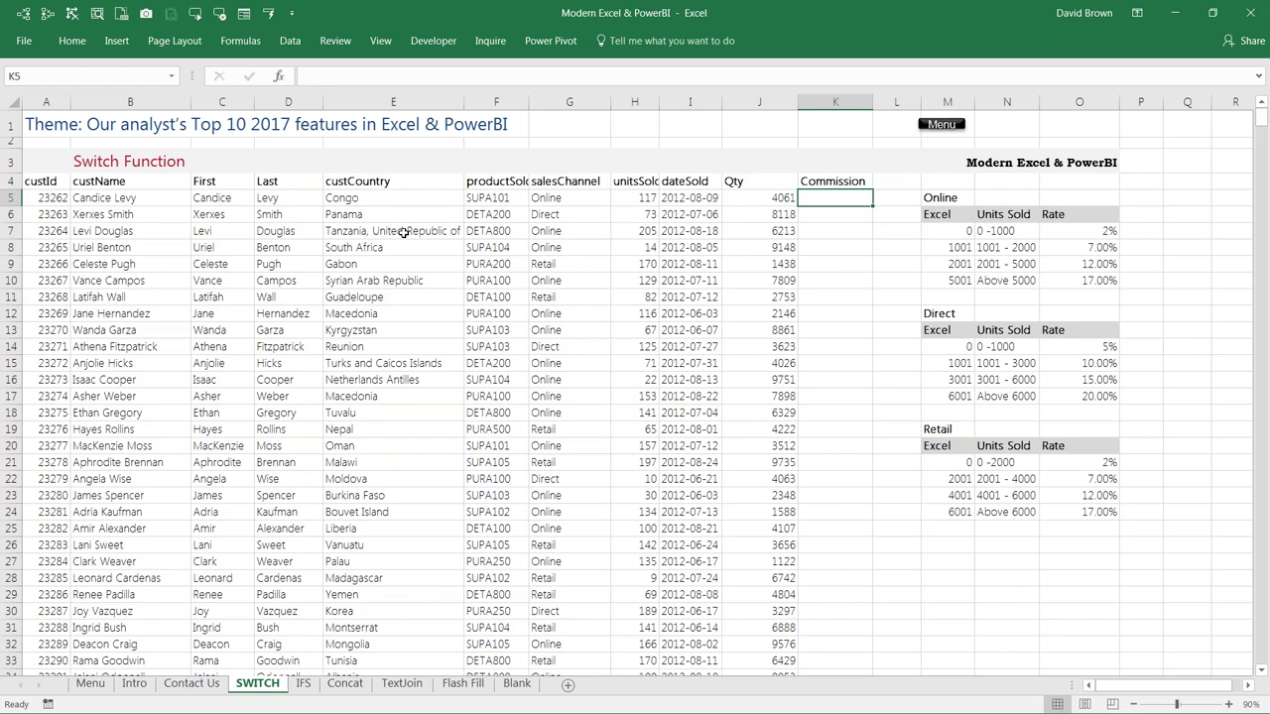
Step: Enter the heading IF in K3 above the Commission column
key(Up)
key(Up)
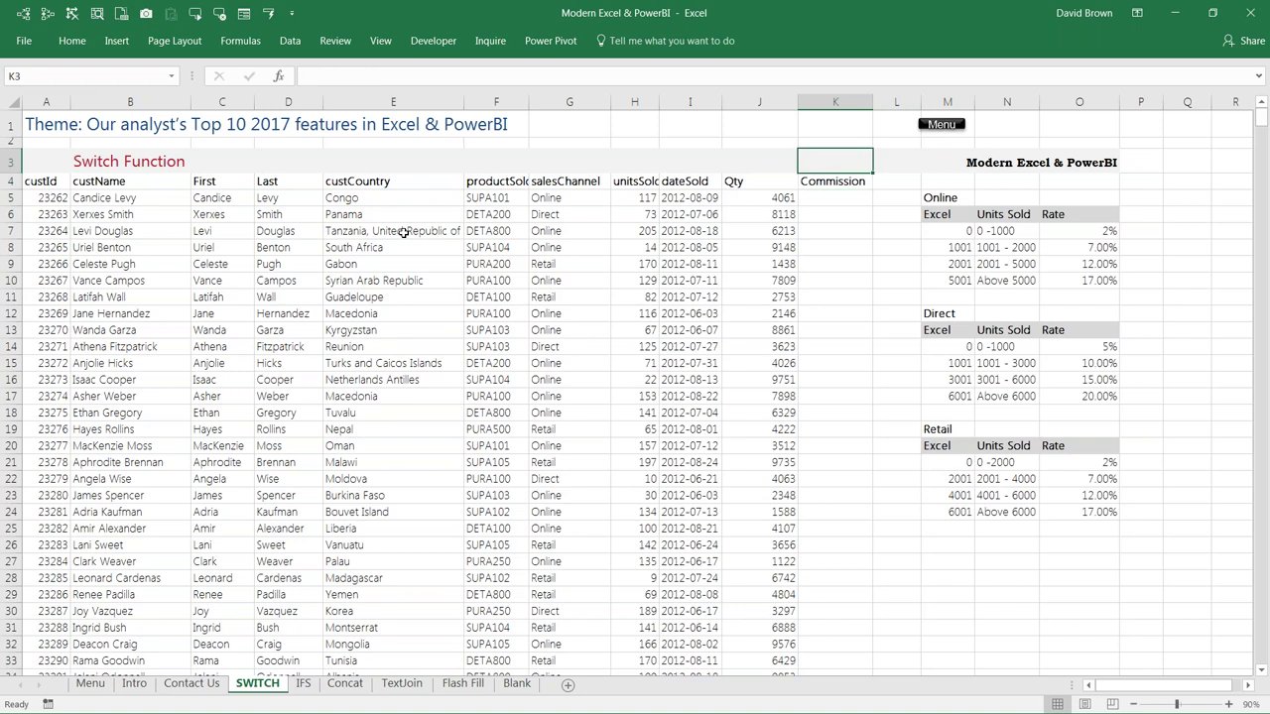
text(IF)
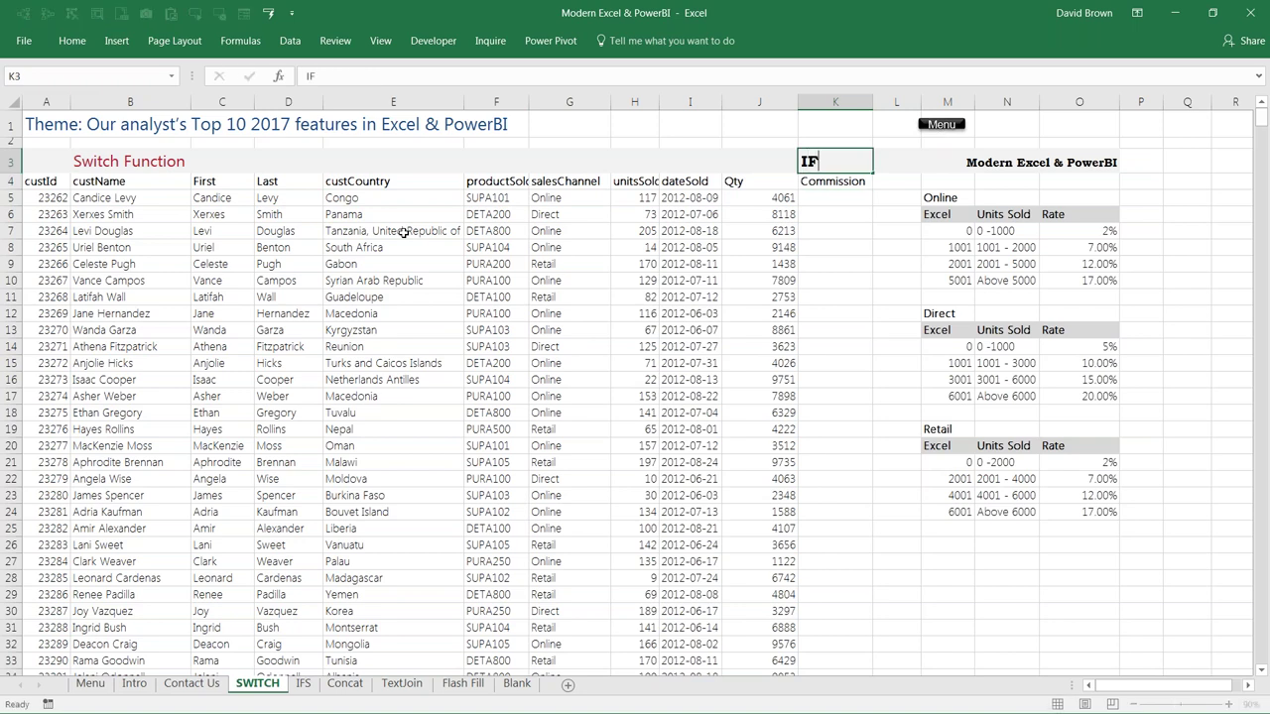
key(Return)
key(Up)
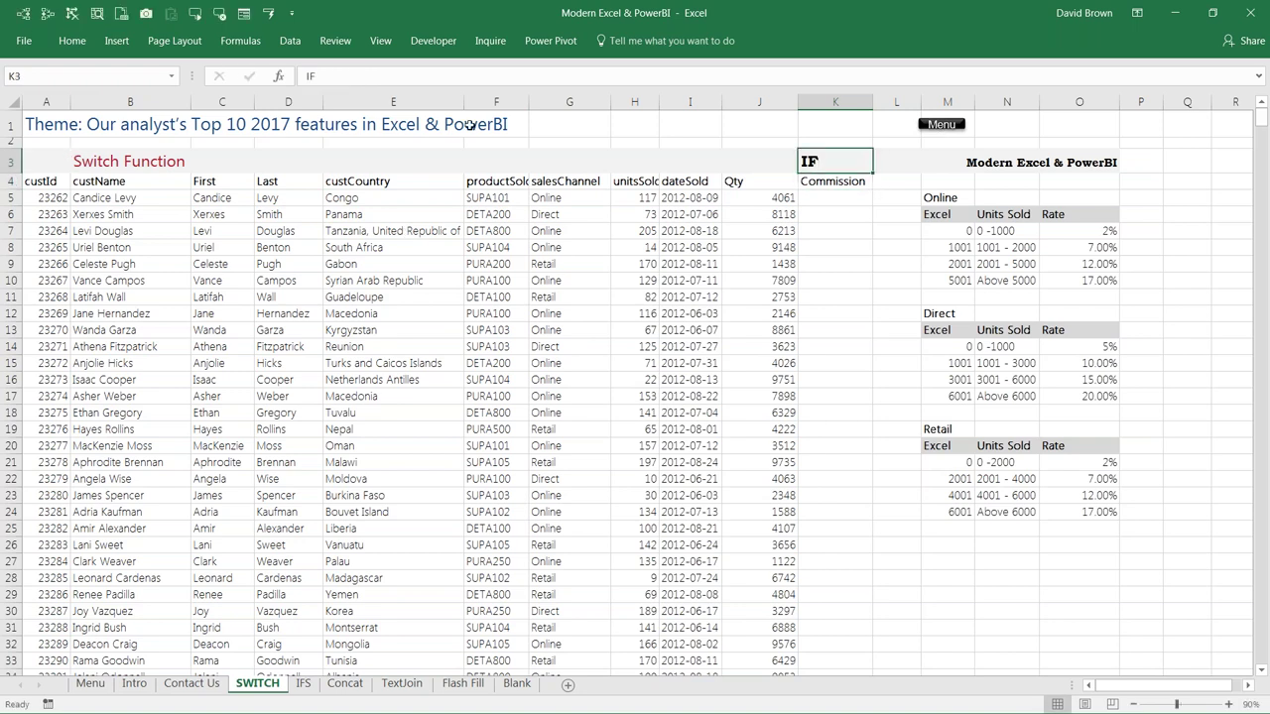
Step: Review the heading's Home formatting options, then return to K5 and check the Qty value 4061
click(70, 41)
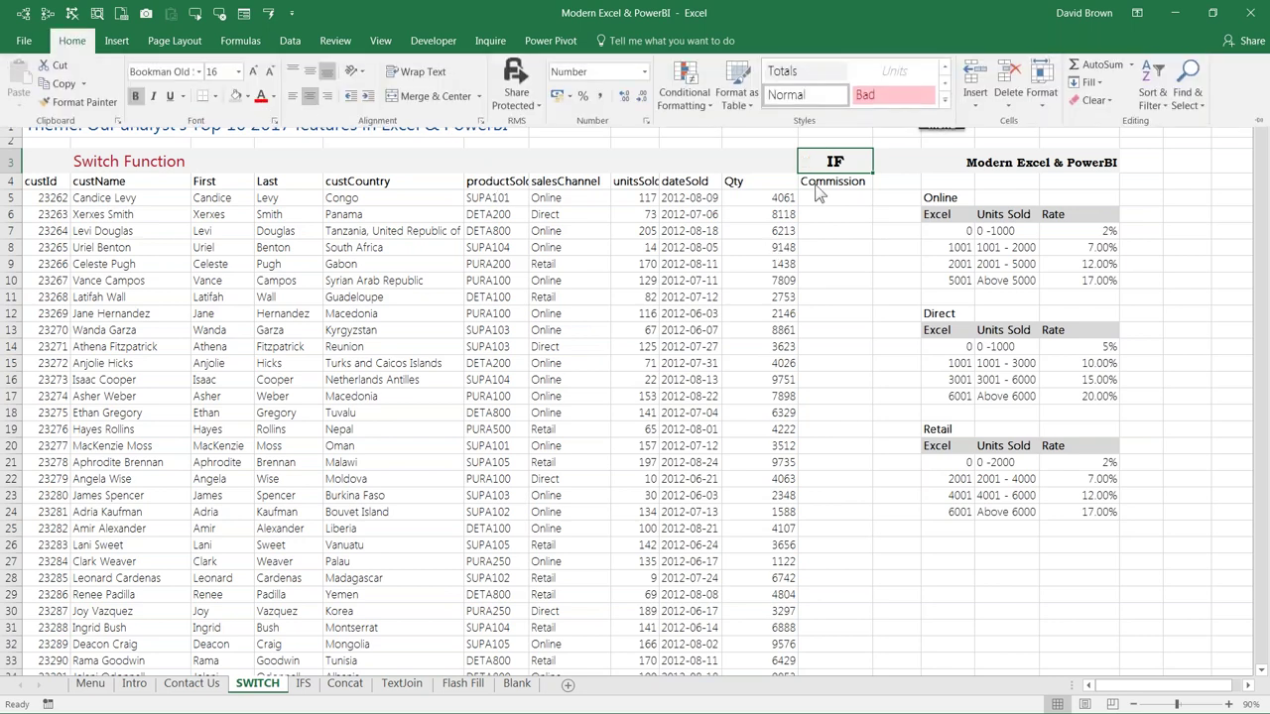
click(838, 205)
click(838, 205)
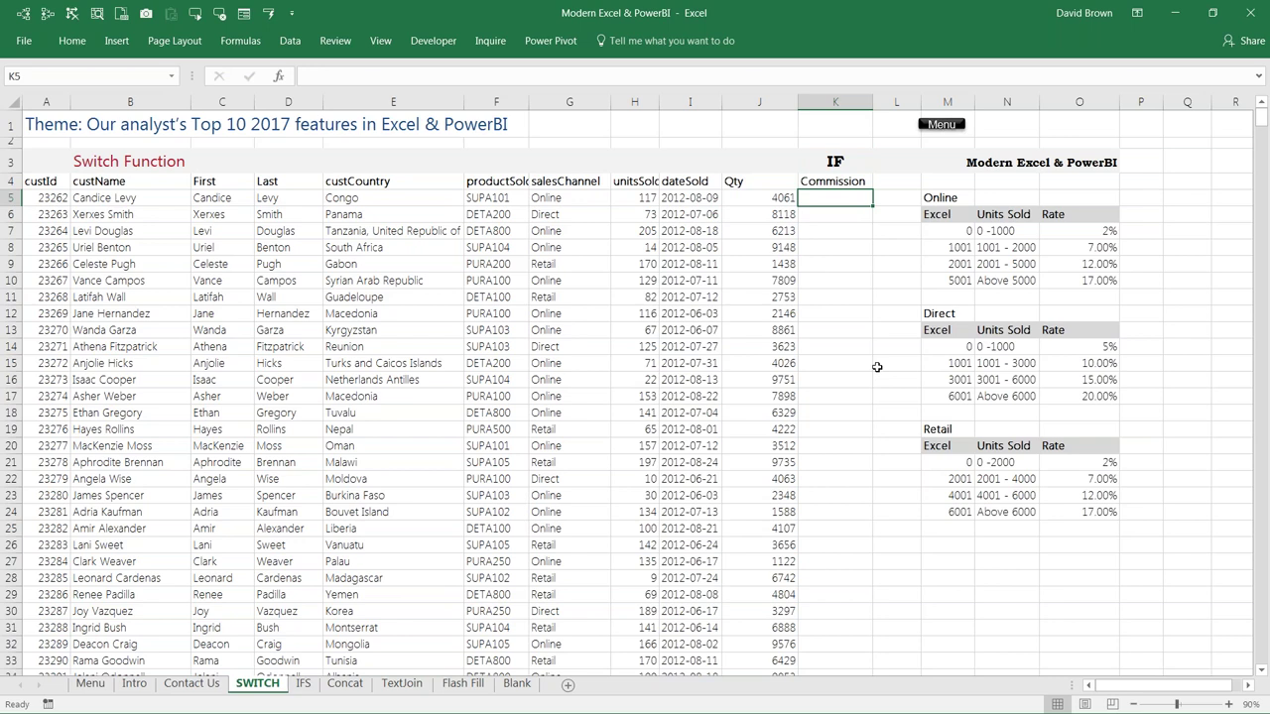
key(Up)
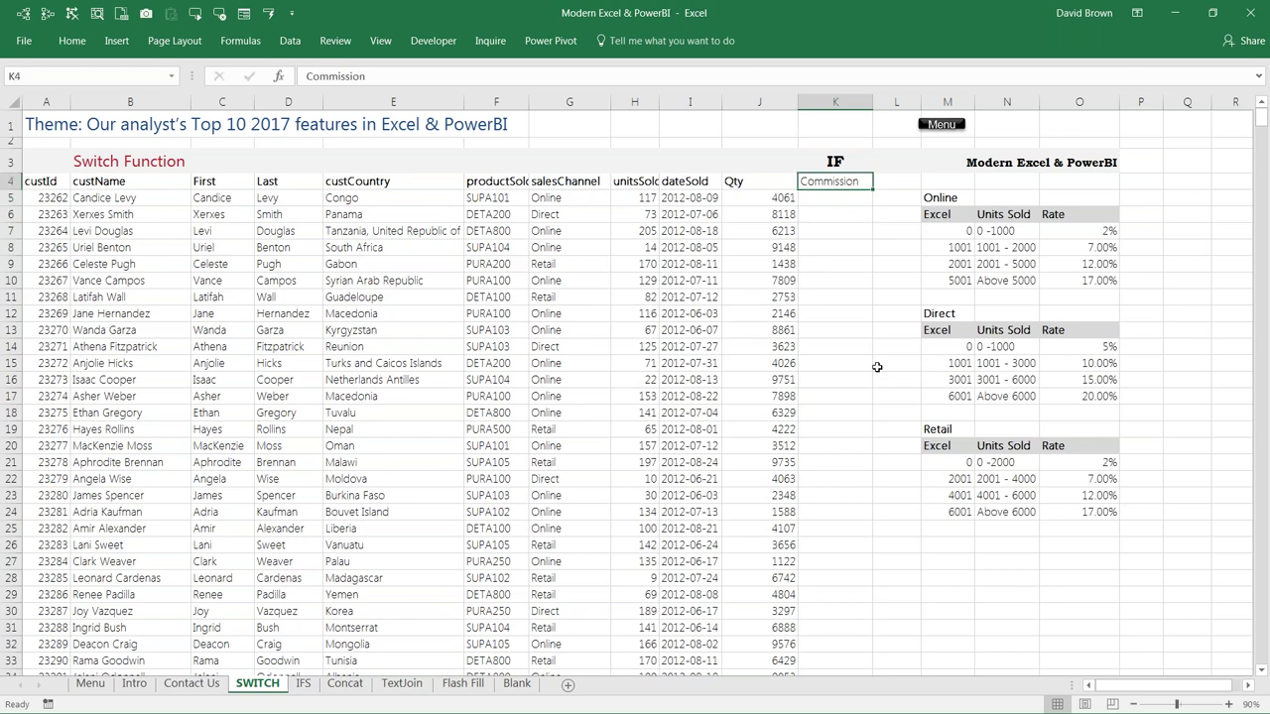
key(Down)
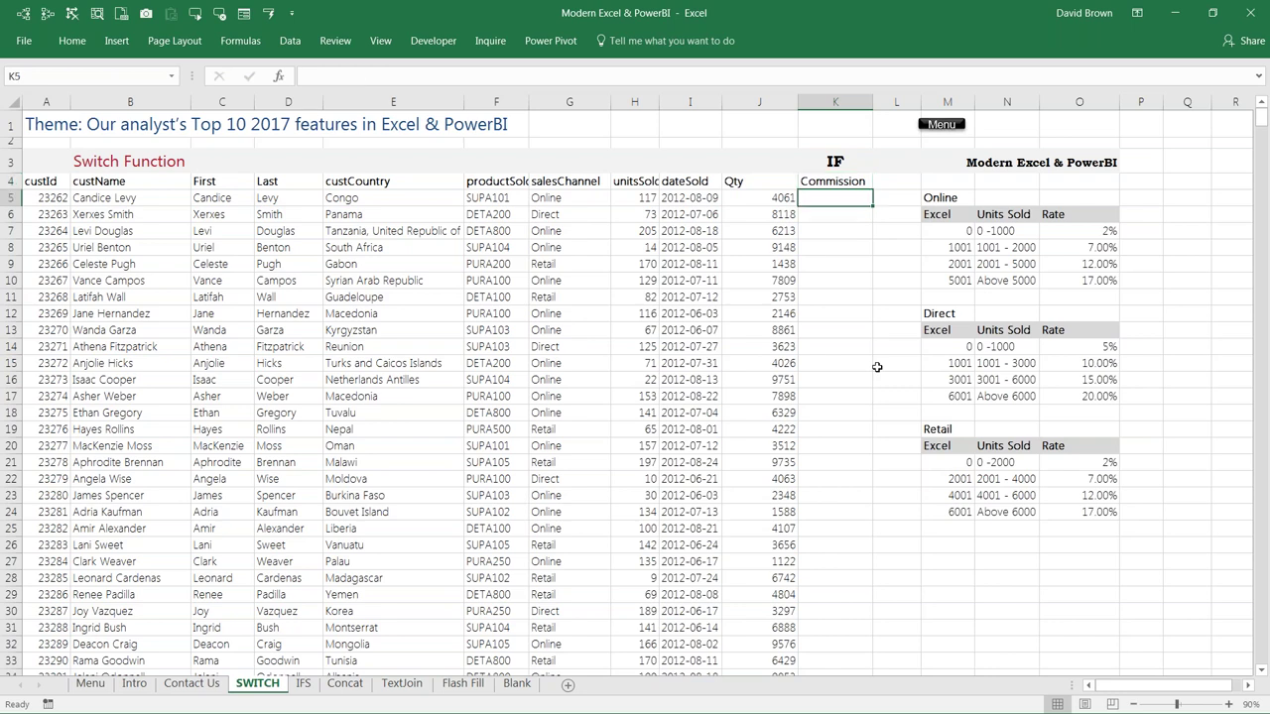
key(Left)
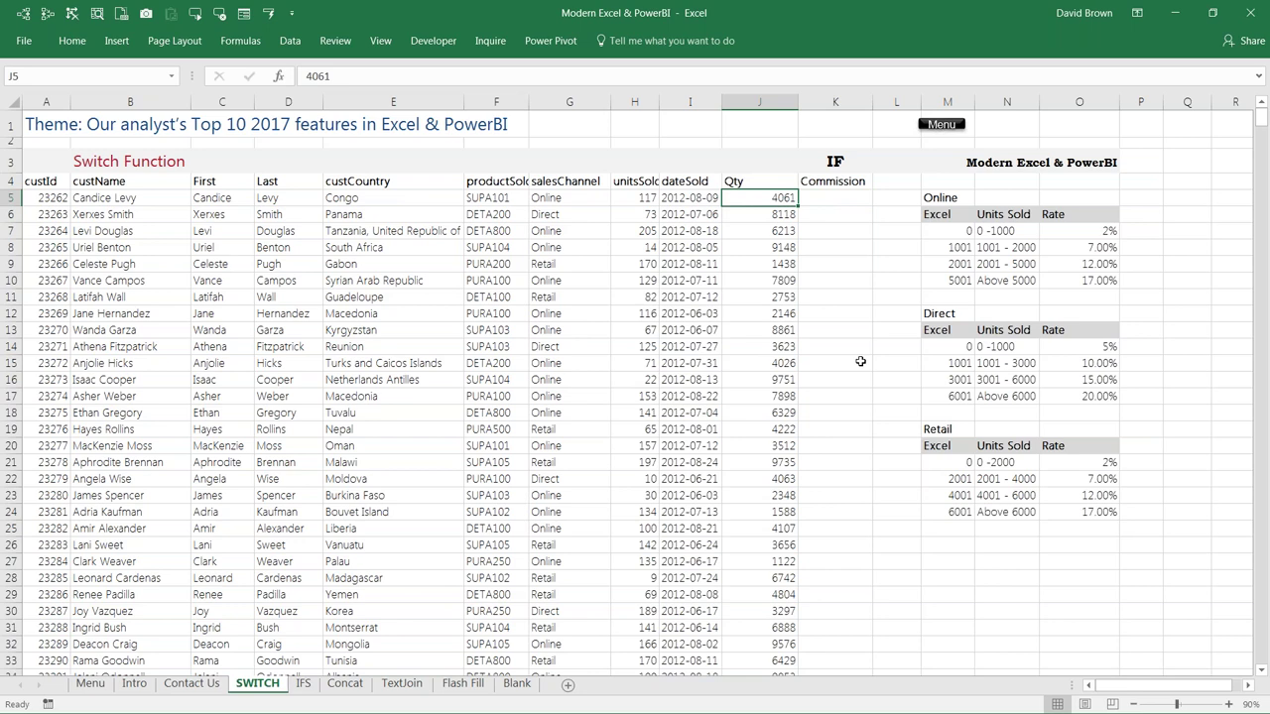
Step: Hide the dateSold column with Ctrl+0, trying undo and Ctrl+Shift+0 to restore it
scroll(860, 361, up, 1)
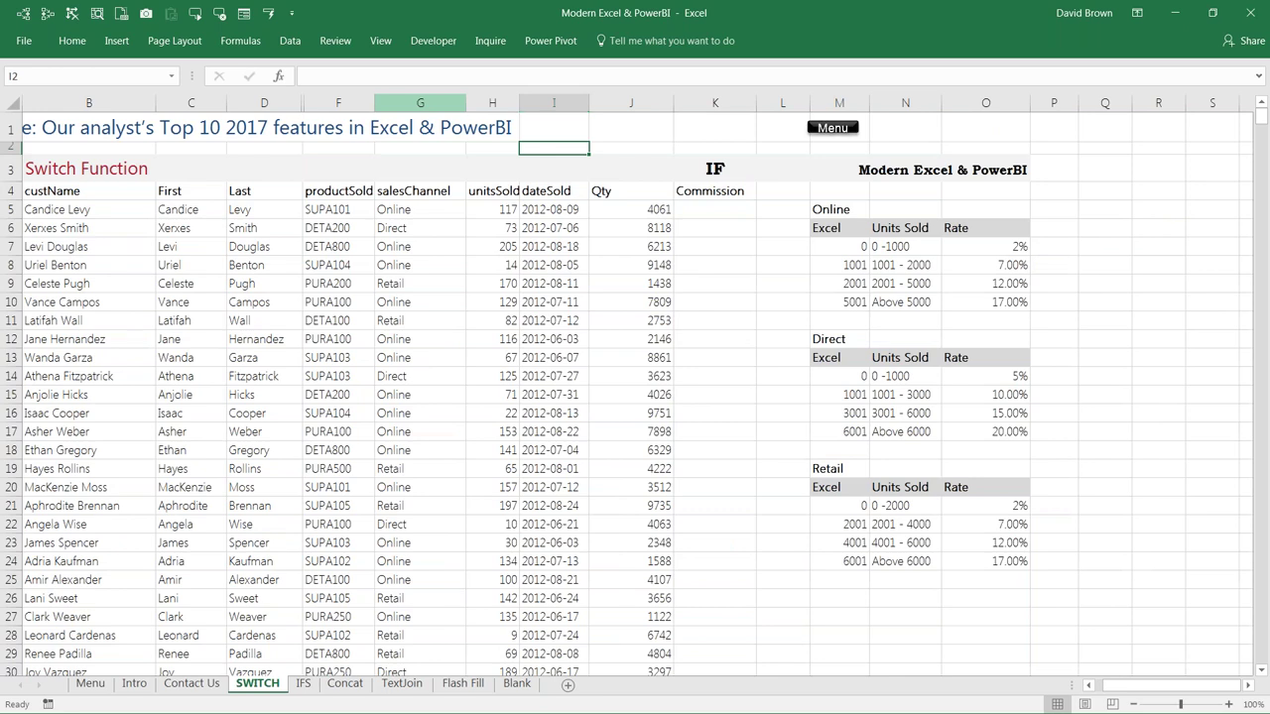
key(ctrl+0)
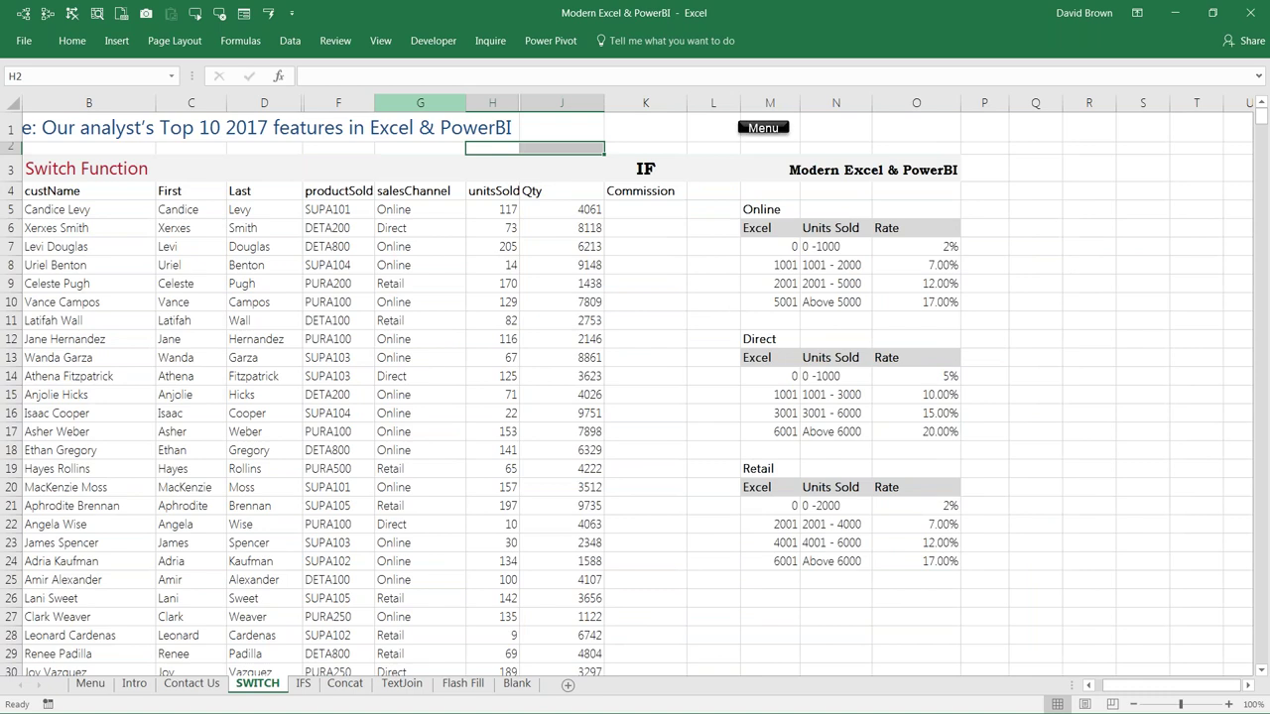
key(ctrl+z)
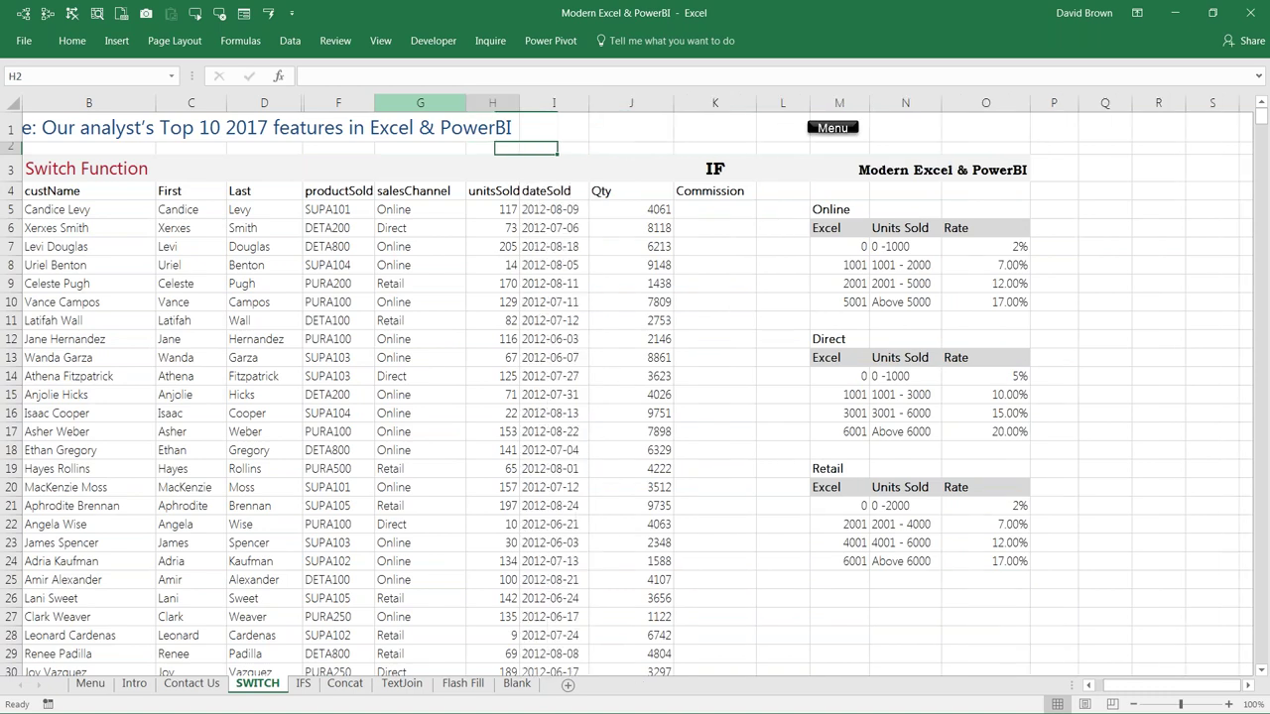
key(ctrl+0)
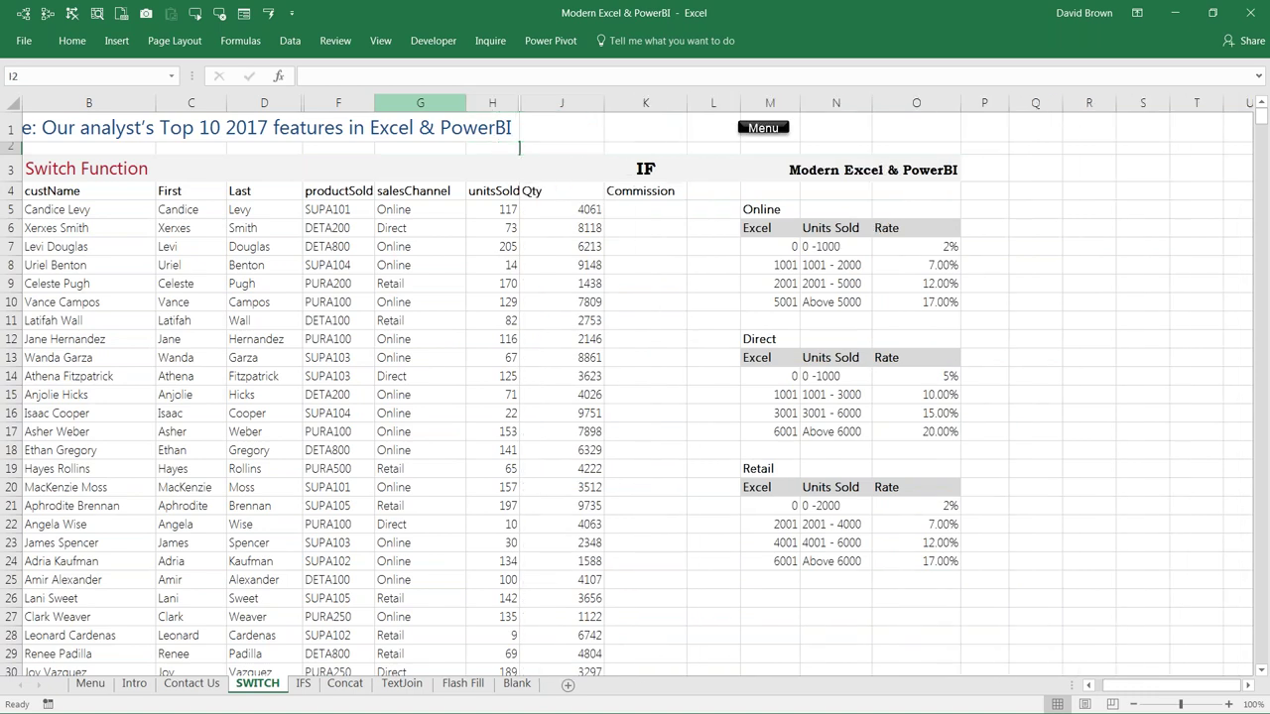
drag(492, 148, 562, 147)
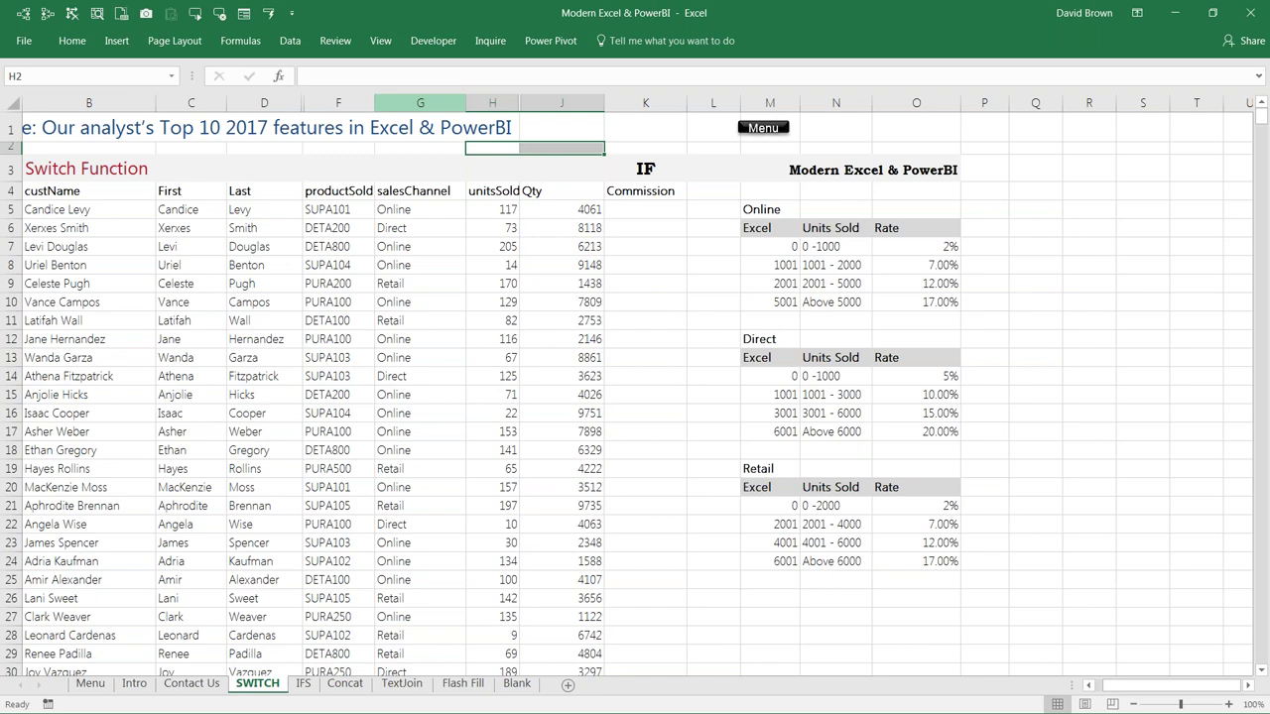
key(ctrl+shift+0)
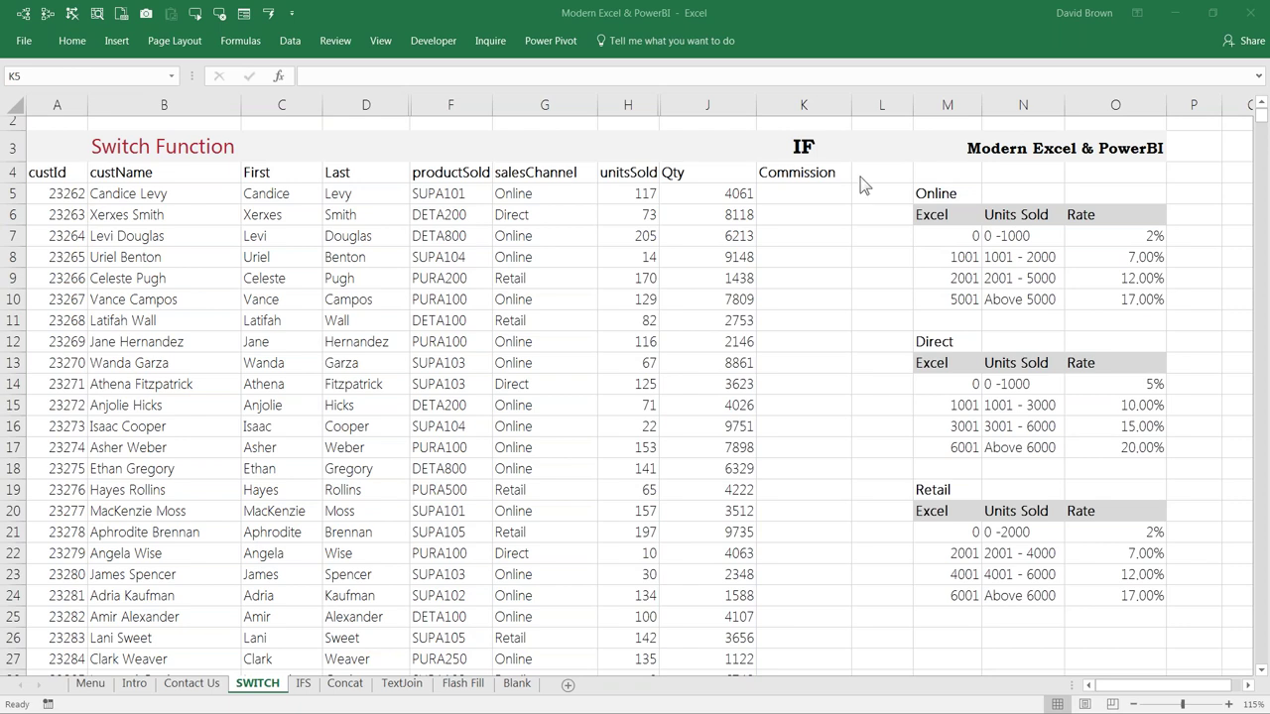
Step: Select the first Commission cell K5
click(804, 189)
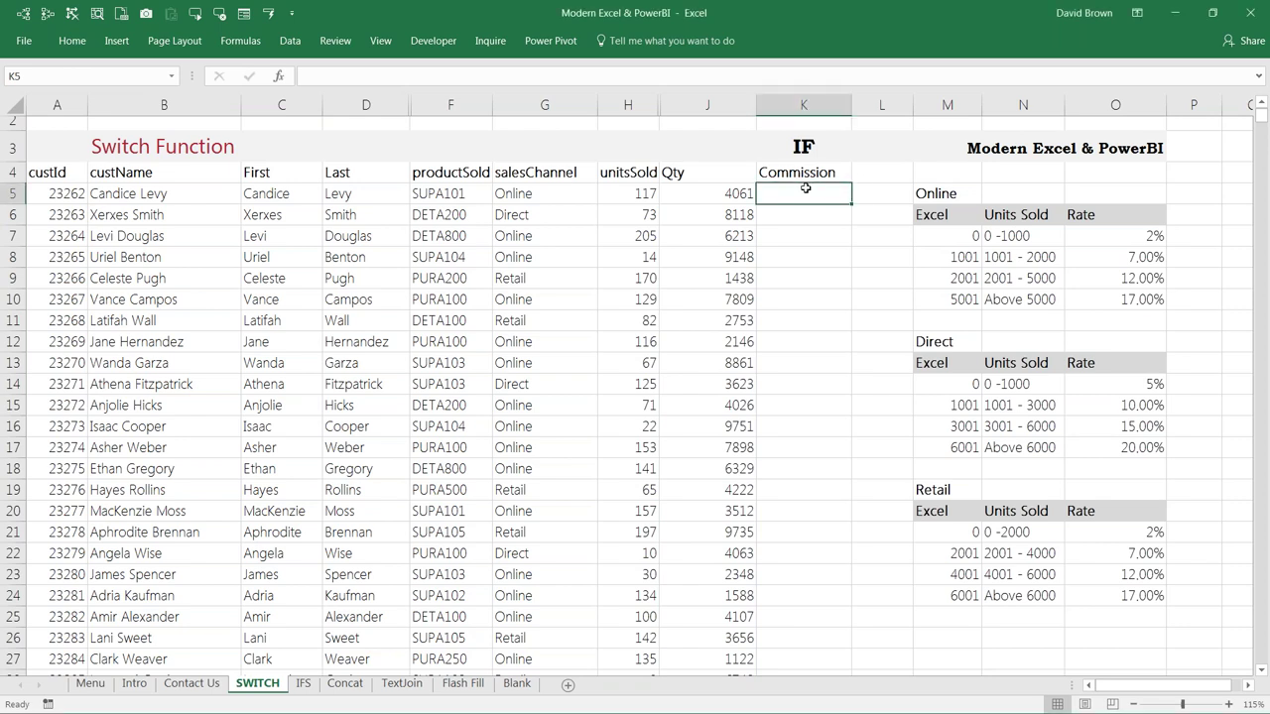
key(ctrl+shift+Left)
click(804, 189)
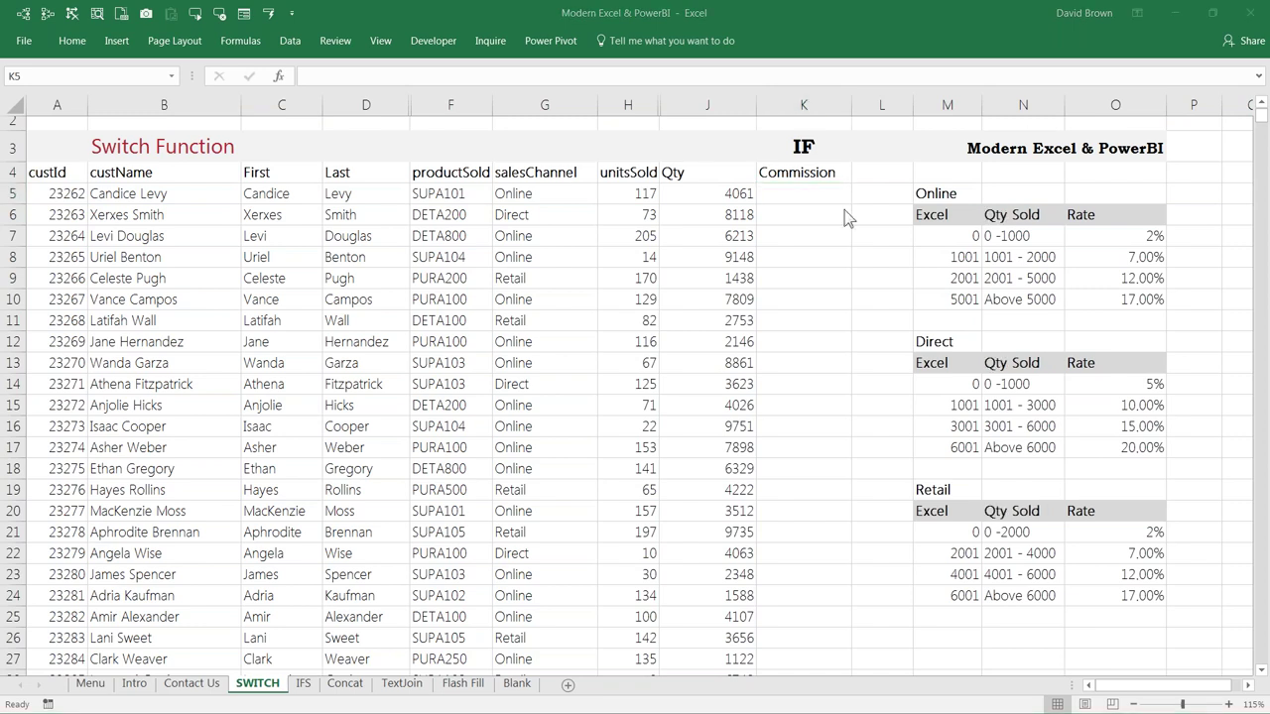
click(819, 189)
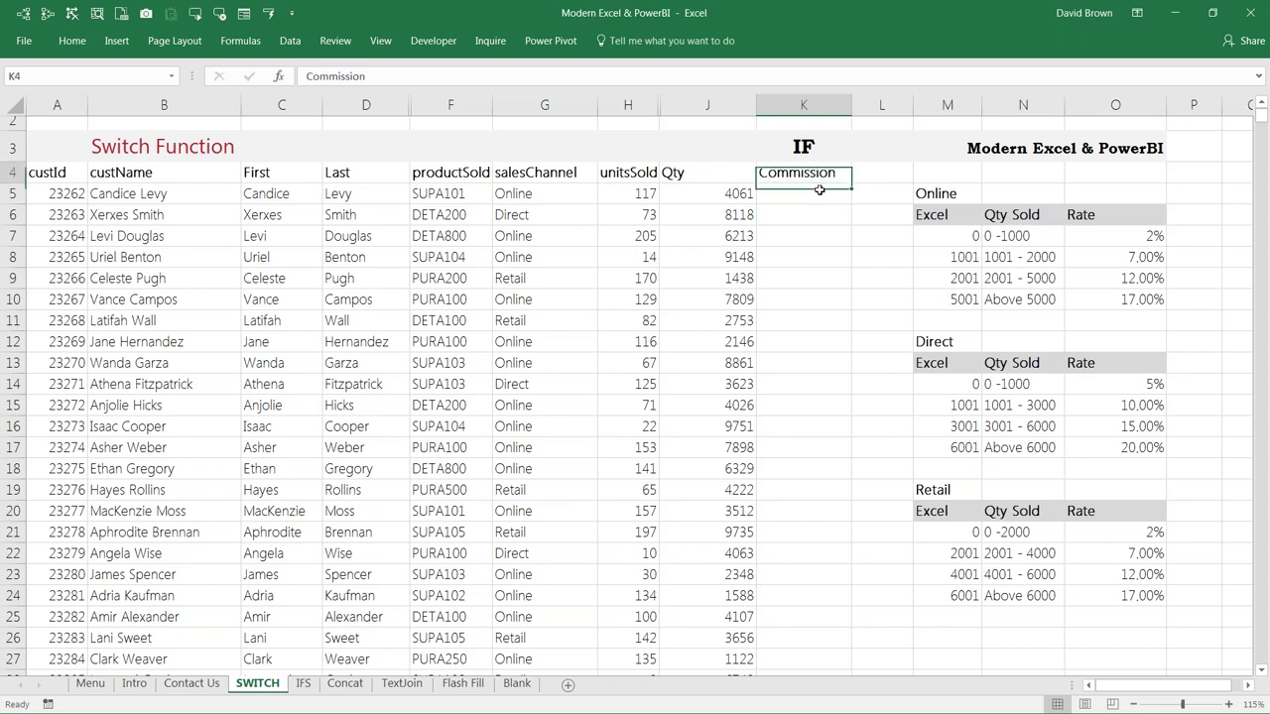
Step: Start an IF formula in K5, then cancel it with Escape
text(=if)
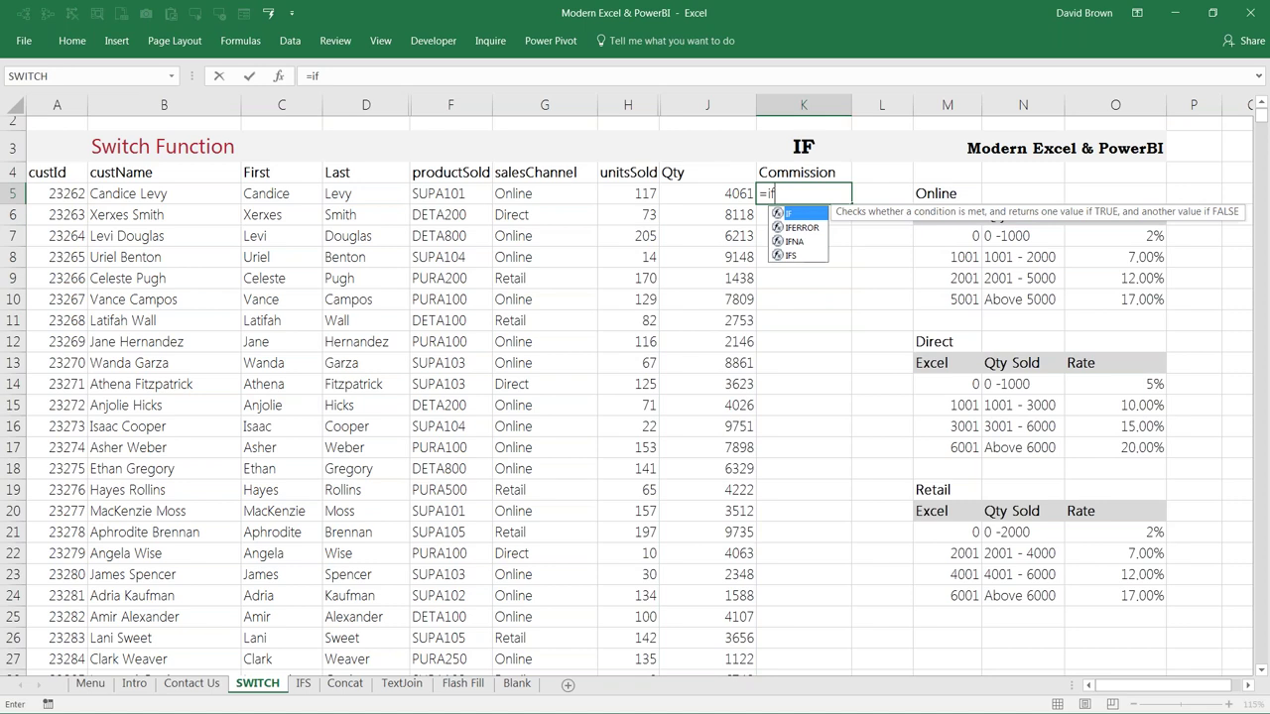
key(Tab)
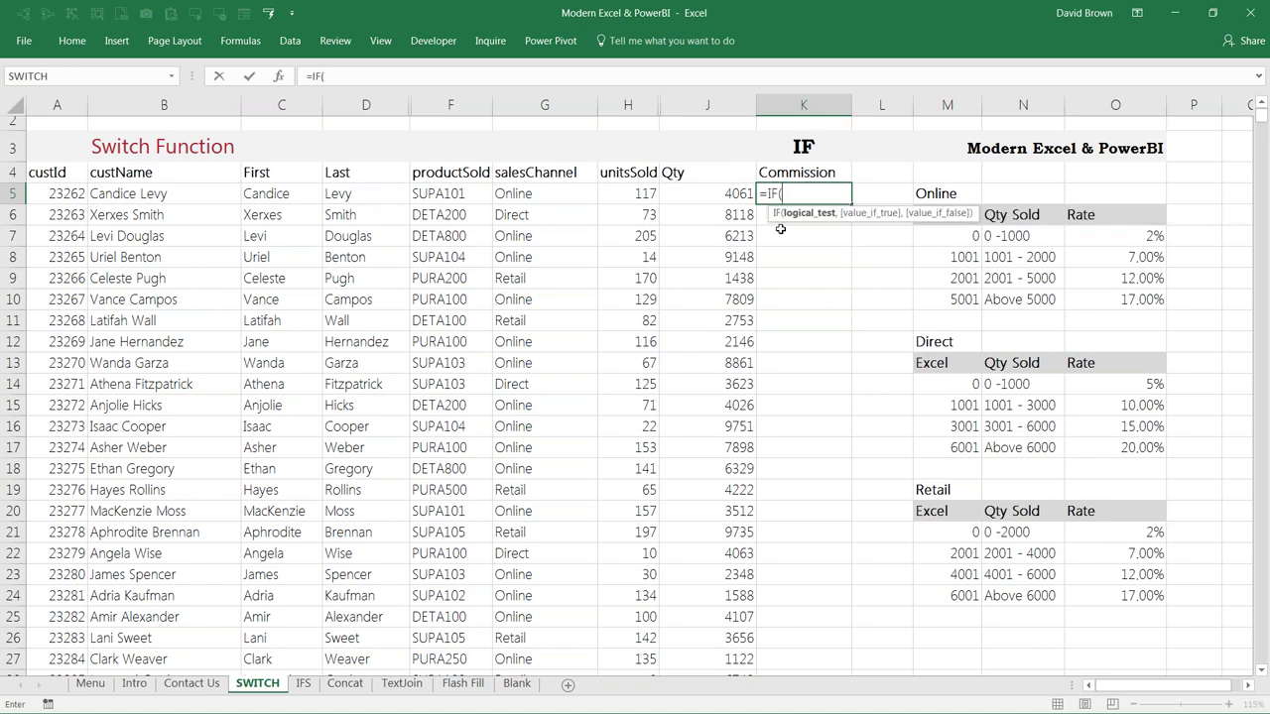
key(Escape)
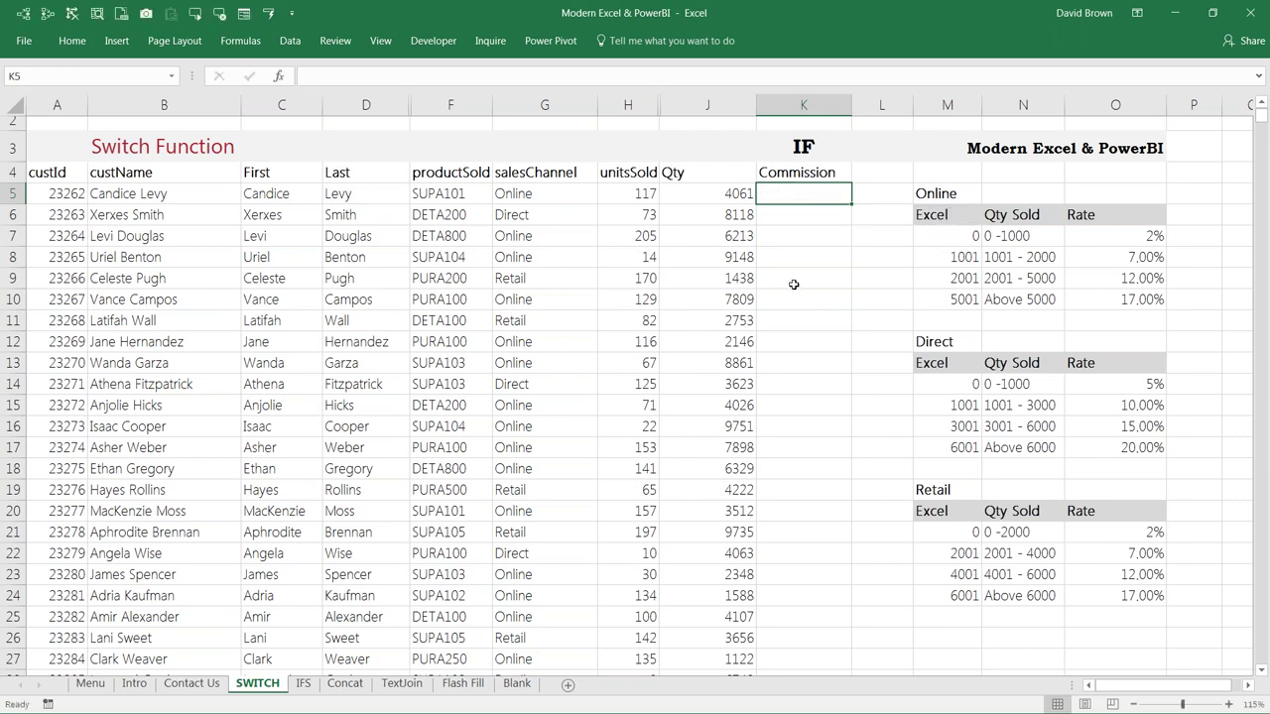
click(798, 281)
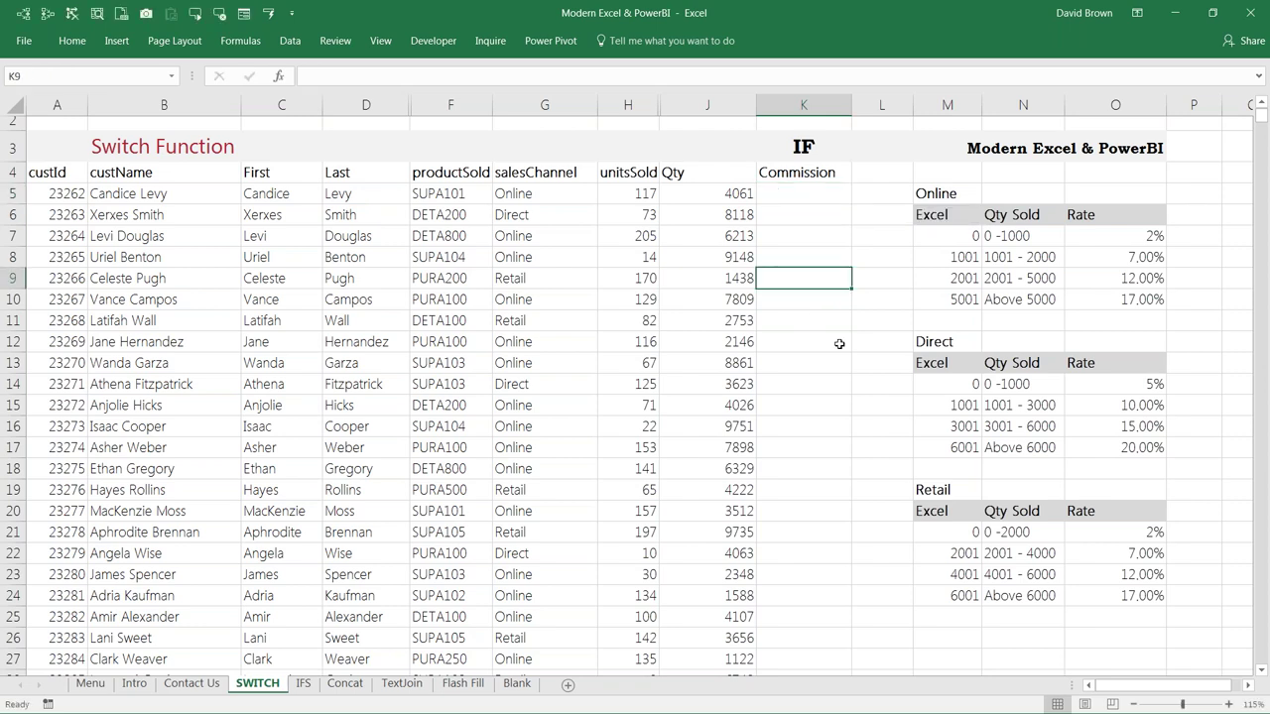
scroll(838, 343, up, 1)
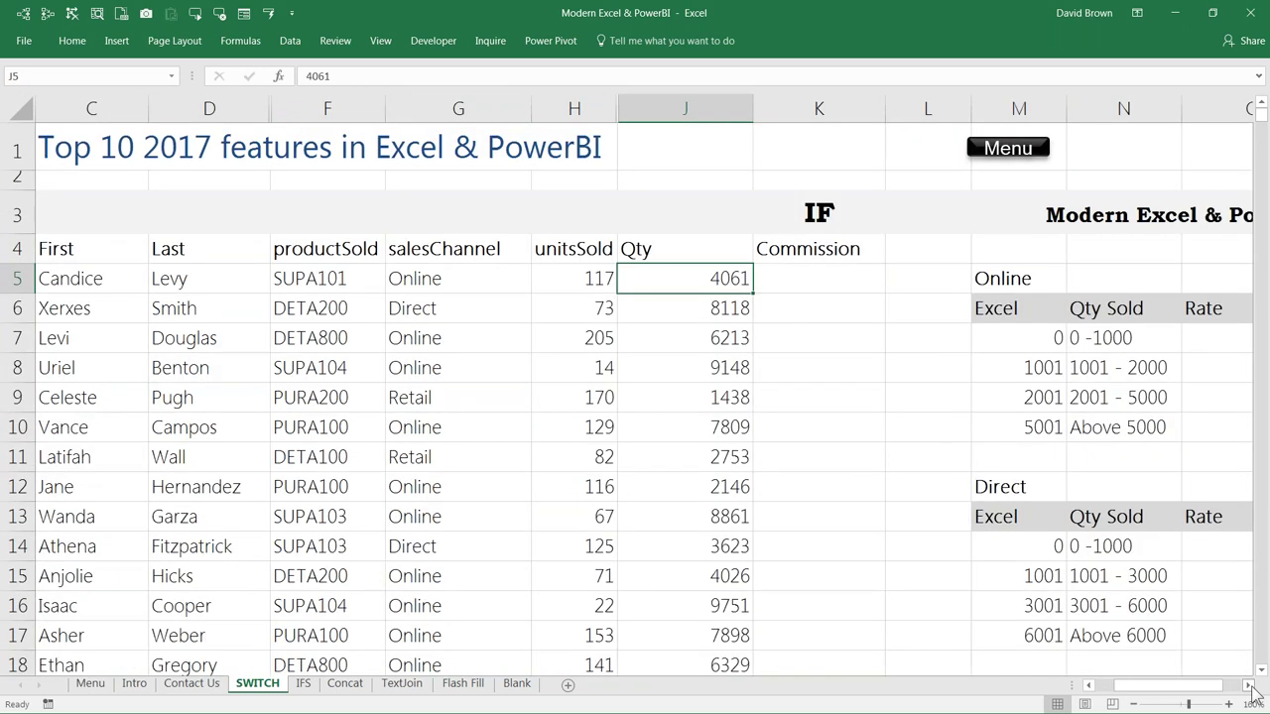
Step: Start =IF in K5, testing whether G5 equals the absolute Online label $M$5
click(1247, 685)
key(Right)
text(=if)
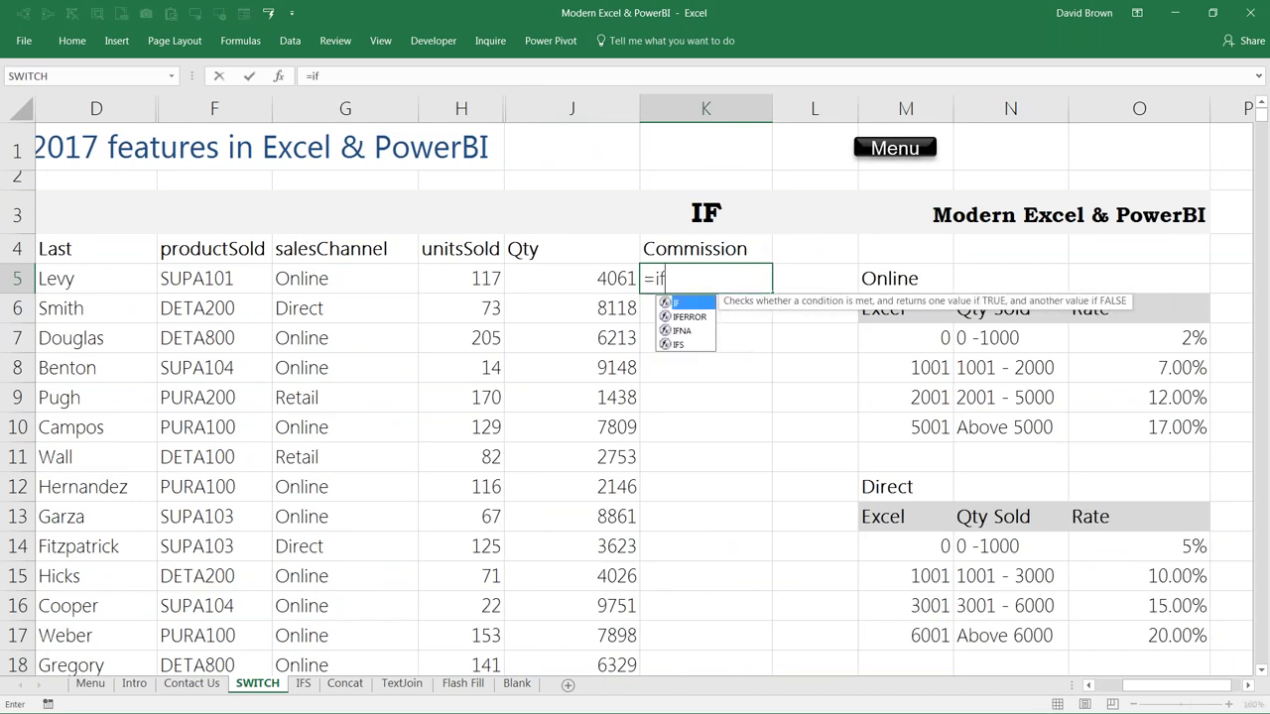
key(Tab)
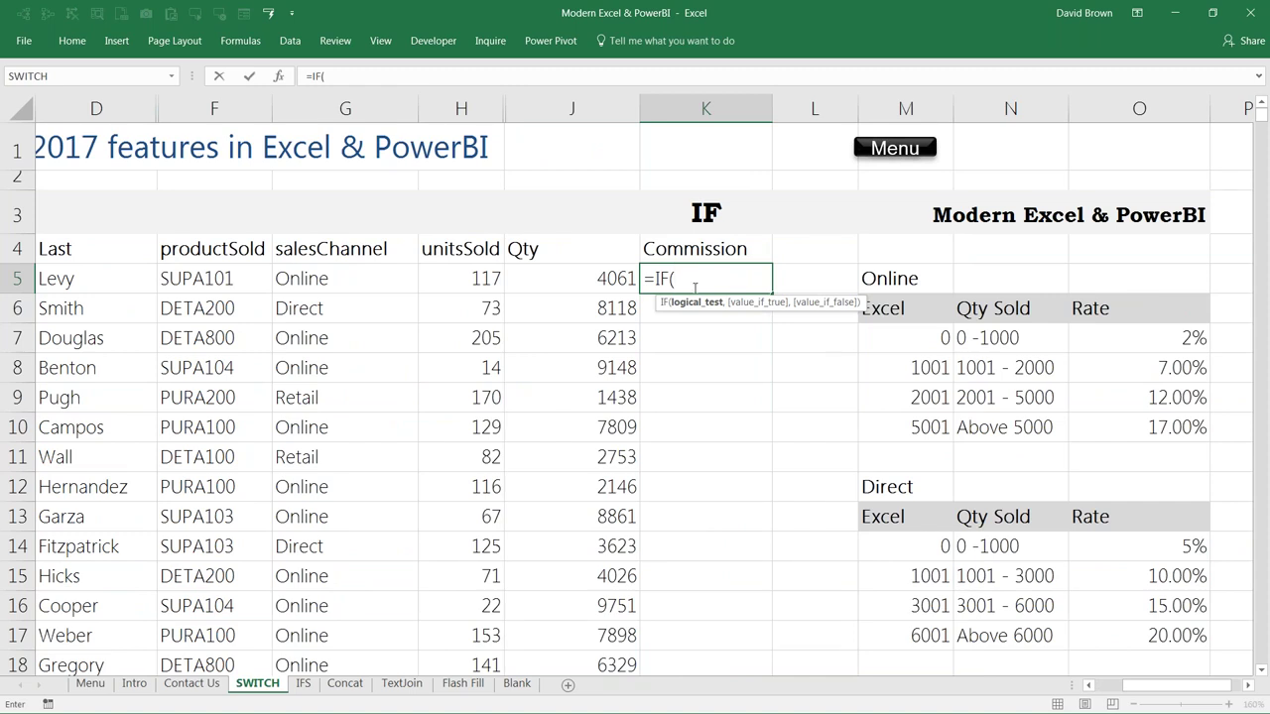
click(324, 279)
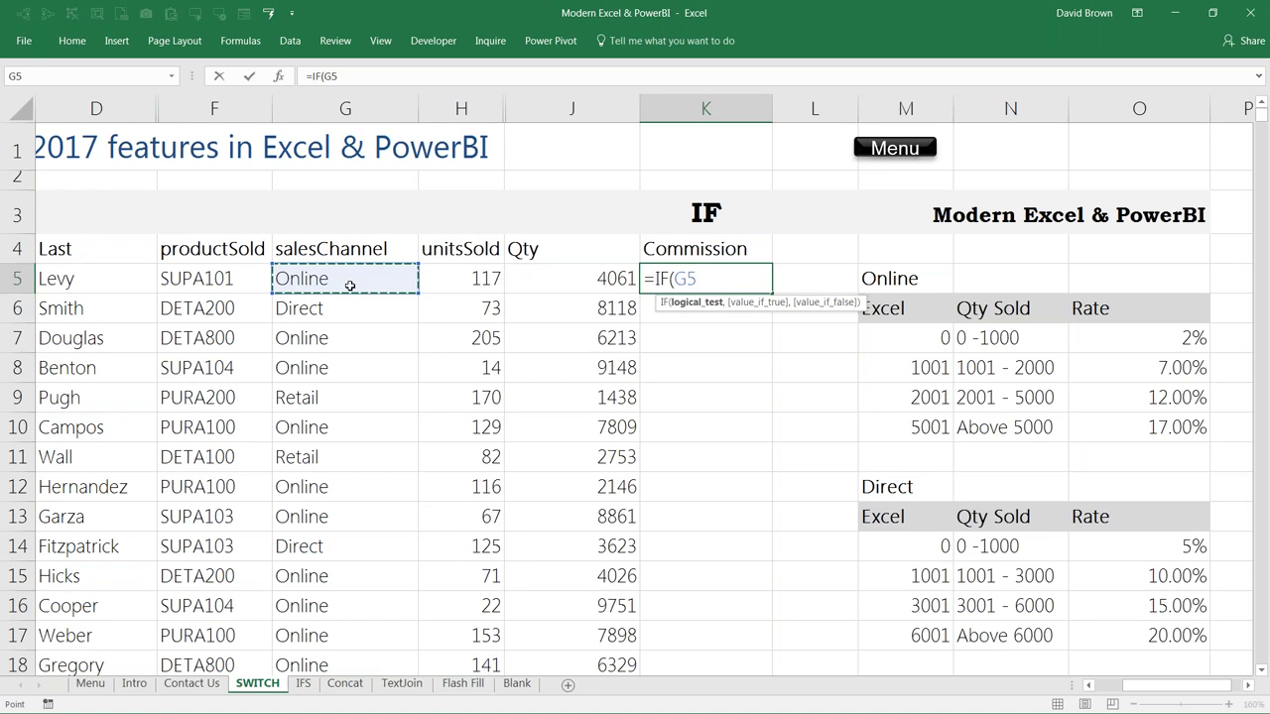
text(=)
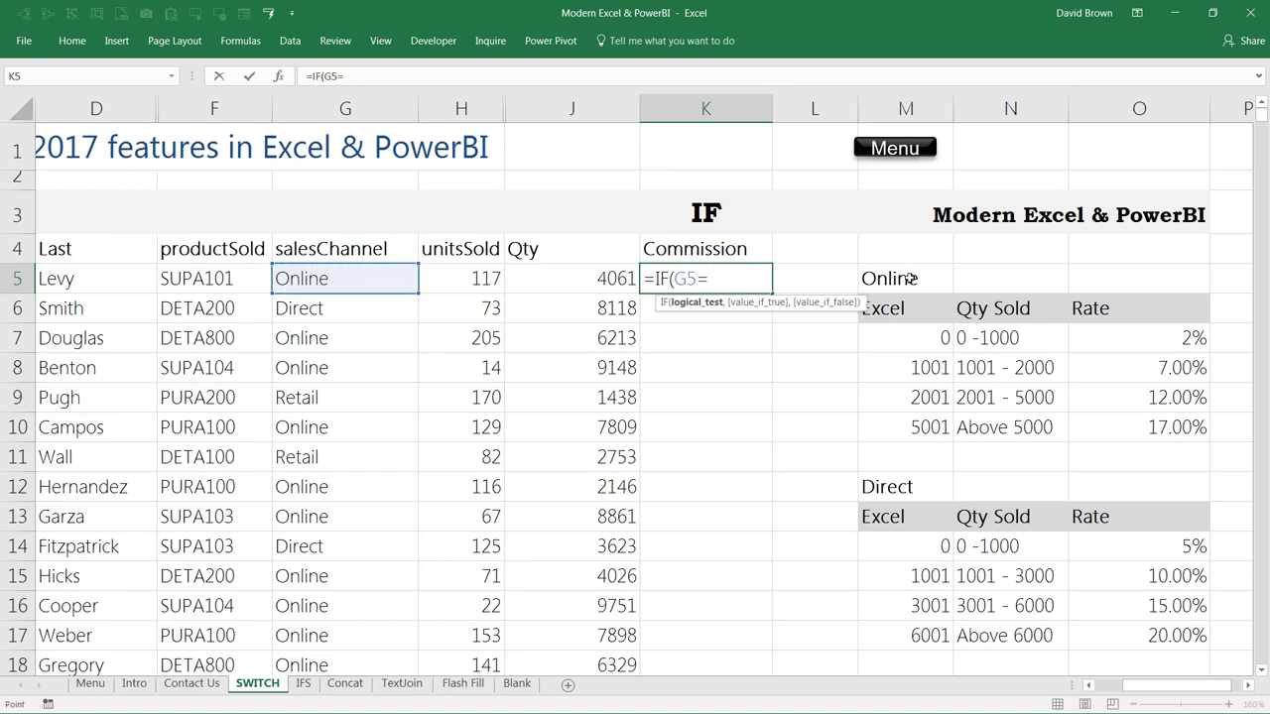
click(910, 279)
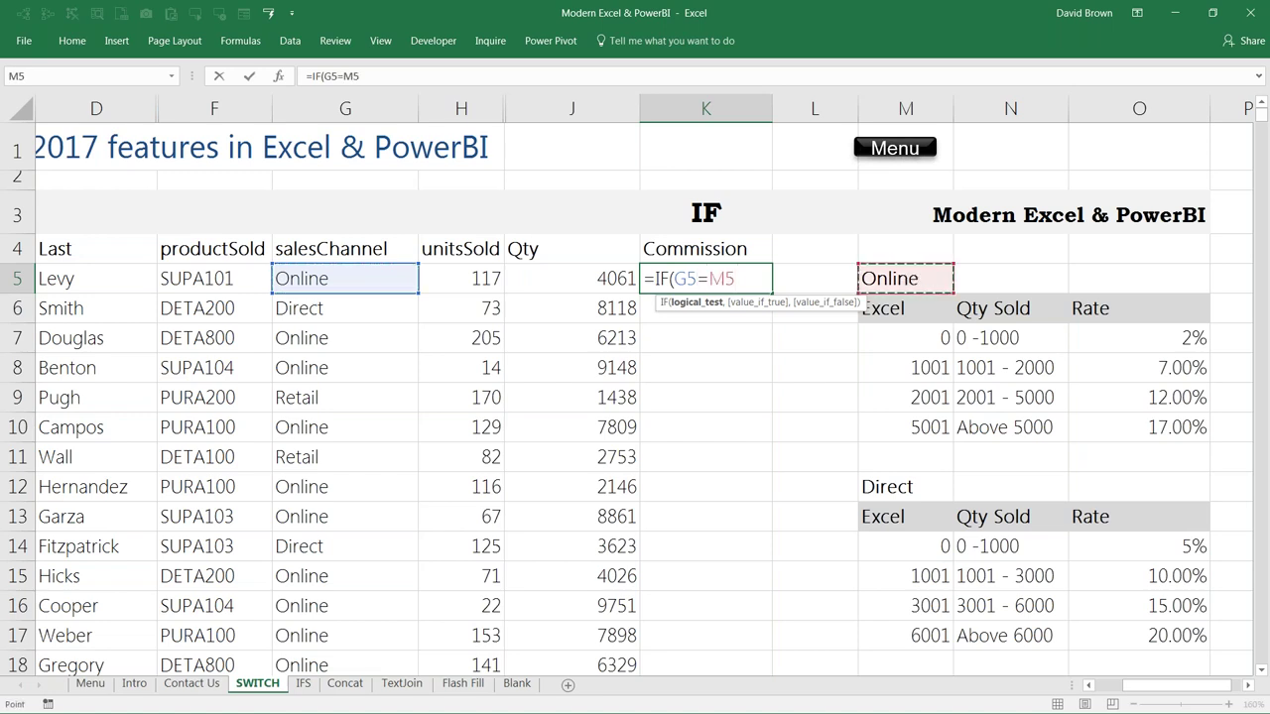
key(F4)
Step: Add the absolute Online rate table $M$7:$O$10 as the true result, then reference G5 again
text(,)
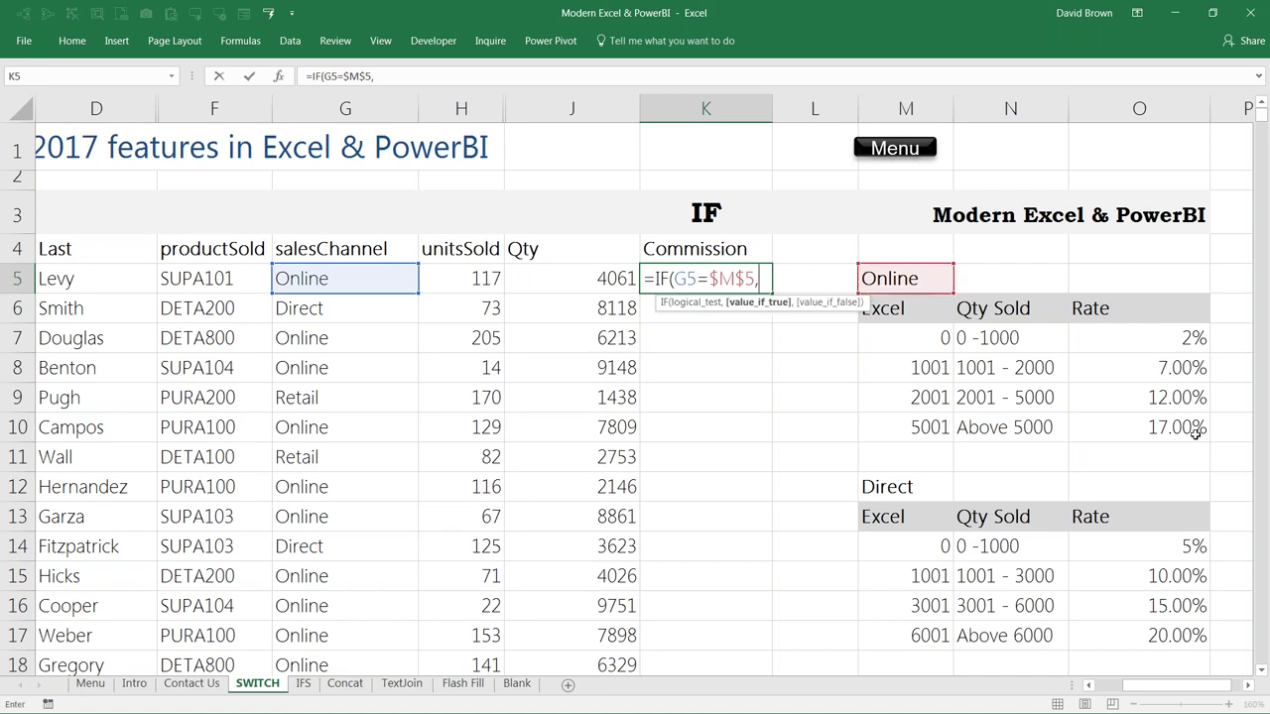
drag(932, 337, 1116, 408)
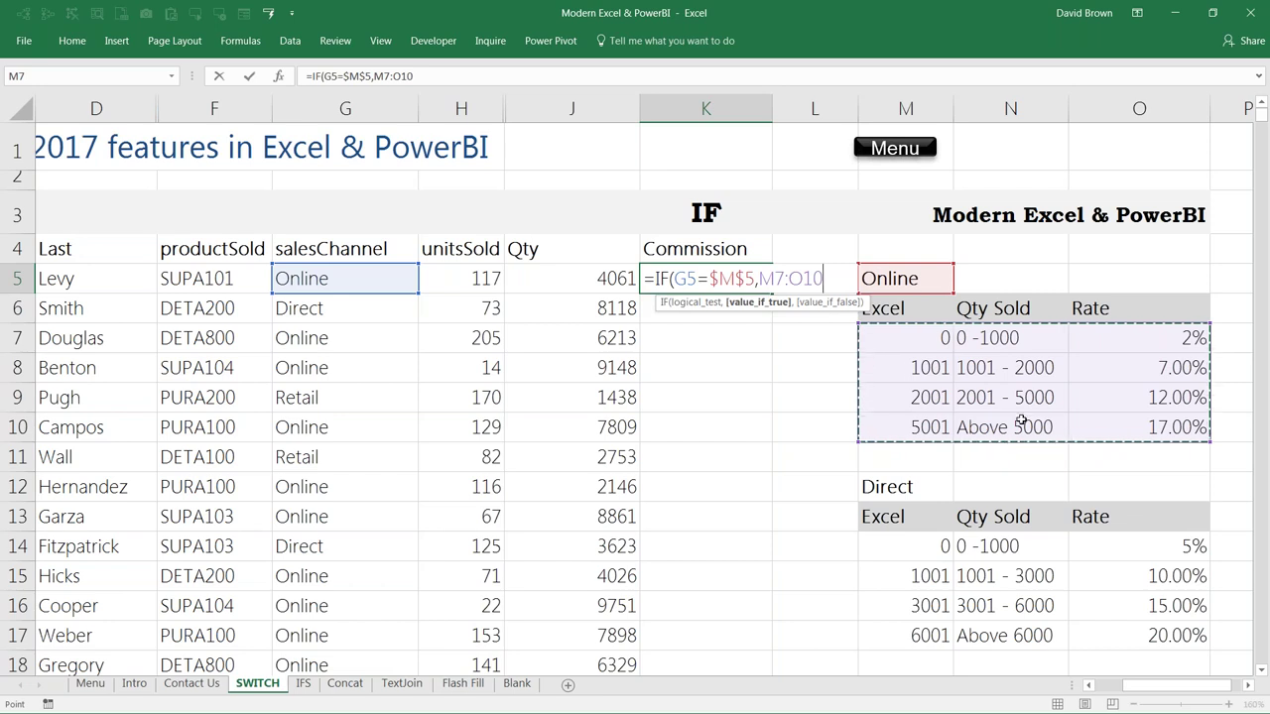
key(F4)
text(,)
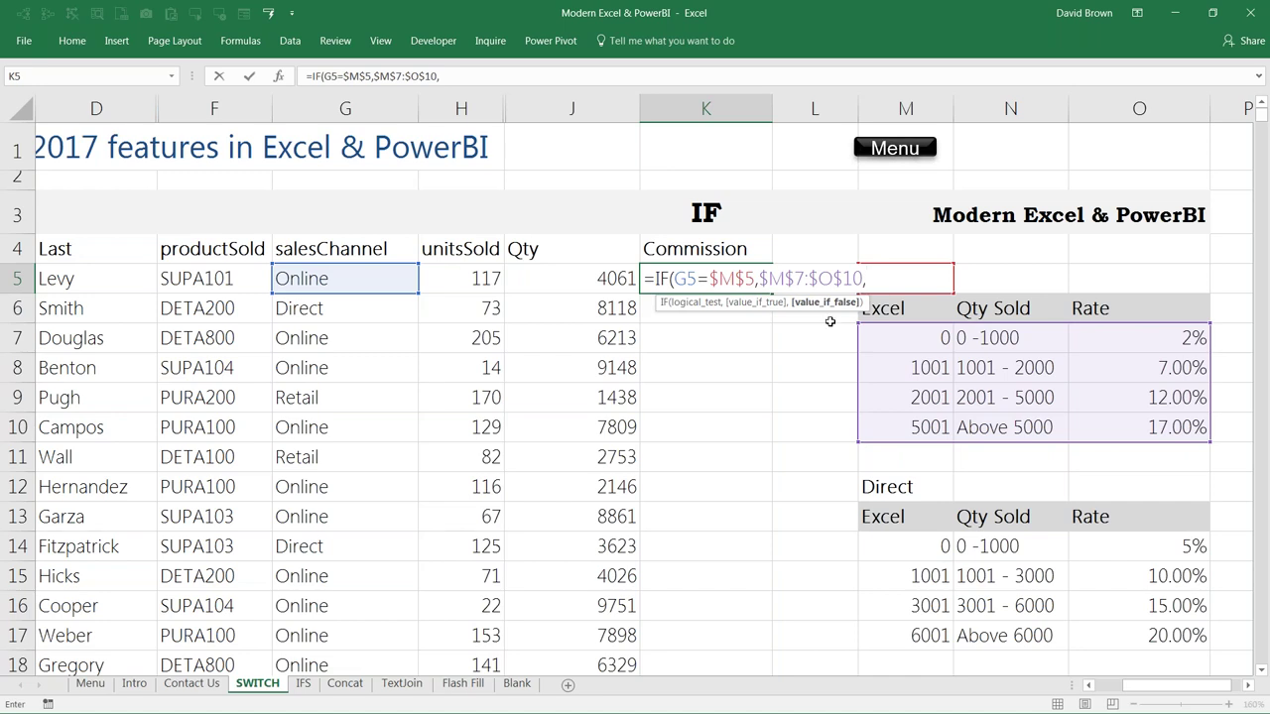
click(339, 283)
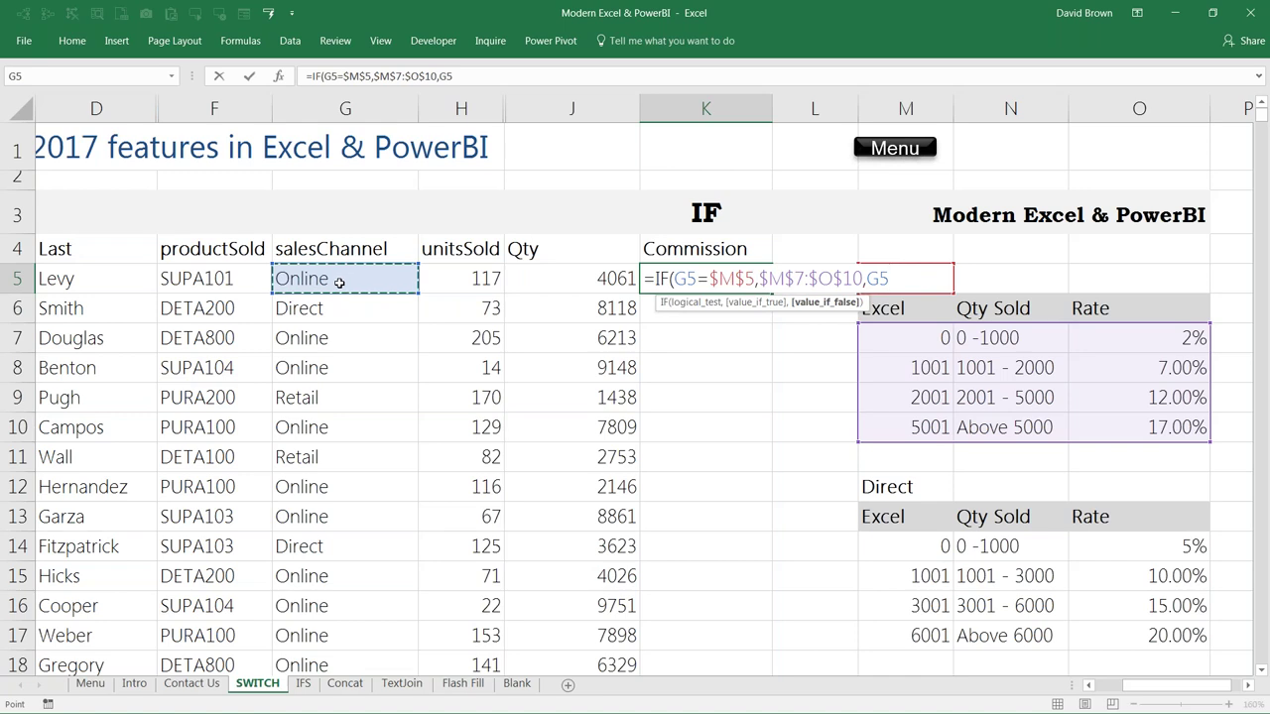
Step: Add the Direct test G5=$M$12 and the Direct rate table $M$14:$O$17
text(=)
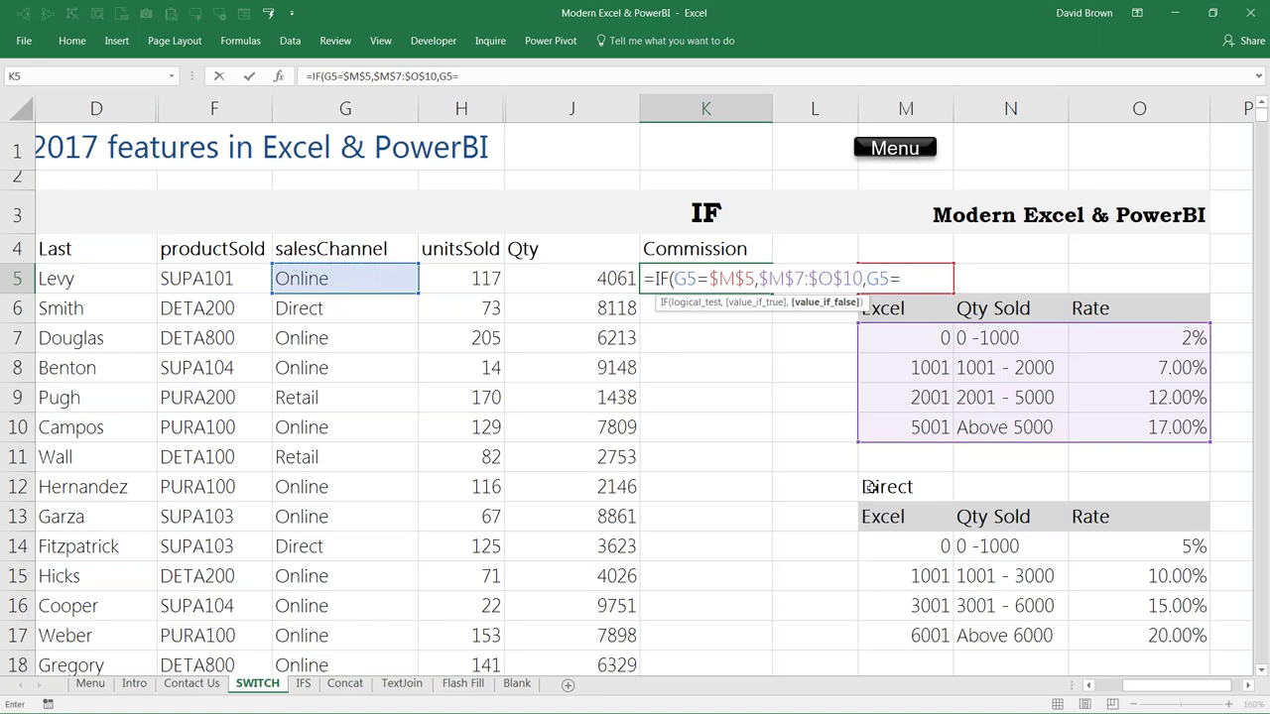
click(877, 486)
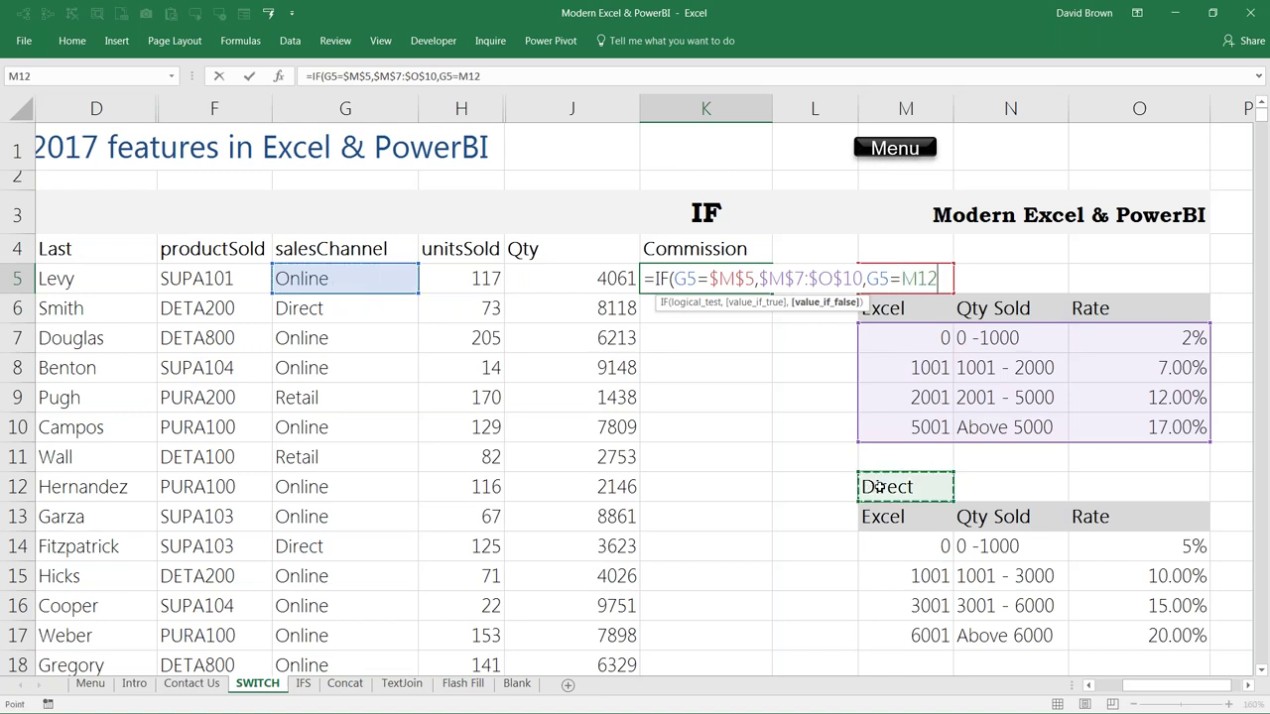
key(F4)
text(,)
drag(940, 552, 1139, 637)
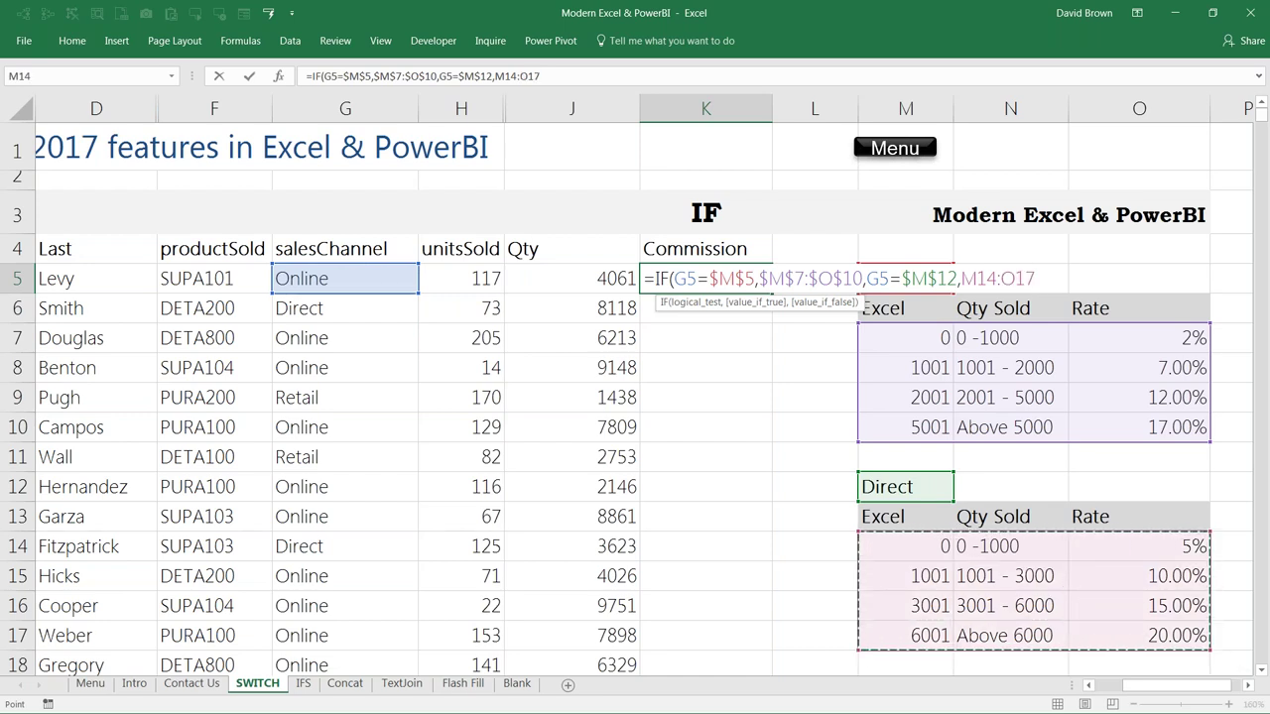
key(F4)
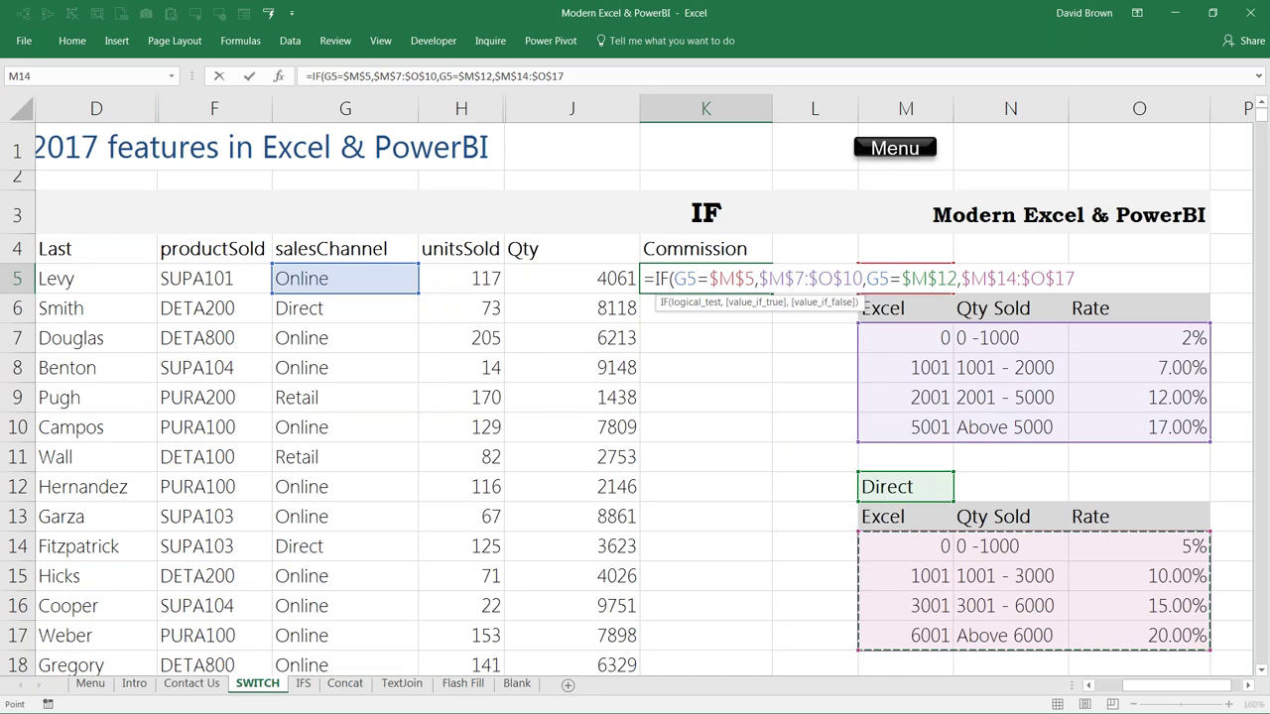
Step: Add the Retail rate table $M$21:$O$24 as a further argument
text(,)
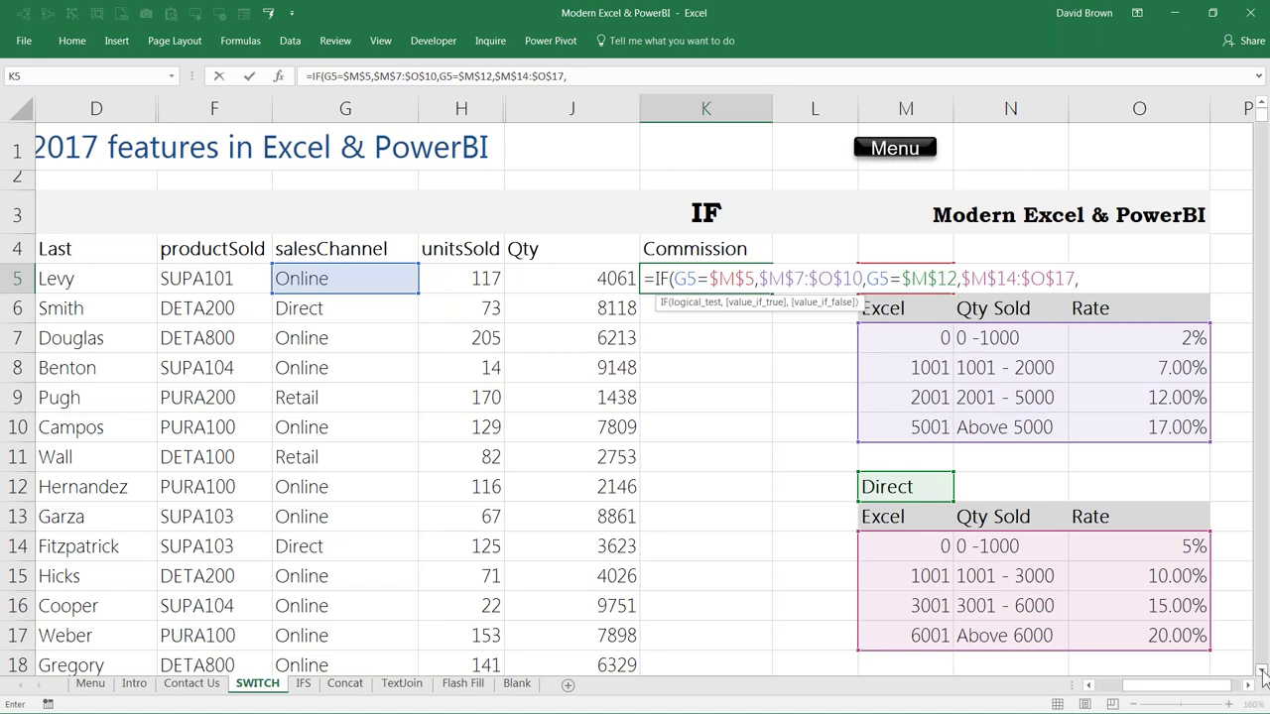
click(1262, 670)
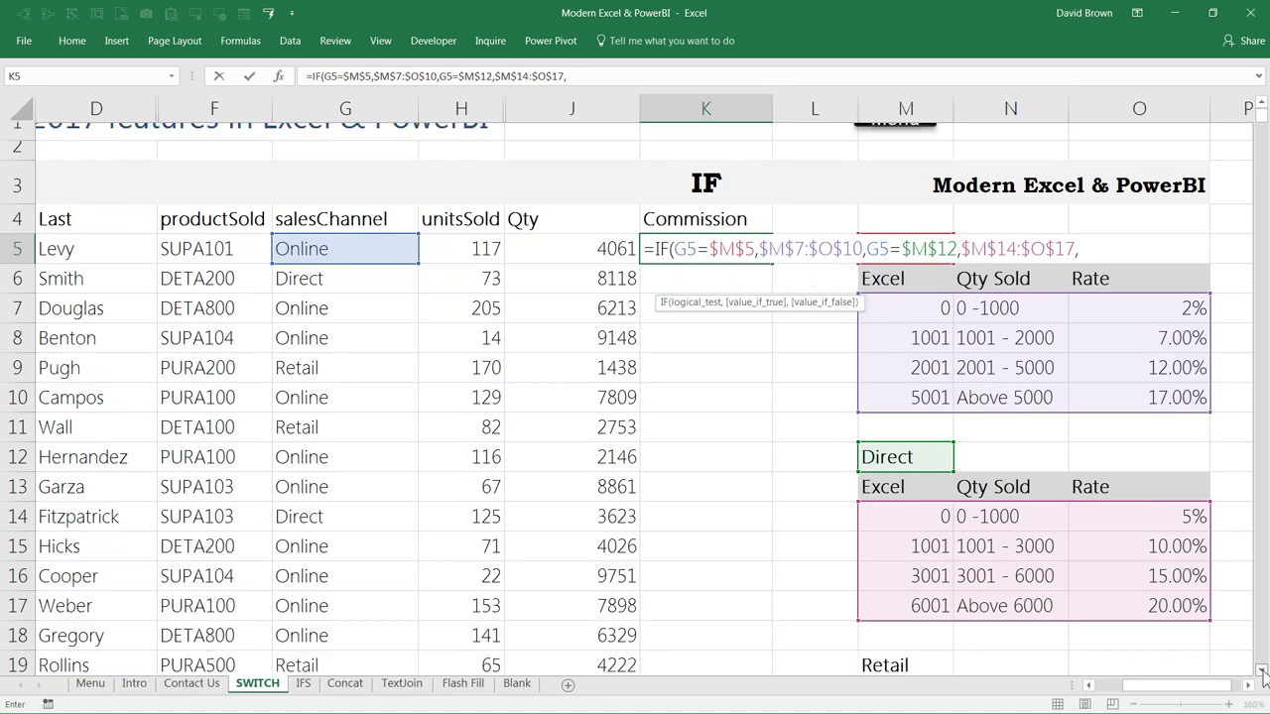
scroll(1262, 671, down, 2)
drag(905, 553, 1155, 643)
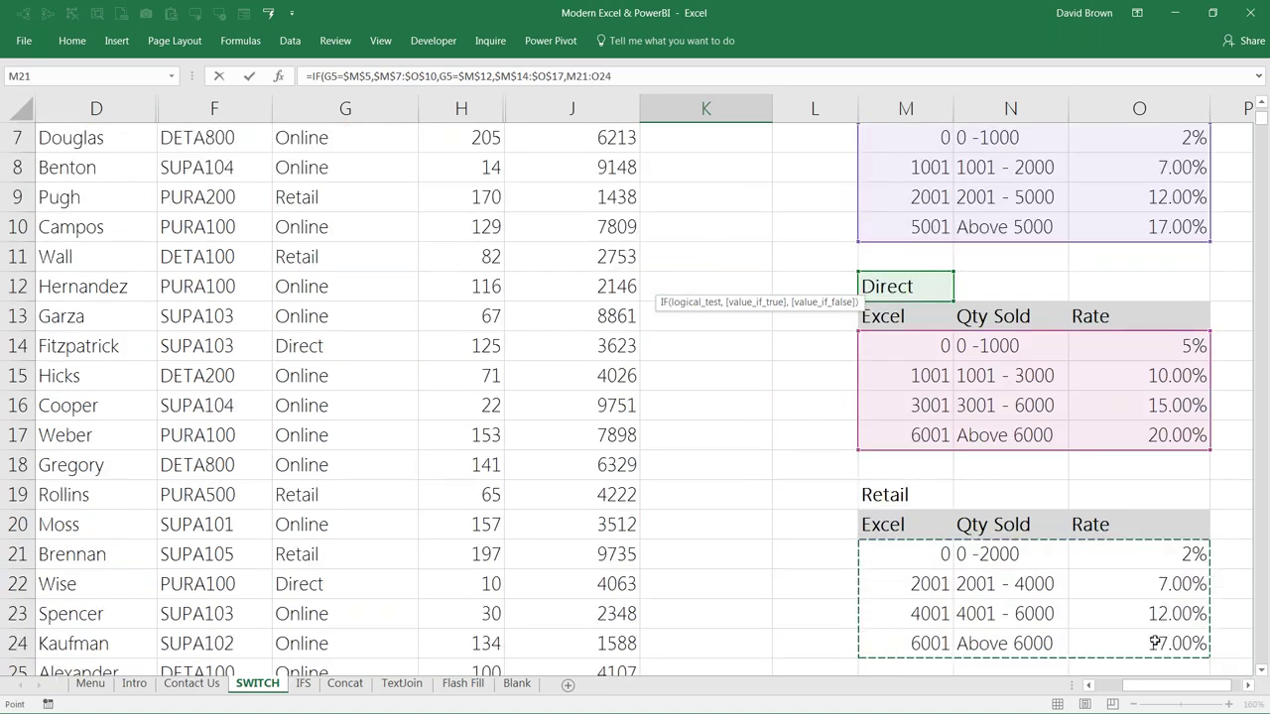
key(F4)
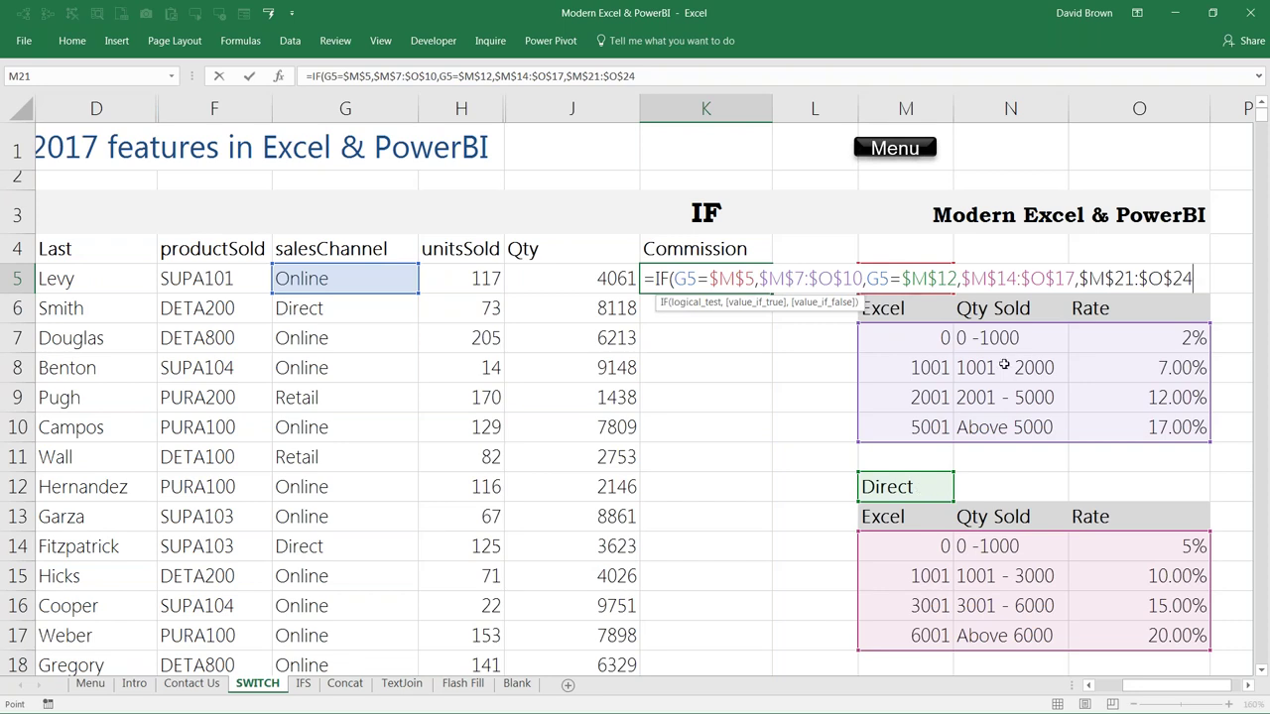
Step: Close the K5 formula with ')' and submit it, triggering the too-many-arguments error
click(1079, 279)
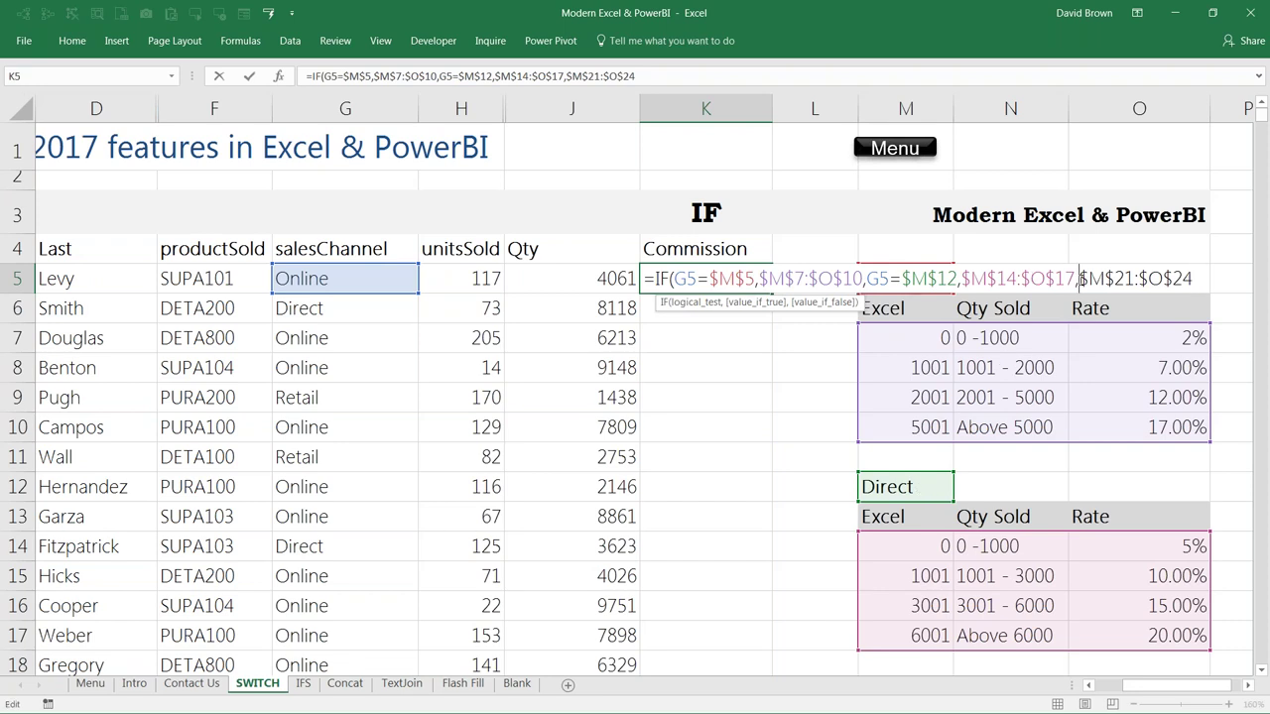
click(1200, 278)
text())
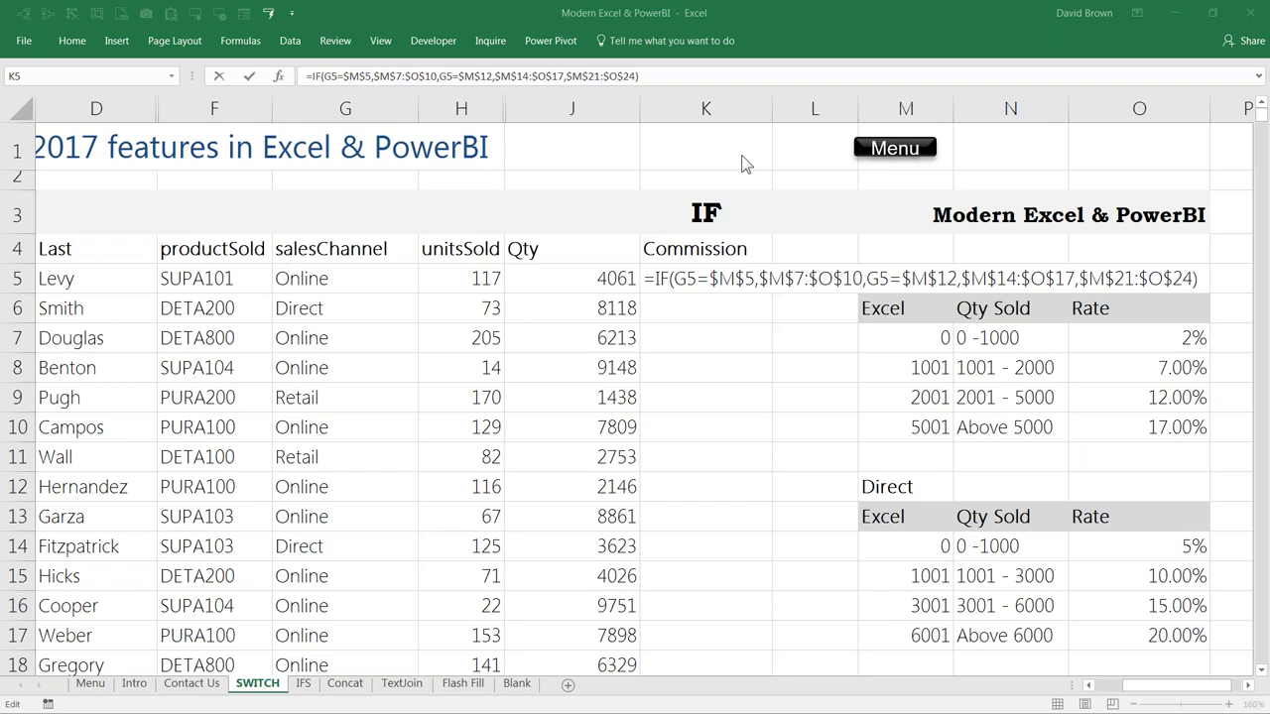
key(F2)
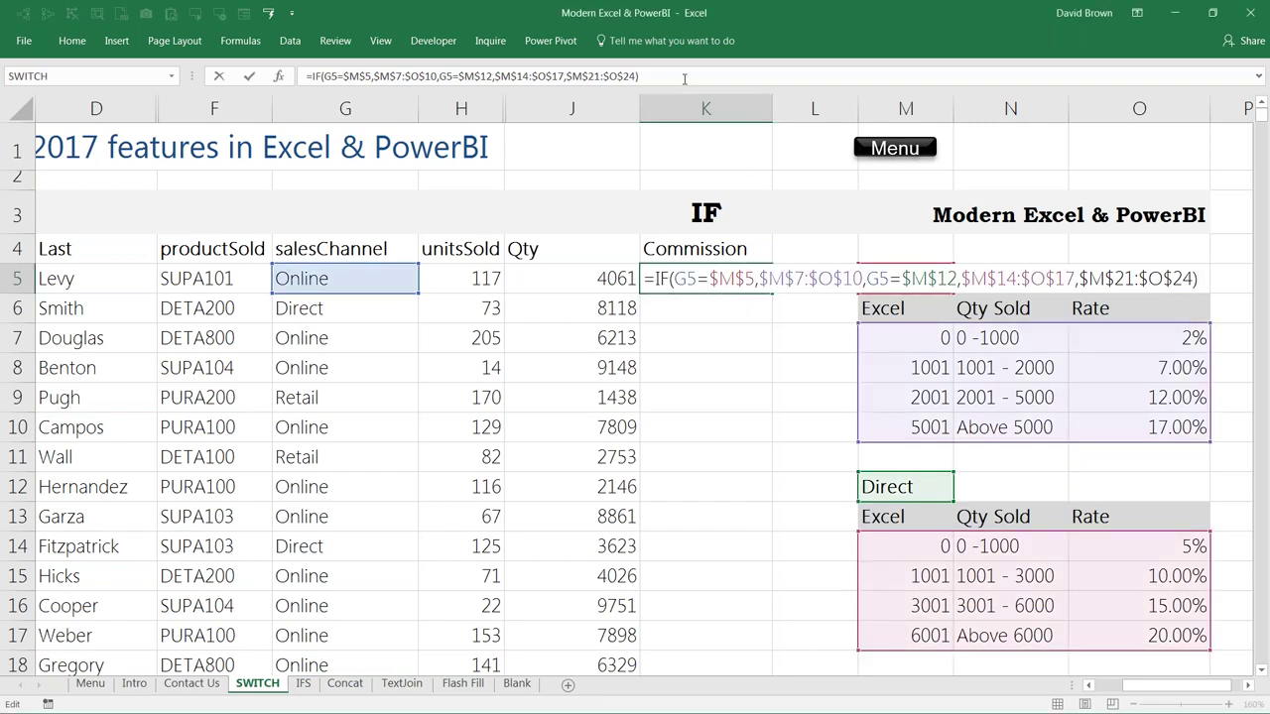
click(684, 78)
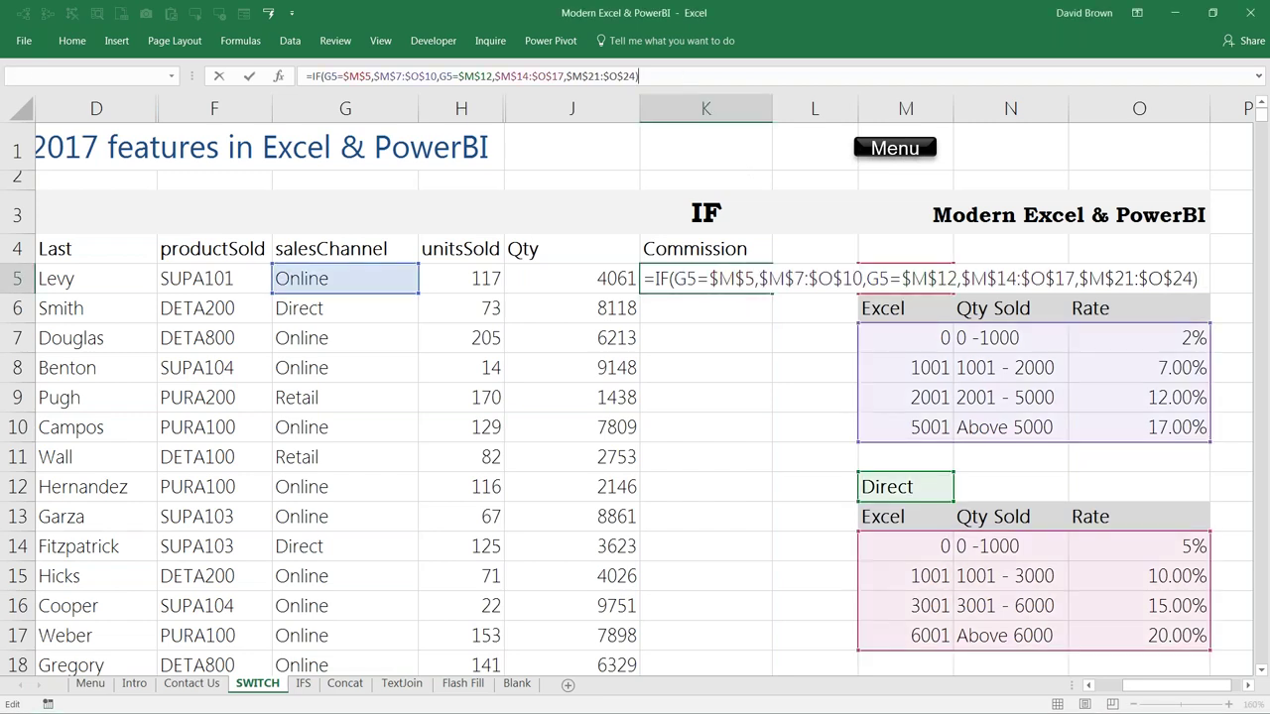
key(Return)
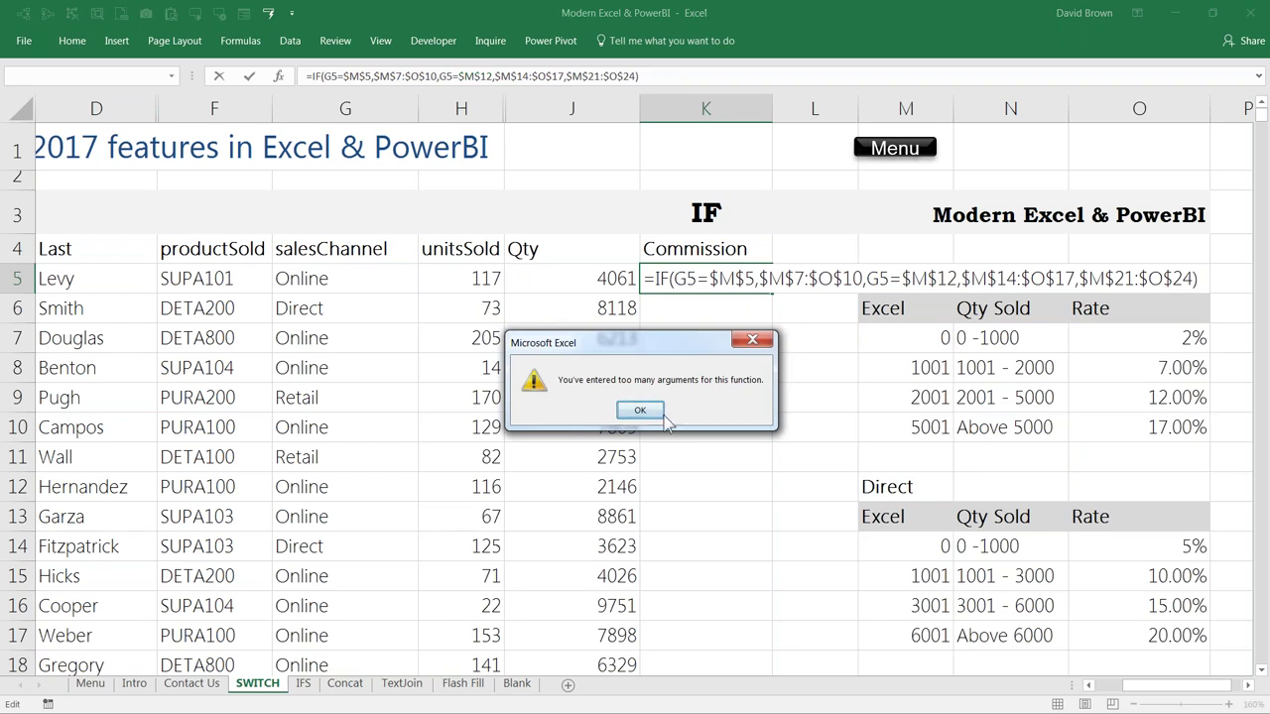
Step: Dismiss the warning, review the IF Function Arguments window, then cancel to discard the formula
key(Return)
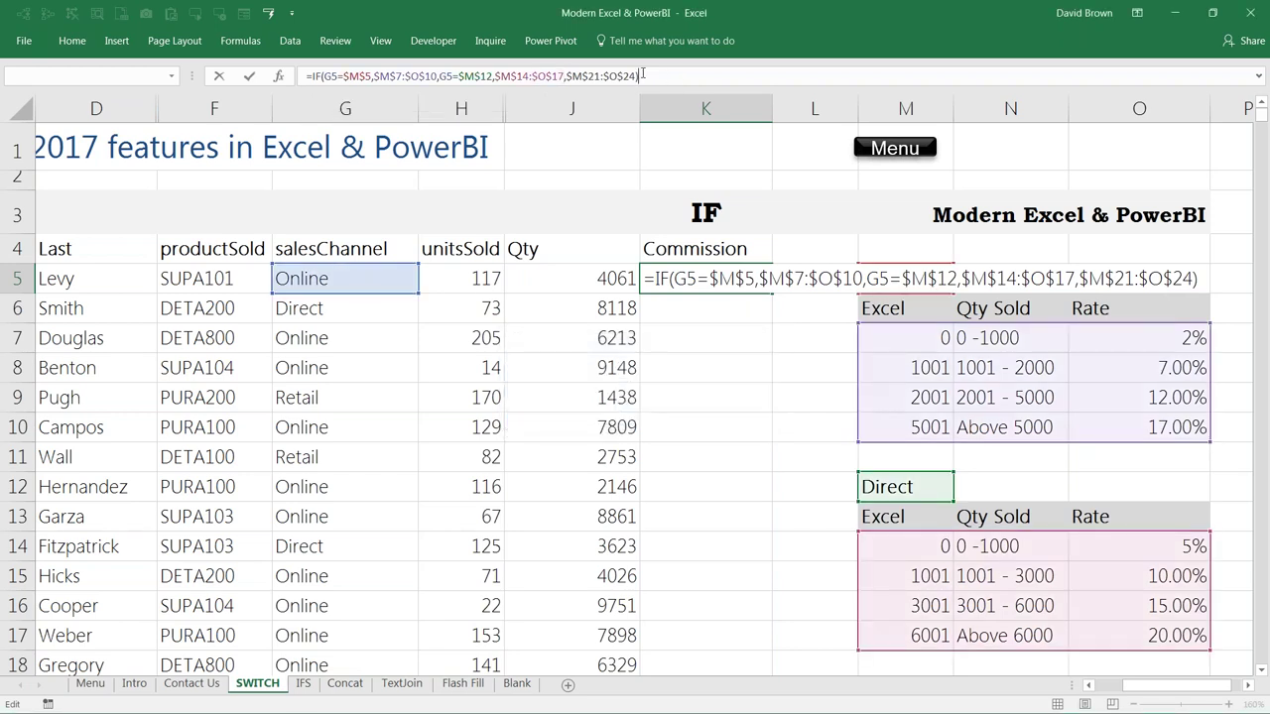
click(561, 76)
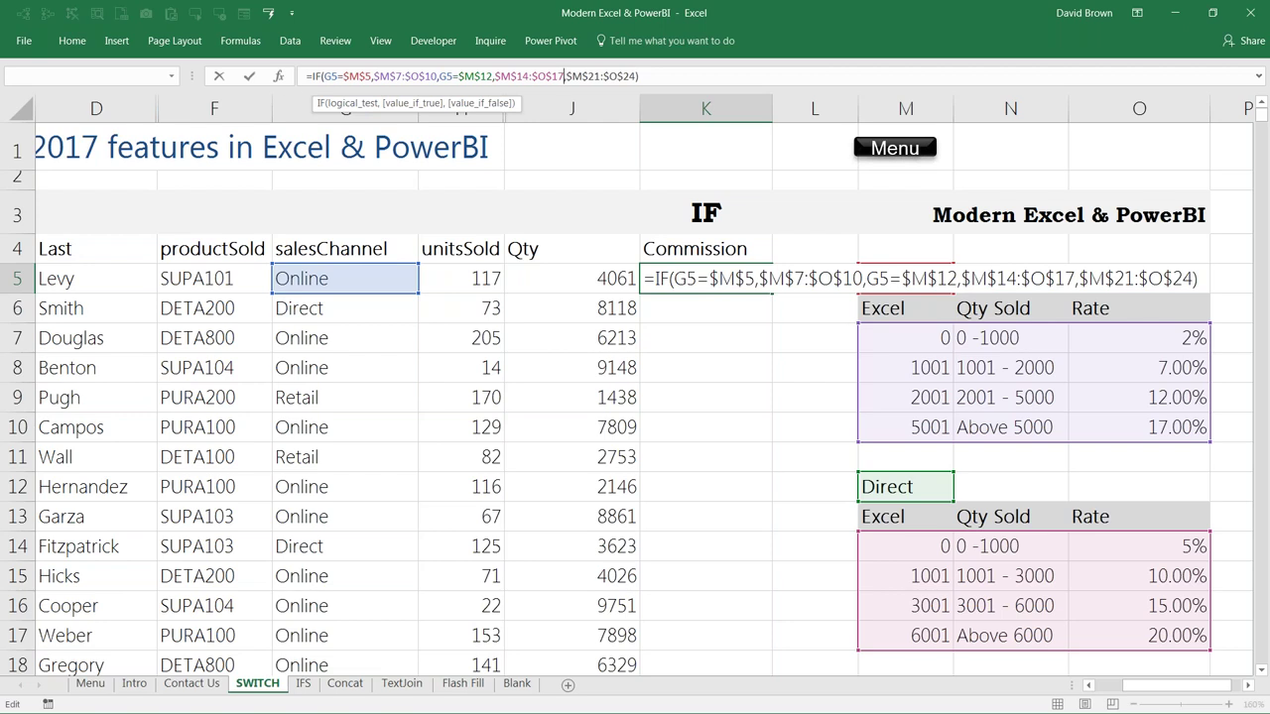
click(279, 76)
mouse_move(279, 76)
mouse_down()
mouse_move(607, 146)
mouse_move(576, 298)
mouse_move(615, 312)
mouse_up()
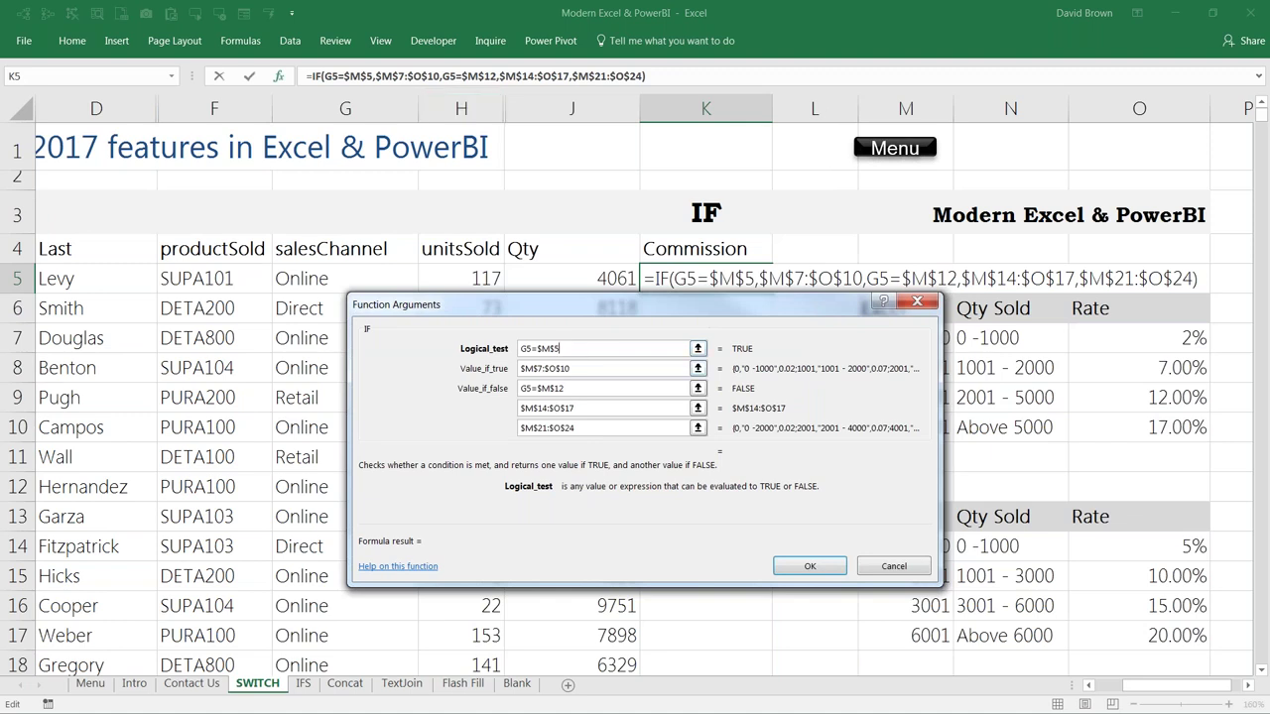
click(893, 566)
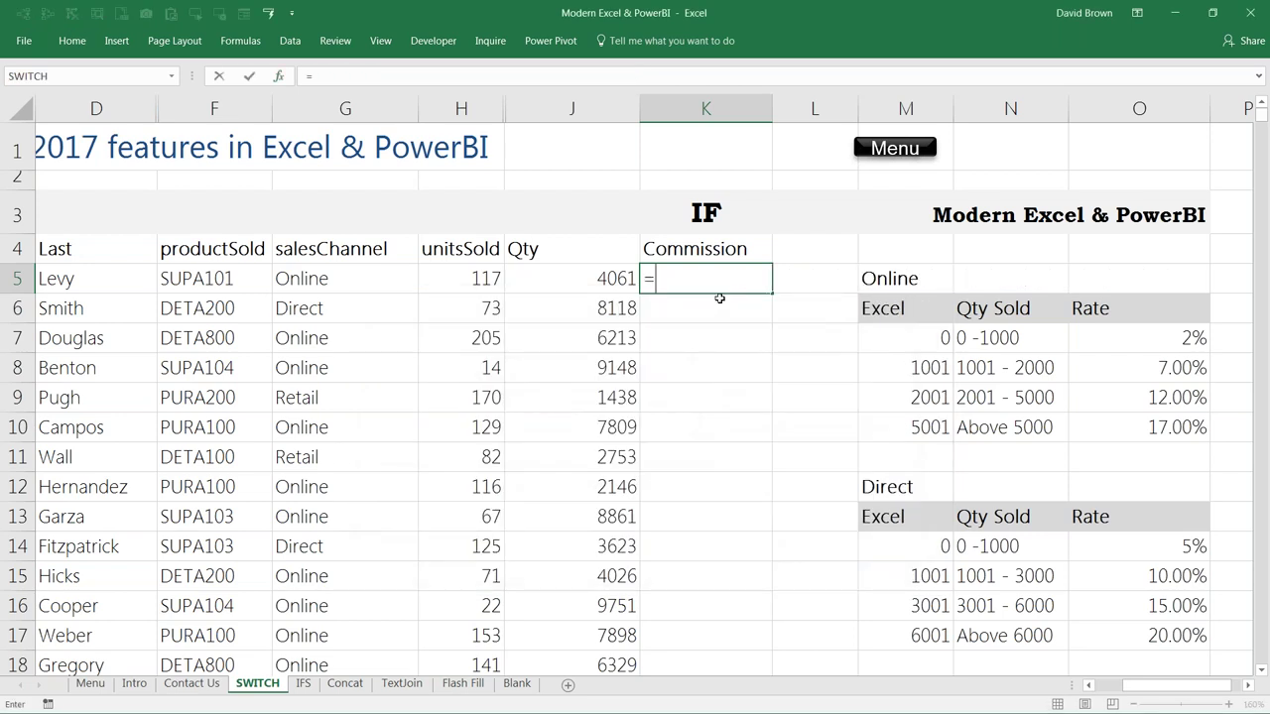
Step: Restart K5 with =IF testing G5 against the absolute Online label $M$5
text(if)
key(Tab)
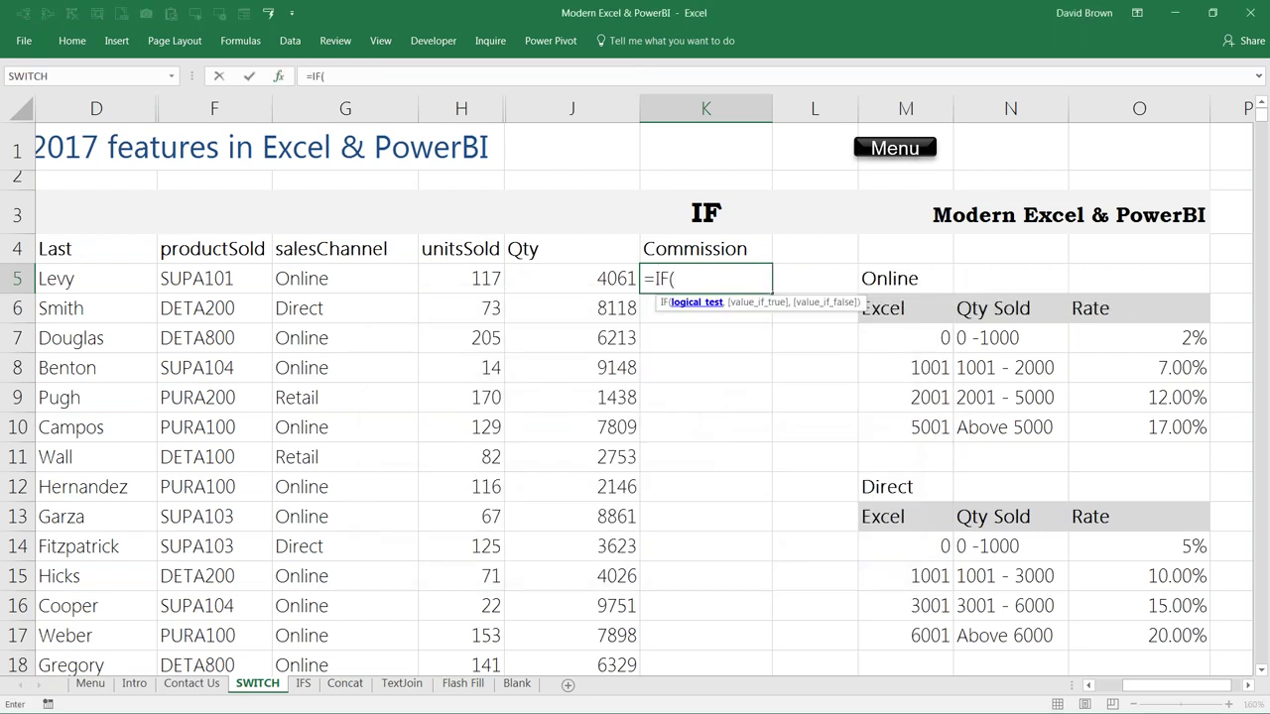
click(345, 278)
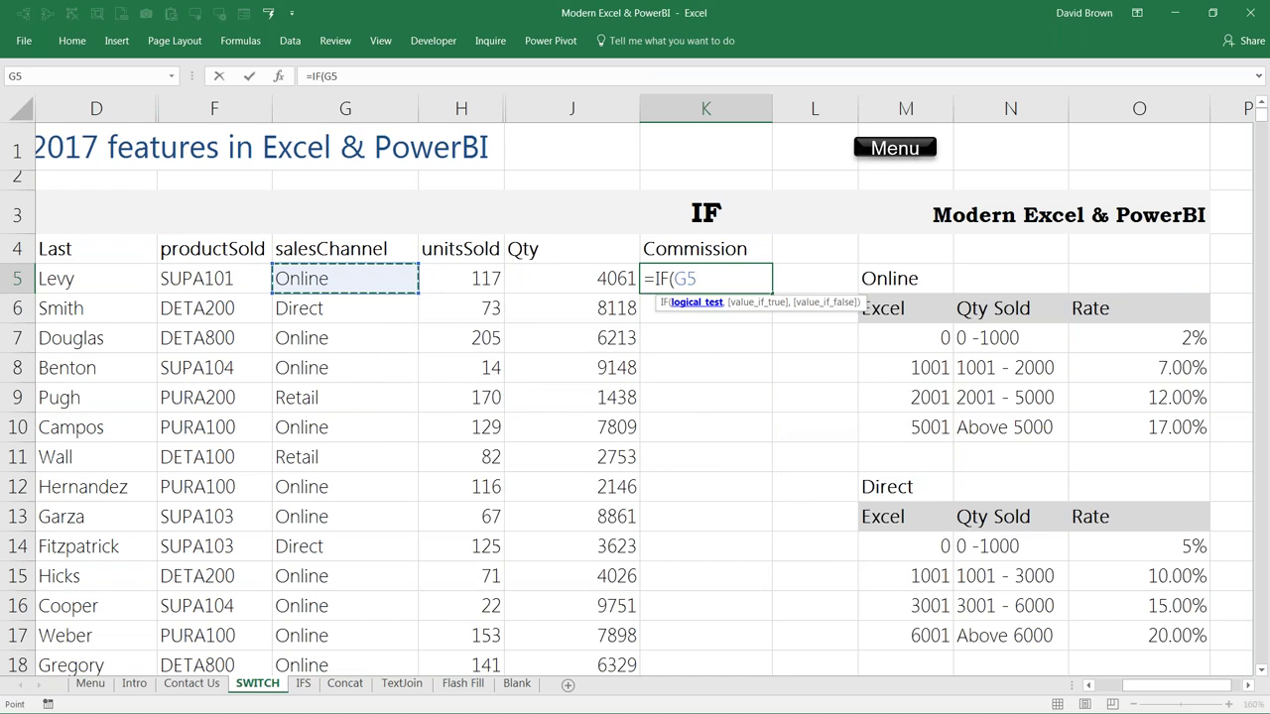
text(=)
click(904, 278)
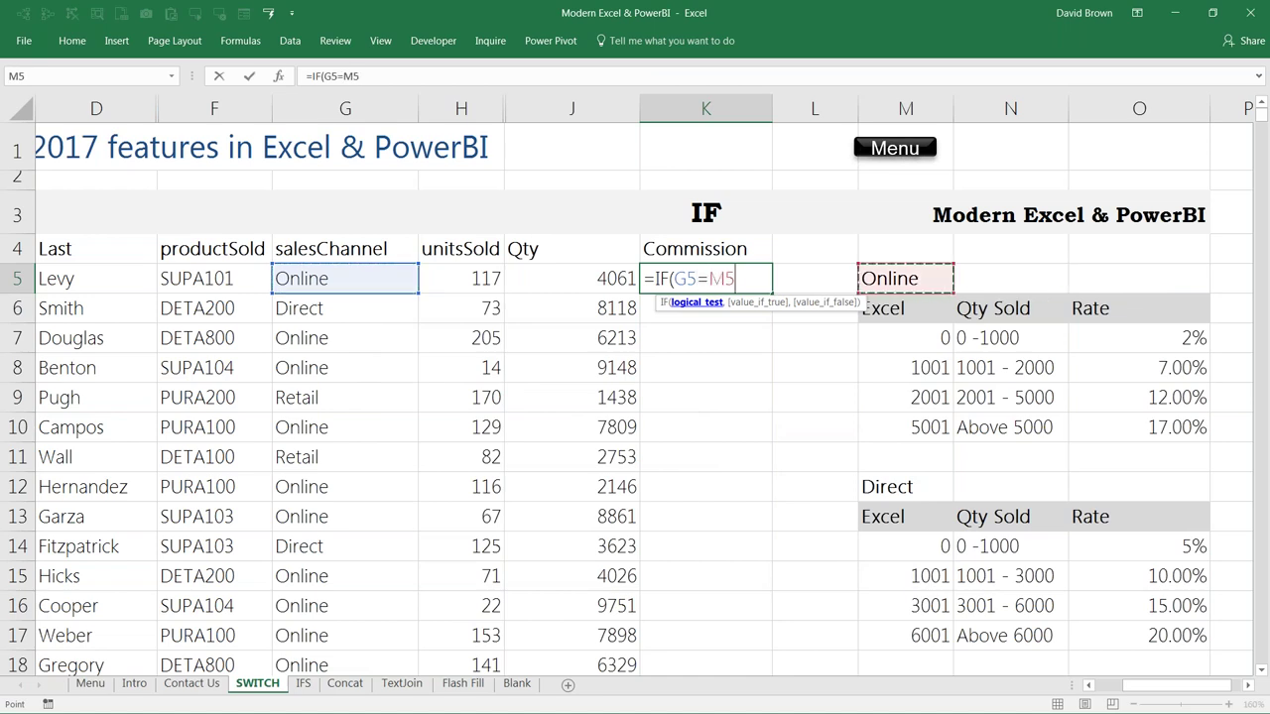
key(F4)
key(Down)
key(Down)
key(Up)
key(Up)
key(F4)
text(,)
Step: Select the Online rate table by keyboard as the absolute range $M$7:$O$10
key(Down)
key(Down)
key(Right)
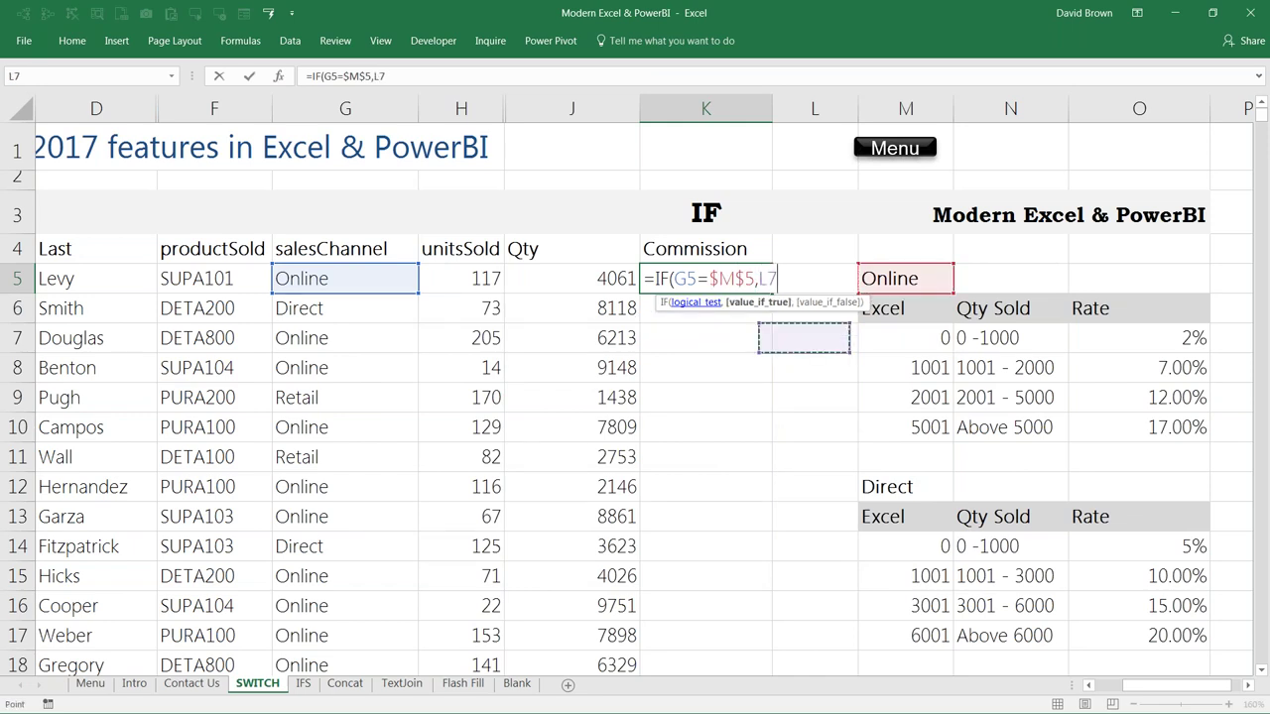
key(Right)
key(shift+Right)
key(shift+Right)
key(shift+Down)
key(shift+Down)
key(shift+Down)
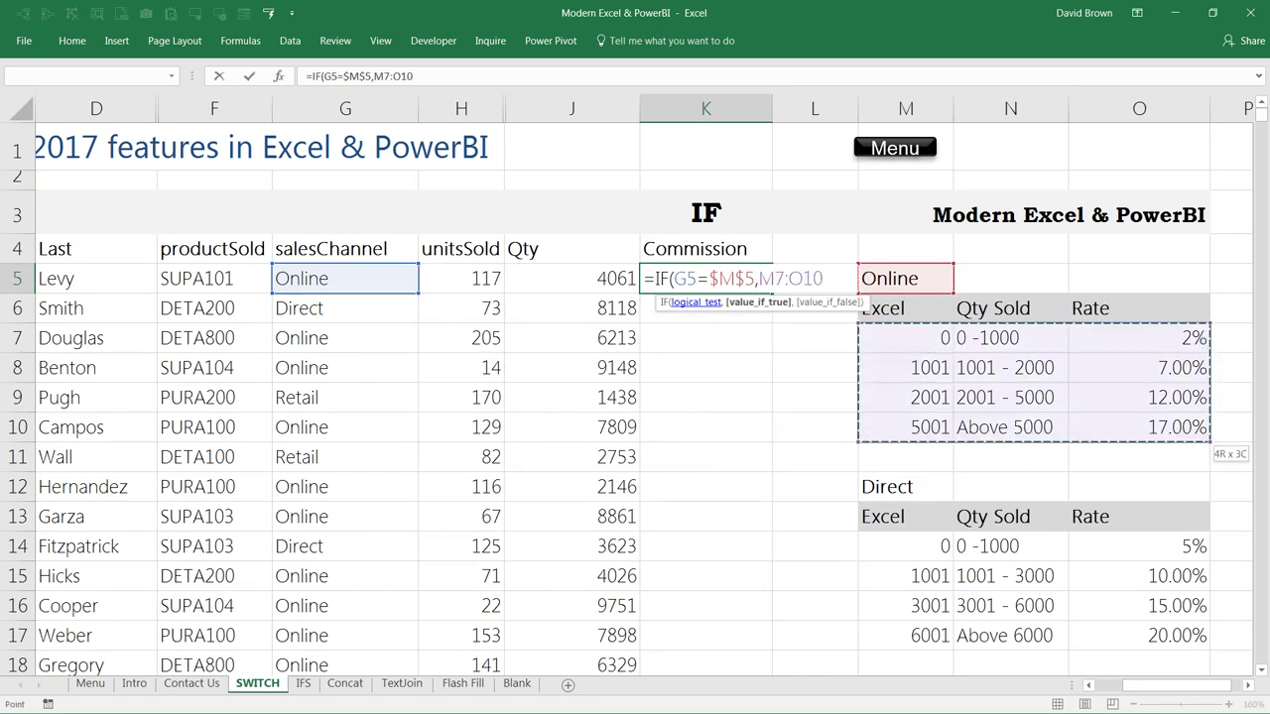
key(F4)
Step: Nest a second IF testing G5=$M$12 that returns the Direct table $M$14:$O$17
text(,)
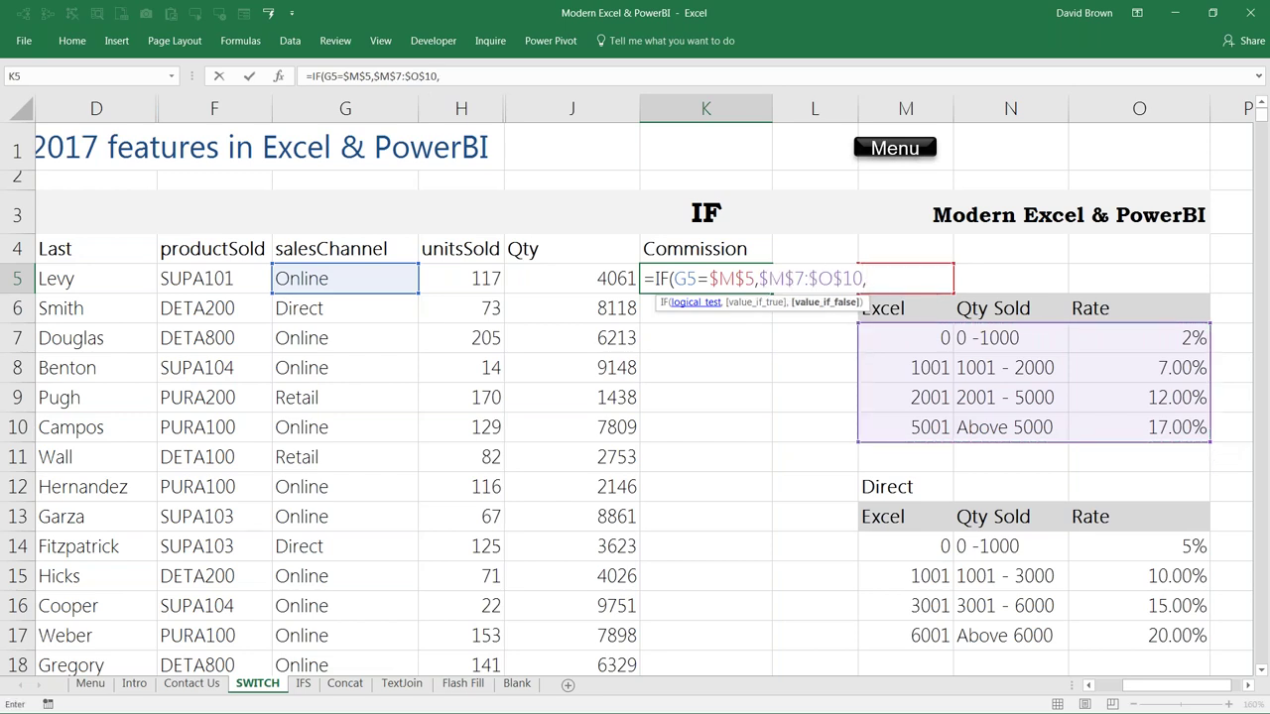
text(if()
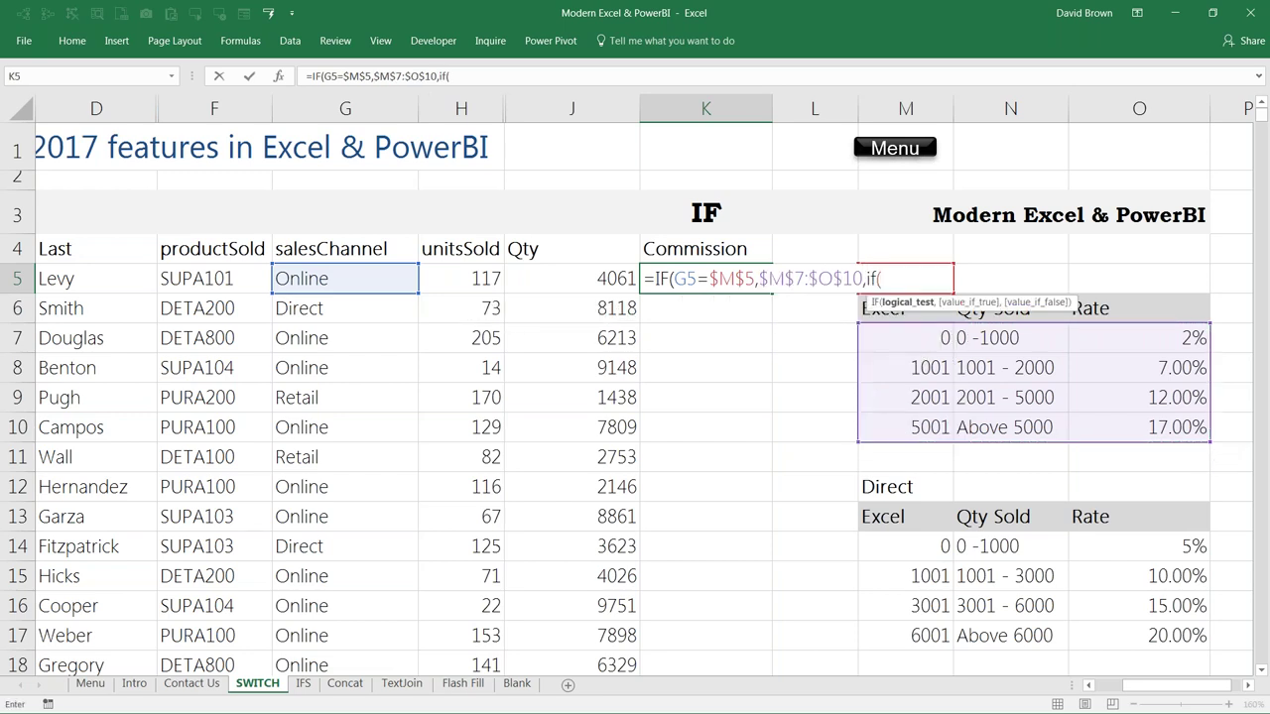
key(Down)
key(Left)
key(Left)
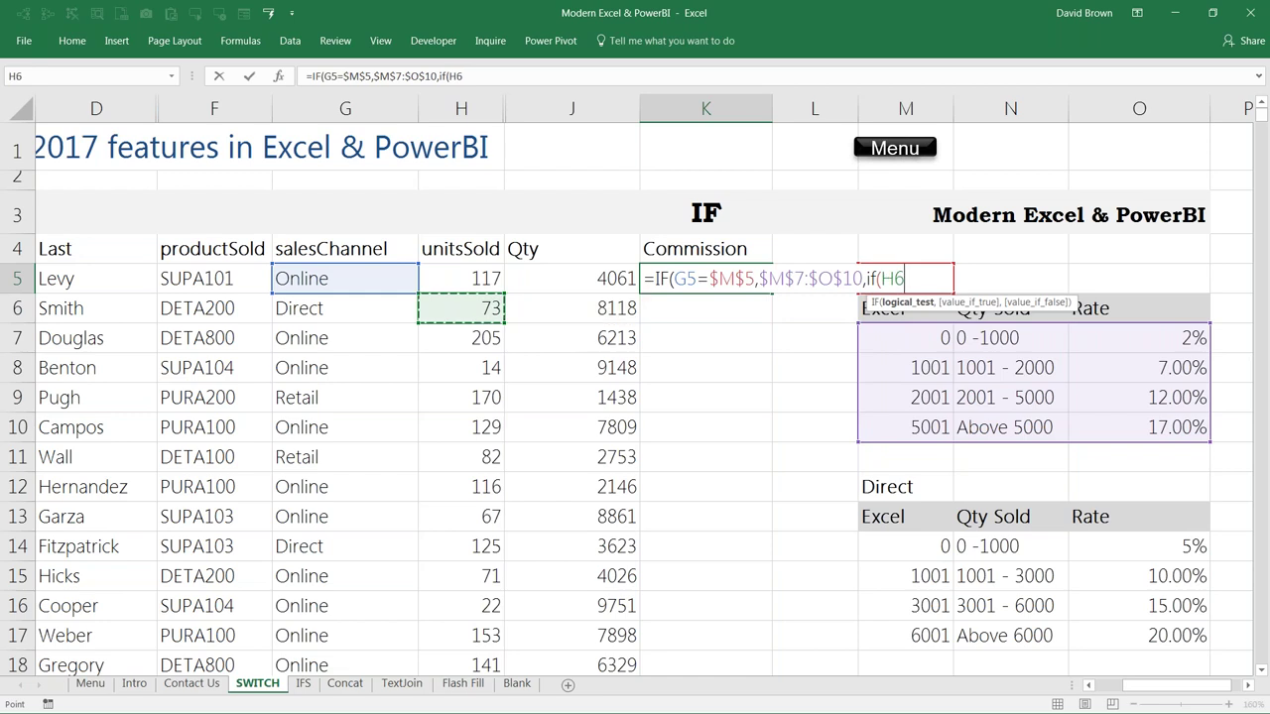
key(Left)
key(Up)
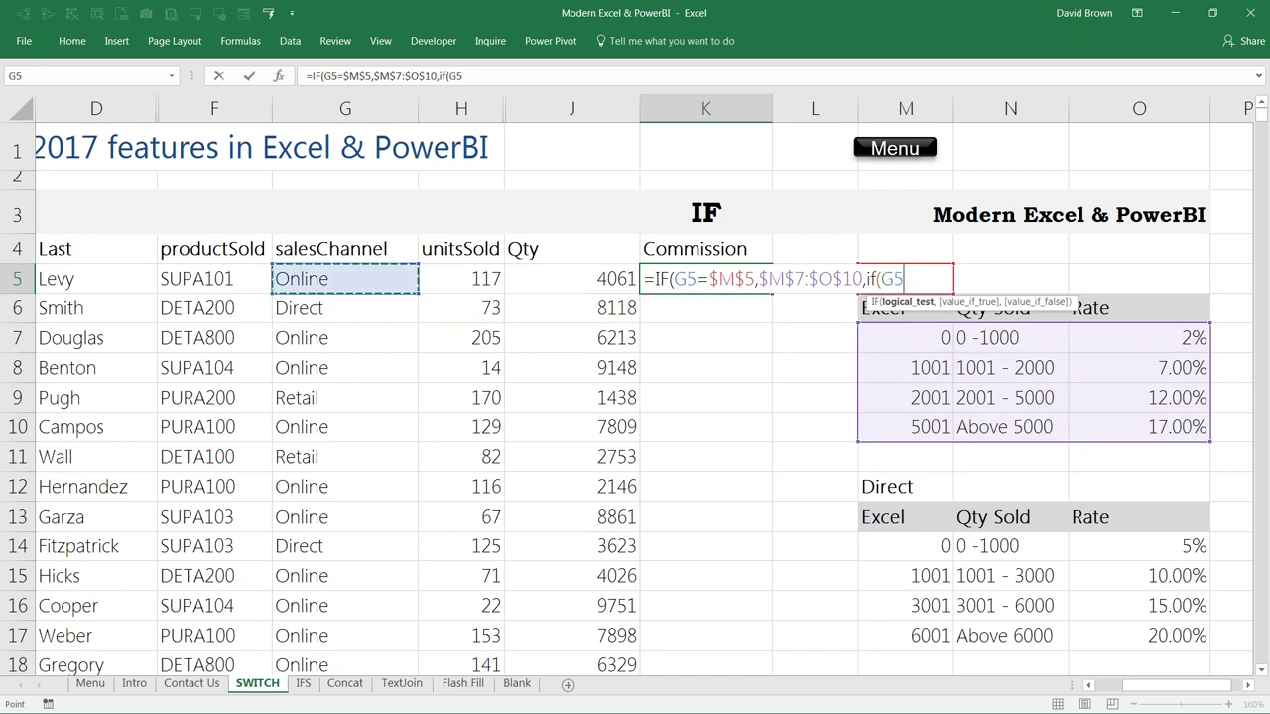
text(=)
key(Down)
key(Down)
key(Down)
key(Down)
key(Down)
key(Down)
key(Down)
key(Right)
key(Right)
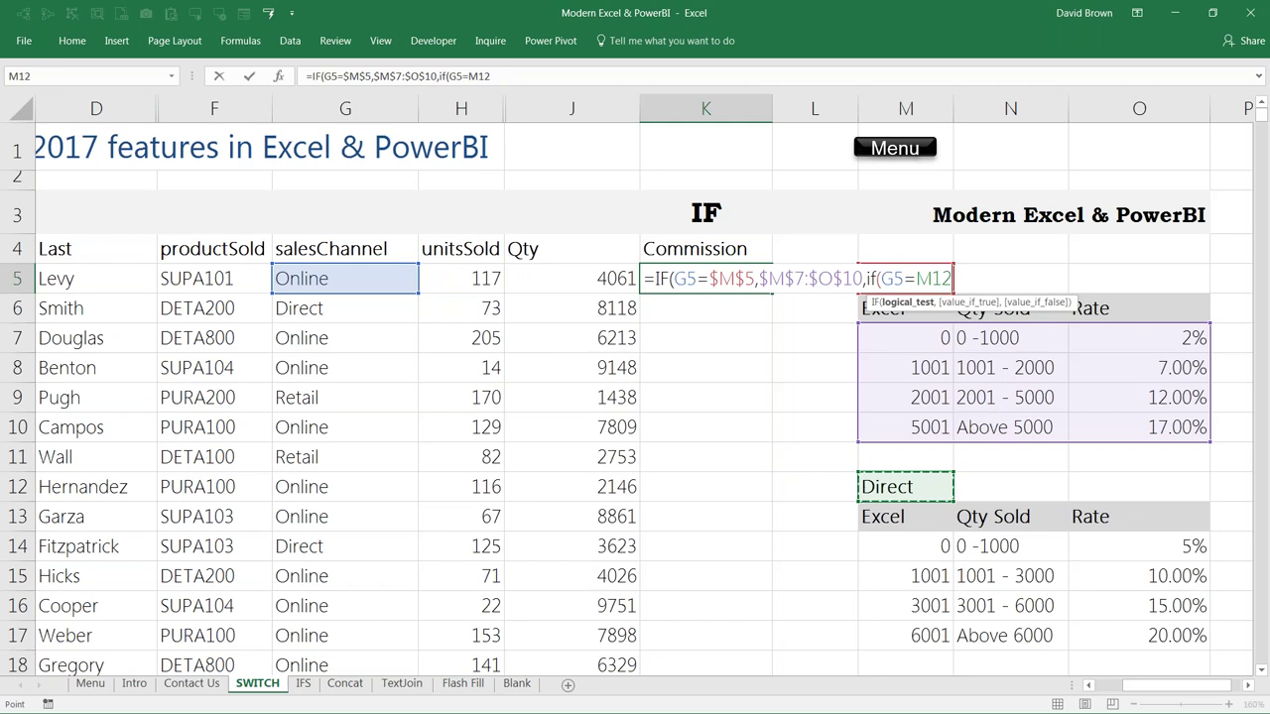
key(F4)
text(,)
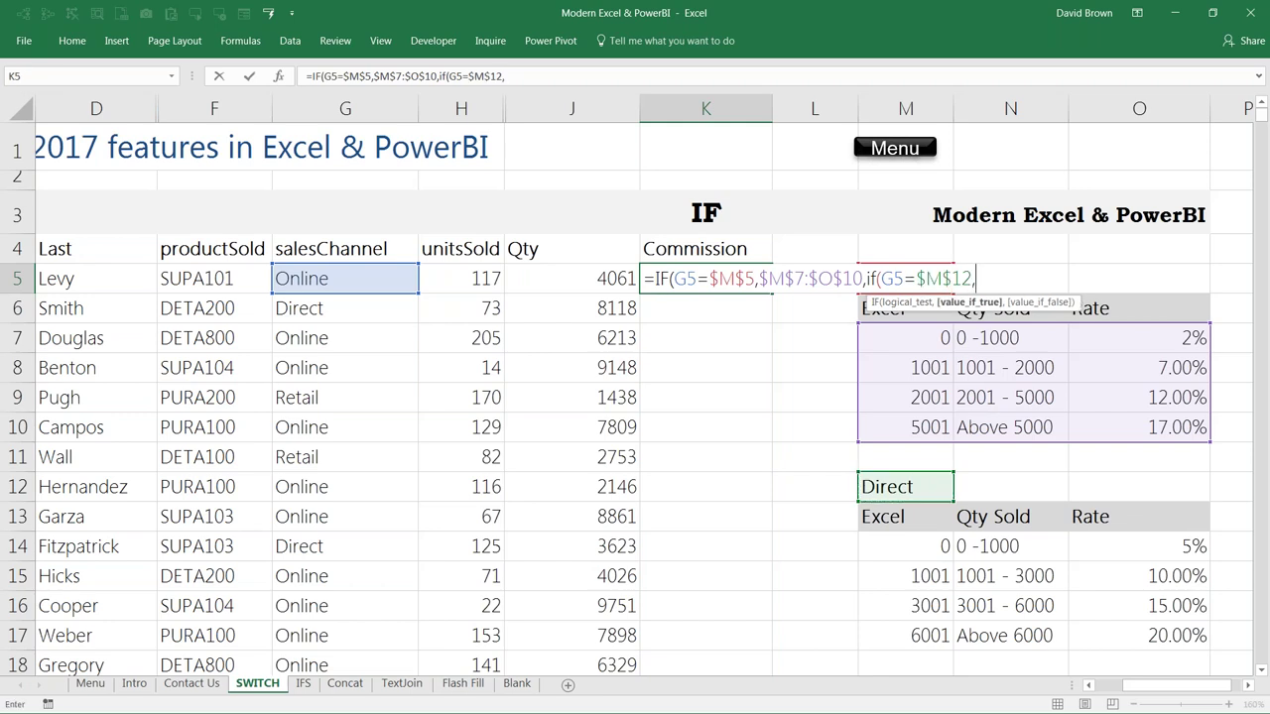
drag(915, 549, 1120, 627)
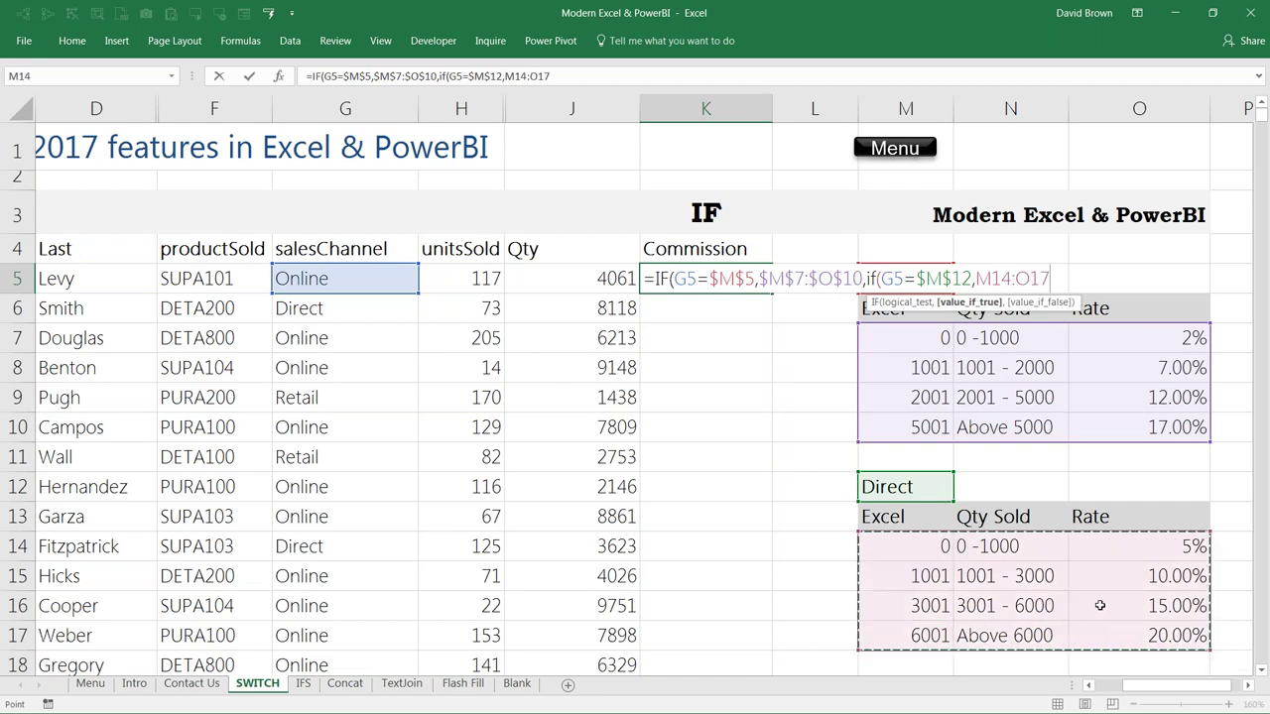
key(F4)
text(,)
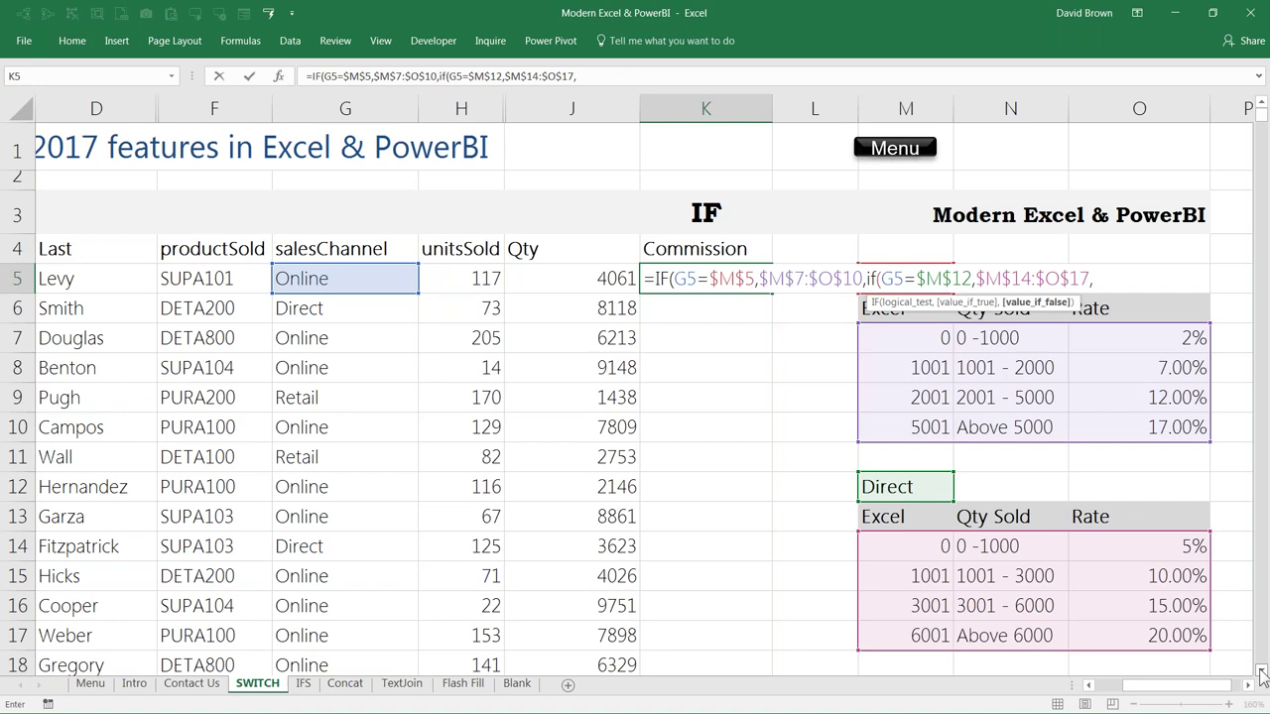
Step: Add the Retail rate table $M$21:$O$24 as the final false argument
scroll(1261, 672, down, 2)
drag(908, 553, 1181, 642)
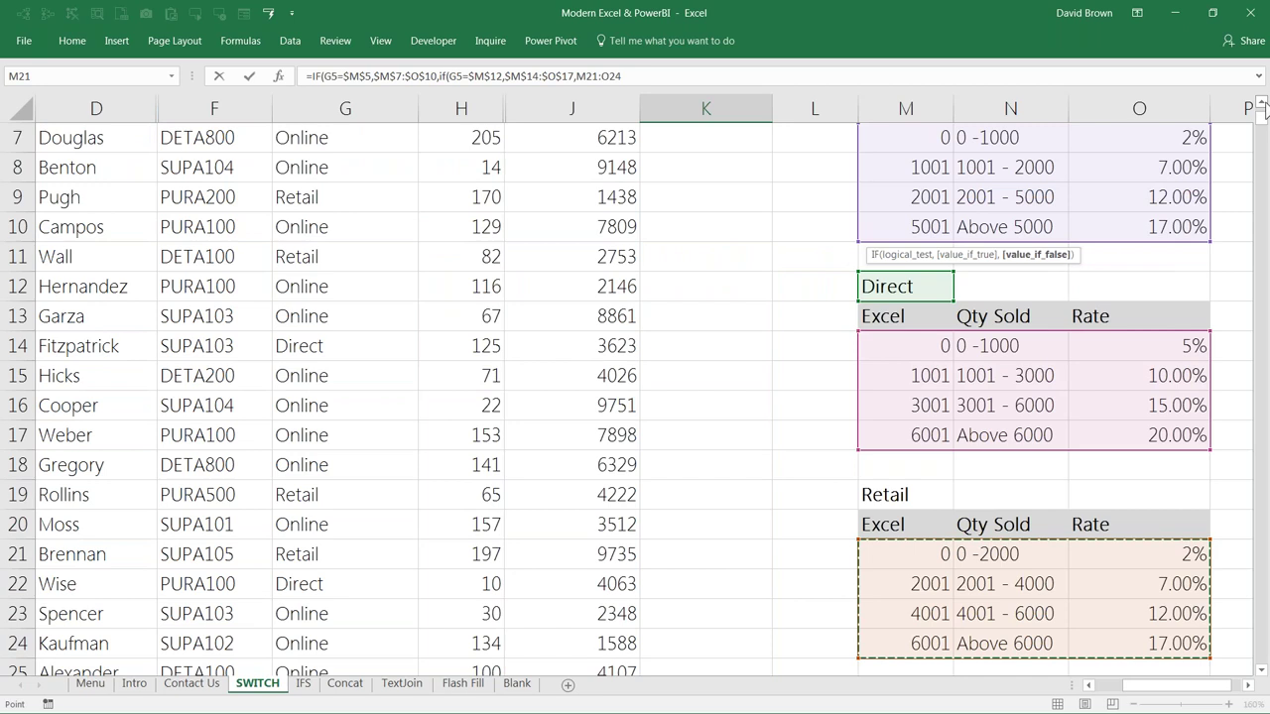
scroll(1262, 106, up, 2)
key(F4)
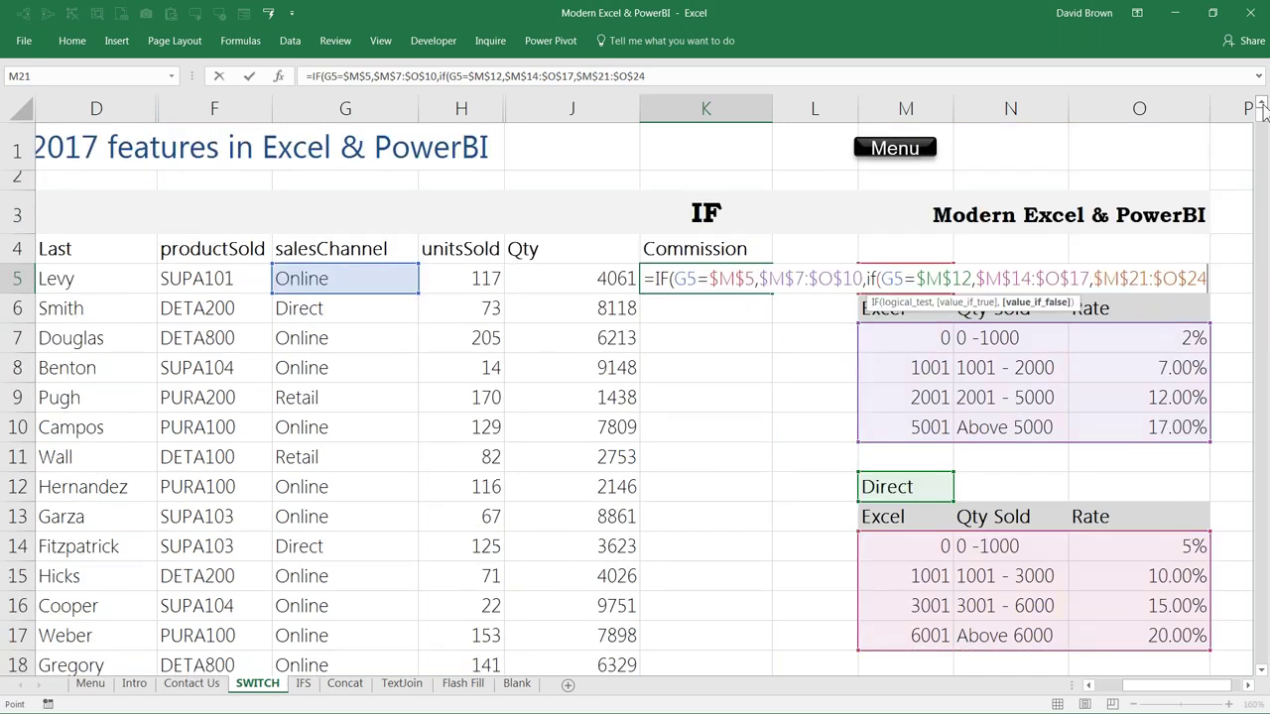
Step: Close both parentheses and enter the nested IF, which returns #VALUE! in K5
text())
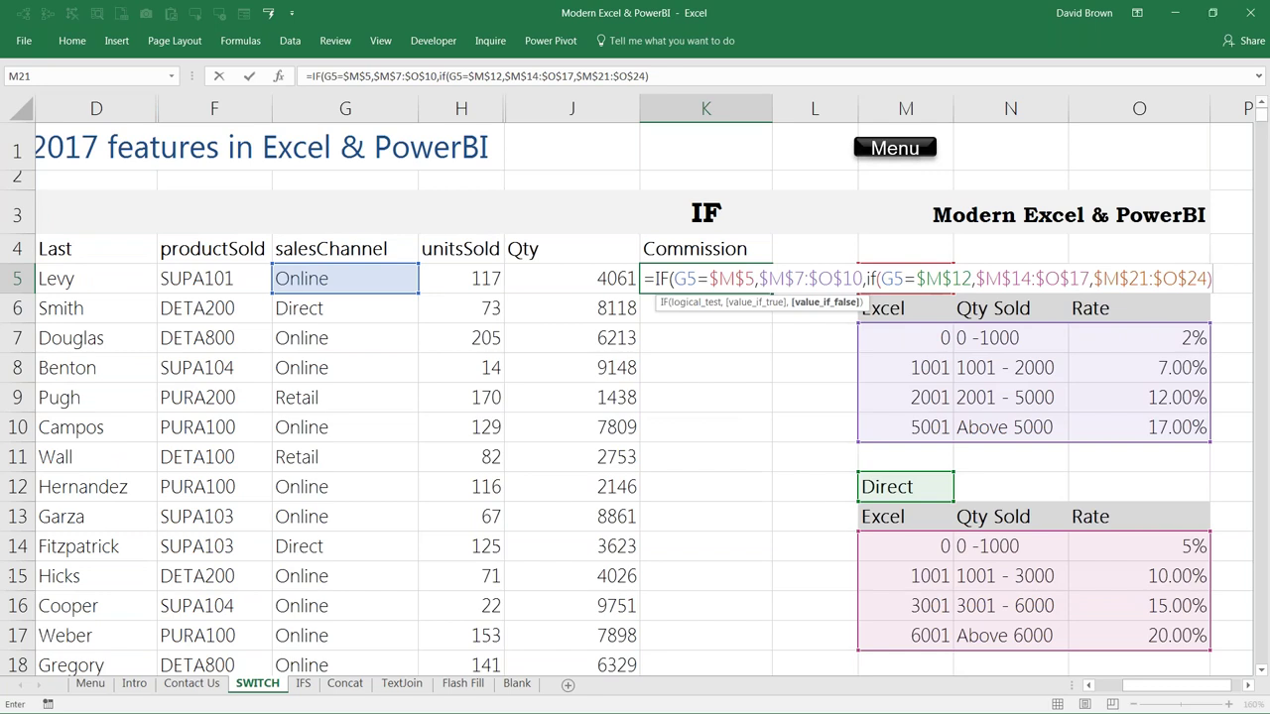
click(657, 72)
text())
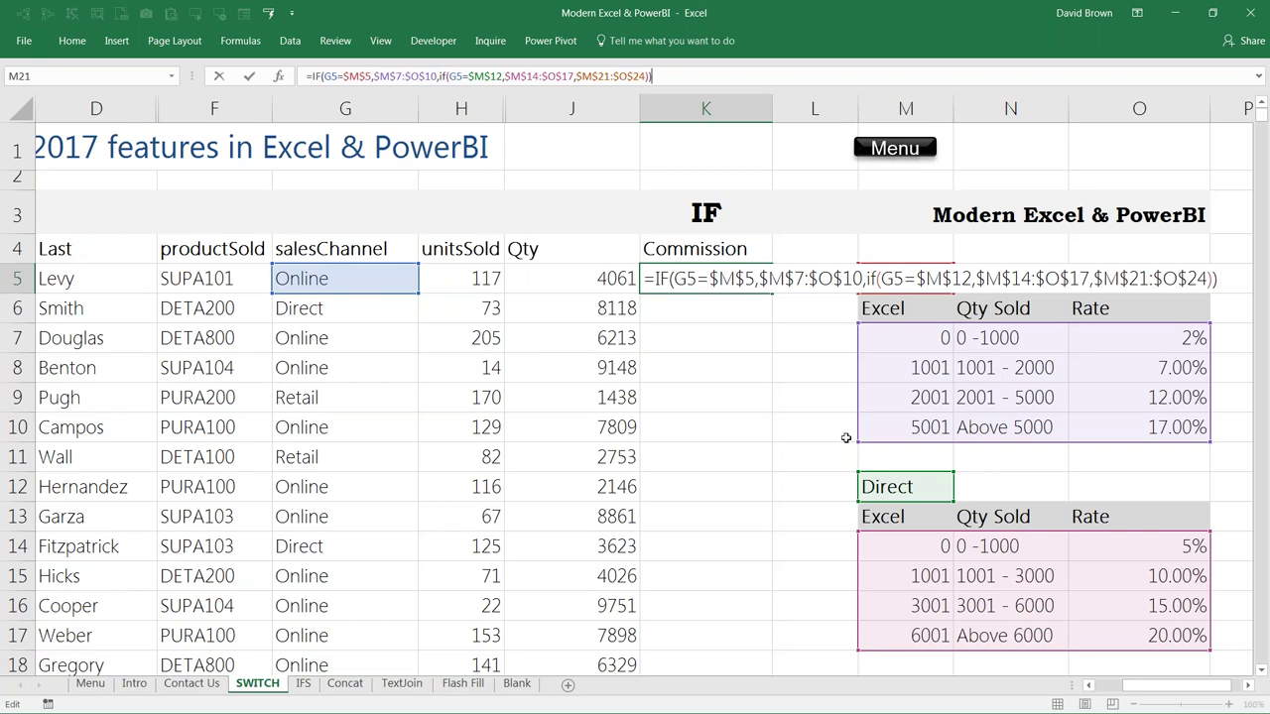
key(Return)
key(Up)
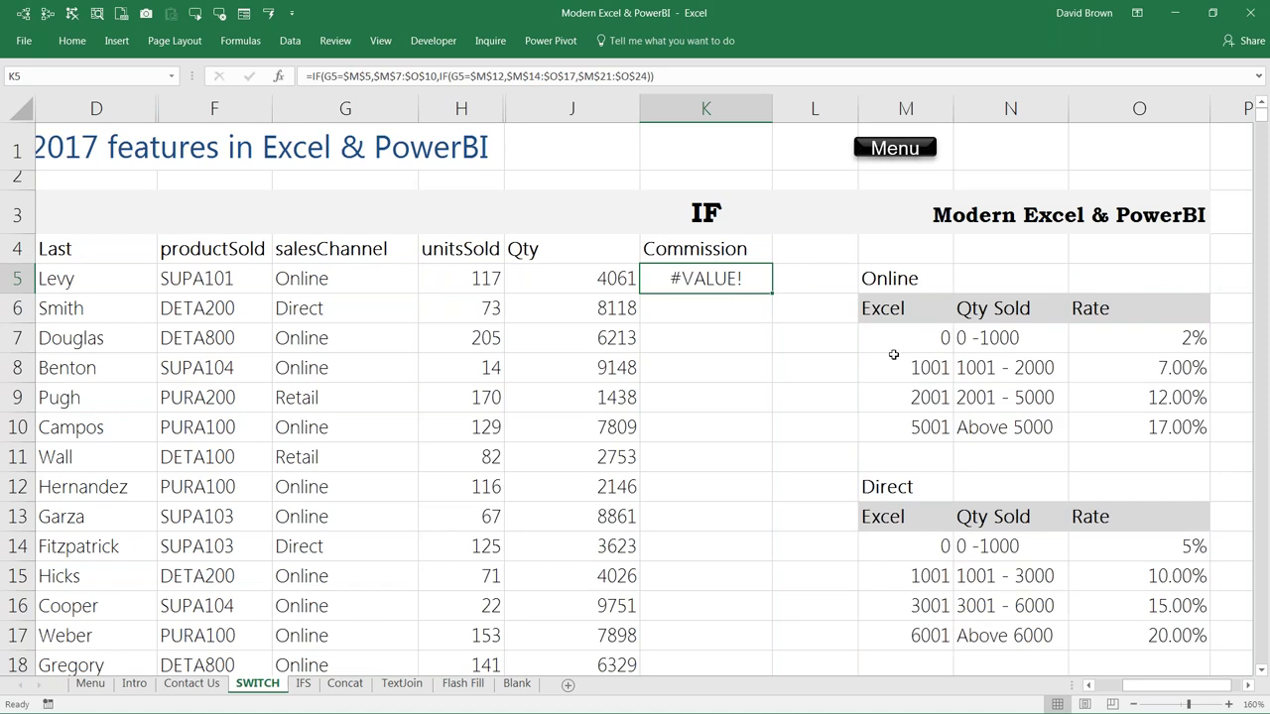
Step: Inspect G5 and the Online rate values in M7, N7, O7 and M8, then reopen K5's formula
drag(893, 337, 1170, 426)
click(675, 337)
click(336, 269)
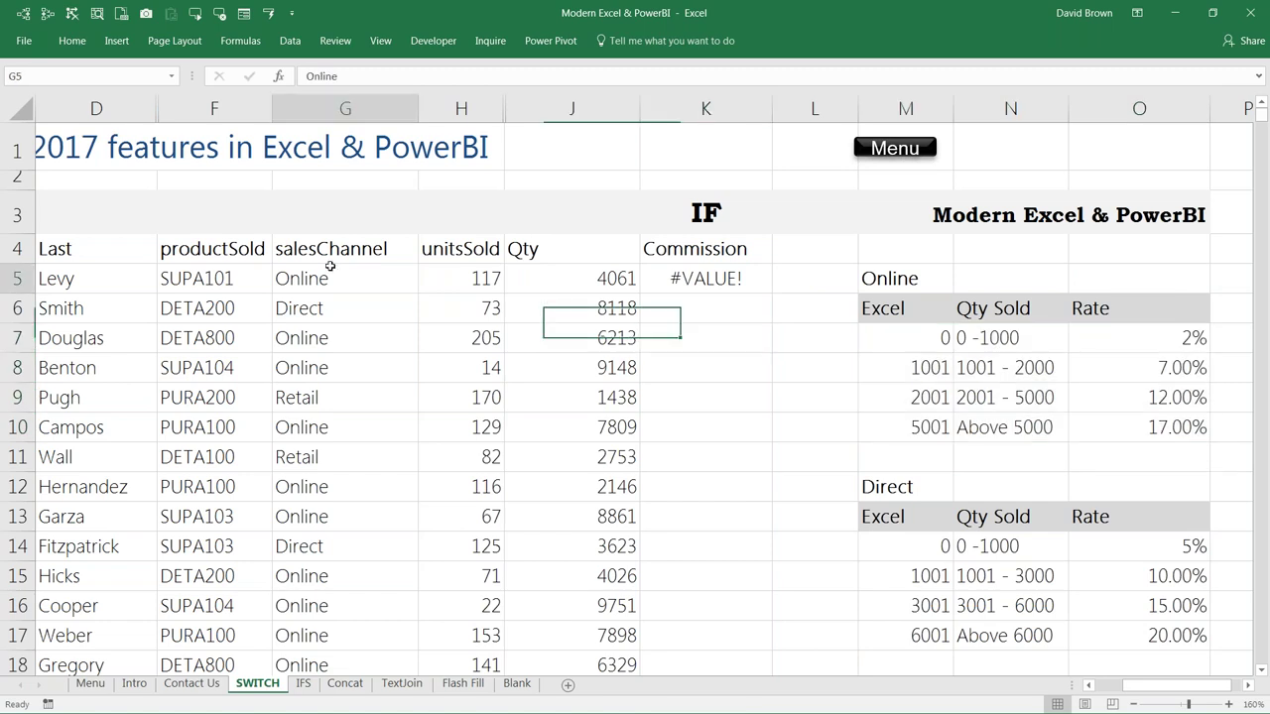
click(934, 341)
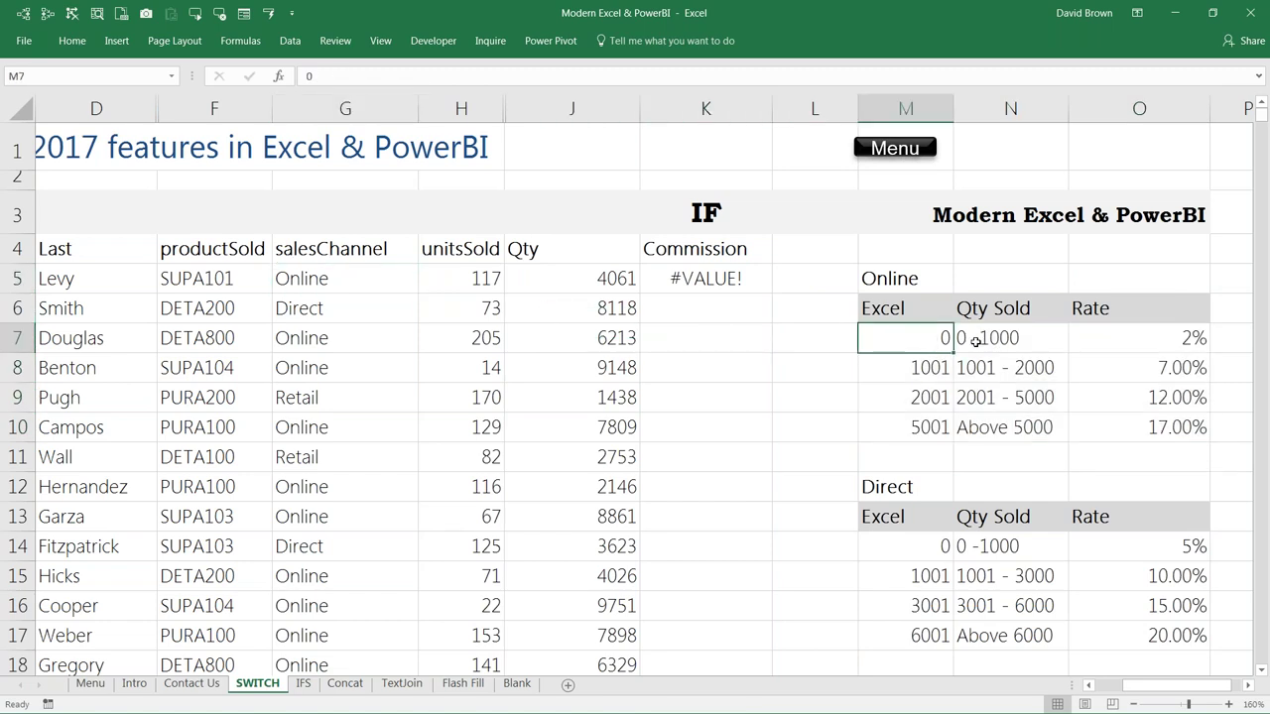
click(972, 337)
click(1148, 333)
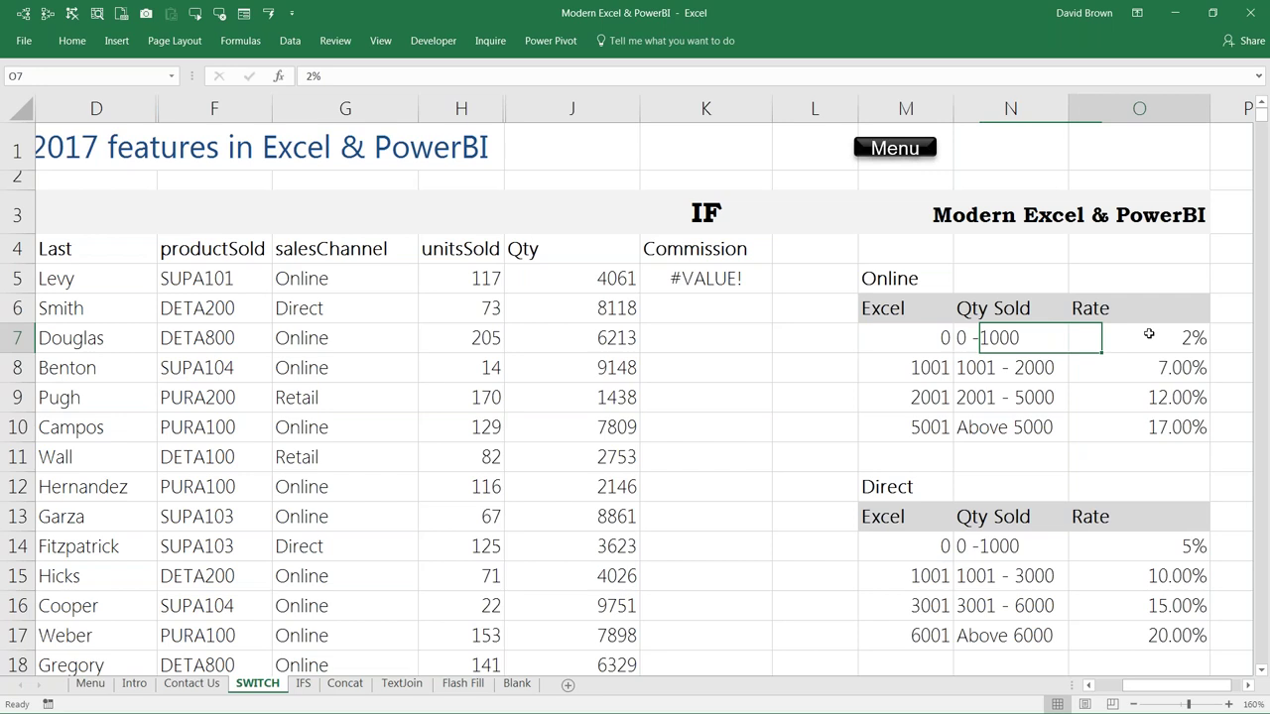
click(928, 369)
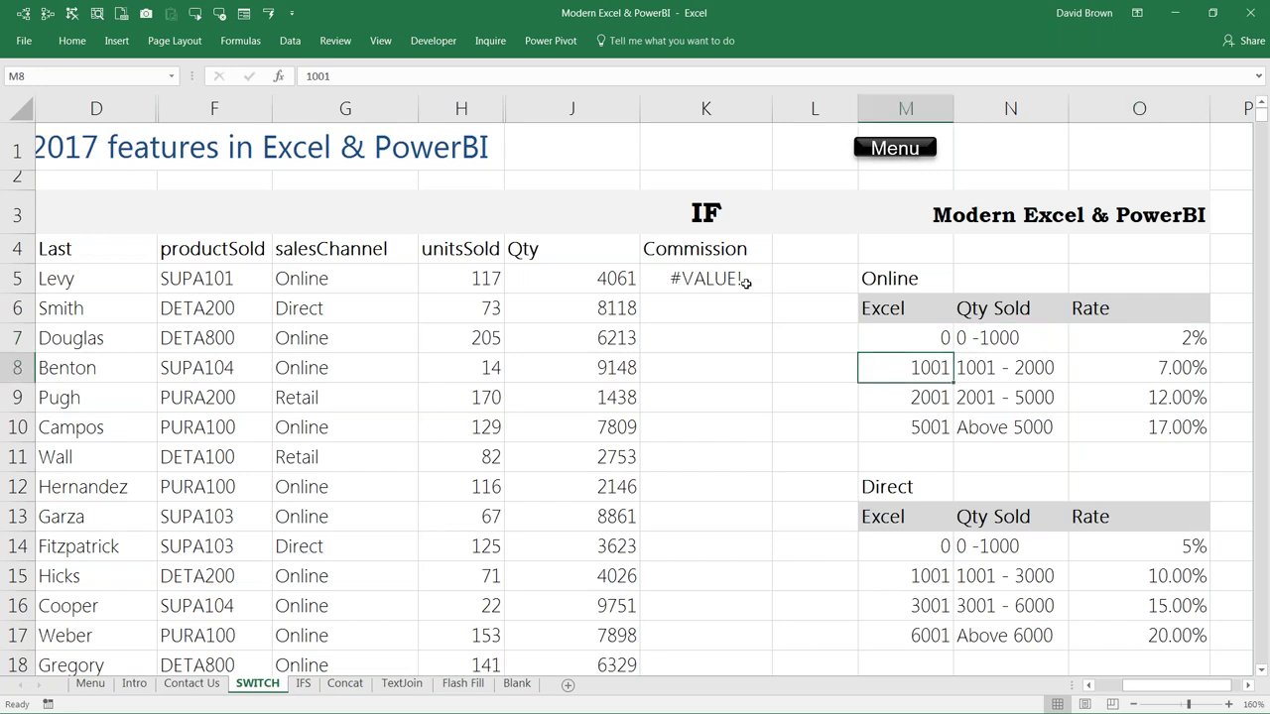
click(742, 279)
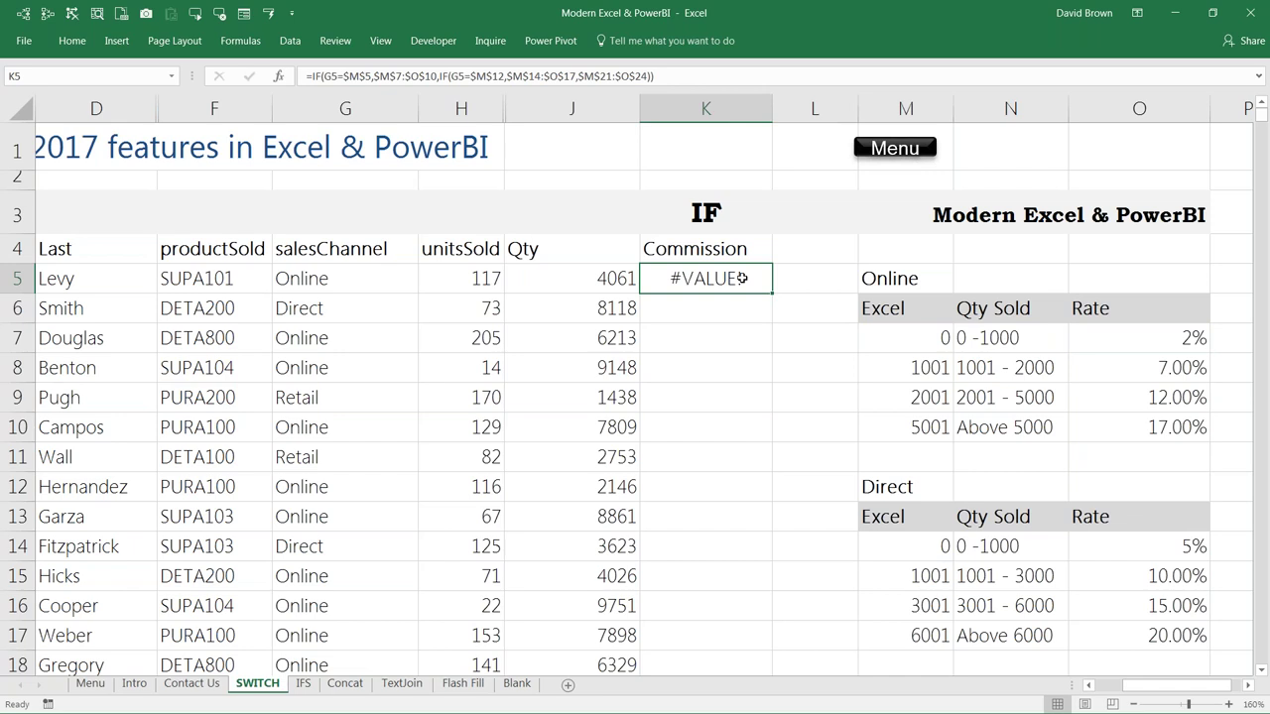
double_click(742, 279)
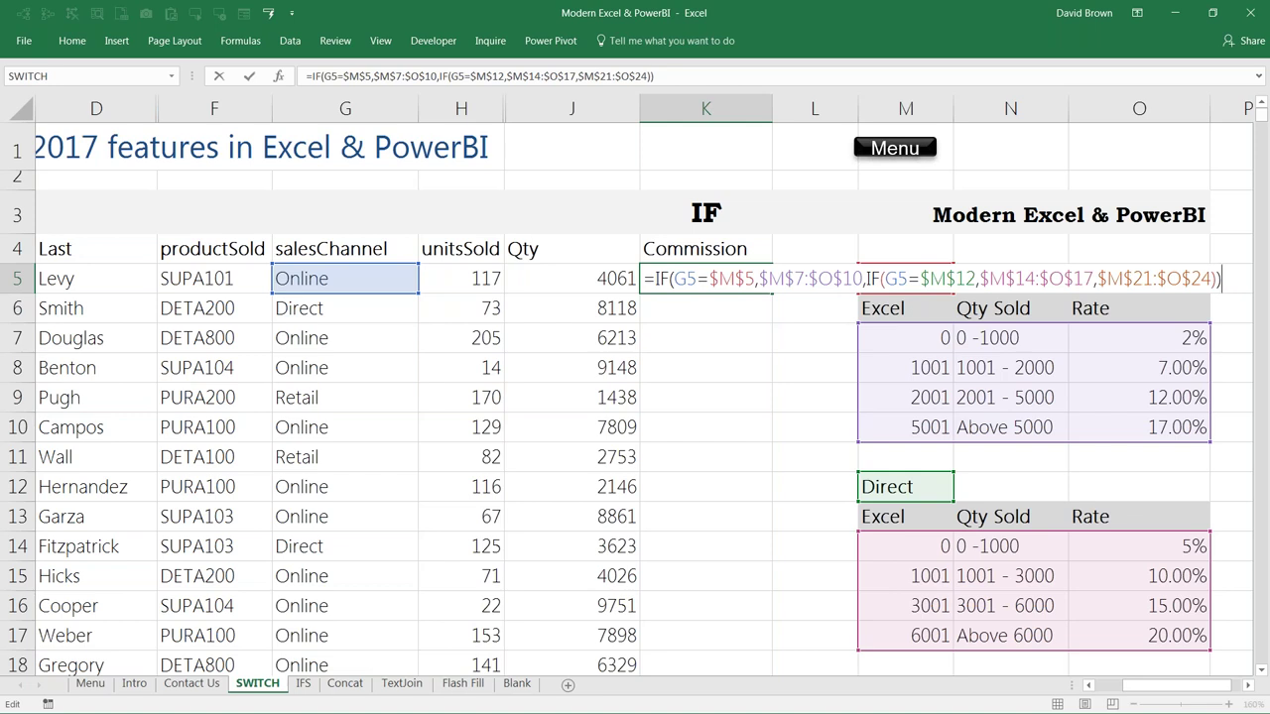
Step: Preview K5's evaluated Online rate table, then change G5's sales channel to Direct
key(shift+Home)
key(F9)
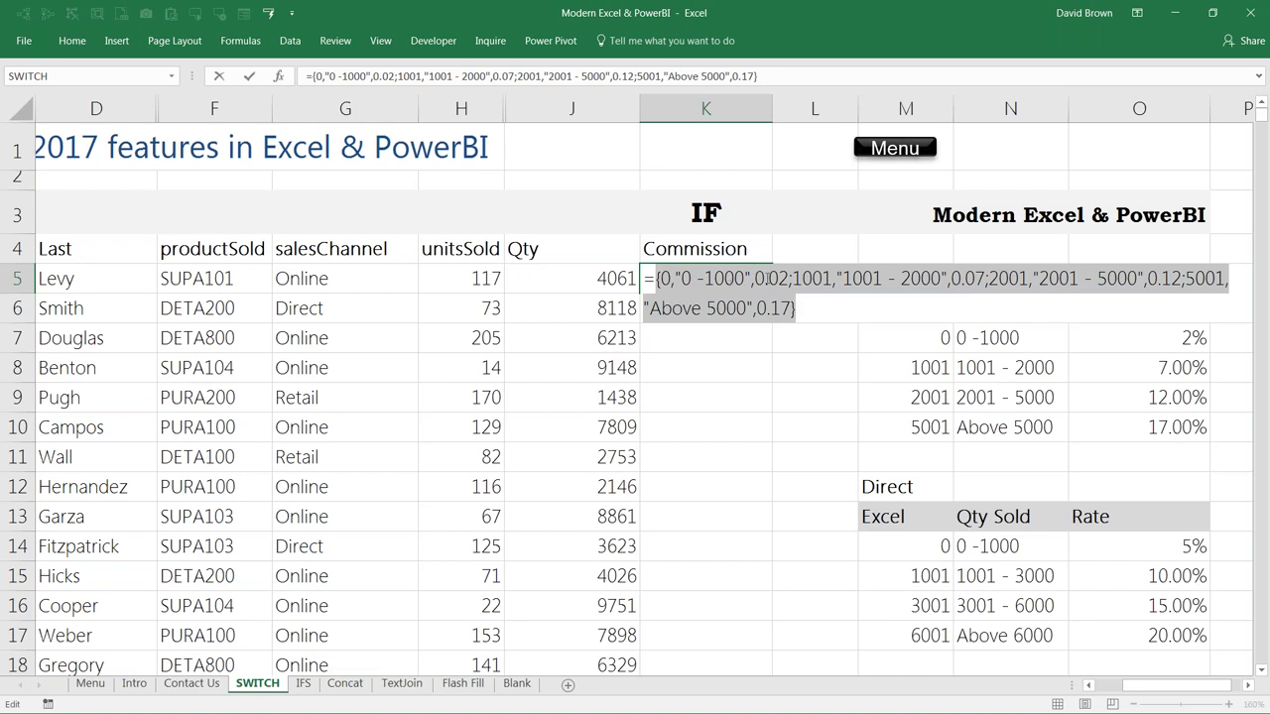
key(Escape)
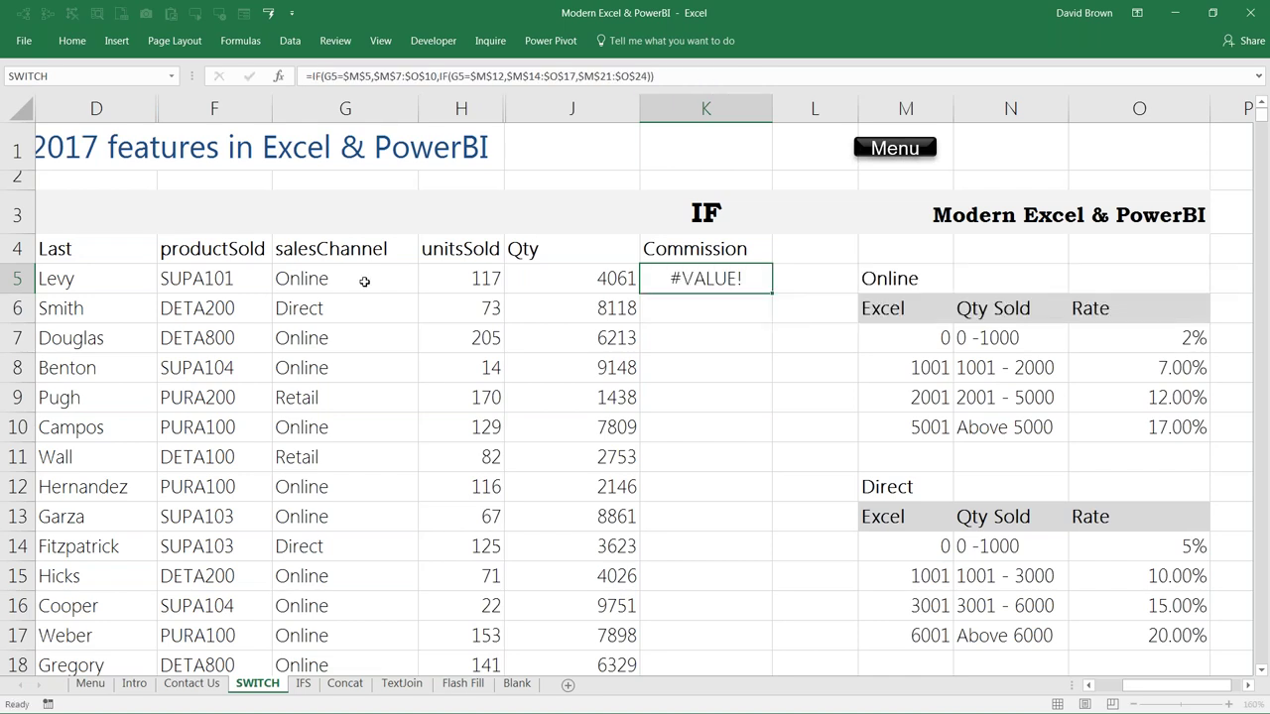
click(359, 279)
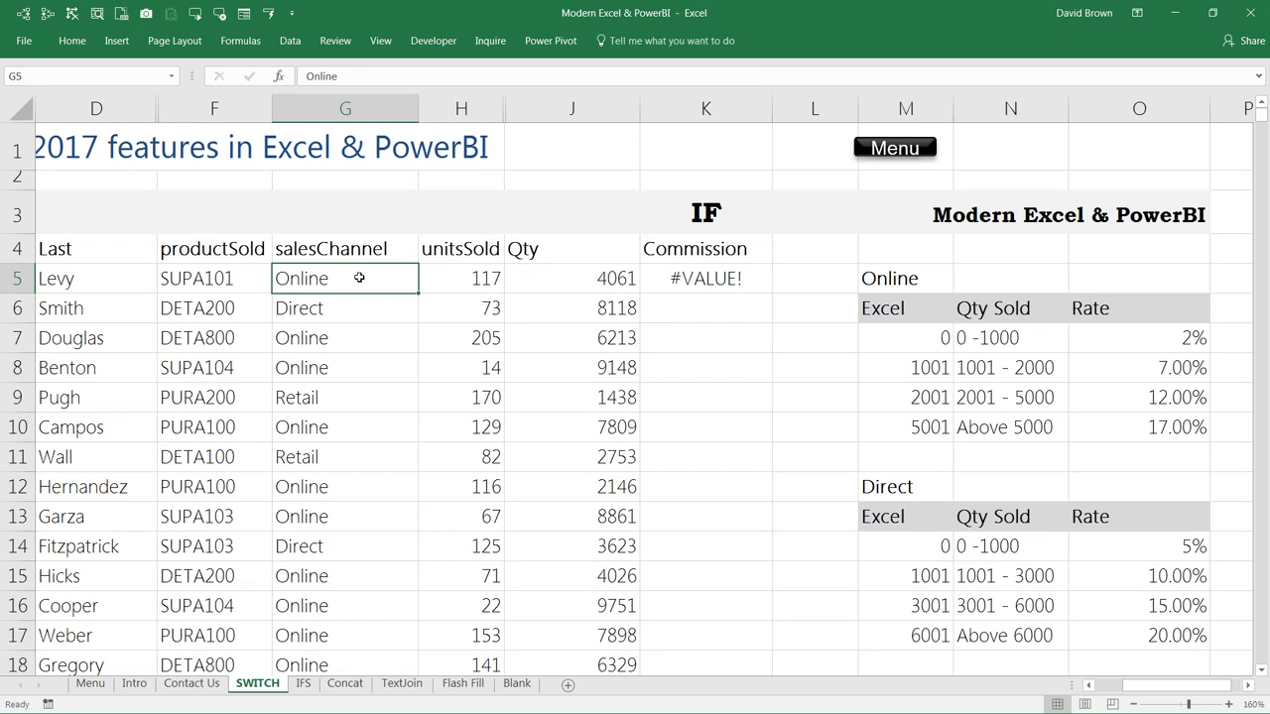
text(Direct)
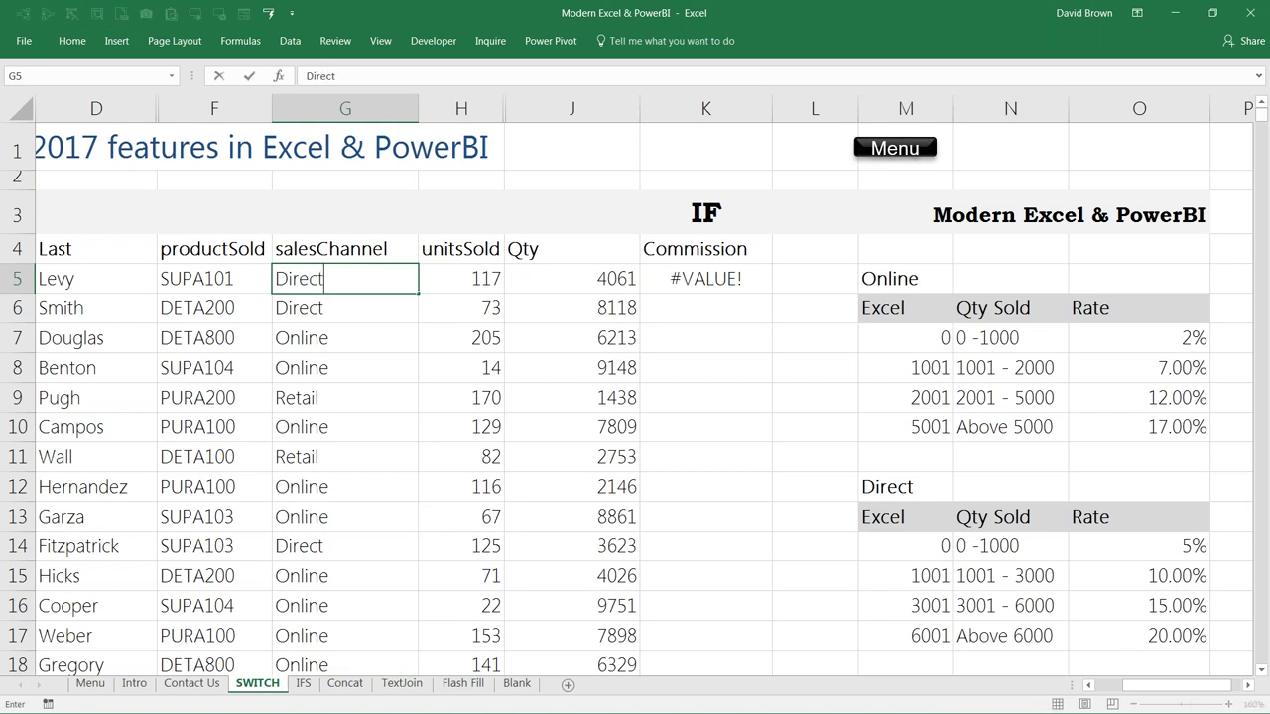
key(Return)
Step: Confirm K5 now evaluates to the Direct rate table and place the cursor after its equals sign
click(705, 279)
key(F2)
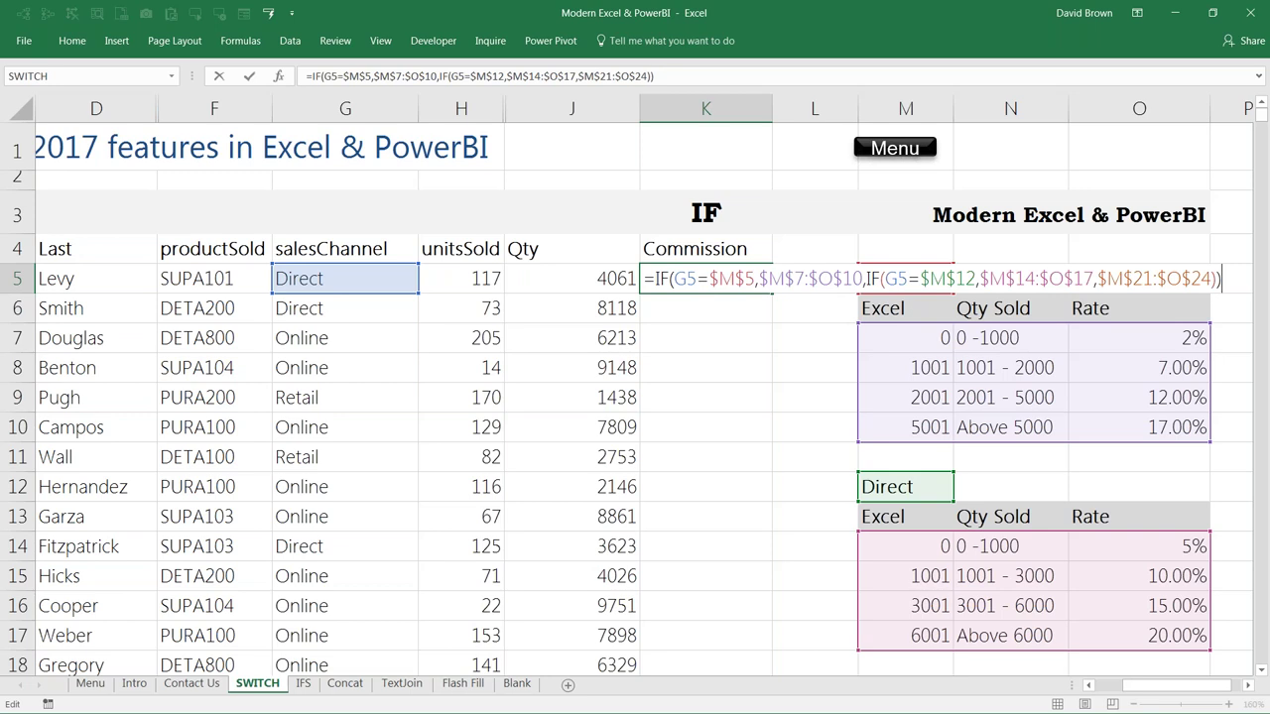
key(F9)
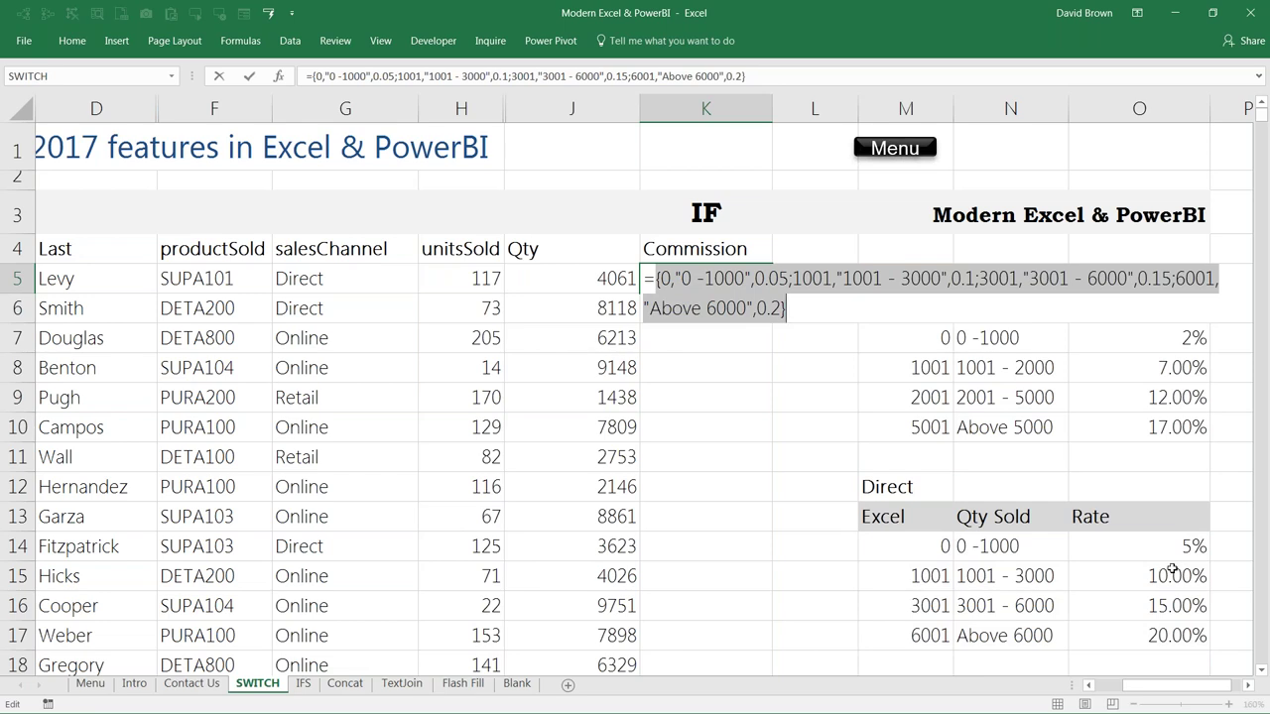
key(Escape)
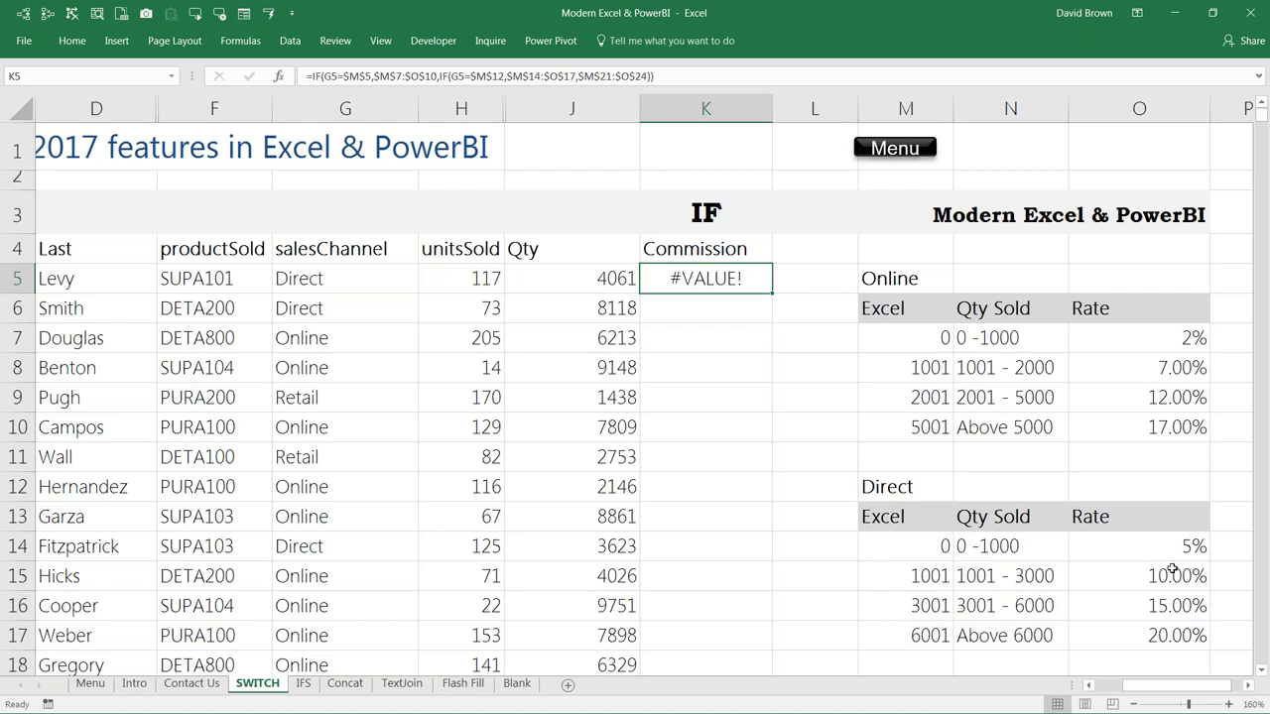
key(F2)
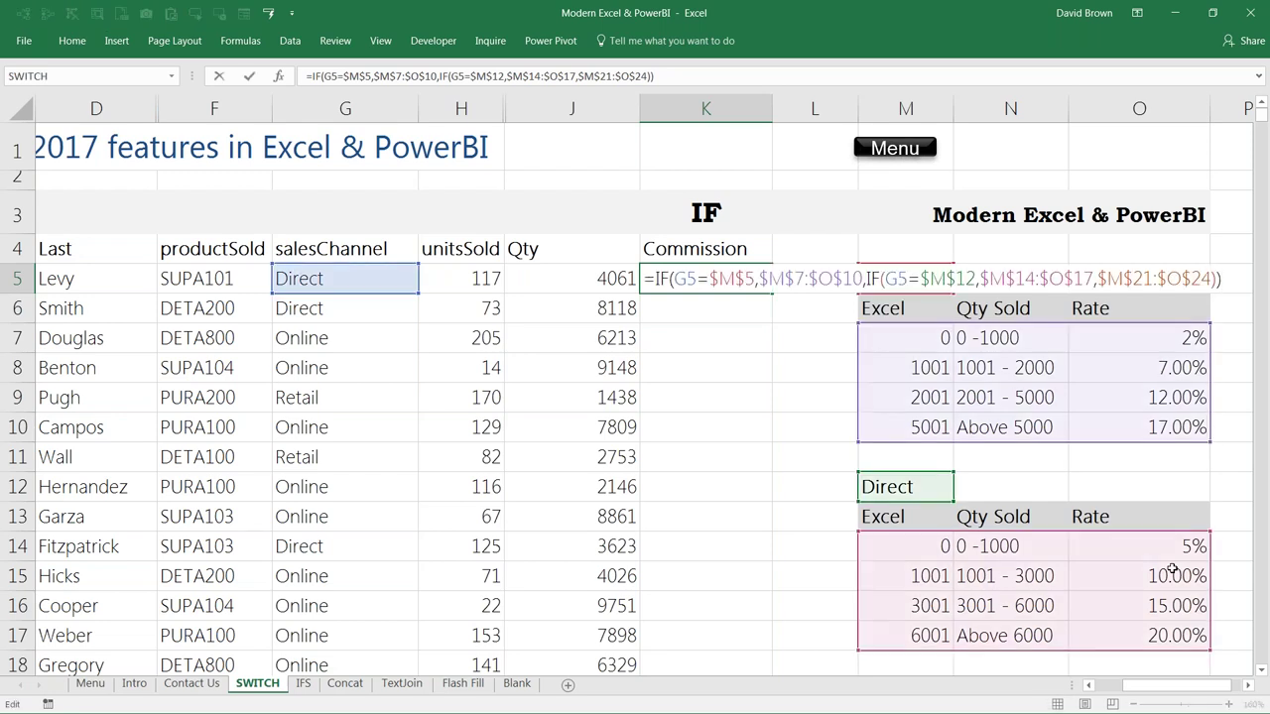
key(Left)
key(Left)
key(Left)
key(Left)
key(Left)
key(Left)
key(Left)
key(Left)
key(Left)
key(Left)
key(Left)
key(Left)
key(Left)
key(Left)
key(Left)
key(Left)
key(Left)
key(Left)
key(Left)
key(Left)
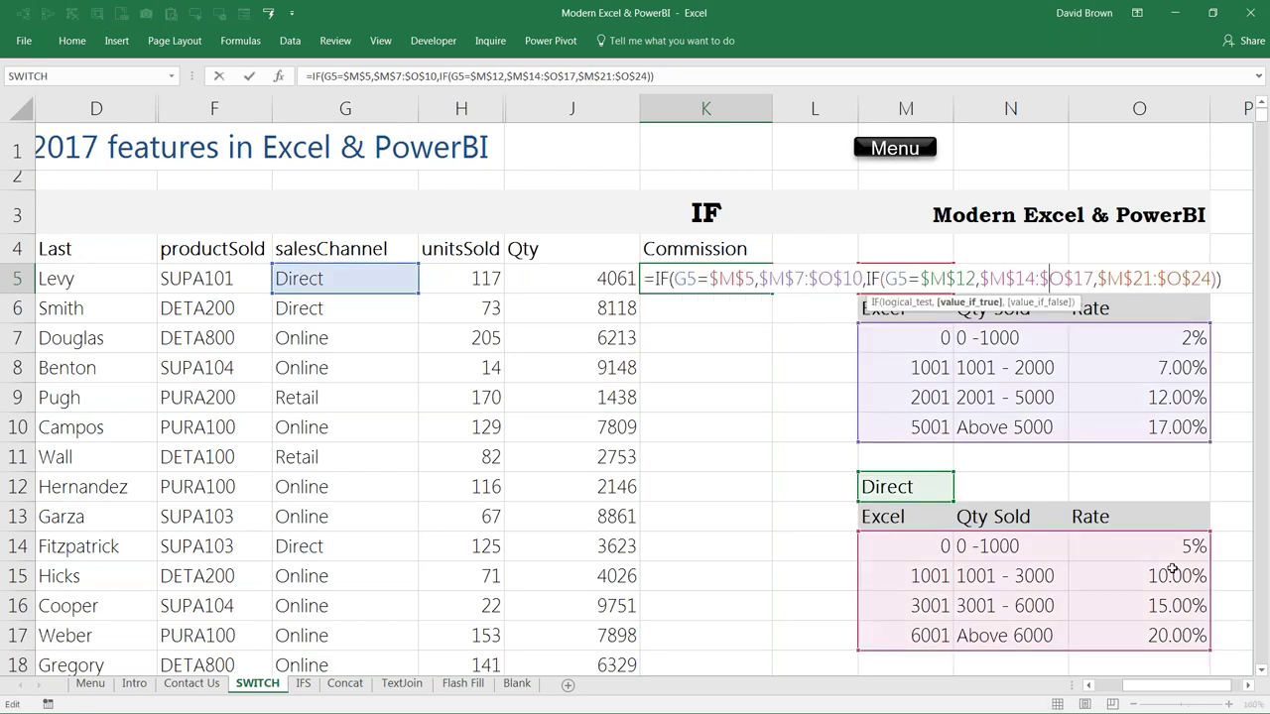
key(Right)
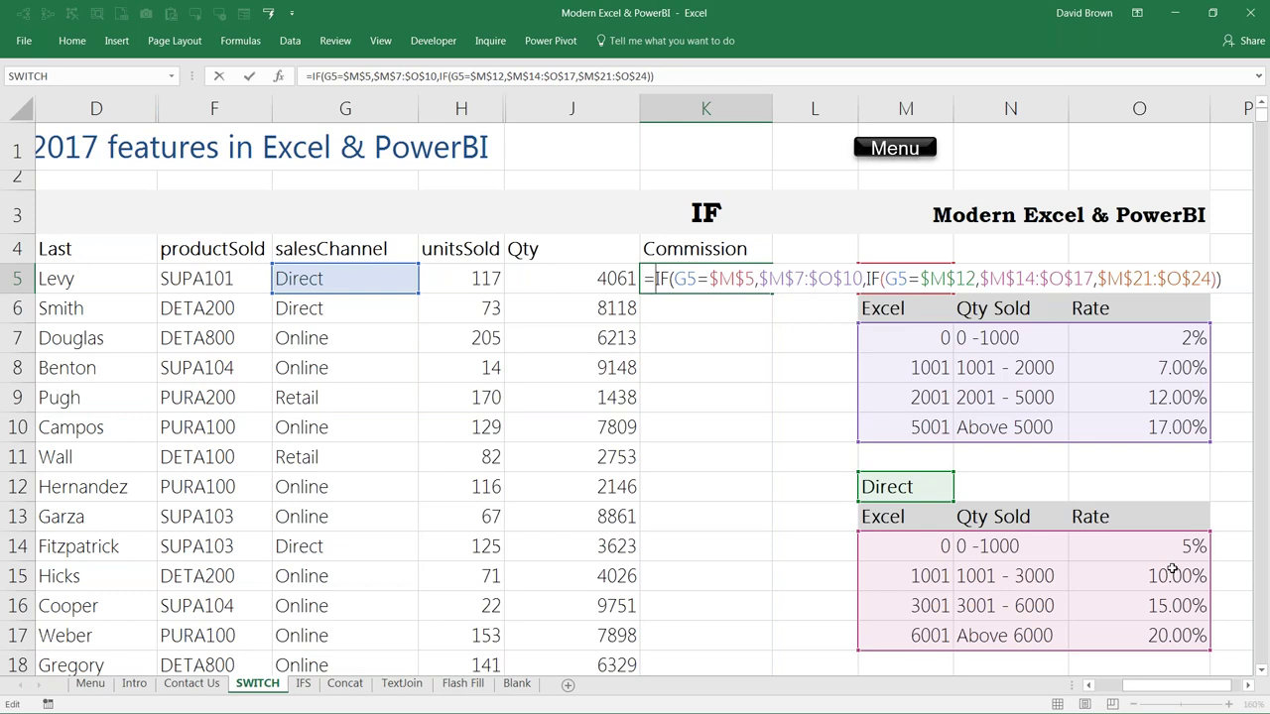
Step: Wrap K5's nested IF in VLOOKUP(J5, …, 3) so it returns the Direct rate 0.15
text(vlo)
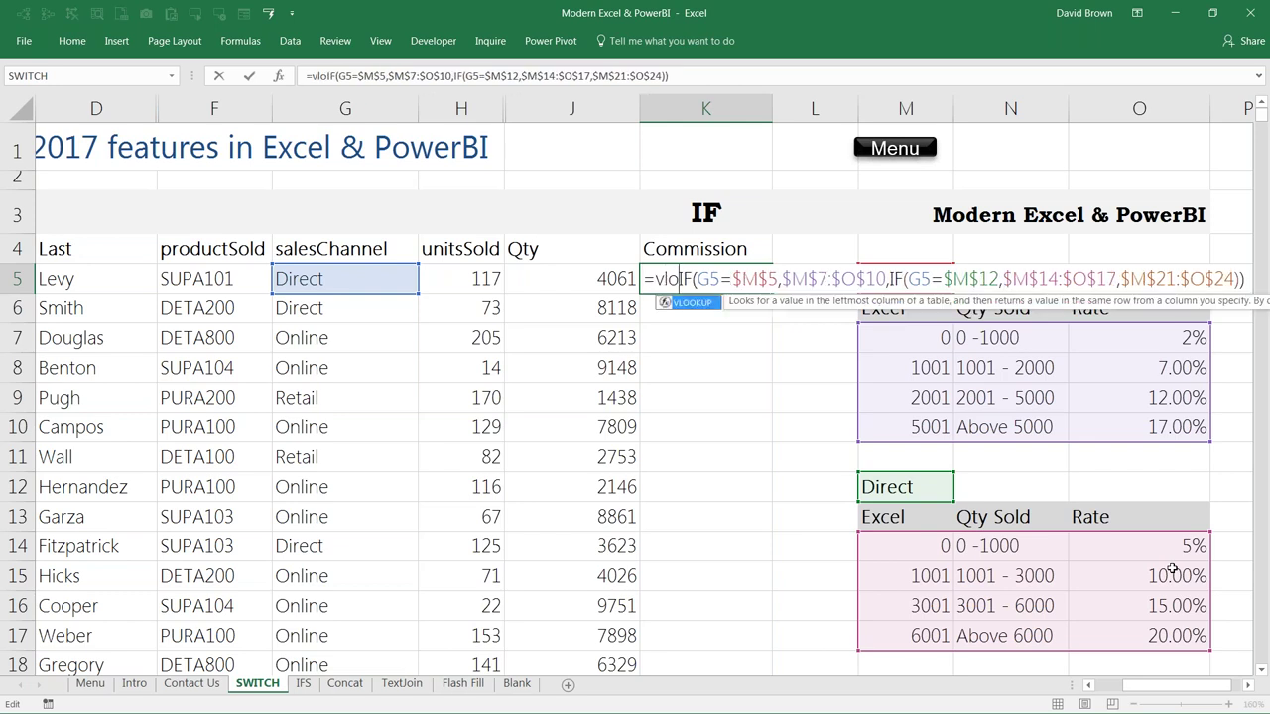
key(Tab)
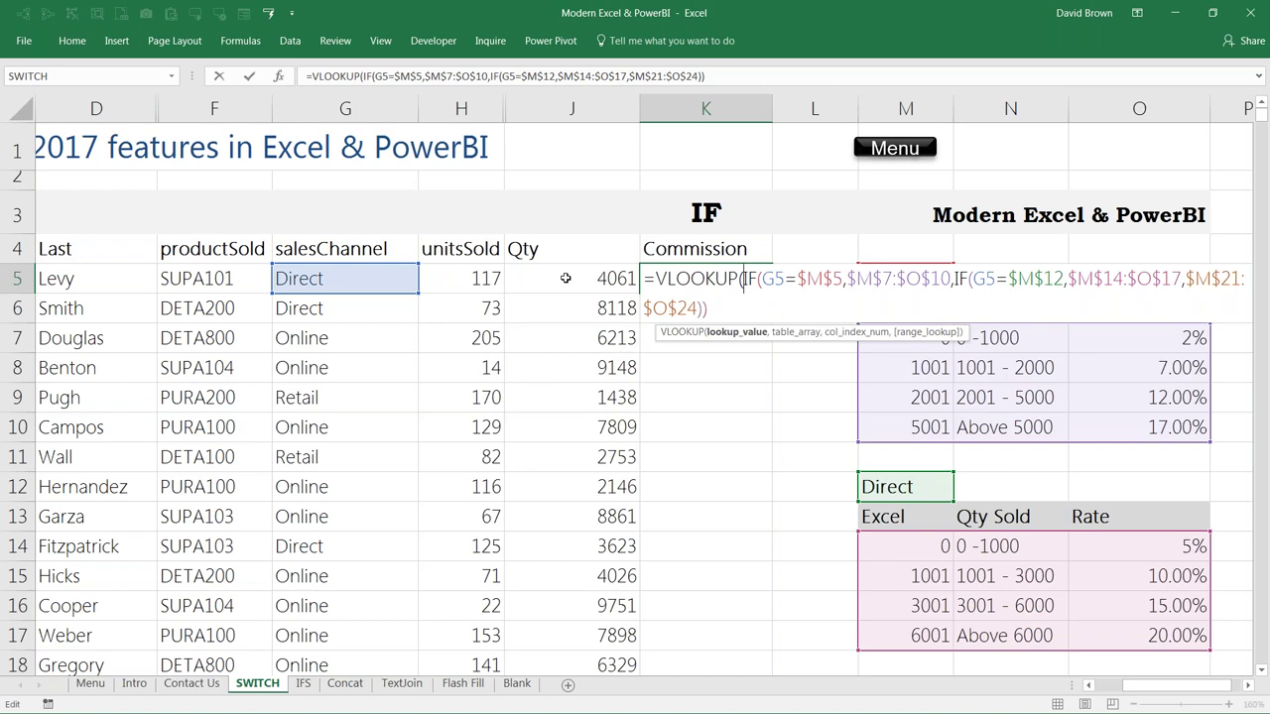
click(581, 277)
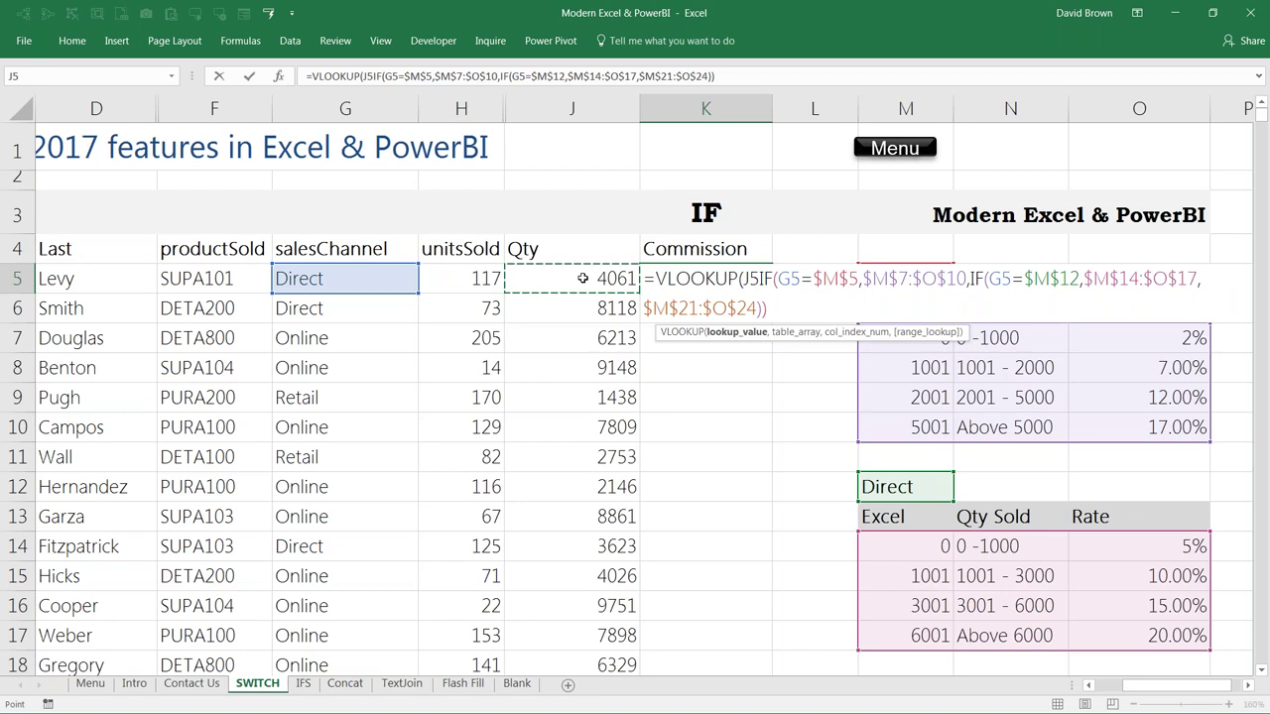
text(,)
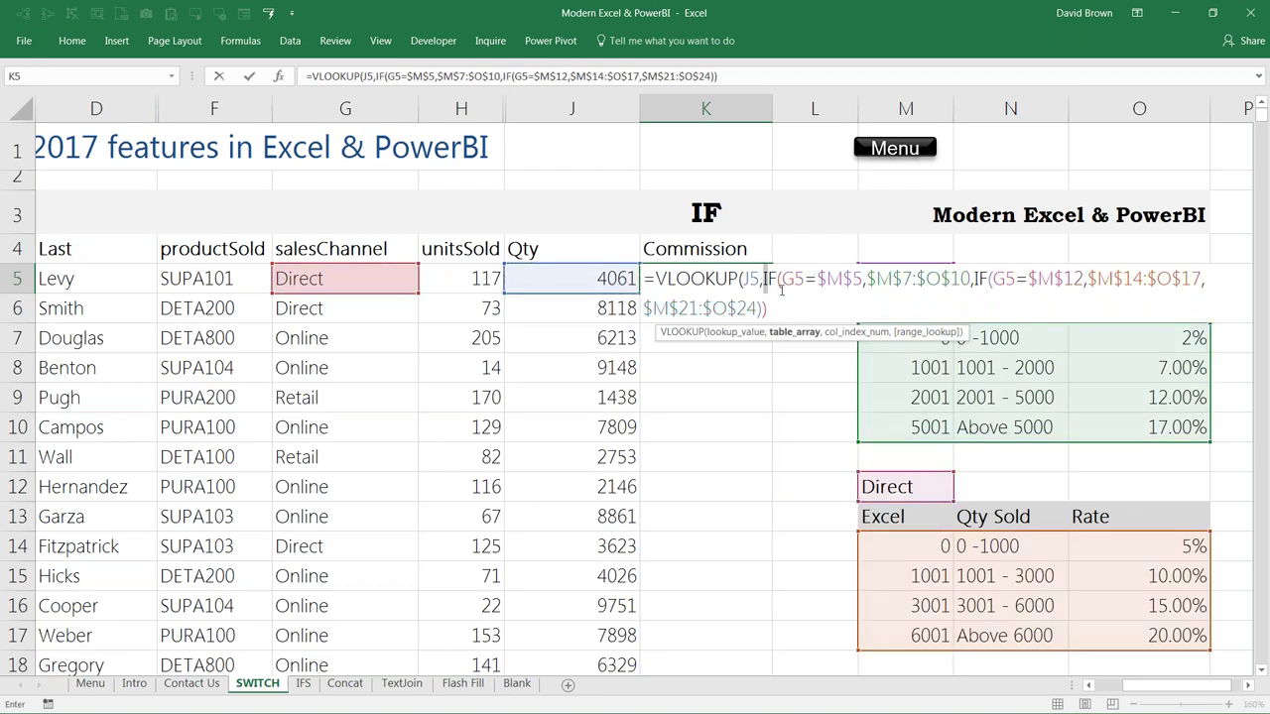
shift+click(786, 312)
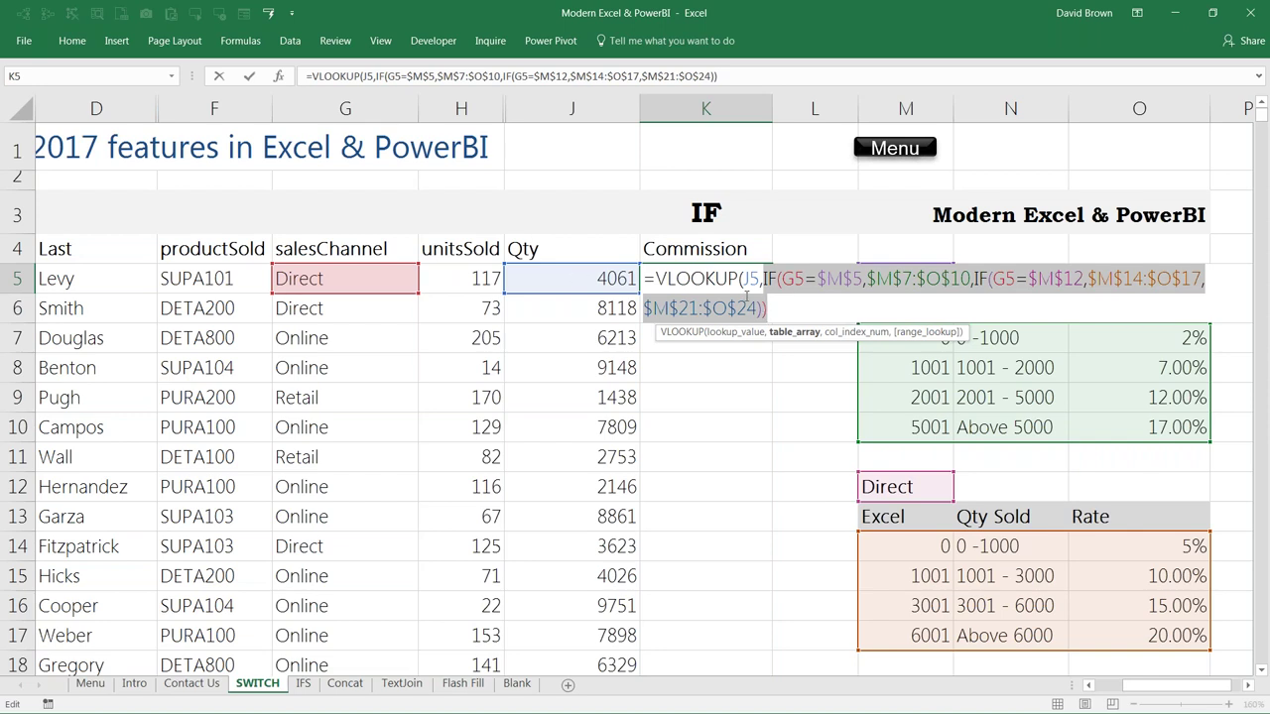
click(785, 313)
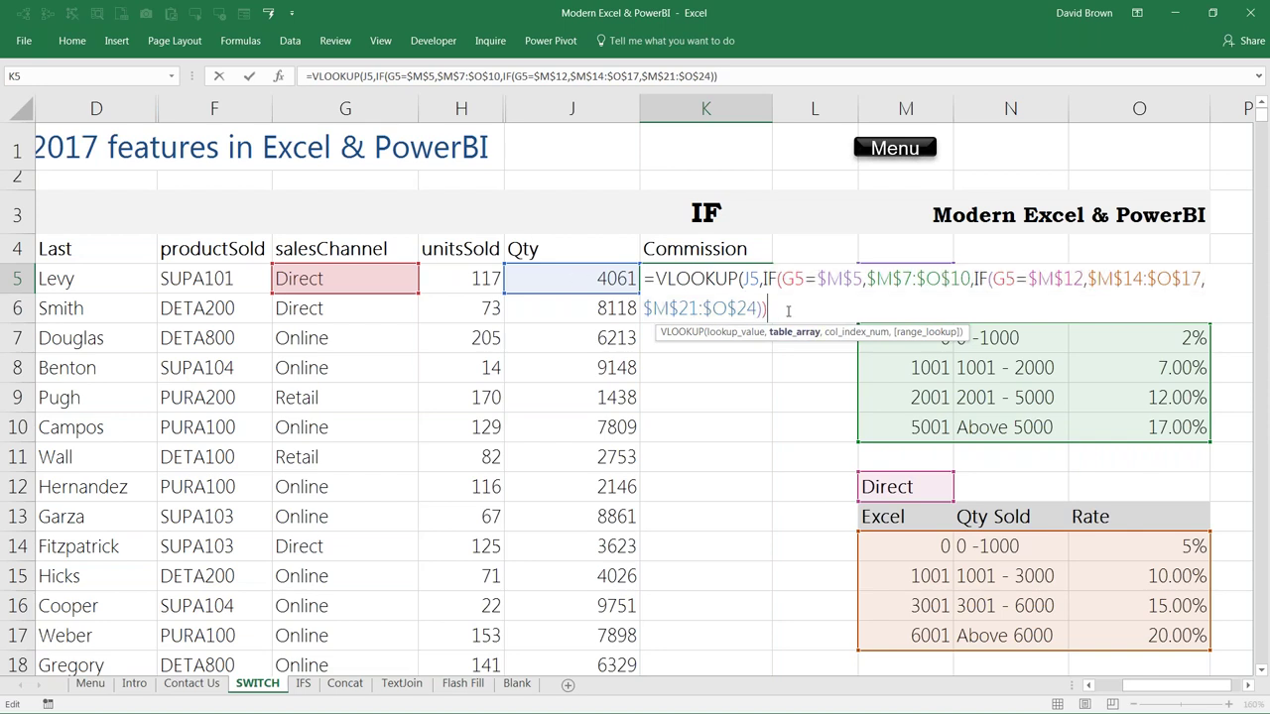
text(,3)
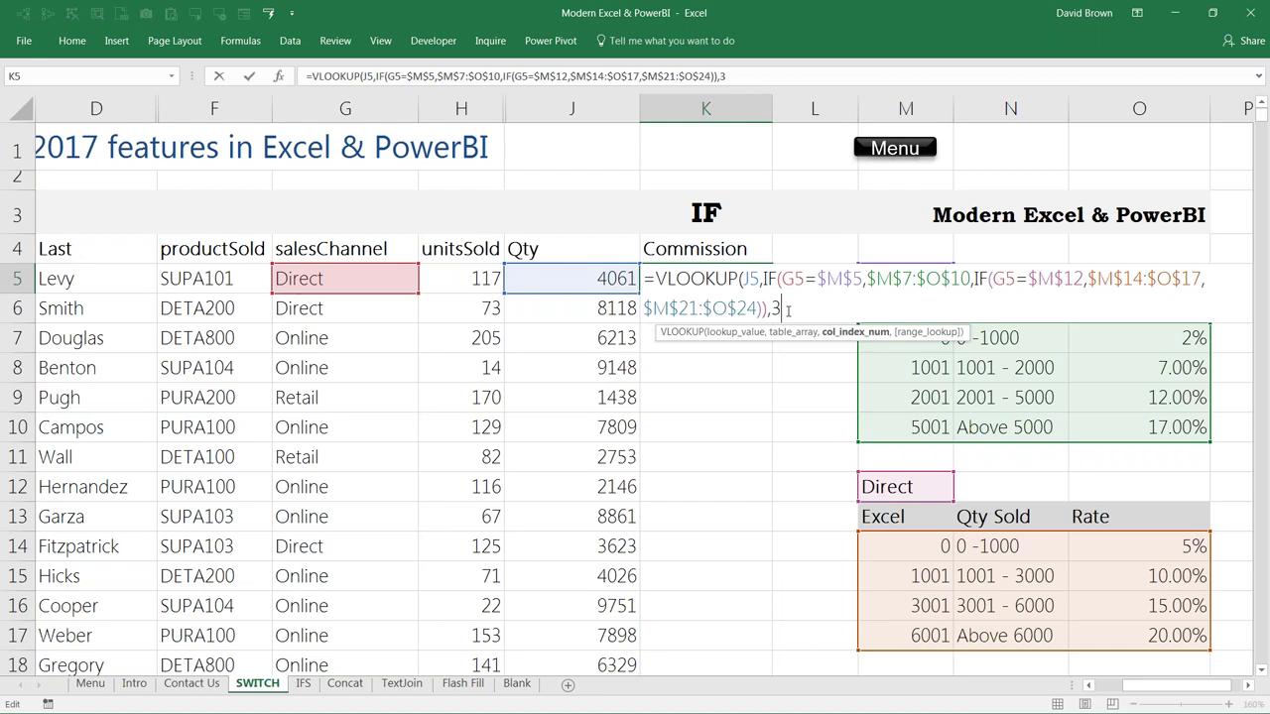
text(,fals)
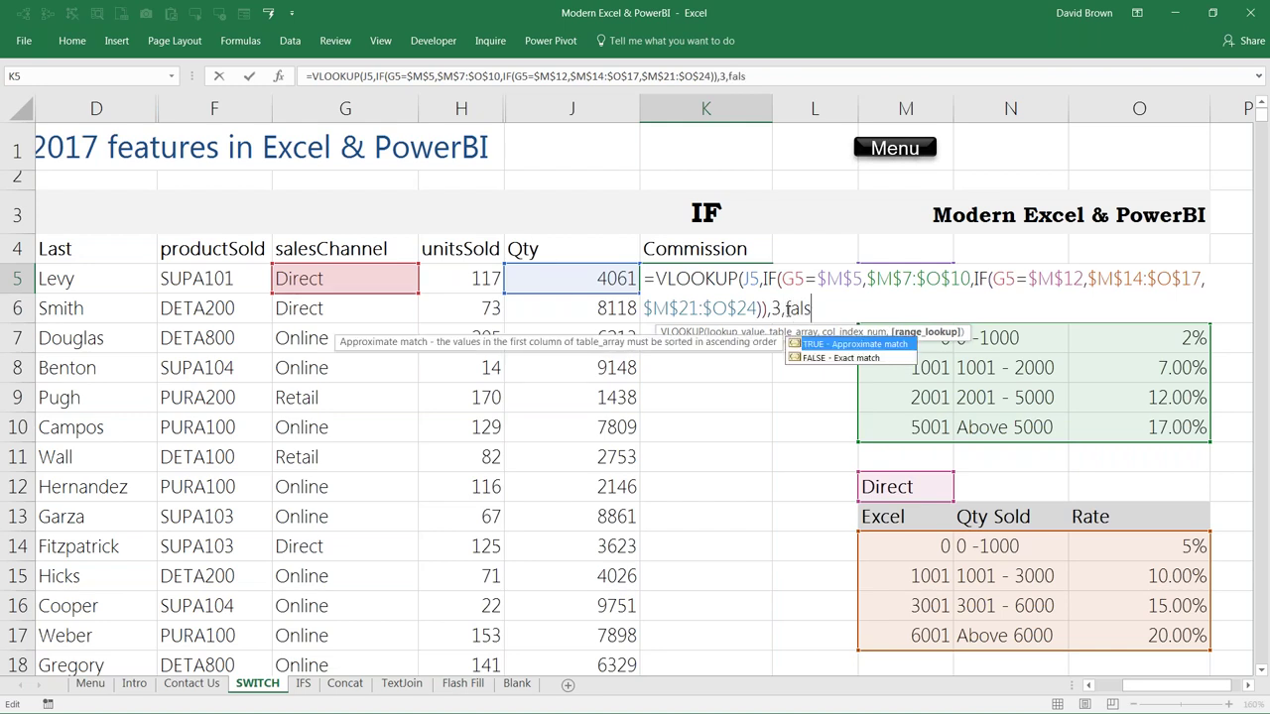
key(BackSpace)
key(BackSpace)
key(BackSpace)
key(BackSpace)
key(BackSpace)
text())
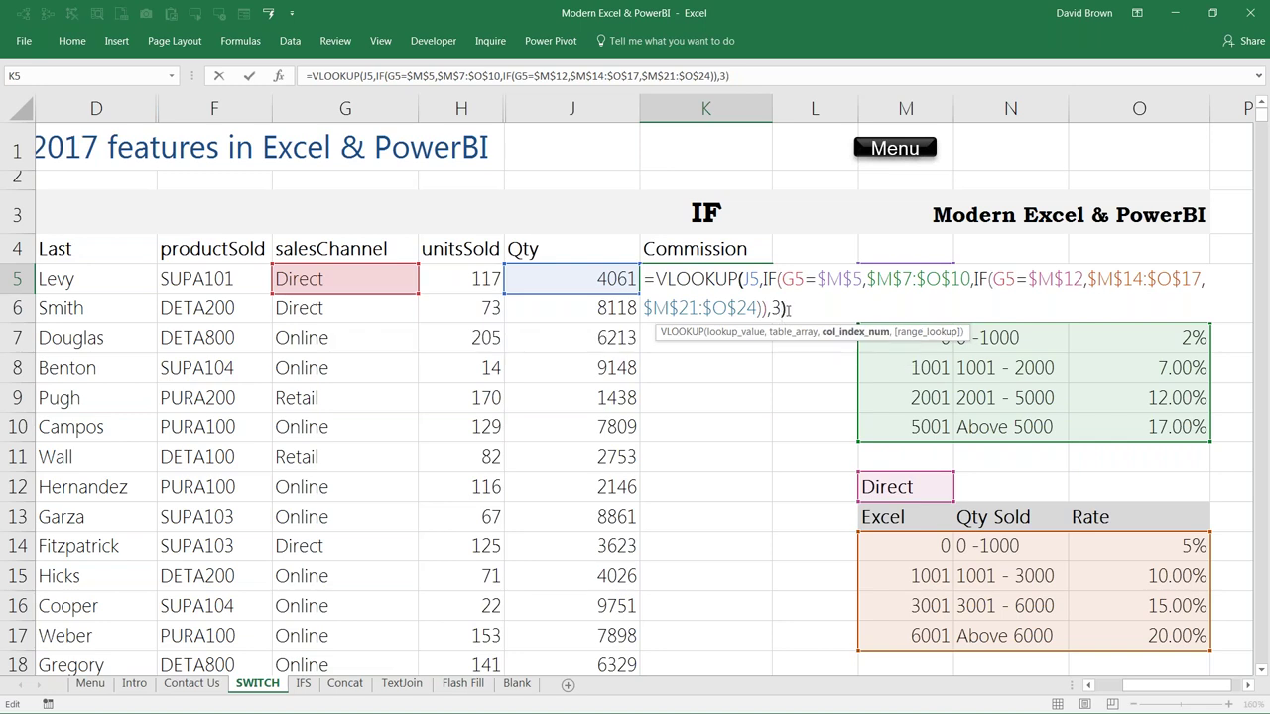
key(ctrl+Return)
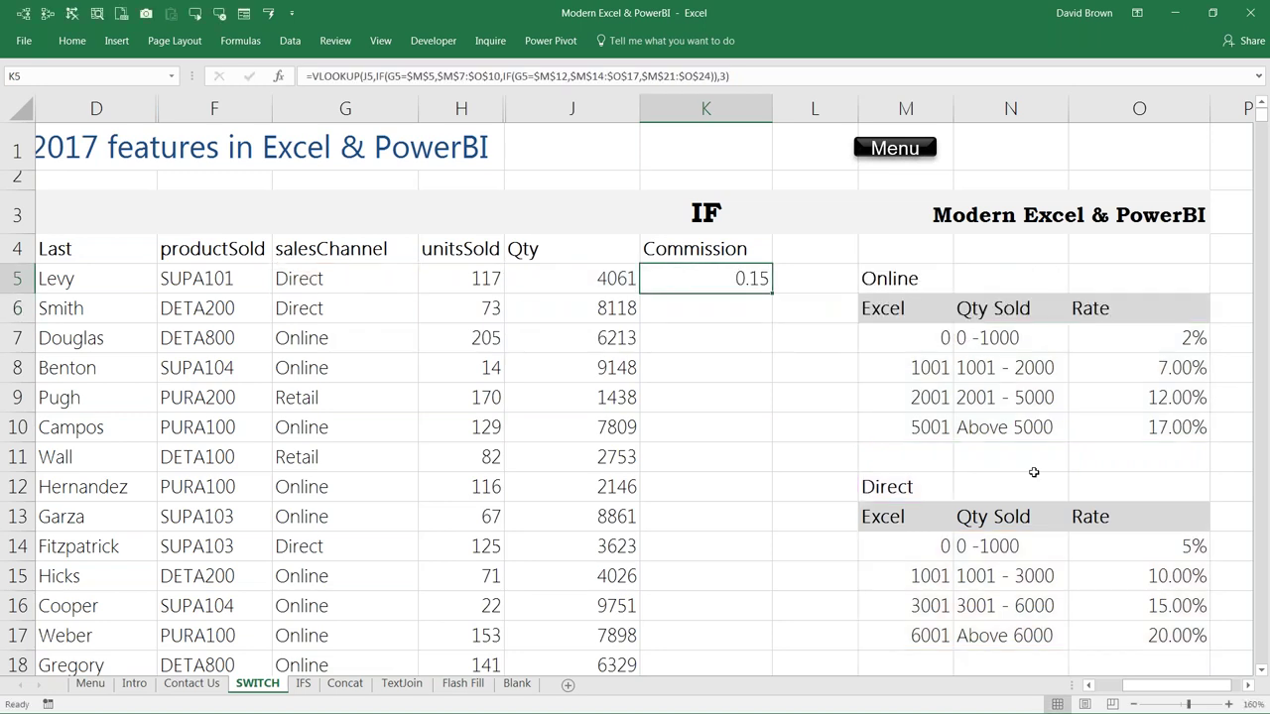
click(72, 47)
Step: Format K5 with Percent Style and highlight the Online and Direct rate tables
click(585, 103)
drag(938, 339, 1091, 425)
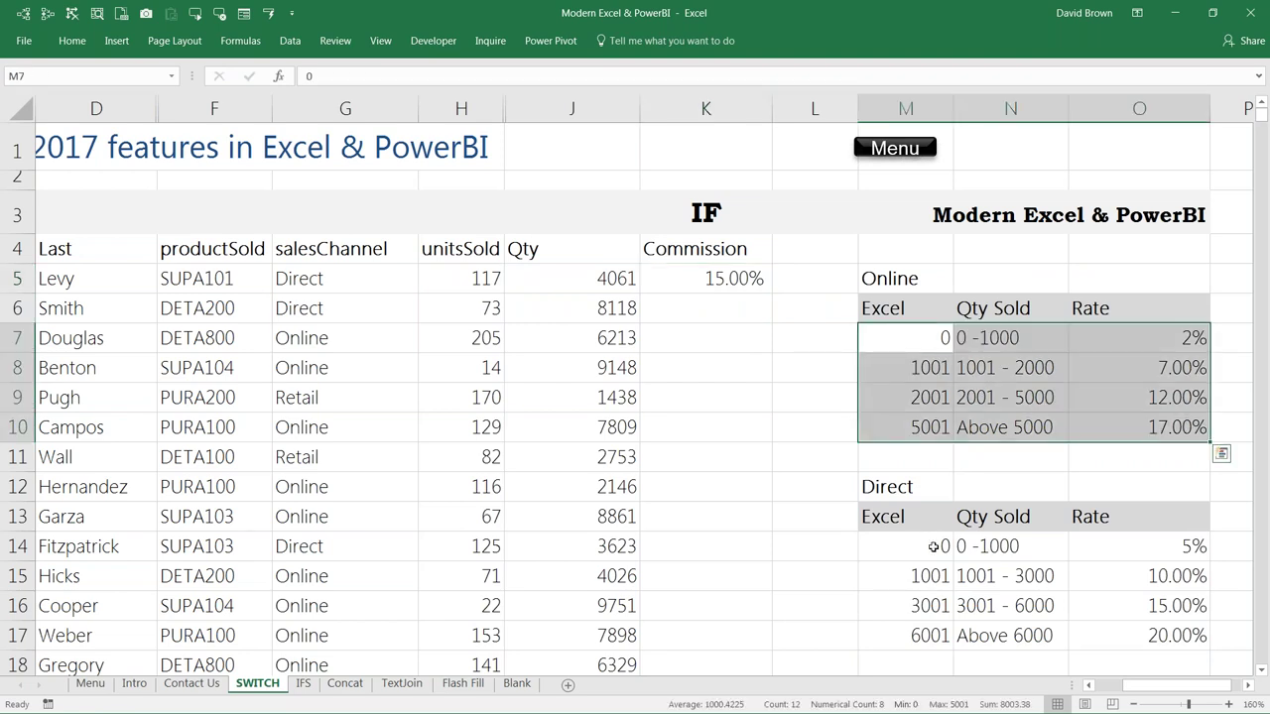
drag(926, 546, 1120, 646)
Step: Review K5's formula without changing it and widen column L
click(730, 281)
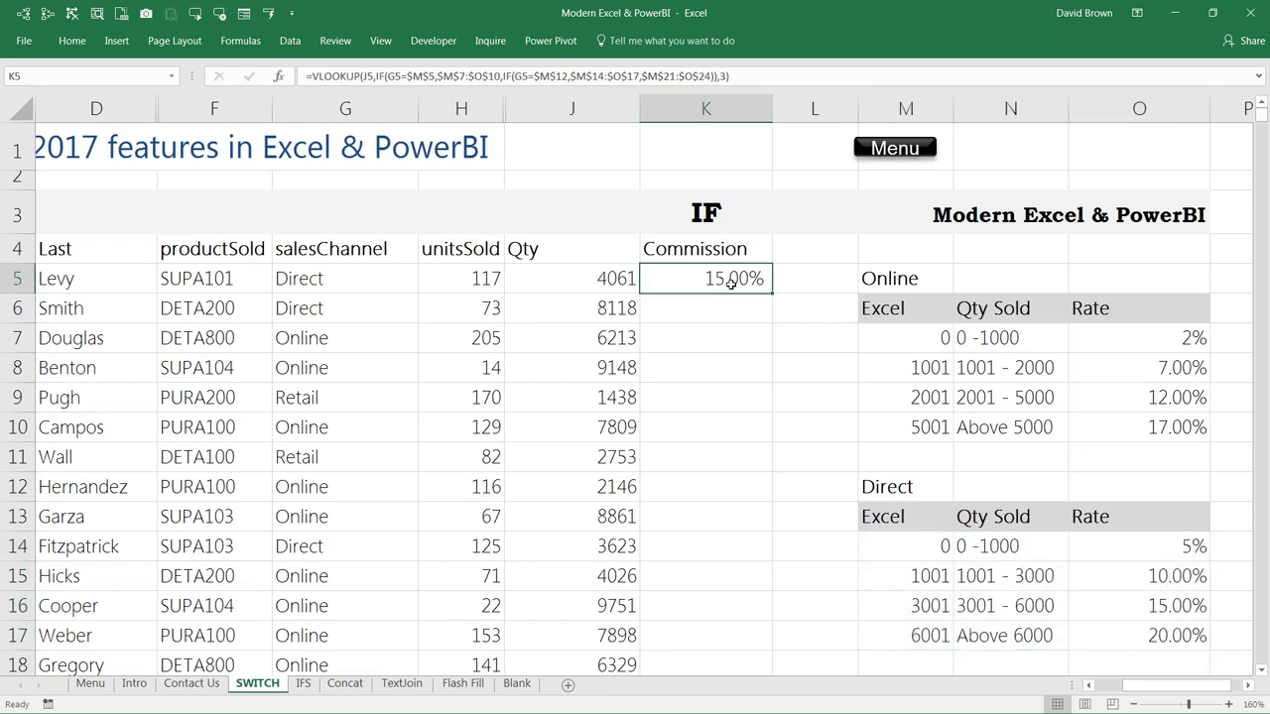
key(F2)
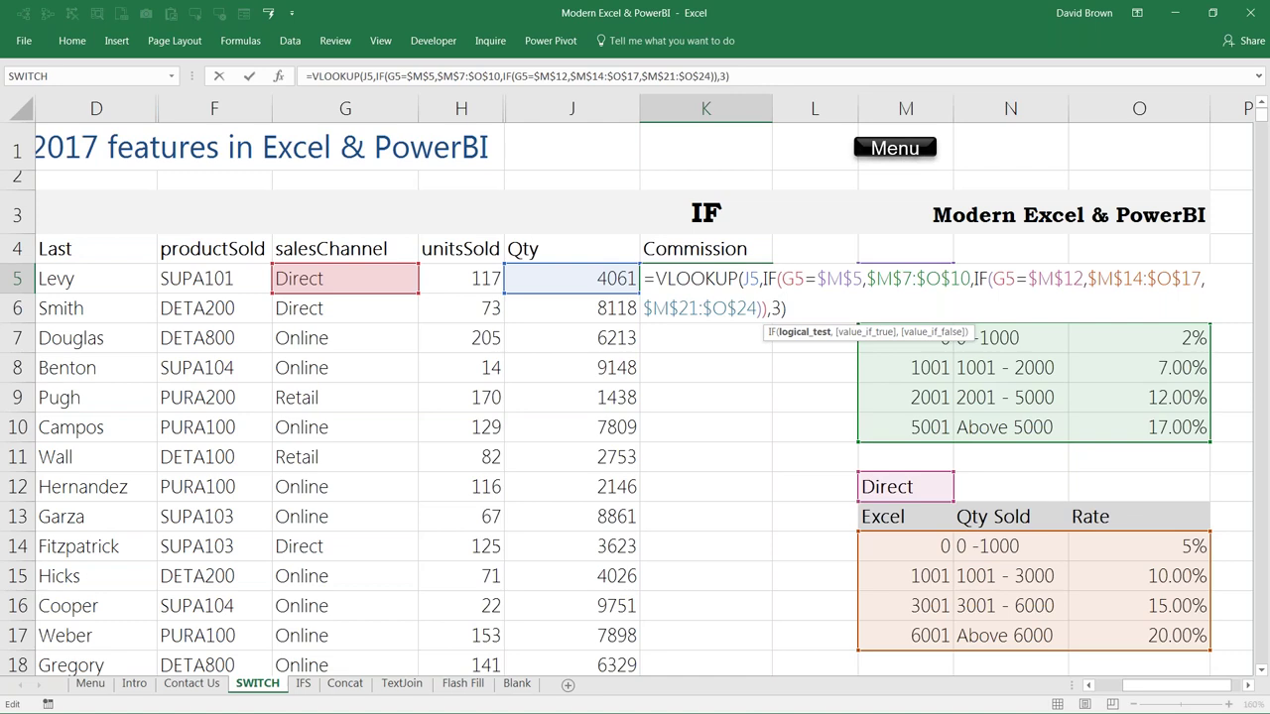
key(ctrl+Return)
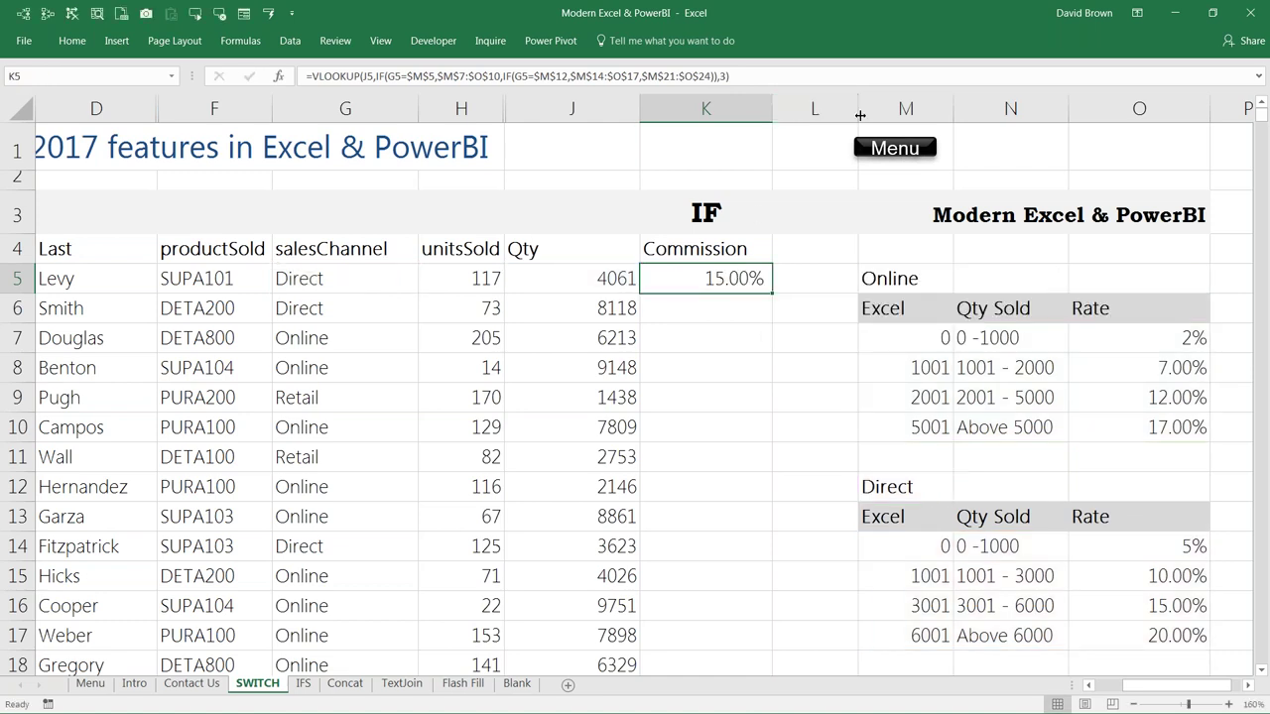
drag(860, 115, 910, 121)
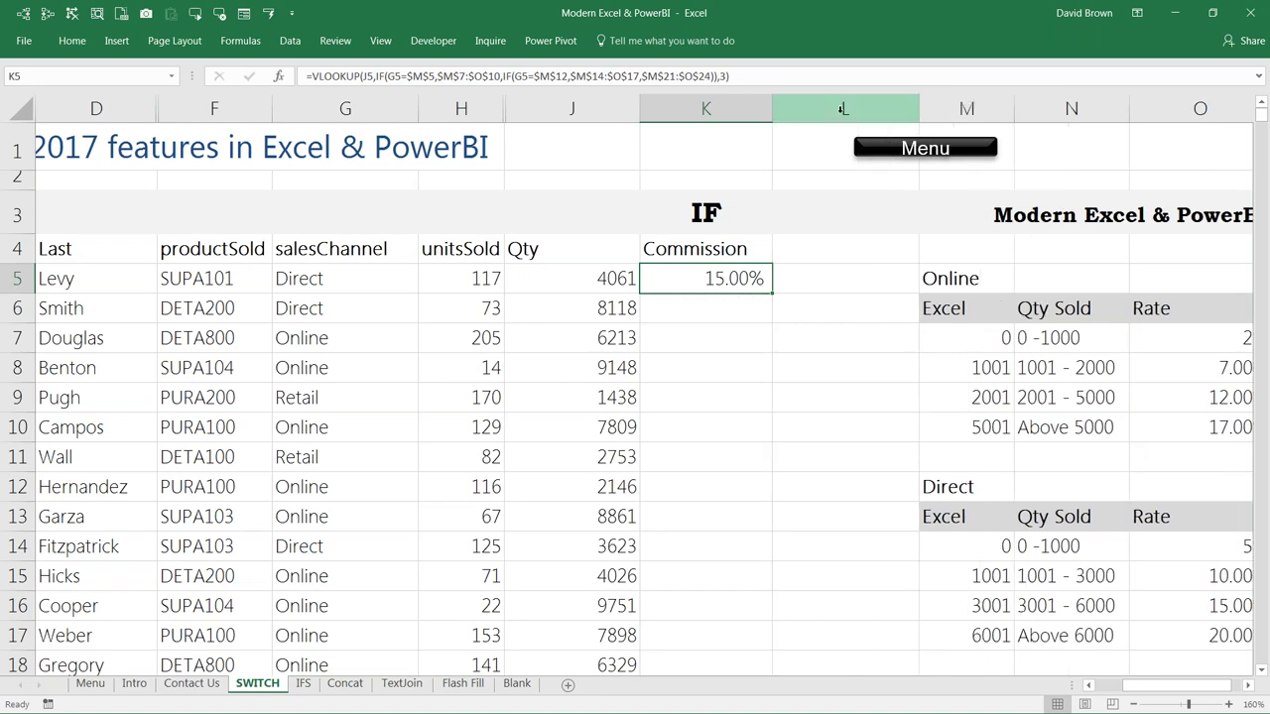
Step: Narrow columns J and G and move the Menu shape over to column O
click(827, 205)
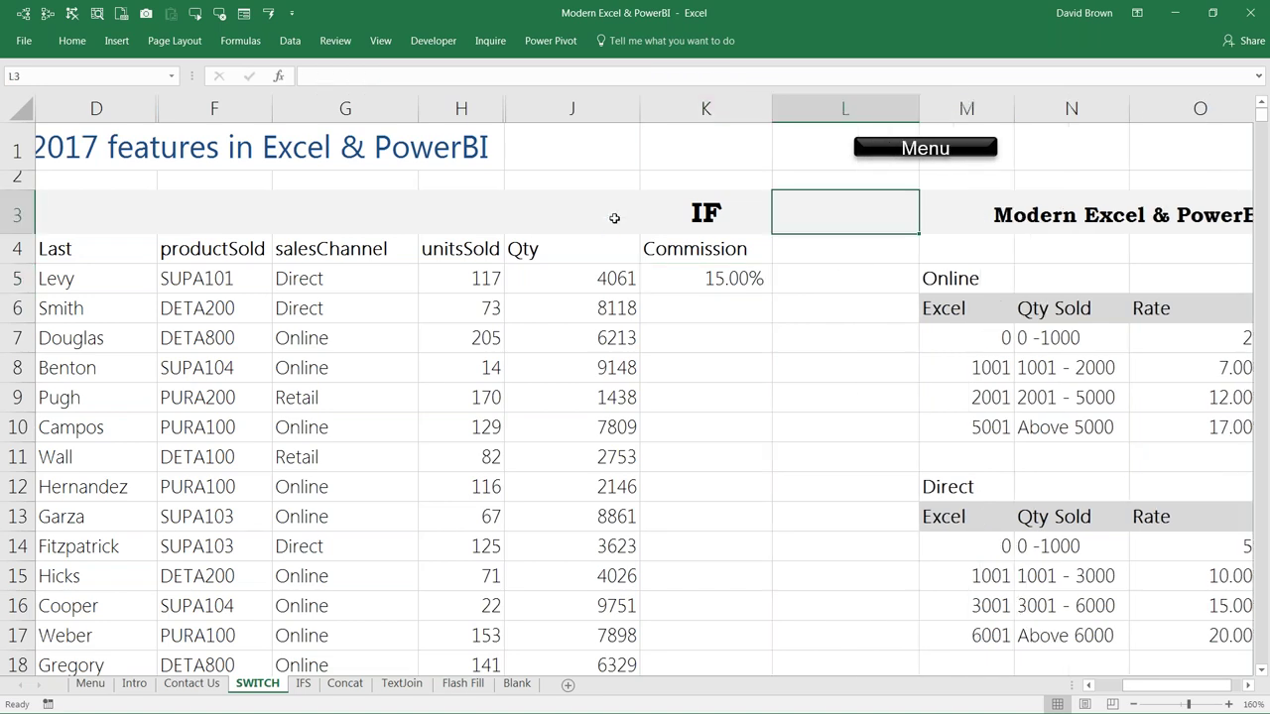
drag(642, 116, 593, 155)
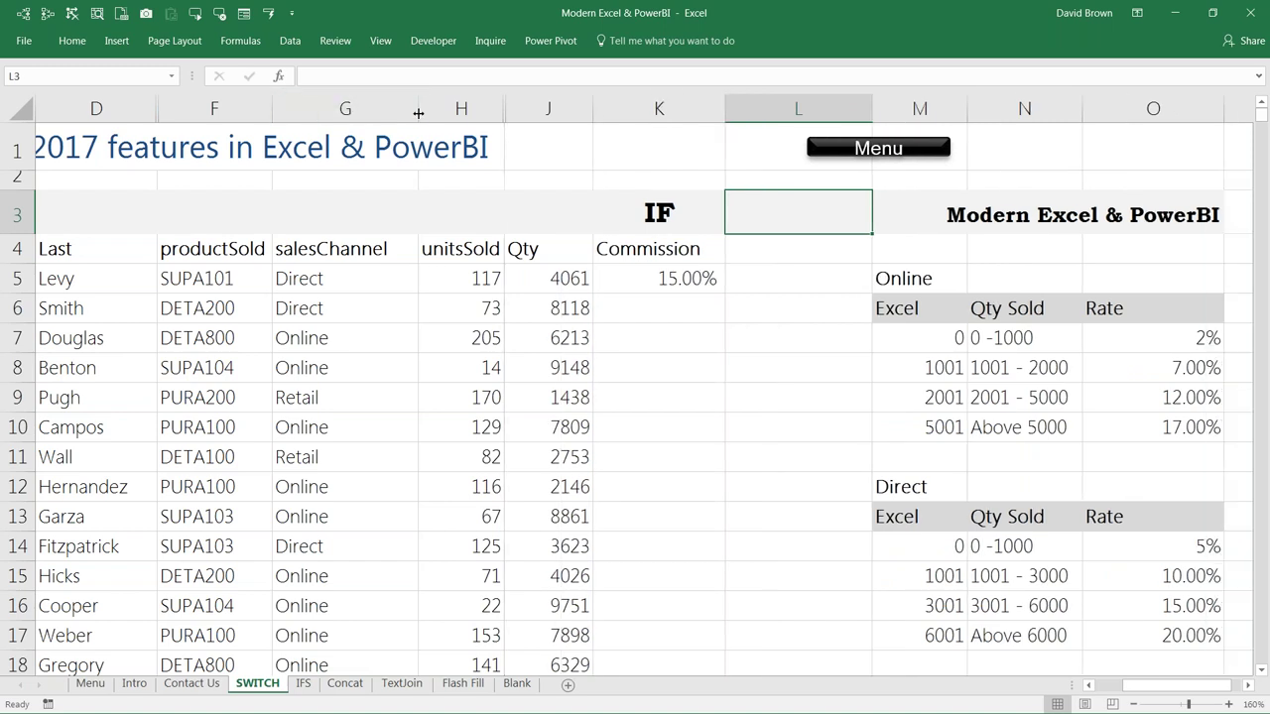
drag(419, 114, 395, 113)
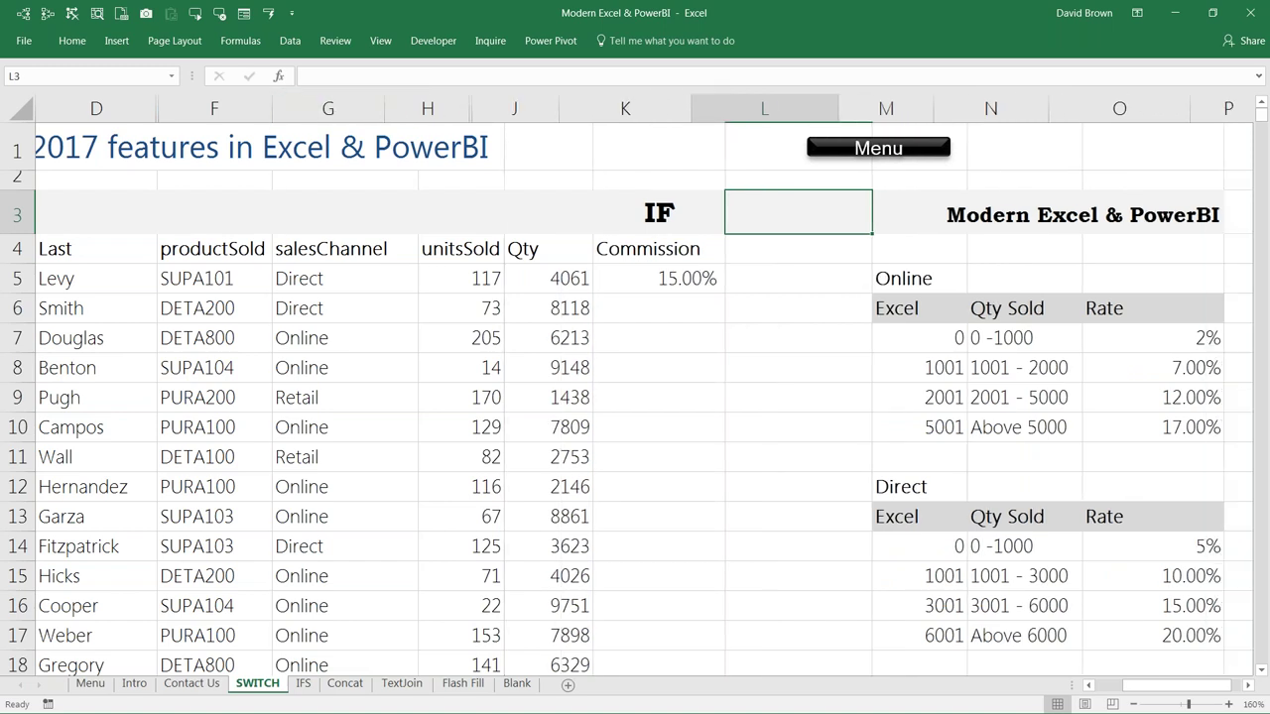
ctrl+click(808, 152)
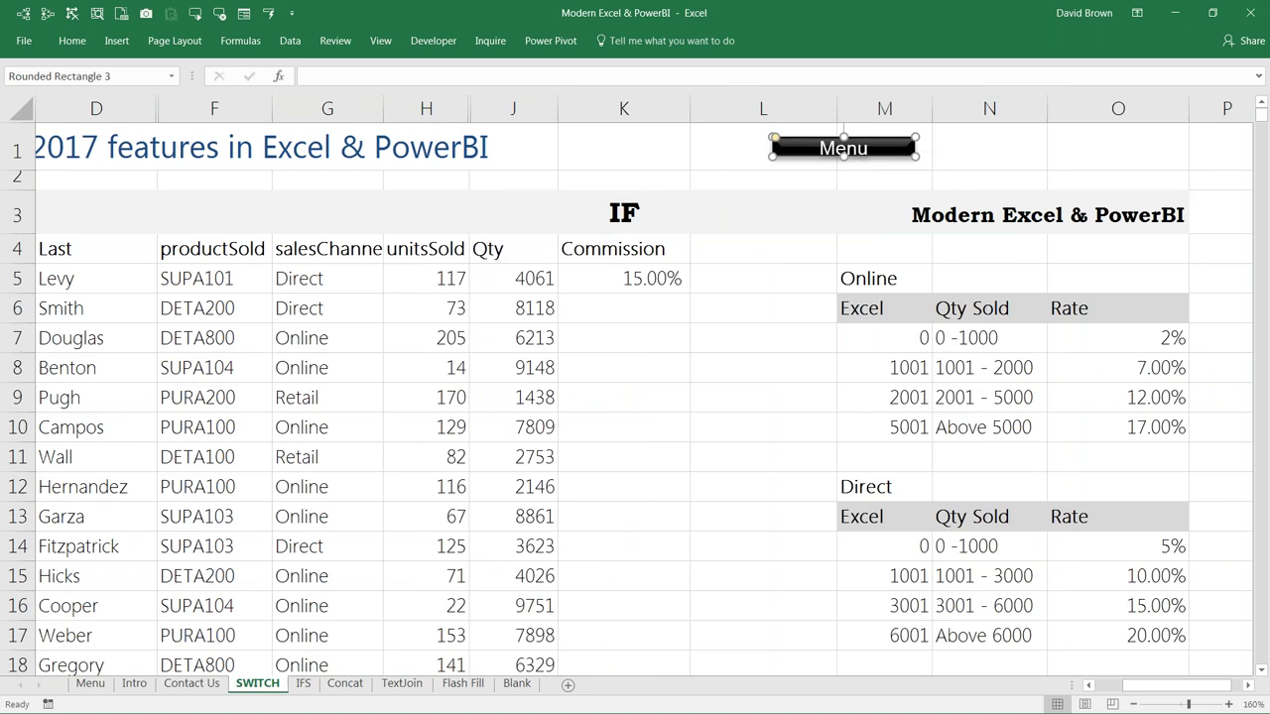
drag(843, 148, 1106, 151)
click(782, 198)
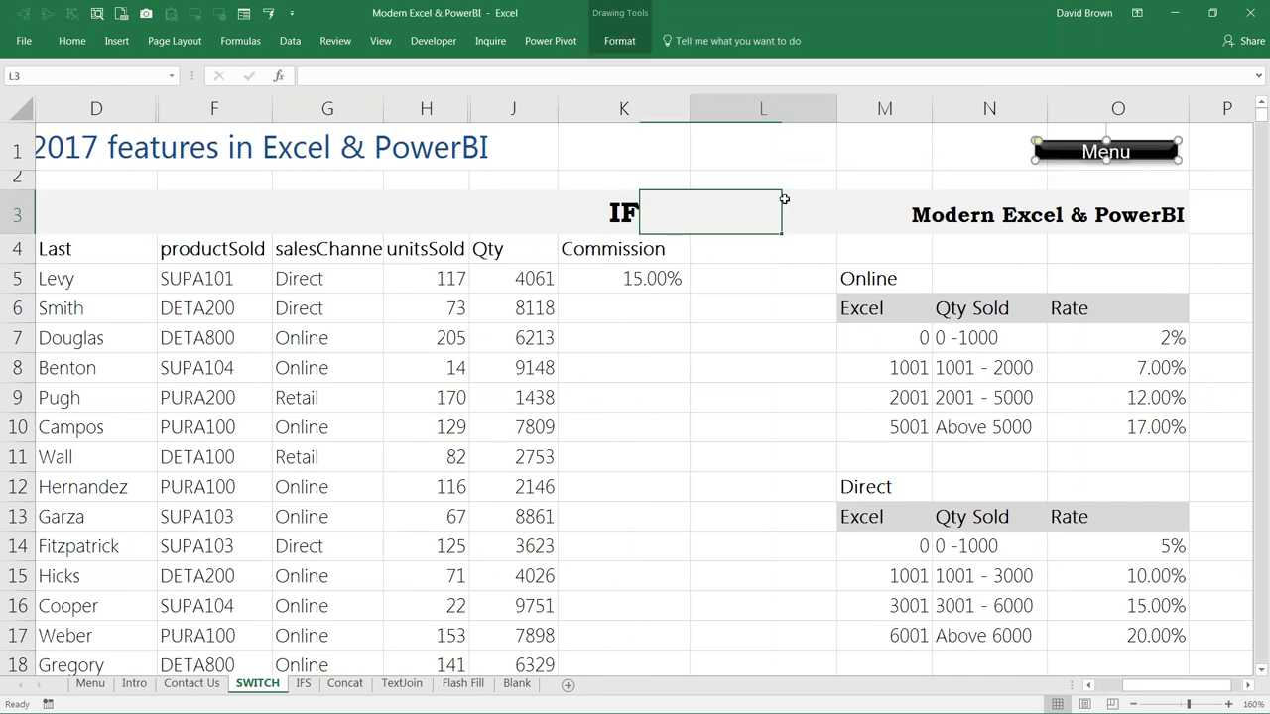
Step: Copy column K into column L, retitle L3 'IFS' and clear L5
click(763, 112)
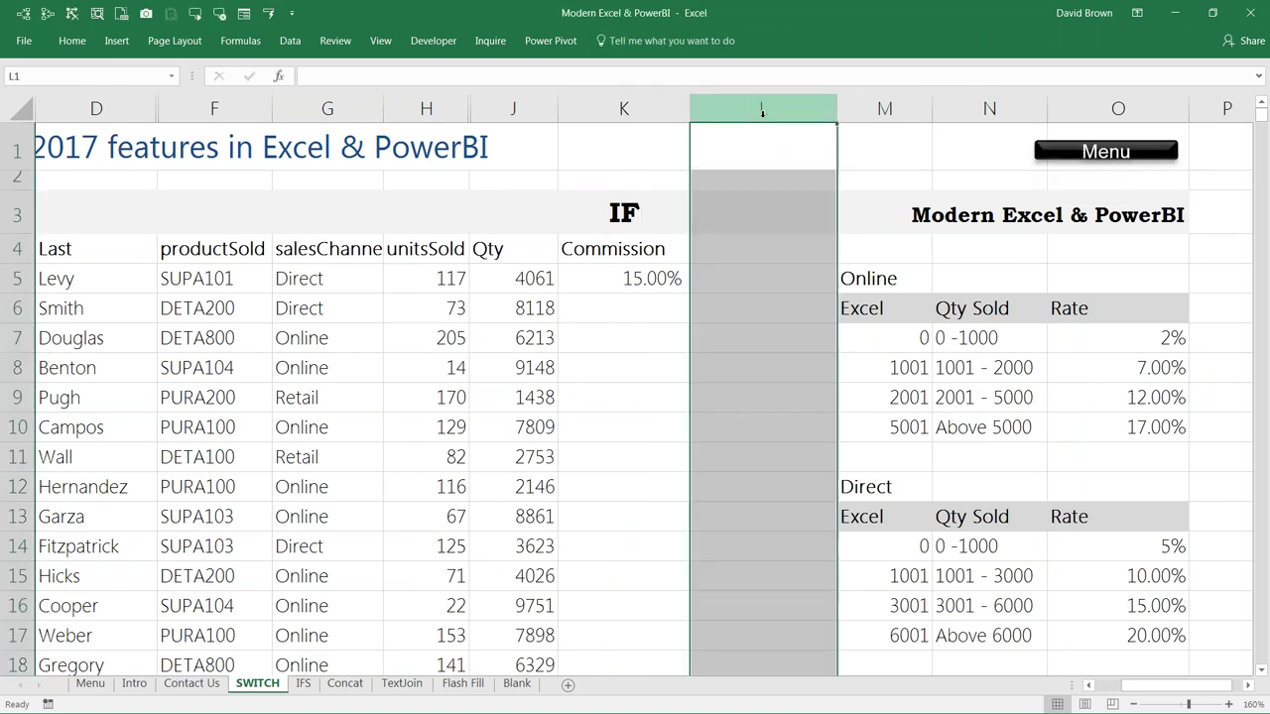
key(ctrl+v)
click(756, 212)
text(IFS)
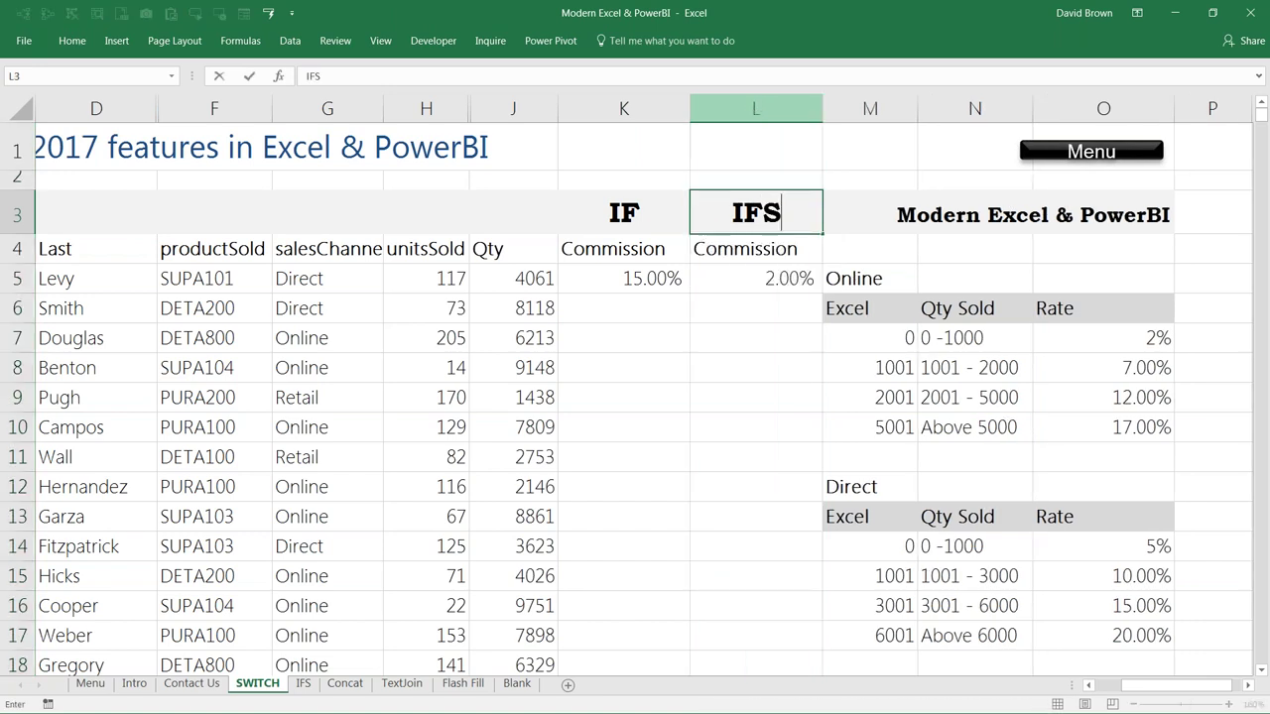
key(Return)
key(Return)
key(Delete)
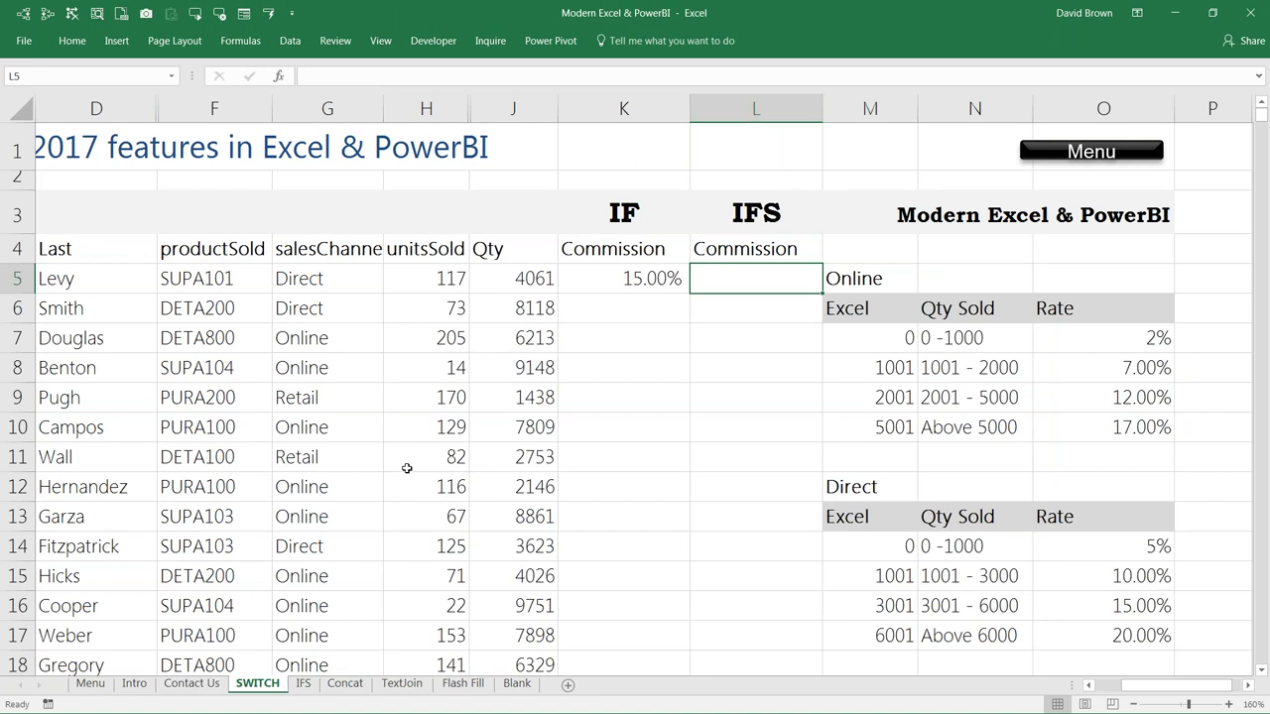
Step: Insert an empty column at M before the rate tables
key(alt+Tab)
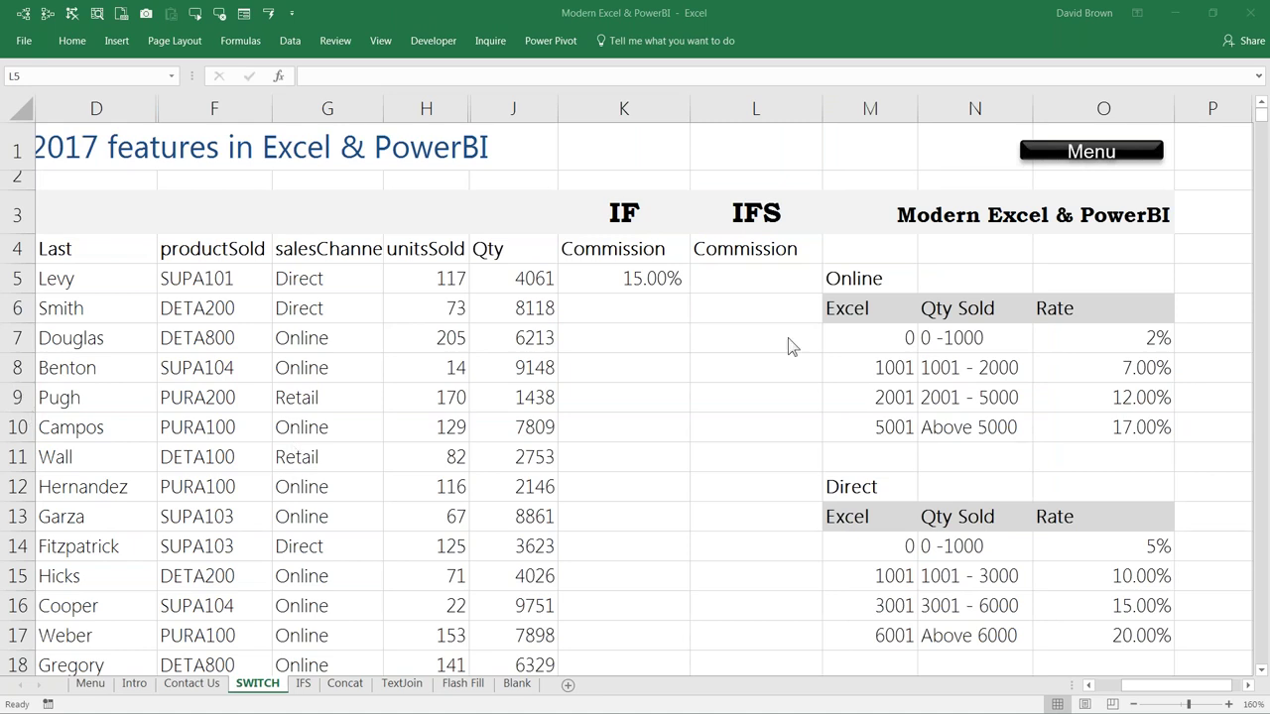
click(770, 288)
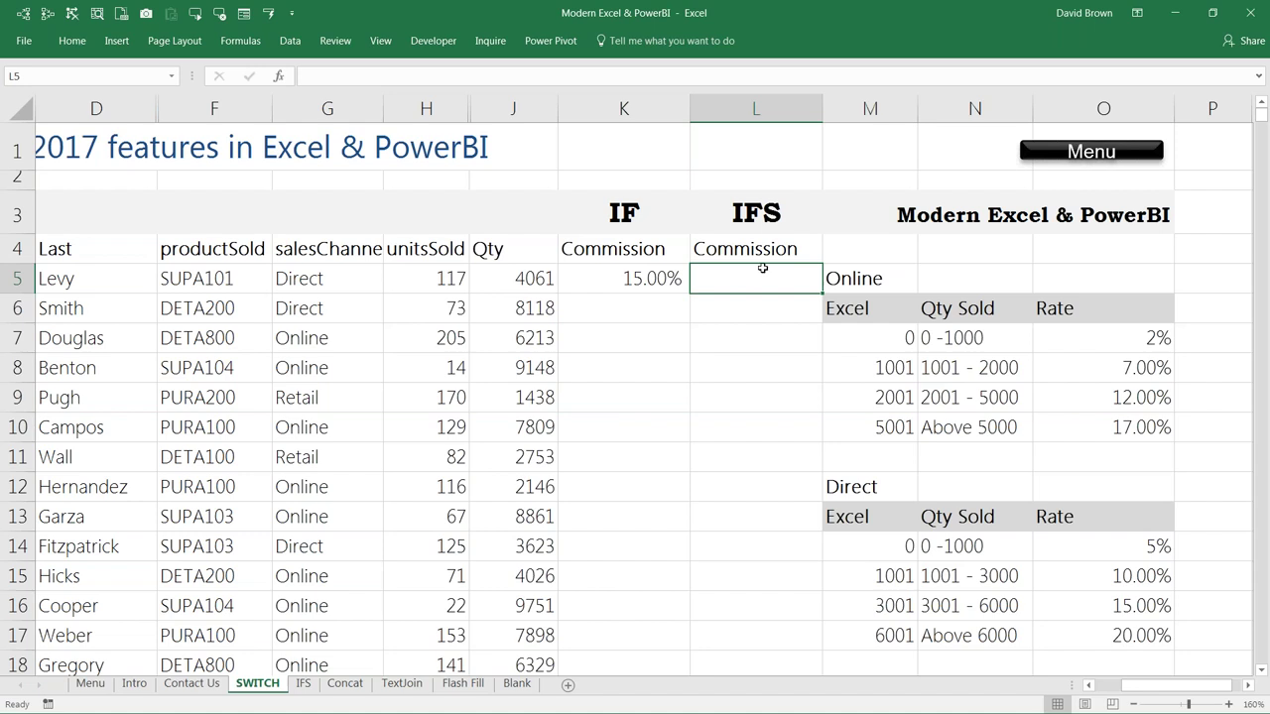
key(Right)
key(ctrl+space)
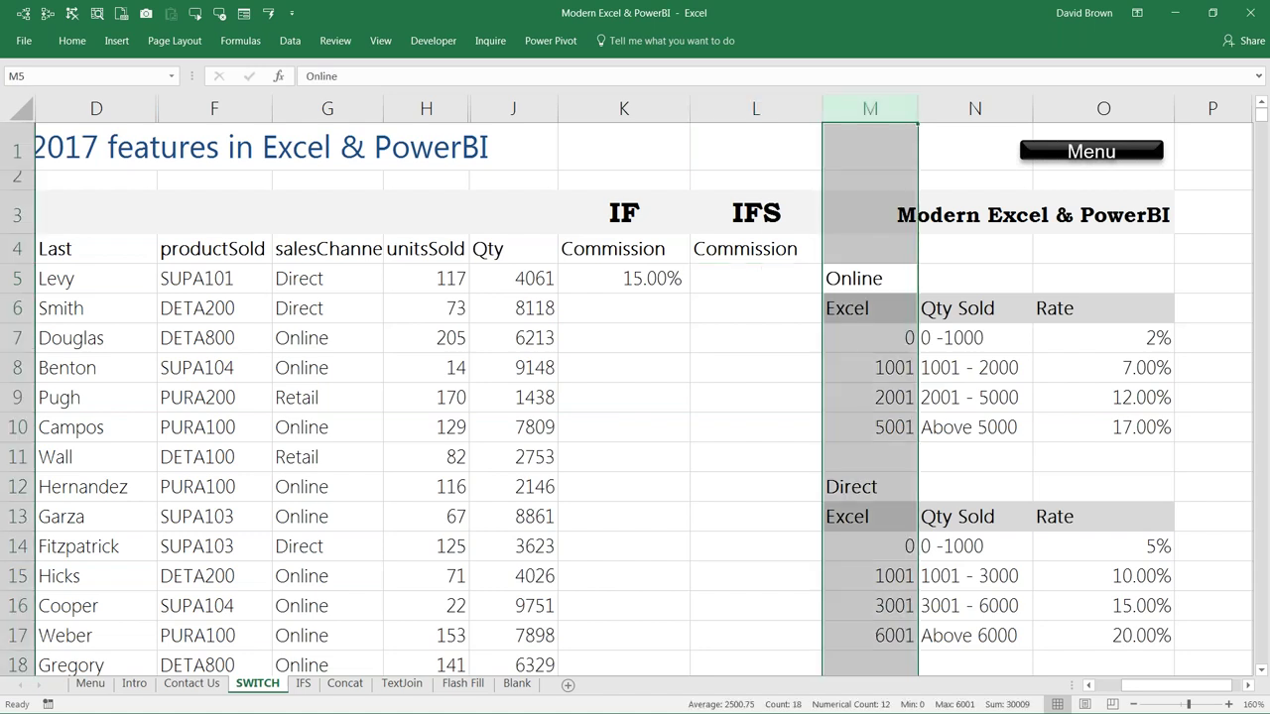
key(ctrl+shift+plus)
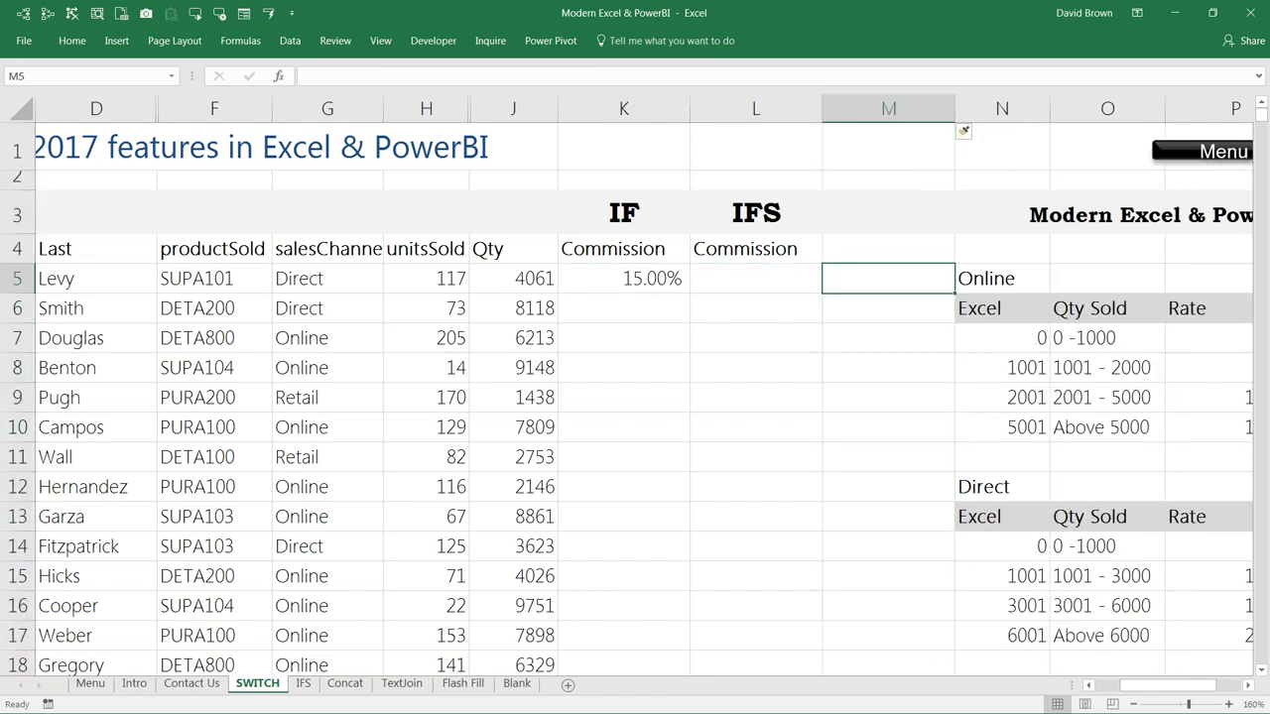
key(Right)
key(Right)
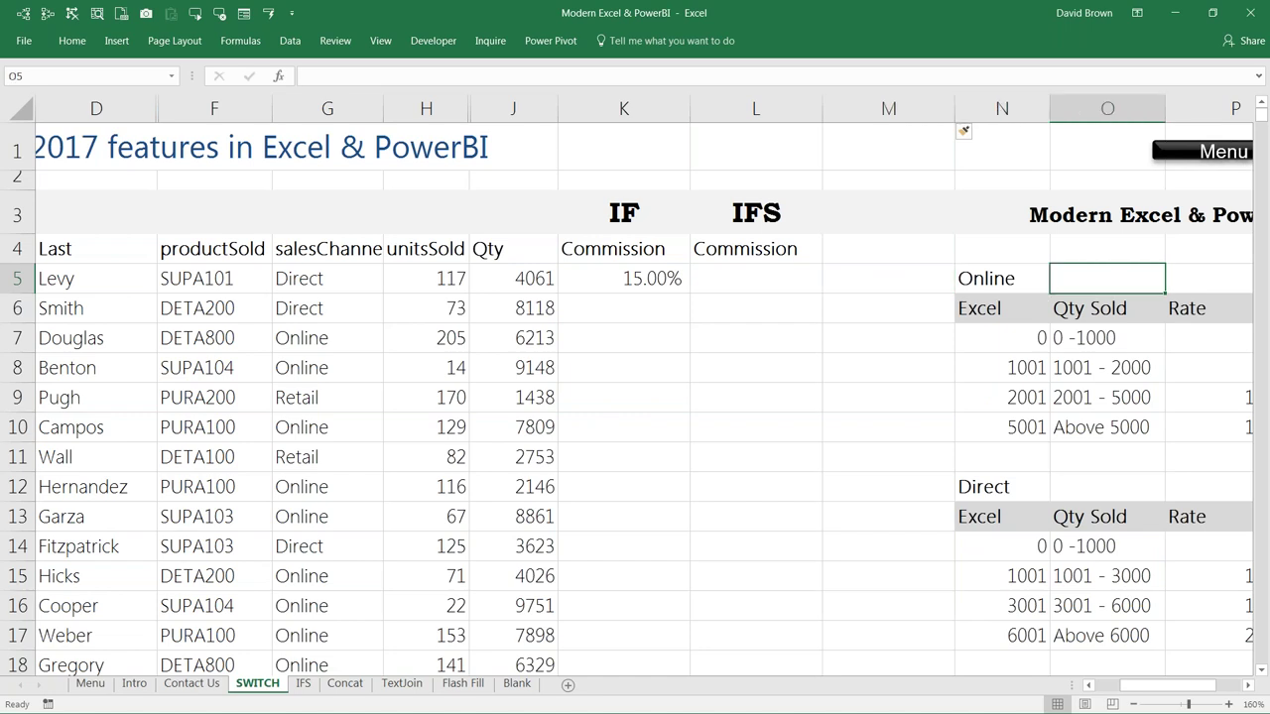
key(Right)
Step: Enter =IFS() in L5 and bring up its Function Arguments dialog
click(654, 278)
text(=ifs)
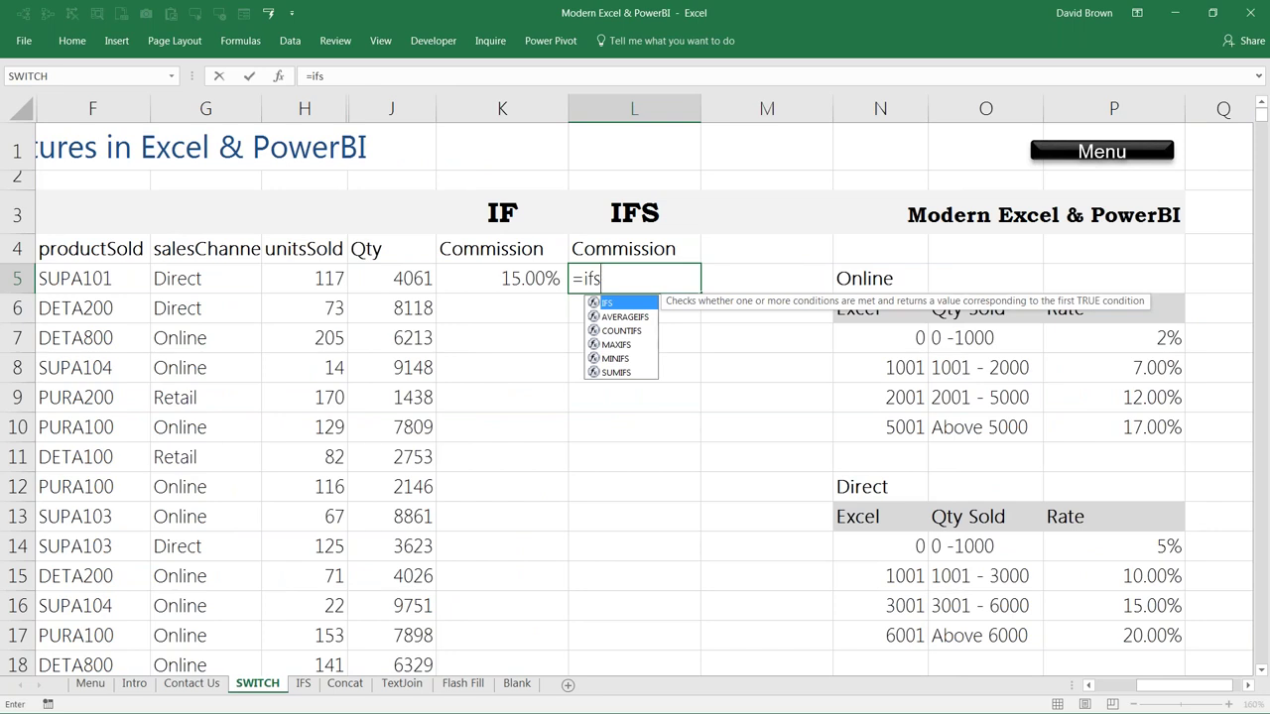
key(Tab)
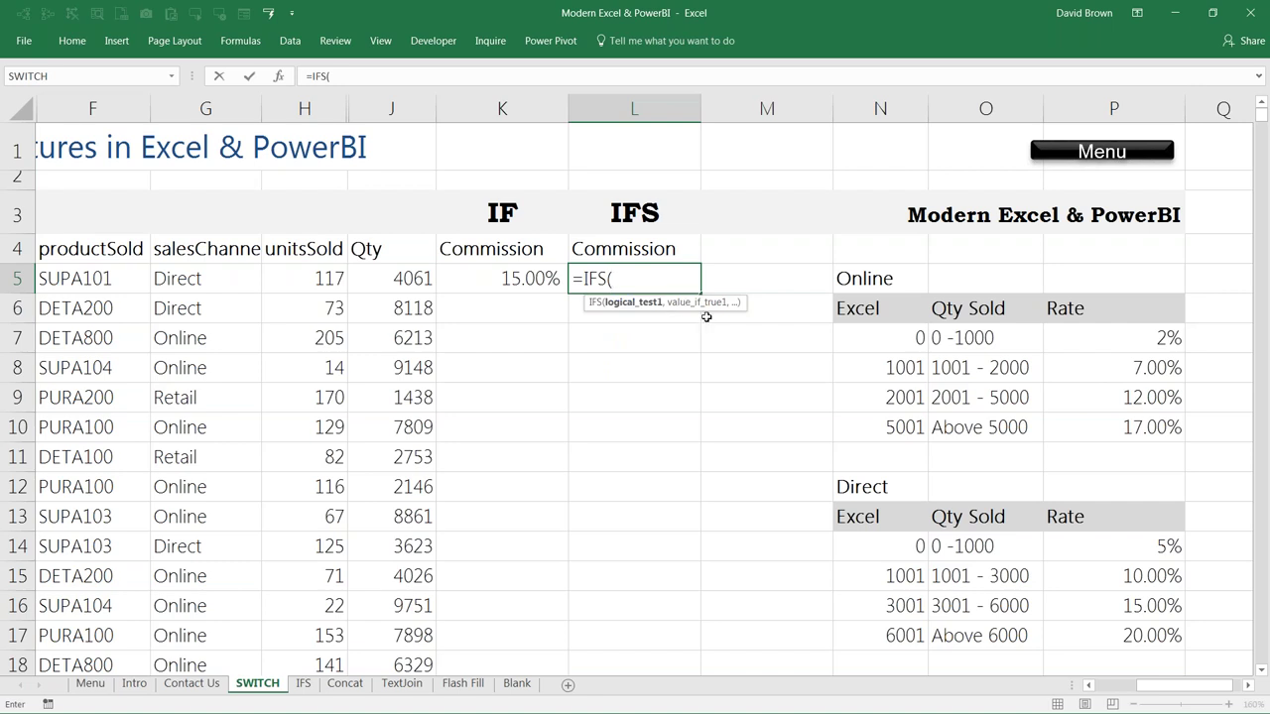
click(391, 278)
key(F2)
text())
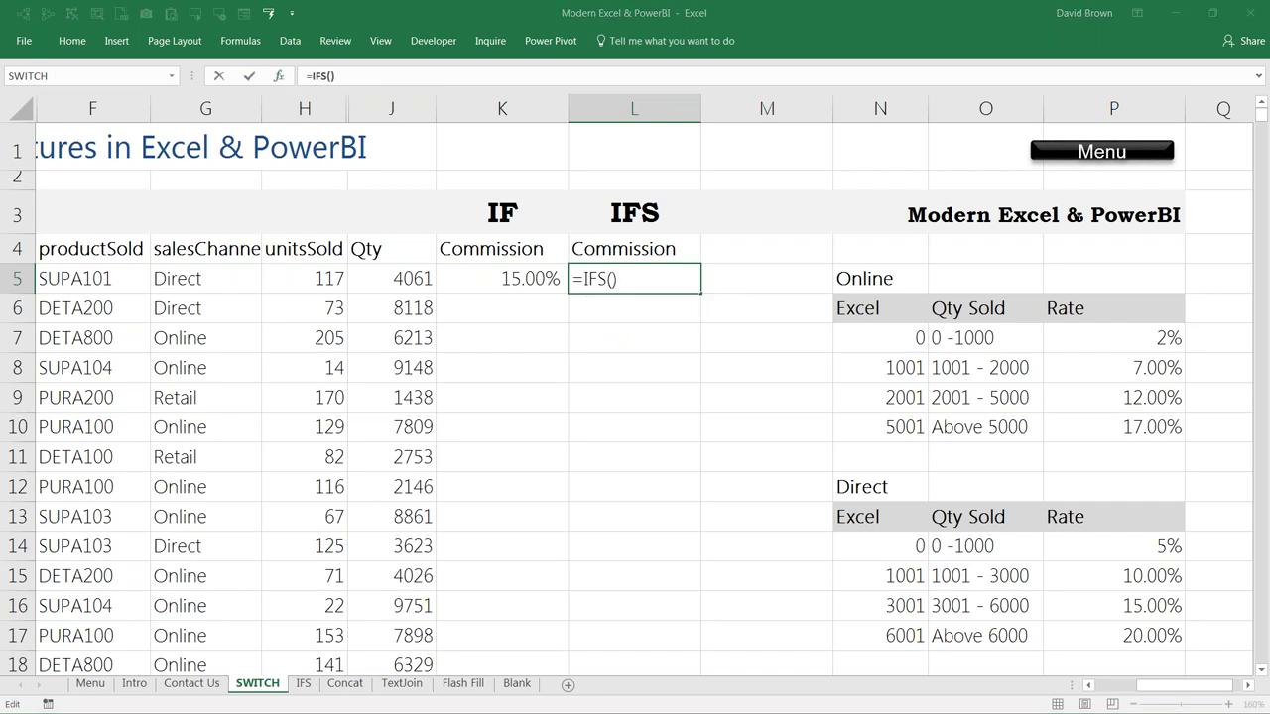
key(ctrl+a)
key(Tab)
key(Tab)
key(Tab)
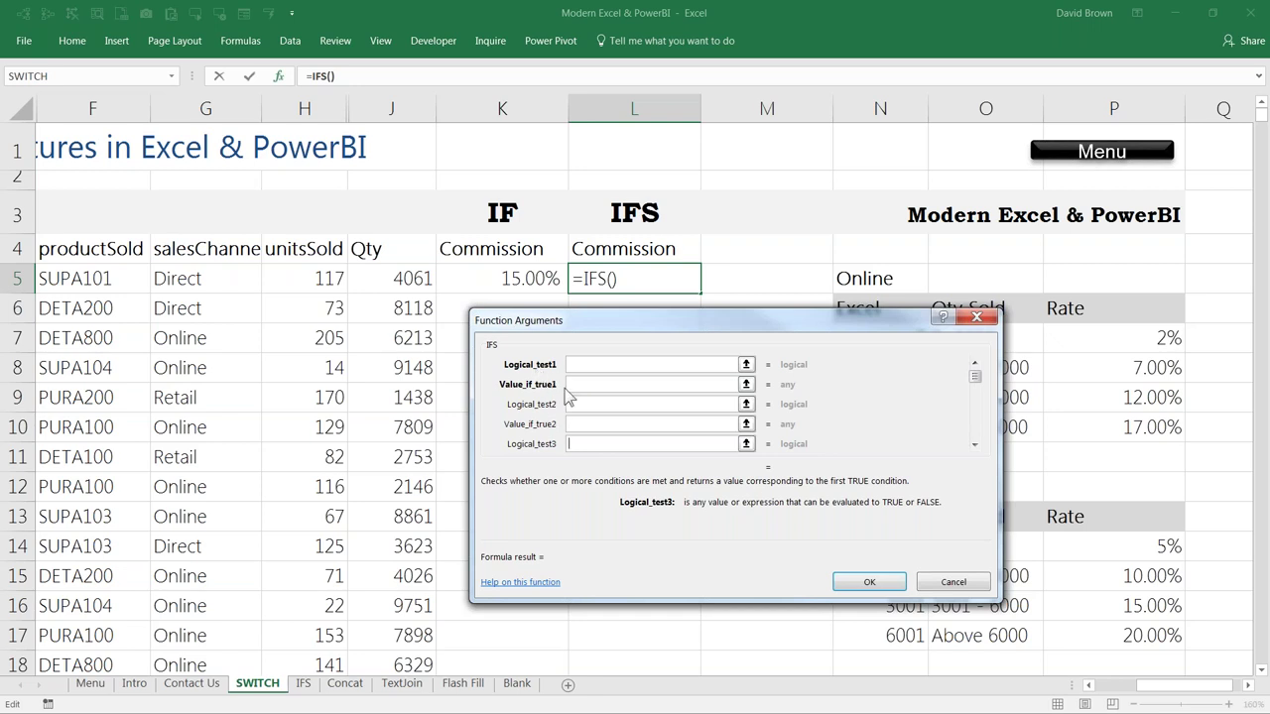
Step: Set the first IFS test to G5=$N$5 returning the Online rate table N7:P10
click(593, 368)
click(586, 383)
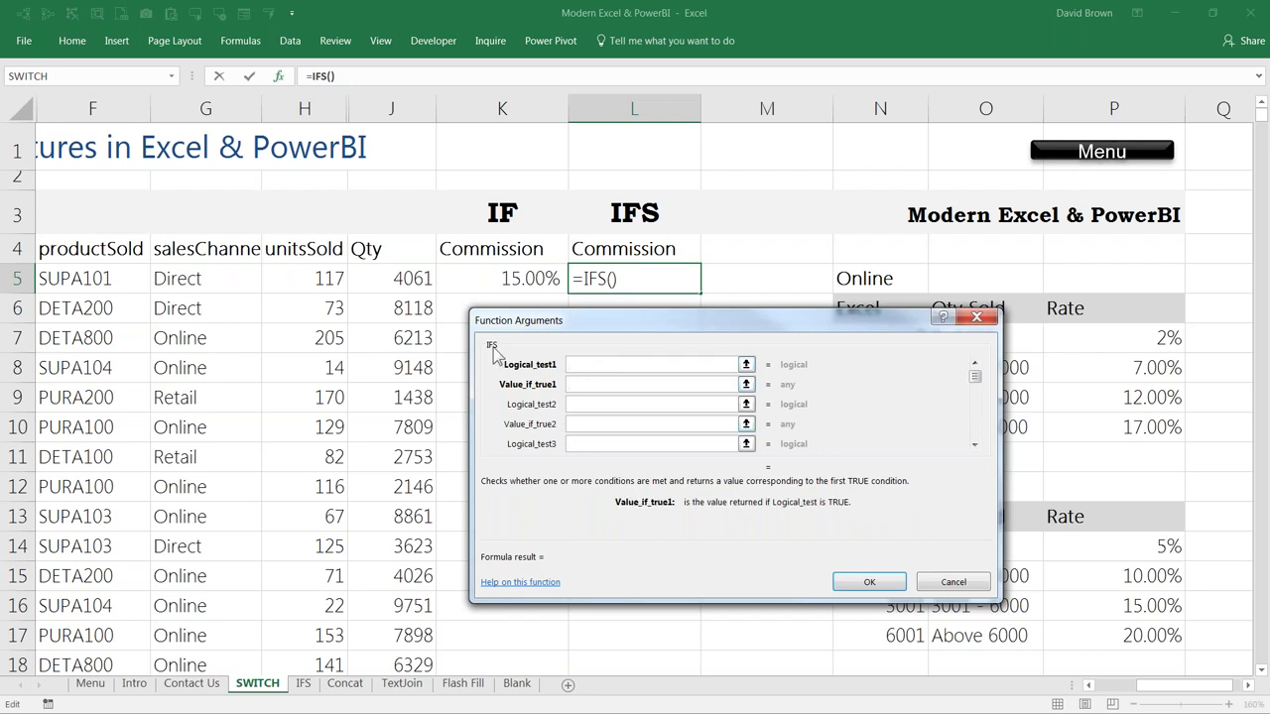
click(583, 366)
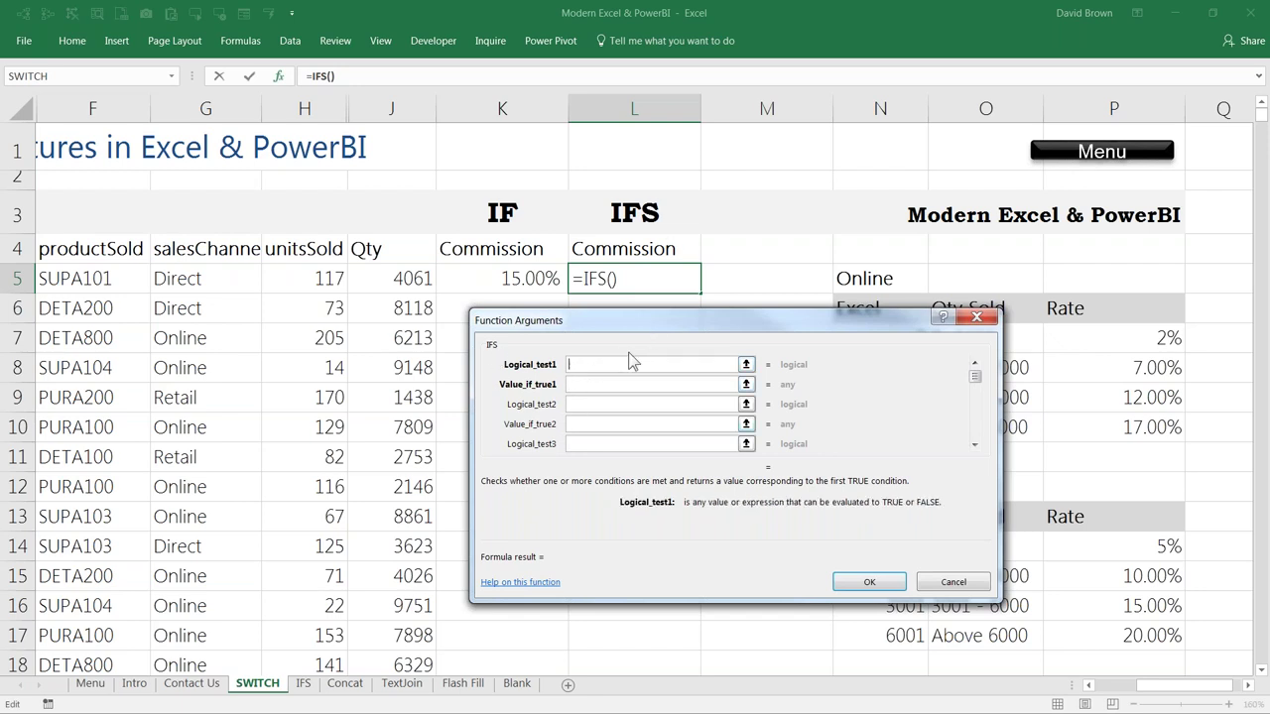
drag(640, 319, 575, 367)
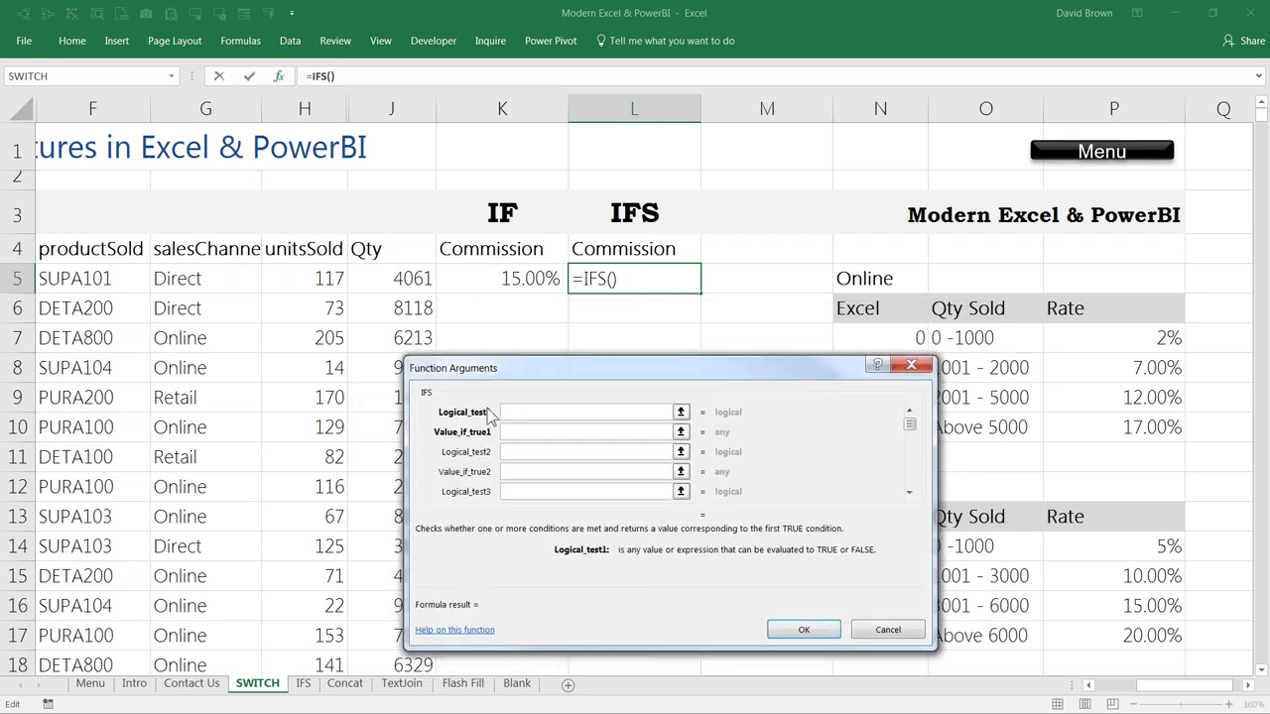
click(201, 279)
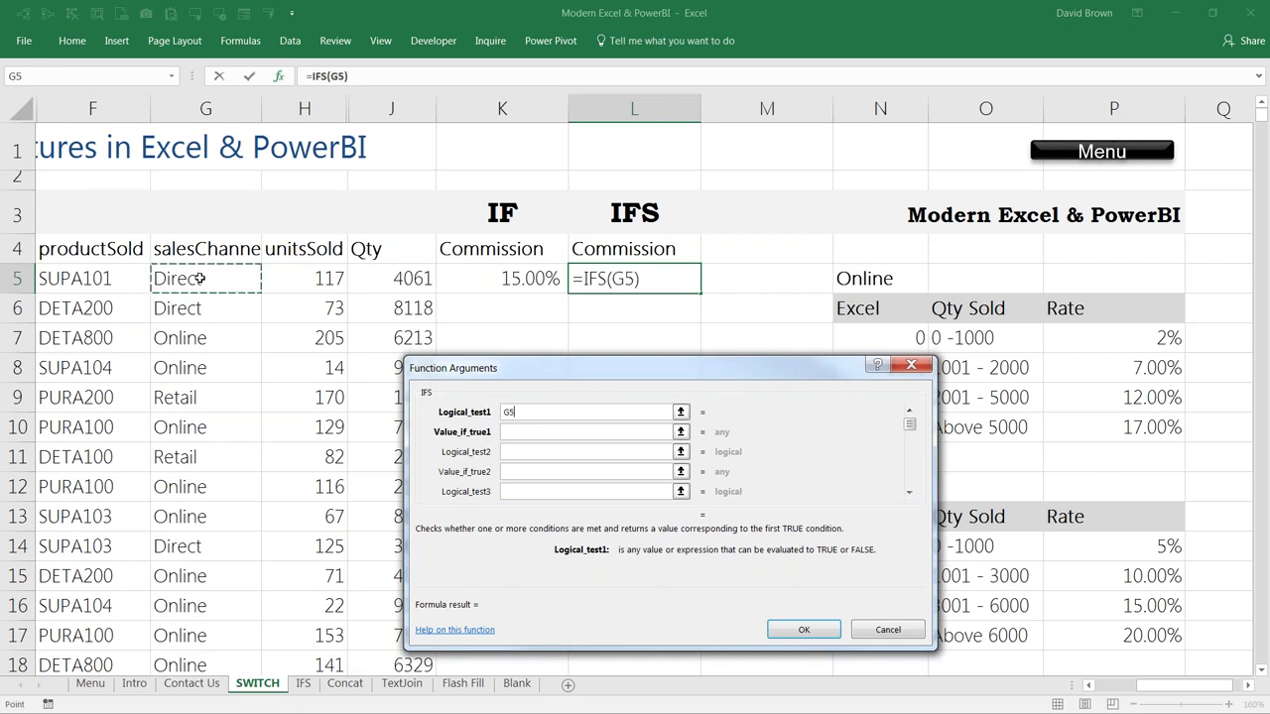
text(=)
click(865, 286)
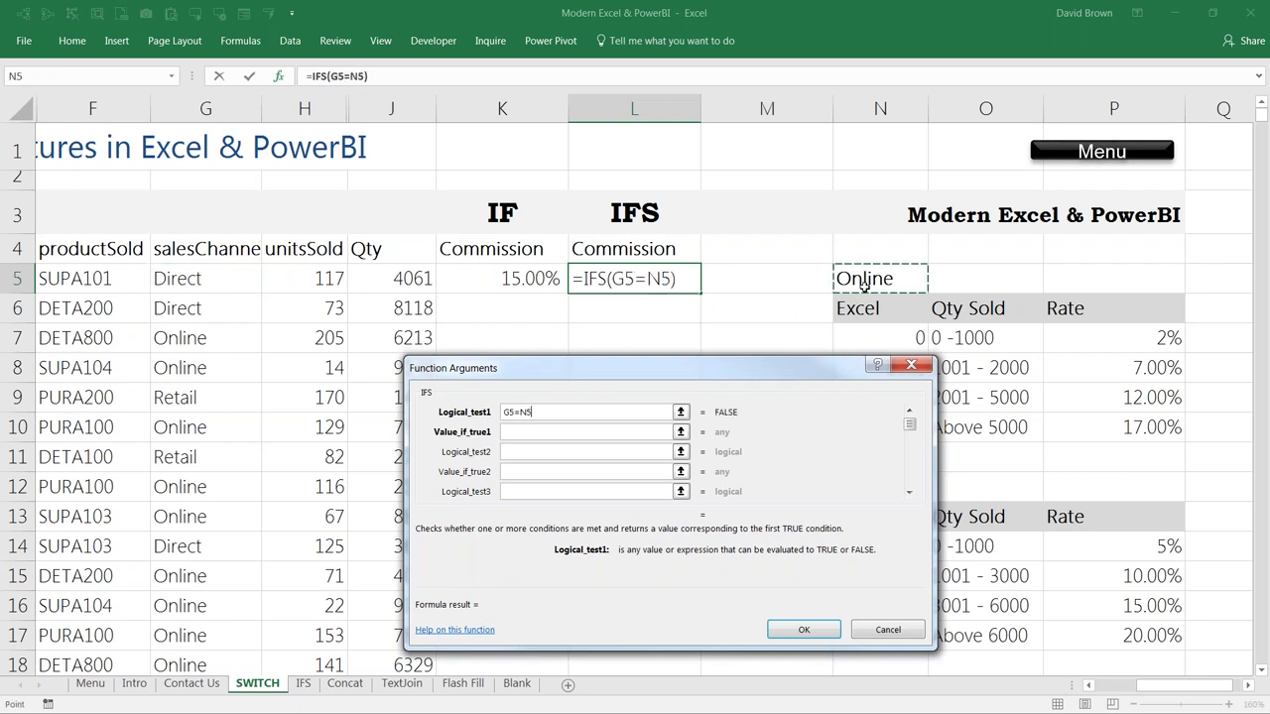
drag(730, 367, 512, 406)
key(F4)
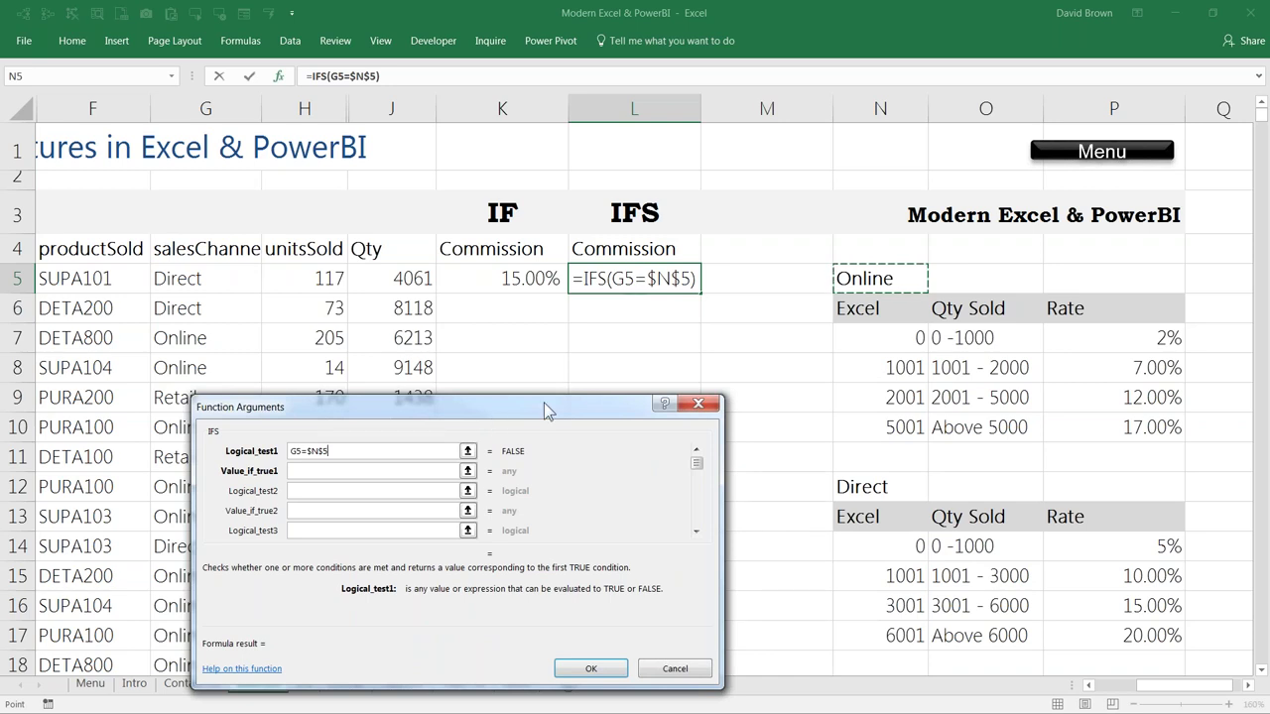
drag(543, 403, 615, 385)
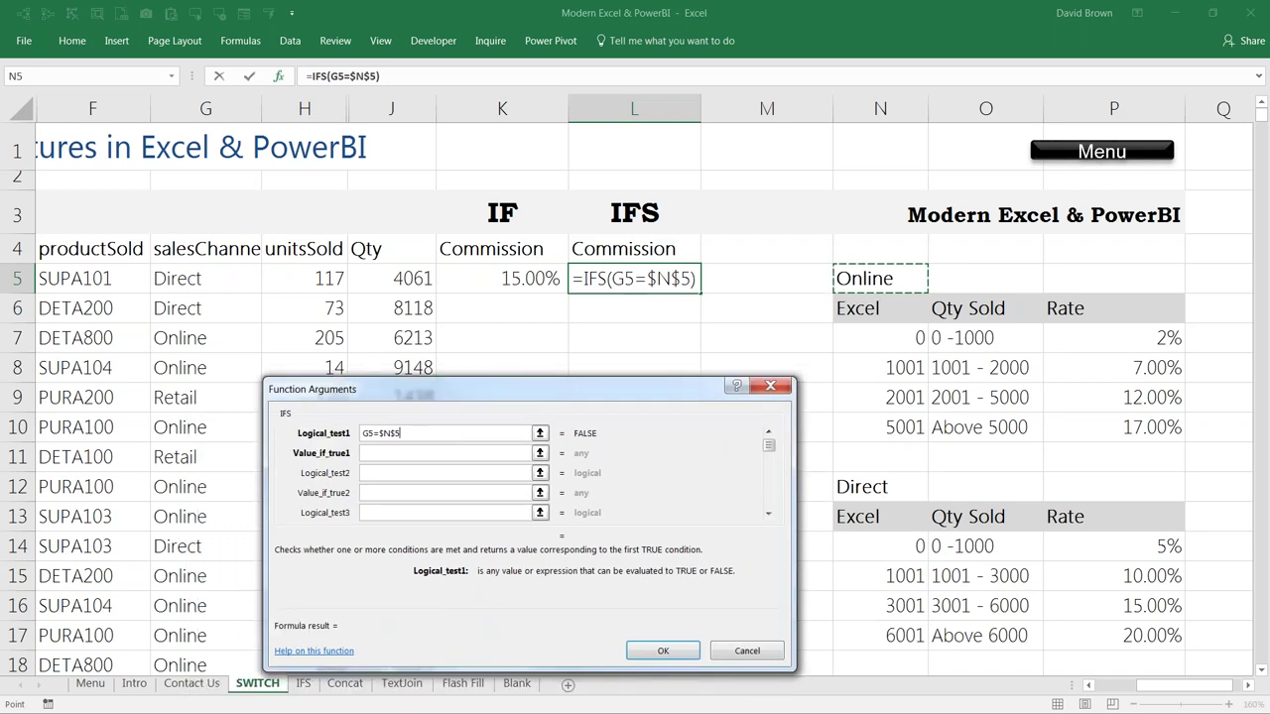
click(403, 453)
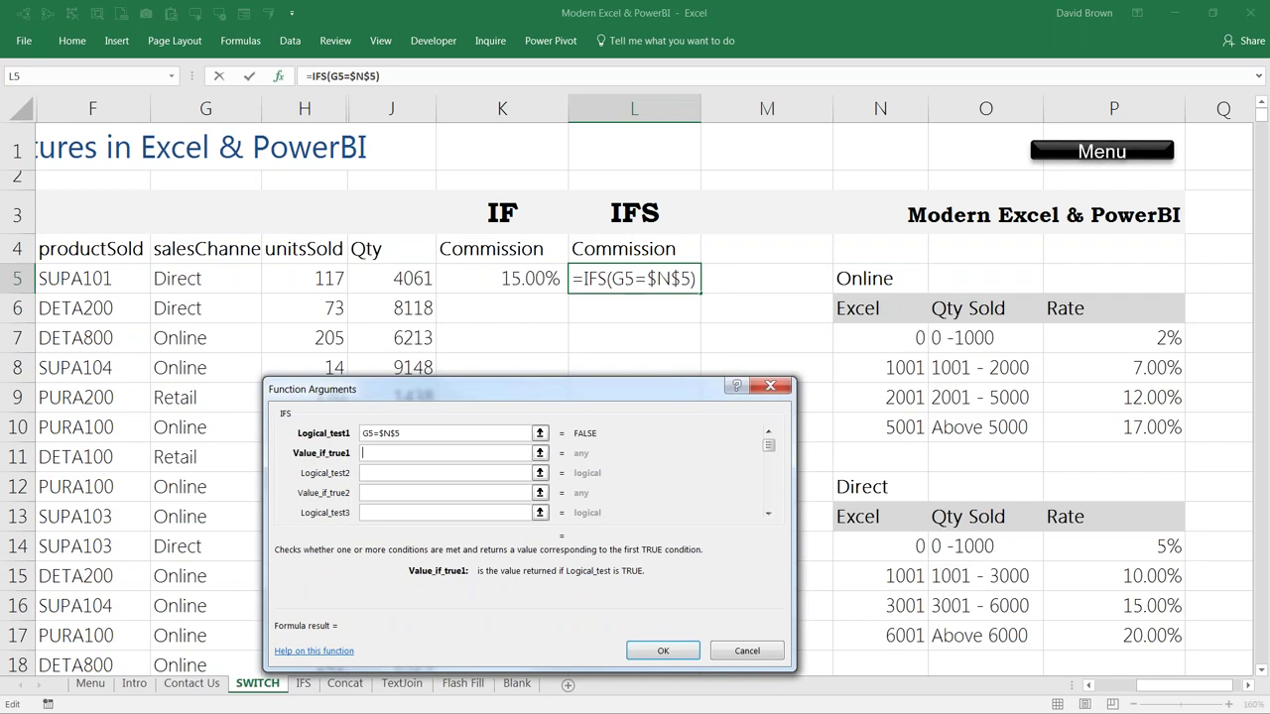
drag(881, 338, 1180, 421)
Step: Add the second test G5=$N$12 returning $N$14:$P$17 and enter the formula
click(373, 472)
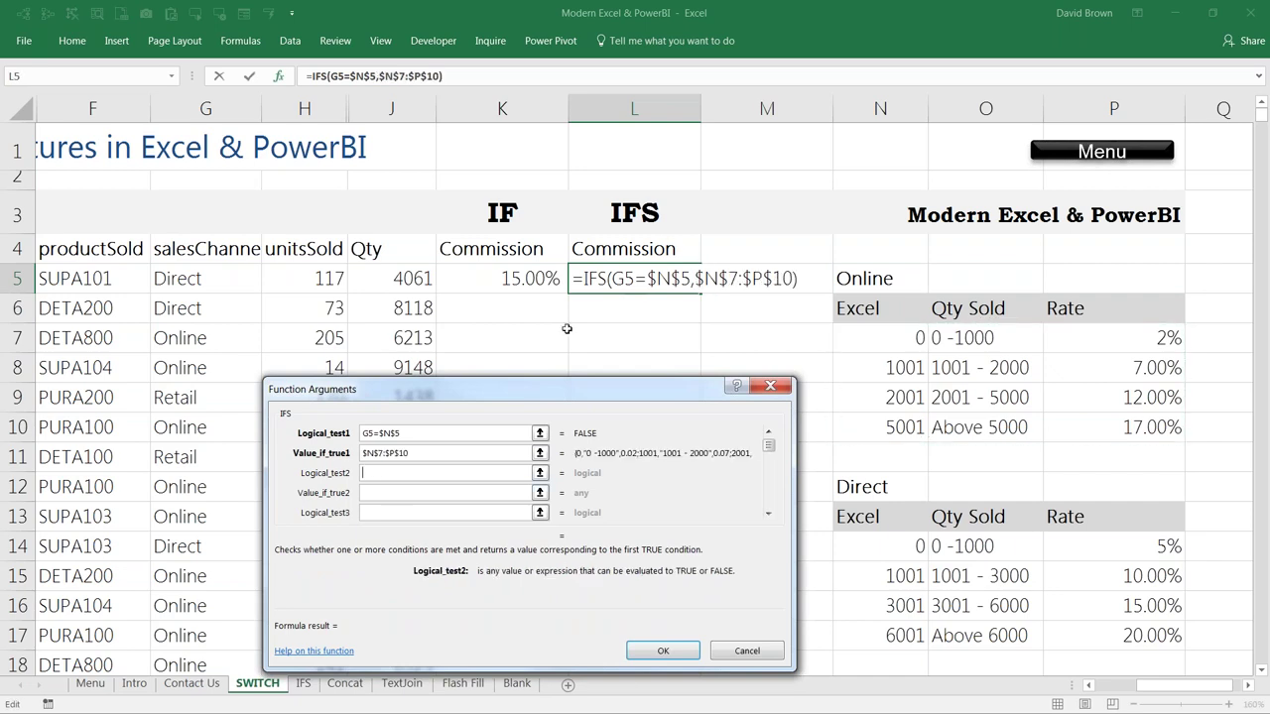
click(223, 281)
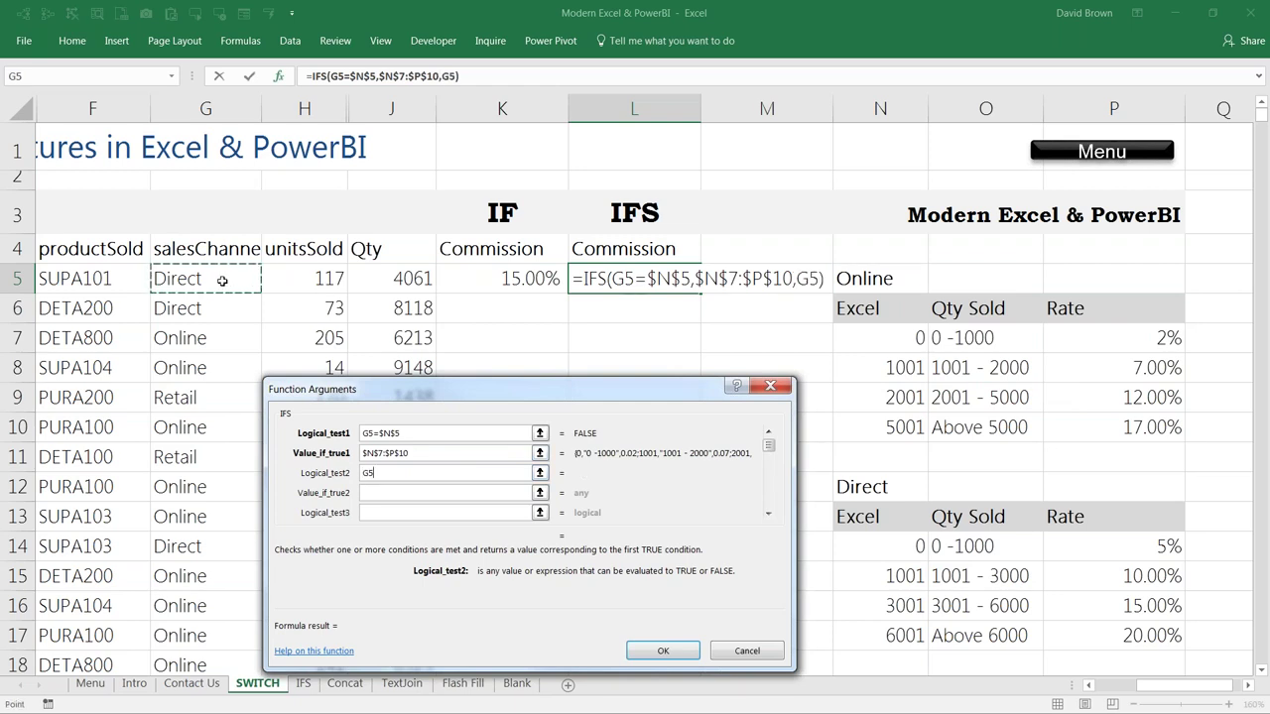
text(=)
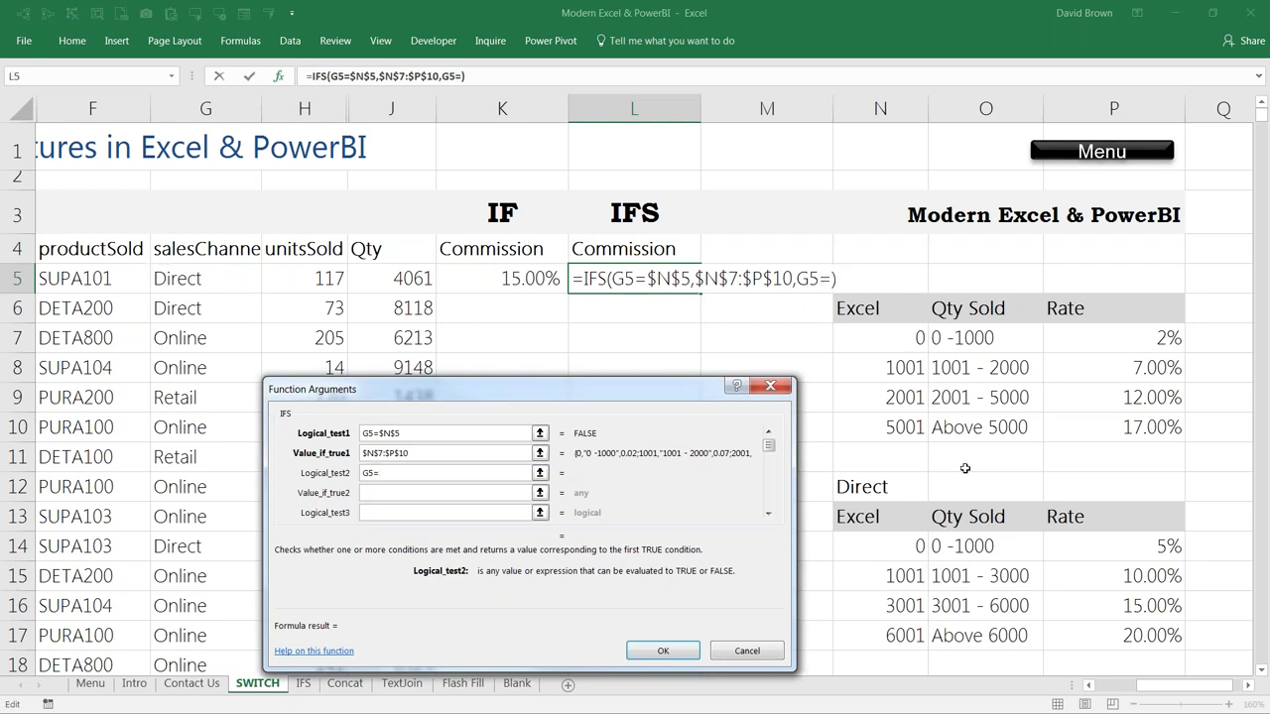
click(867, 489)
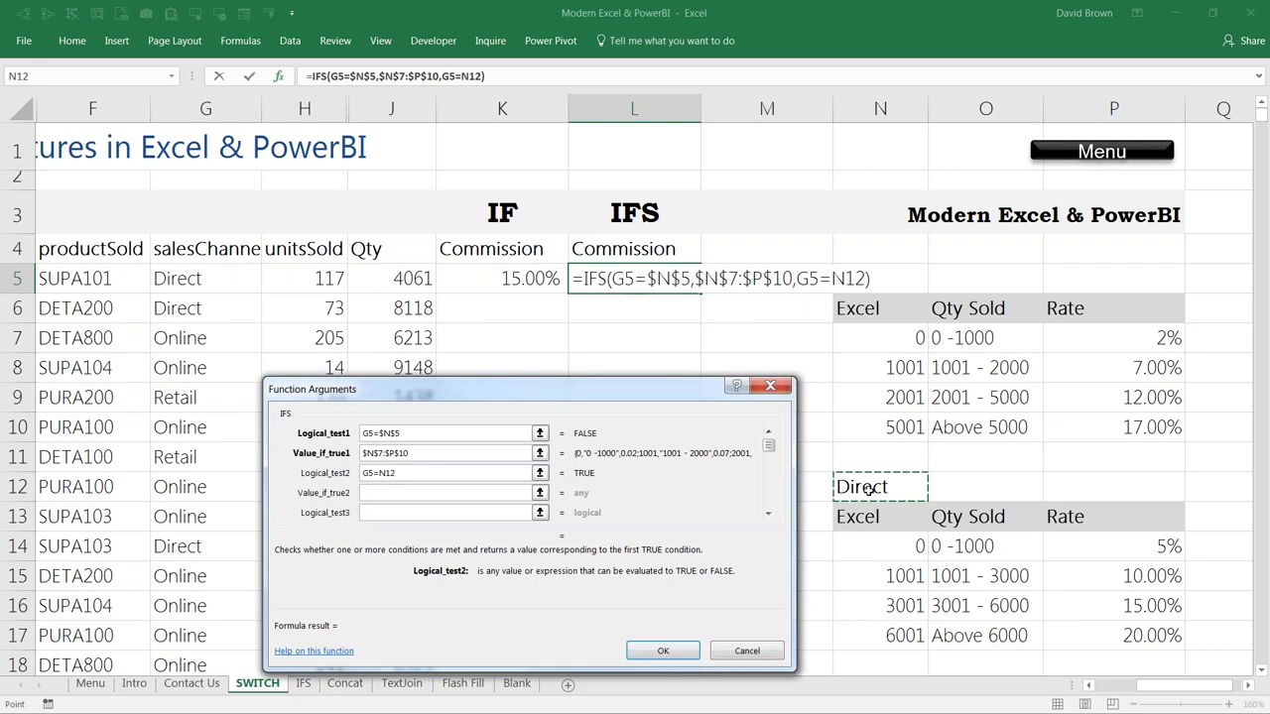
key(F4)
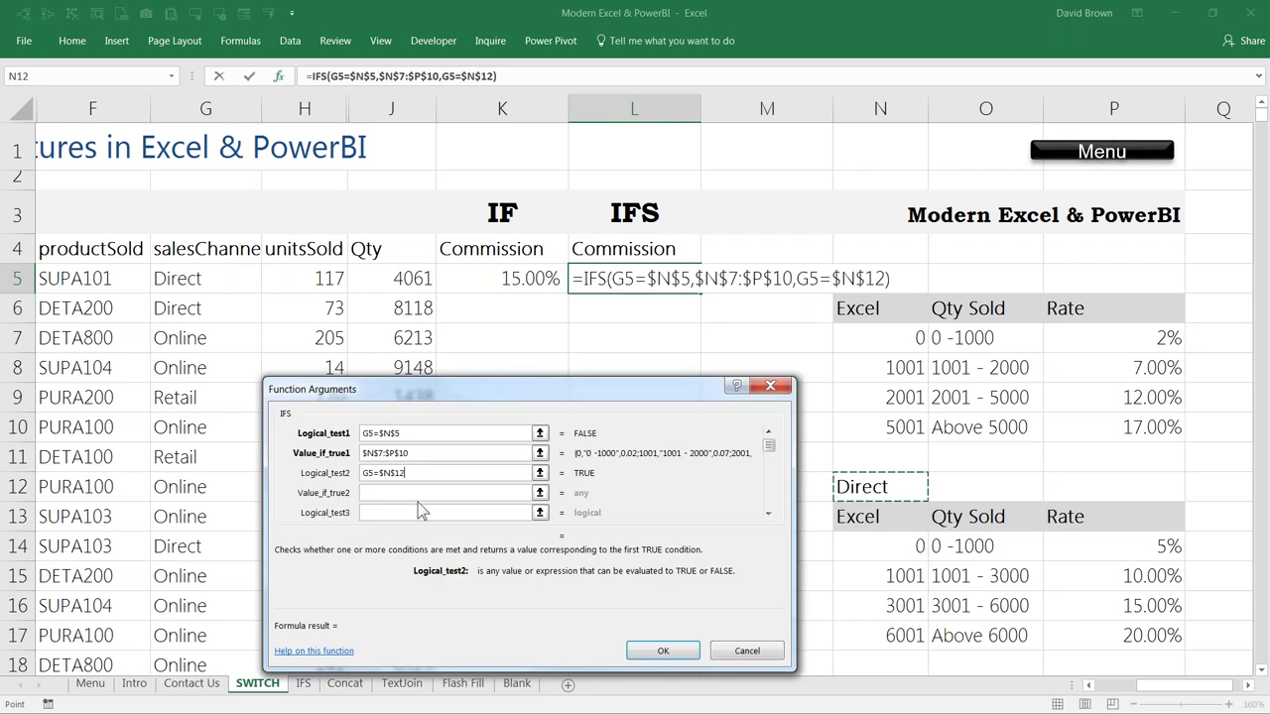
click(402, 490)
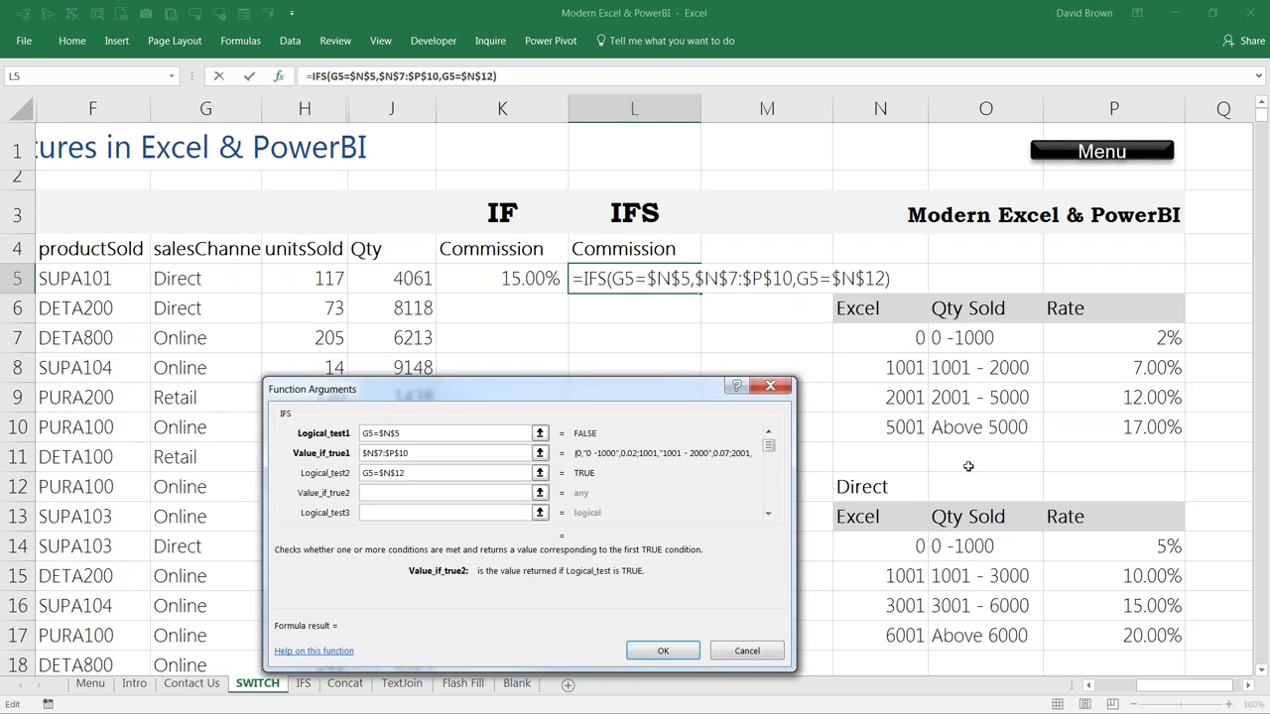
click(888, 547)
drag(920, 556, 1065, 635)
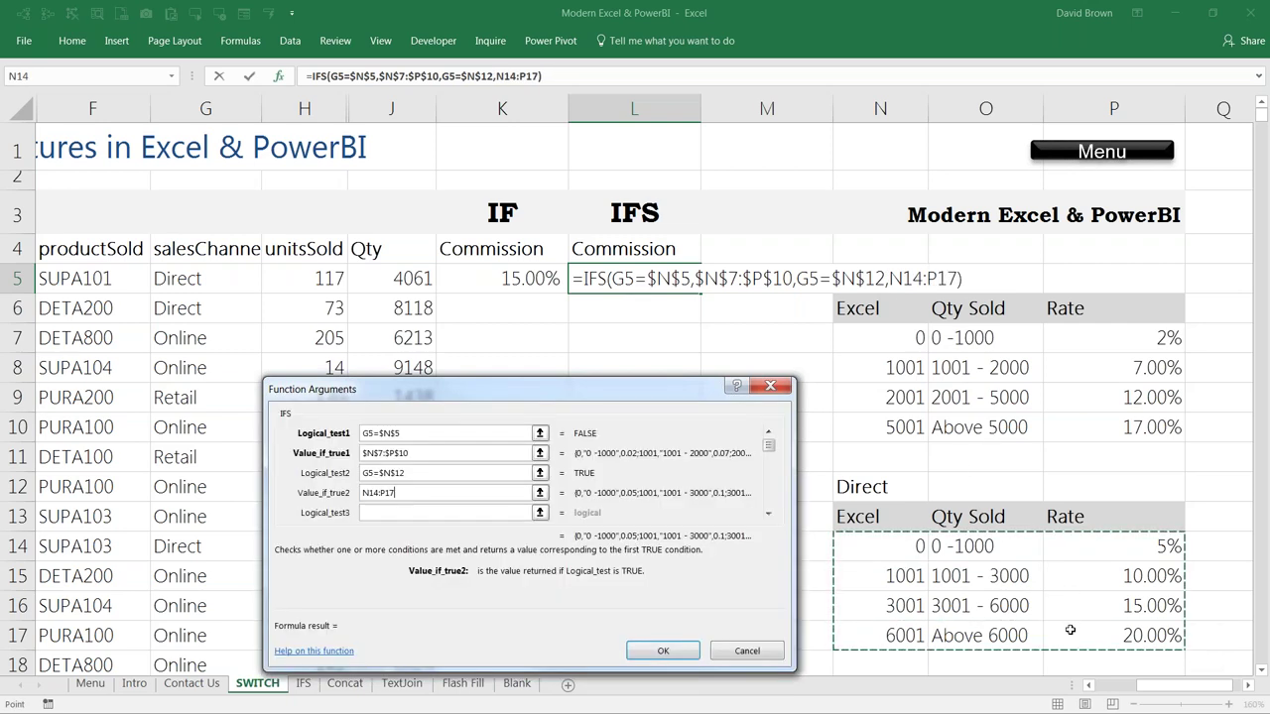
key(F4)
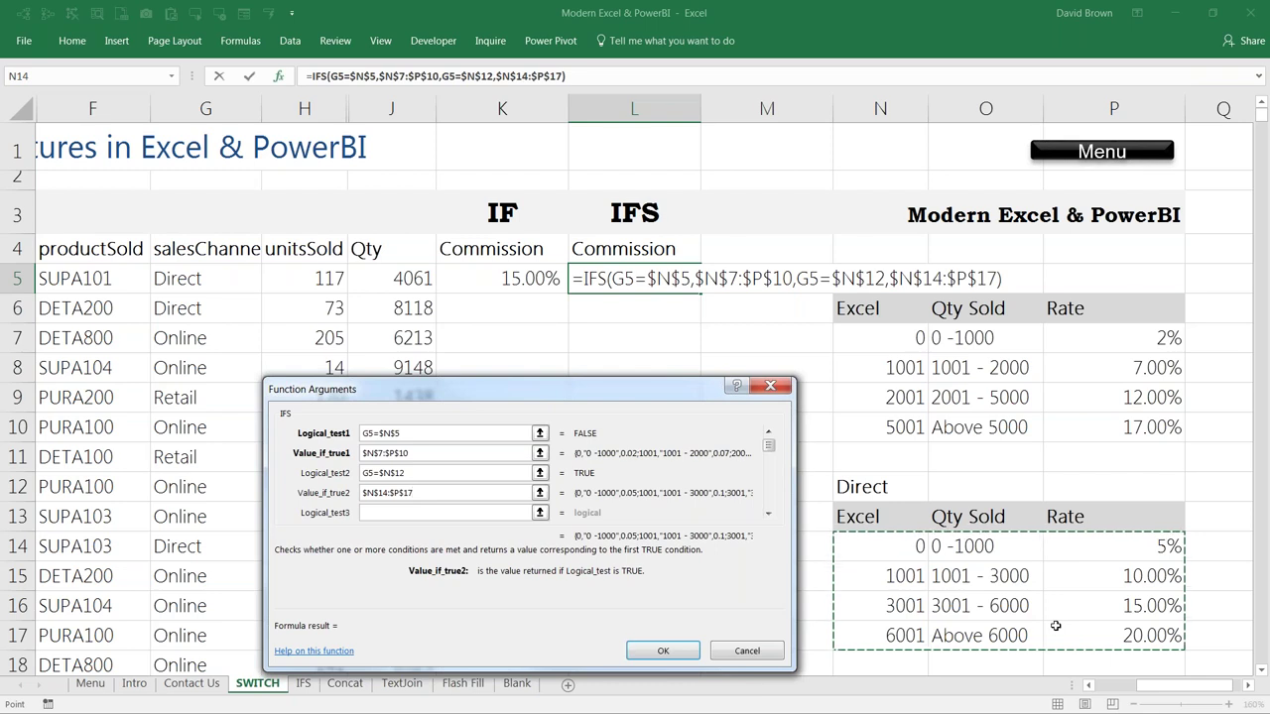
key(Return)
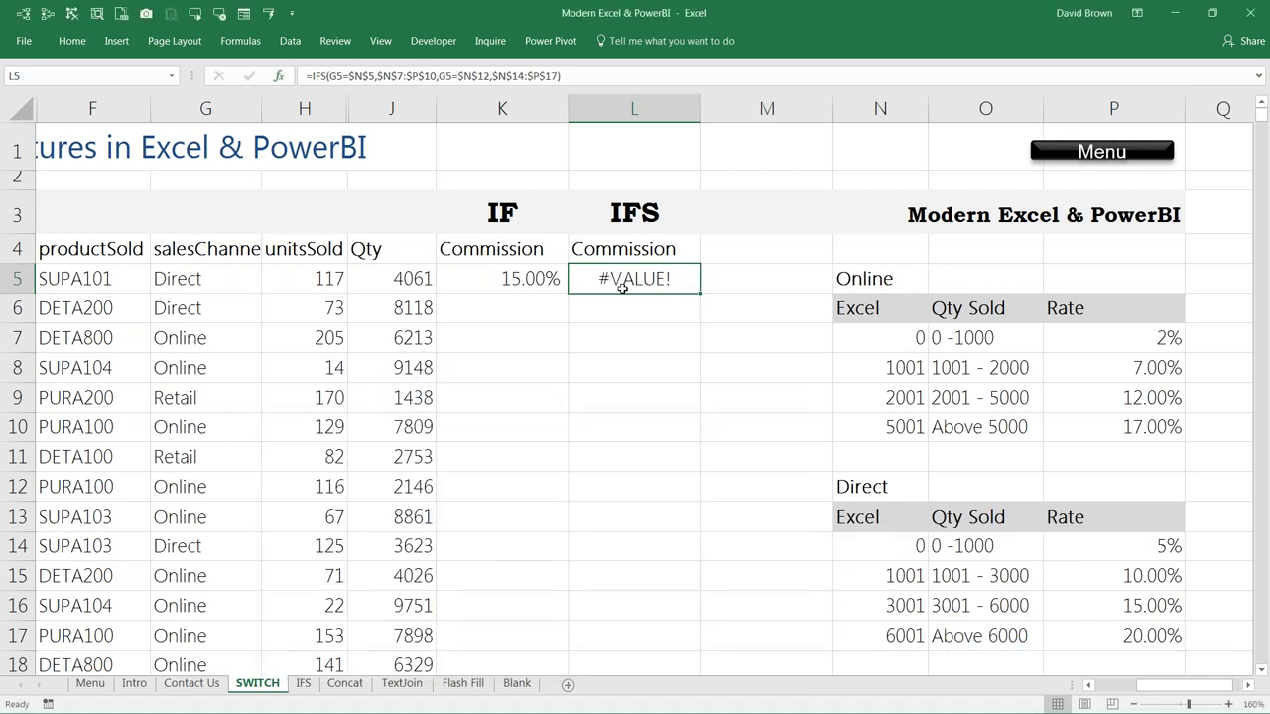
Step: Append $N$21:$P$24 as a final IFS argument, then dismiss the too-few-arguments error
key(F2)
key(BackSpace)
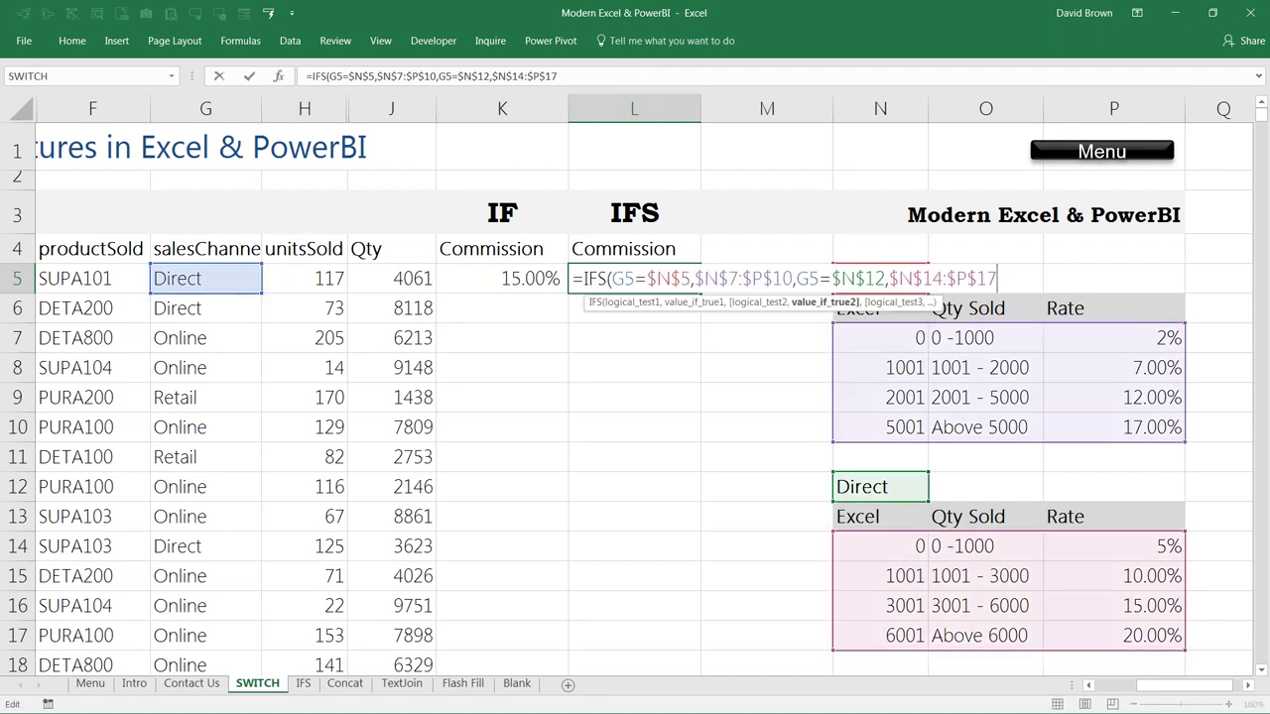
text(,)
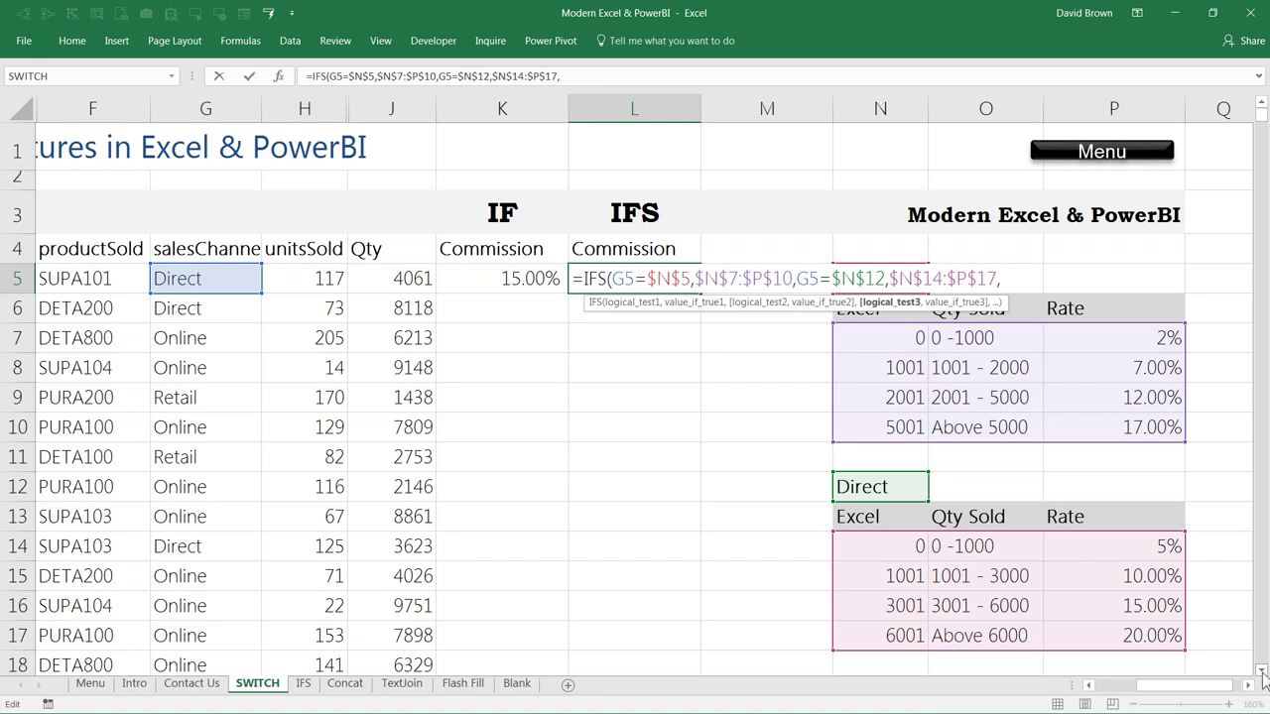
click(1262, 672)
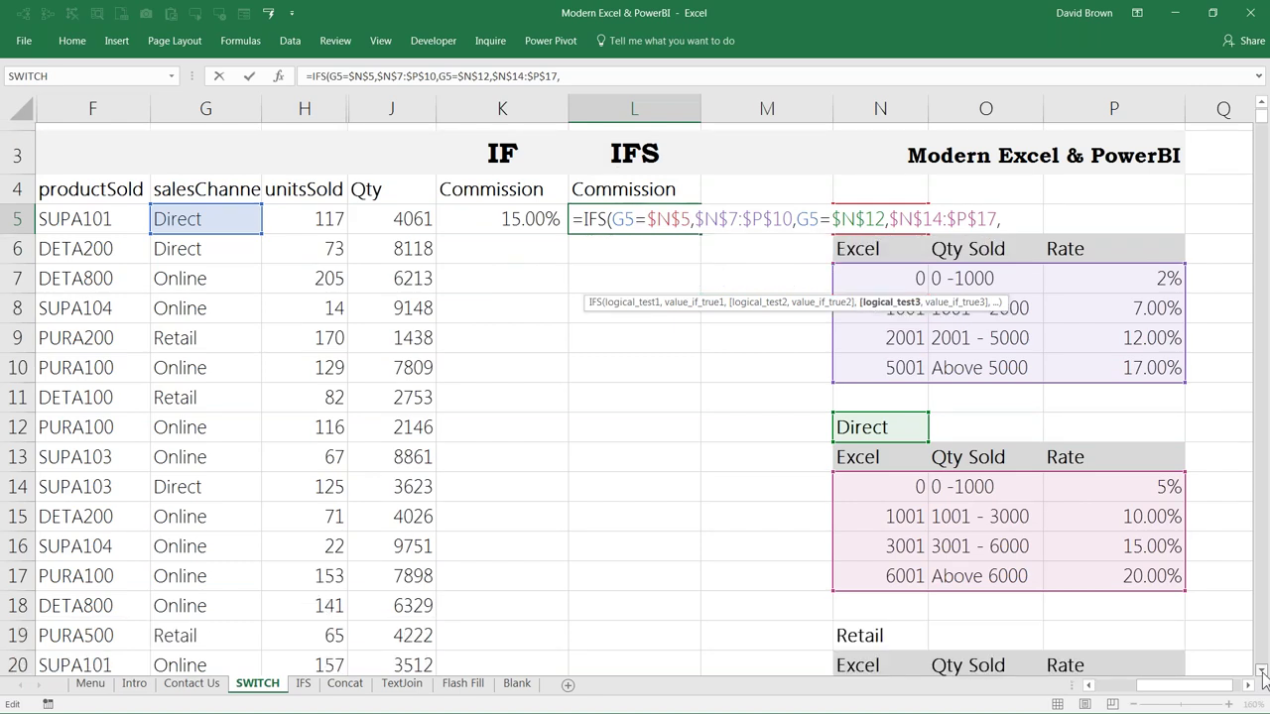
scroll(1262, 672, down, 1)
drag(872, 552, 1105, 646)
key(F4)
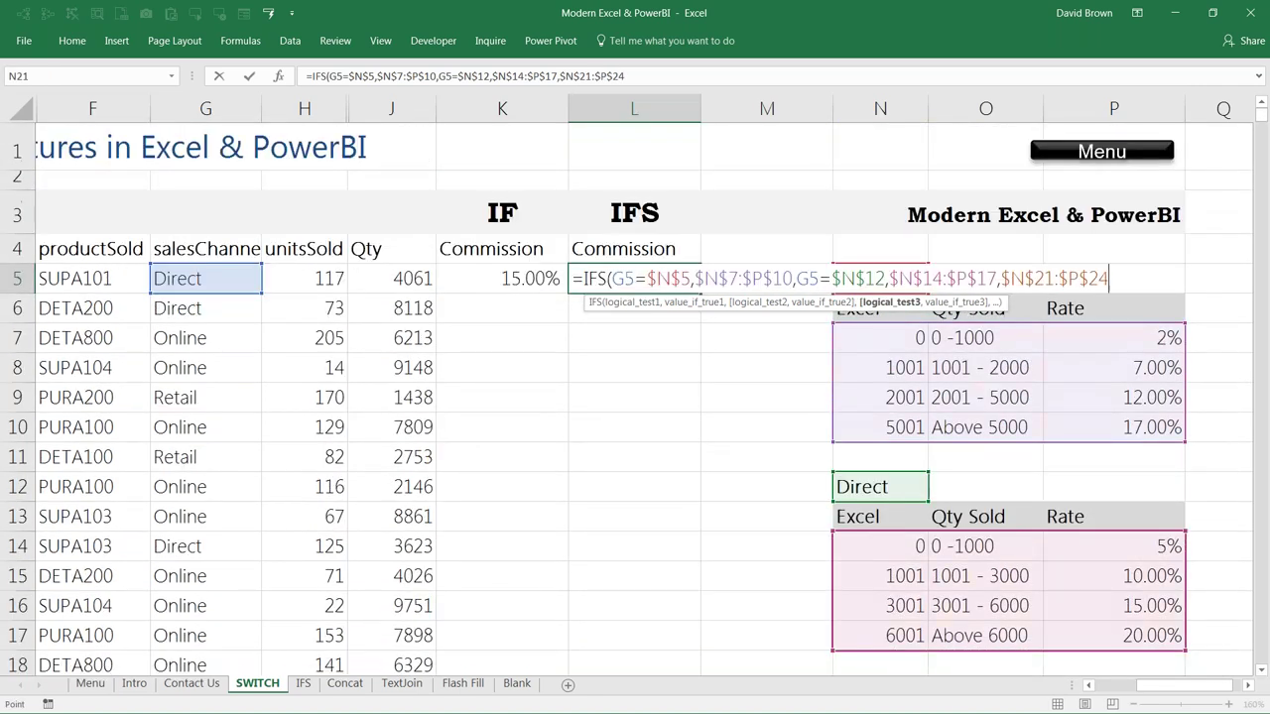
text())
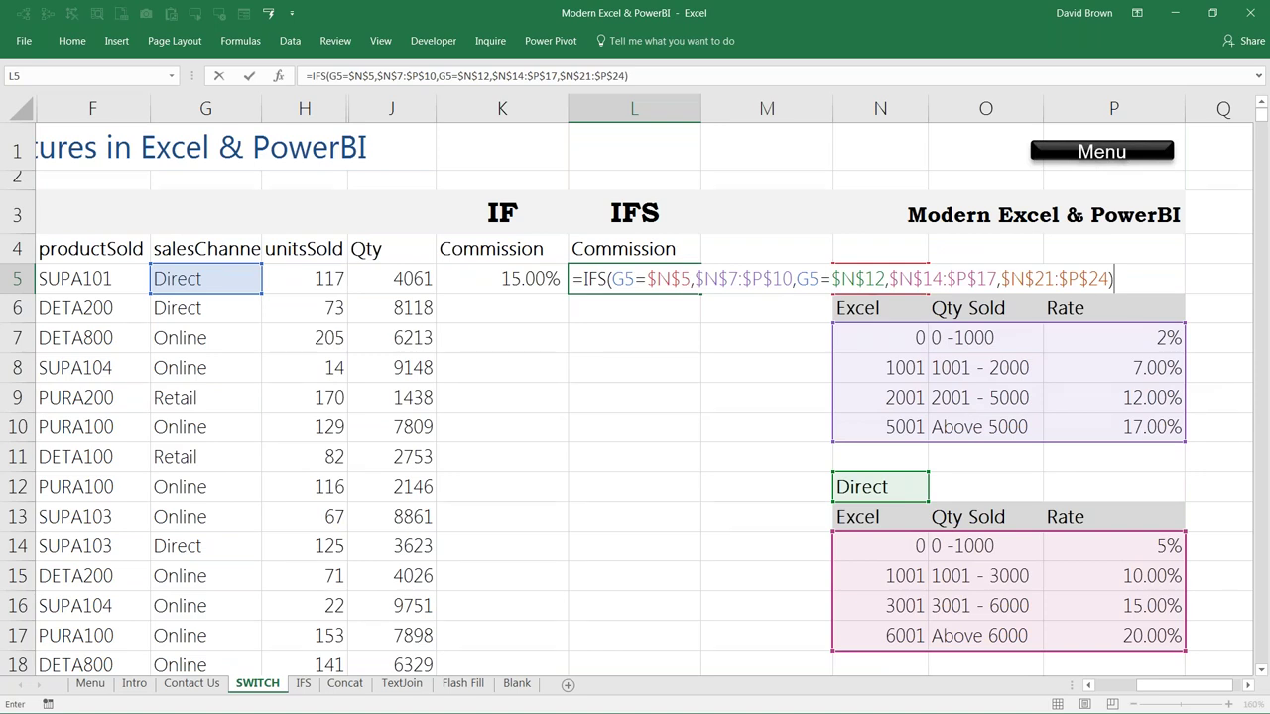
key(Return)
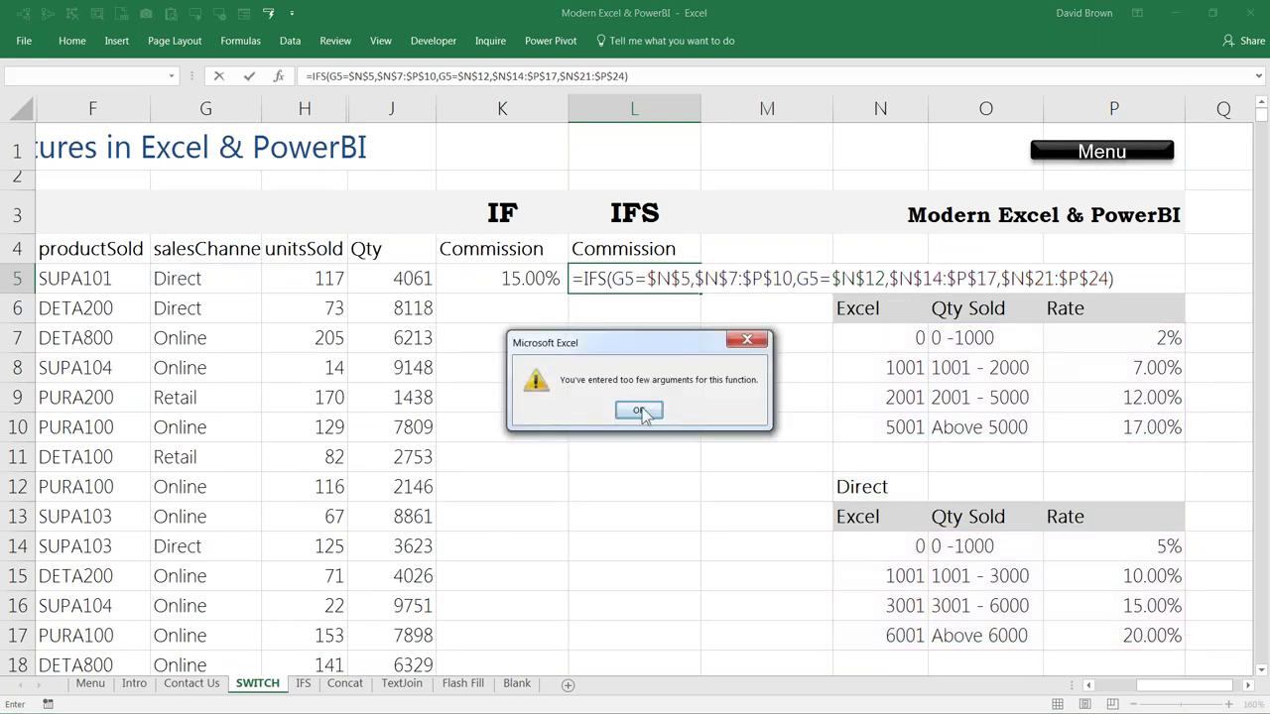
click(639, 413)
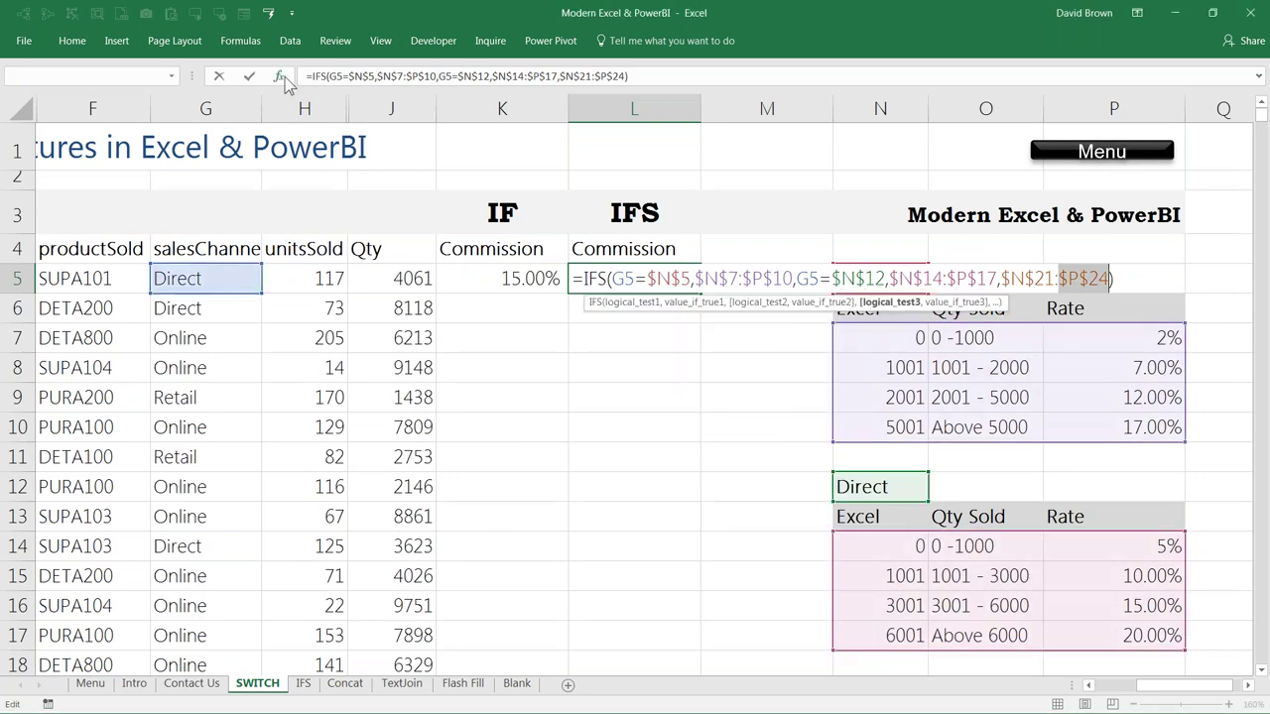
click(280, 75)
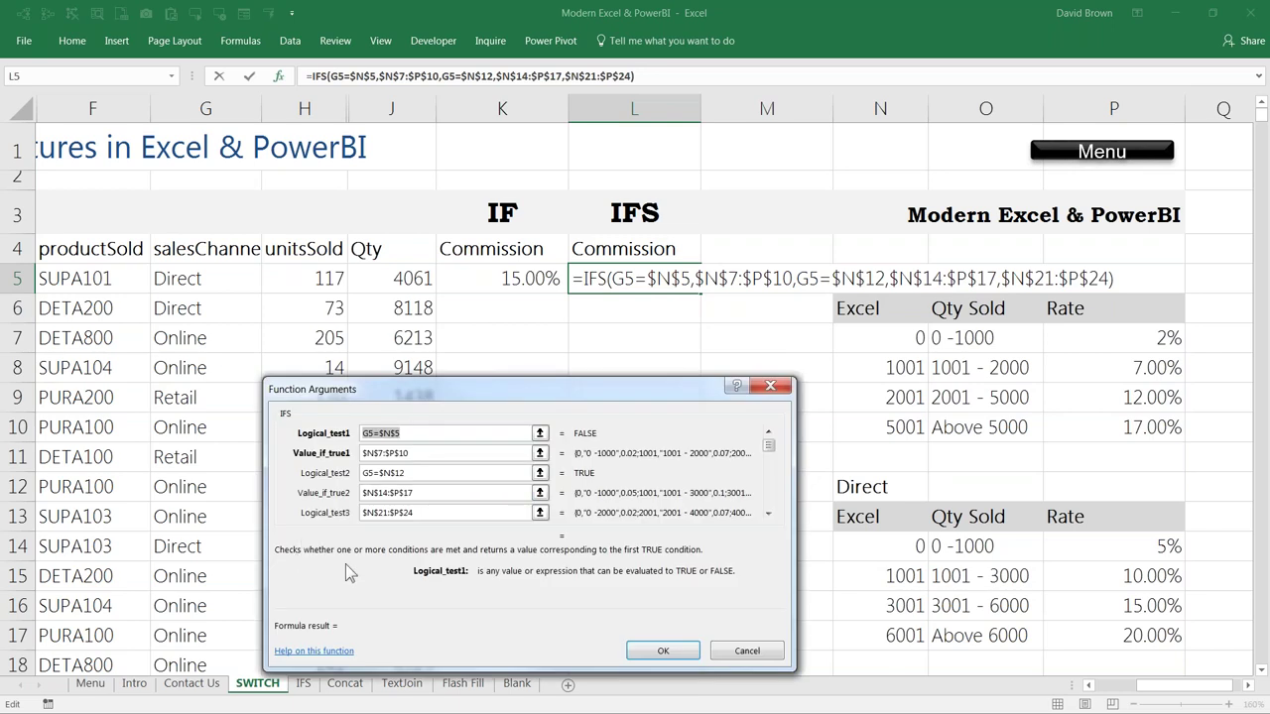
Step: Replace the third IFS test with G5=$N$19
click(769, 514)
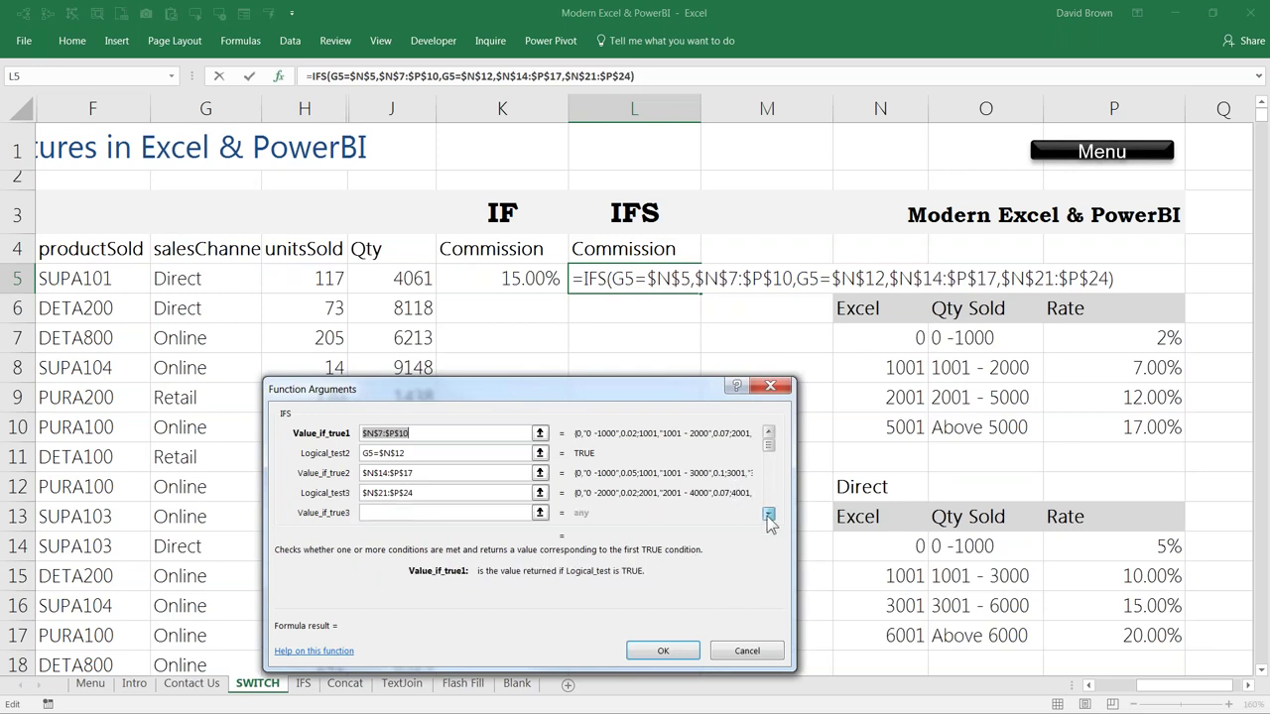
triple_click(449, 492)
key(BackSpace)
click(172, 278)
text(=)
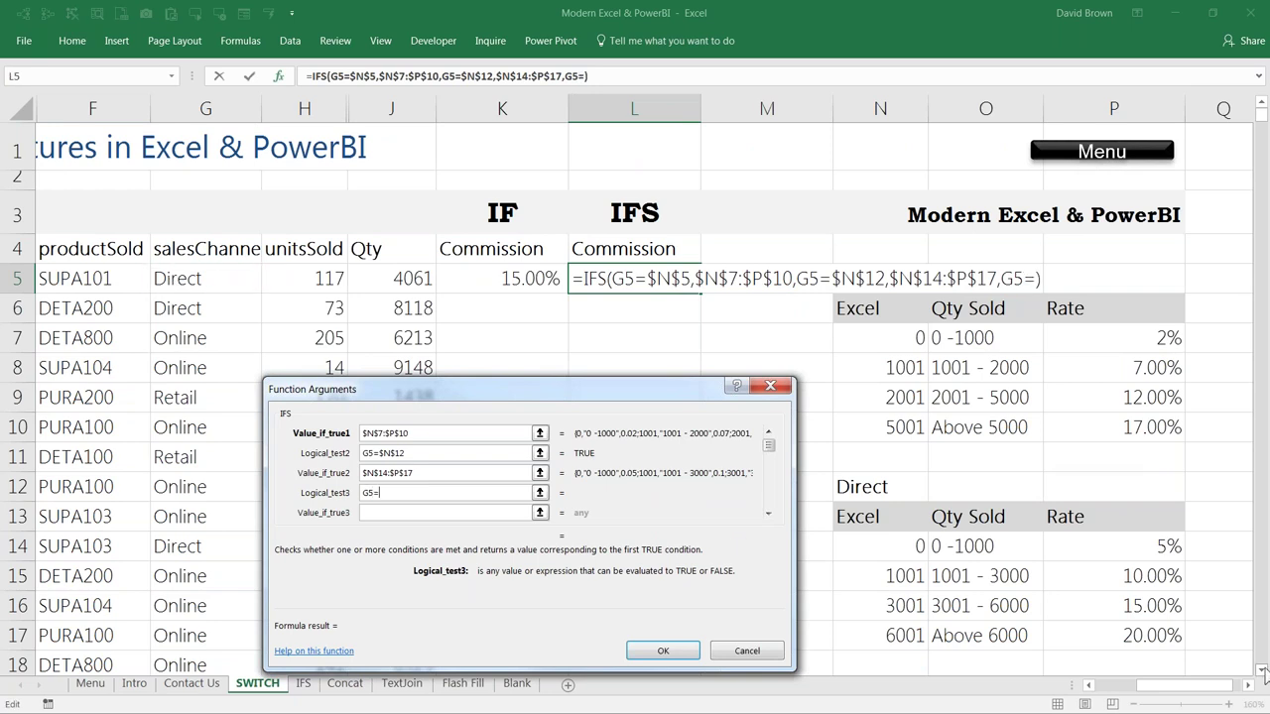
click(1263, 670)
scroll(1262, 670, down, 1)
click(873, 553)
key(F4)
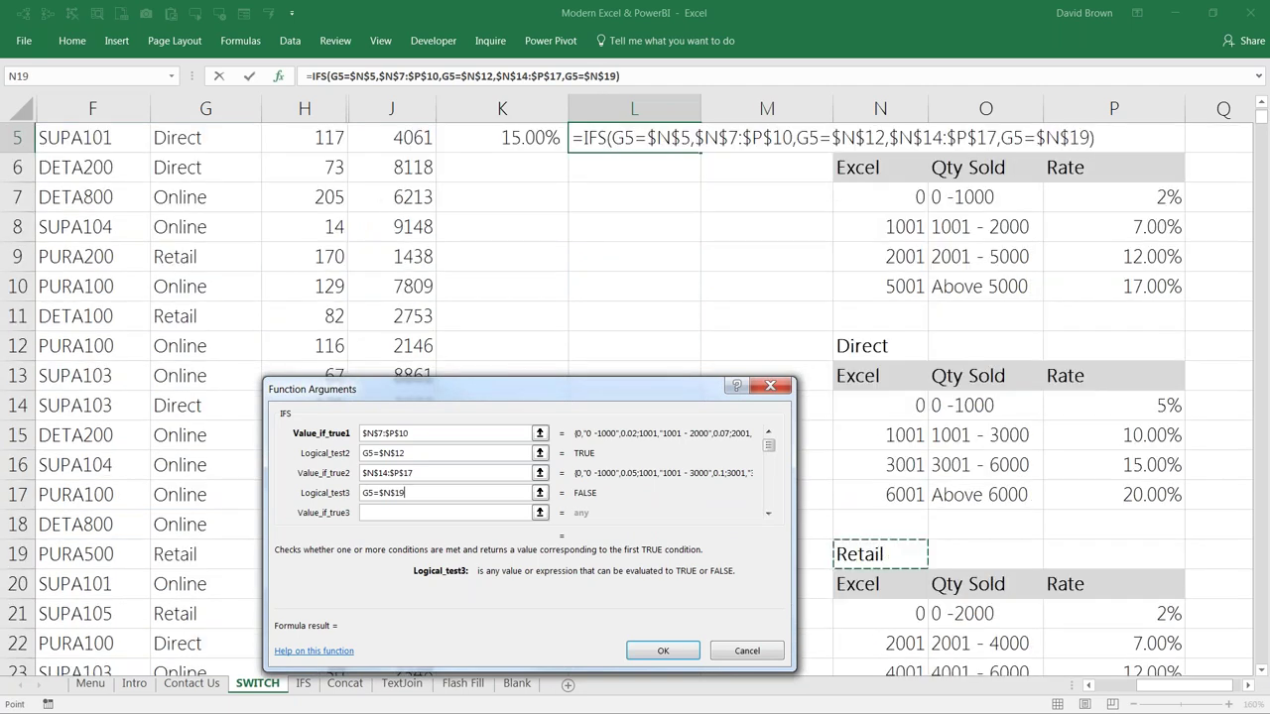
Step: Set the third result to the Retail table $N$21:$P$24 and enter the formula
click(417, 510)
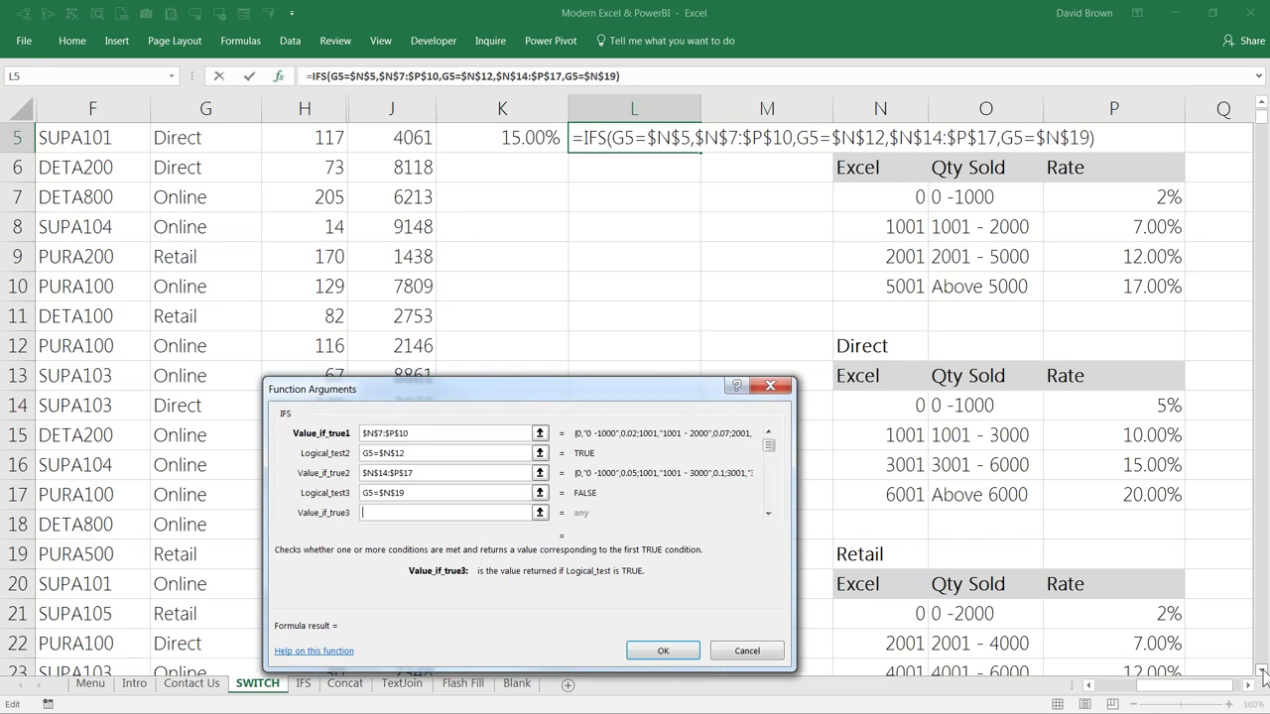
click(1263, 670)
click(1263, 671)
drag(873, 553, 1083, 640)
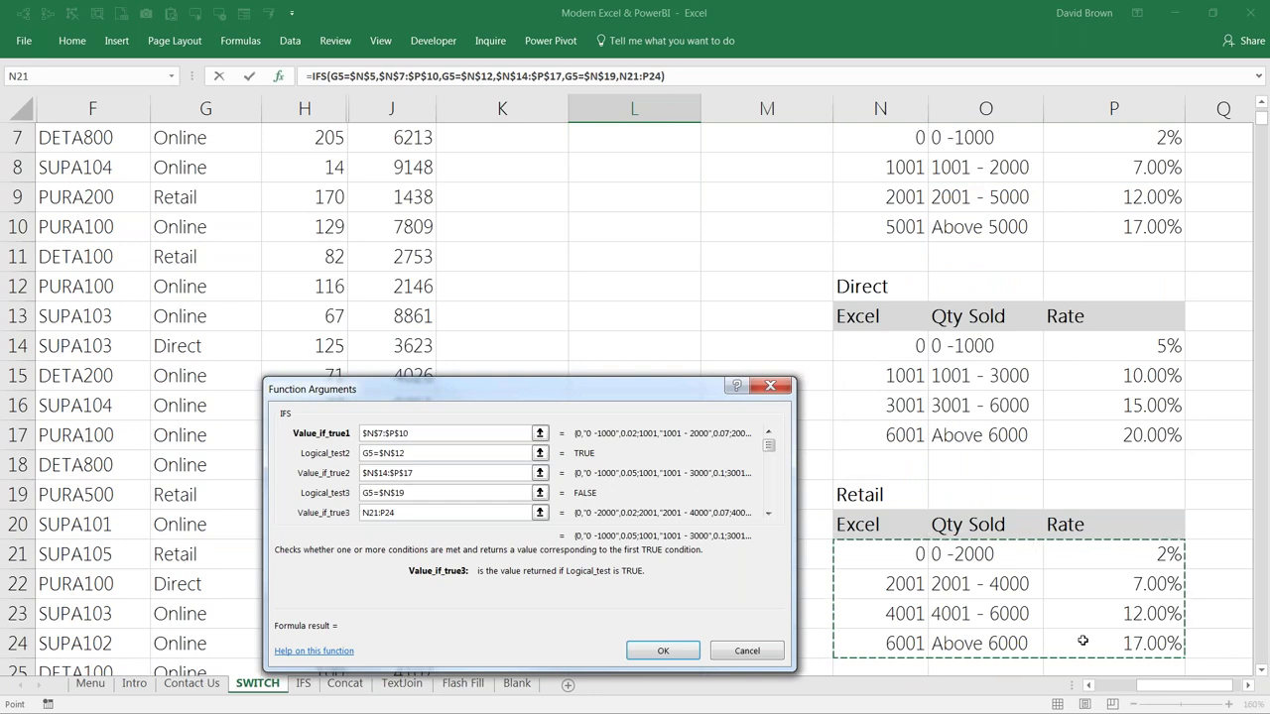
key(F4)
key(Return)
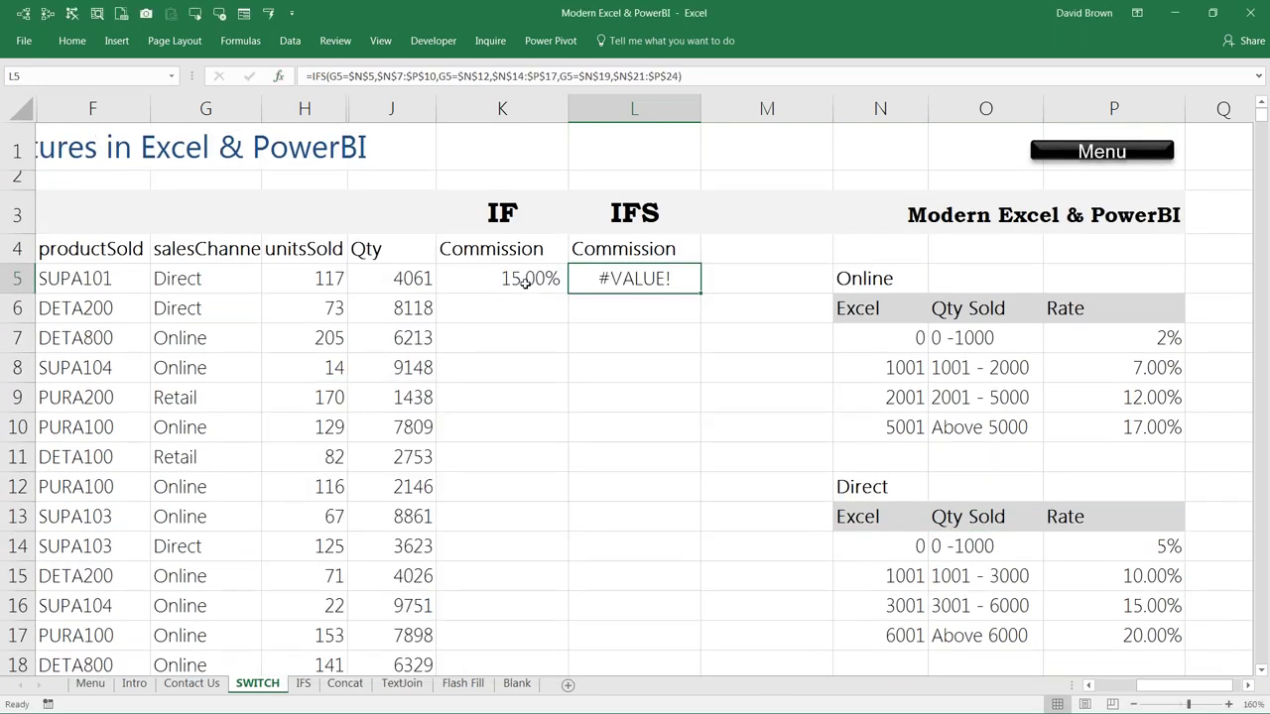
Step: Compare the IF formula in K5 with the IFS formula in L5
click(525, 282)
key(F2)
key(F2)
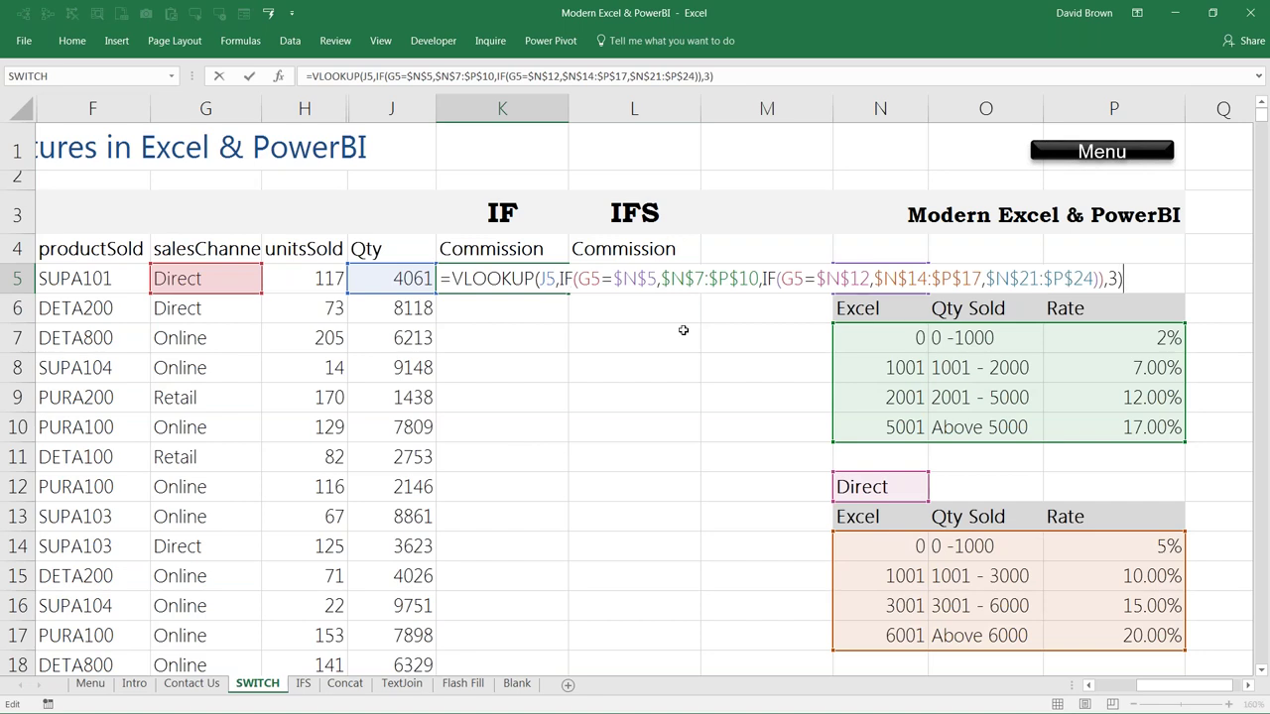
click(649, 279)
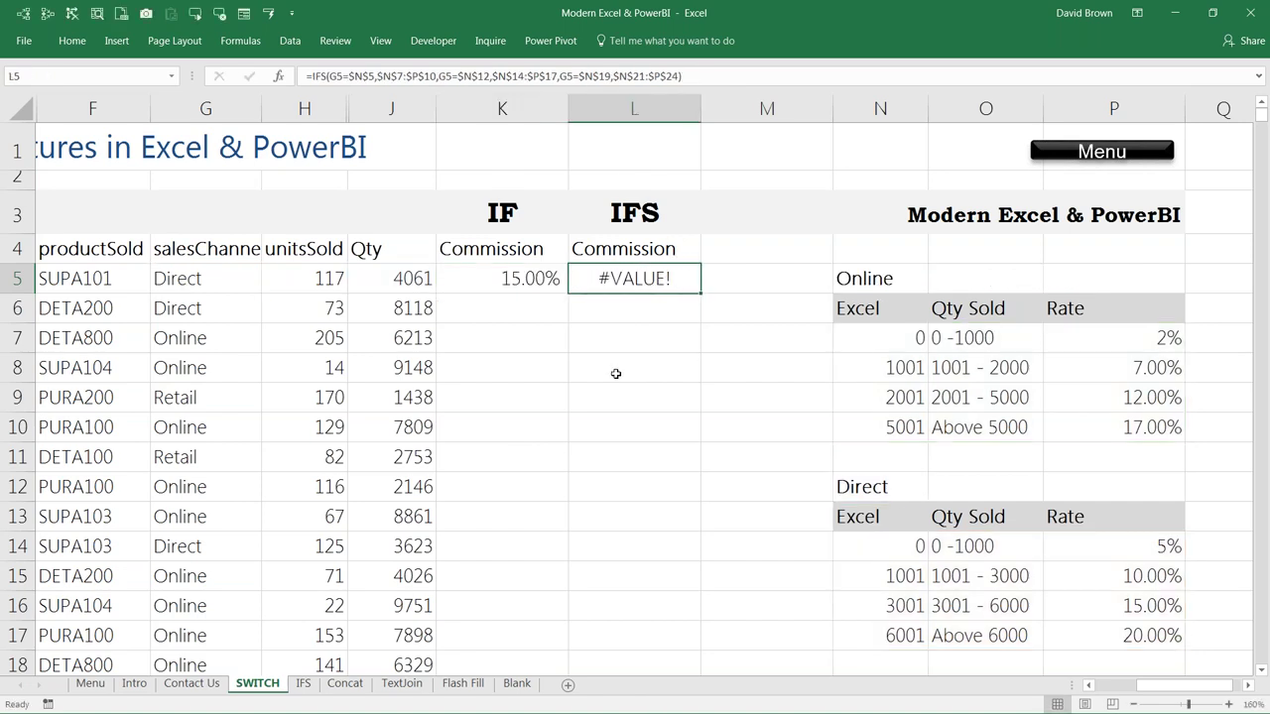
key(F2)
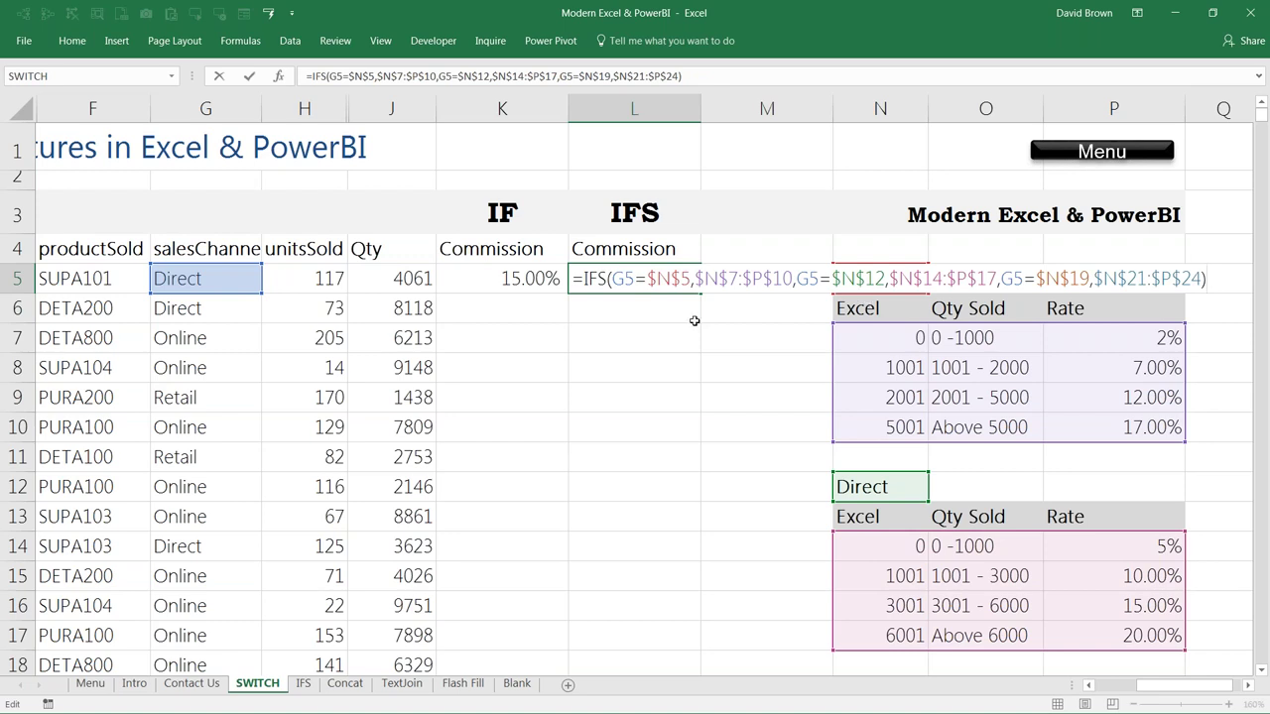
key(Escape)
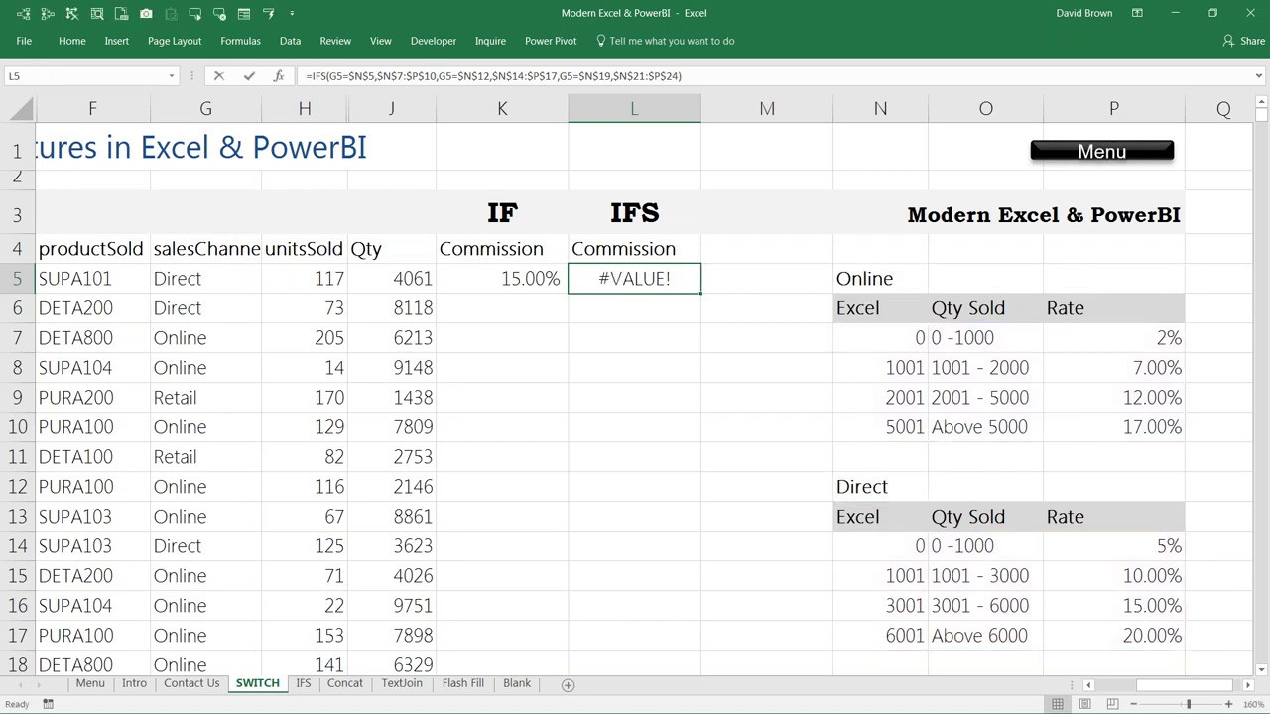
Step: Wrap L5's IFS in VLOOKUP(J5, …, 3) to return the 15.00% Direct rate
key(F2)
key(Left)
key(Left)
key(Left)
key(Left)
key(Left)
key(Left)
key(Left)
key(Left)
key(Left)
key(Left)
key(Left)
key(Left)
key(Left)
key(Left)
key(Left)
key(Left)
key(Left)
key(Left)
key(Left)
key(Left)
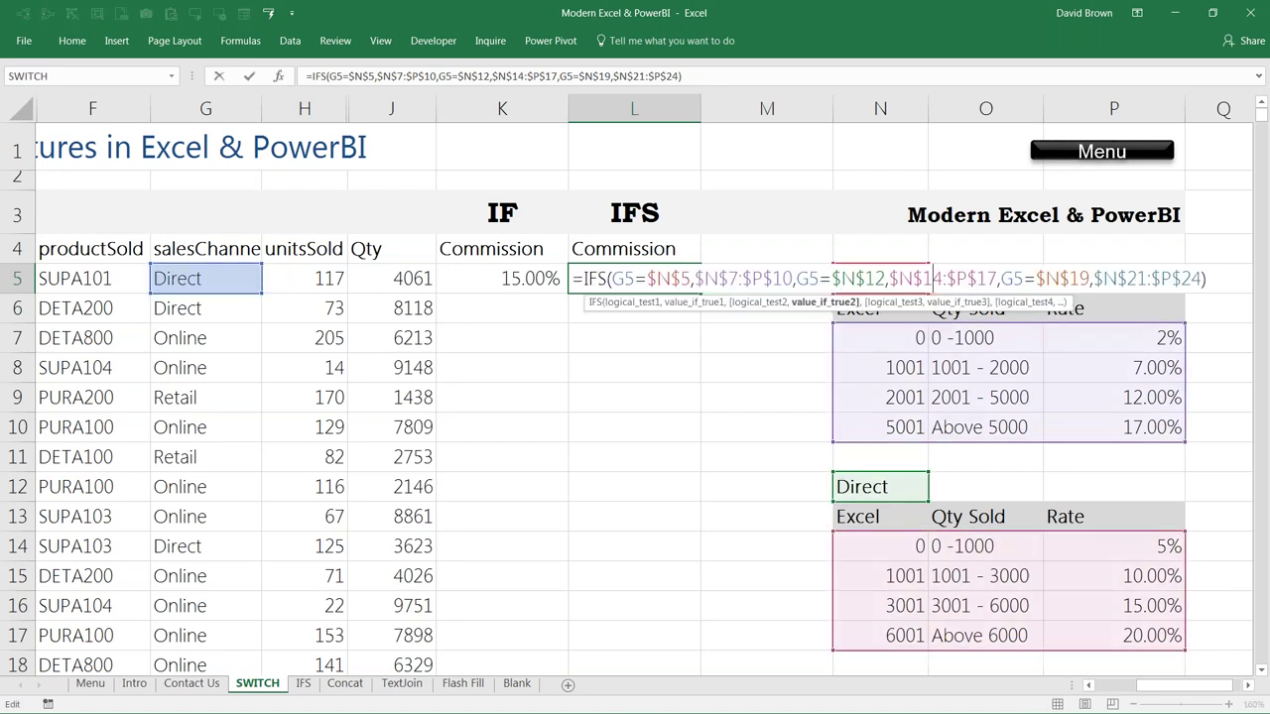
key(Left)
key(Left)
key(Left)
key(Left)
key(Left)
key(Left)
key(Left)
key(Left)
key(Left)
key(Left)
key(Left)
key(Left)
key(Left)
key(Left)
key(Left)
key(Left)
key(Left)
key(Left)
key(Left)
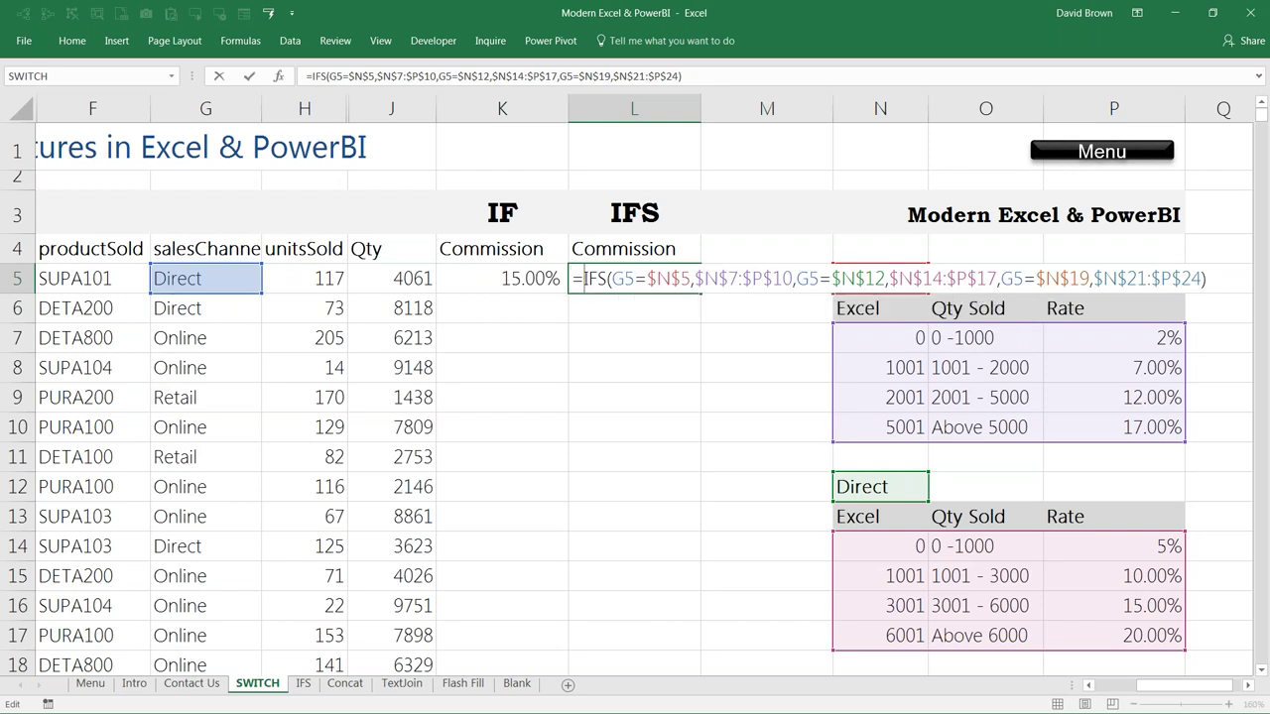
text(vlo)
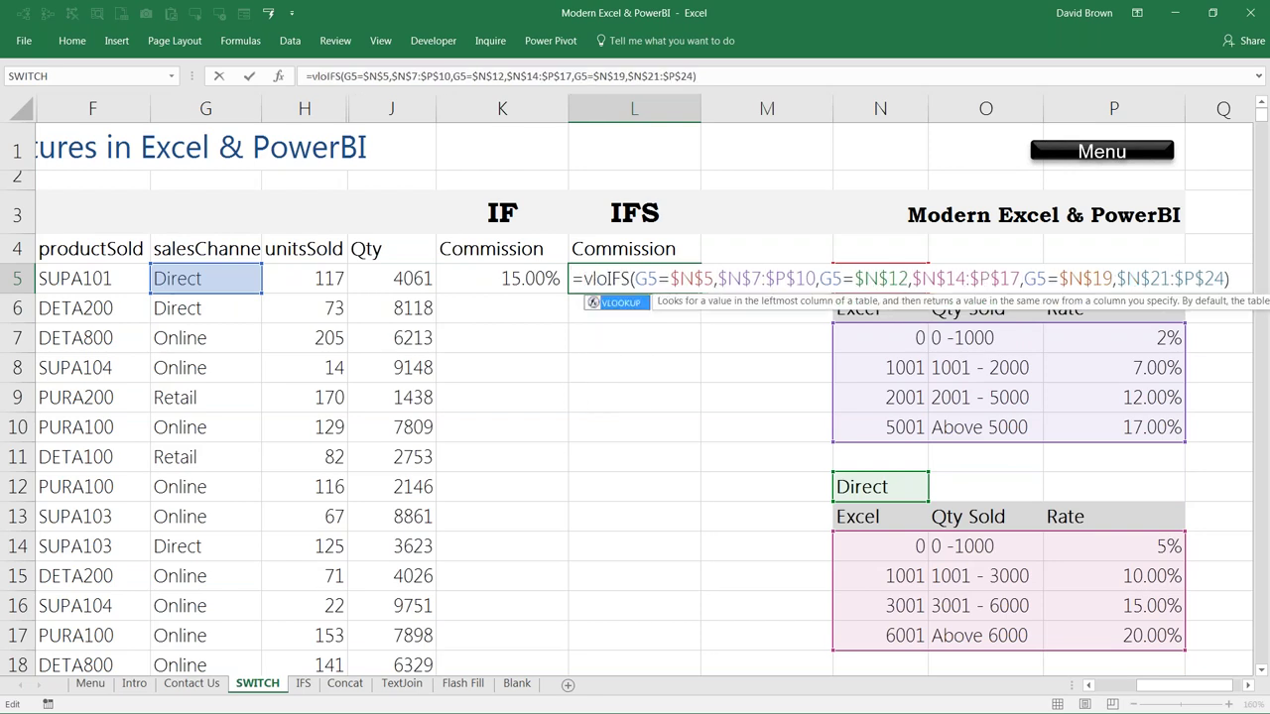
key(Tab)
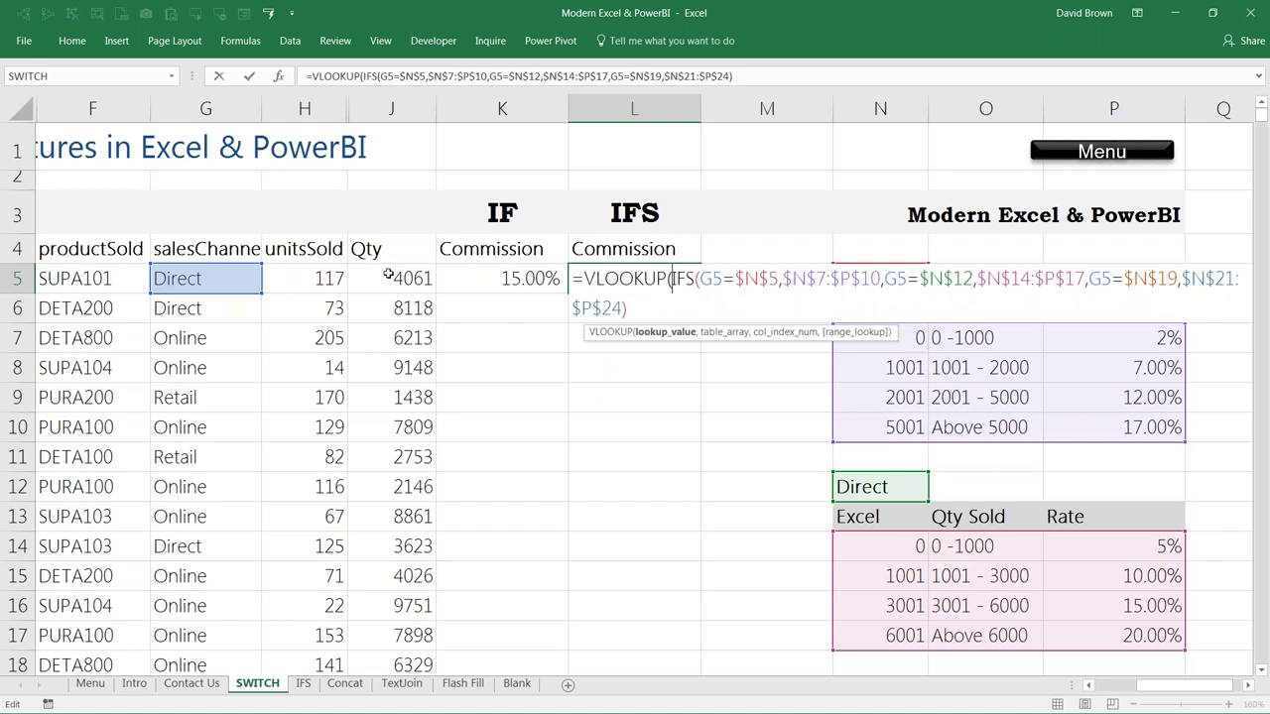
click(388, 276)
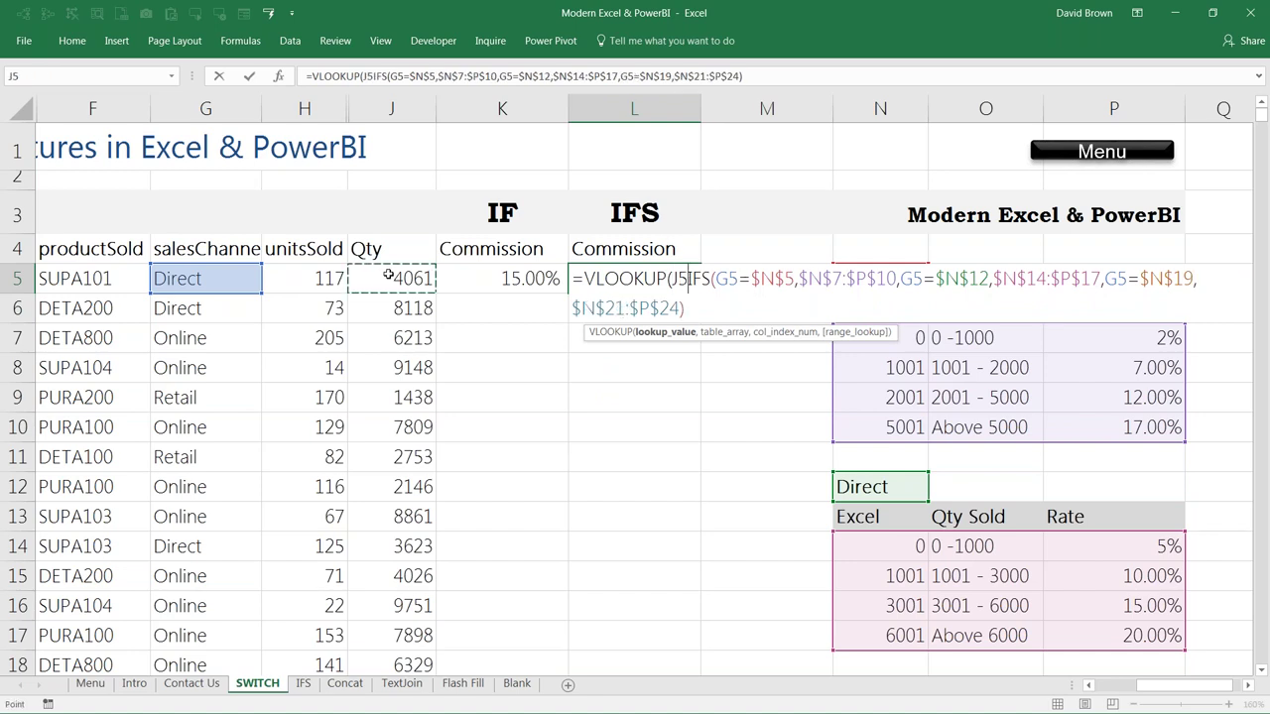
text(,)
click(704, 310)
text(,3)
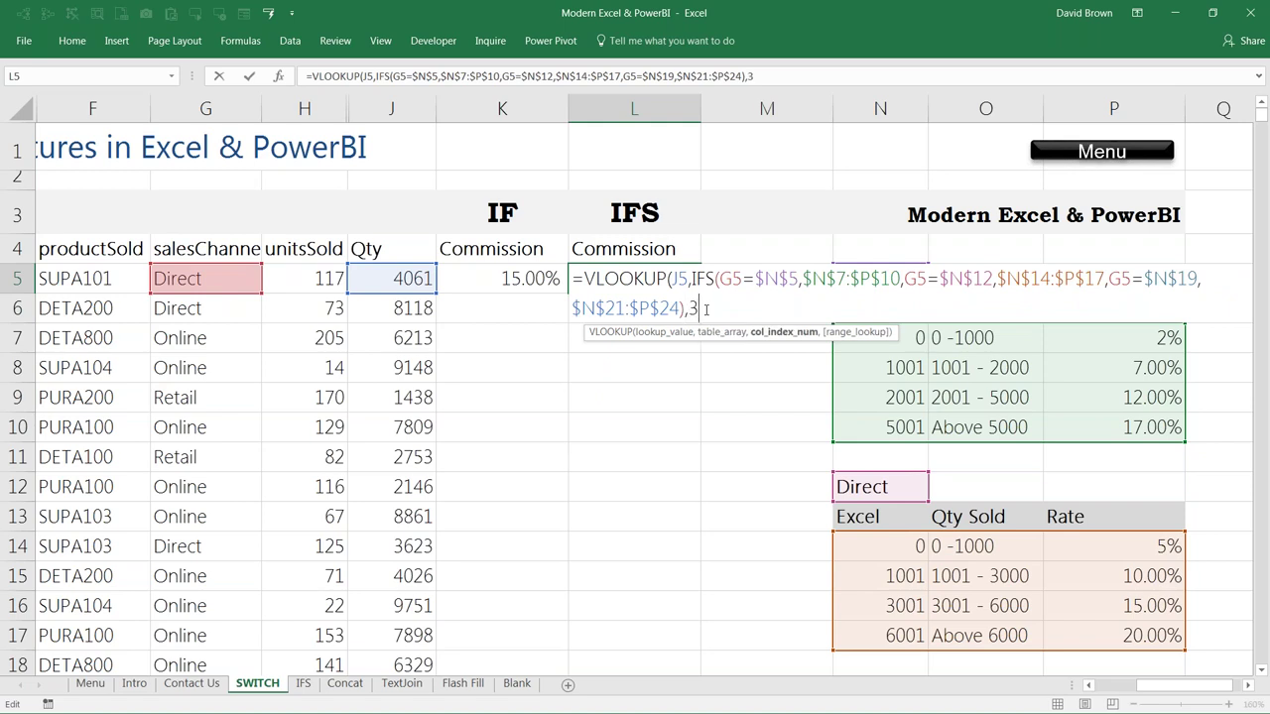
text())
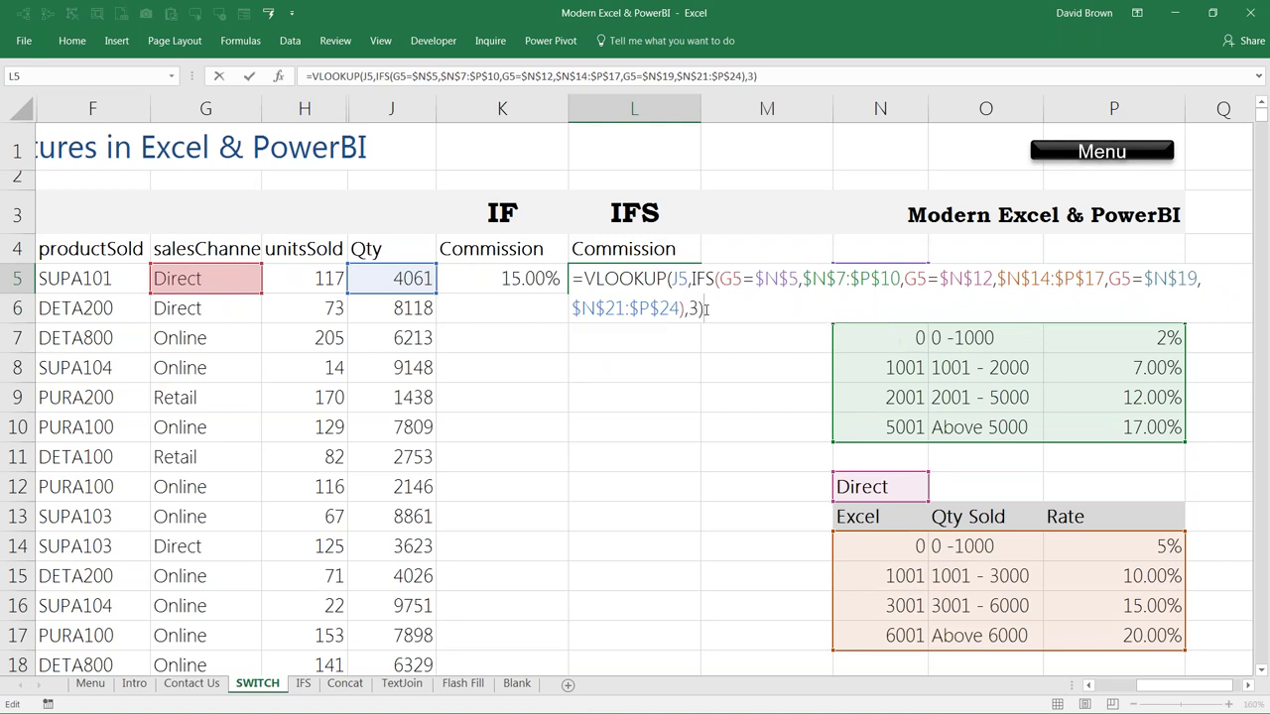
key(ctrl+Return)
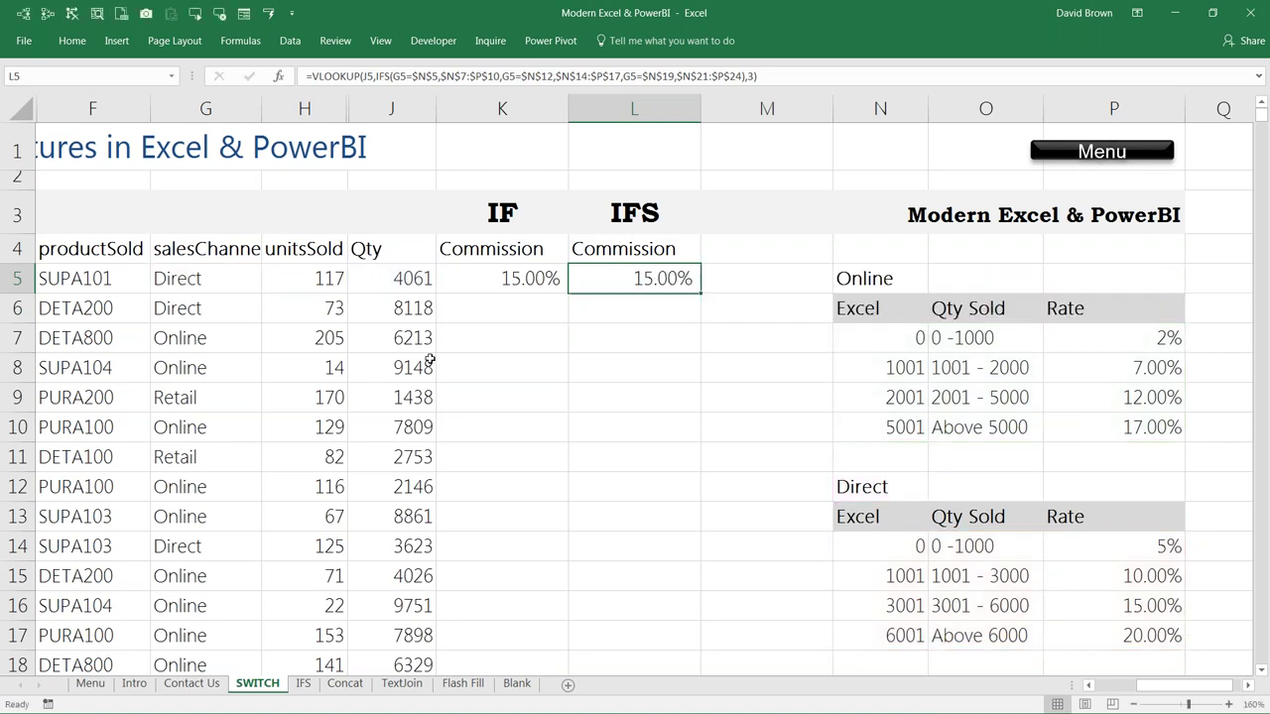
Step: Change the sales channel in G5 to Retail and compare the IF and IFS commissions
click(206, 278)
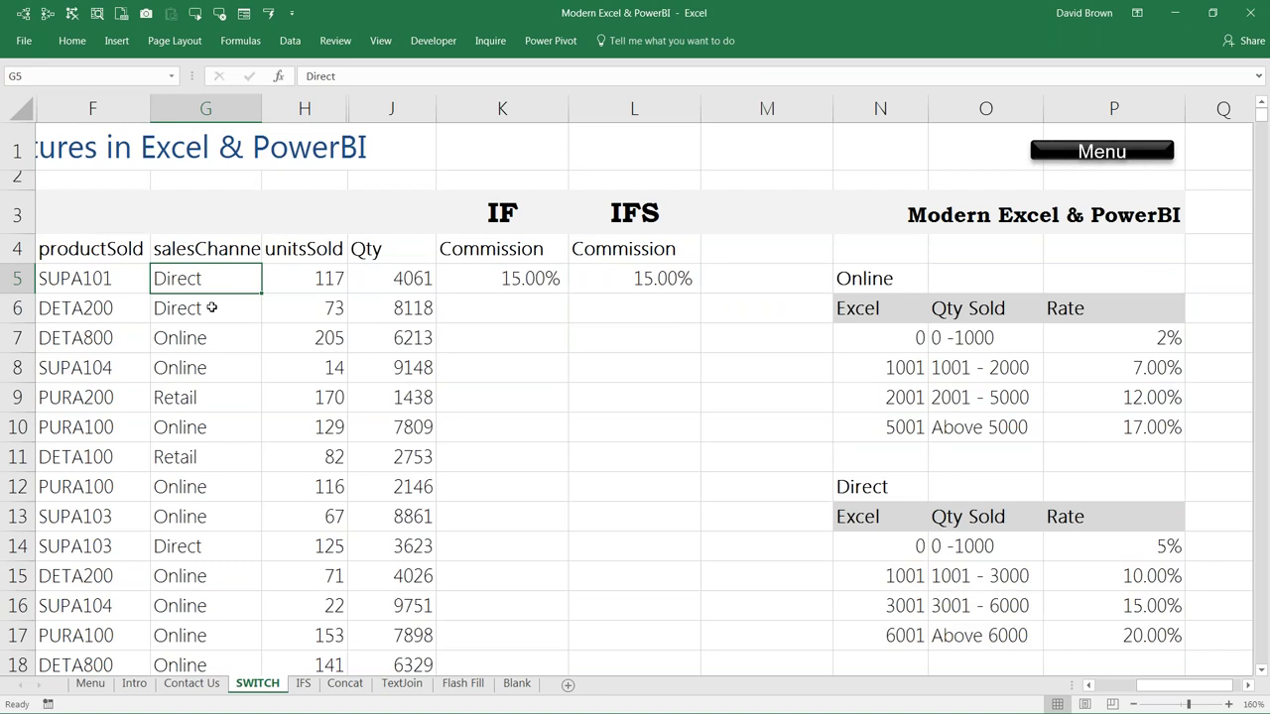
text(Retail)
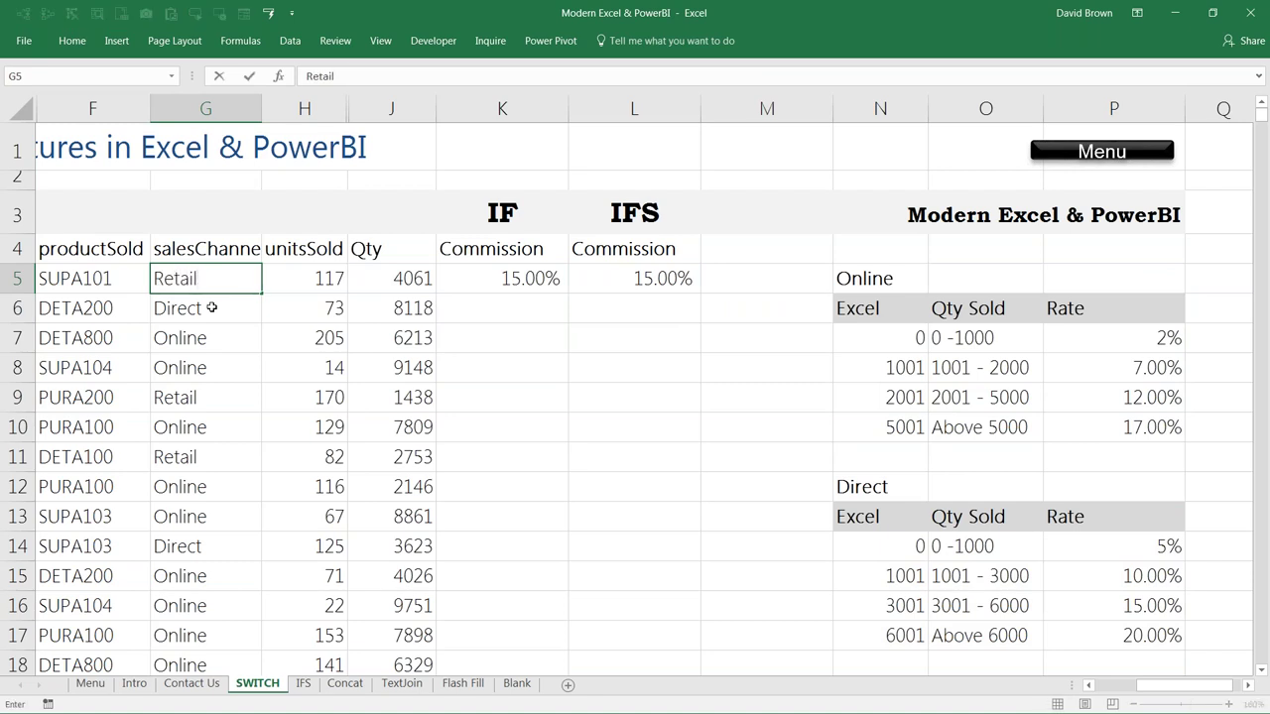
key(Return)
key(Up)
key(Right)
key(Right)
key(Right)
key(Right)
key(Left)
key(Right)
key(Left)
key(Right)
key(Left)
key(Right)
key(Right)
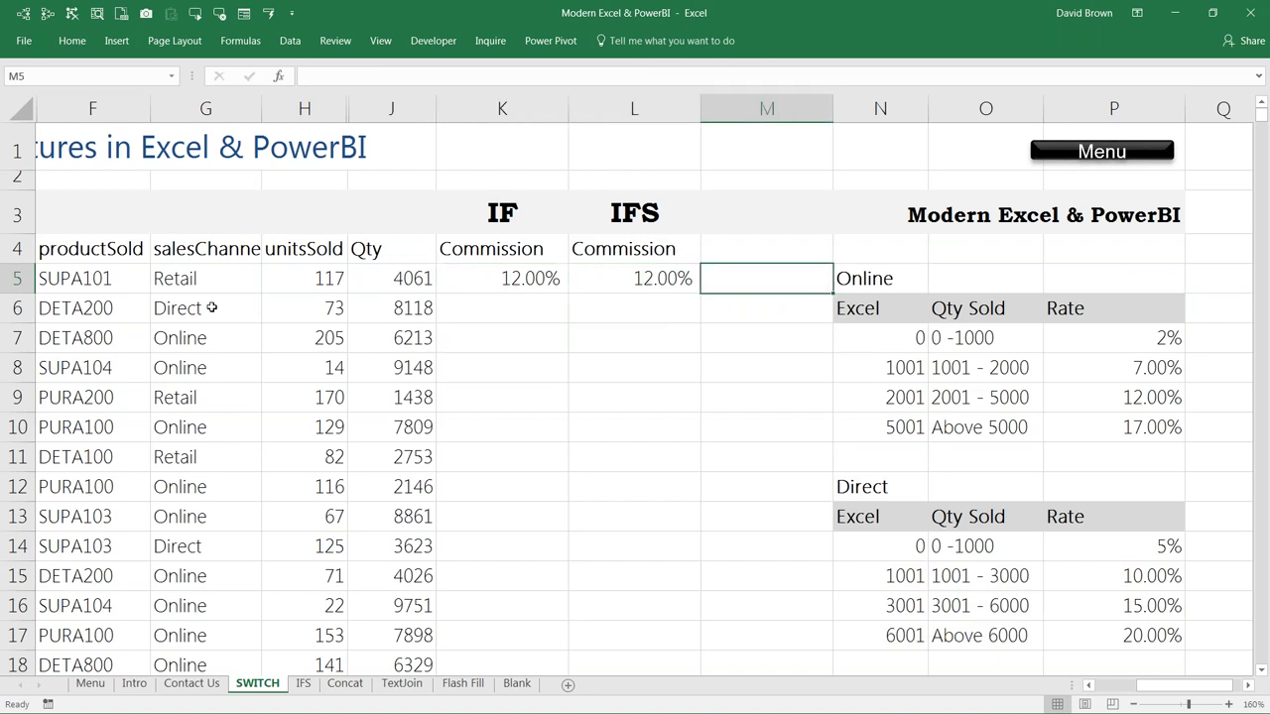
Step: Insert a new column M filled from column L and head it SWITCH in M3
key(ctrl+space)
key(ctrl+shift+plus)
key(Up)
key(Up)
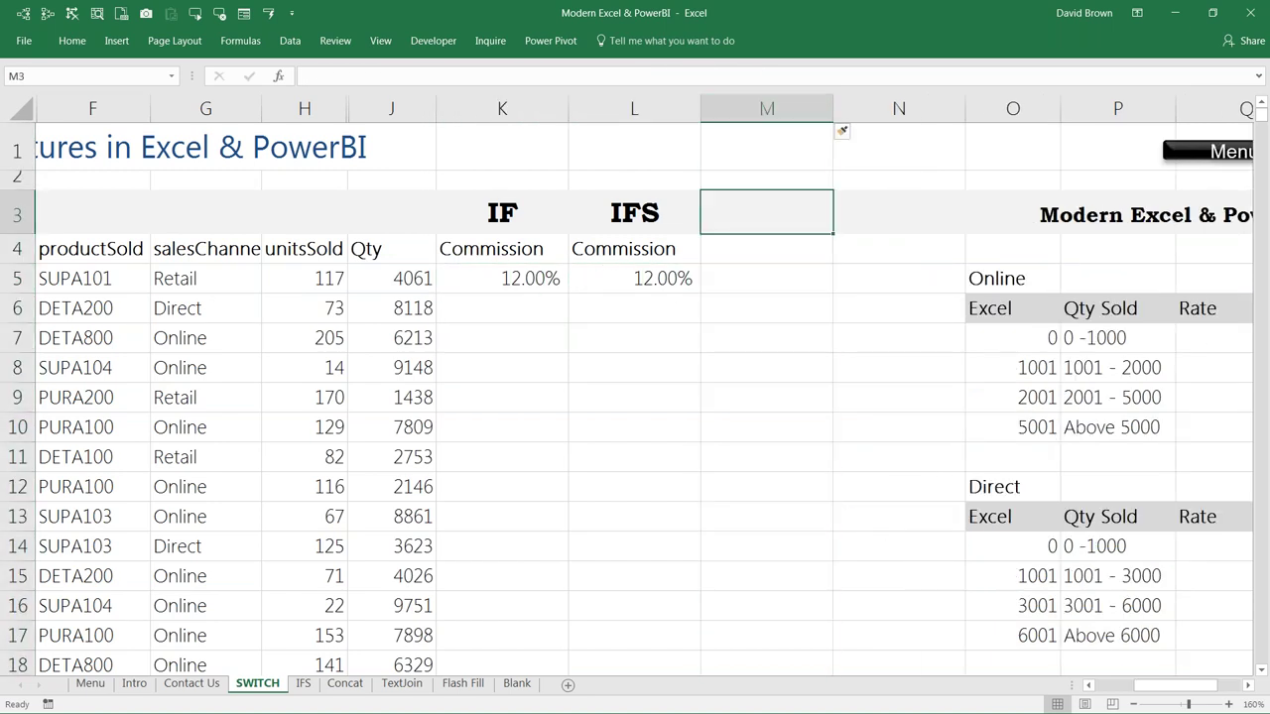
key(ctrl+space)
key(ctrl+r)
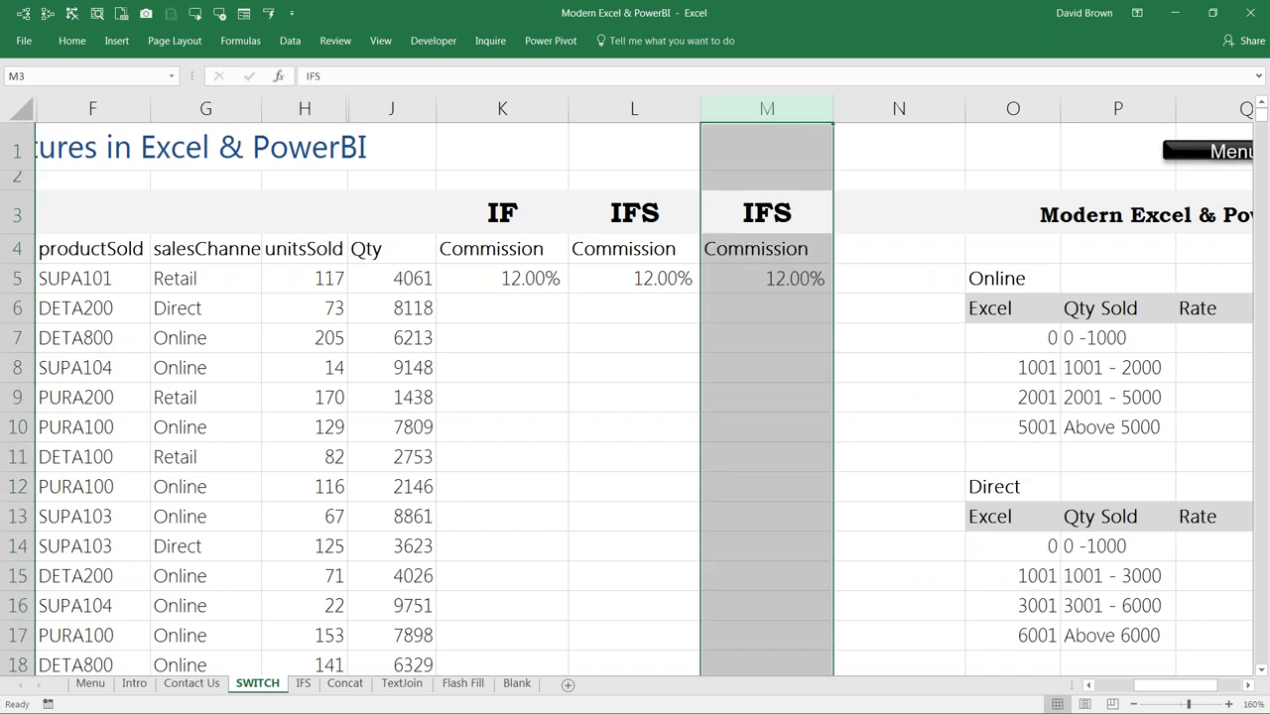
click(766, 213)
text(SWI)
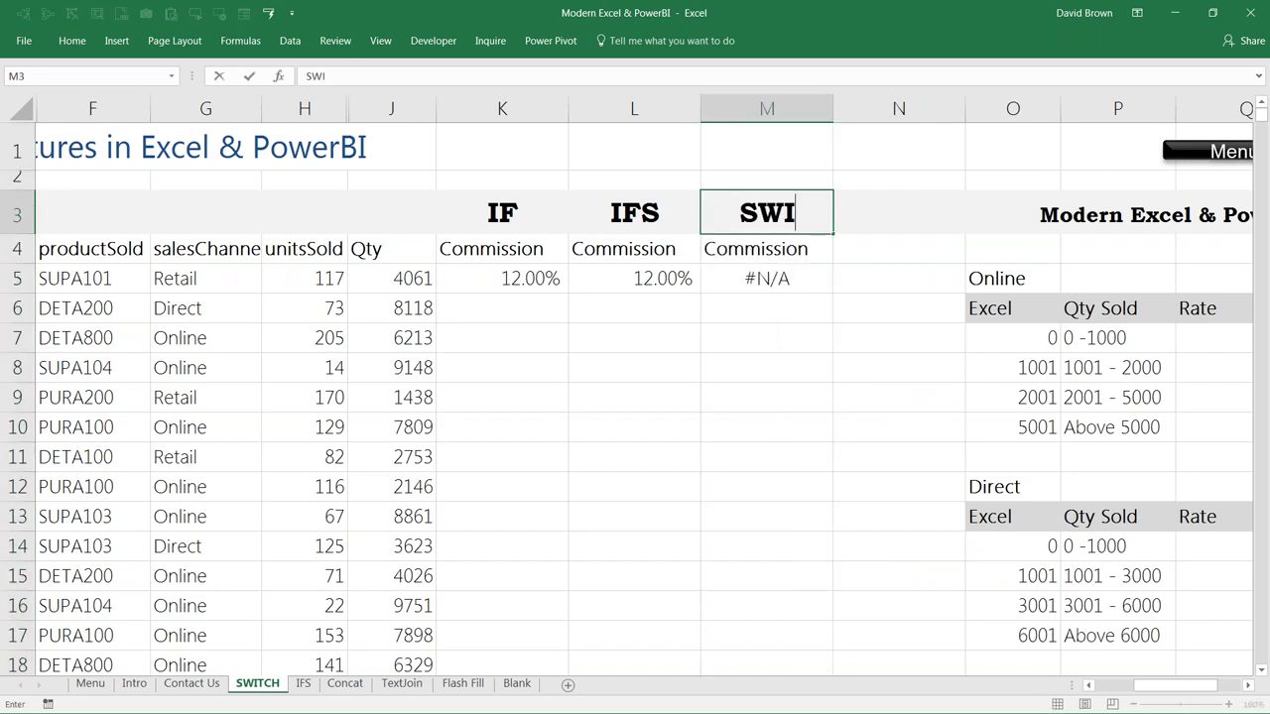
text(TCH)
key(ctrl+Return)
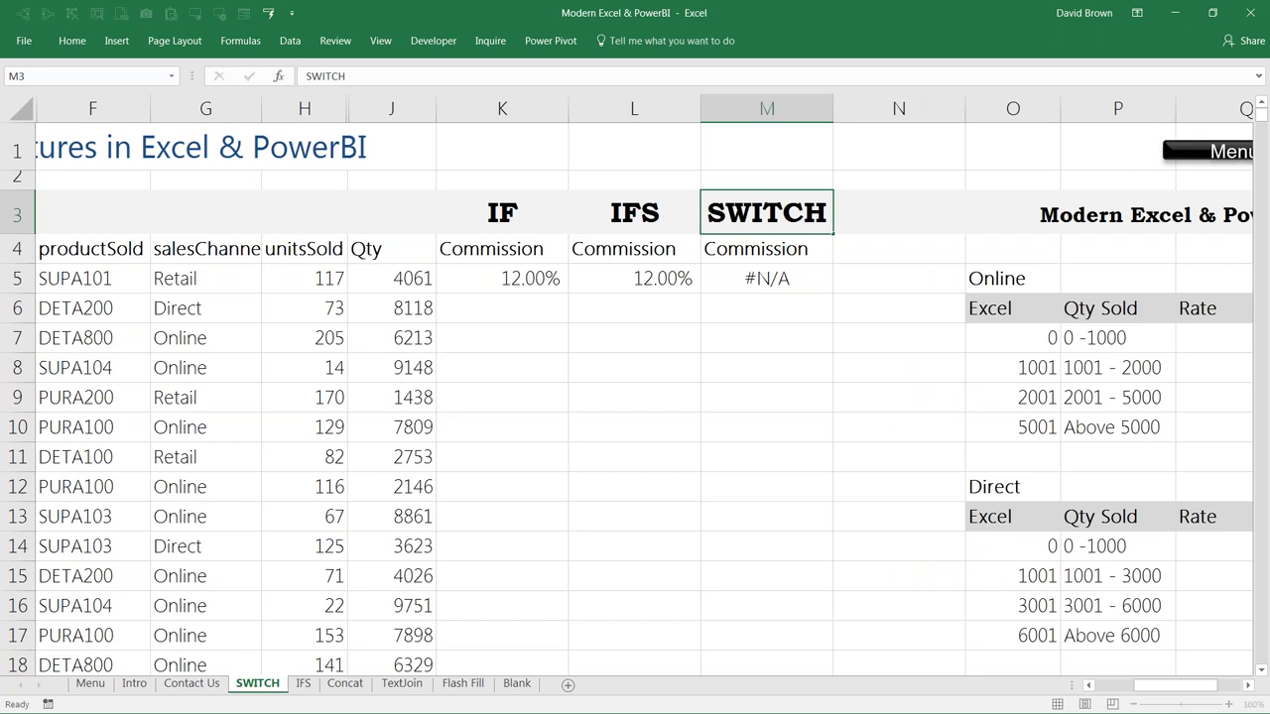
Step: Replace M5's copied formula with an empty =SWITCH() and bring up its Function Arguments dialog
click(767, 278)
key(Delete)
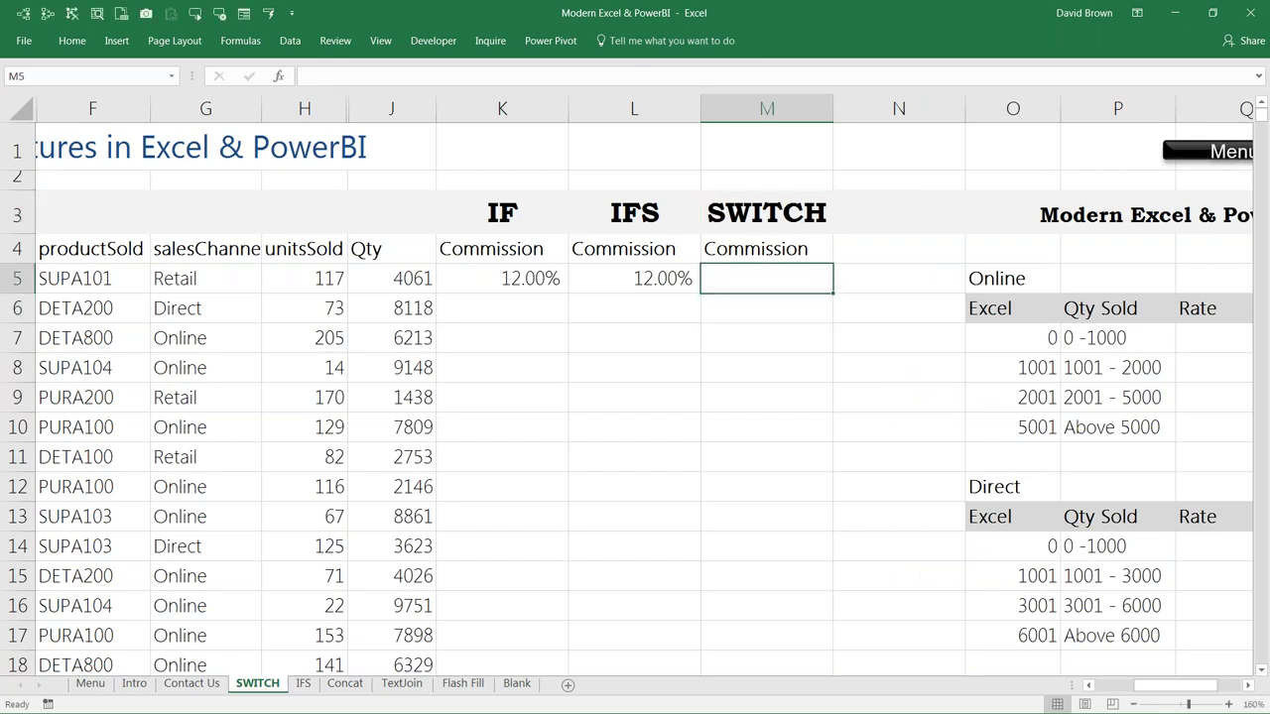
text(=)
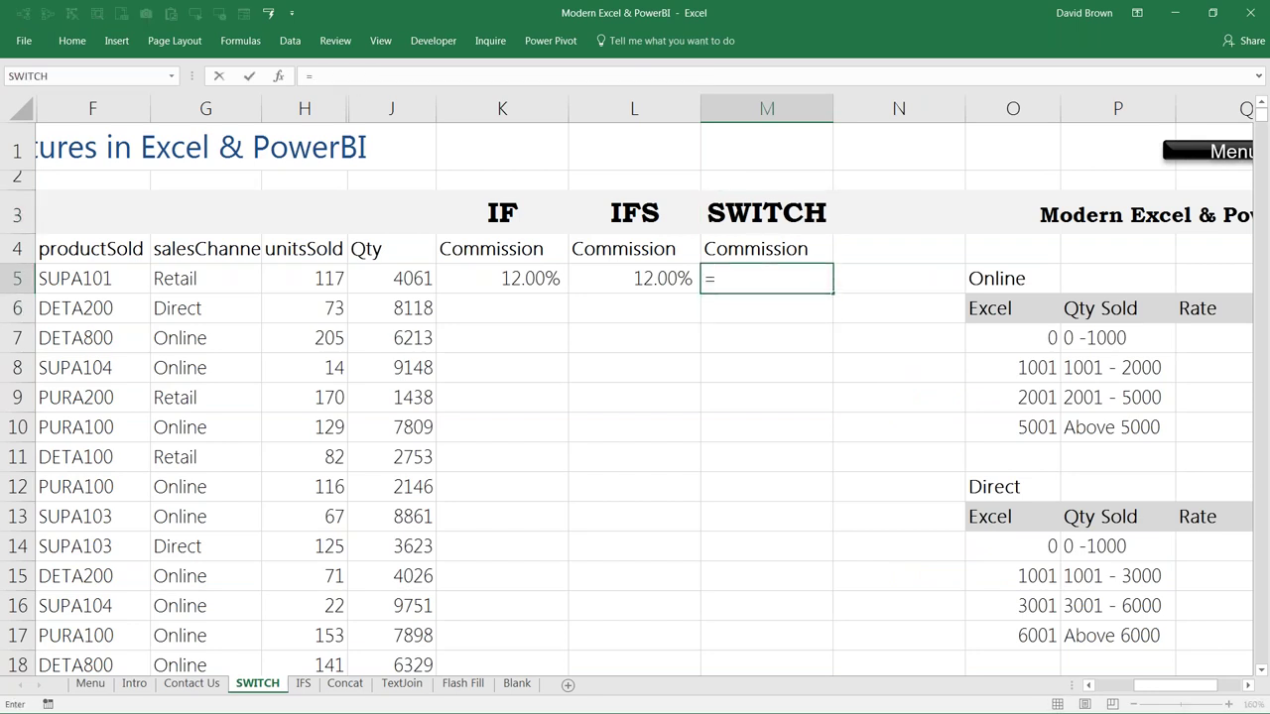
text(switch)
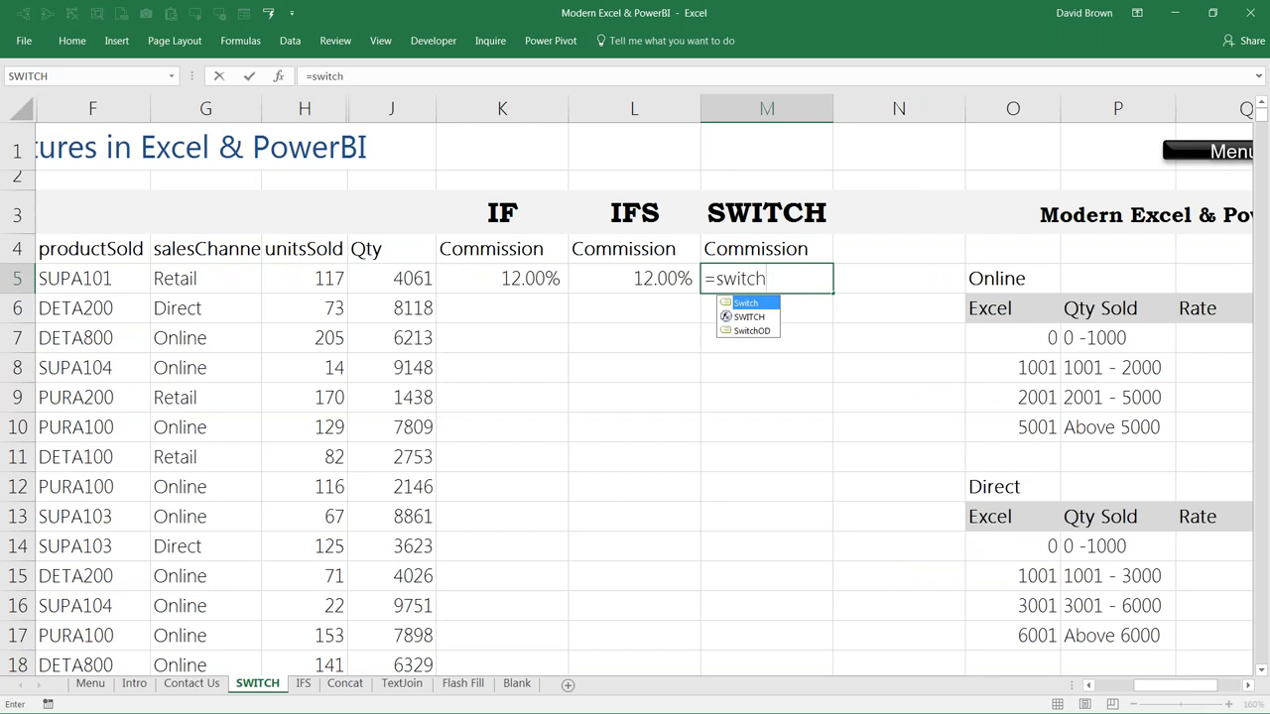
key(Down)
key(Tab)
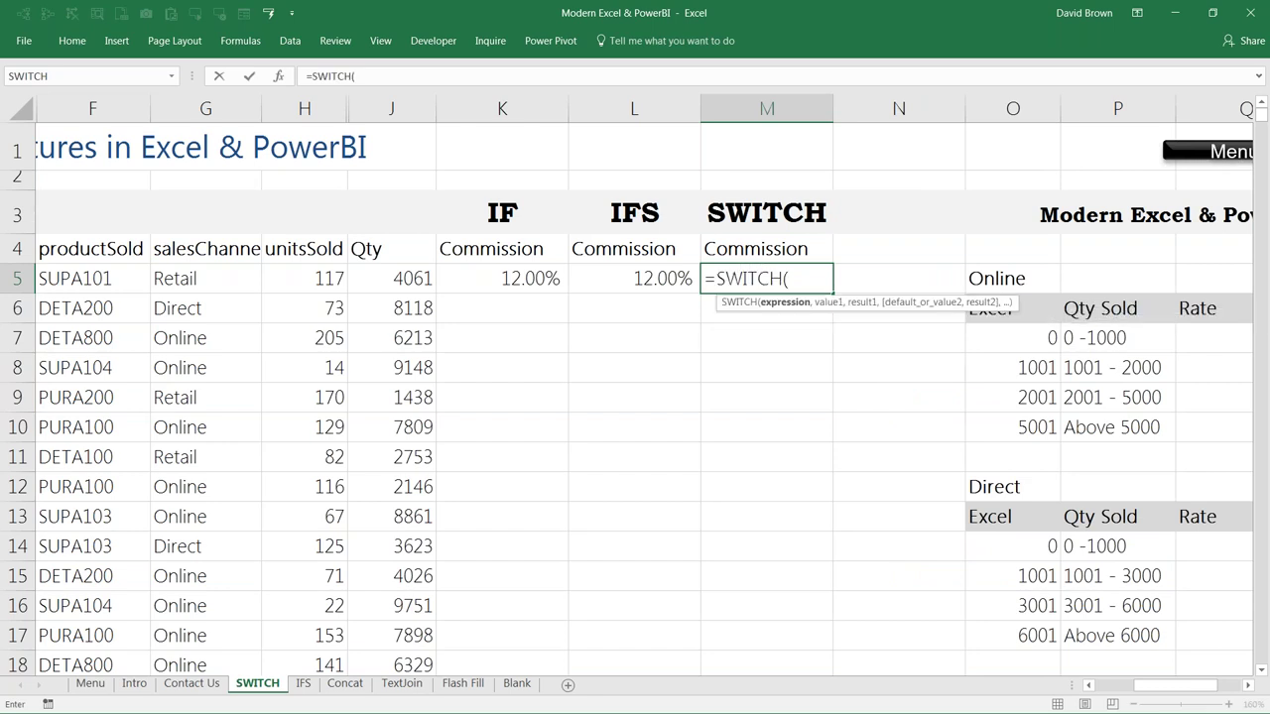
key(ctrl+Return)
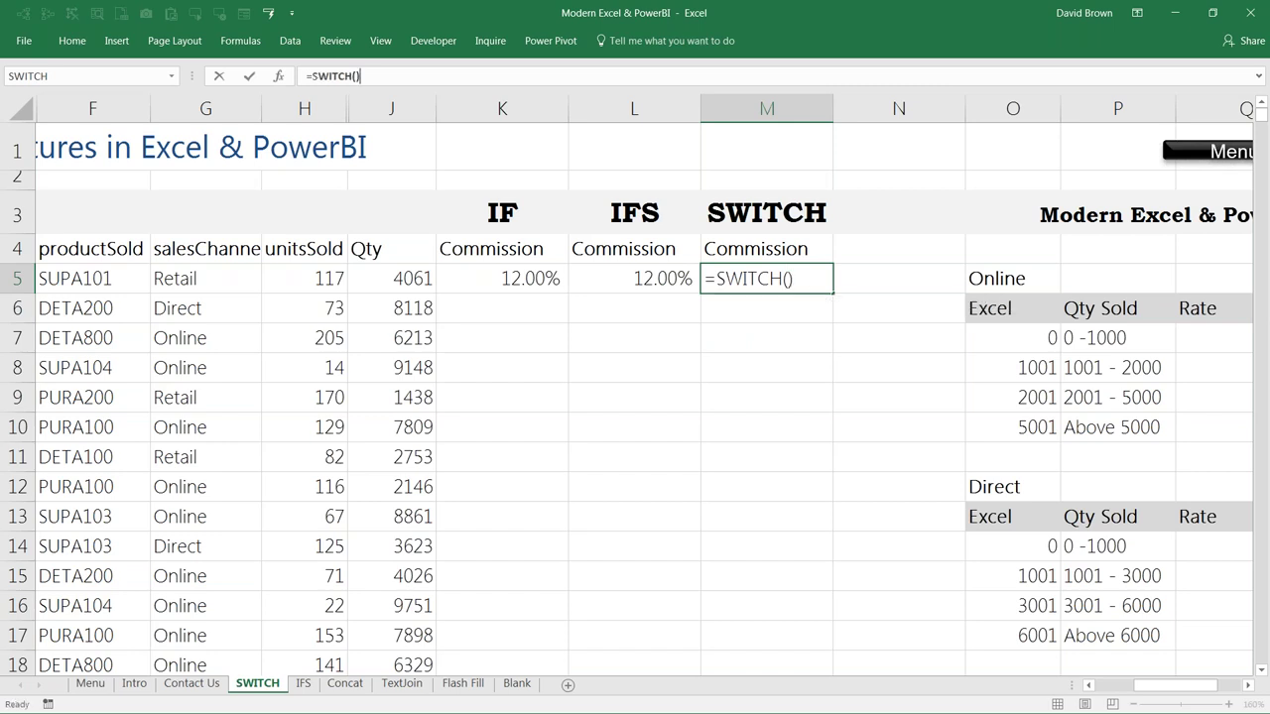
key(shift+F3)
key(Tab)
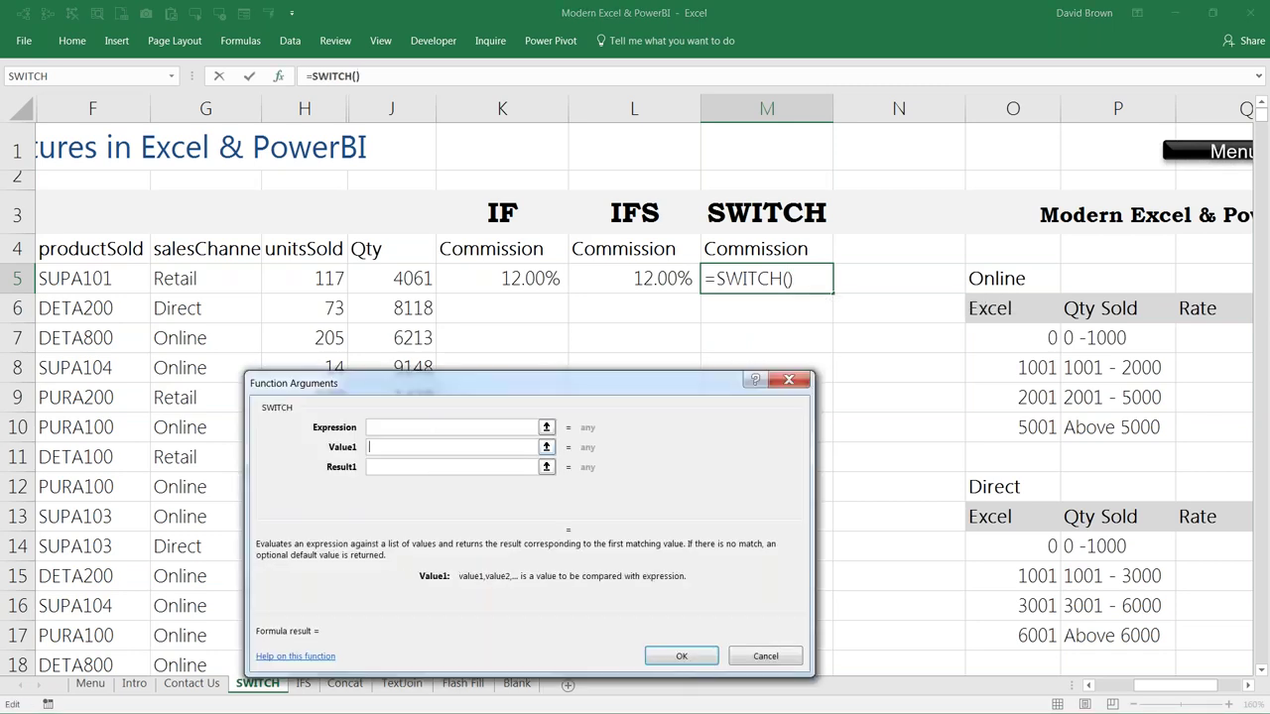
Step: Set the SWITCH Expression argument to the channel cell G5
key(Tab)
key(Tab)
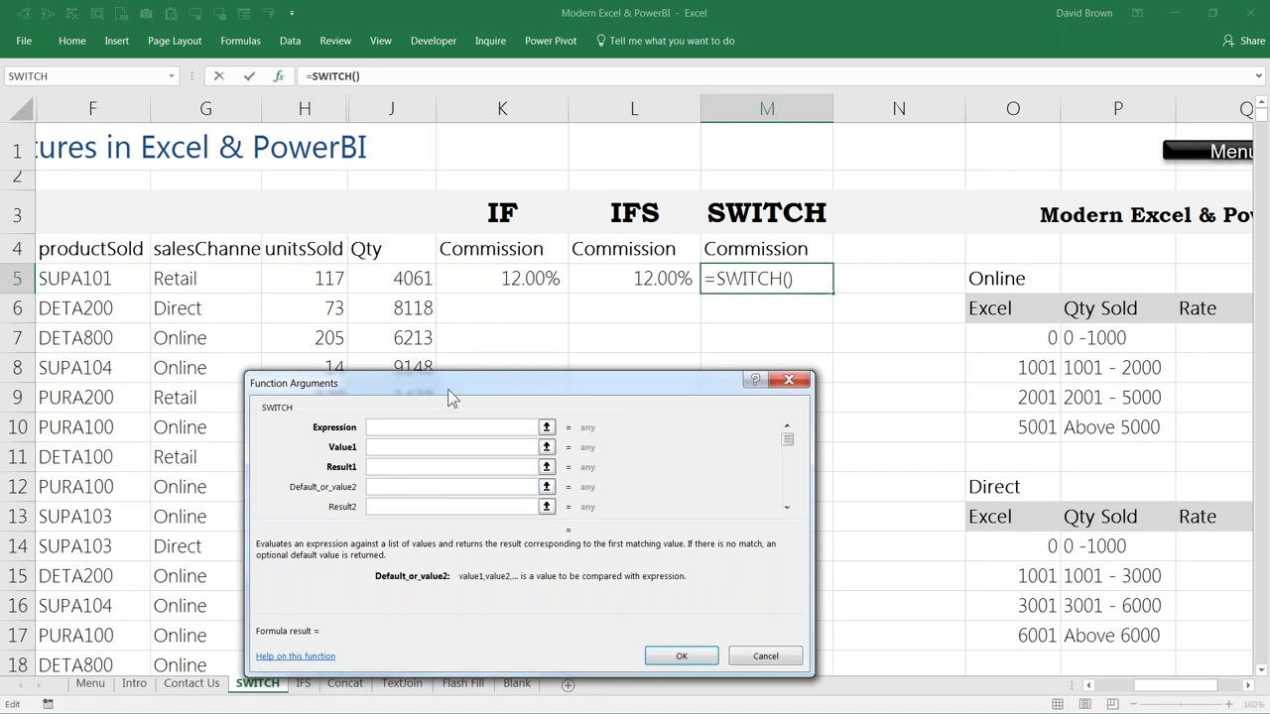
drag(447, 389, 567, 376)
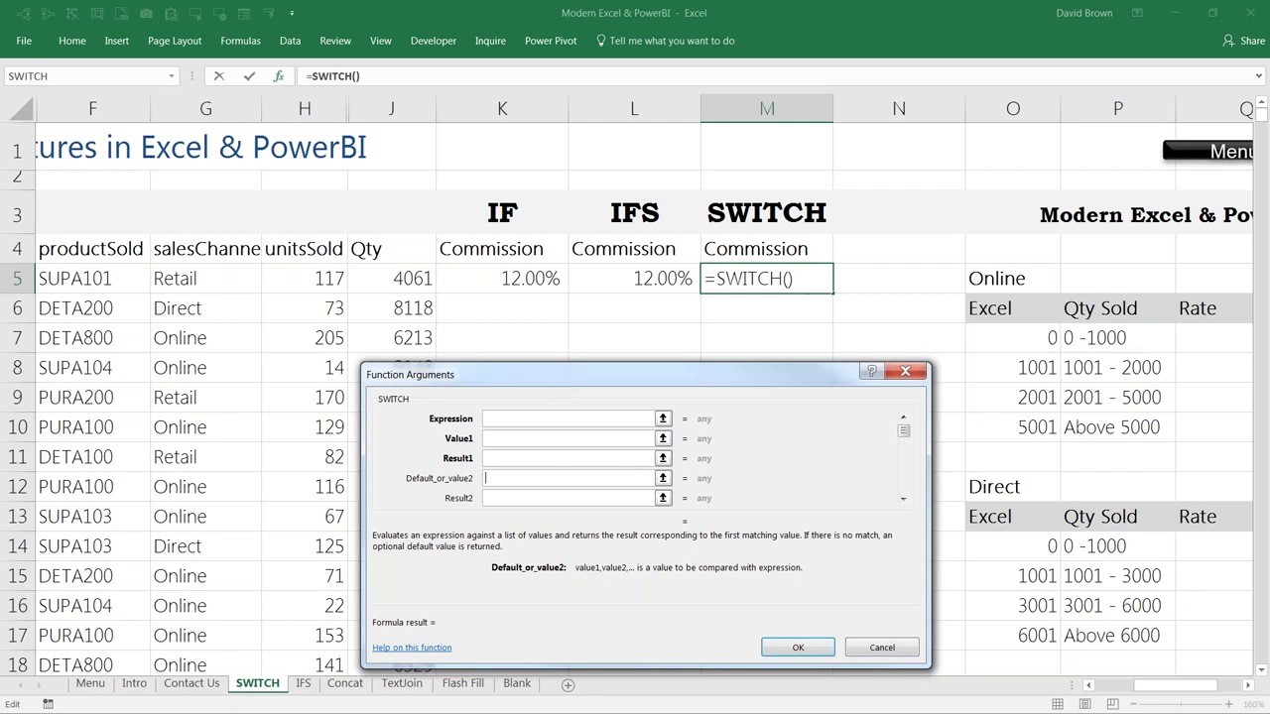
click(513, 418)
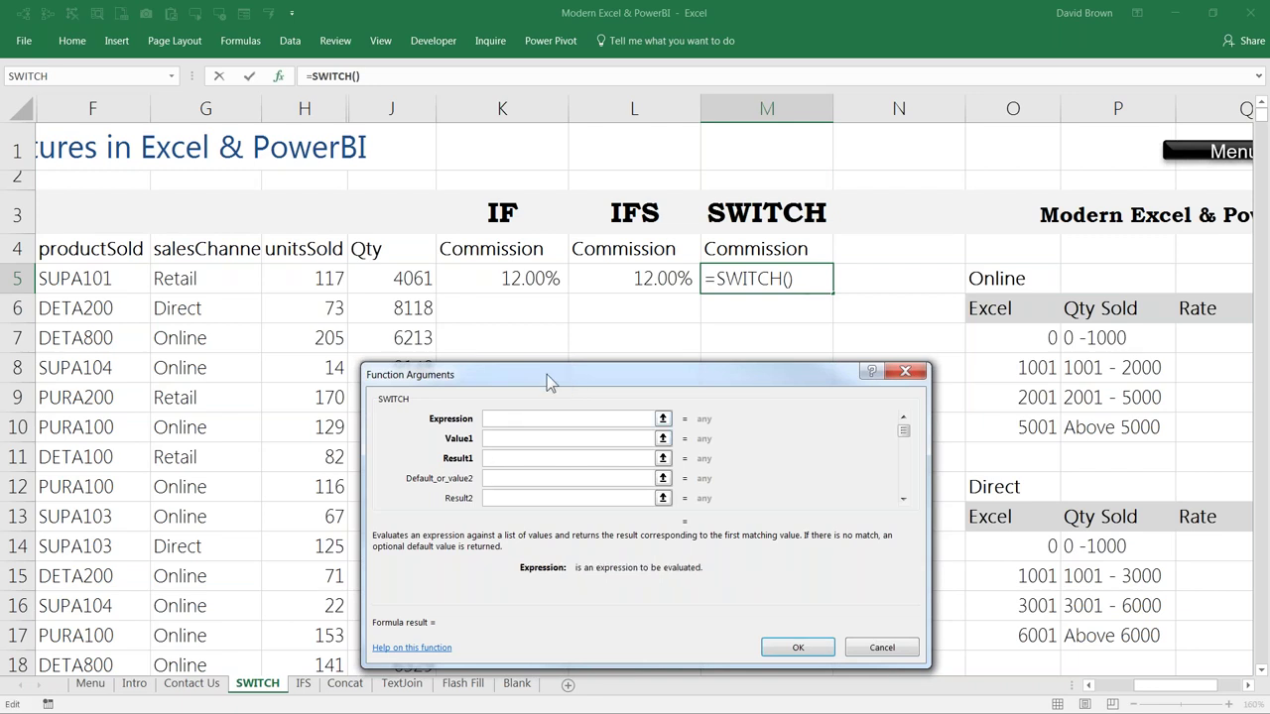
drag(550, 383, 585, 352)
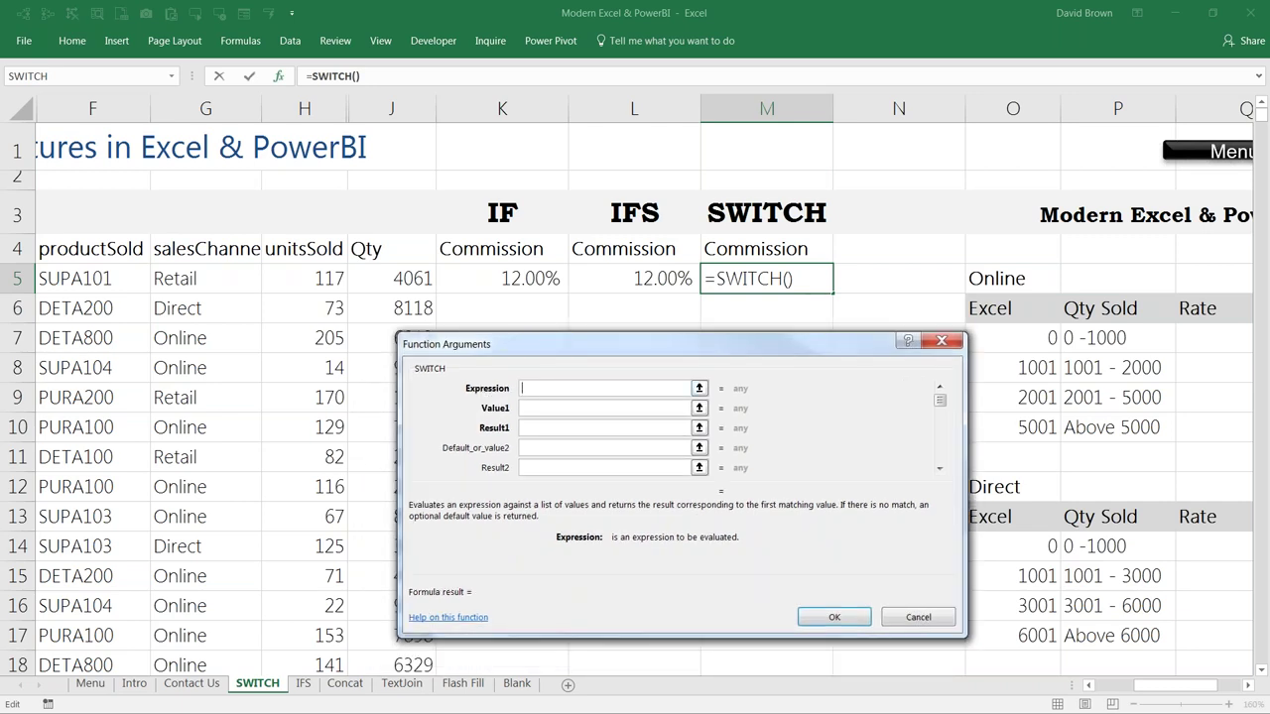
click(543, 408)
click(523, 427)
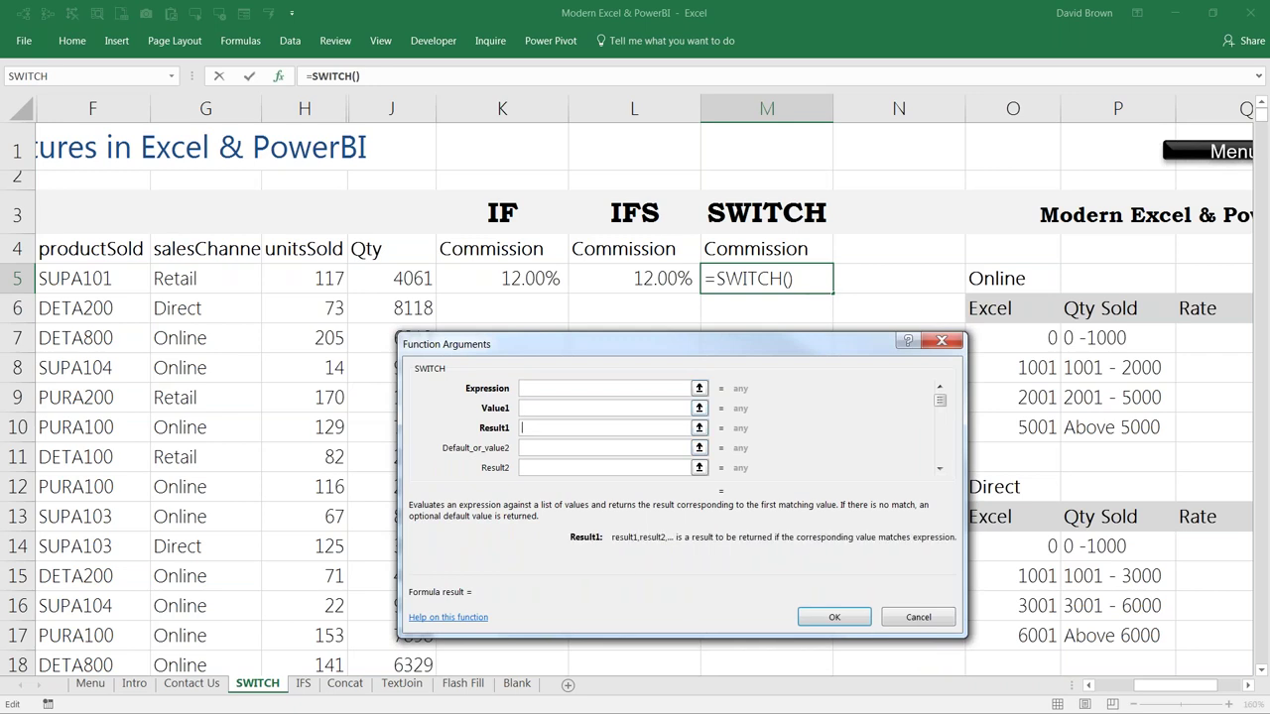
click(540, 389)
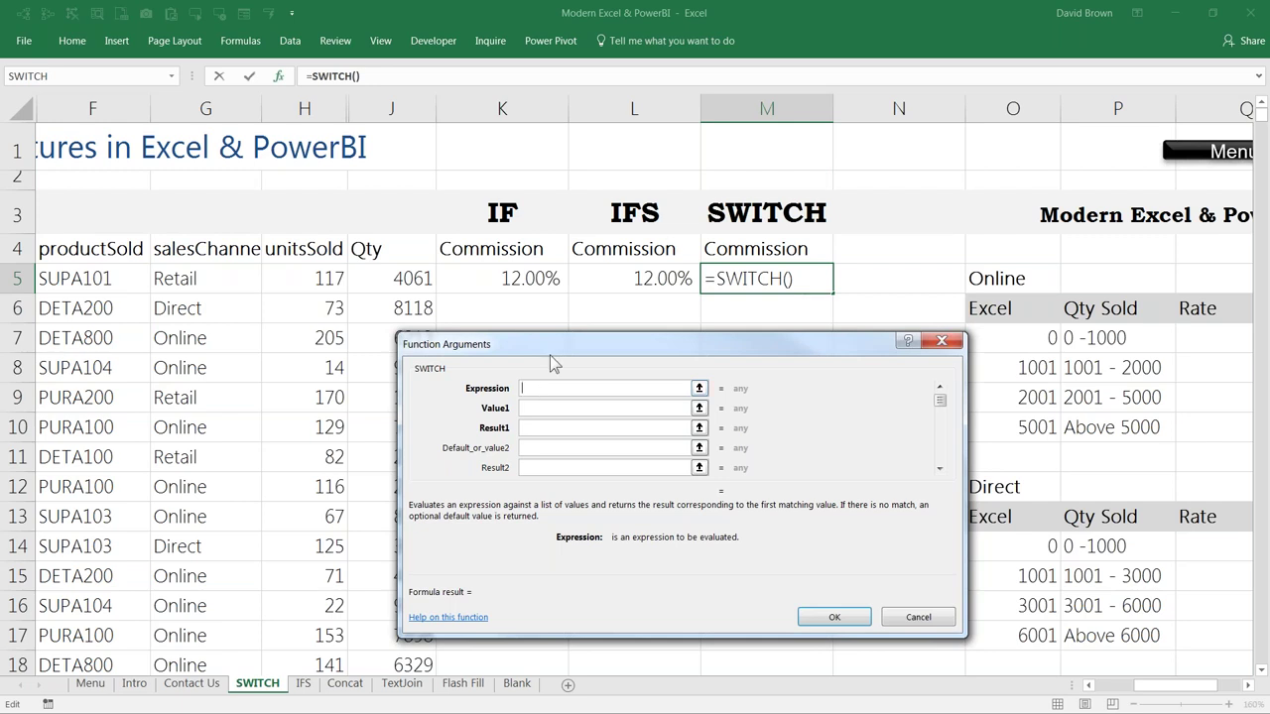
drag(555, 345, 543, 381)
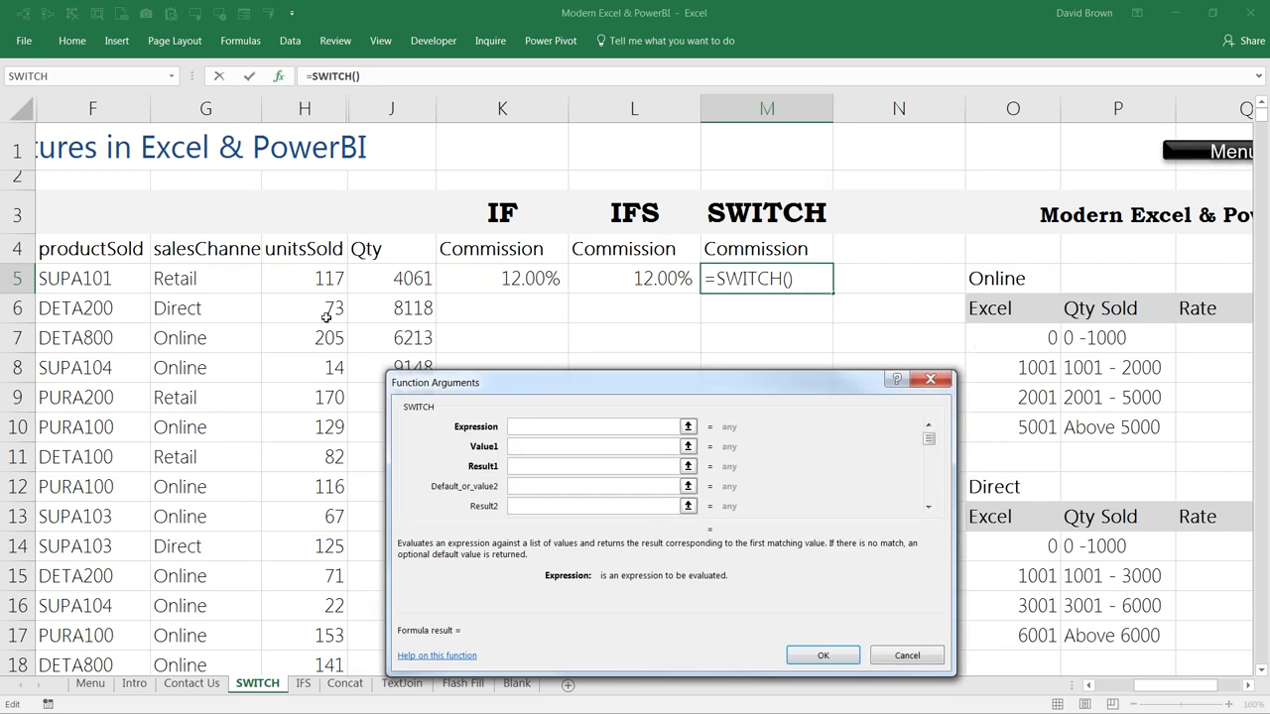
click(211, 279)
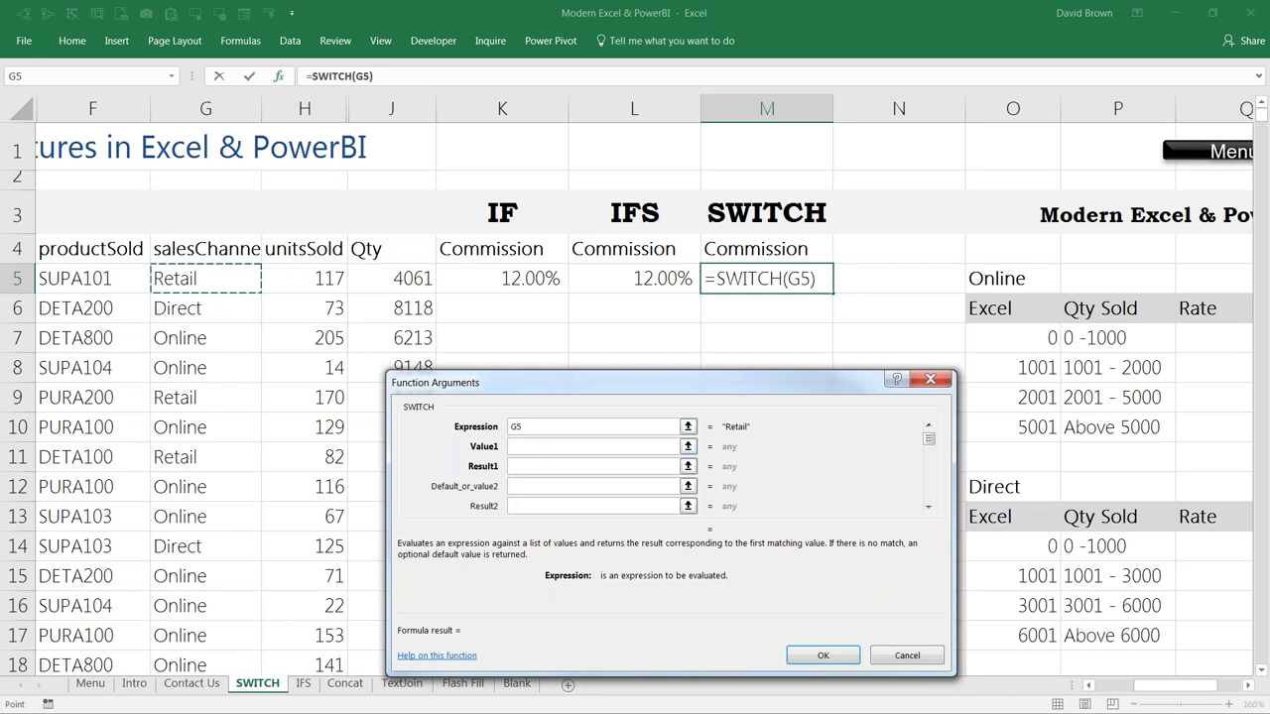
Step: Set Value1 to the Online label $O$5 and Result1 to the Online rate table $O$7:$Q$10
click(529, 449)
click(529, 470)
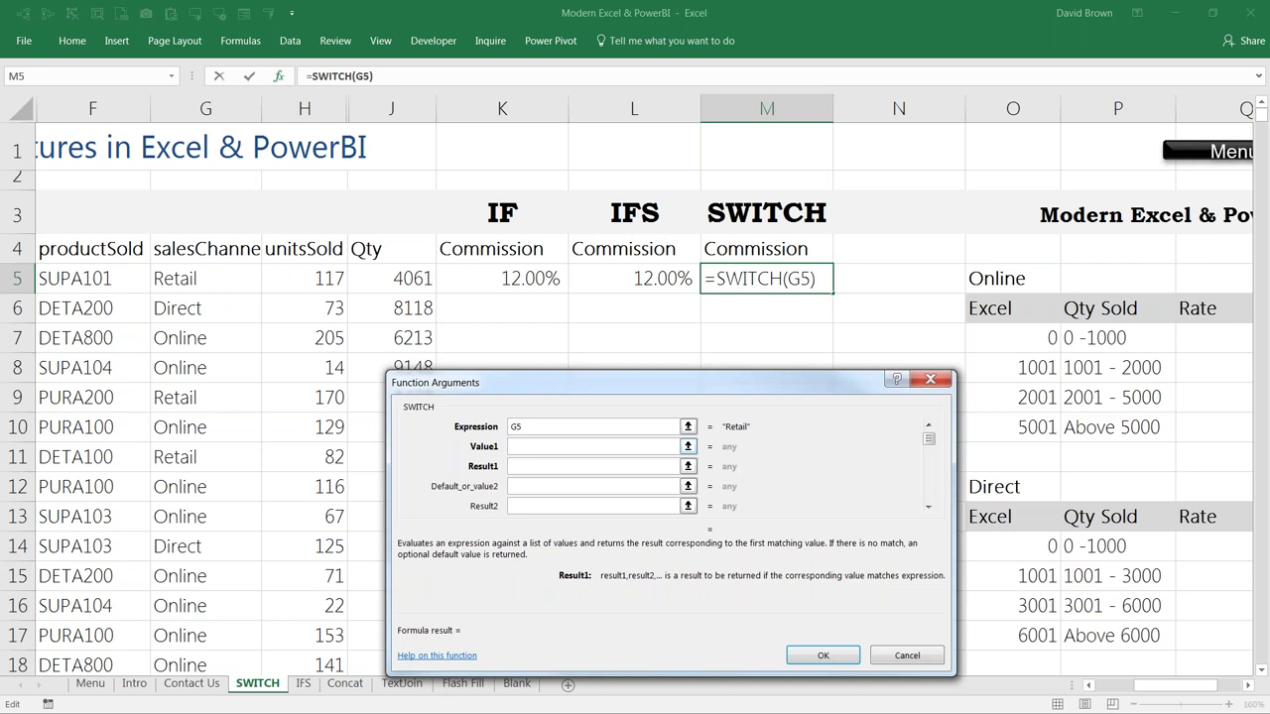
click(529, 446)
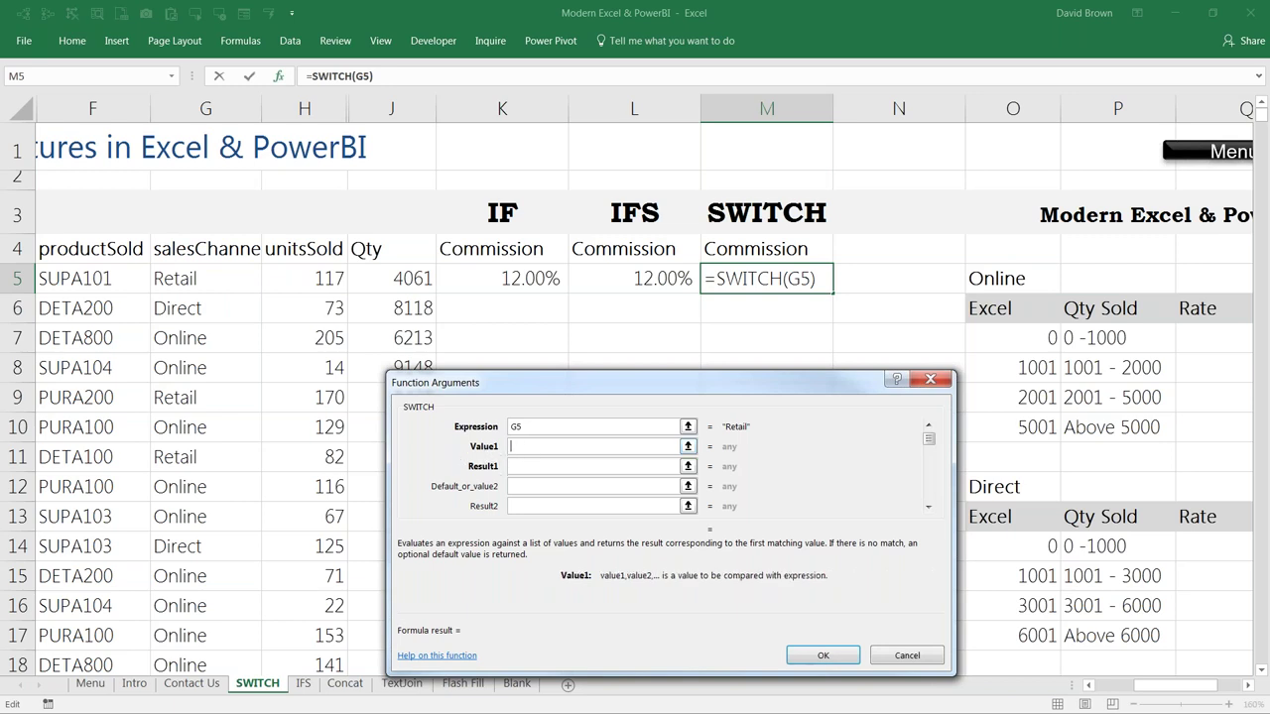
click(1011, 279)
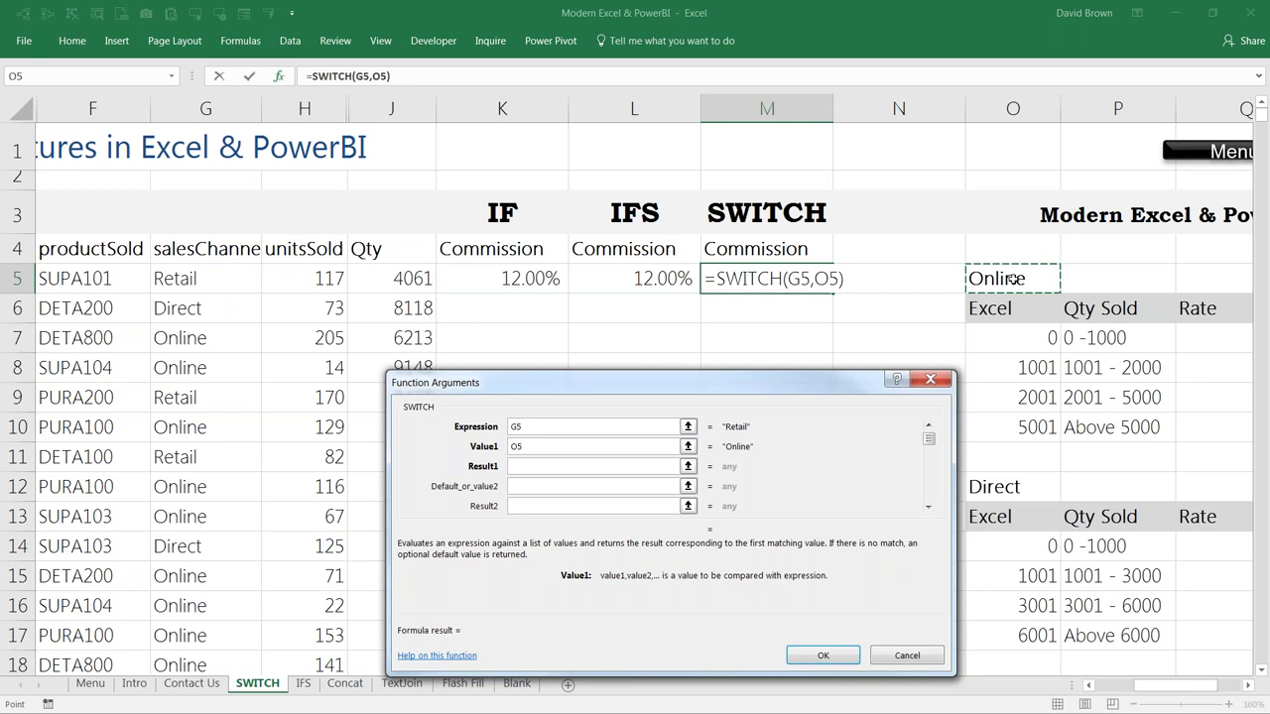
key(F4)
key(Tab)
click(1032, 342)
drag(1068, 338, 1219, 421)
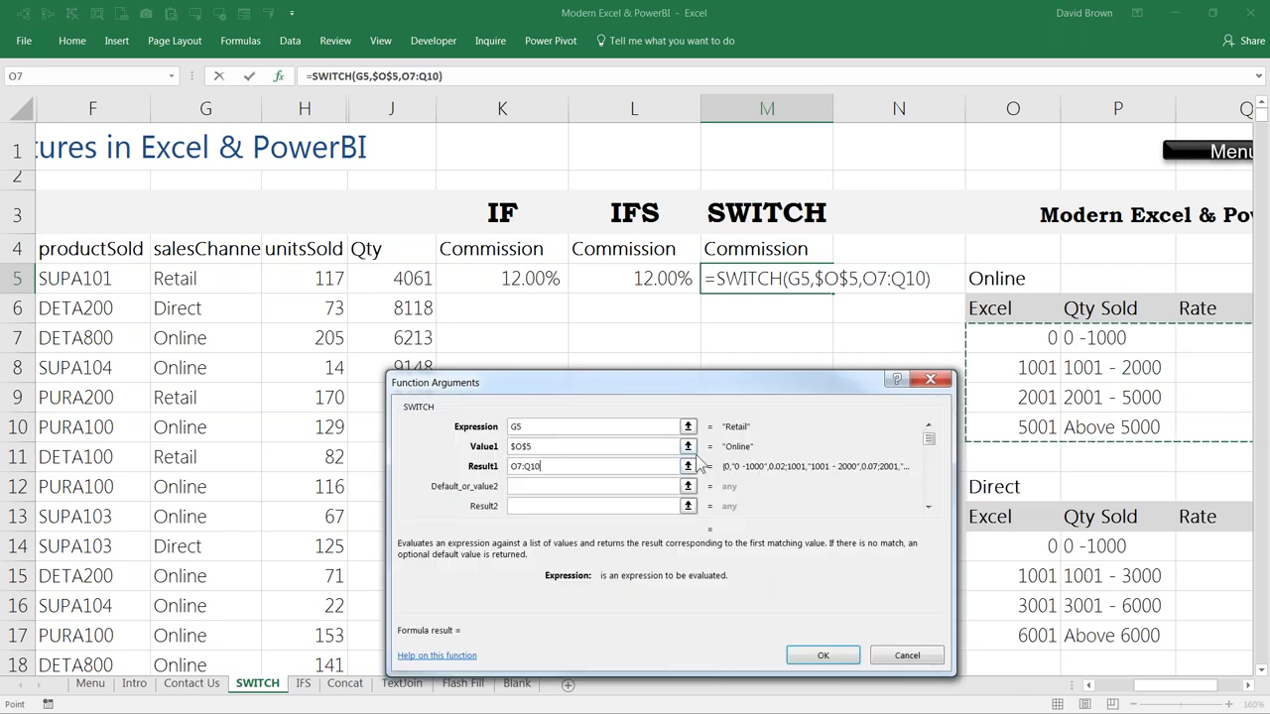
key(F4)
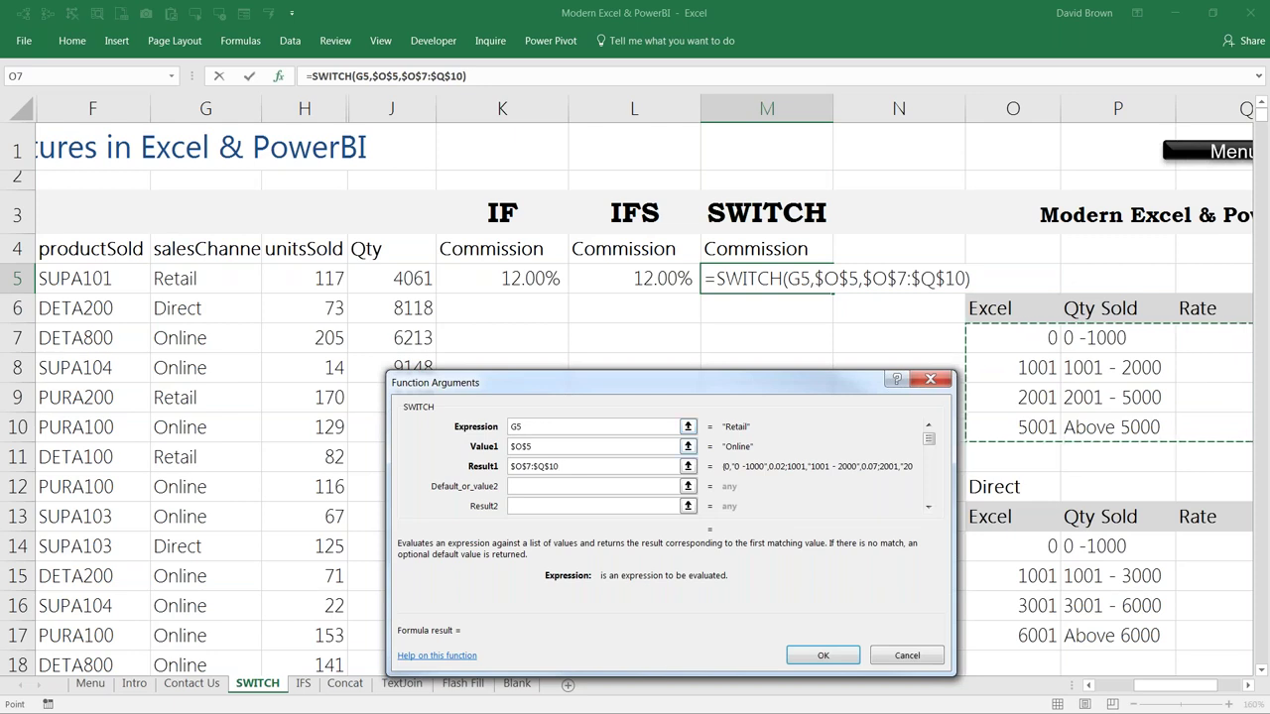
click(552, 446)
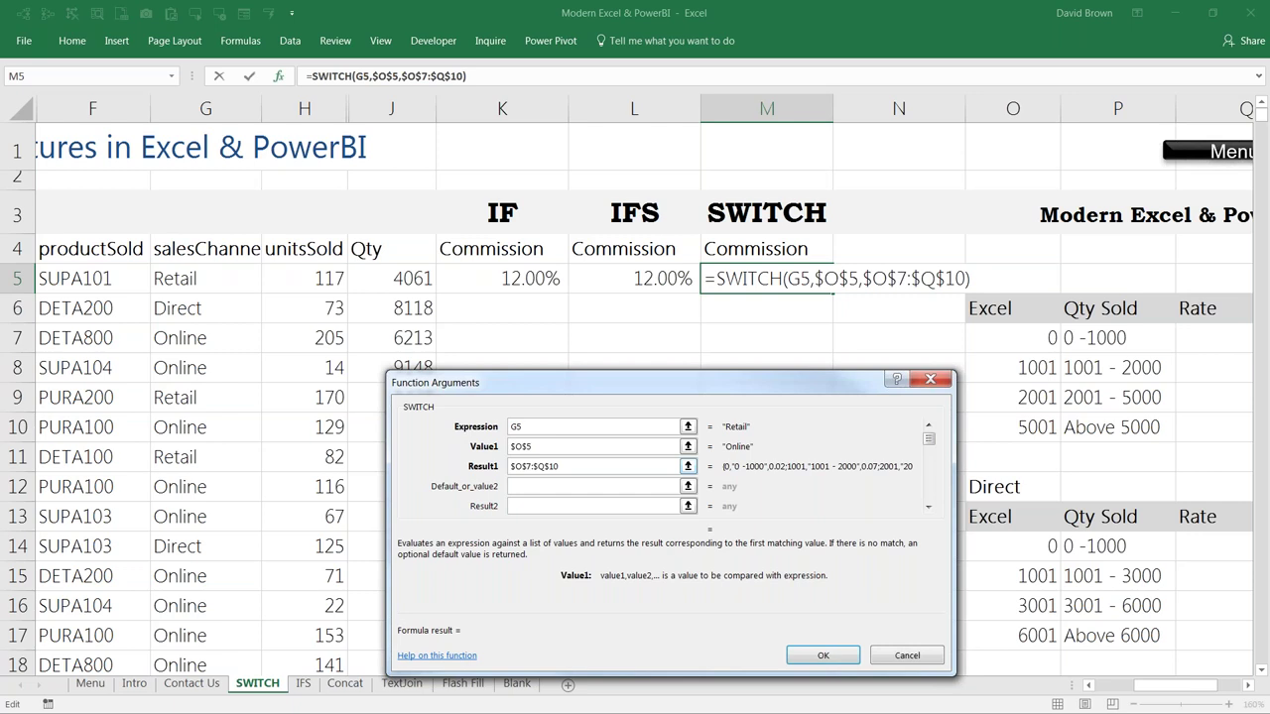
scroll(635, 298, right, 1)
click(533, 486)
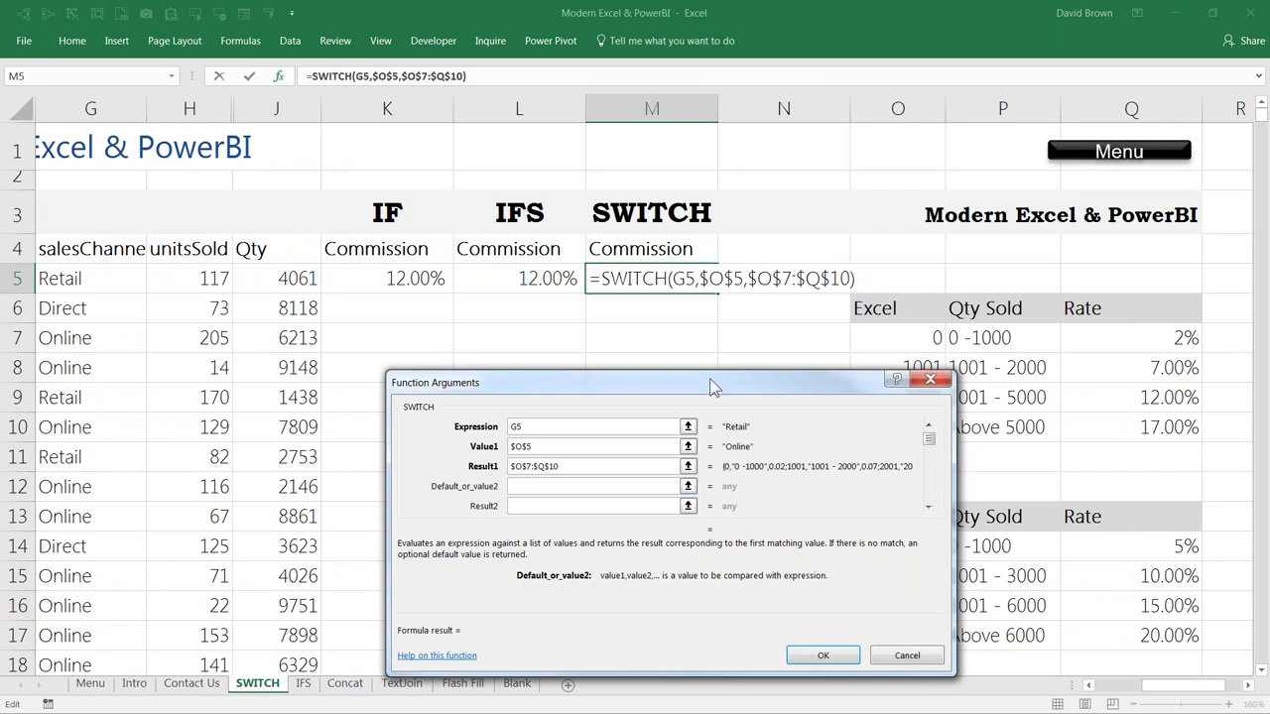
Step: Add the Direct label $O$12 as the second value, returning the Direct table $O$14:$Q$17
drag(710, 378, 478, 359)
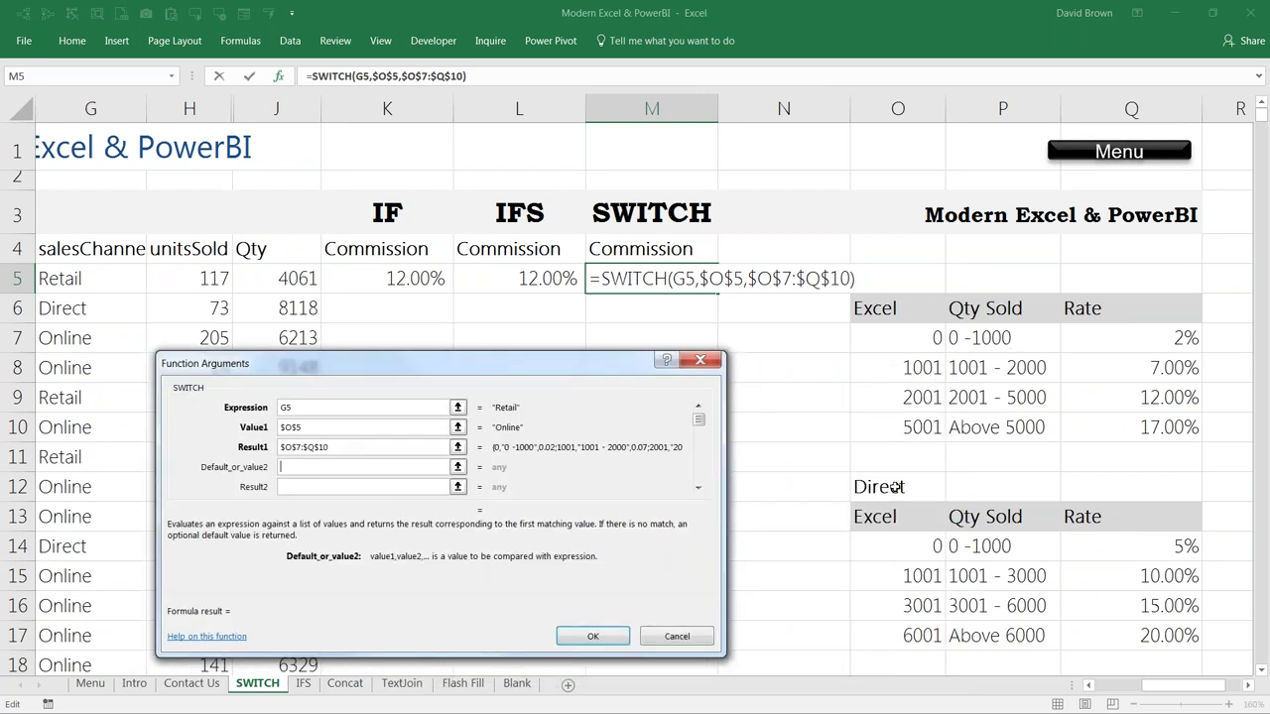
click(895, 487)
key(F4)
key(Tab)
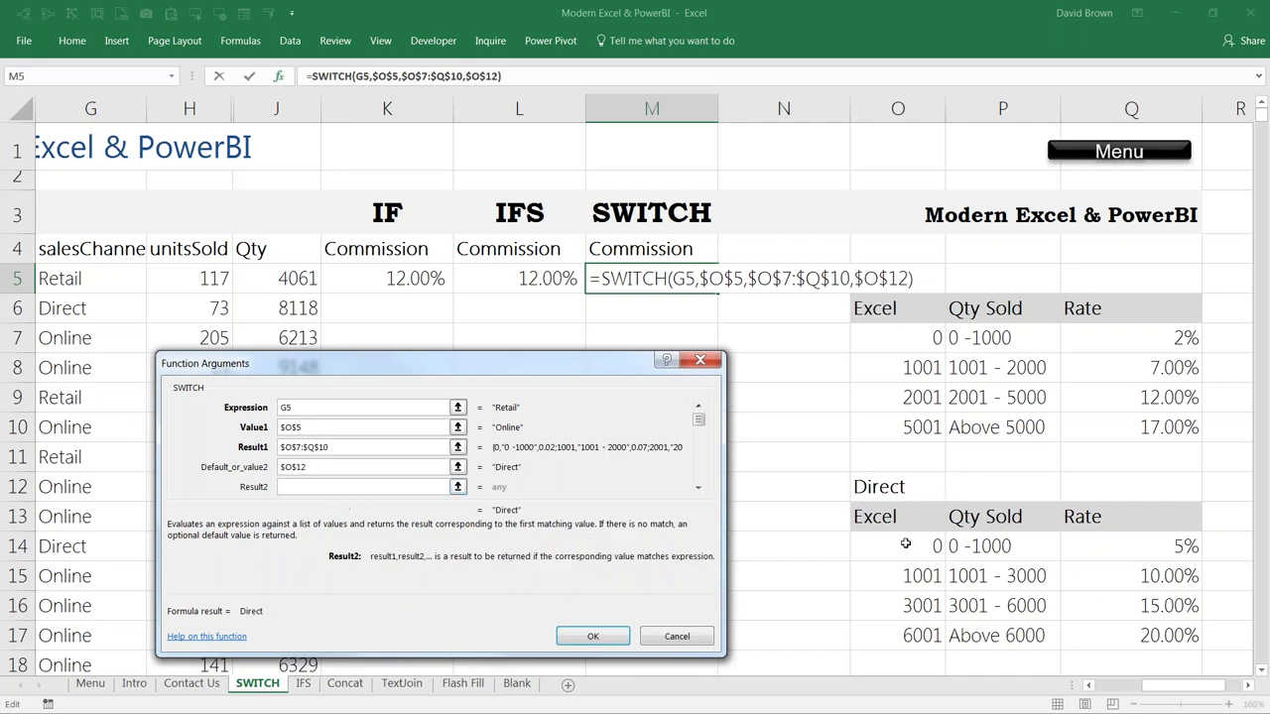
click(904, 544)
drag(972, 565, 1069, 620)
key(F4)
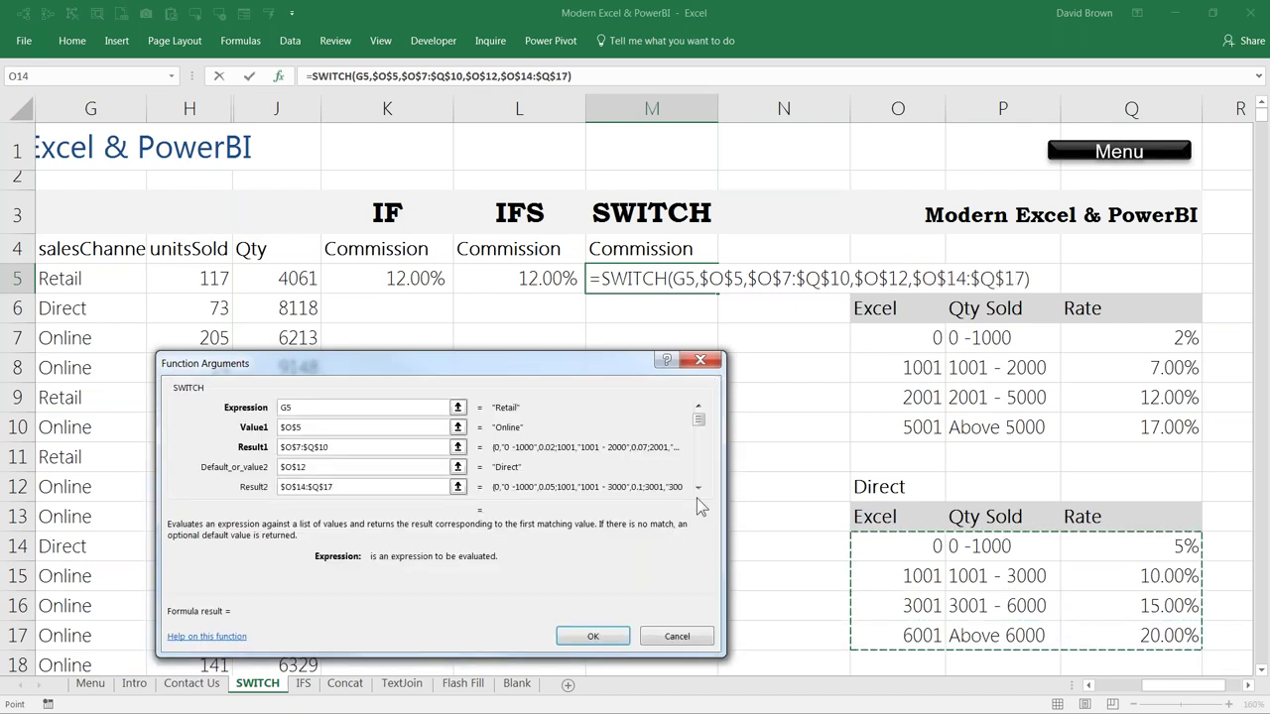
key(Tab)
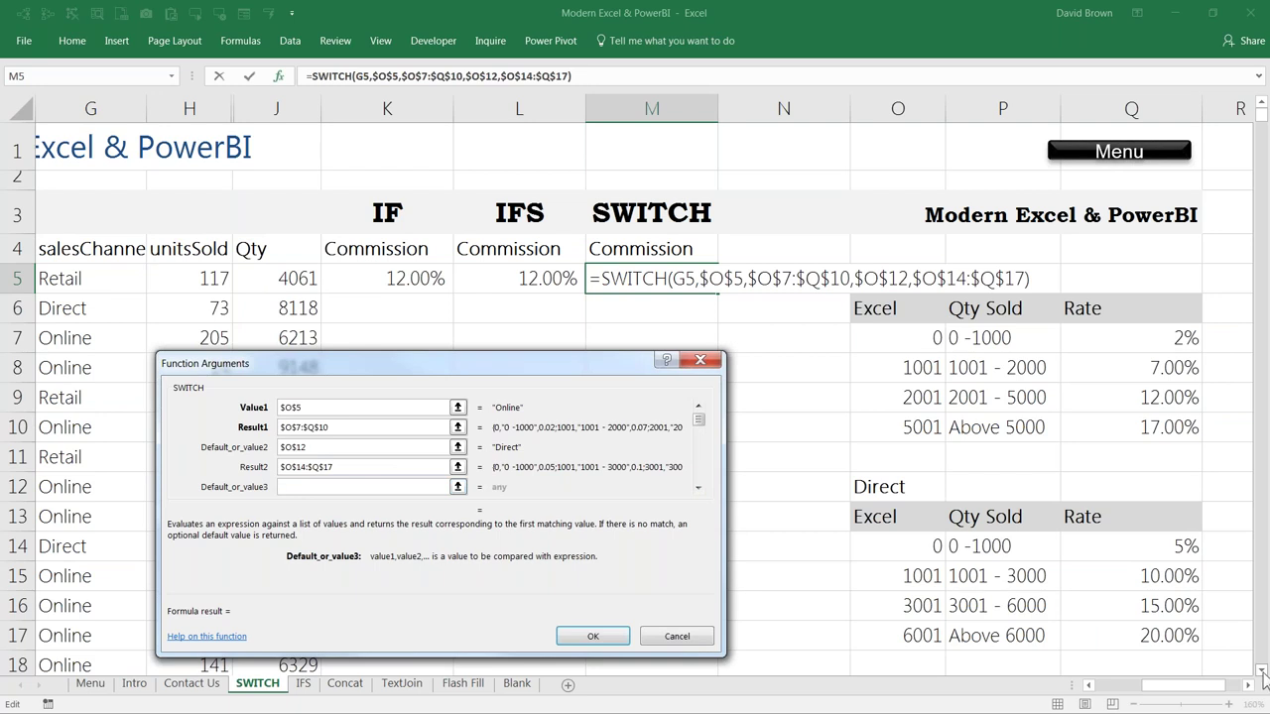
Step: Use the Retail table $O$21:$Q$24 as the default result and confirm the SWITCH formula
click(1262, 671)
click(1262, 672)
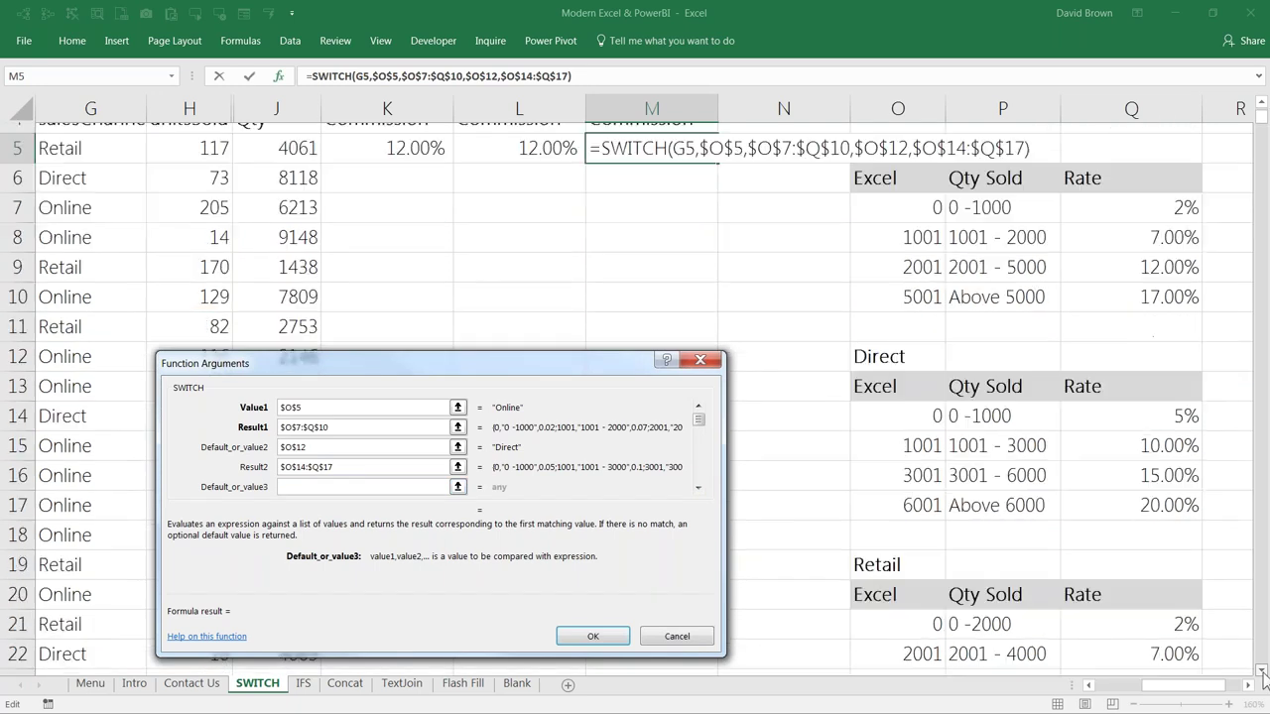
click(1262, 672)
drag(893, 523, 1091, 603)
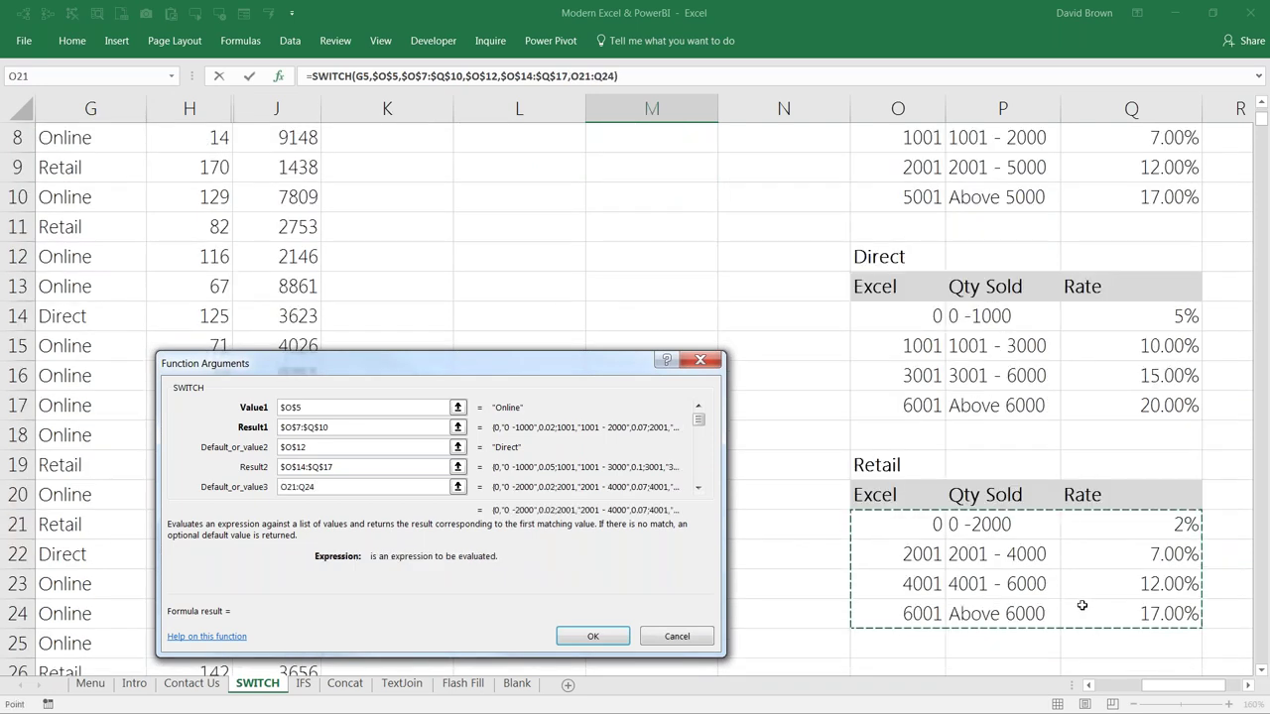
key(F4)
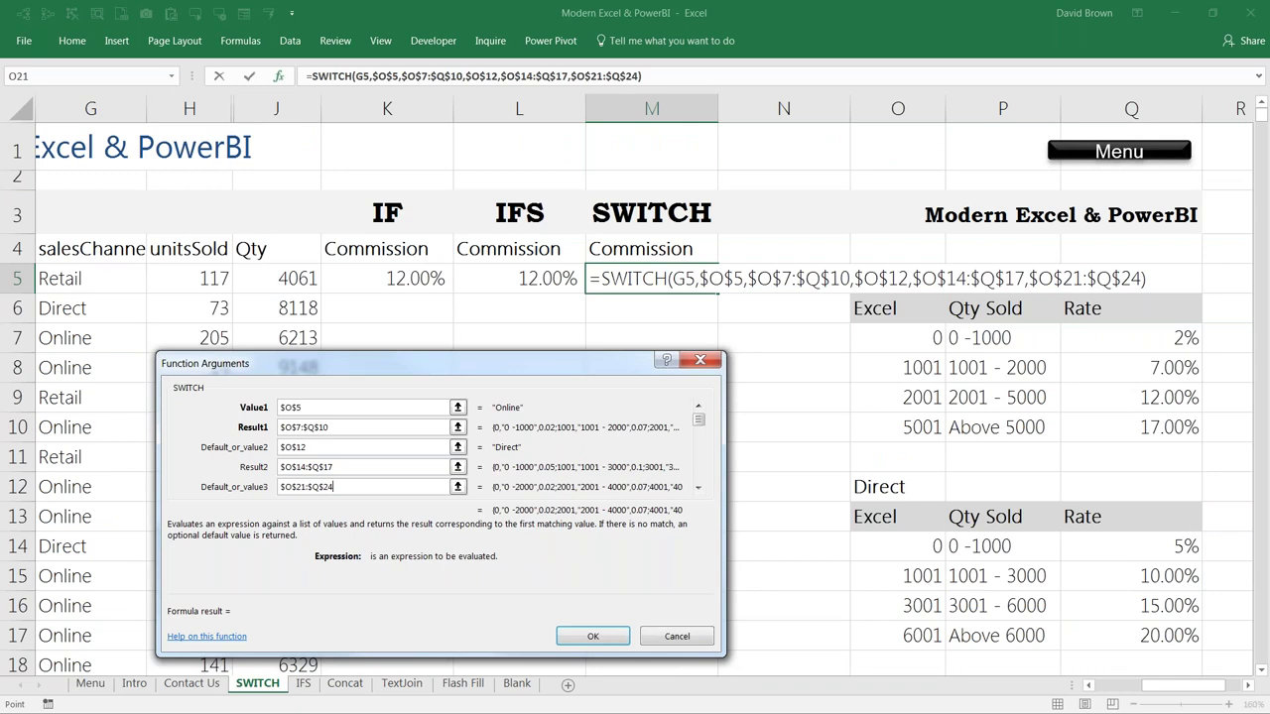
click(581, 640)
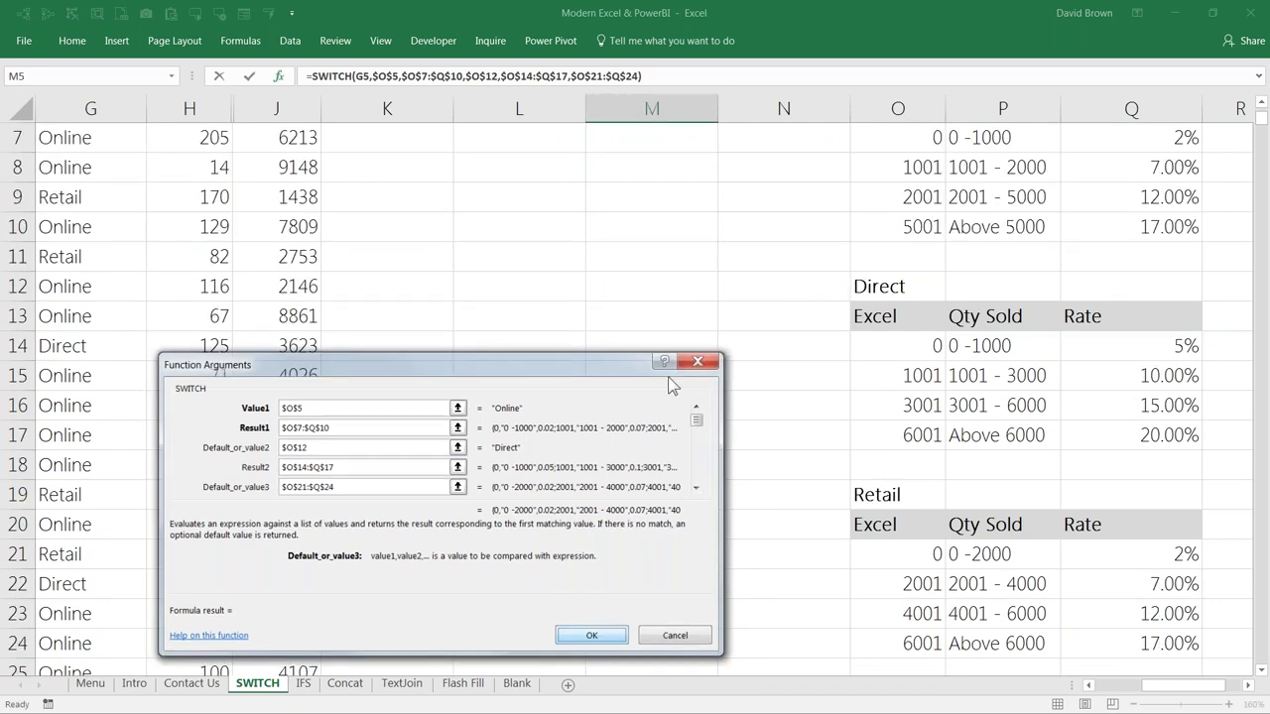
key(Return)
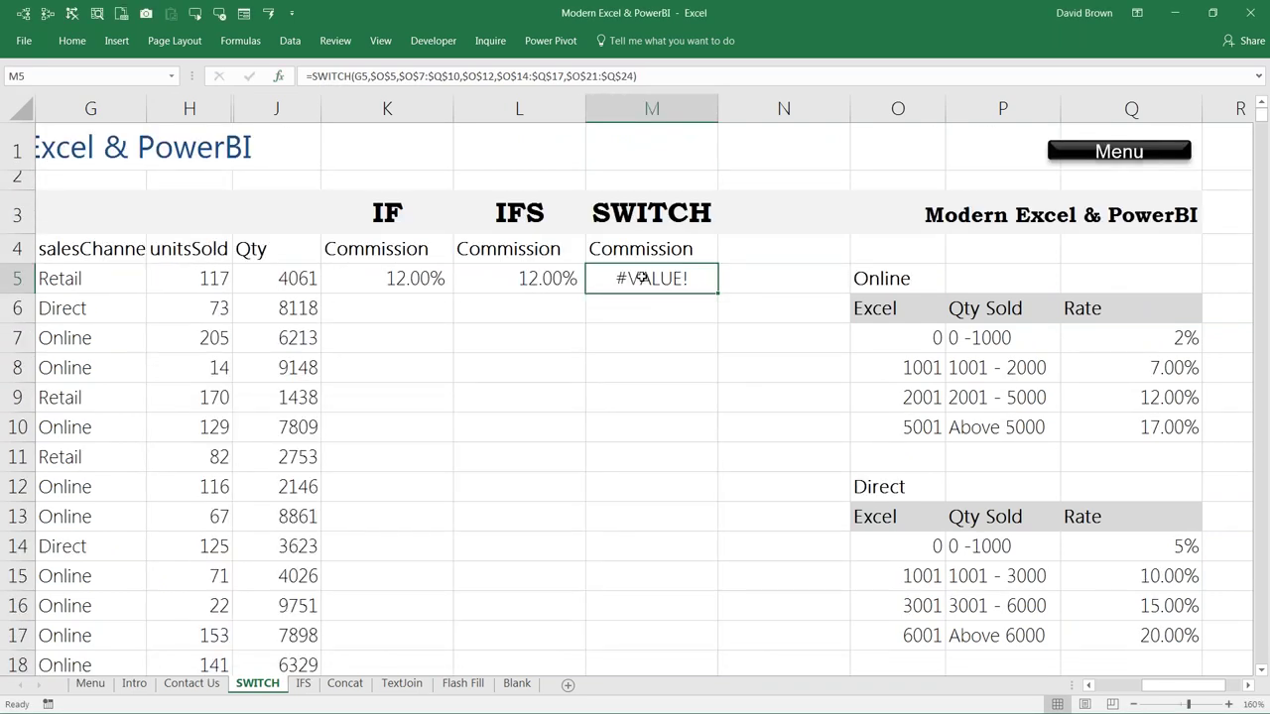
double_click(641, 279)
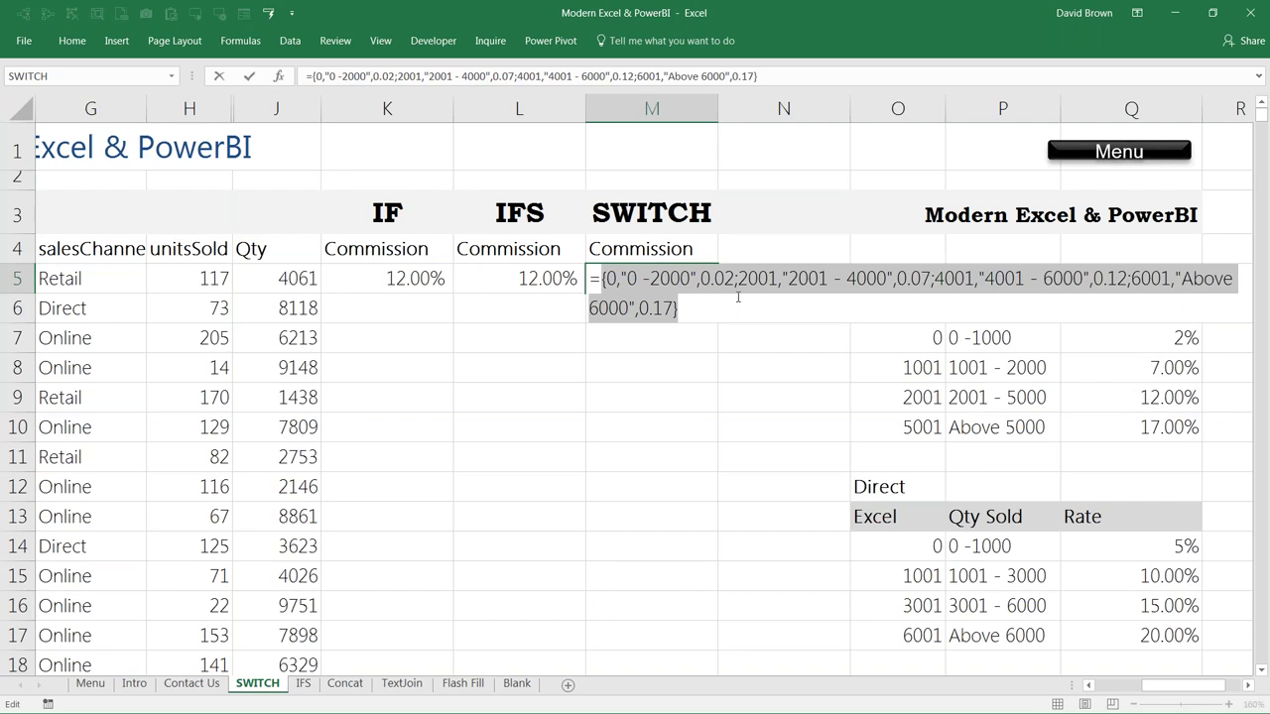
key(Escape)
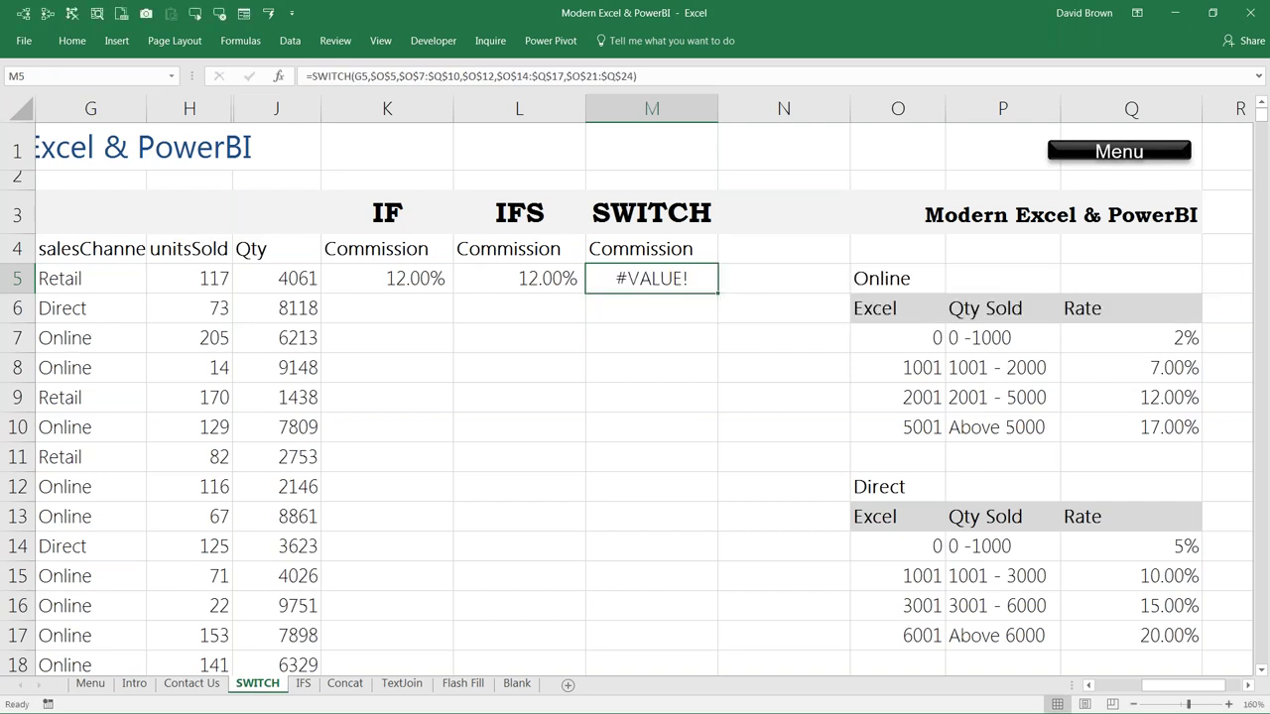
key(alt+Tab)
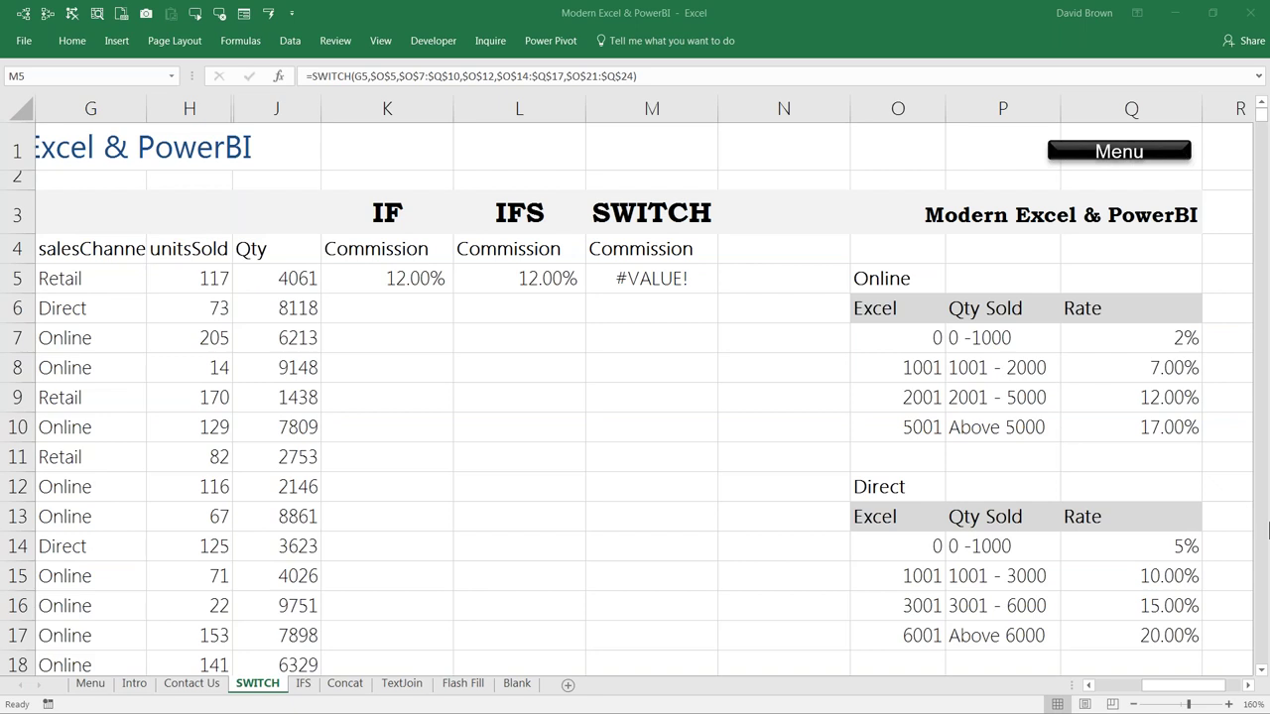
click(650, 277)
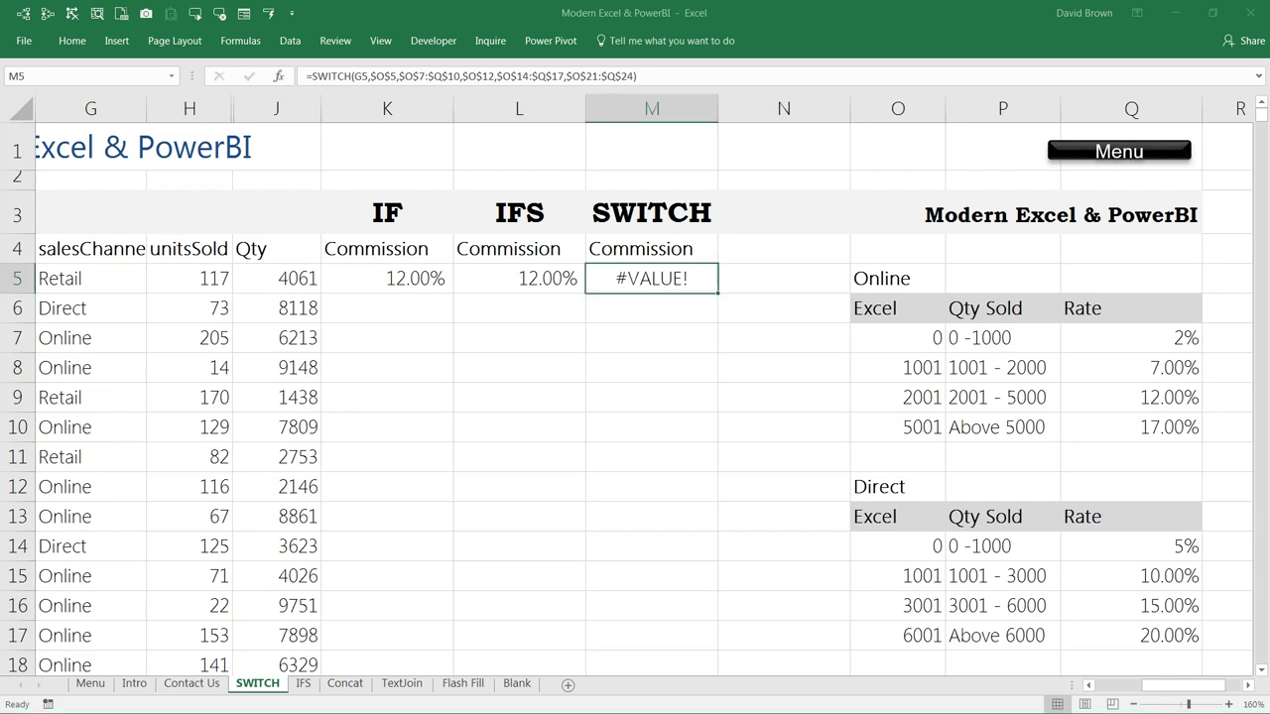
Step: Insert VLOOKUP( before SWITCH in M5's formula and add a comma after it
double_click(650, 277)
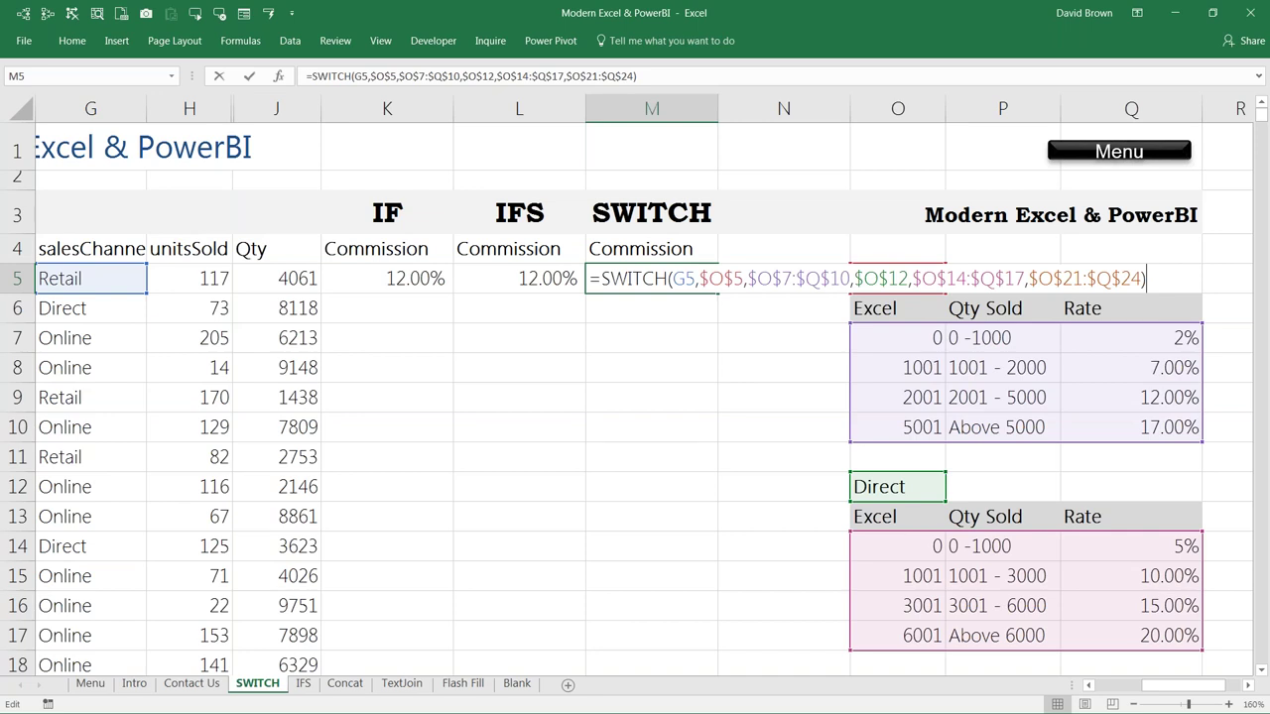
key(Left)
key(Left)
key(Left)
key(Left)
key(Left)
key(Left)
key(Left)
key(Left)
key(Left)
key(Left)
key(Left)
key(Left)
key(Left)
key(Left)
key(Left)
key(Left)
key(Left)
key(Left)
key(Left)
key(Left)
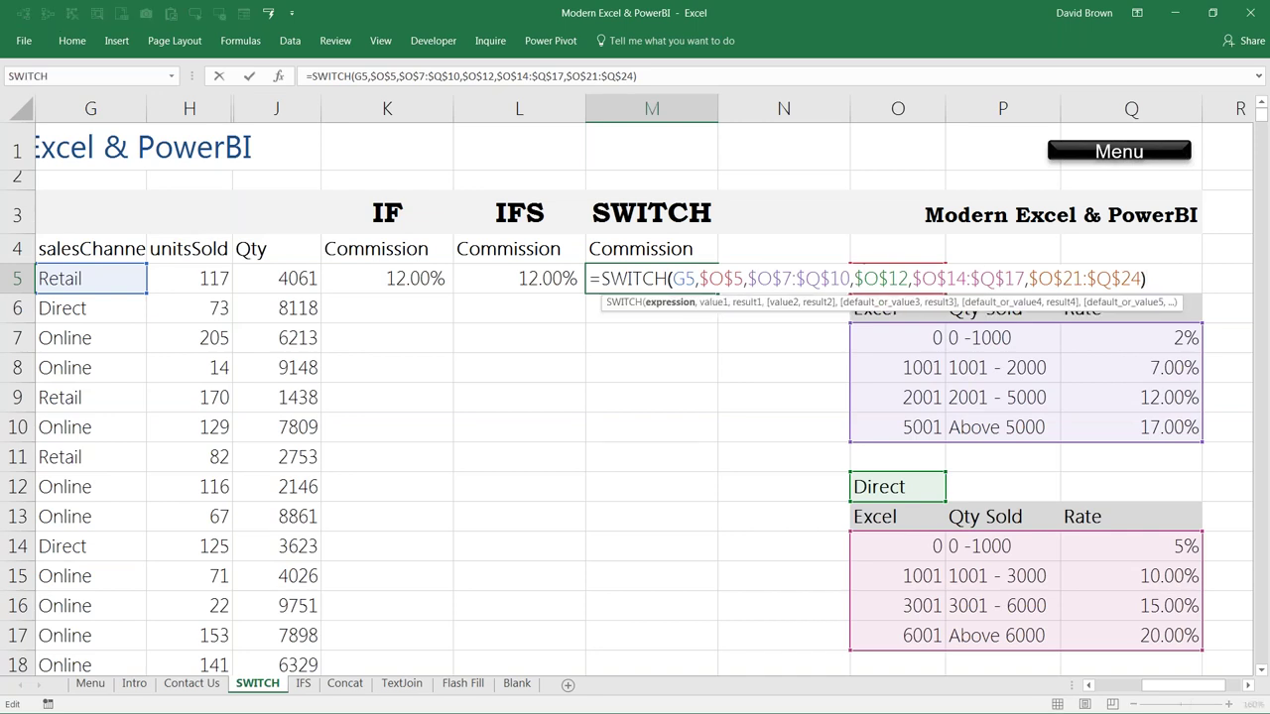
key(Left)
key(Left)
key(Left)
key(Left)
key(Left)
key(Left)
key(Left)
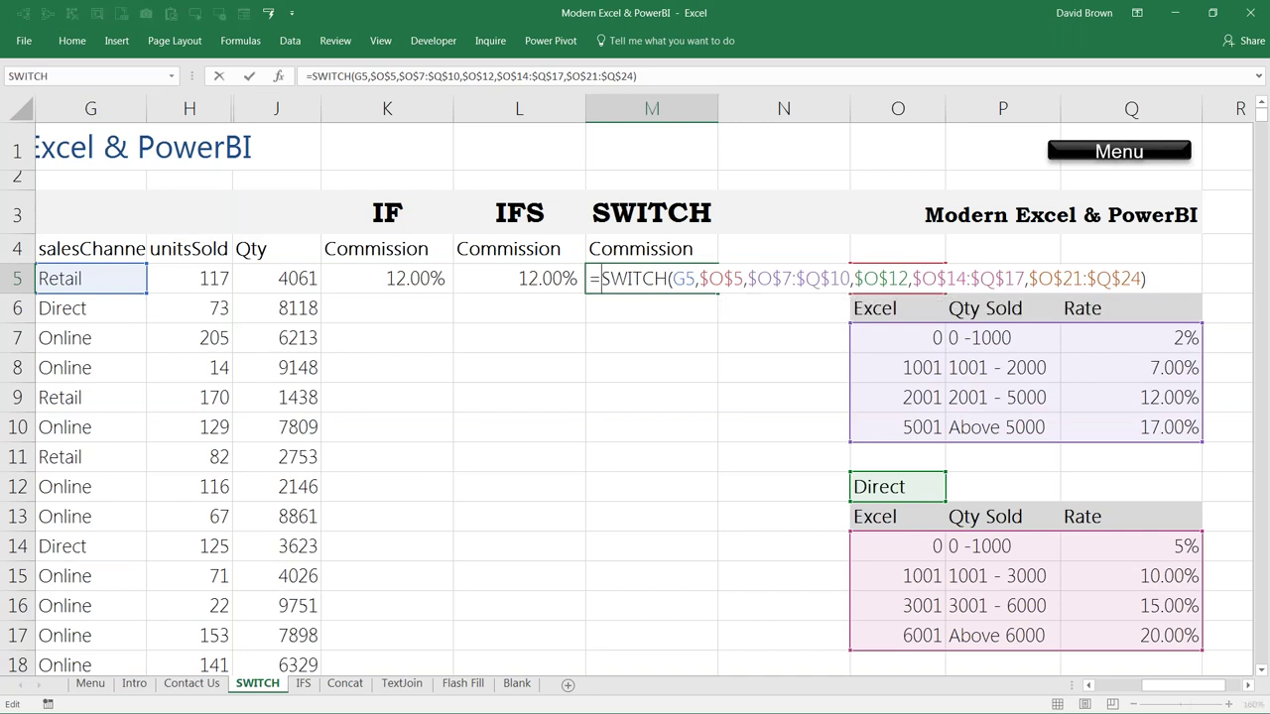
text(vlo)
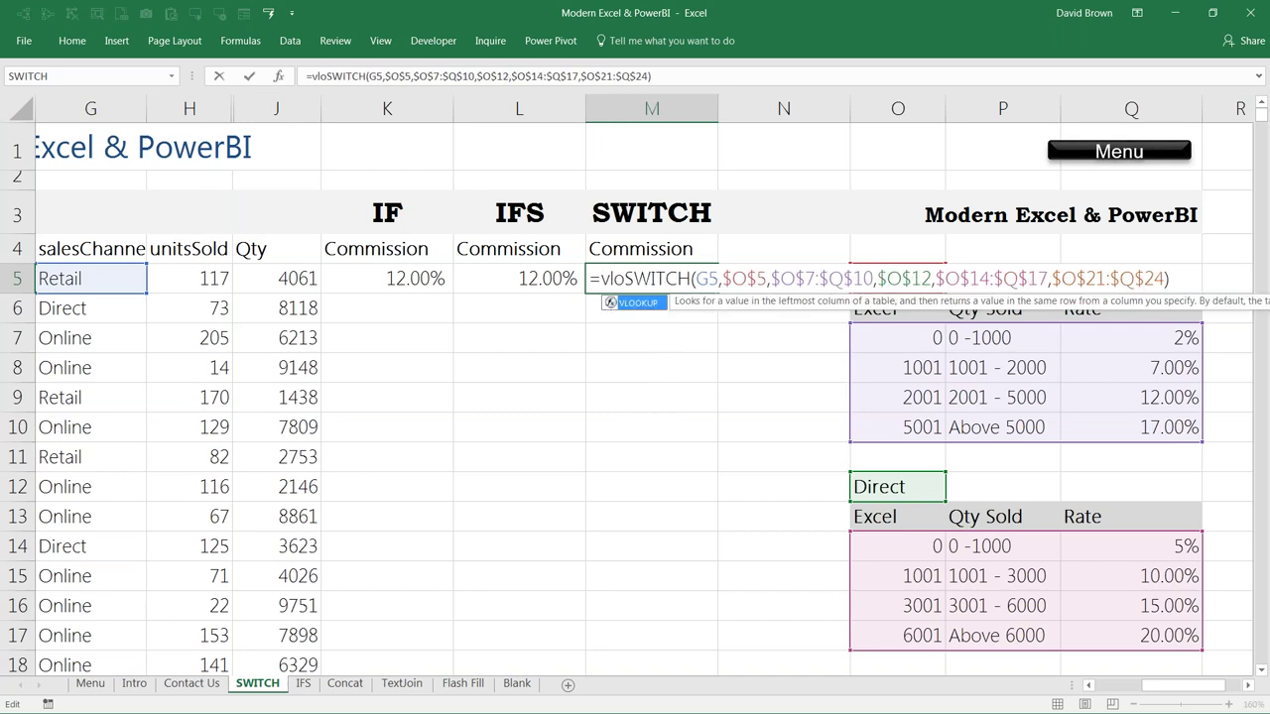
key(Tab)
key(Right)
key(Right)
key(Right)
key(Right)
key(Right)
key(Right)
key(Right)
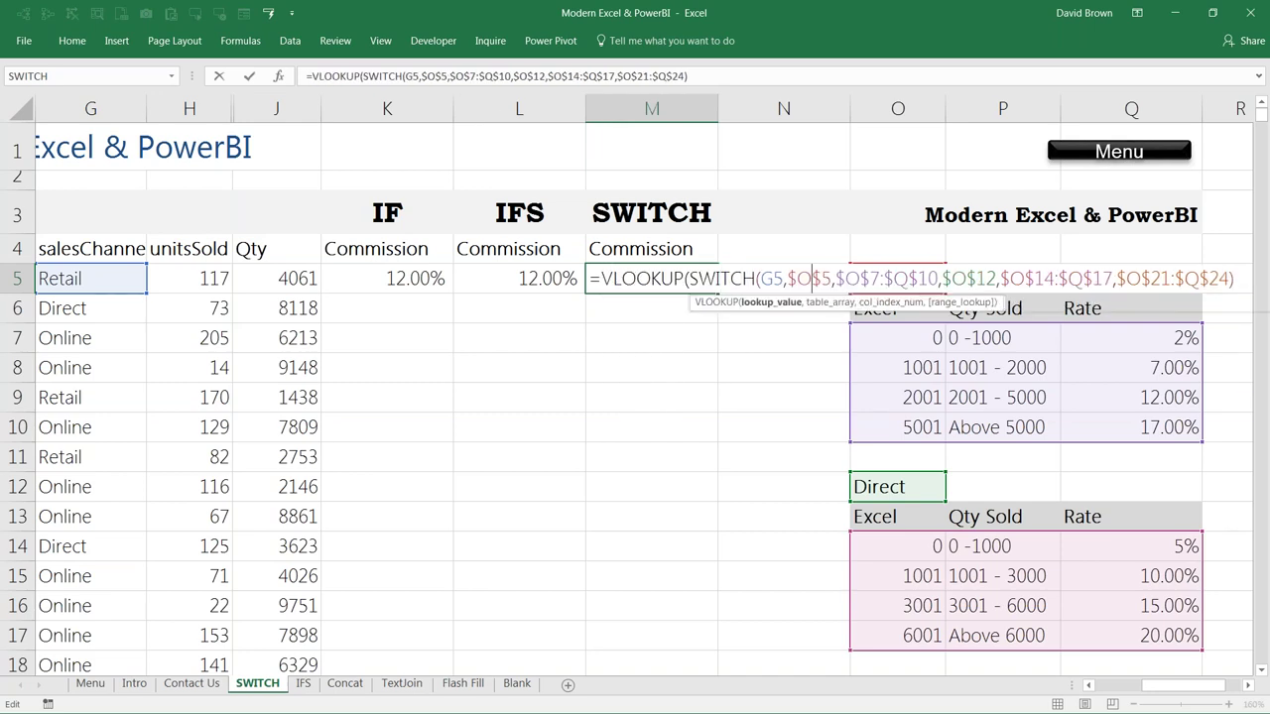
key(Left)
key(Left)
key(Left)
key(Left)
key(Left)
key(Left)
key(Left)
key(End)
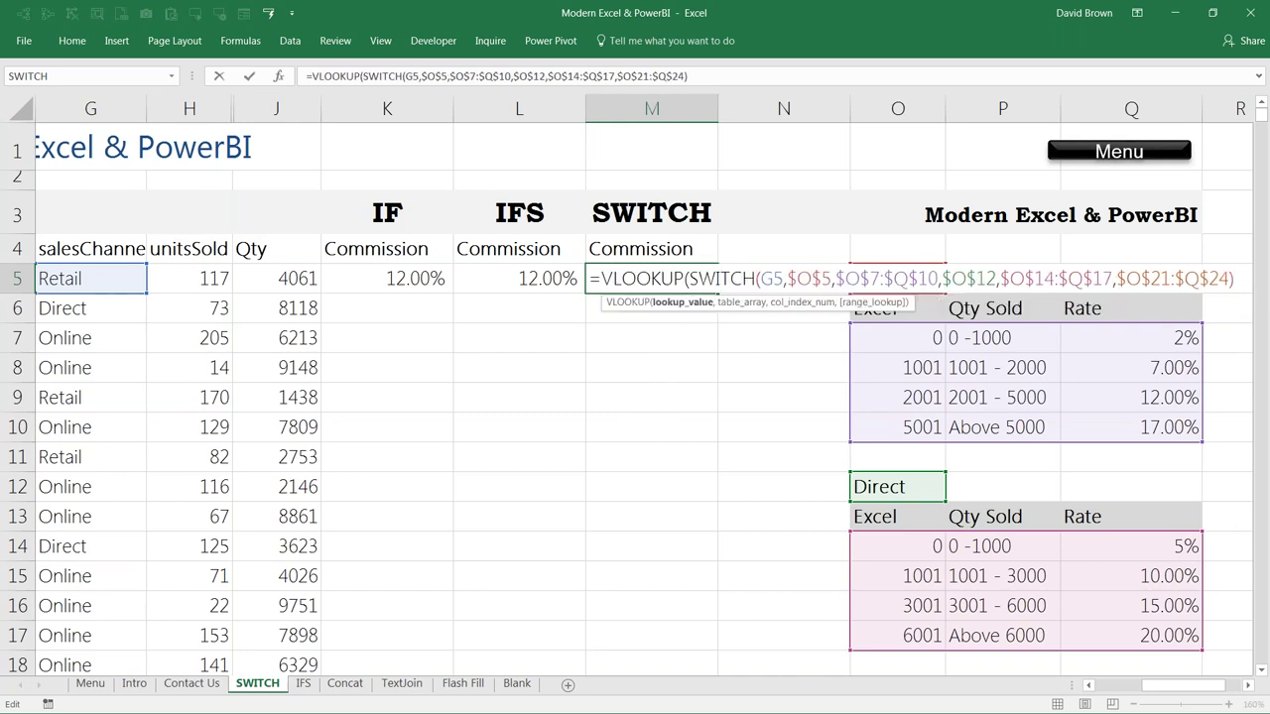
text(,)
Step: Add J5 as the lookup value and column index 3, giving a 12.00% commission
click(690, 279)
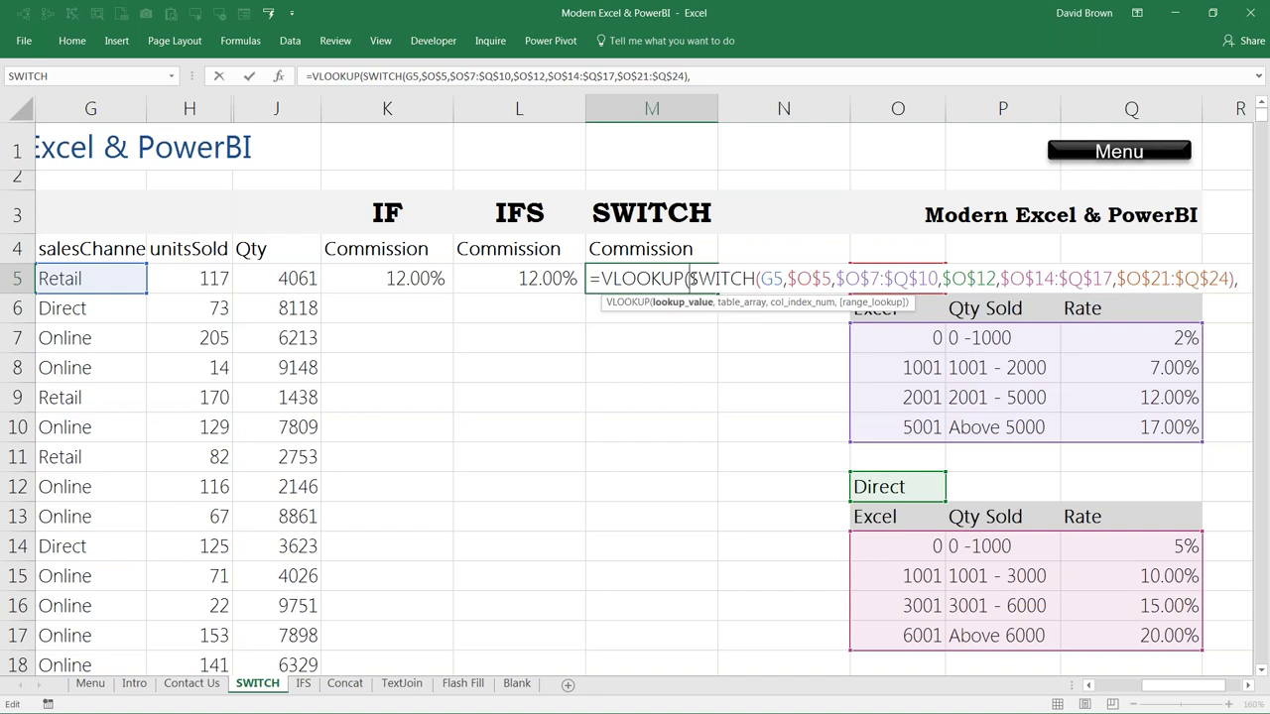
click(282, 279)
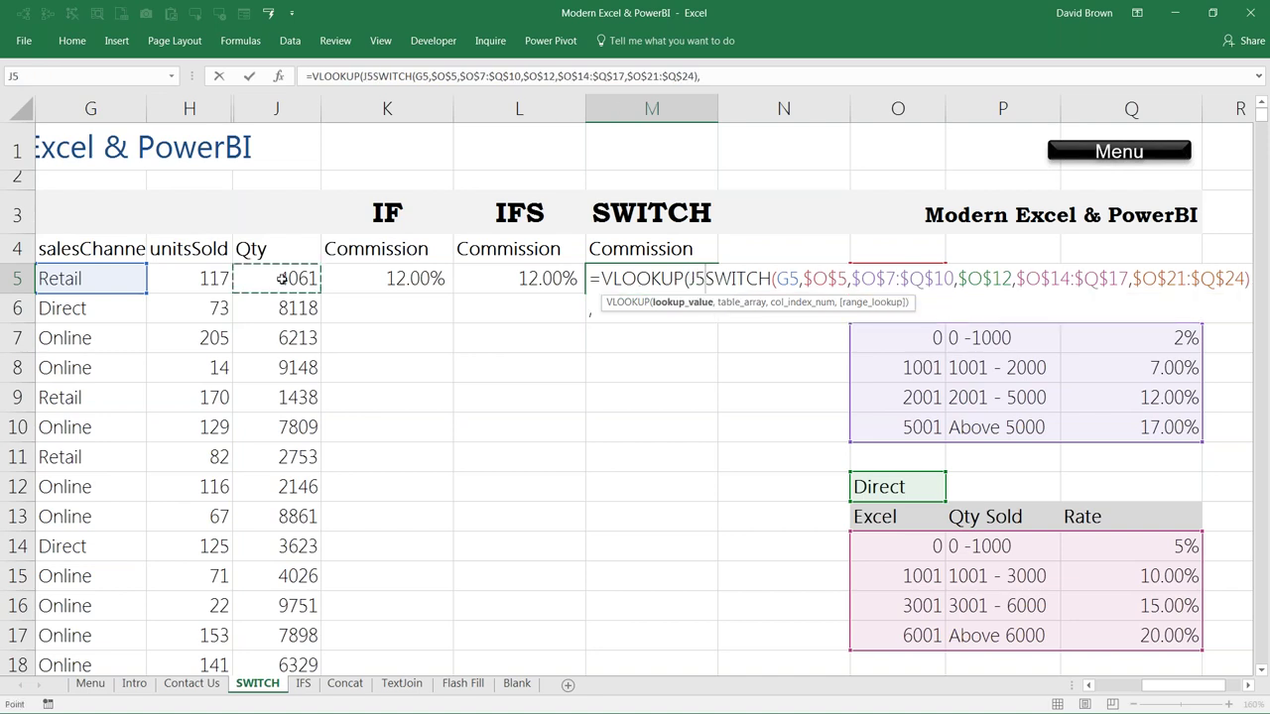
text(,)
click(670, 308)
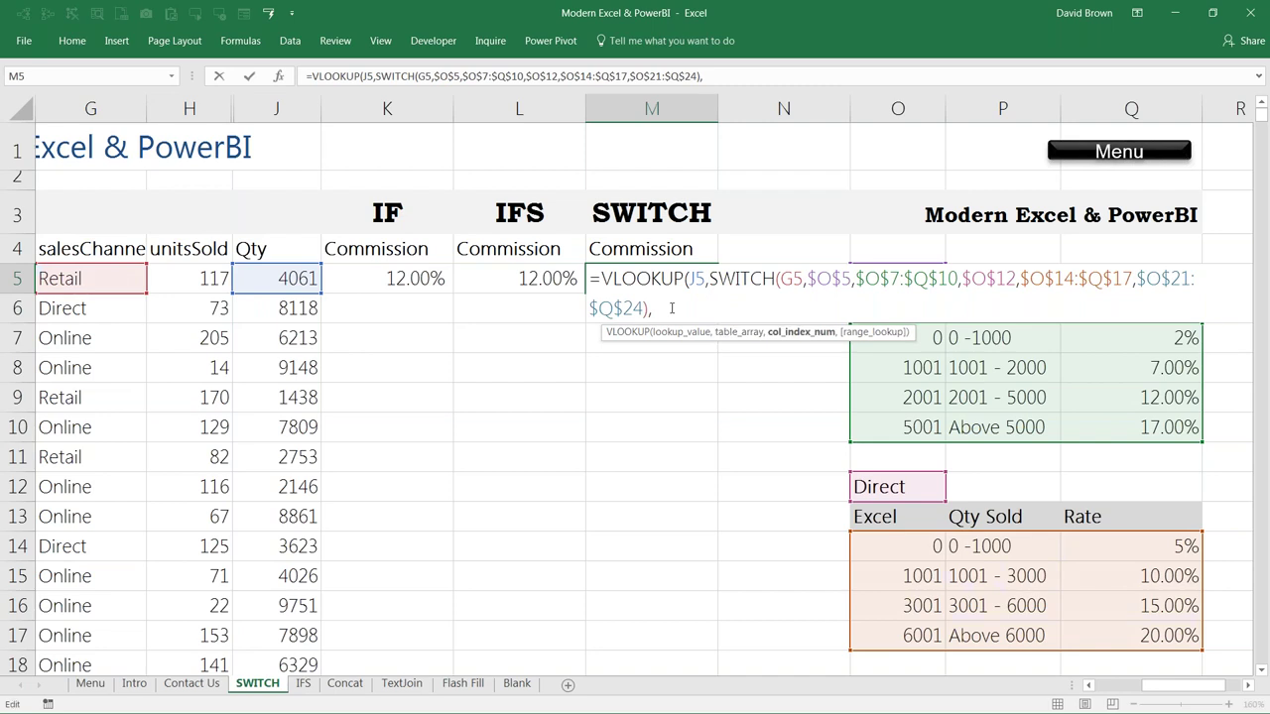
text(3))
key(ctrl+Return)
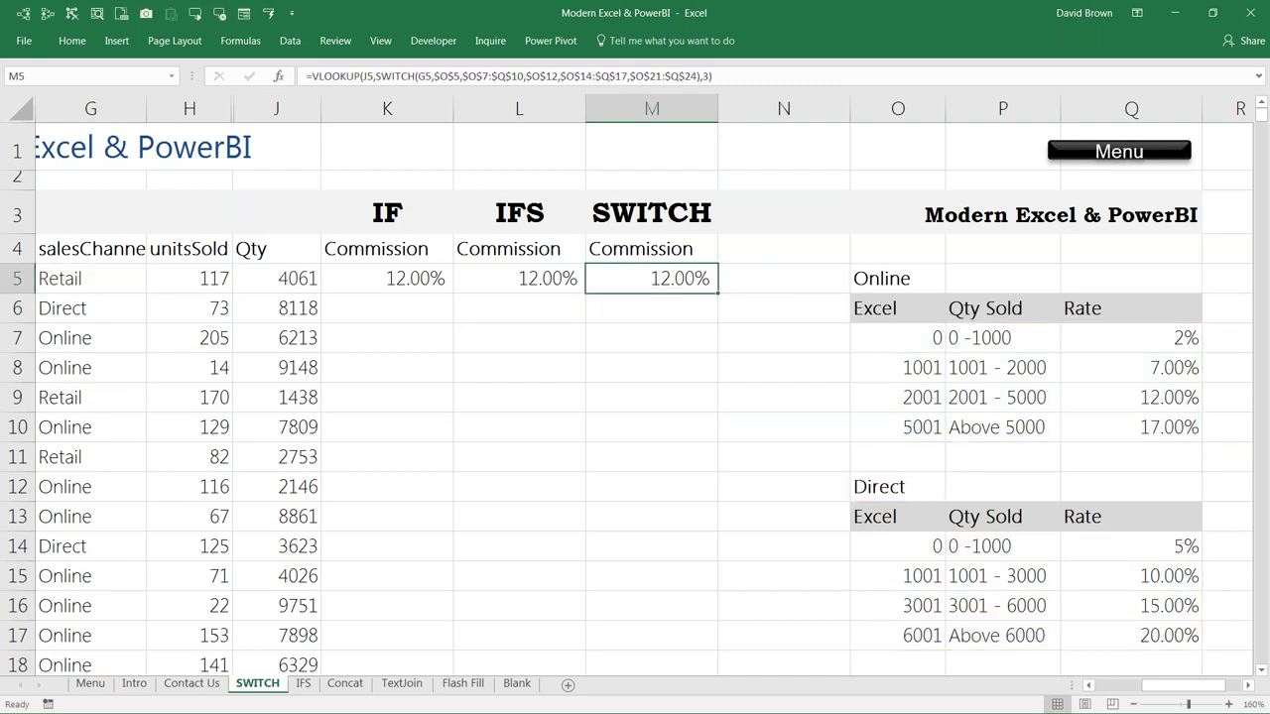
Step: Fill the IF, IFS and SWITCH commission formulas in K5:M5 down the sales rows
click(519, 279)
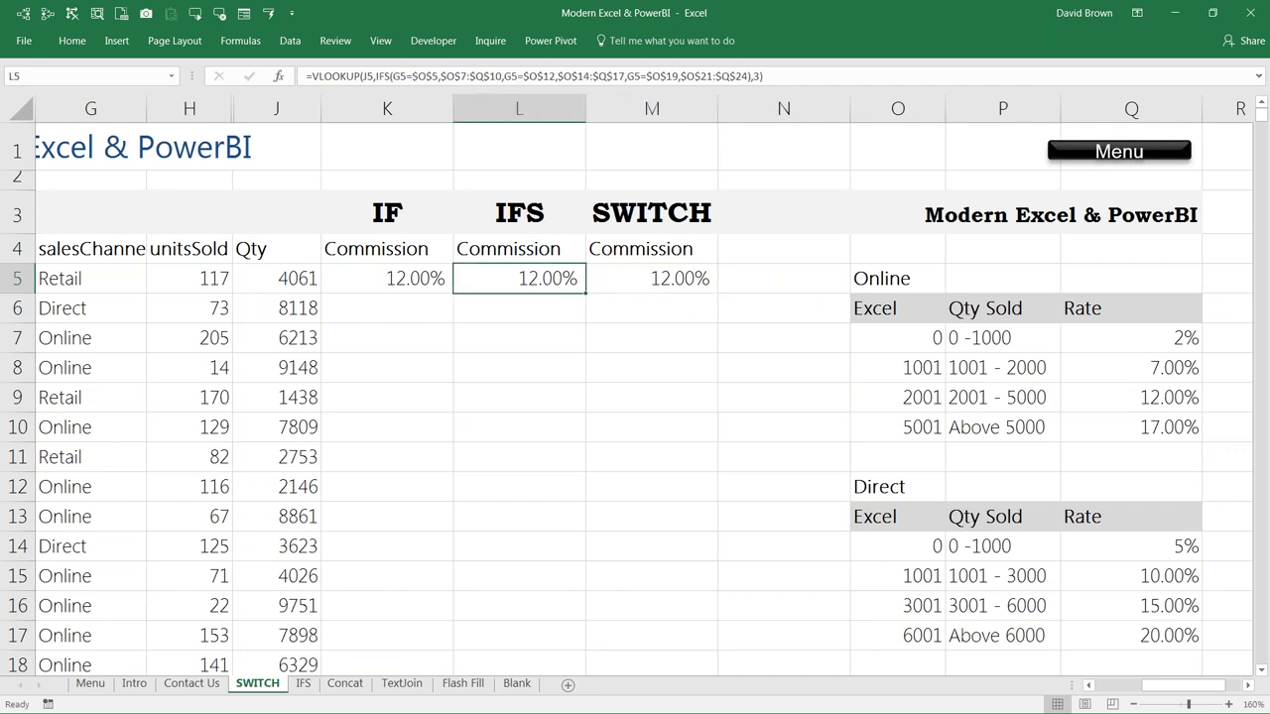
click(387, 279)
click(519, 279)
click(652, 279)
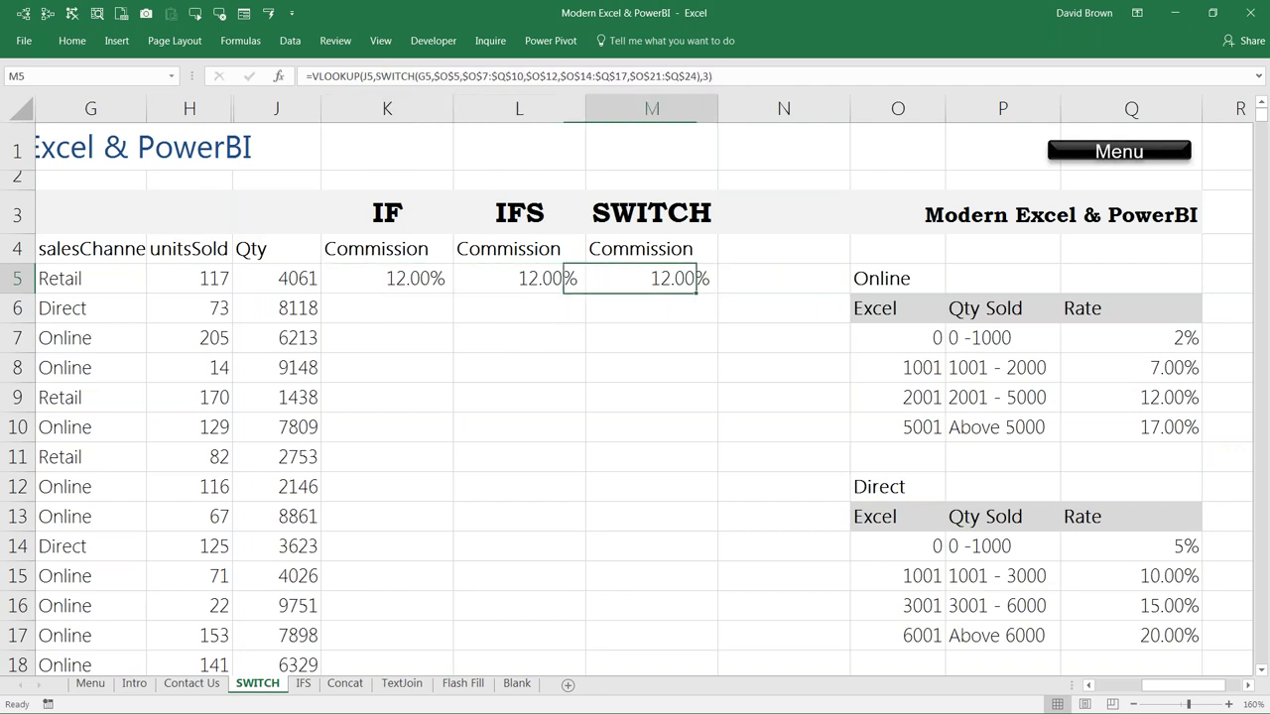
click(400, 285)
shift+click(674, 289)
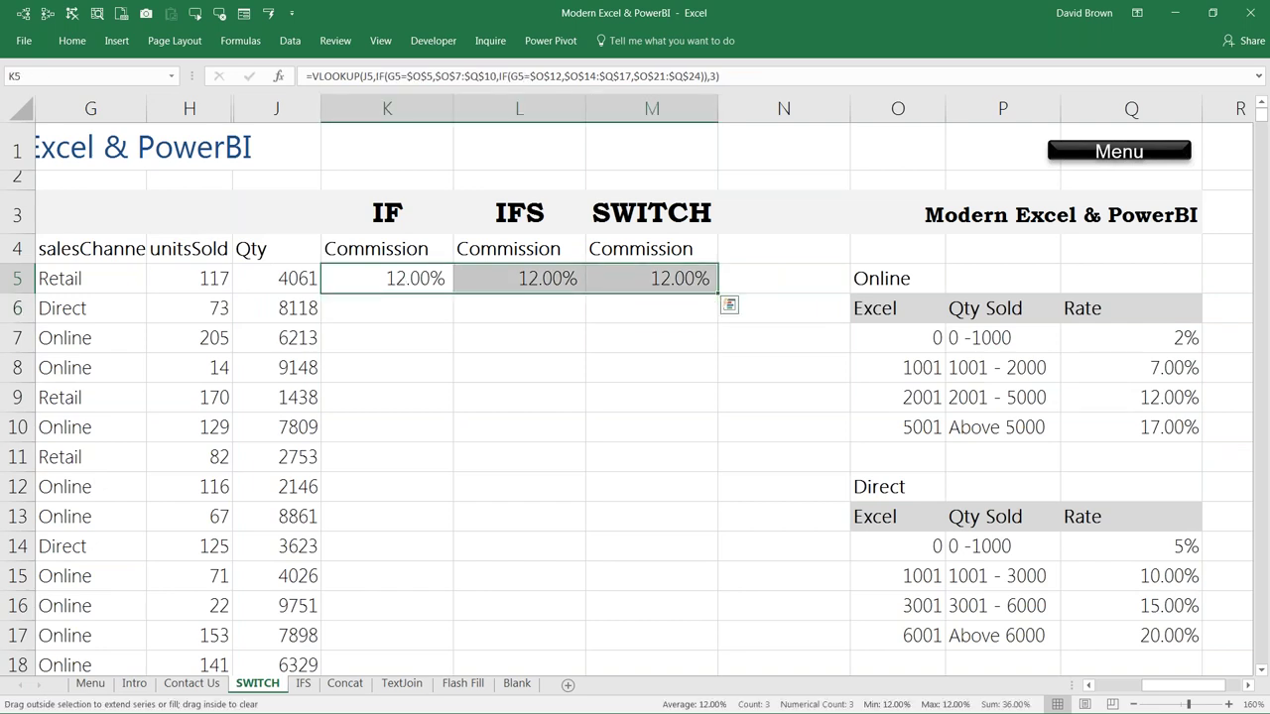
double_click(718, 293)
click(652, 279)
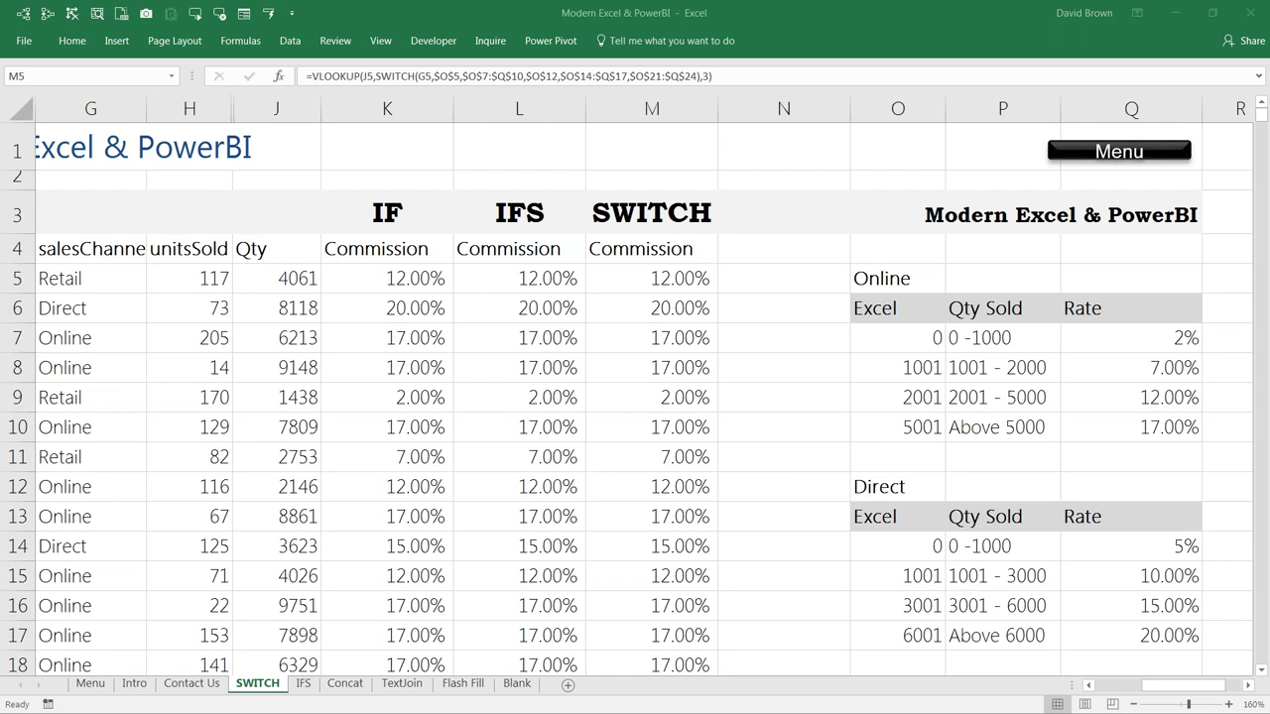
Step: Select row 3, the IF/IFS/SWITCH heading row, as the insertion point
click(394, 278)
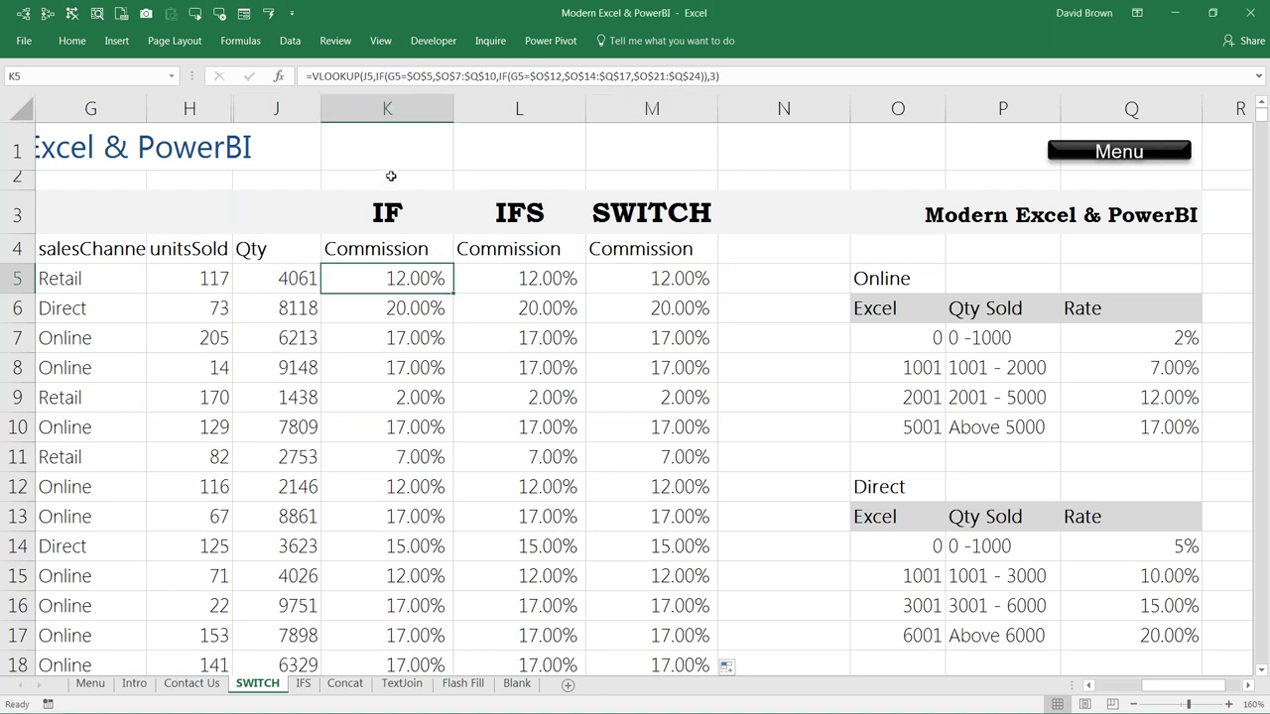
click(390, 175)
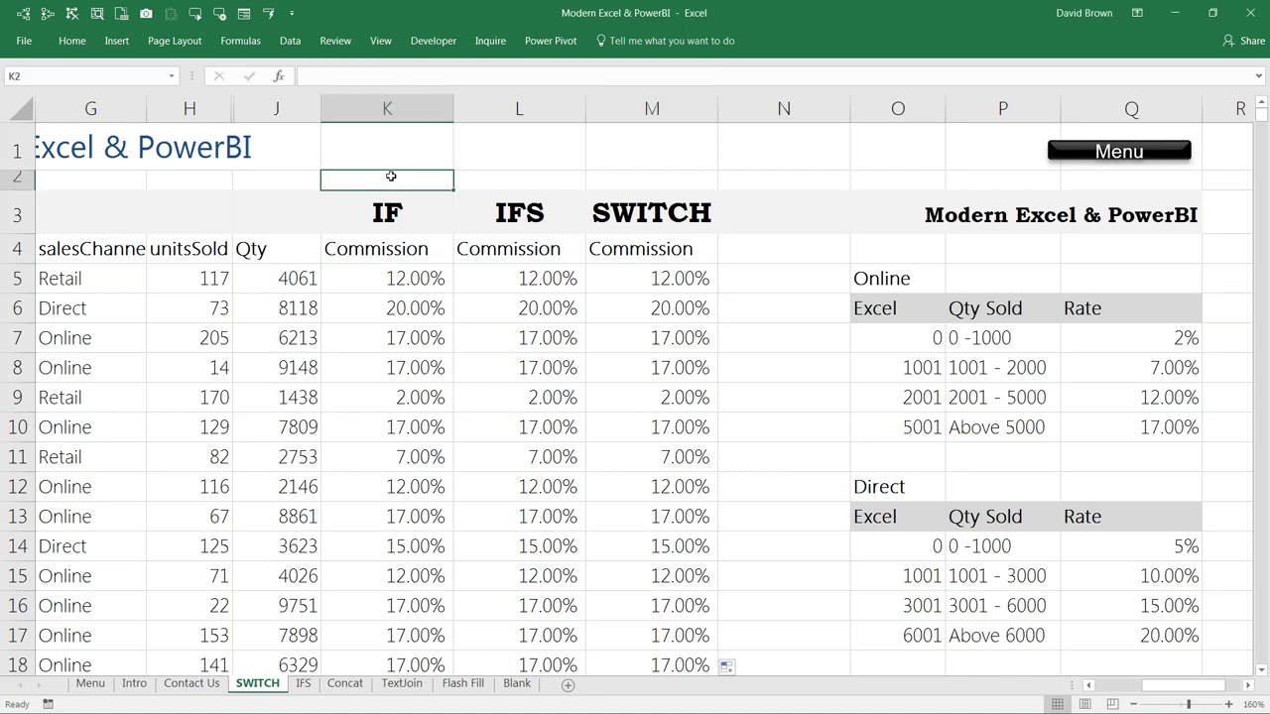
key(Down)
key(Down)
key(Down)
key(Down)
key(Down)
key(Down)
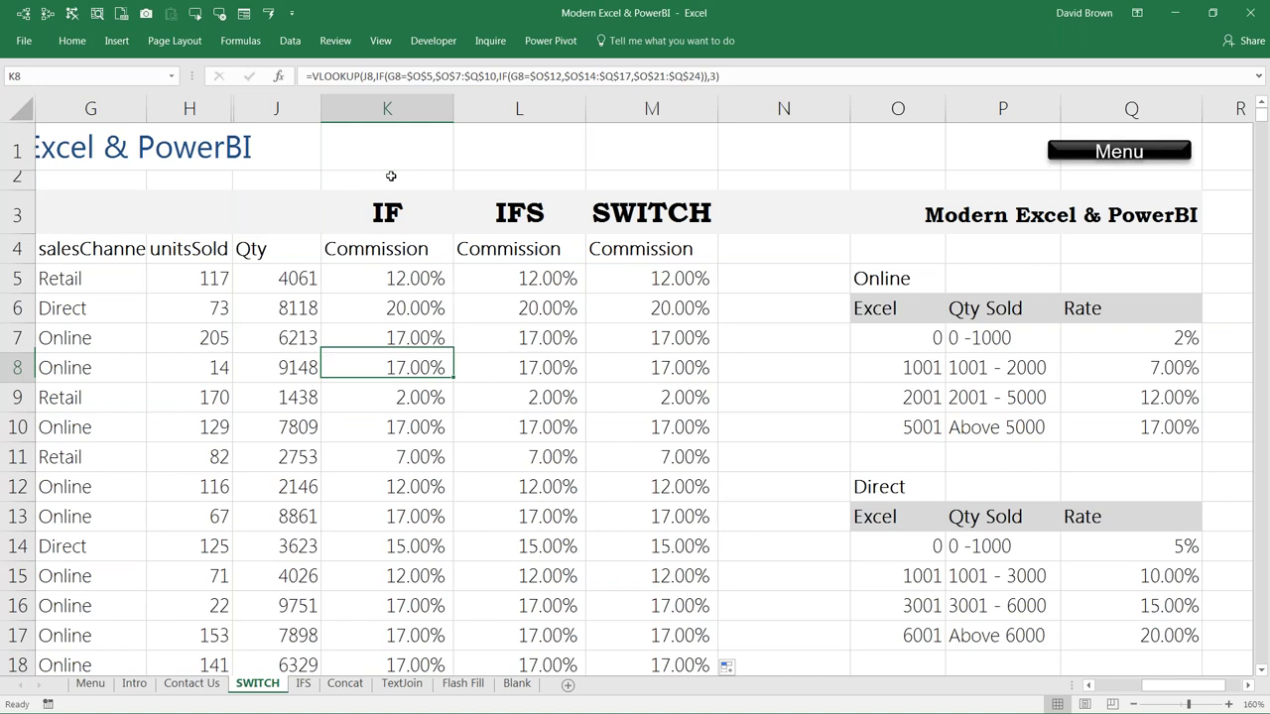
key(Up)
key(Up)
key(Up)
key(Up)
key(Up)
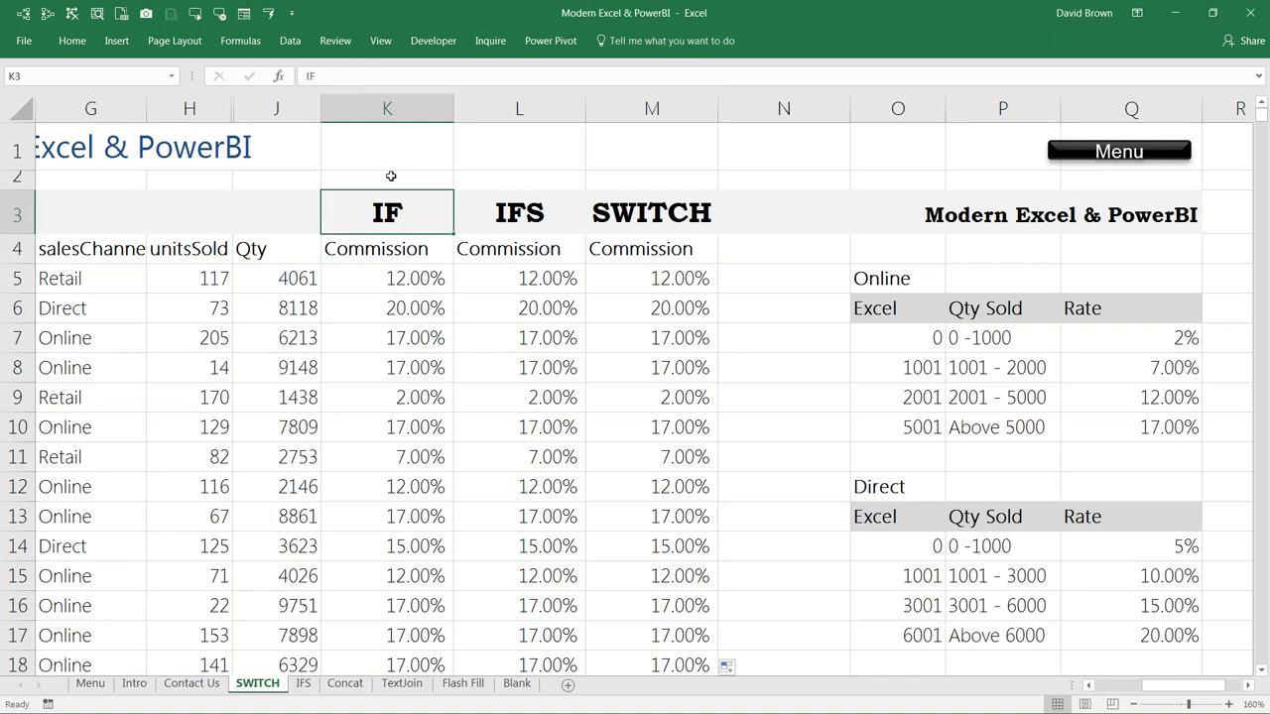
click(16, 218)
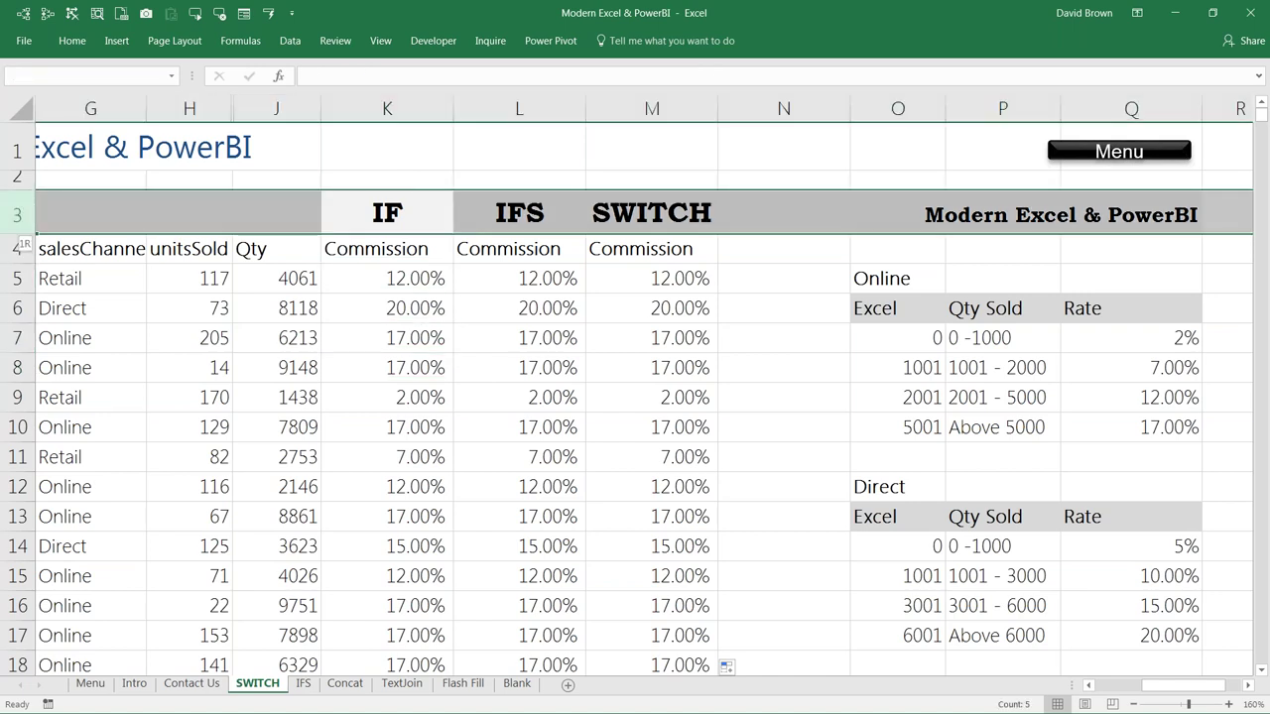
Step: Insert blank rows above the heading row and enter =FORMULATEXT(K9) in H2
key(ctrl+shift+plus)
key(ctrl+shift+plus)
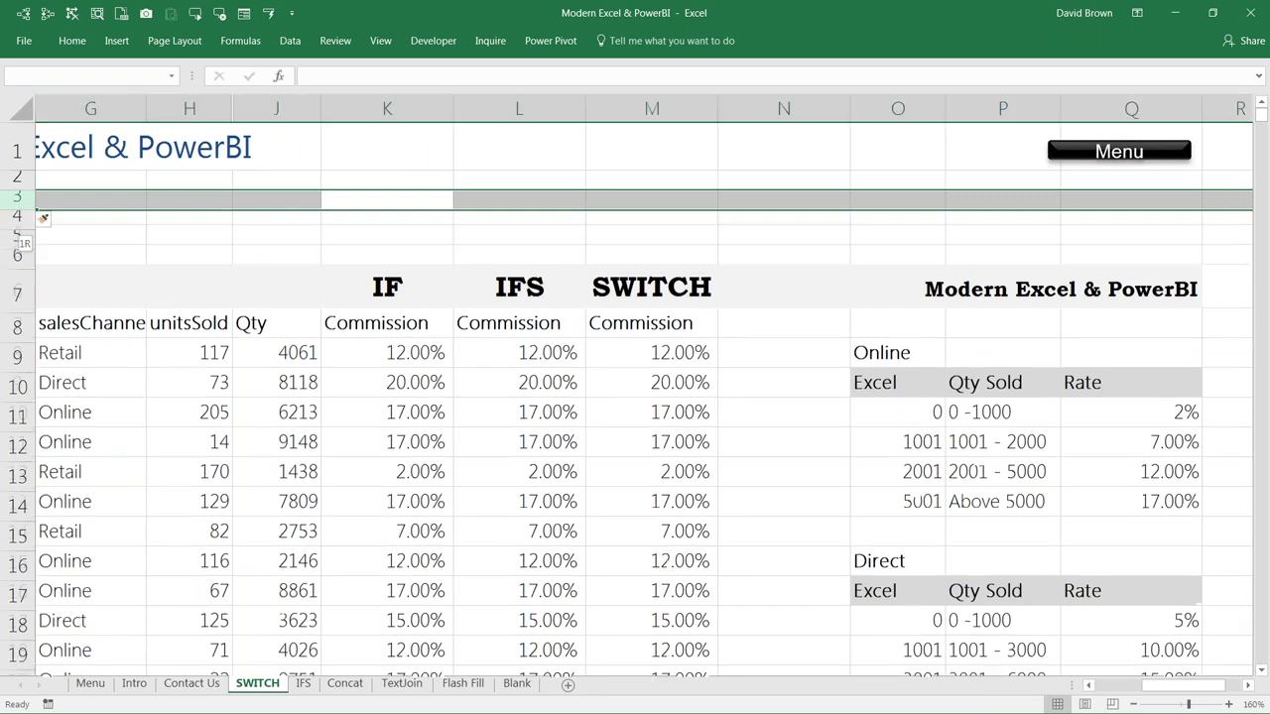
click(189, 176)
text(=form)
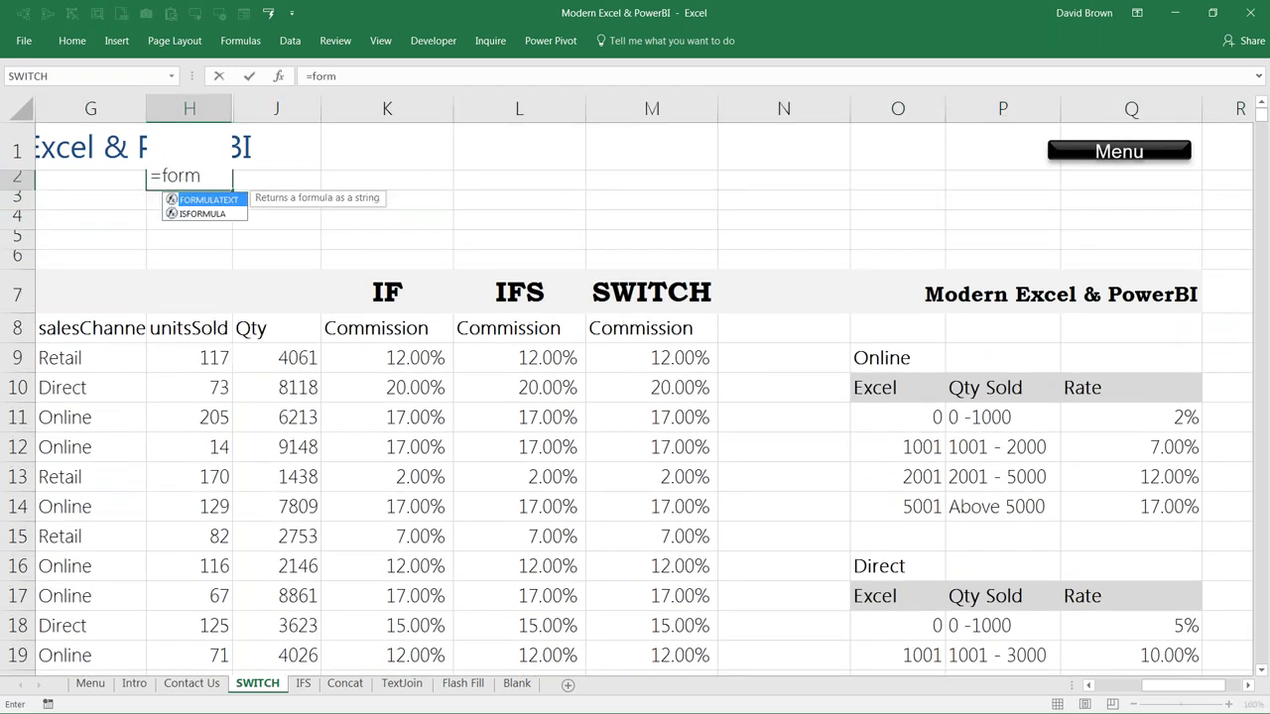
key(Tab)
key(Down)
key(Down)
key(Down)
key(Down)
key(Down)
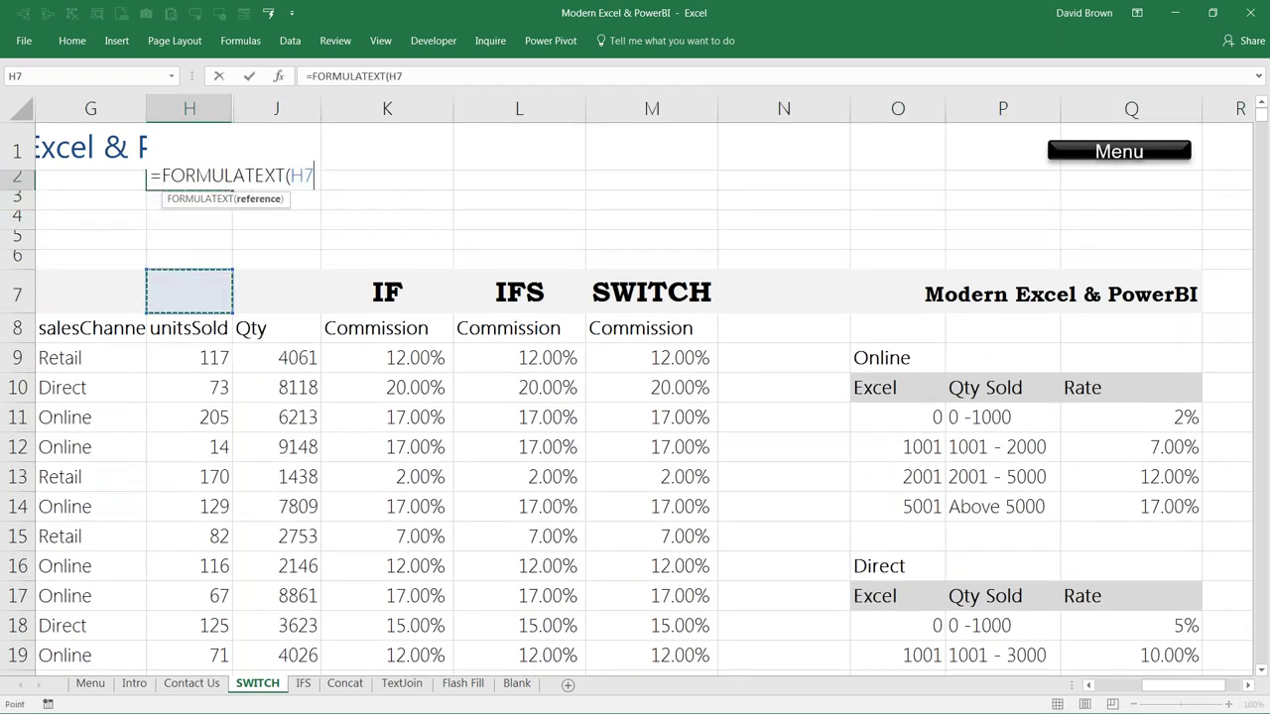
key(Right)
key(Down)
key(Right)
key(Down)
key(ctrl+Return)
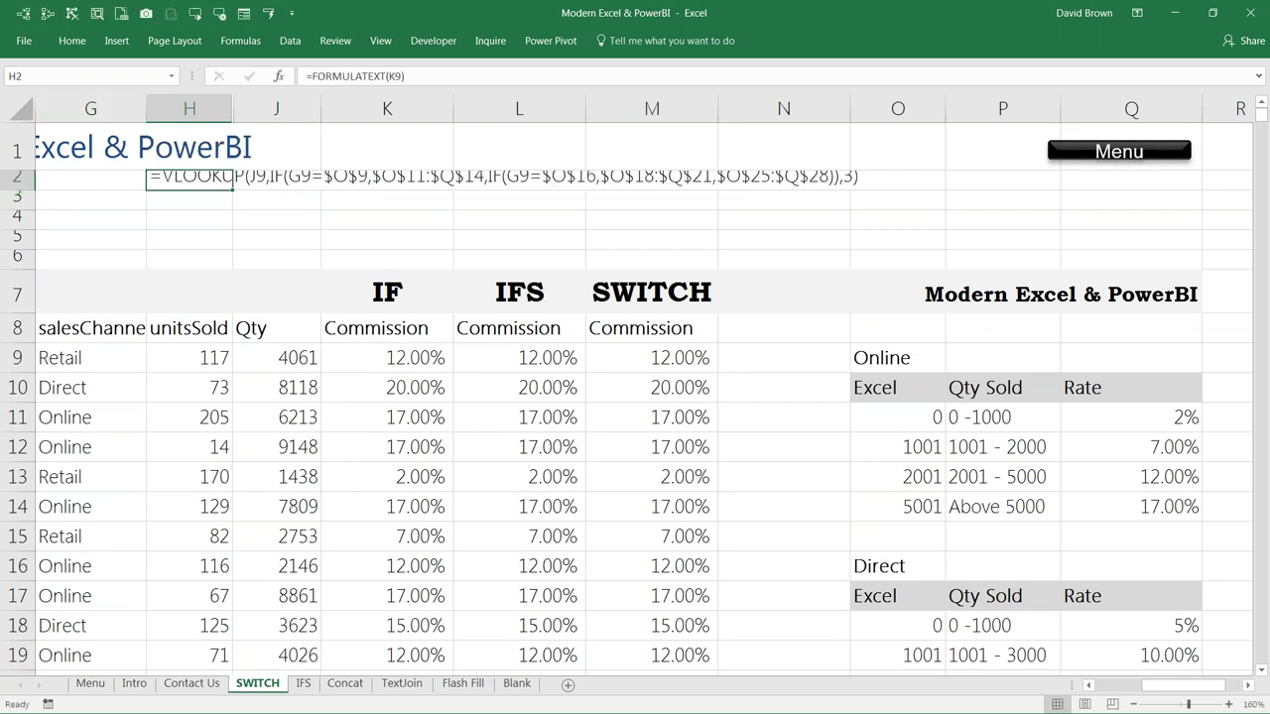
Step: Make rows 2–5 taller and label G2:G4 IF, IFS and SWITCH
drag(17, 187, 16, 248)
drag(25, 202, 25, 203)
click(90, 186)
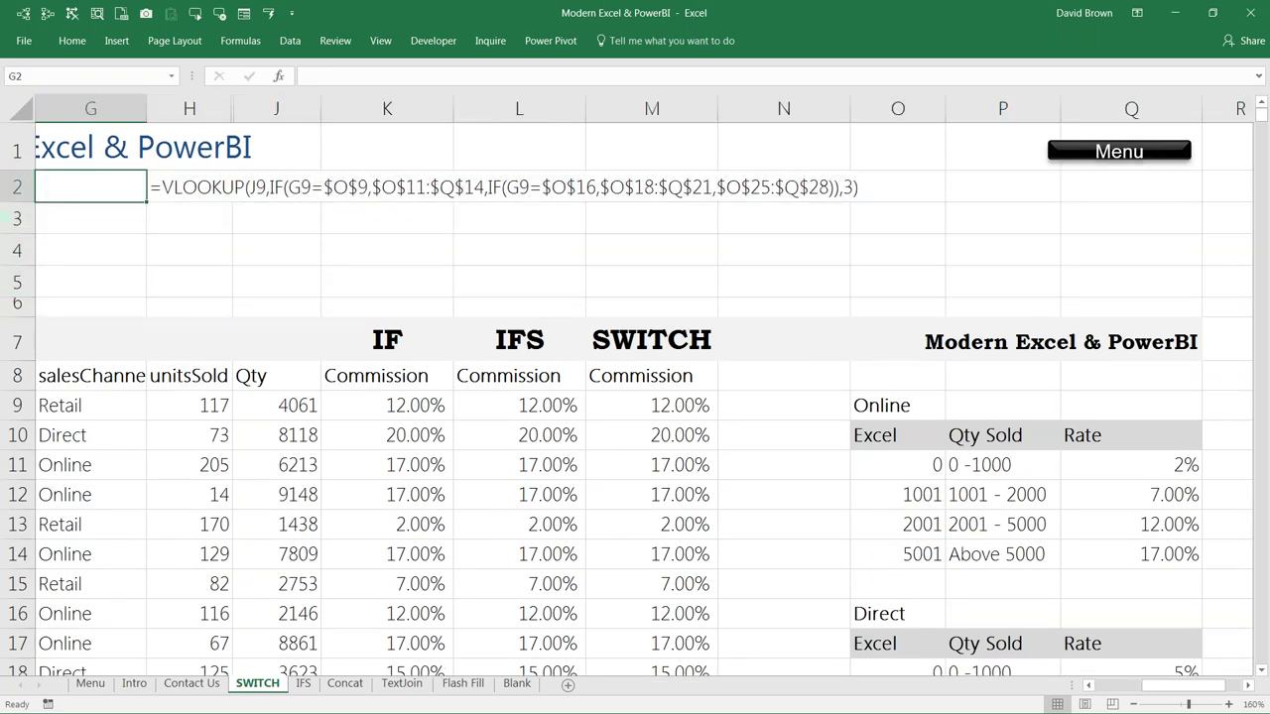
text(IF)
key(Return)
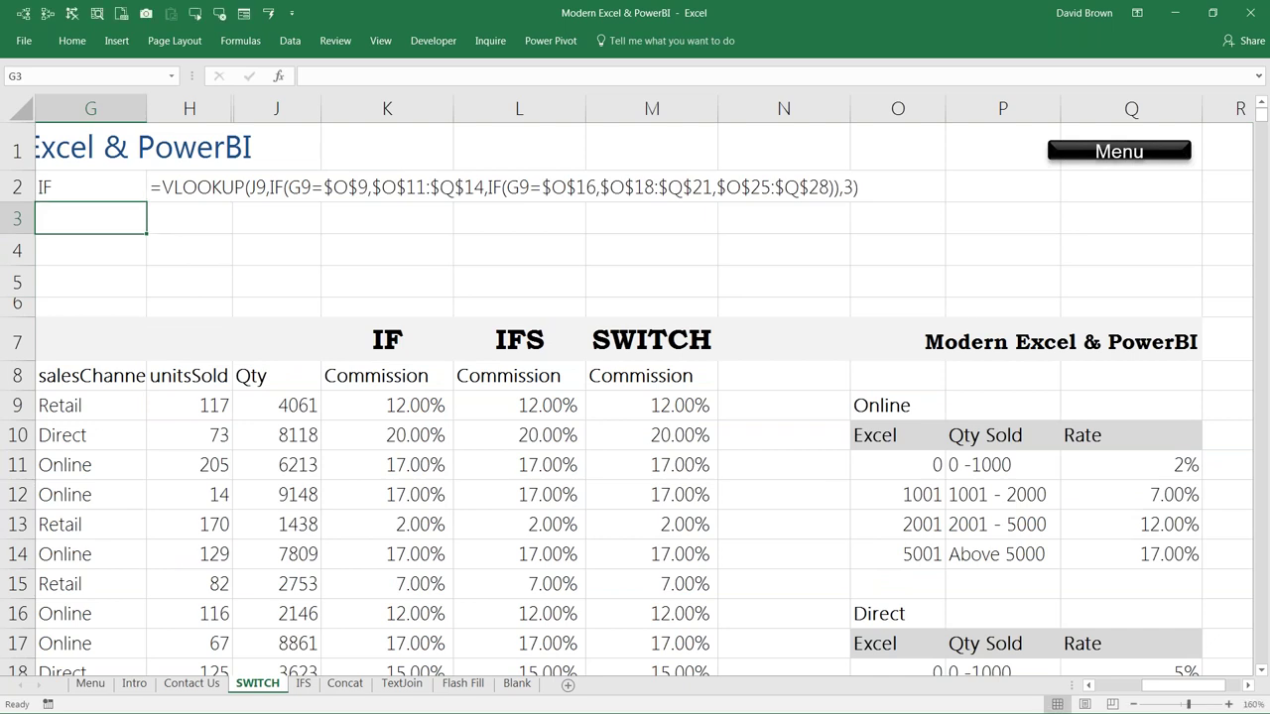
text(IFS)
key(Return)
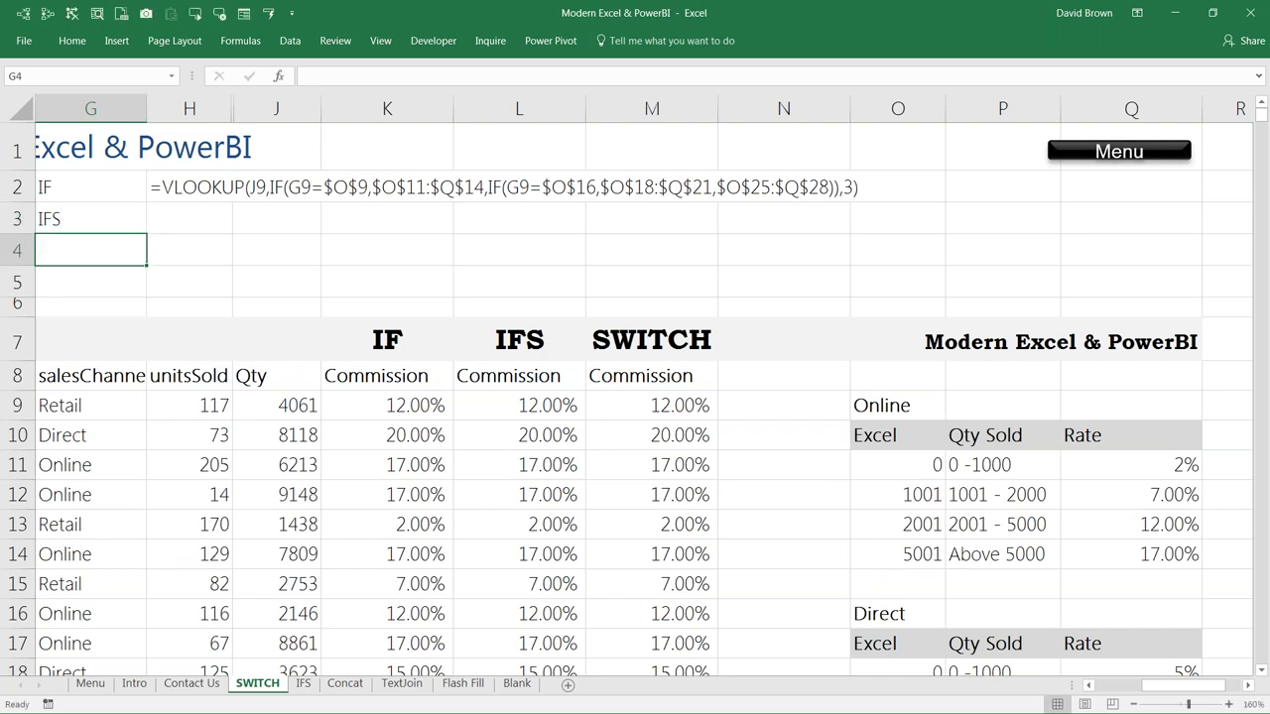
text(SWITCH)
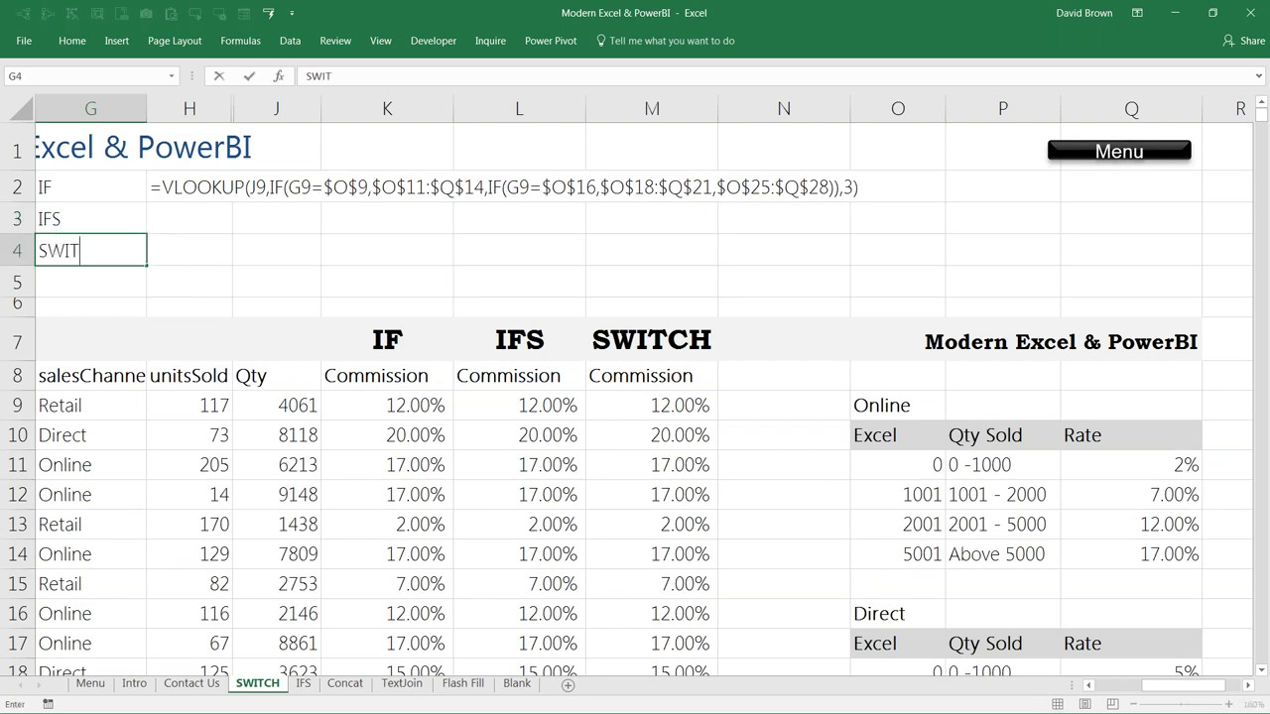
key(Return)
Step: Move the formula text from H2 over to J2
click(90, 186)
click(188, 186)
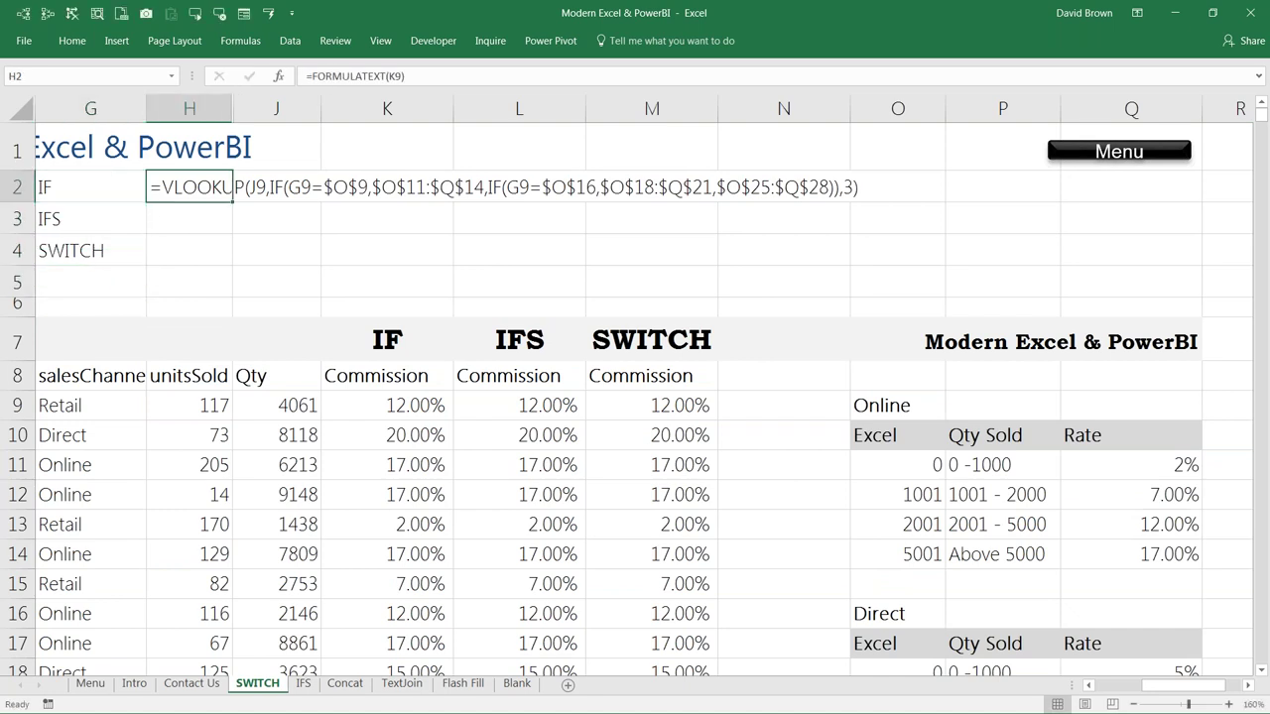
drag(188, 186, 189, 250)
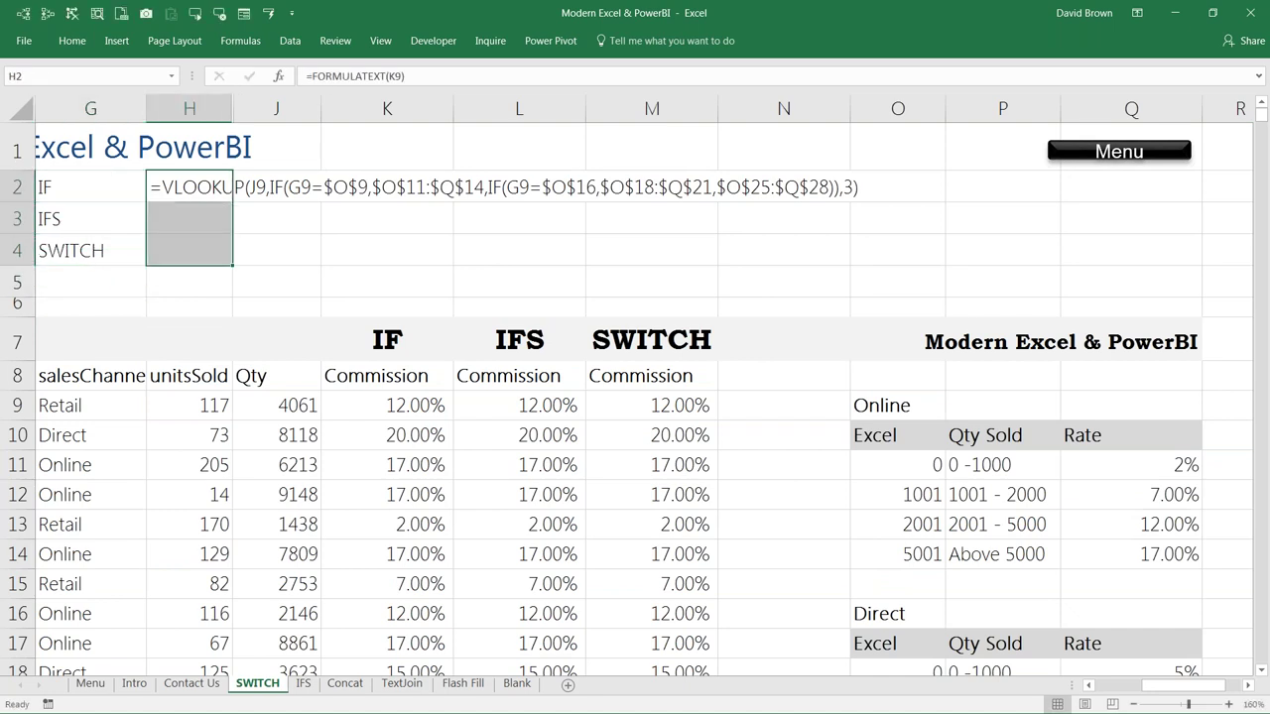
key(ctrl+x)
key(Right)
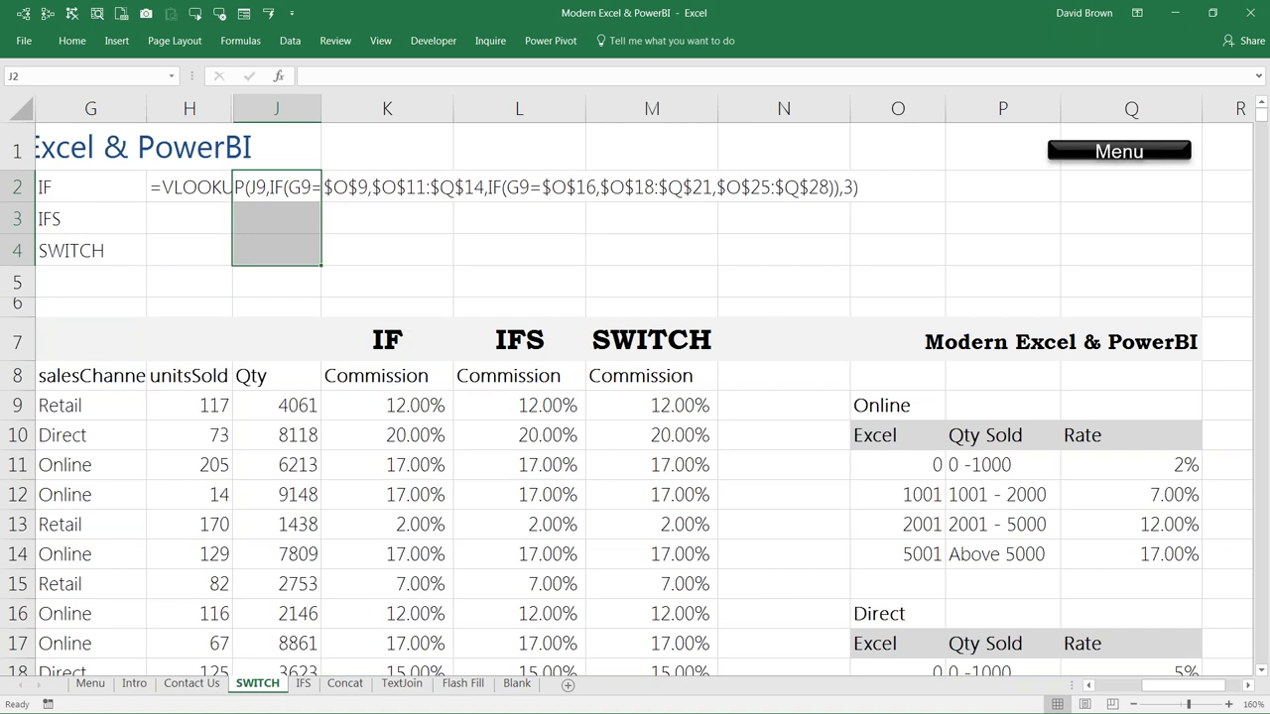
key(Return)
Step: Enter =FORMULATEXT(L9) in J3 and =FORMULATEXT(M9) in J4
text(=)
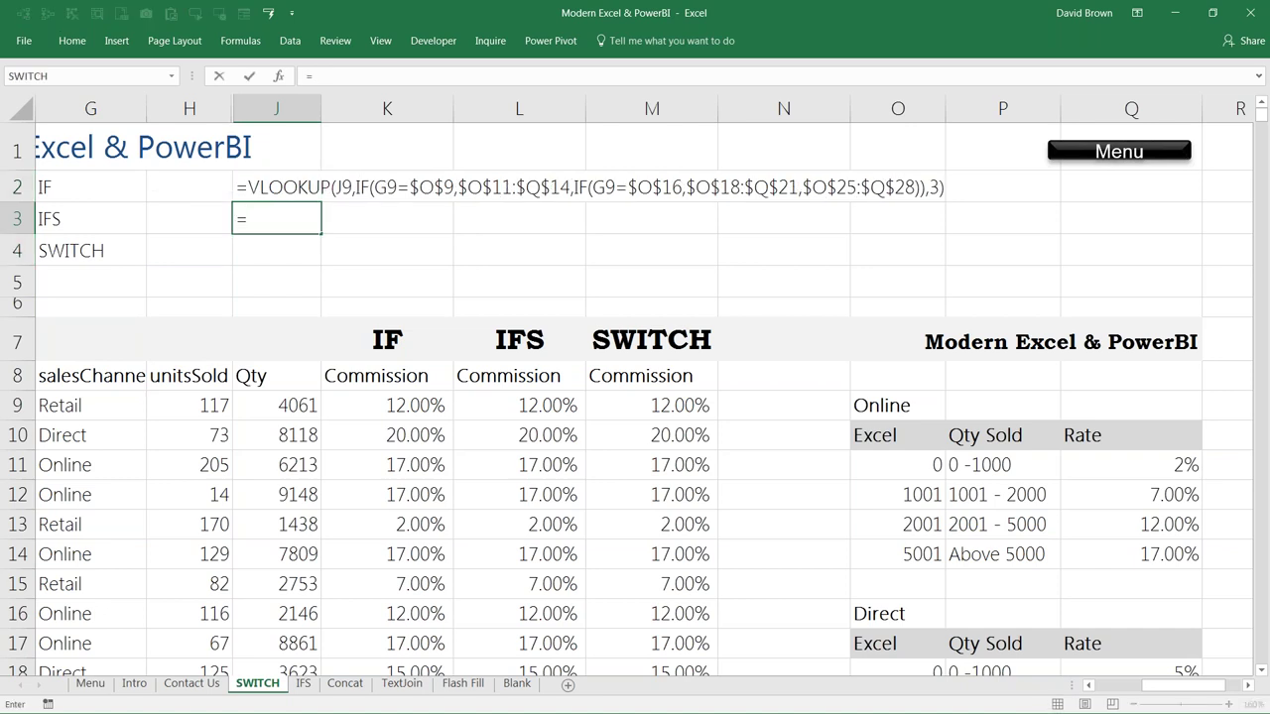
text(formu)
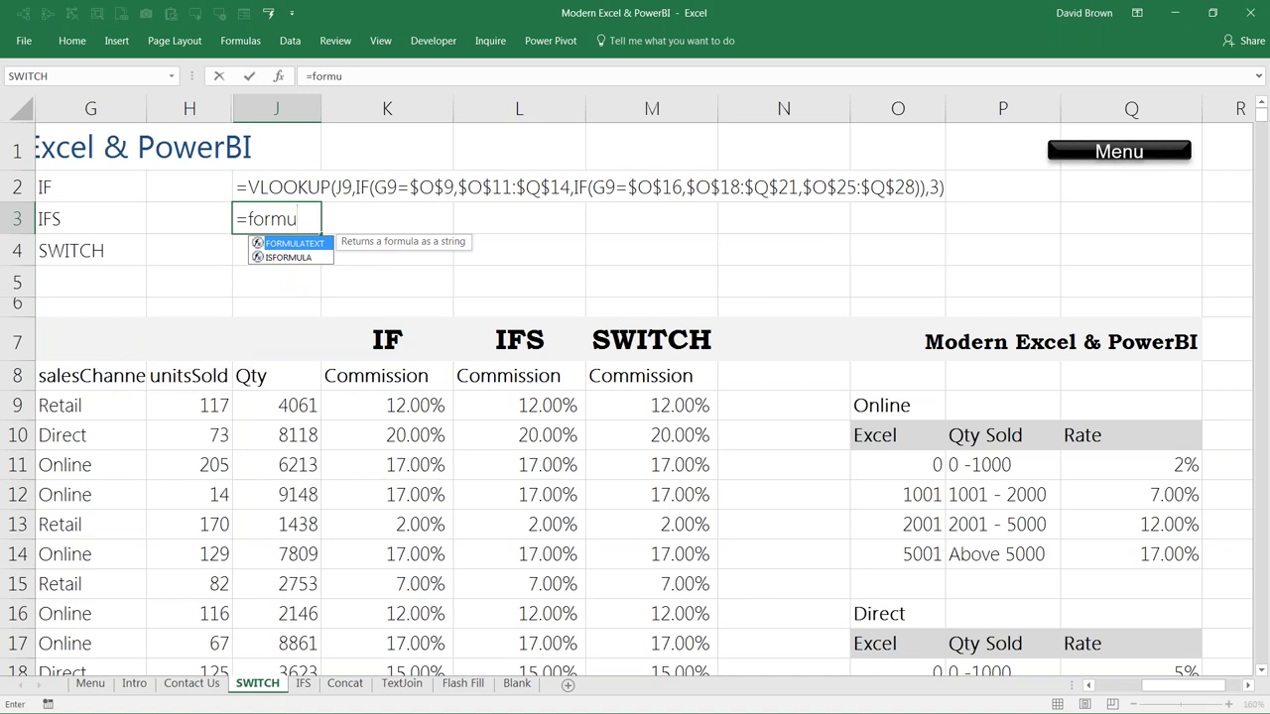
key(Tab)
click(276, 250)
key(Down)
key(Down)
key(Down)
key(Down)
key(Down)
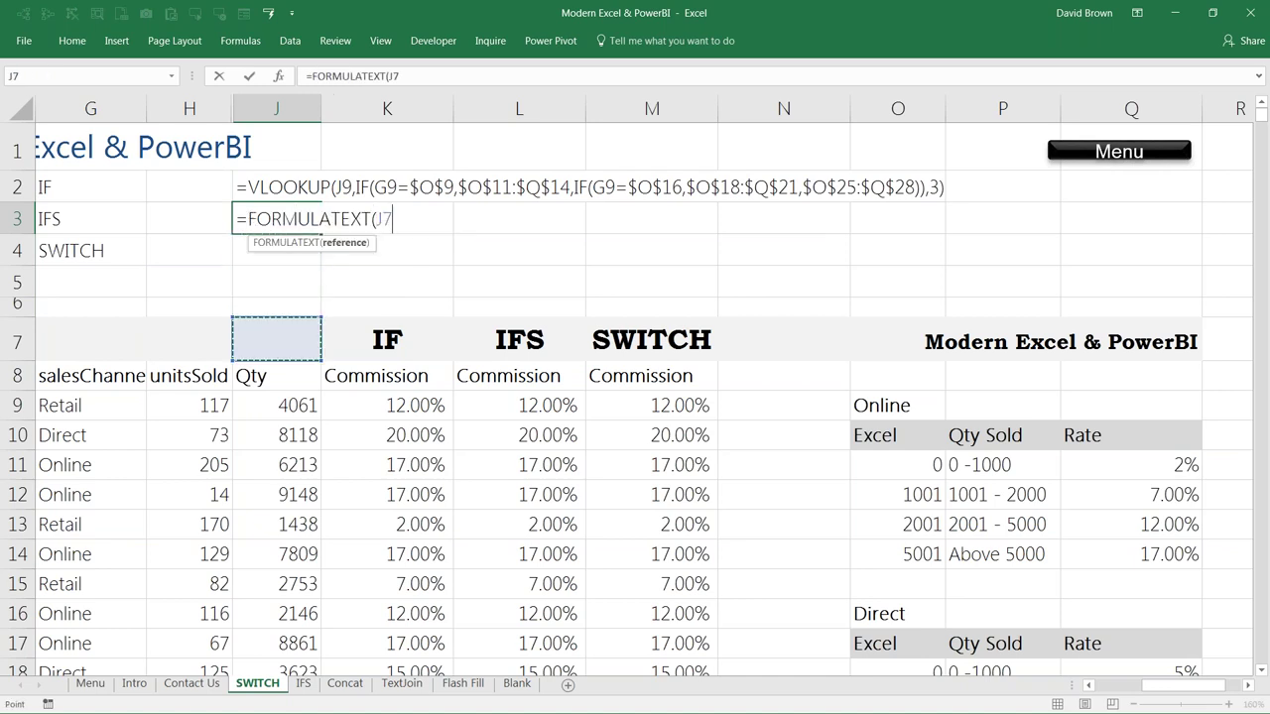
key(Right)
key(Right)
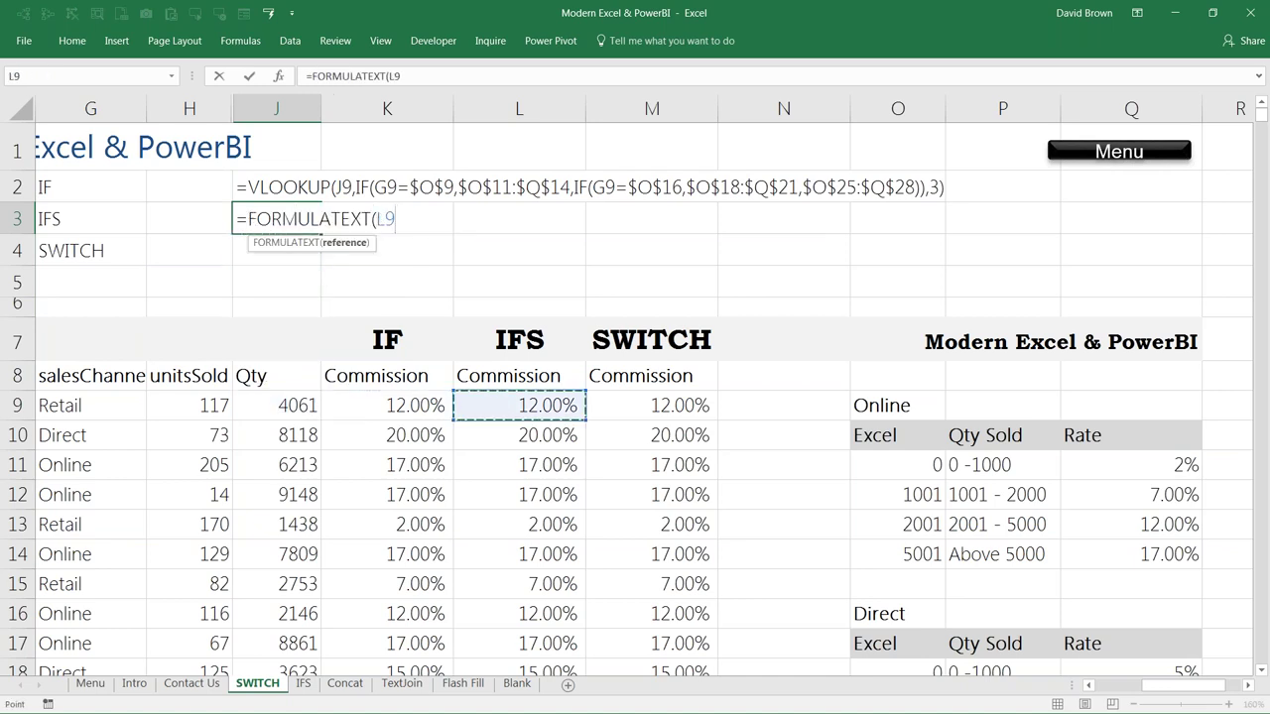
key(Return)
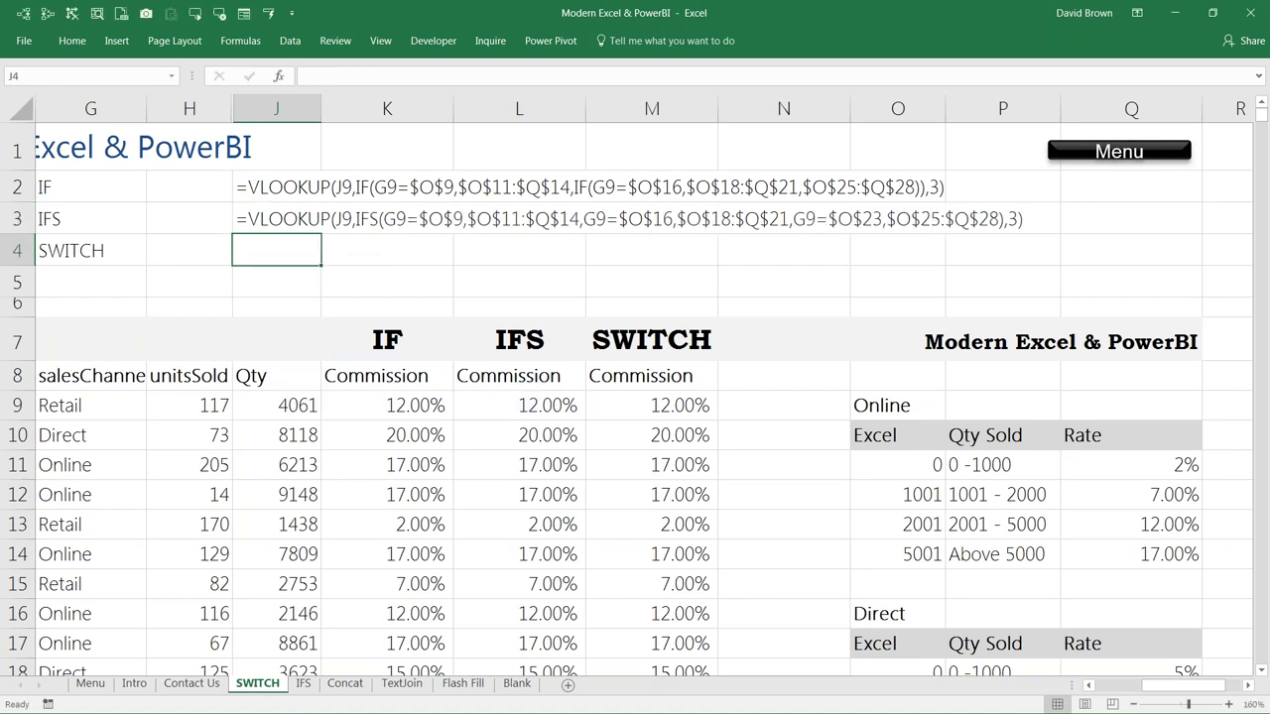
text(=form)
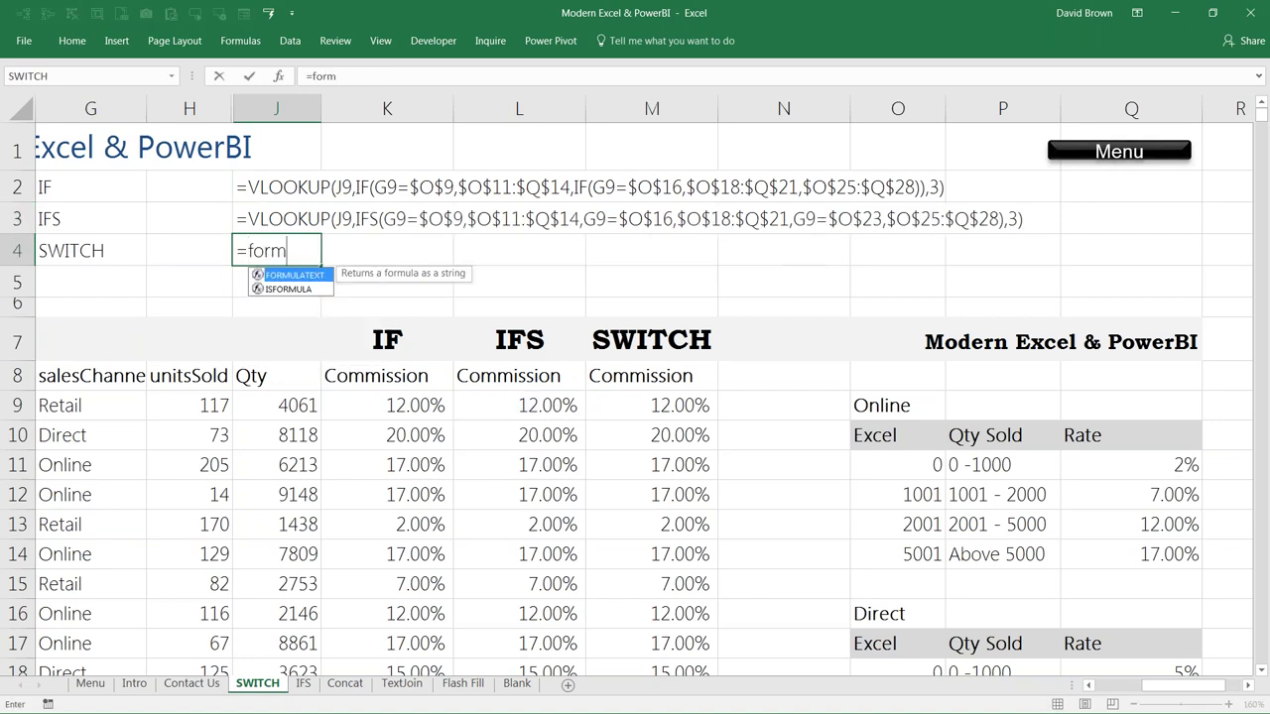
key(Tab)
key(Down)
key(Down)
key(Down)
key(Down)
key(Down)
key(Right)
key(Right)
key(Right)
key(Return)
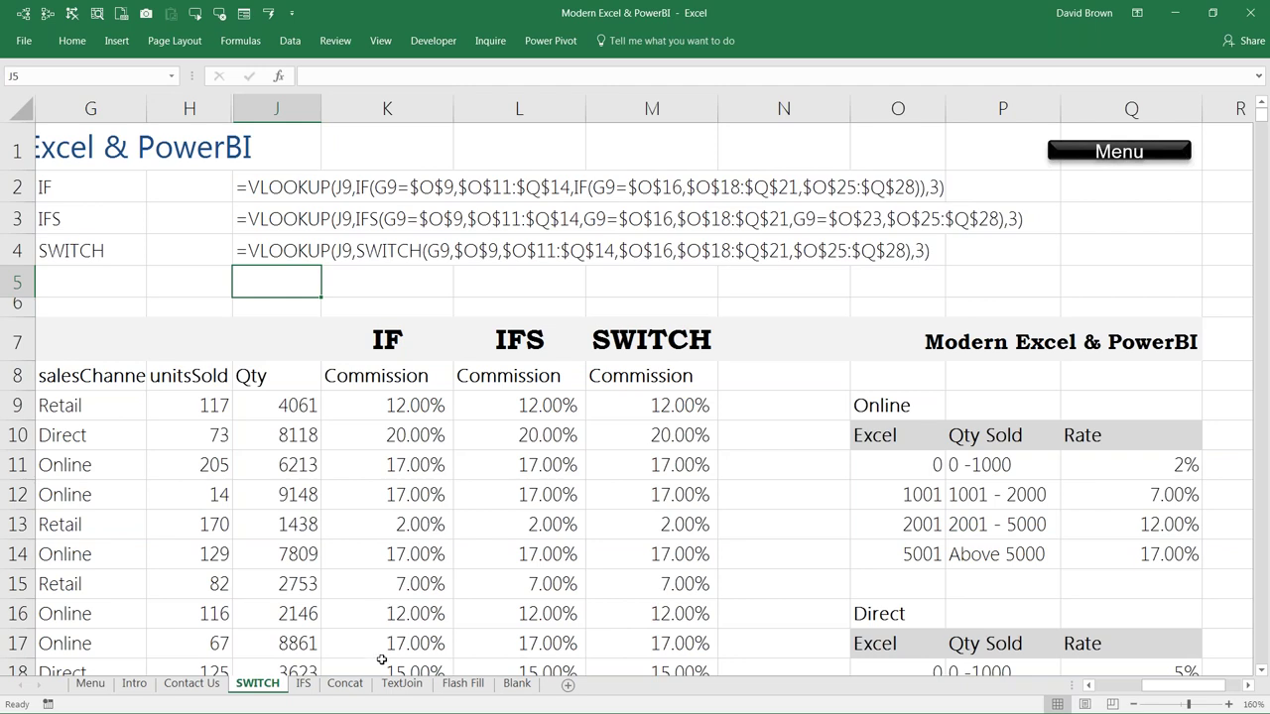
Step: Review the fields along row 9, then switch to the Concat sheet
click(490, 406)
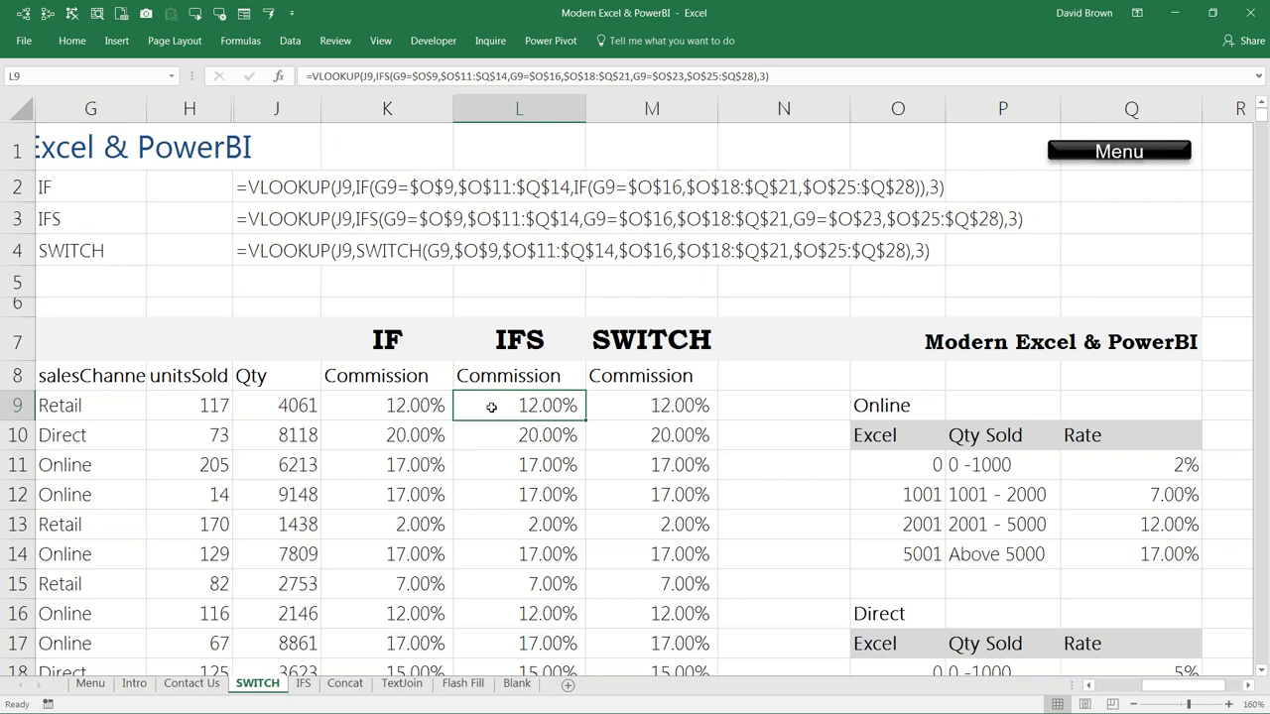
key(Left)
key(Left)
key(Left)
key(Left)
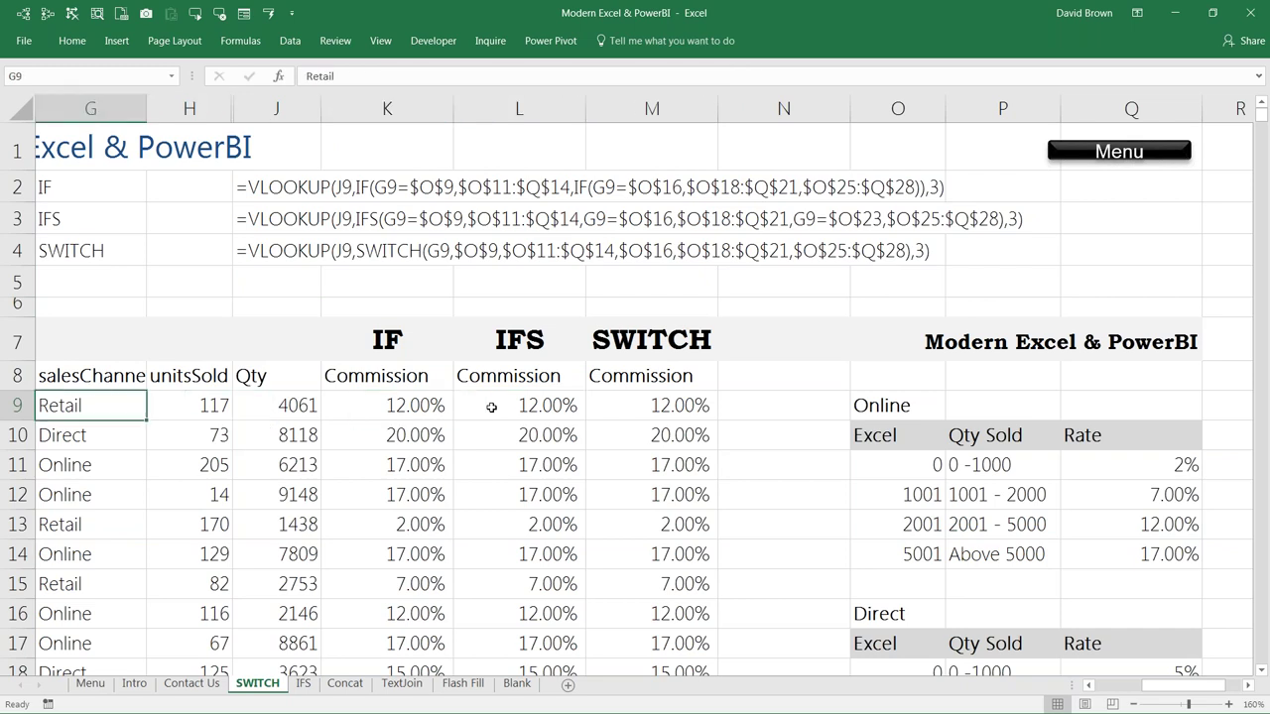
key(Left)
key(Left)
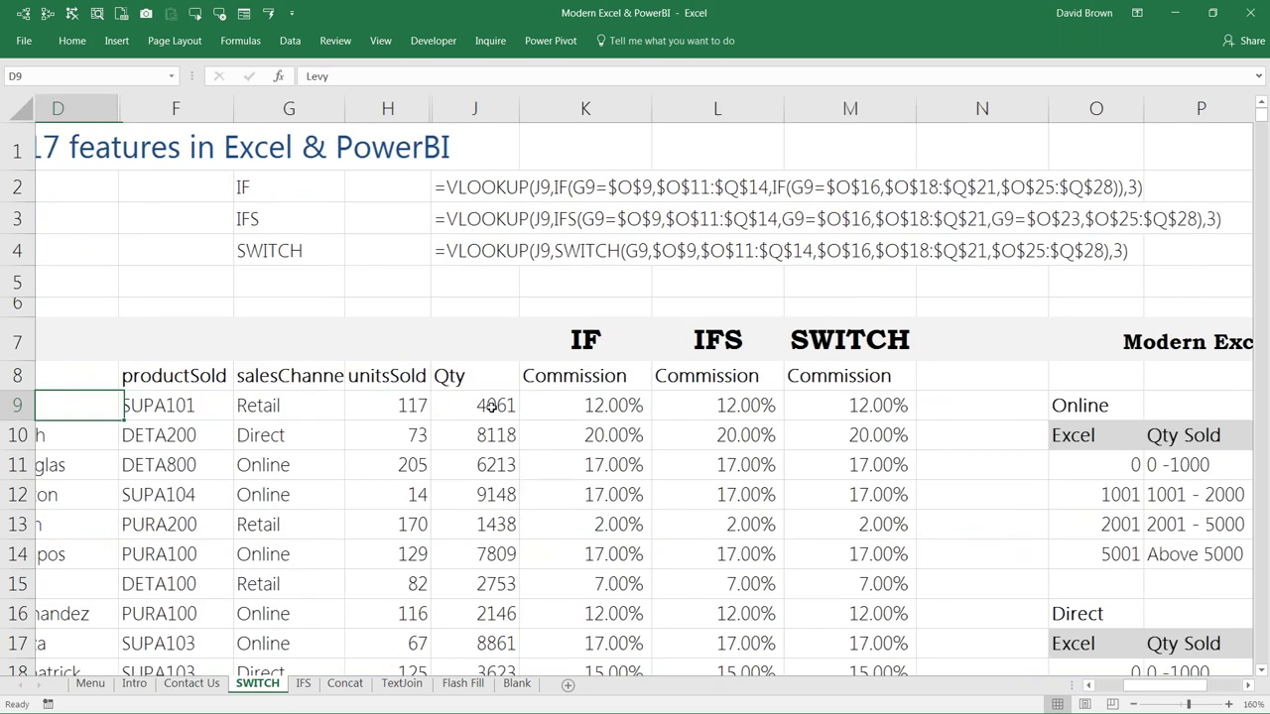
key(Left)
key(Left)
key(Left)
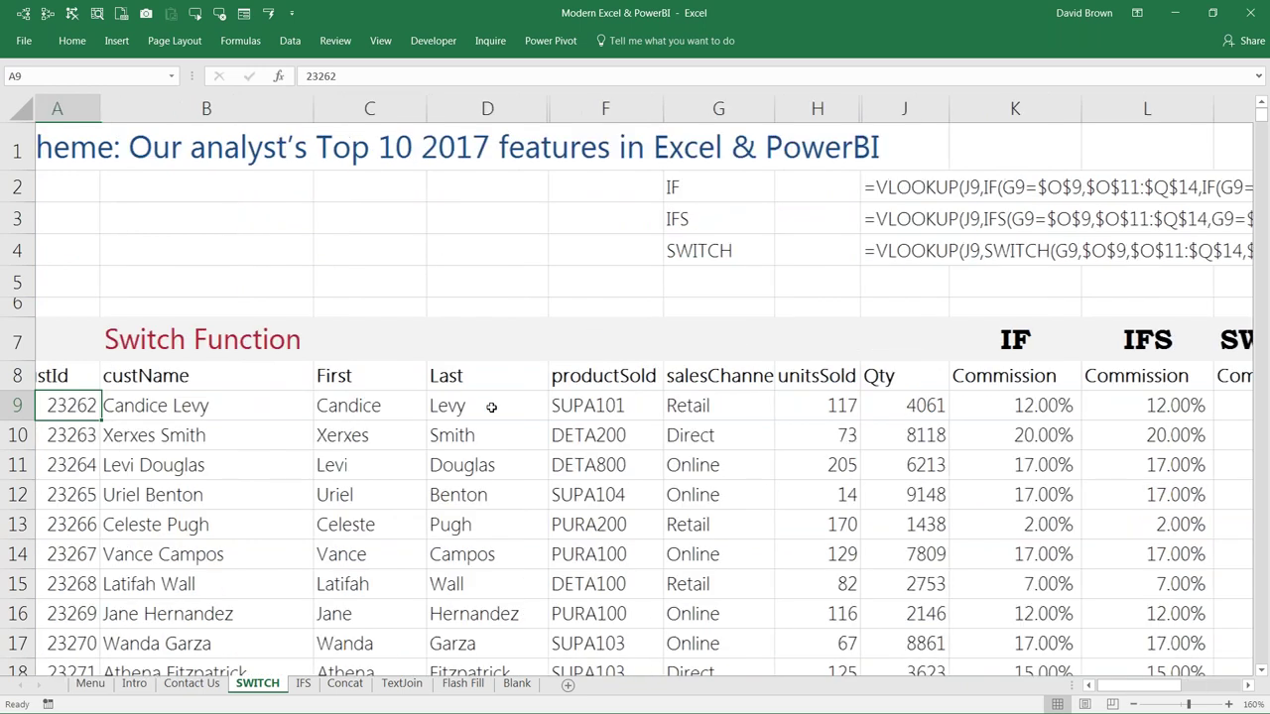
click(518, 418)
key(Right)
key(Right)
key(Right)
key(Right)
key(Right)
key(Right)
key(Right)
key(Right)
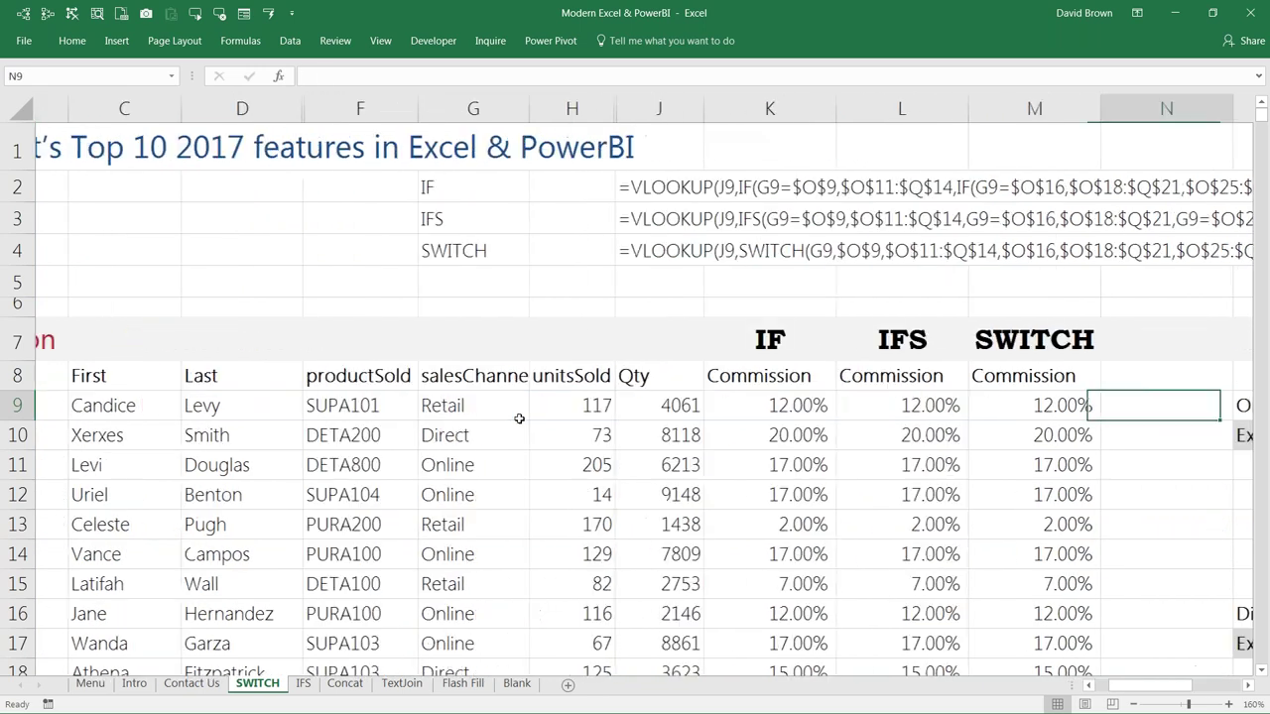
click(344, 688)
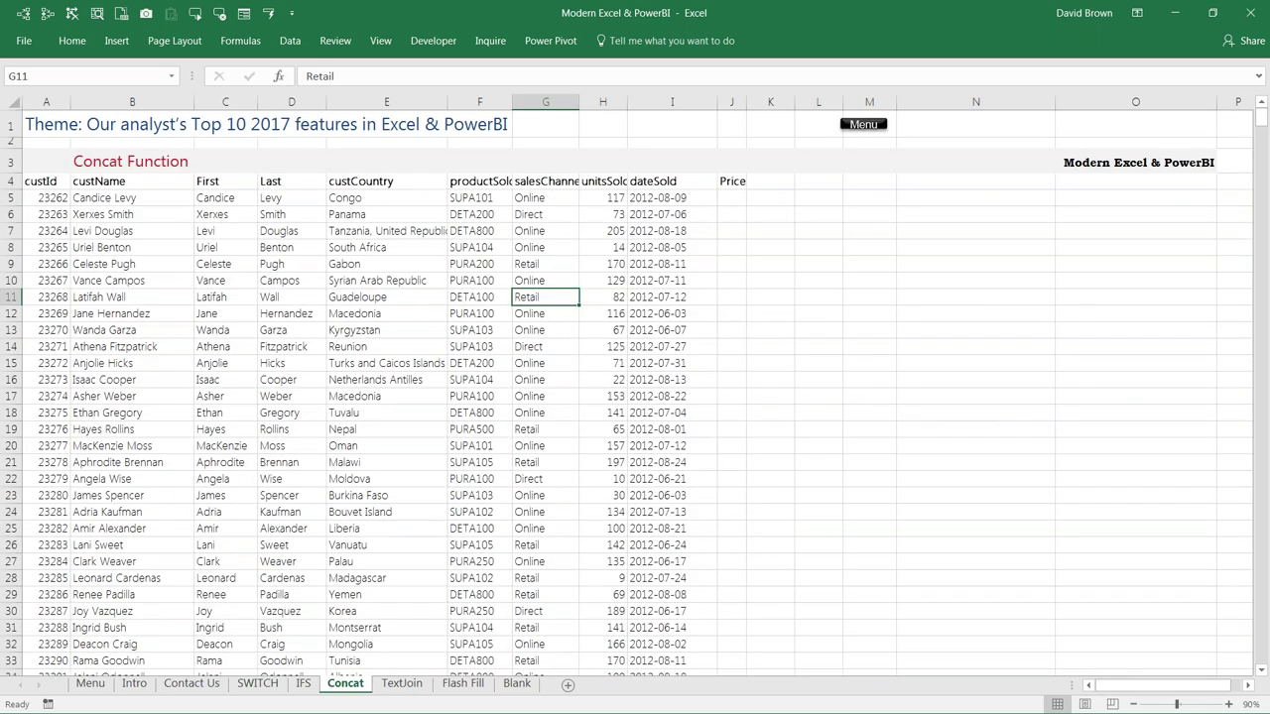
Step: Move to the table's header row and widen the Price column J
ctrl+scroll(426, 334, up, 1)
ctrl+scroll(425, 333, up, 1)
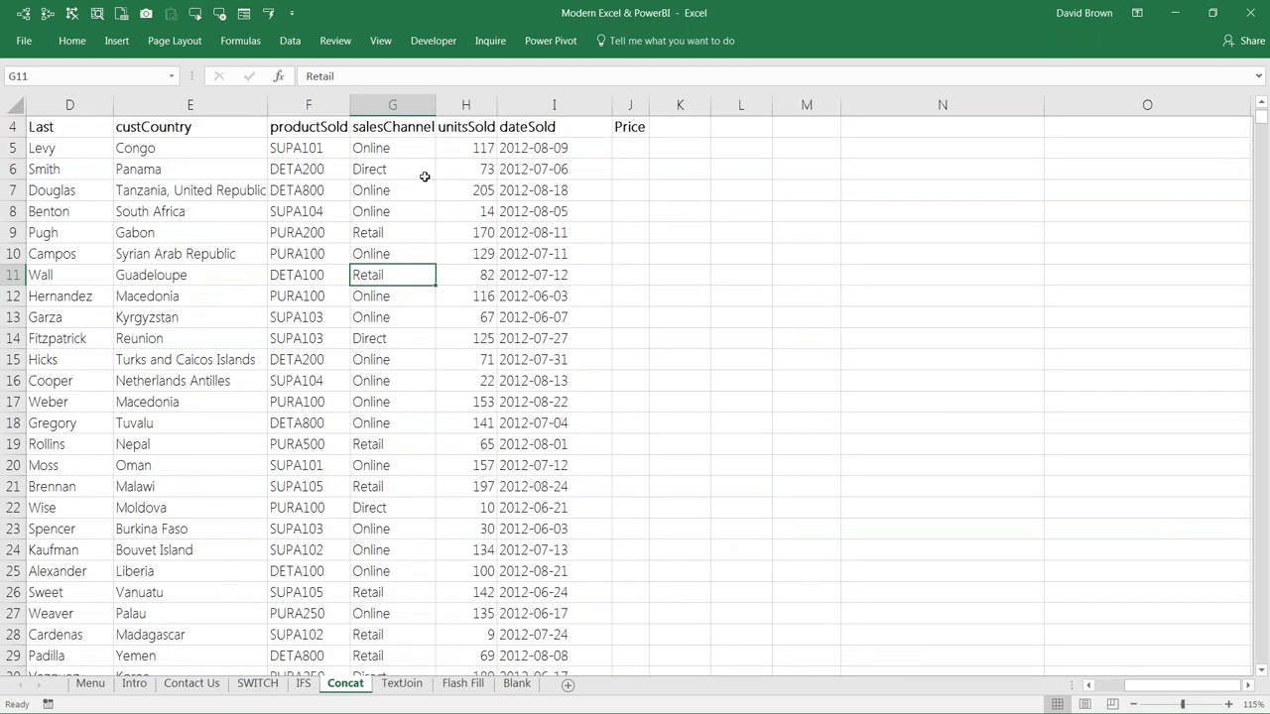
key(Home)
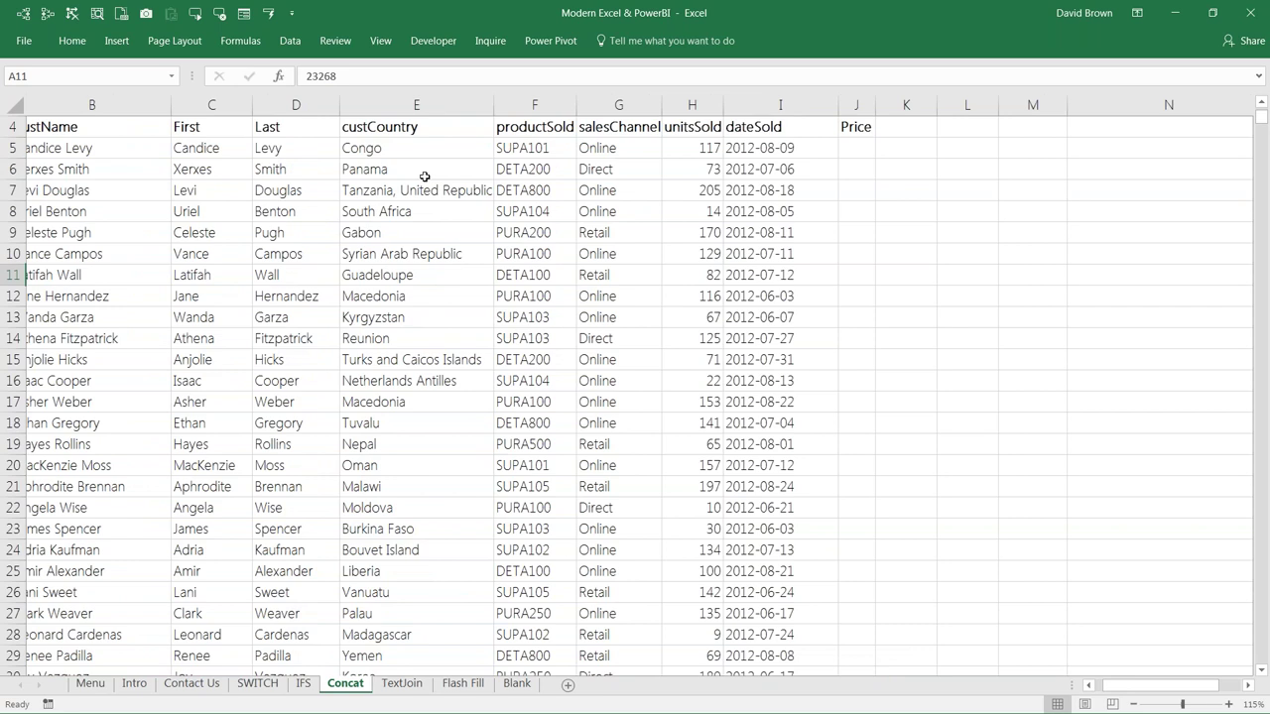
key(ctrl+Up)
key(ctrl+Right)
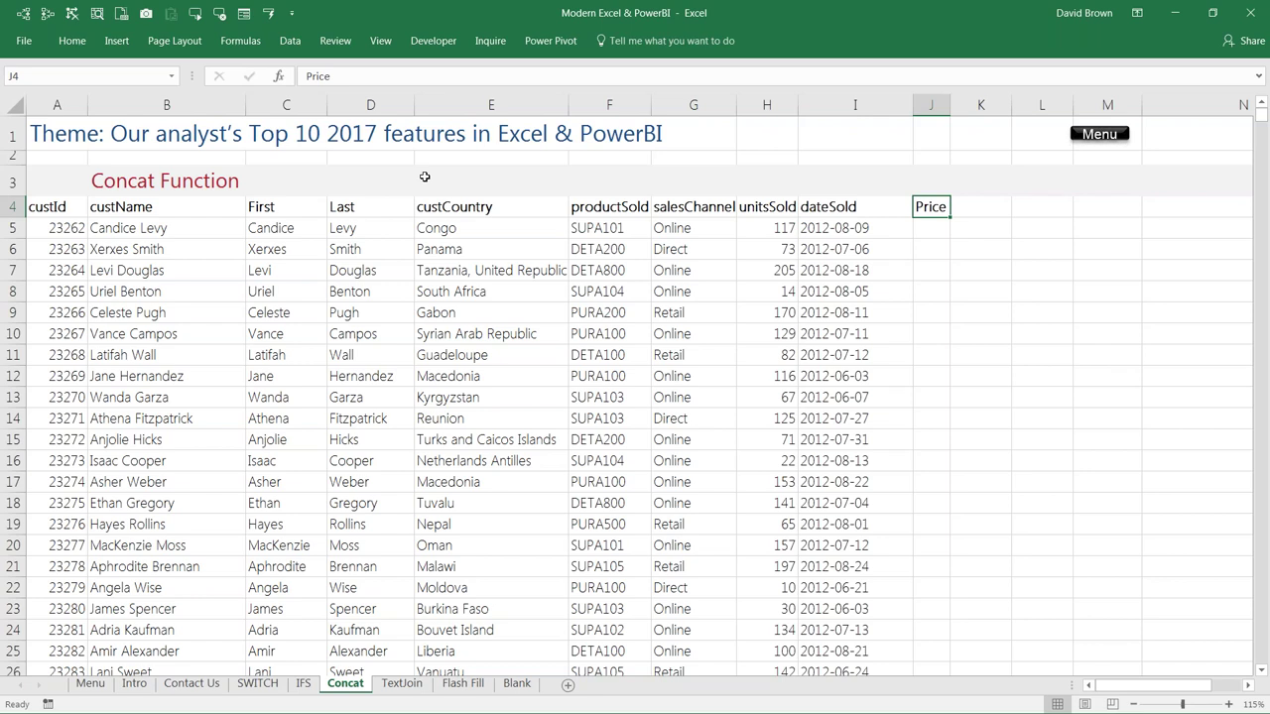
key(ctrl+Left)
key(Down)
key(shift+Right)
key(shift+Right)
key(shift+Right)
key(shift+Right)
key(shift+Right)
key(shift+Right)
key(shift+Right)
key(shift+Right)
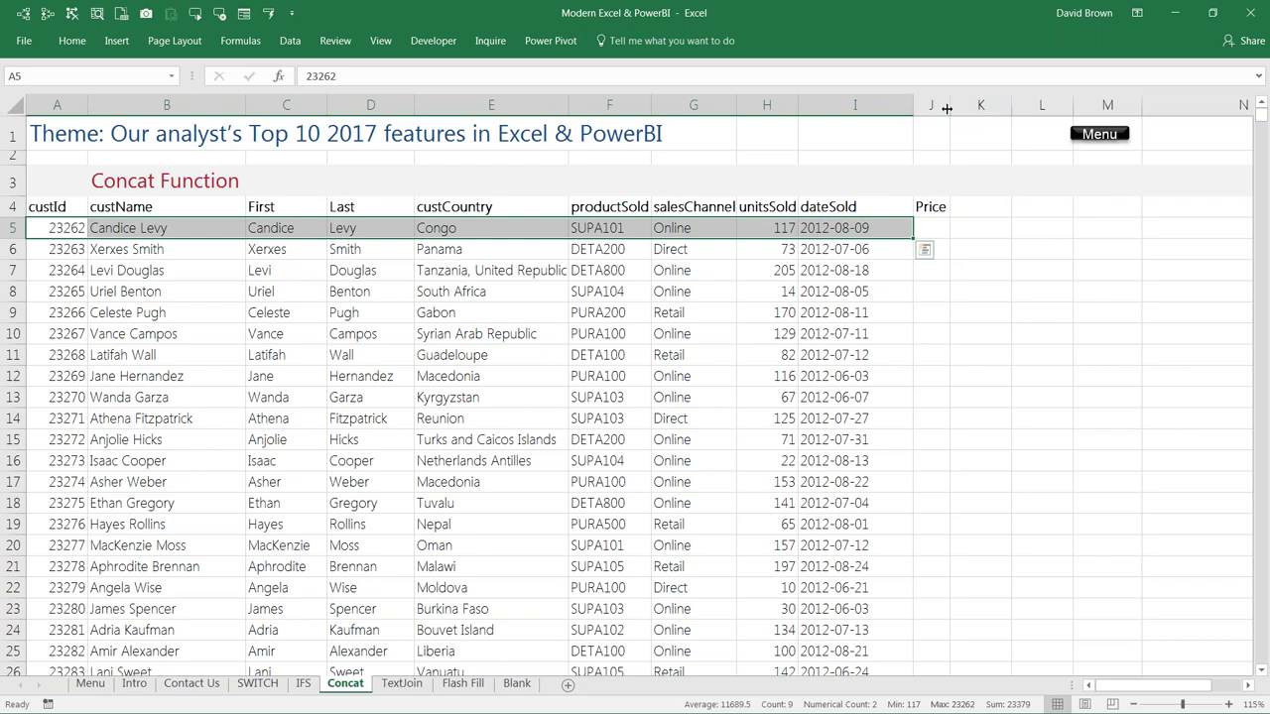
drag(946, 108, 1040, 108)
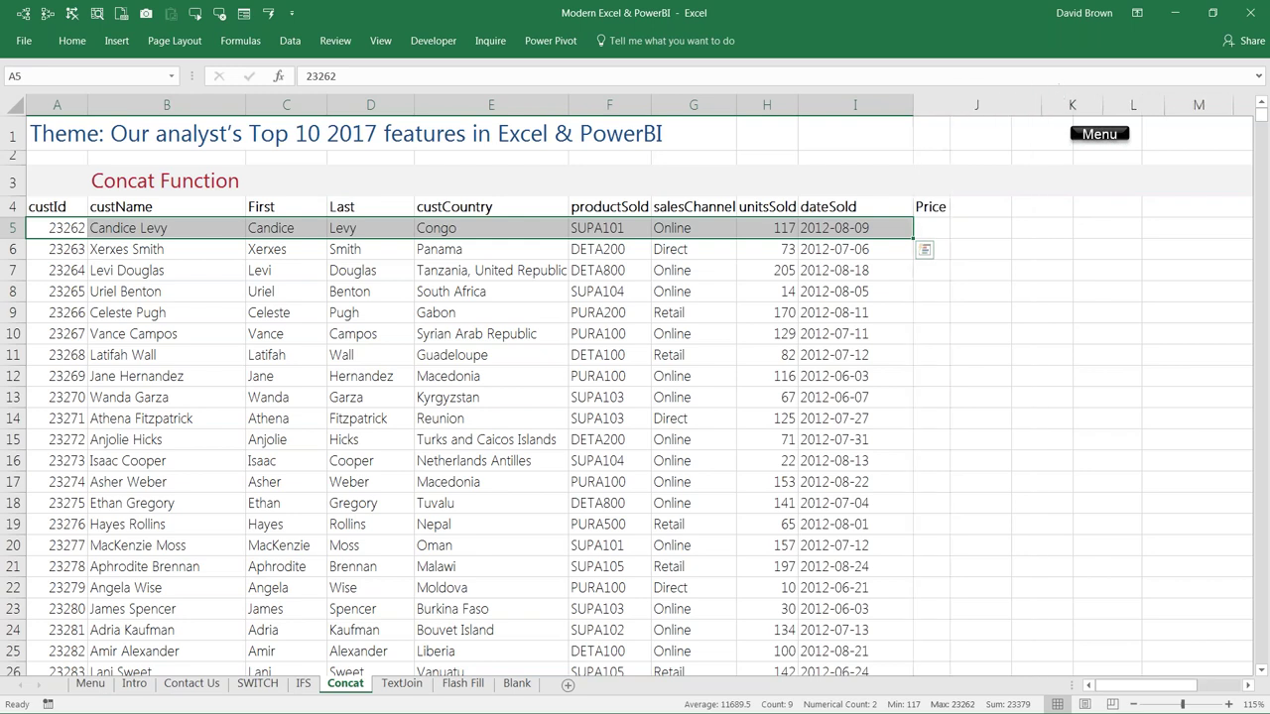
Step: Enter a pipe separator | in cell J3 under the Price heading
click(986, 227)
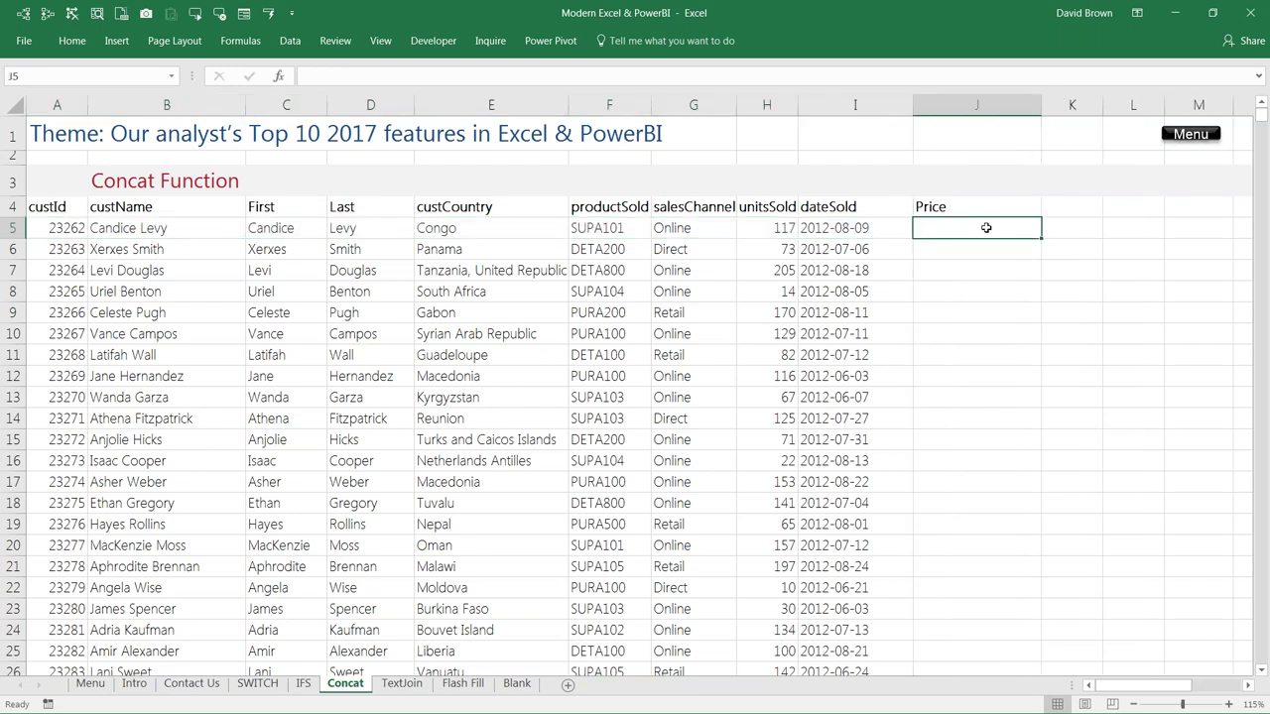
key(Up)
key(Up)
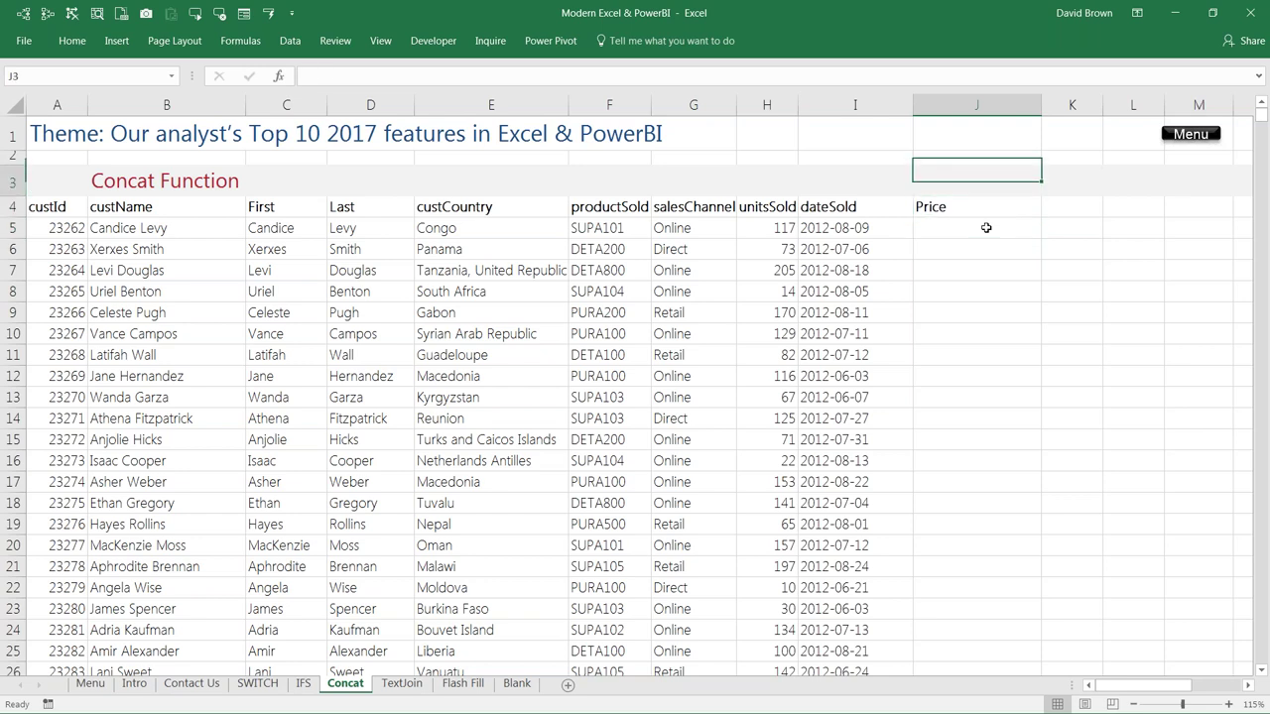
text(|)
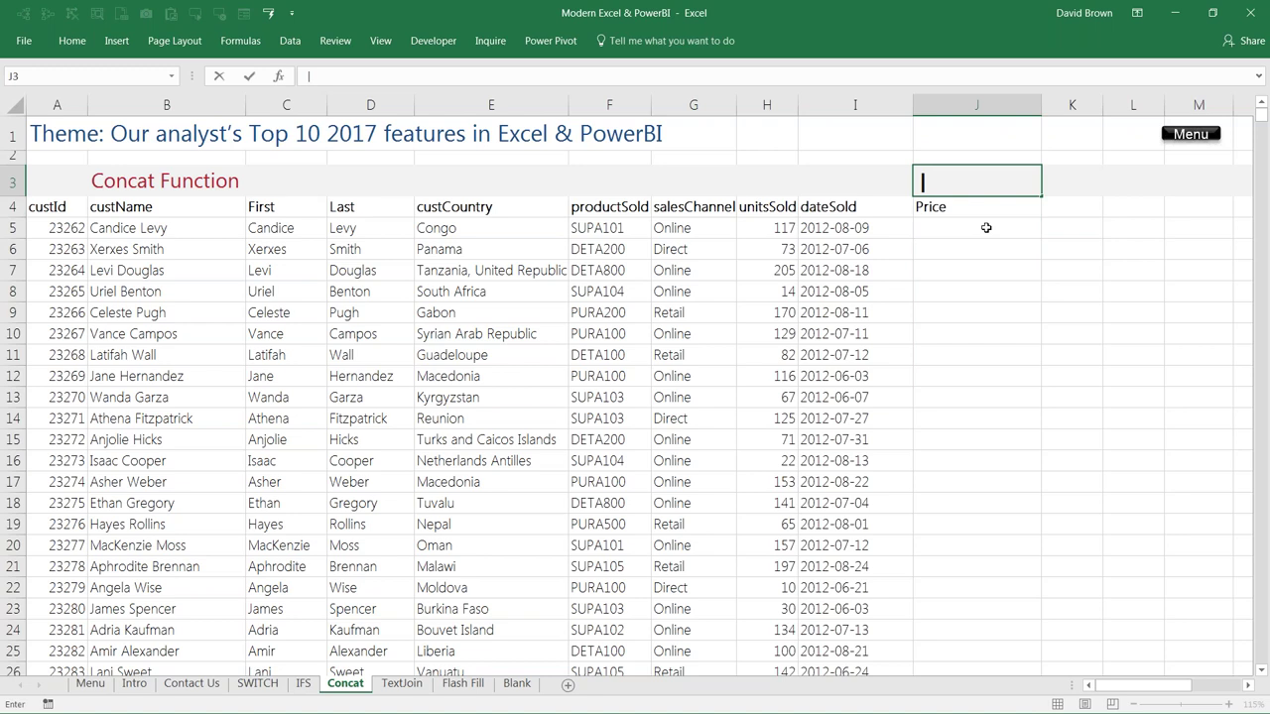
key(Return)
key(Up)
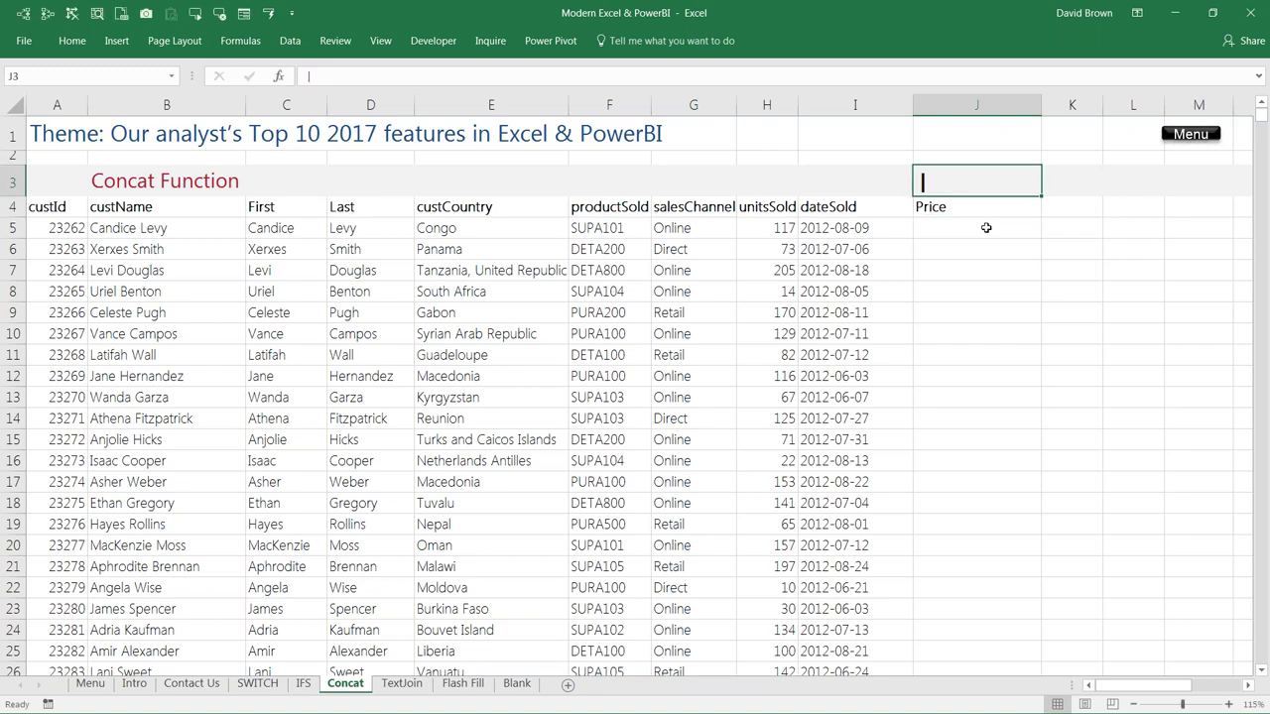
Step: Type a sample customer id and name with pipes in J5, then cancel it
click(986, 227)
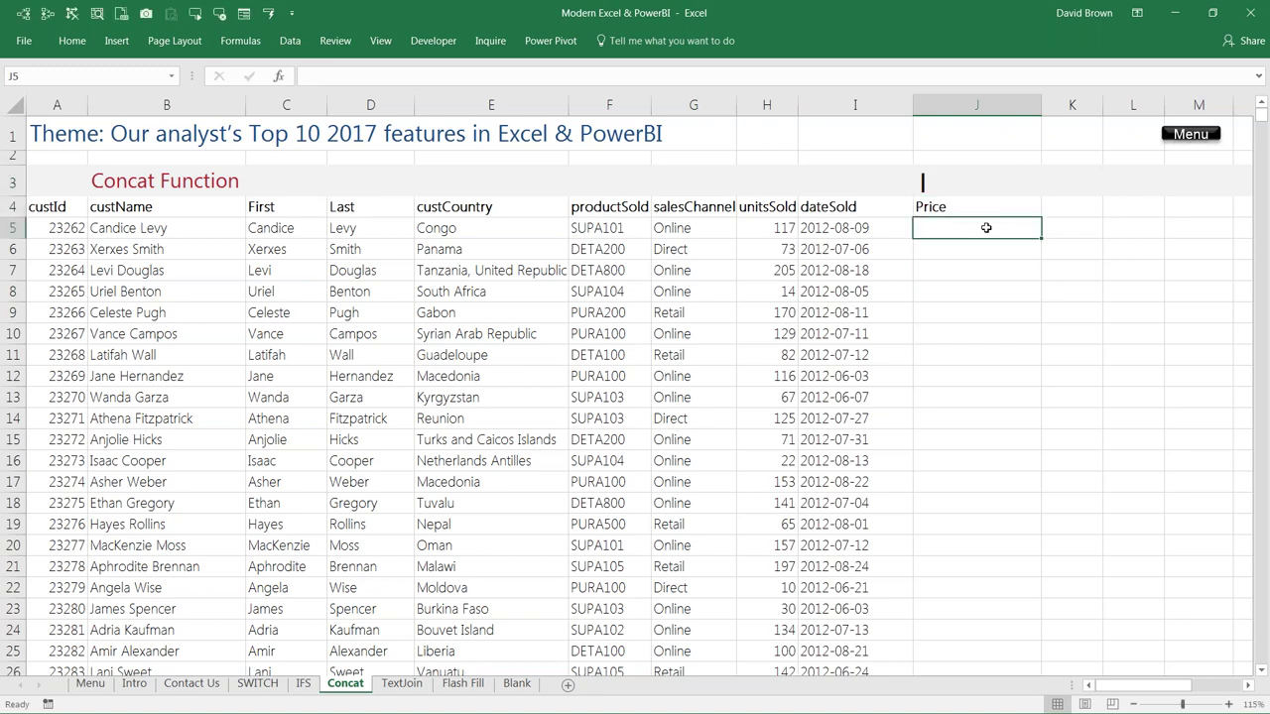
key(shift+Home)
click(986, 227)
text(2)
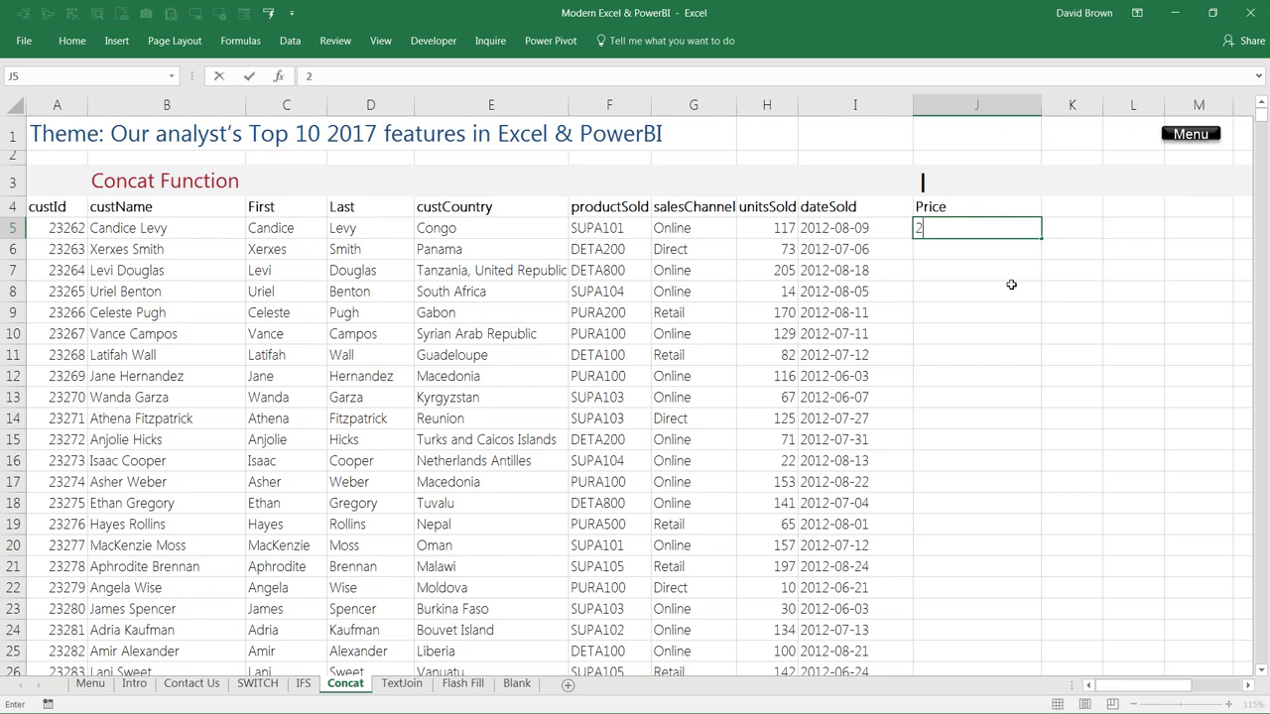
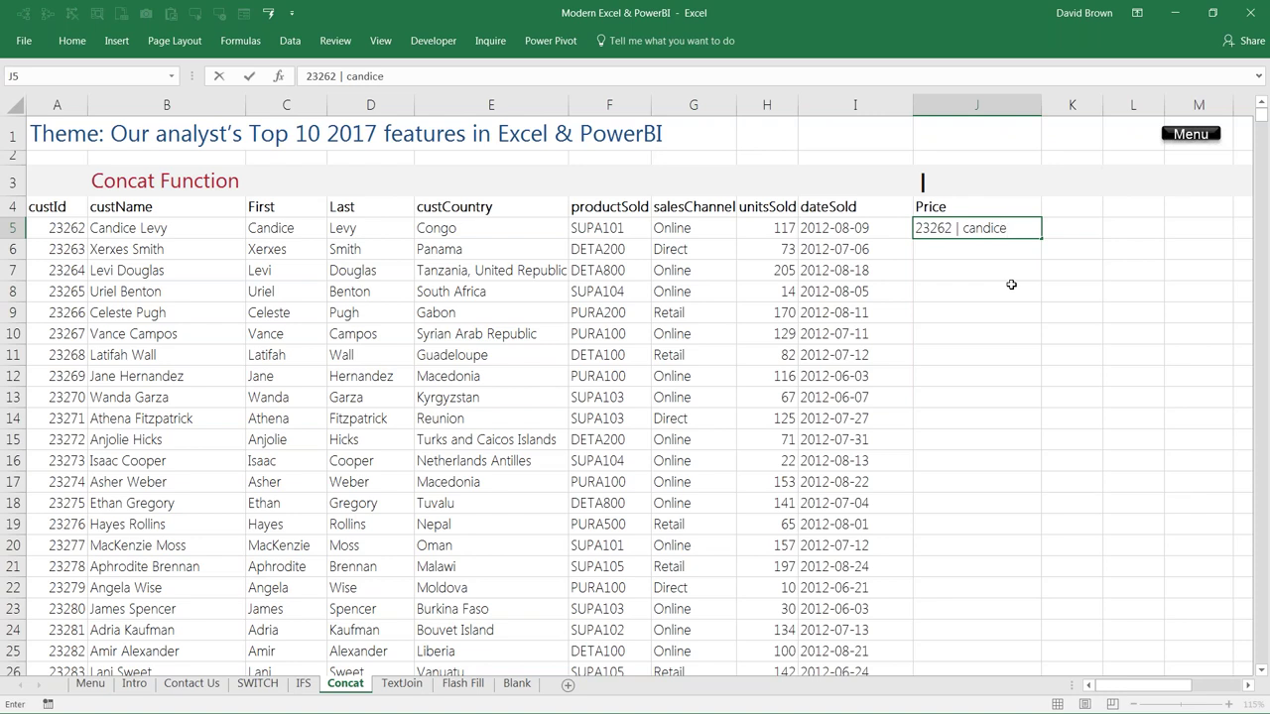
key(Escape)
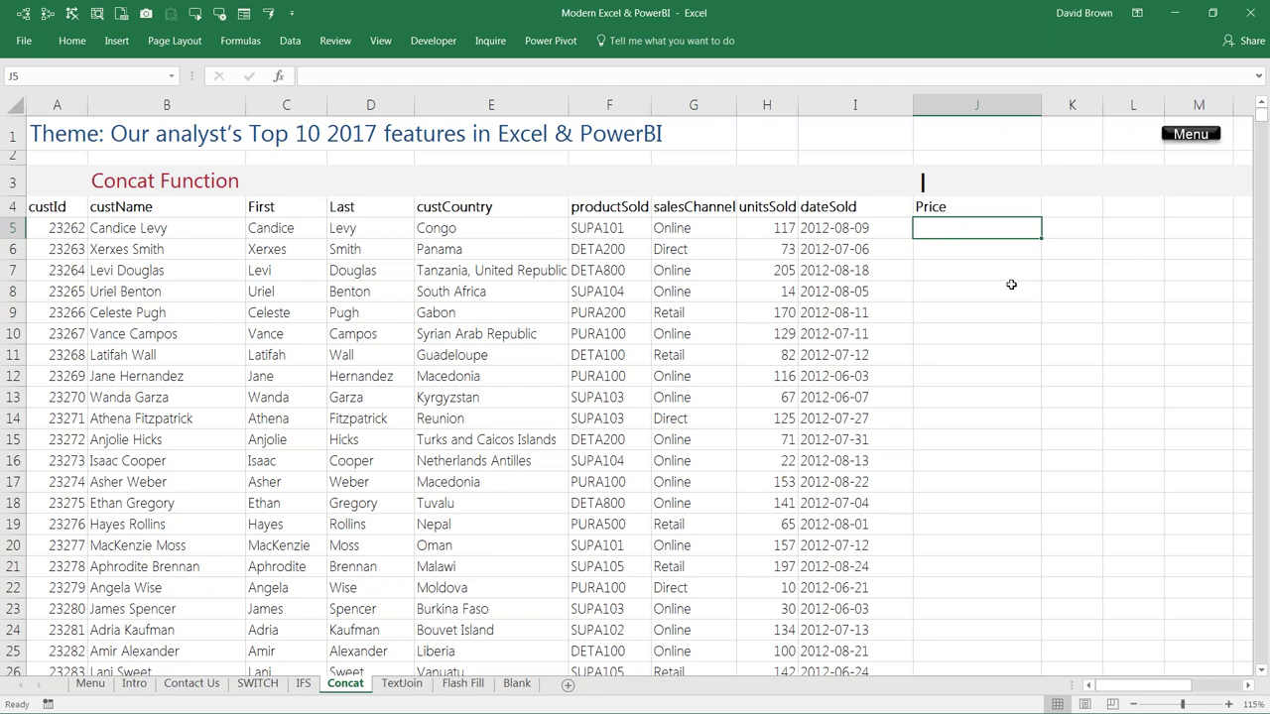
Step: Start a CONCATENATE in J5 with A5 and "|" as the first two text arguments
text(=concate)
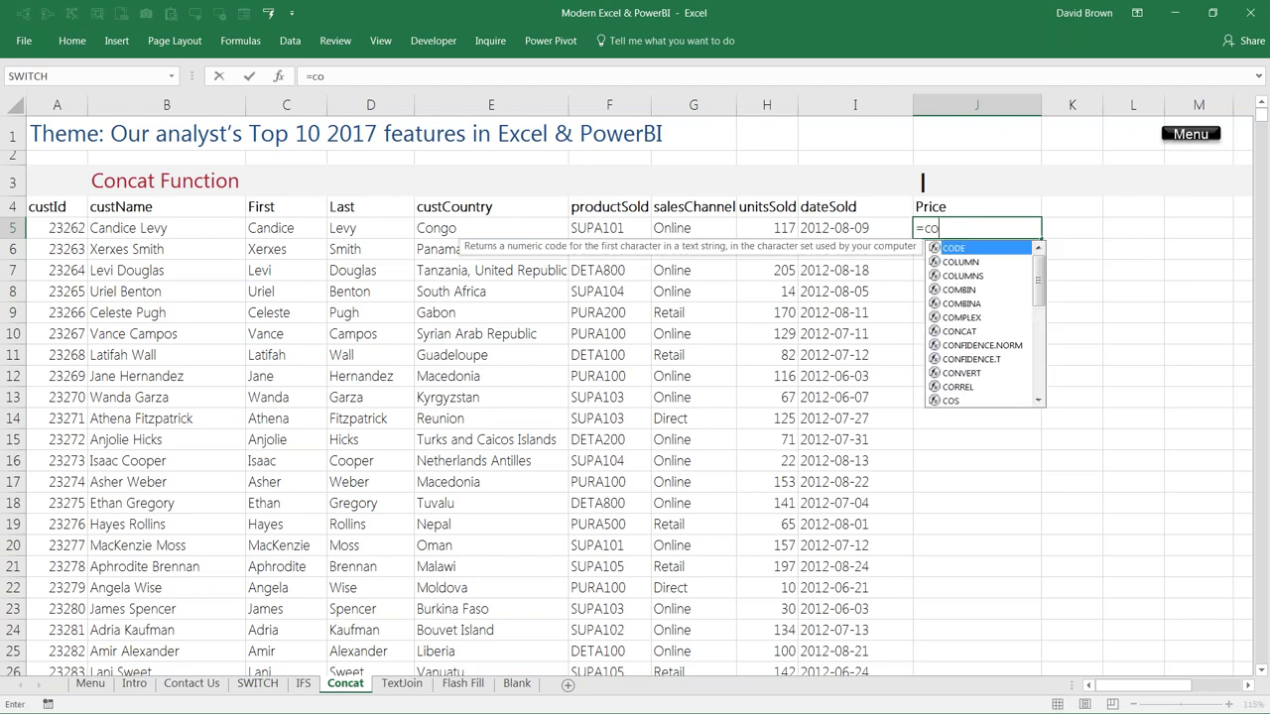
key(Tab)
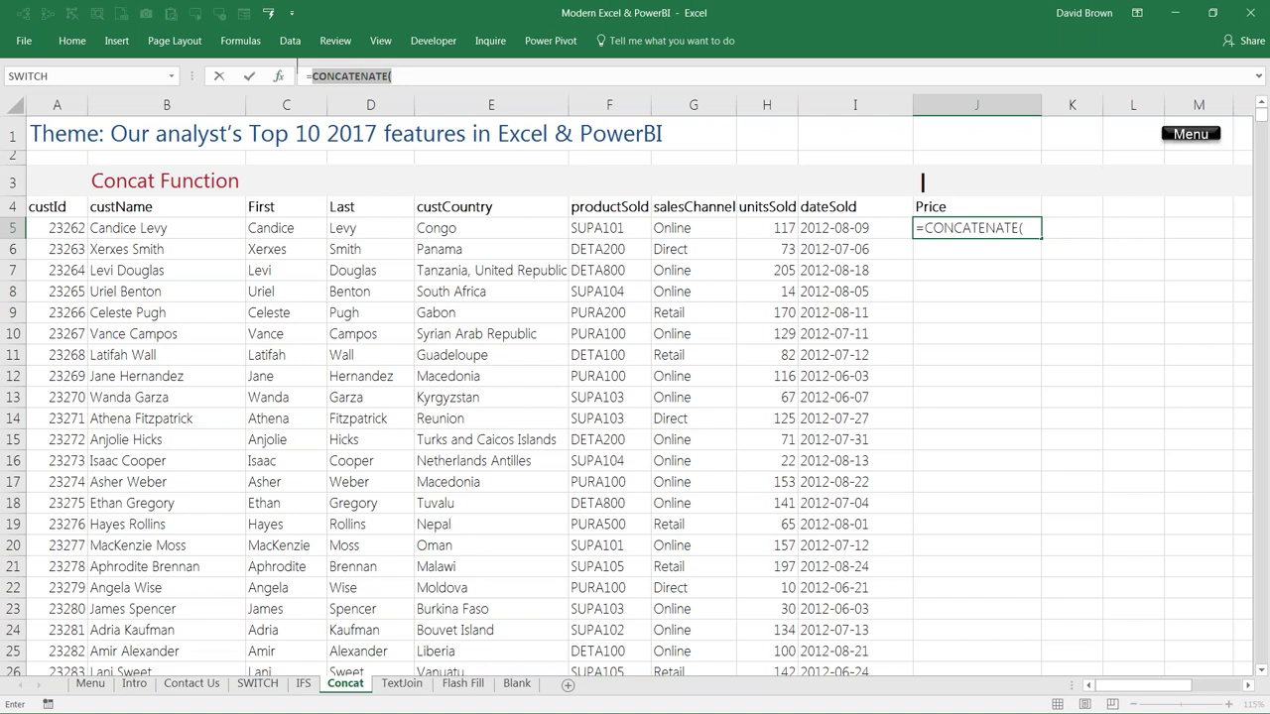
key(ctrl+a)
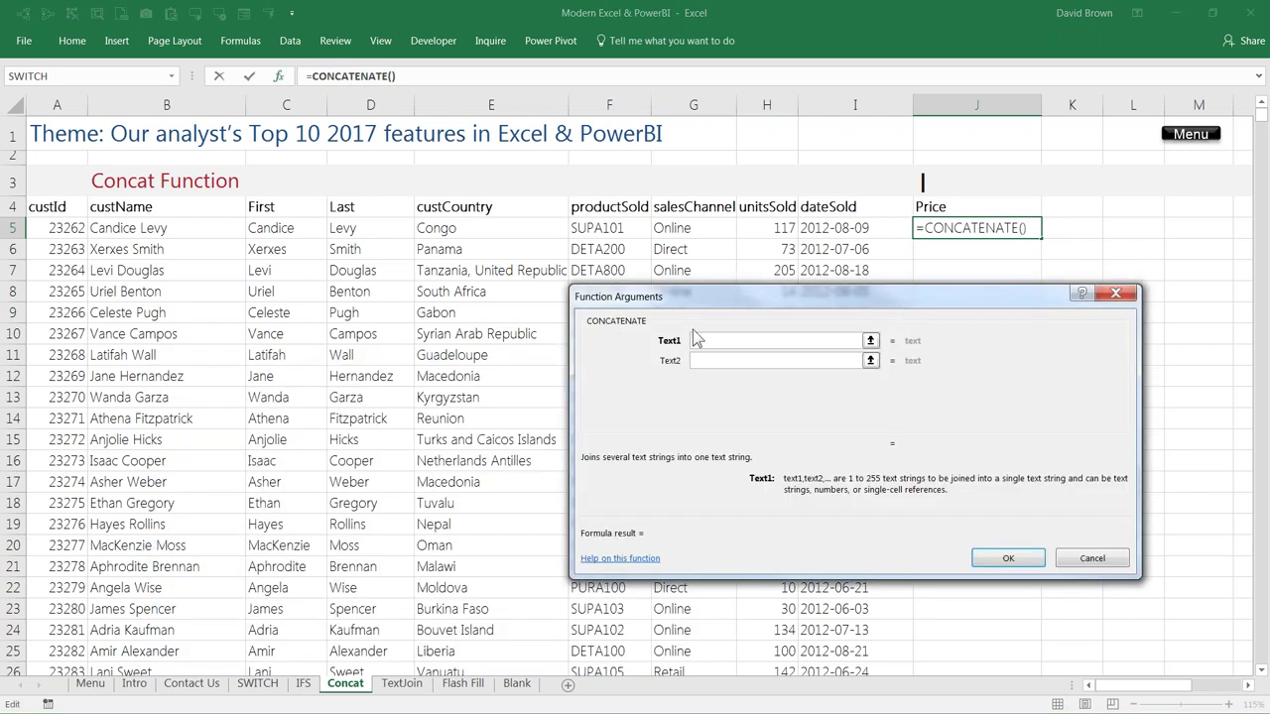
click(70, 229)
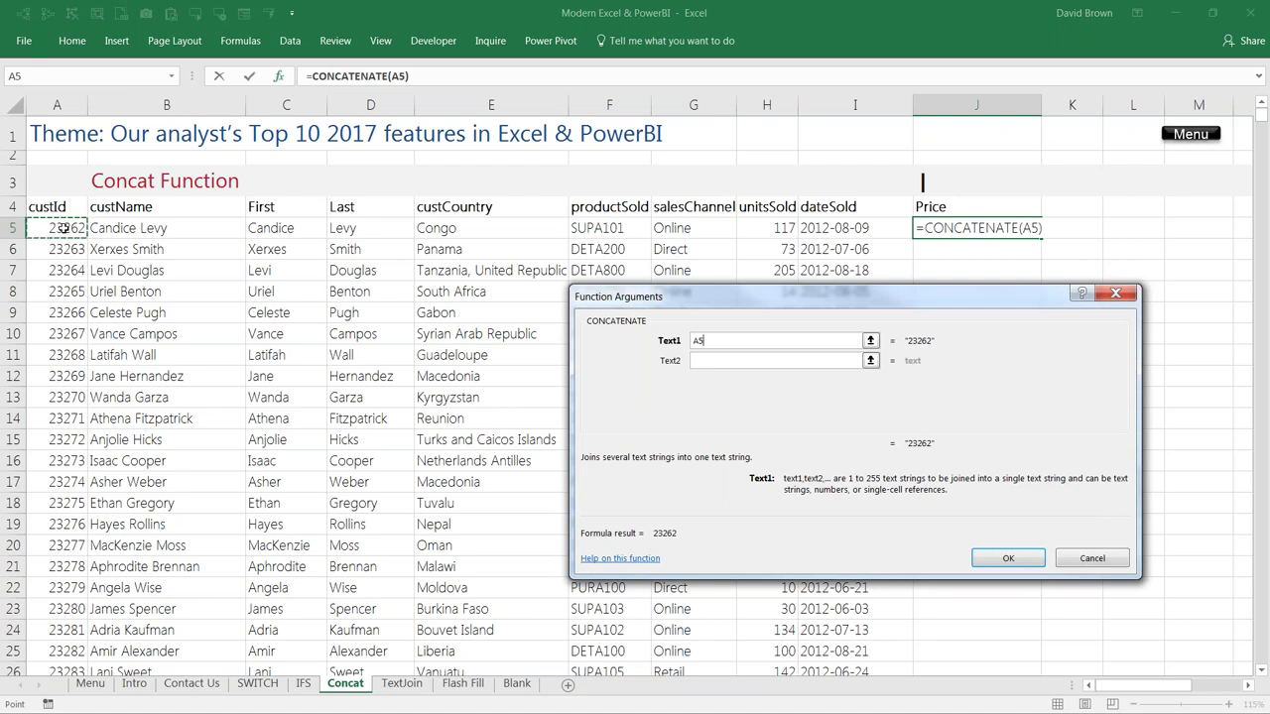
key(Tab)
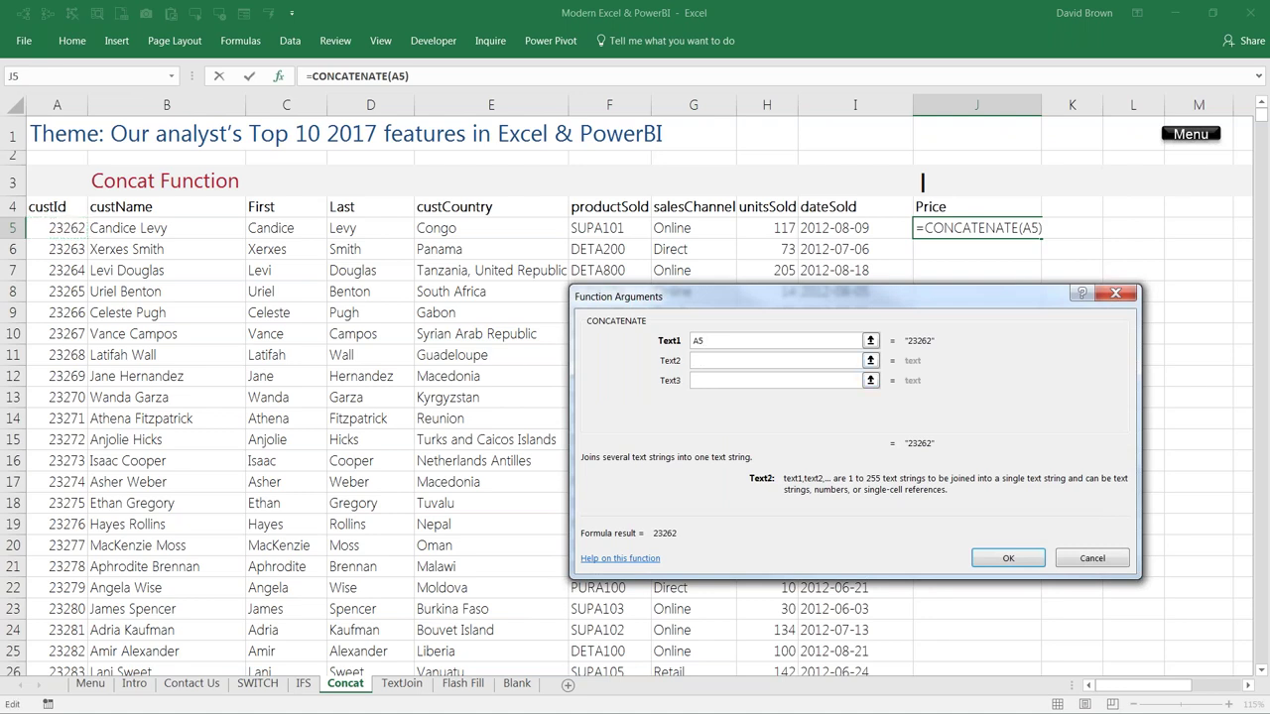
text("|")
key(Tab)
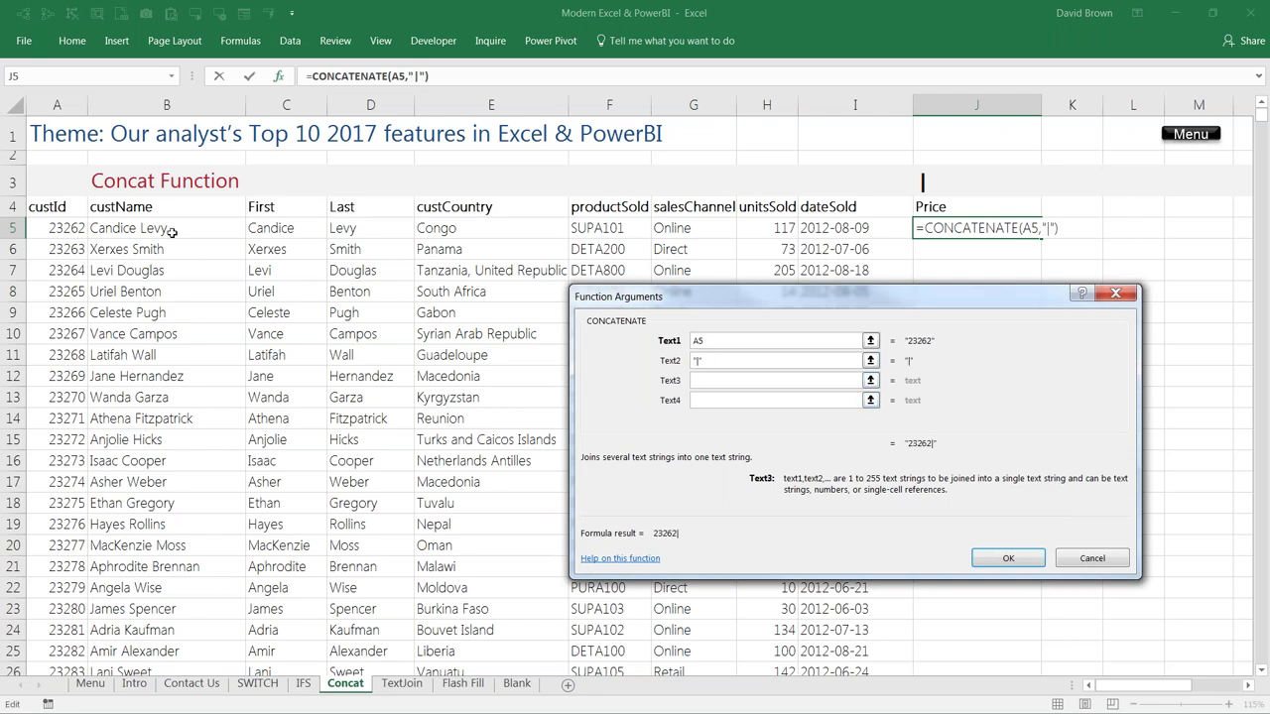
Step: Add B5, "|" and C5 as the remaining arguments, confirm, and recheck J5's formula
click(172, 232)
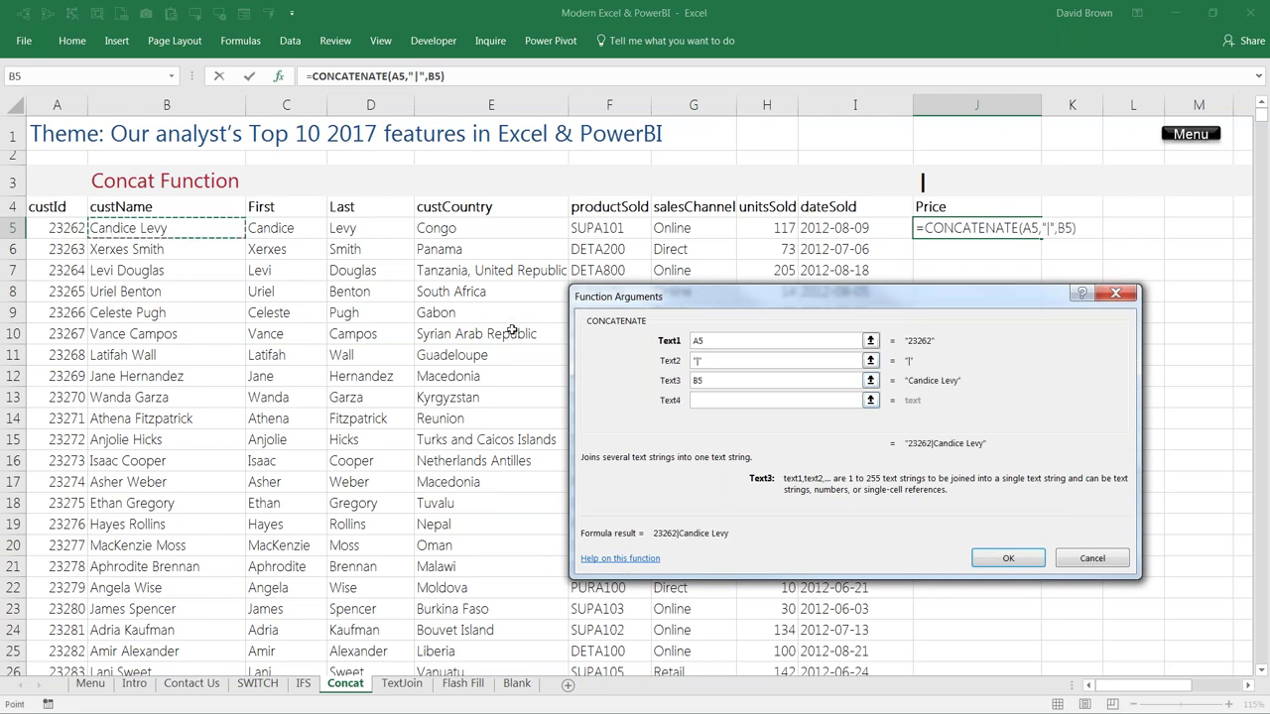
click(737, 405)
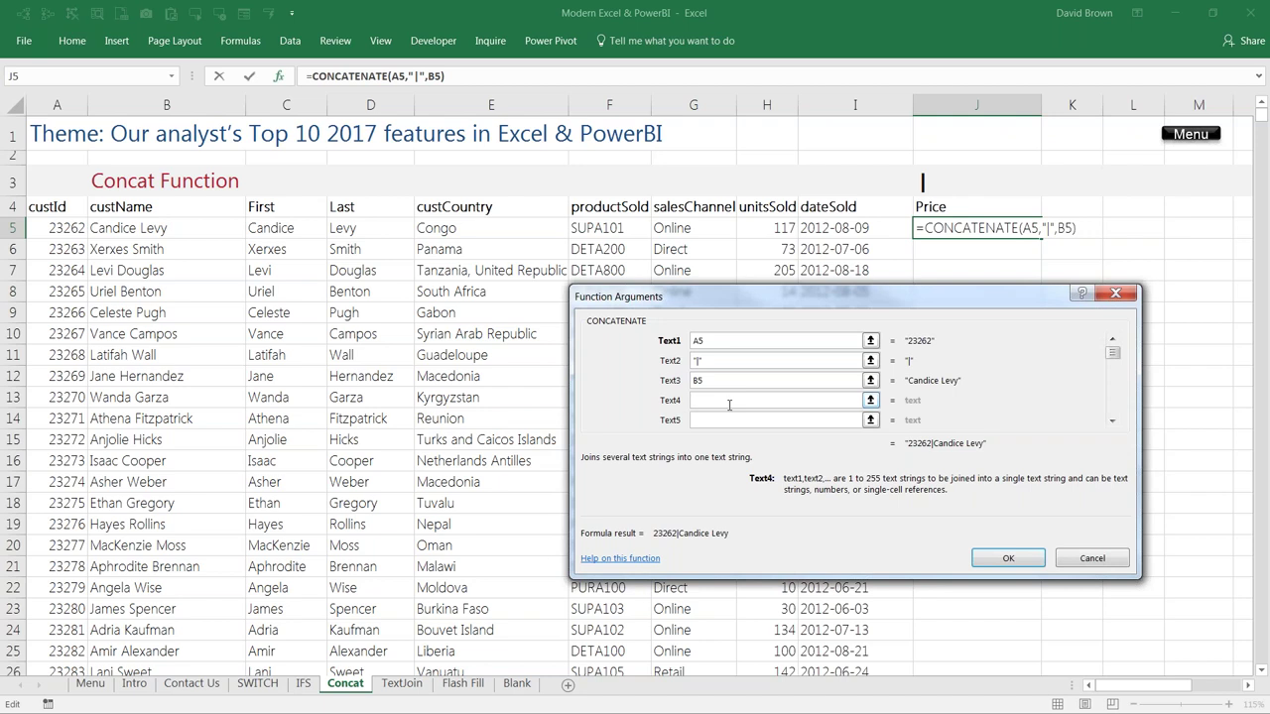
text(|)
key(Tab)
click(286, 227)
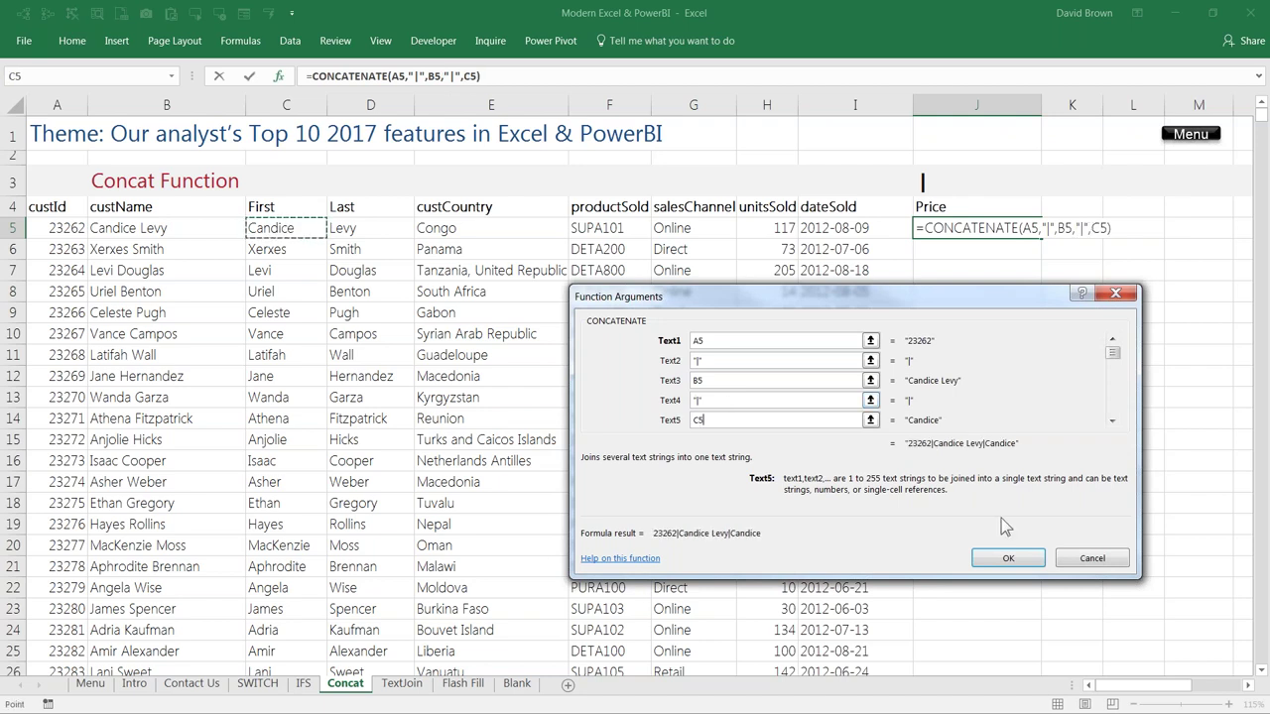
click(1008, 558)
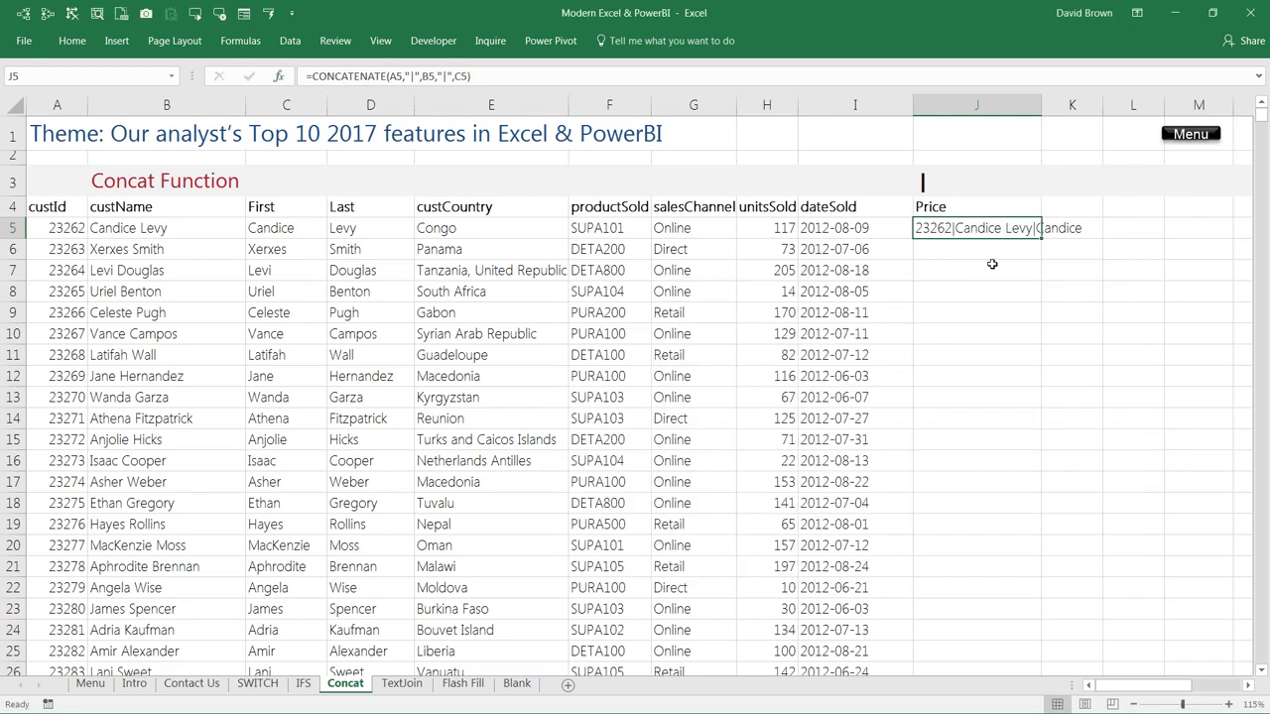
click(983, 275)
click(984, 223)
Step: Replace J5's formula with =CONCAT(A5:I5) joining all nine row-5 fields
key(Delete)
text(=)
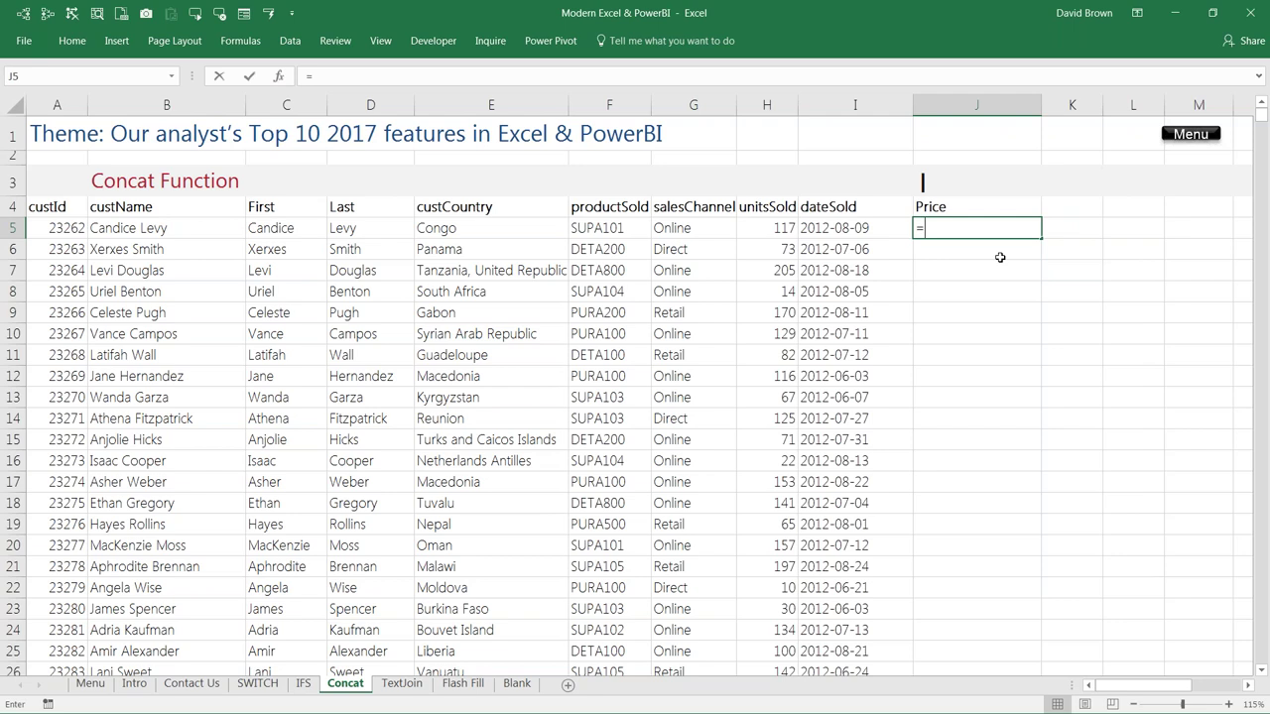
text(conca)
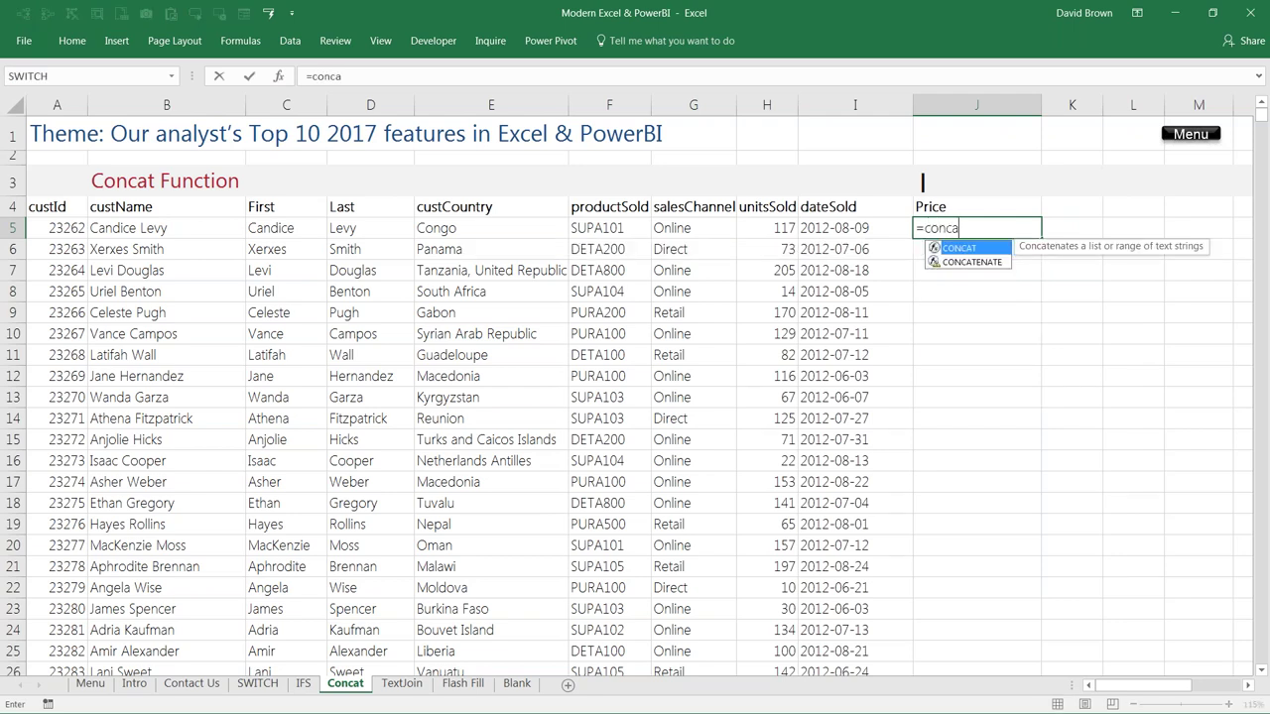
key(Tab)
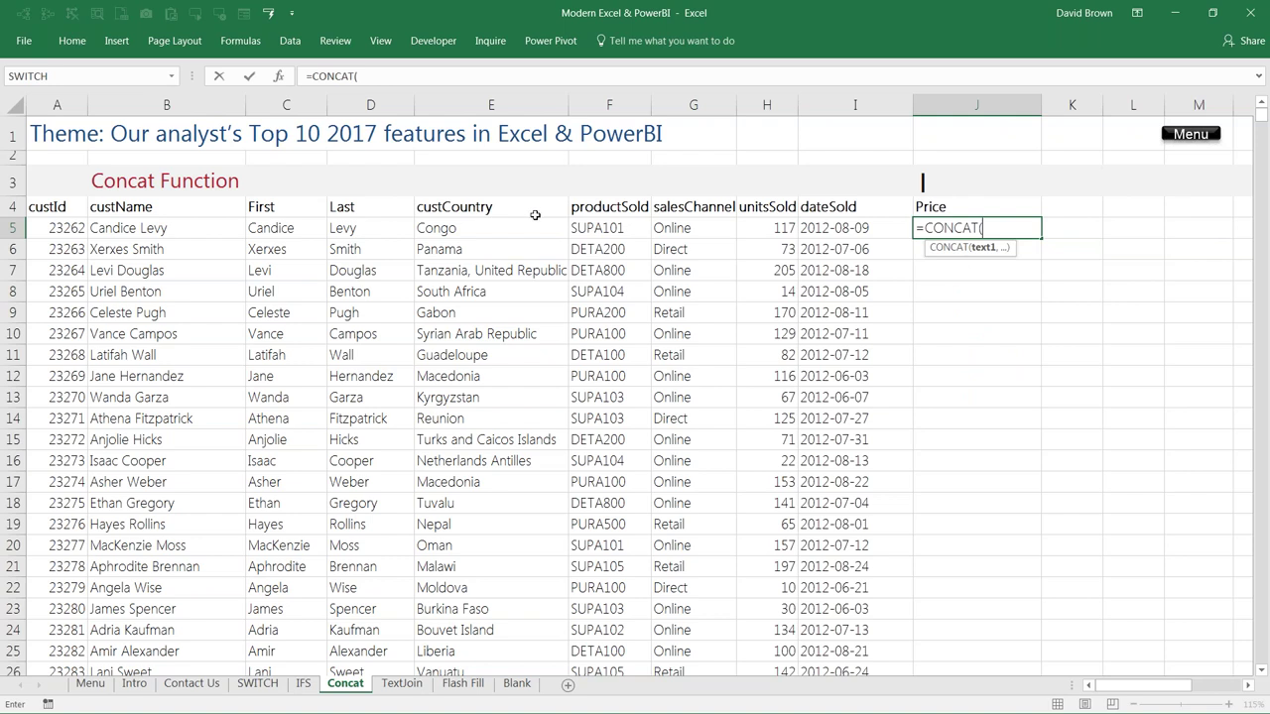
drag(70, 228, 828, 227)
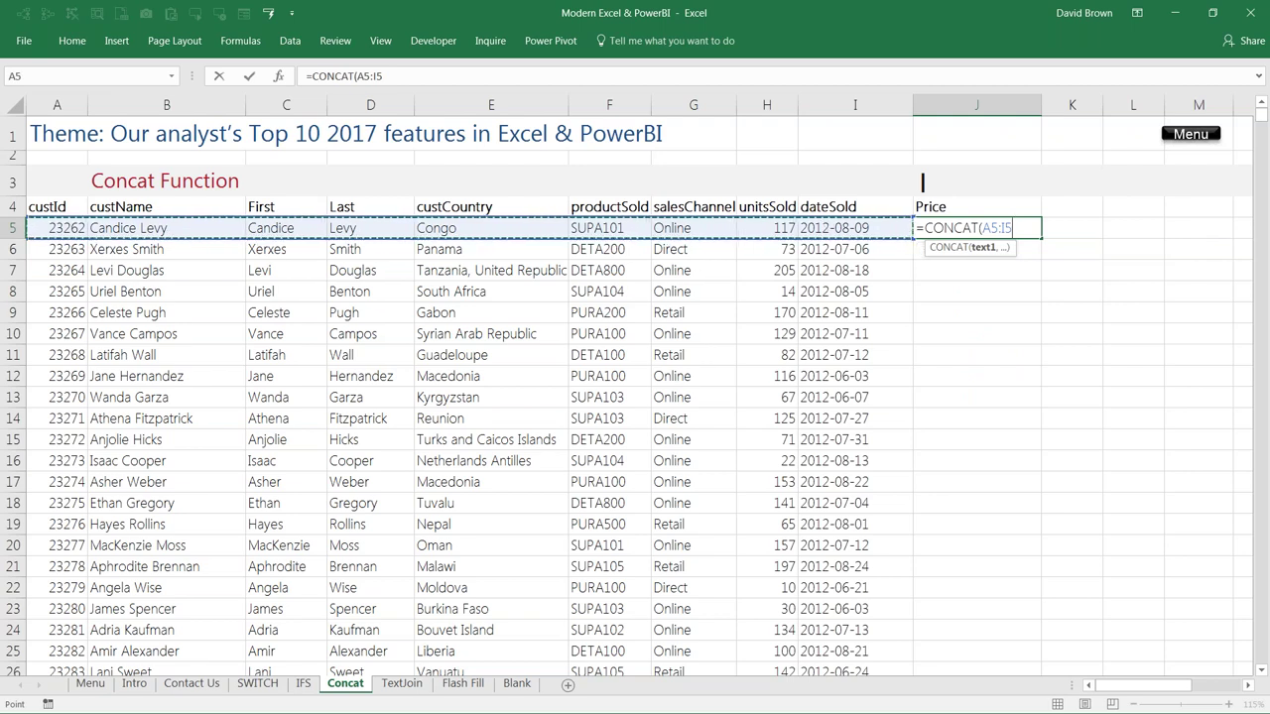
text())
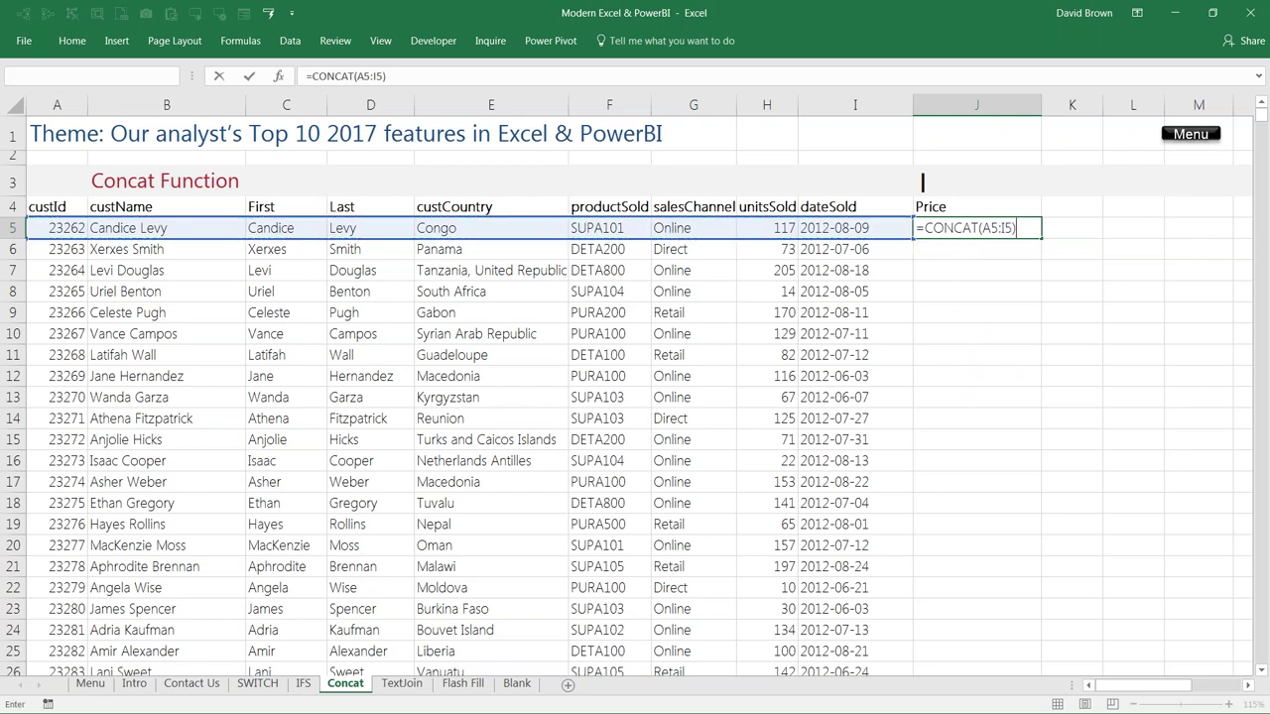
key(Return)
Step: Scroll along row 5 and zoom in to read the joined result in J5
key(Right)
key(Right)
key(Right)
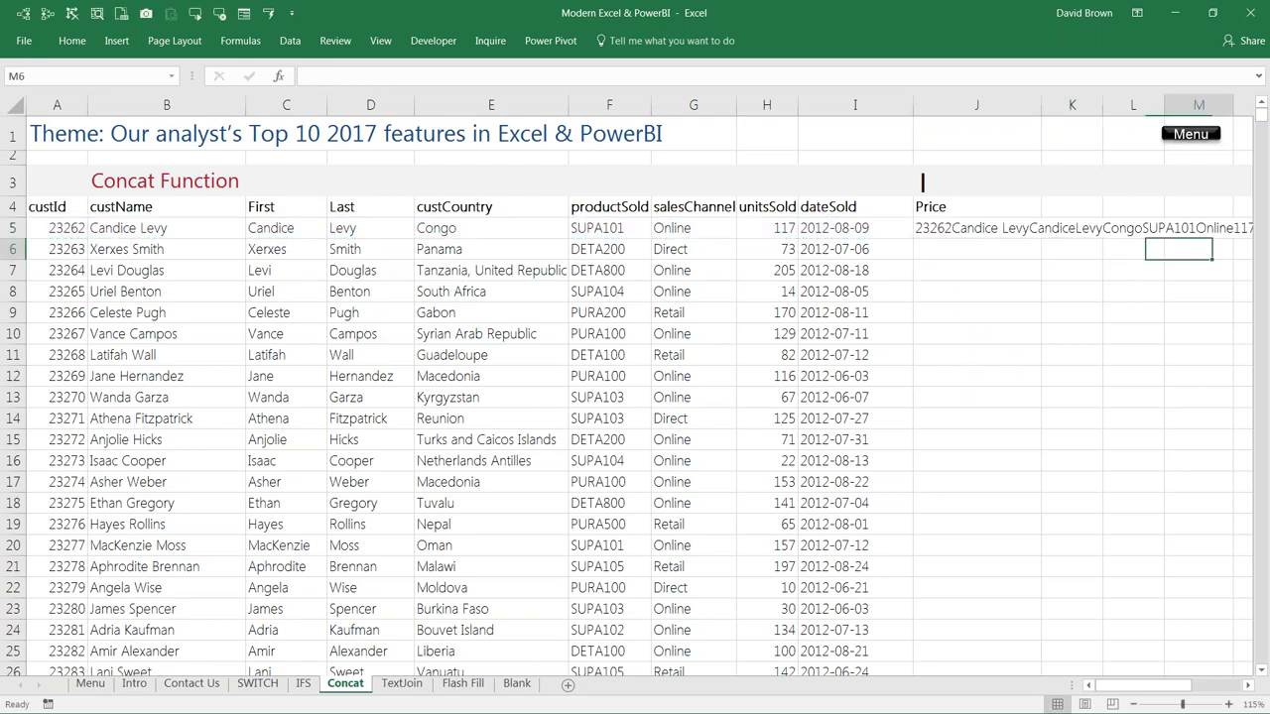
key(Right)
key(Right)
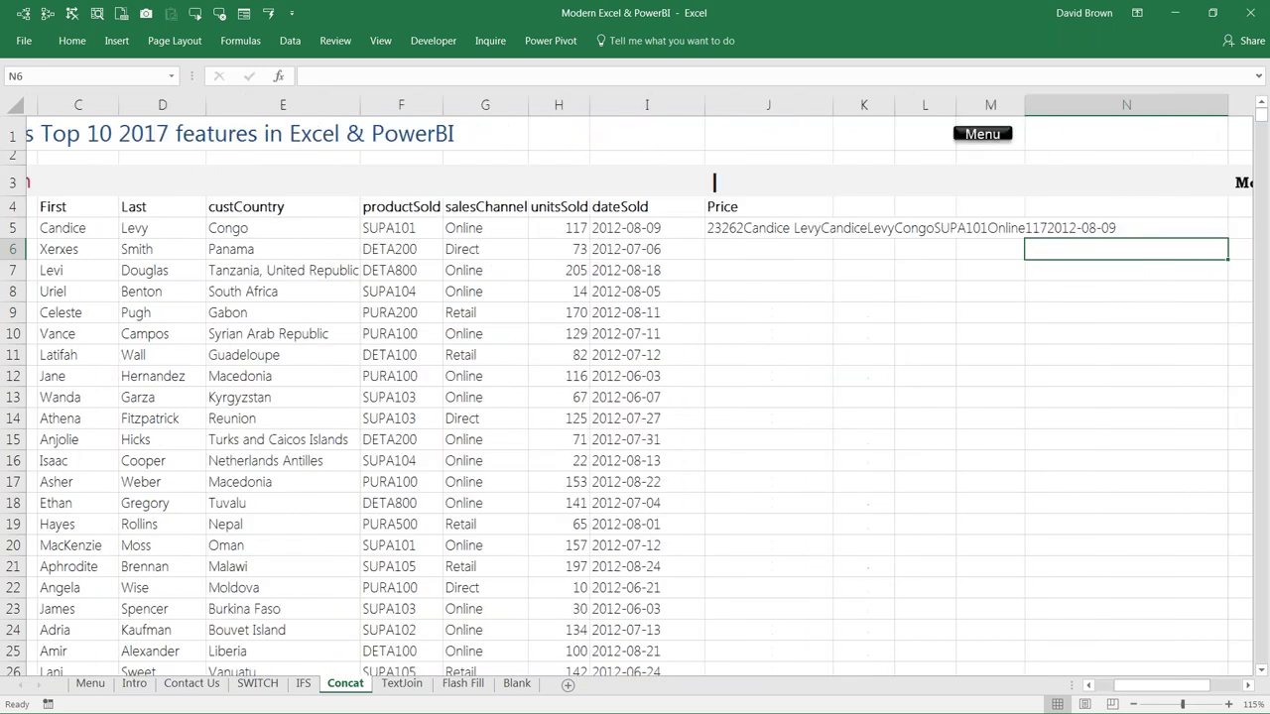
scroll(397, 549, up, 3)
key(Left)
key(Left)
key(Left)
key(Left)
key(Left)
key(Up)
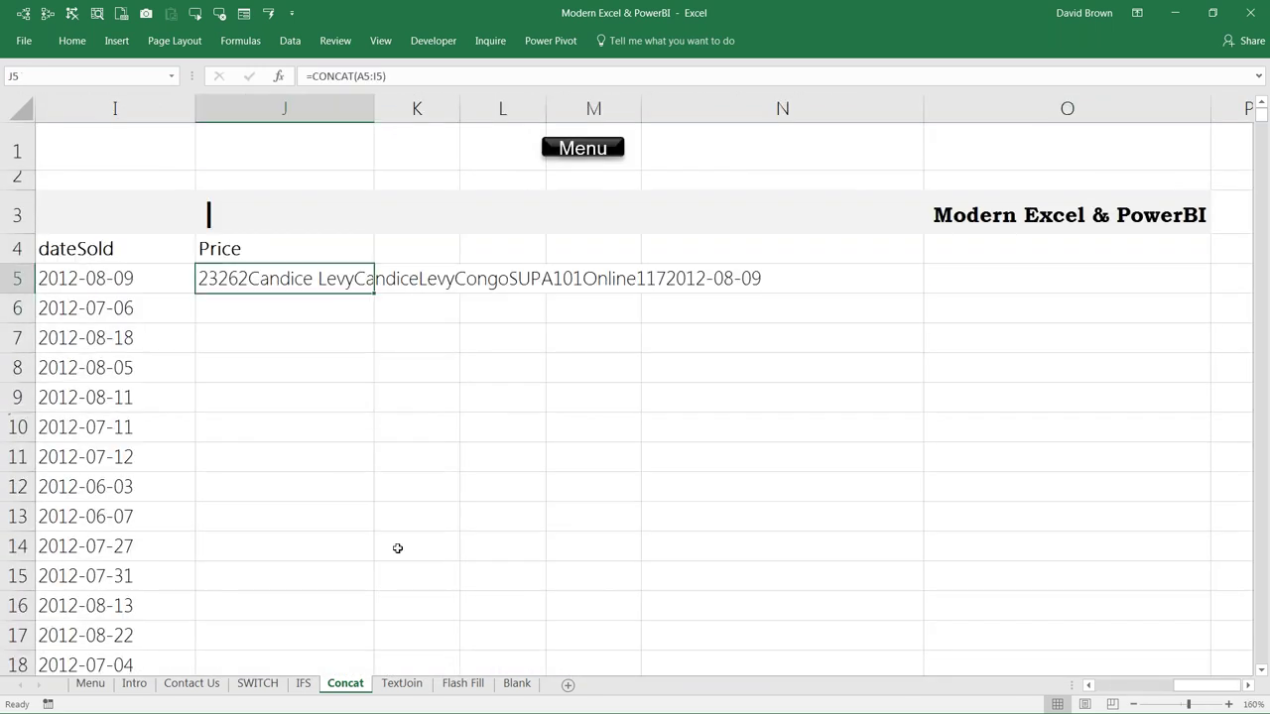
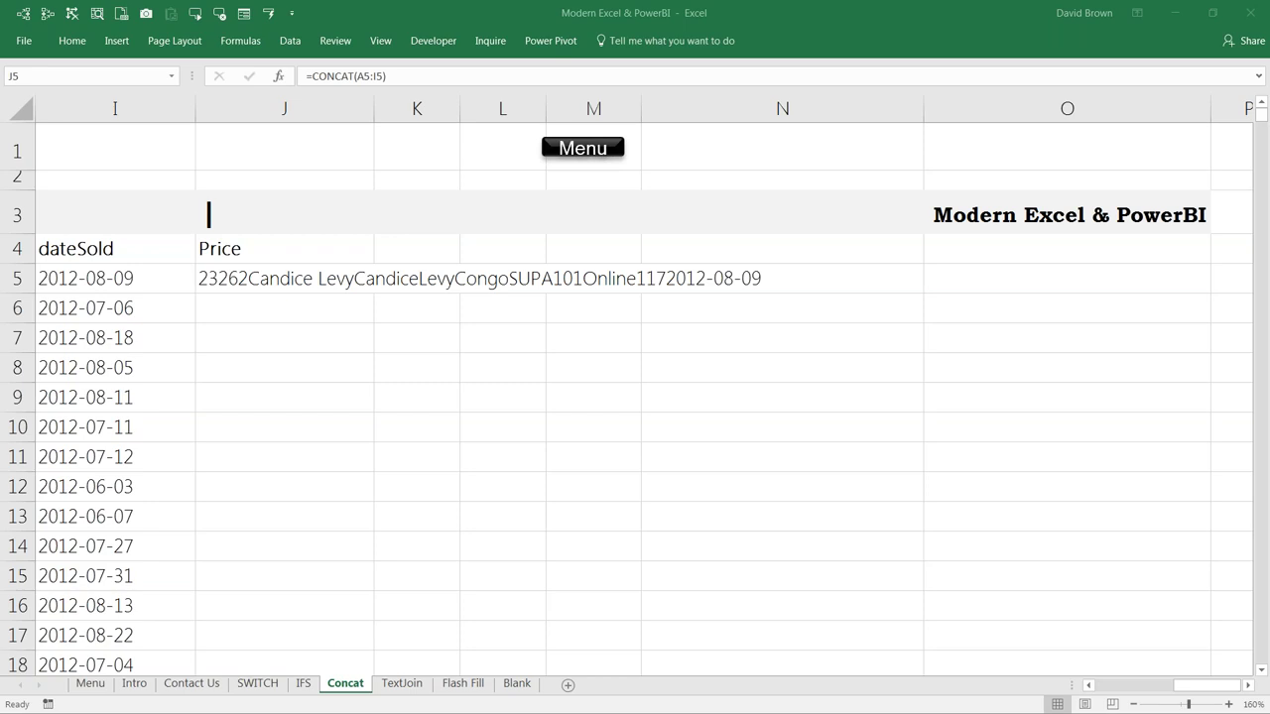
Step: Begin a =TEXTJOIN formula in J6, below J5's CONCAT, and bring up its Function Arguments dialog
click(316, 285)
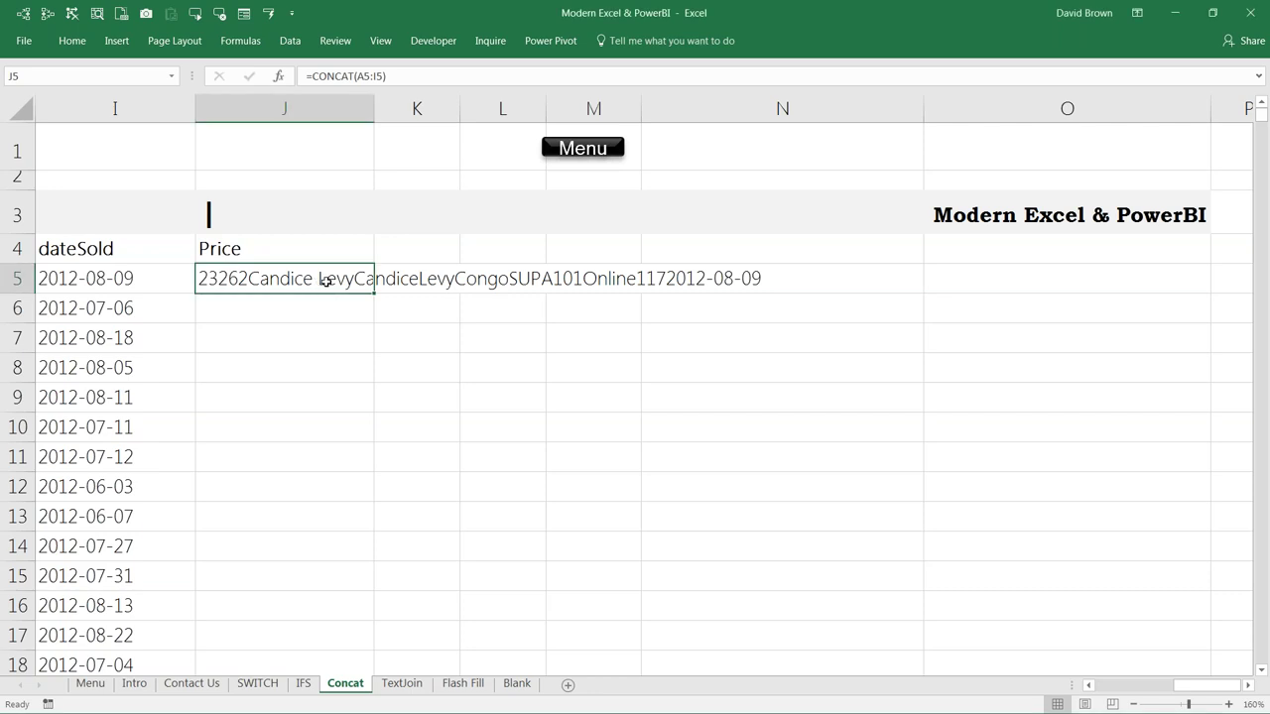
key(Down)
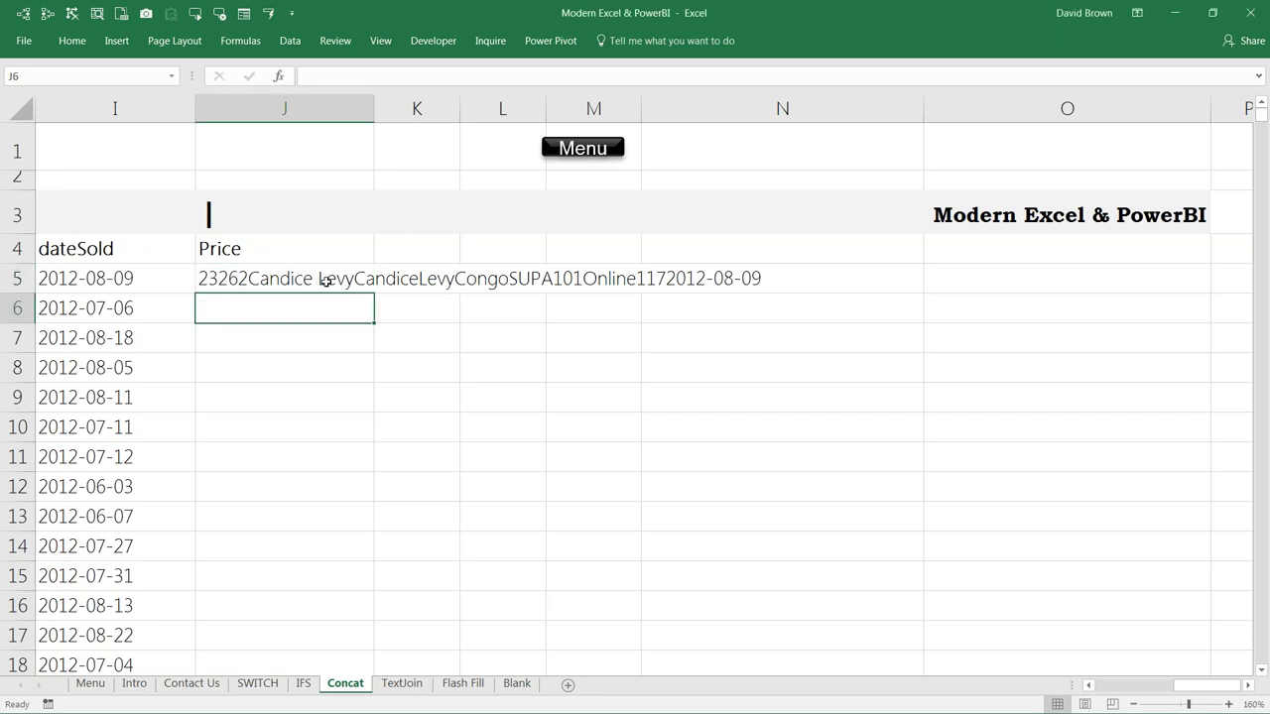
text(=text)
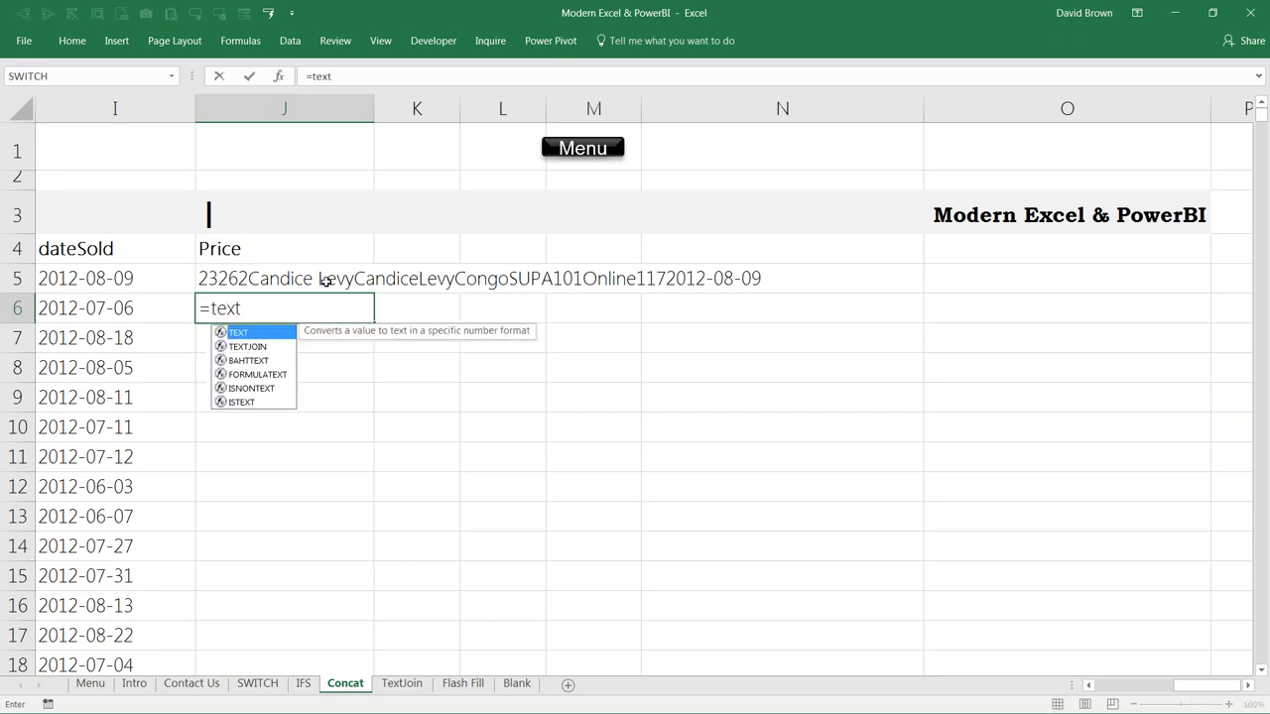
key(Down)
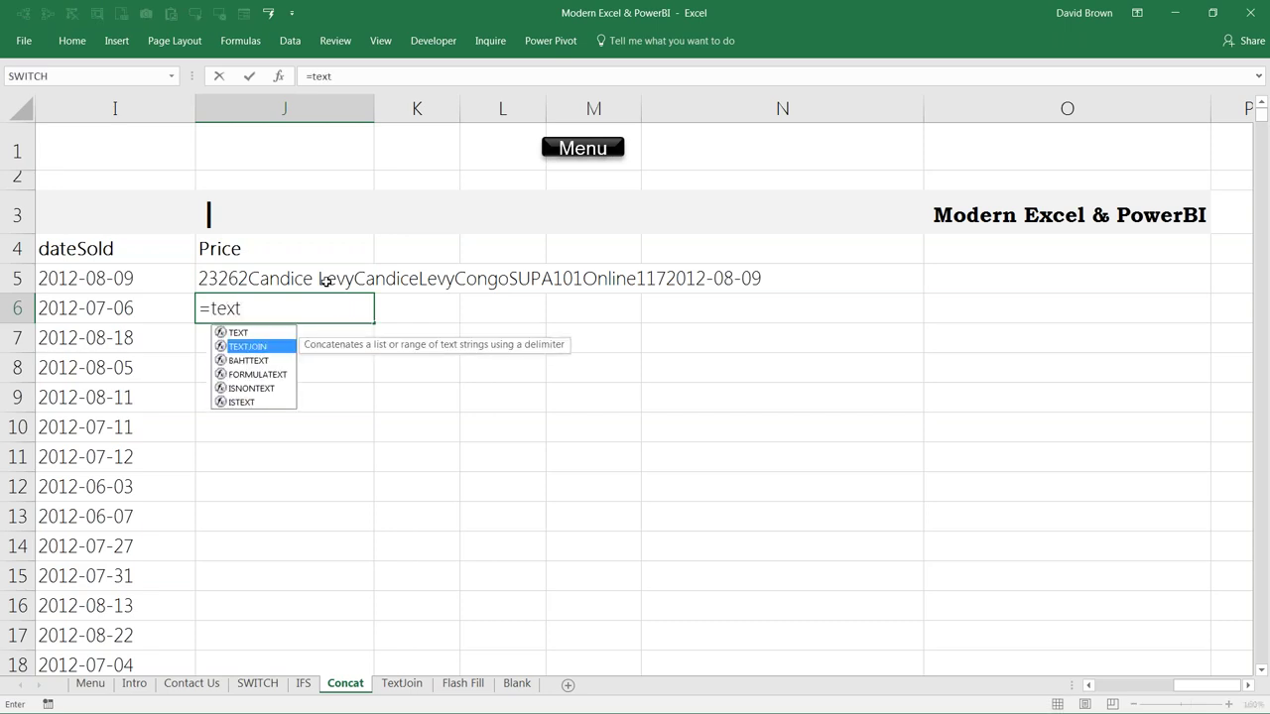
key(Tab)
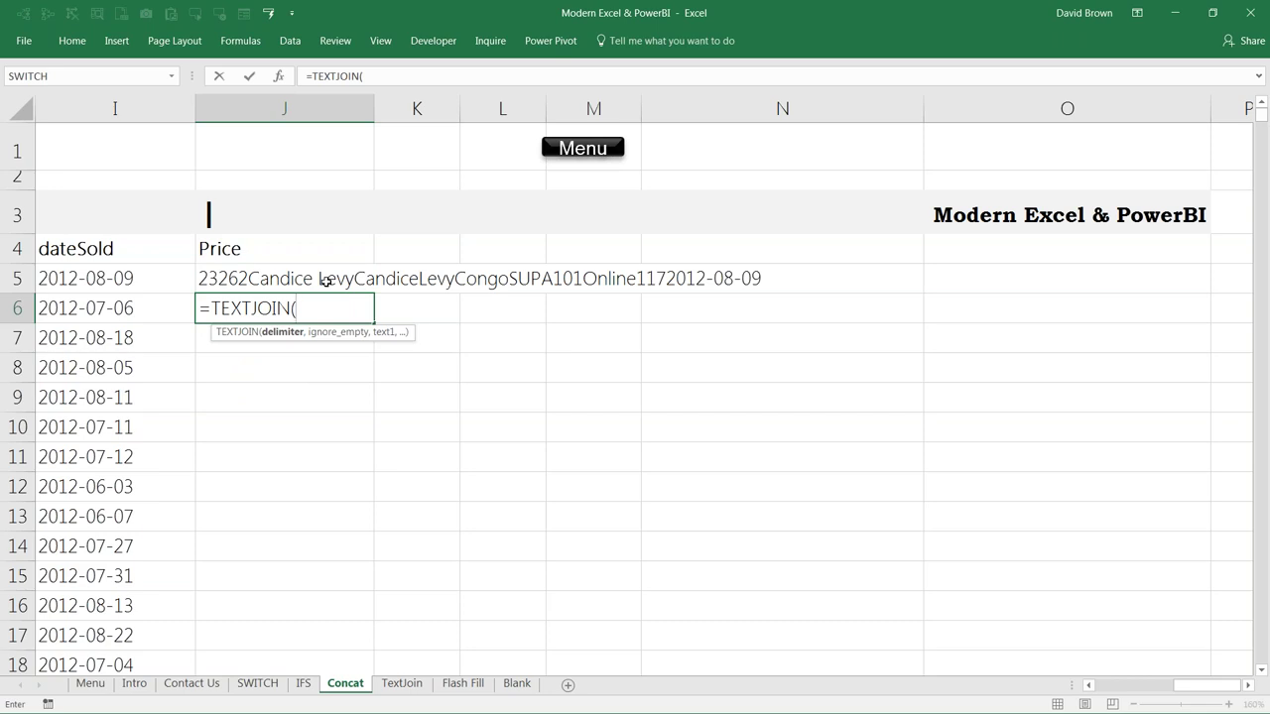
drag(311, 76, 365, 76)
key(ctrl+a)
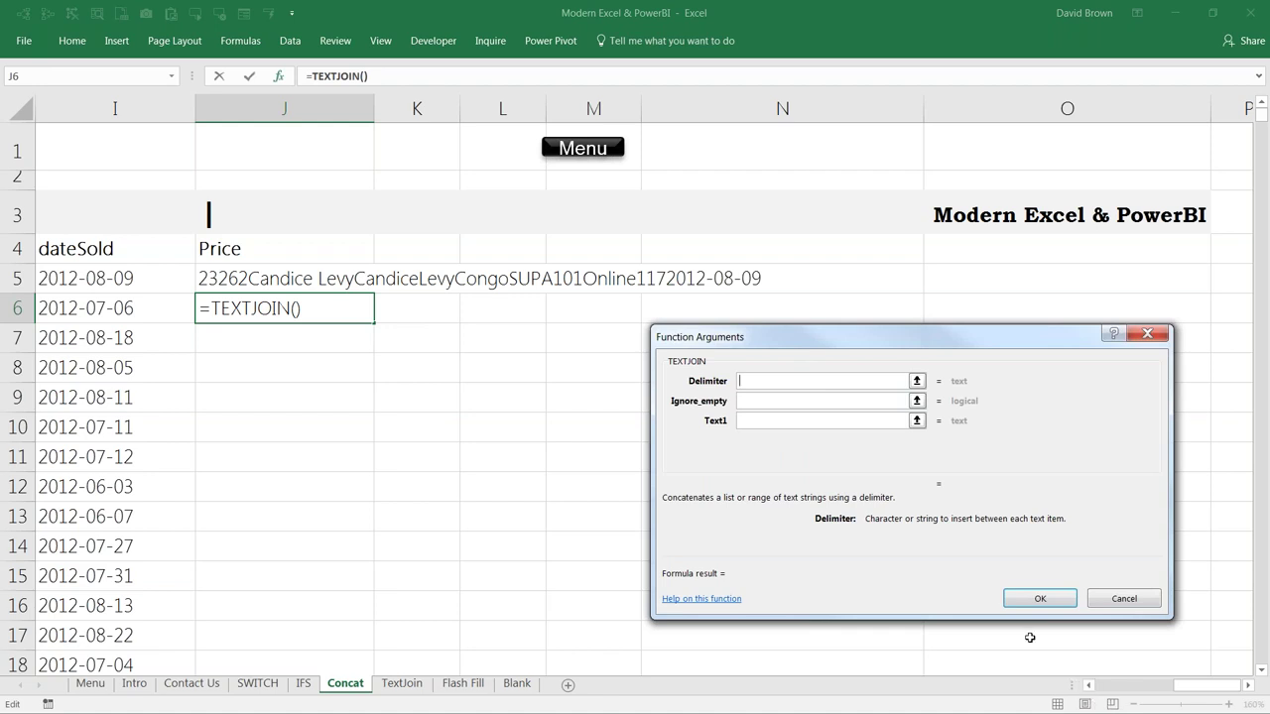
Step: Give TEXTJOIN the delimiter "|", a blank Ignore_empty and Text1 range A5:I5, then confirm
text(|)
click(754, 401)
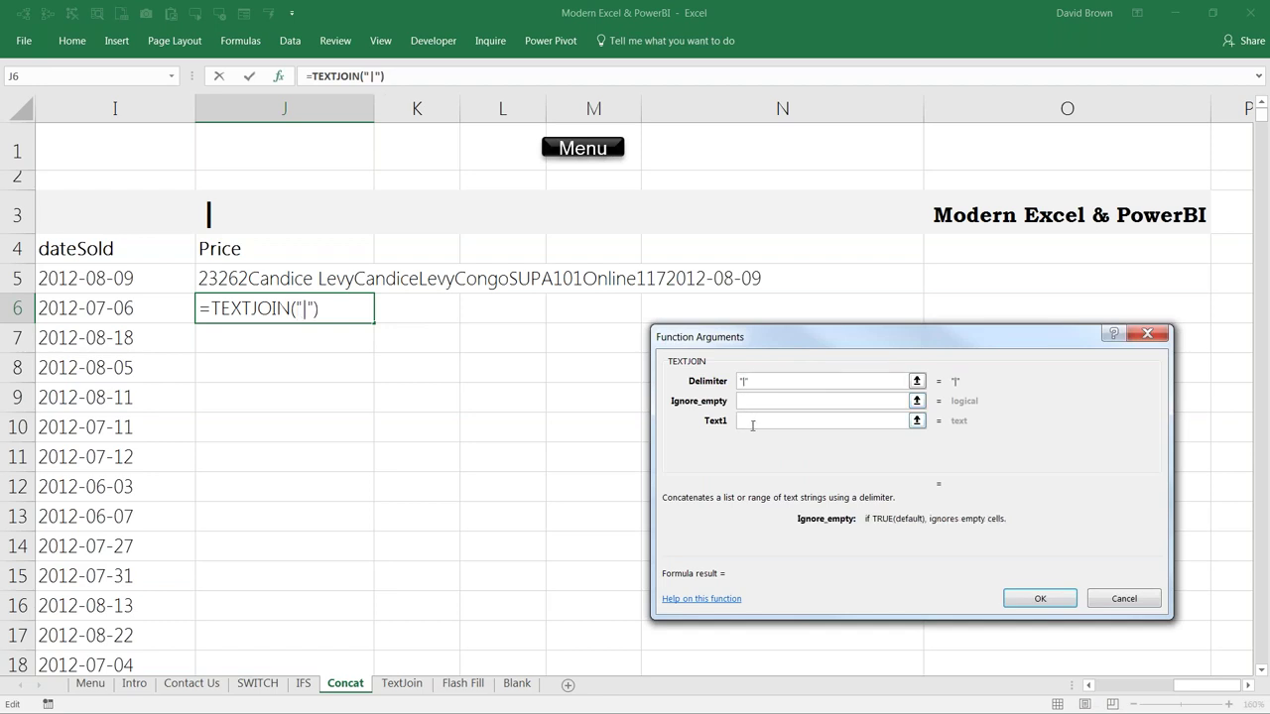
click(752, 425)
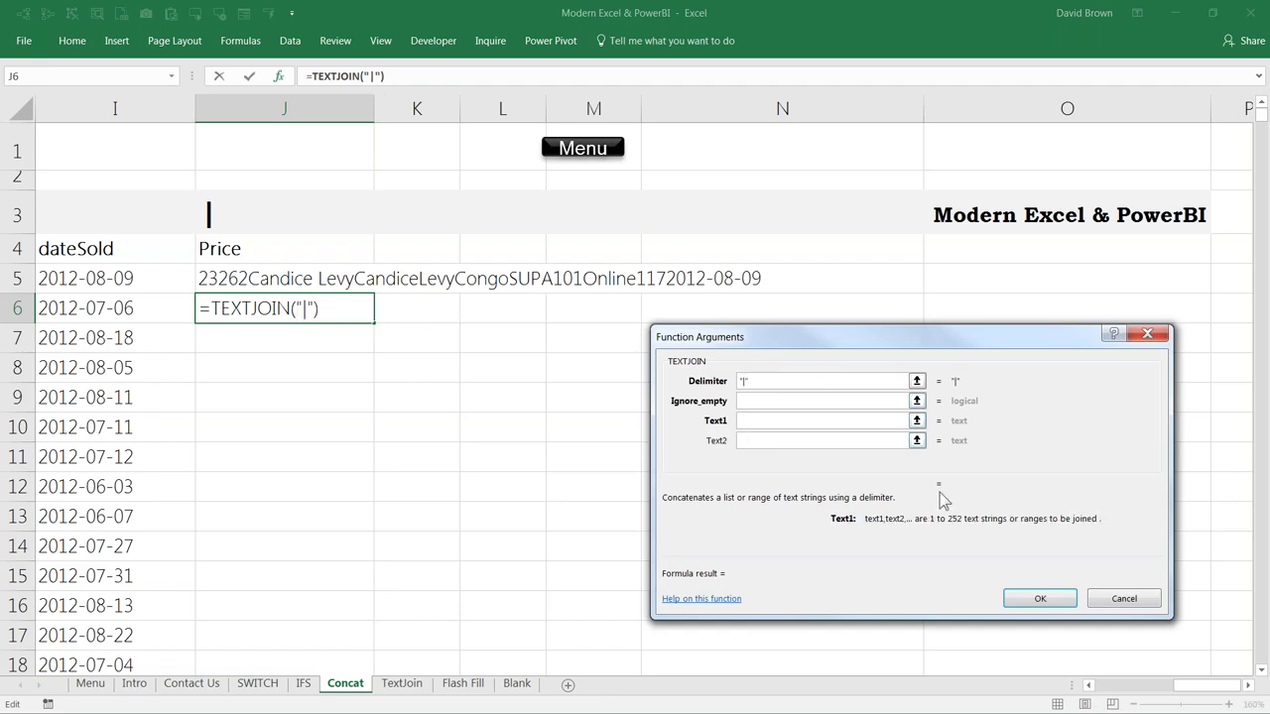
click(145, 311)
drag(146, 312, 1145, 297)
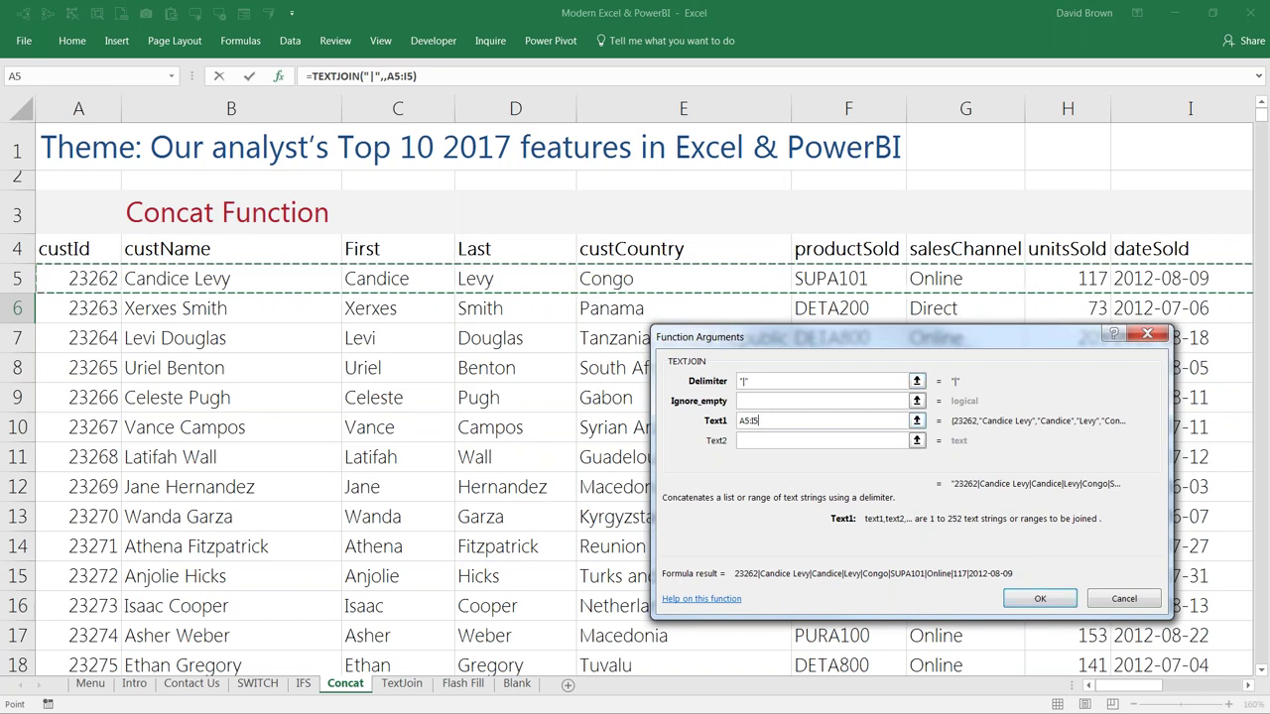
key(BackSpace)
key(BackSpace)
key(BackSpace)
key(BackSpace)
key(BackSpace)
text(A5:I5)
click(1045, 601)
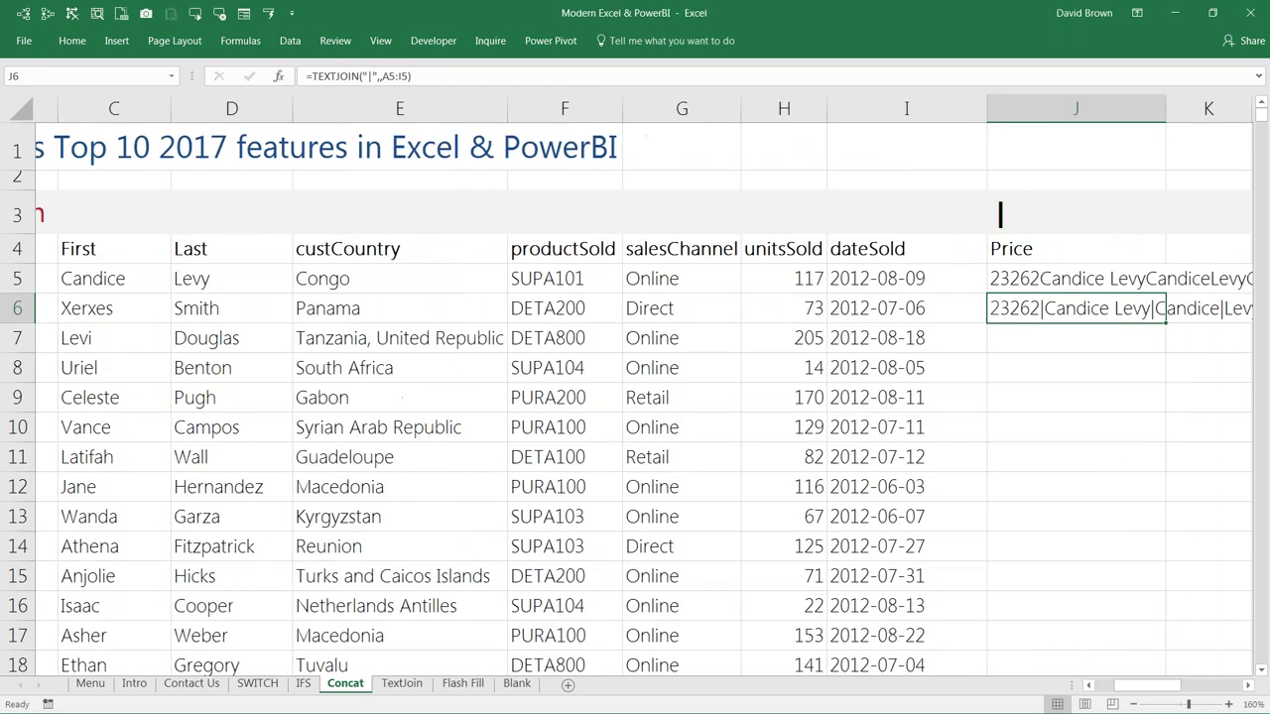
Step: Move the TEXTJOIN formula from J6 onto J5, replacing the CONCAT formula
click(1248, 685)
click(1249, 685)
click(1248, 686)
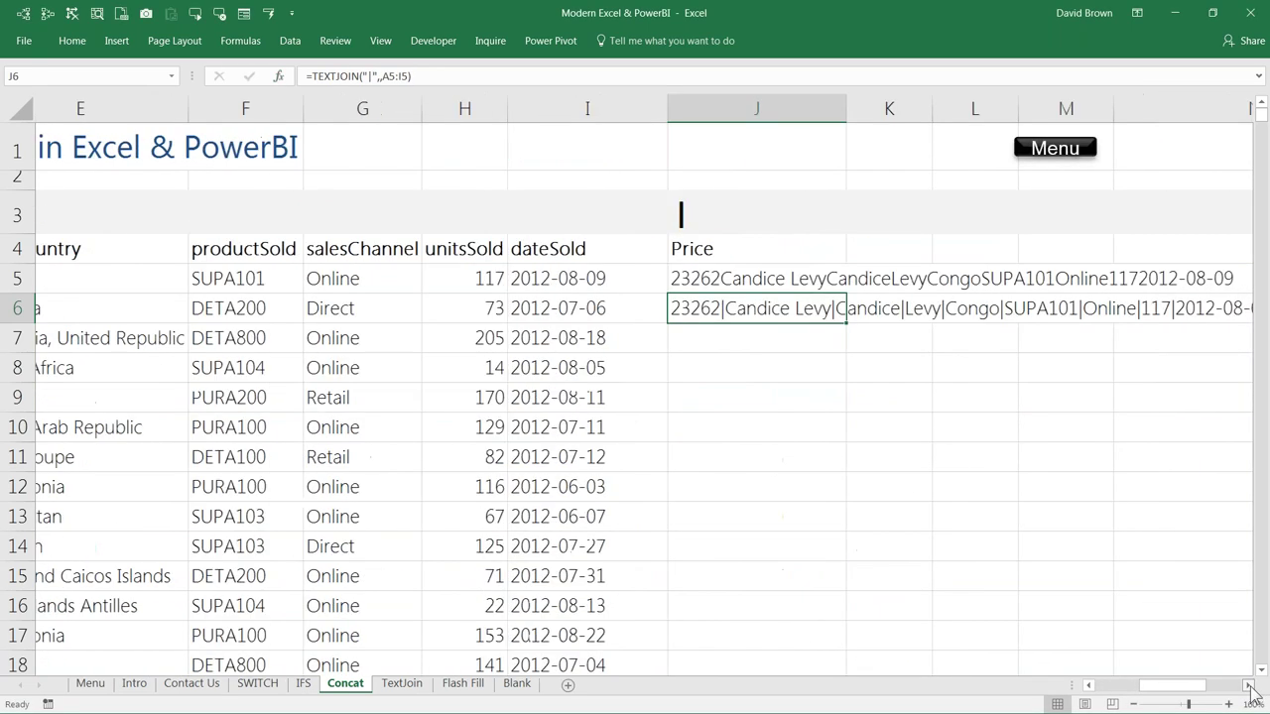
click(1249, 685)
click(1249, 685)
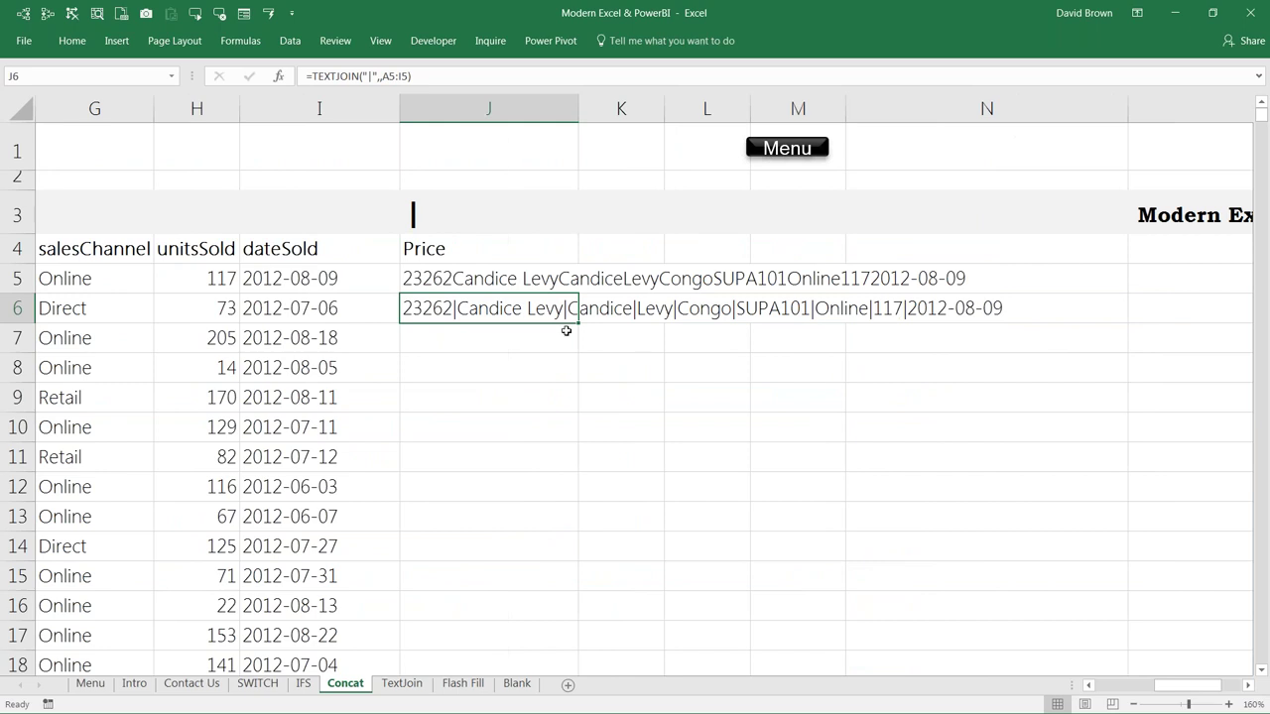
drag(562, 313, 541, 289)
click(611, 407)
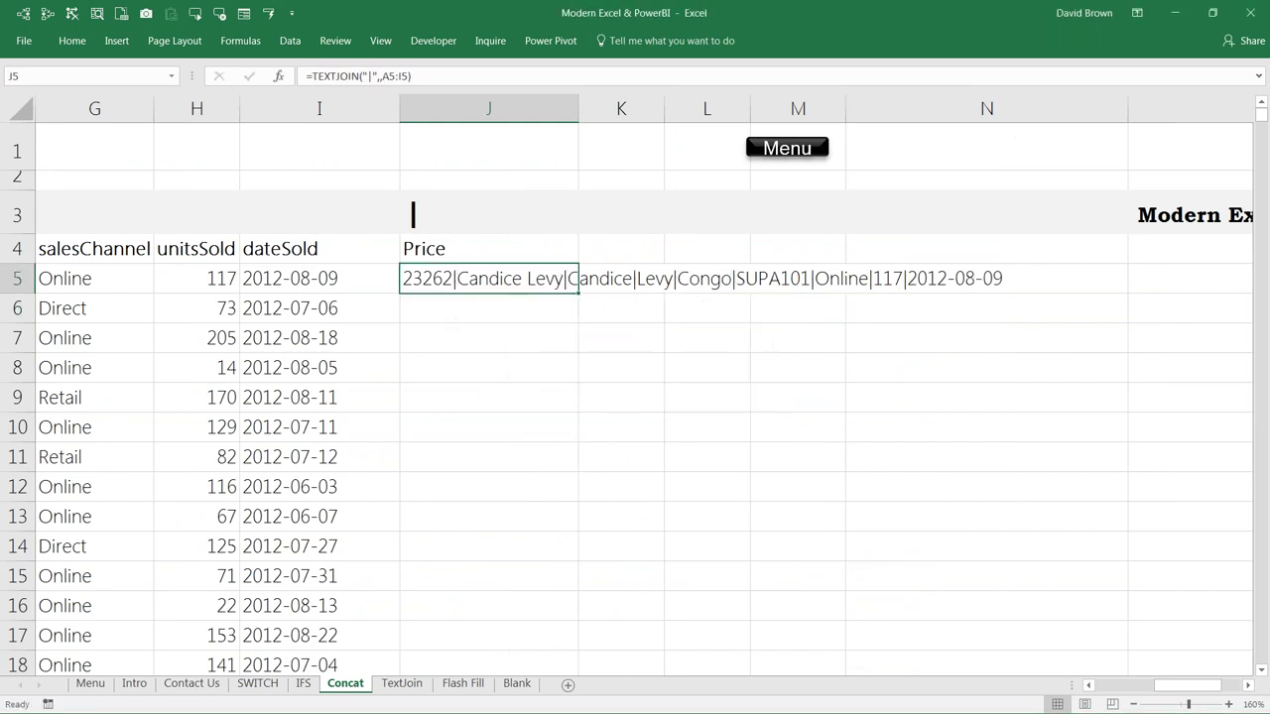
Step: Fill the pipe-joined formula down the Price column, check its extent, and go to the Flash Fill sheet
double_click(579, 295)
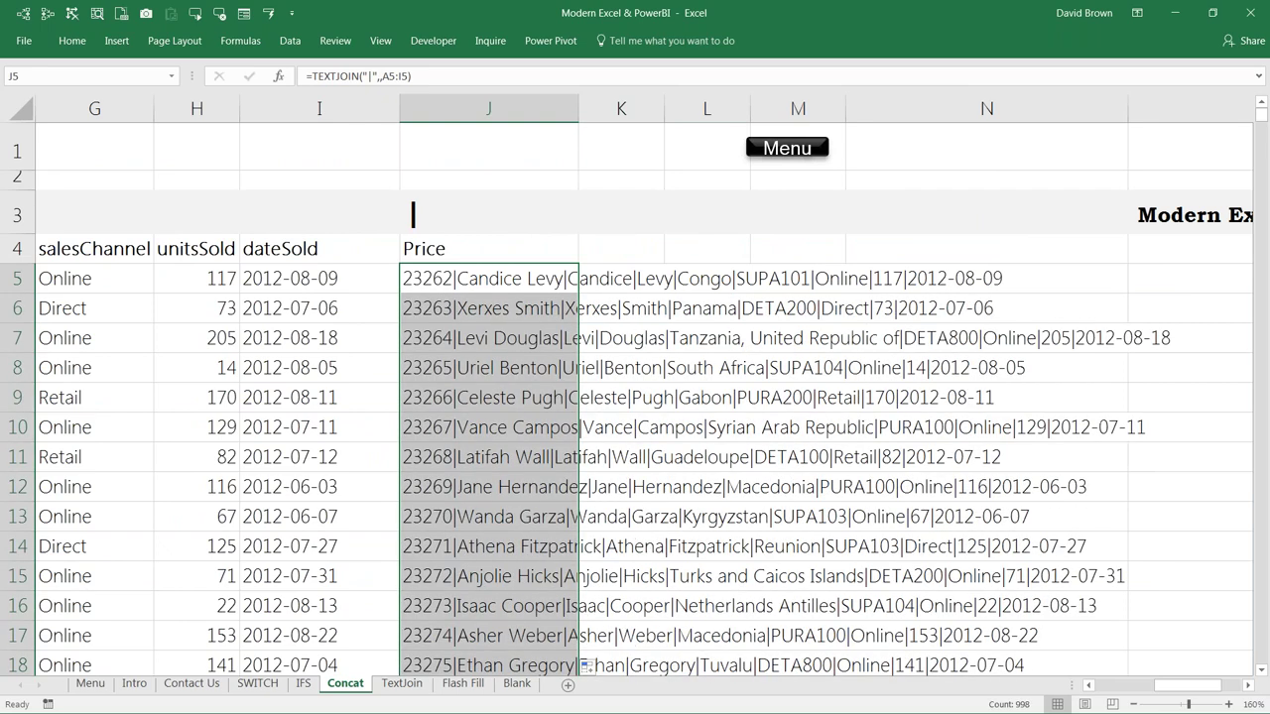
key(Up)
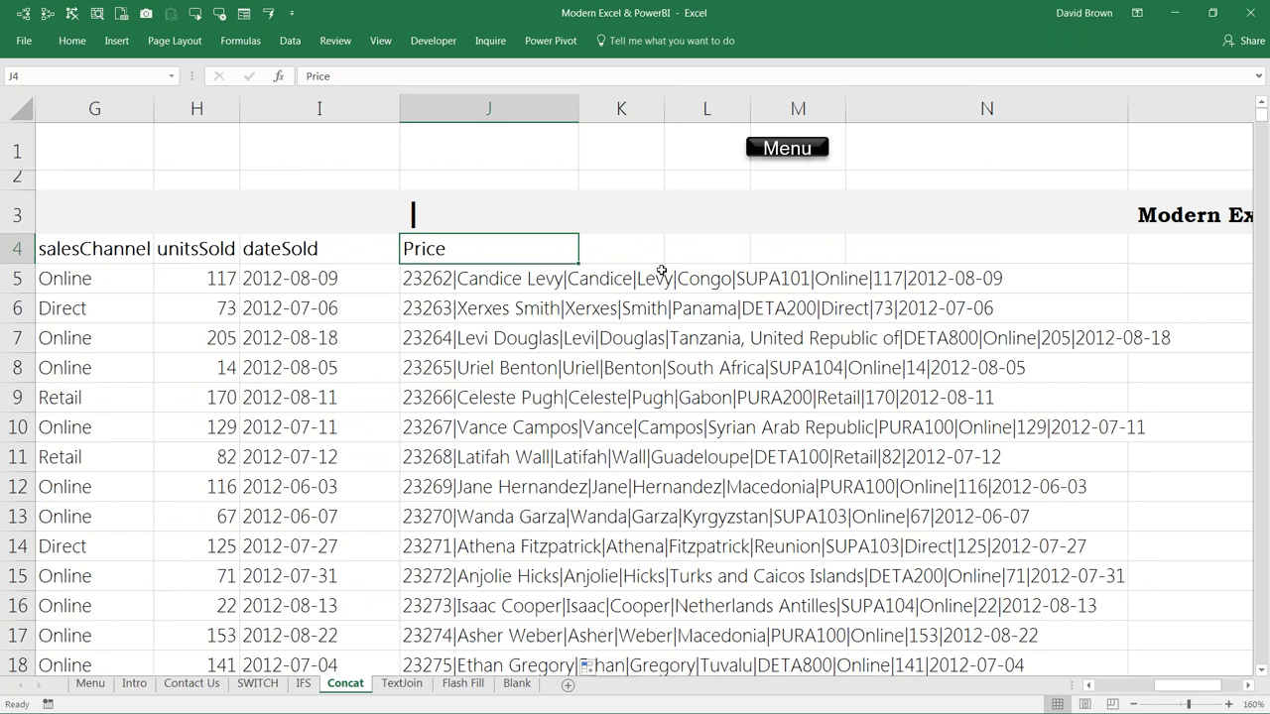
key(ctrl+shift+Down)
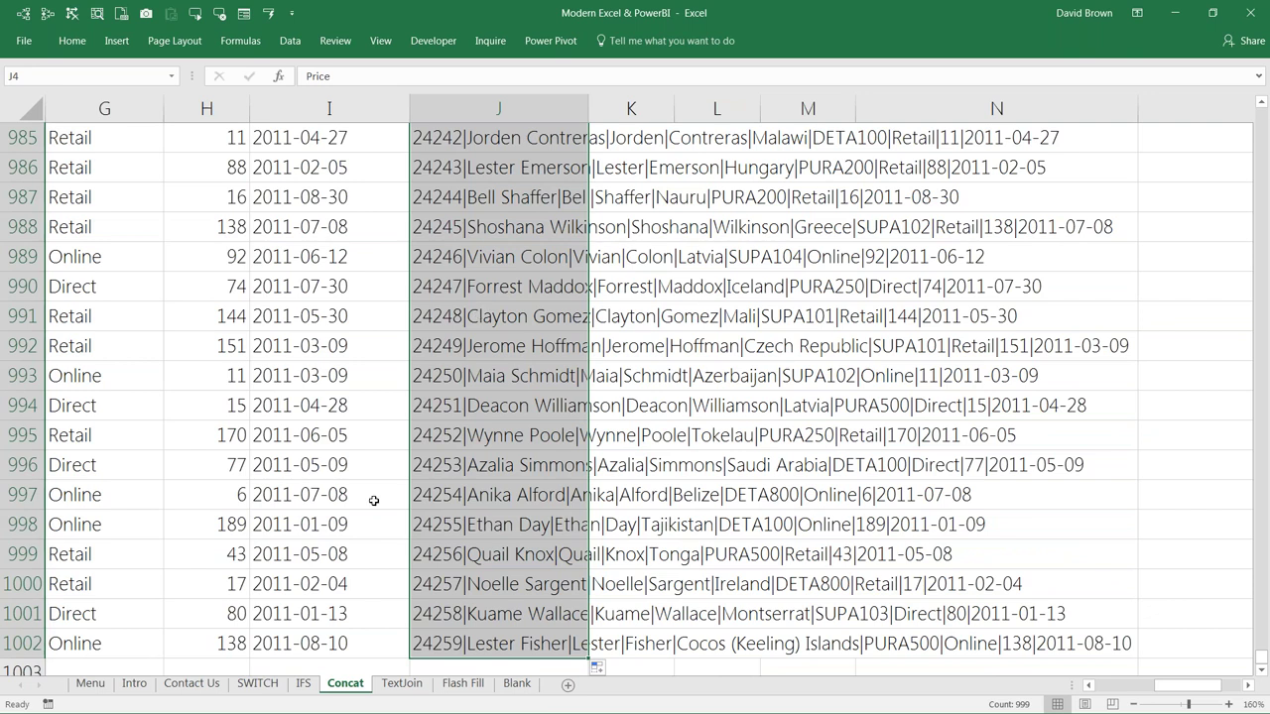
click(462, 682)
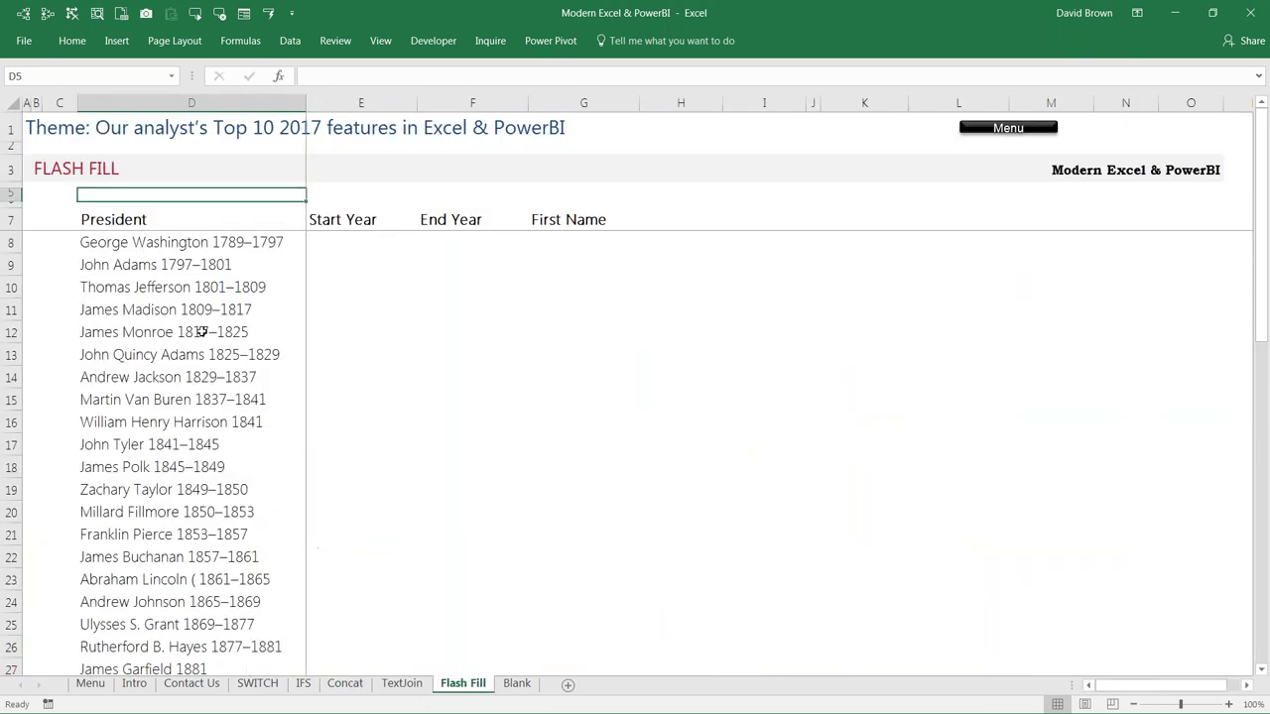
Step: Browse the president list and land on the first Start Year cell, E8
click(262, 341)
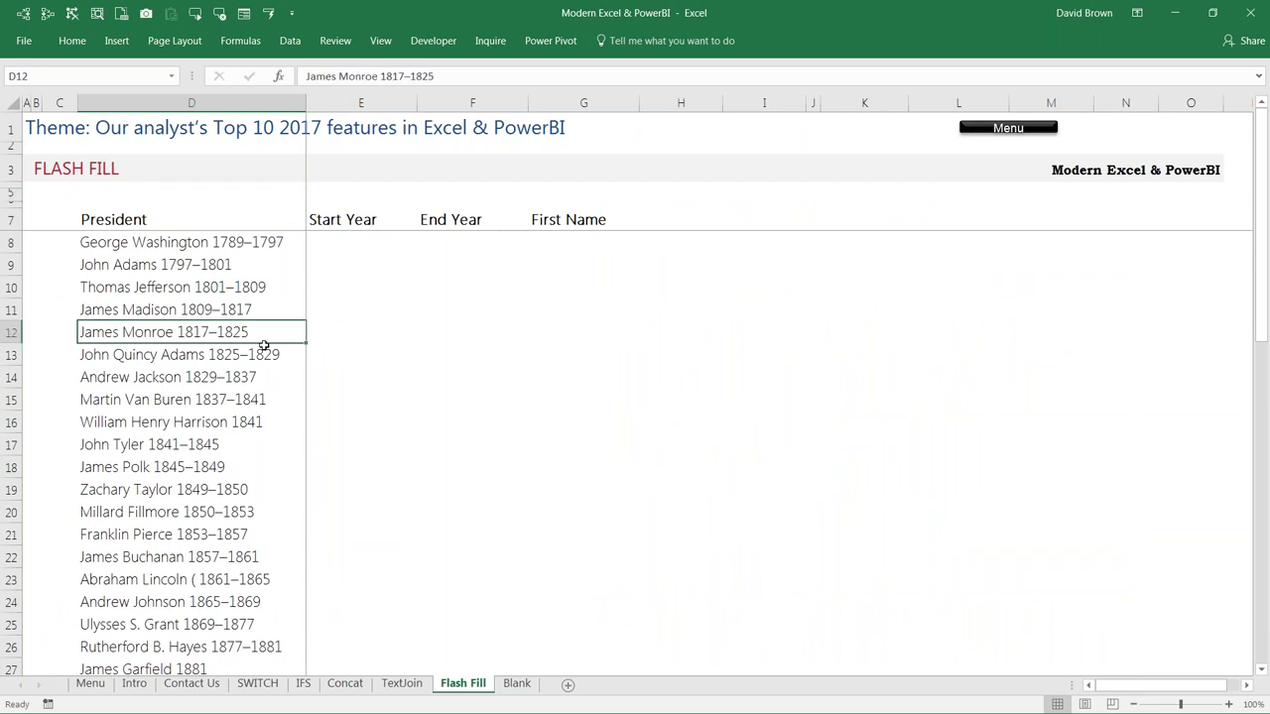
scroll(263, 344, up, 1)
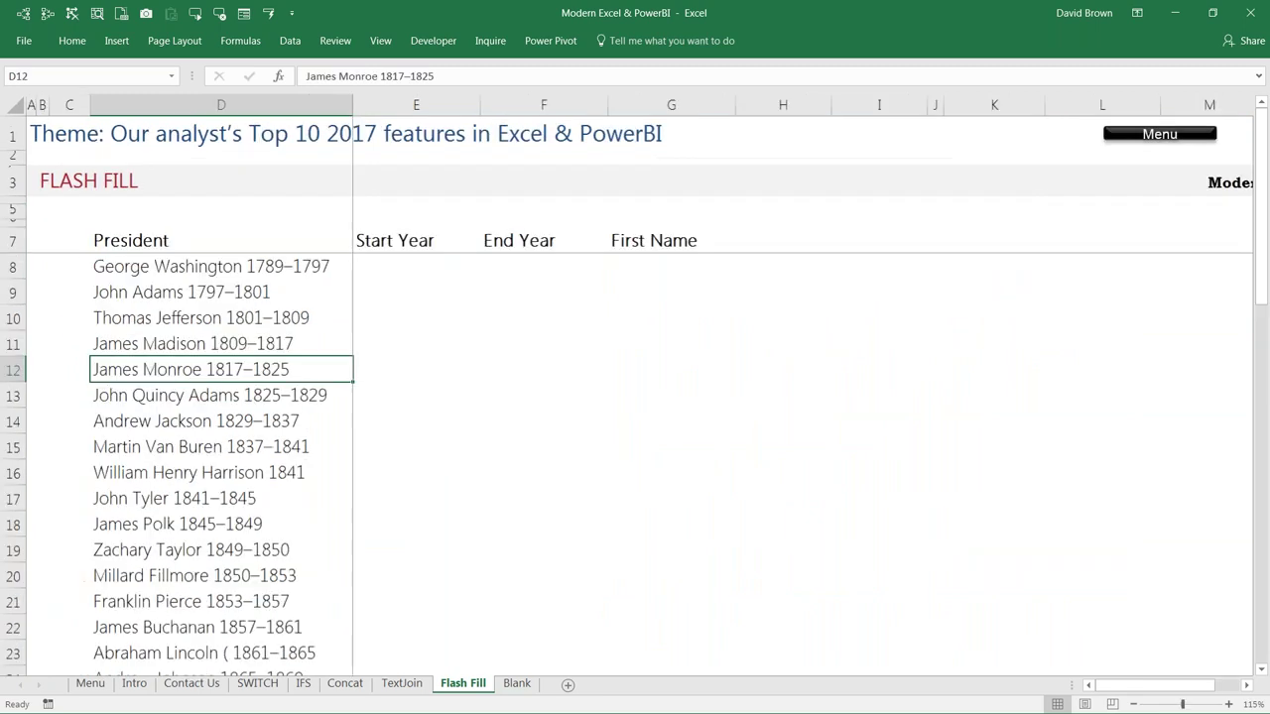
click(397, 270)
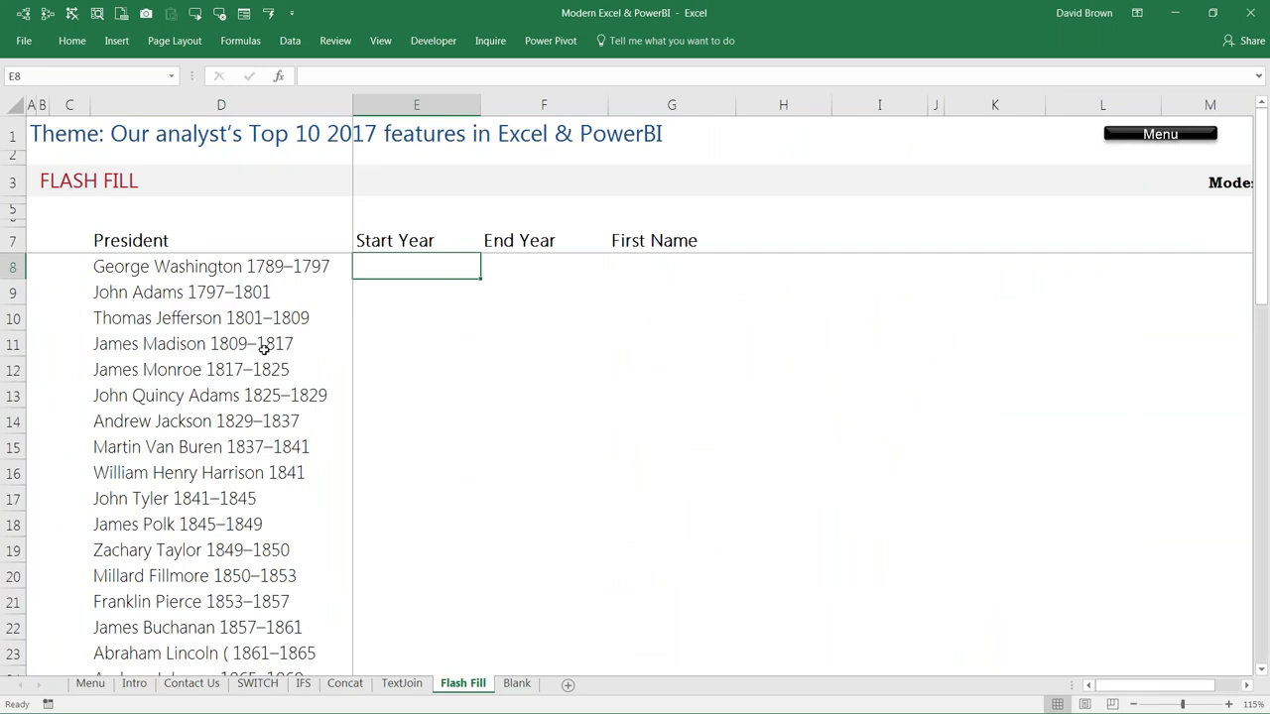
scroll(263, 349, up, 3)
click(262, 398)
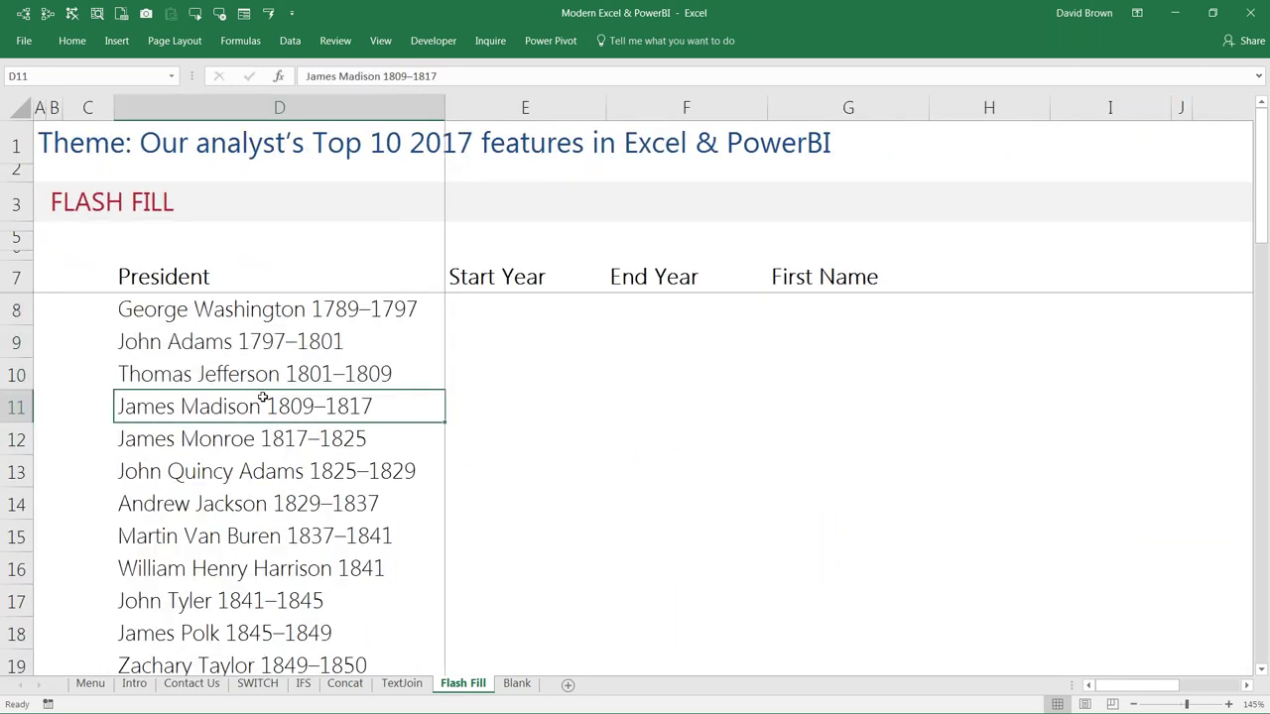
key(ctrl+Down)
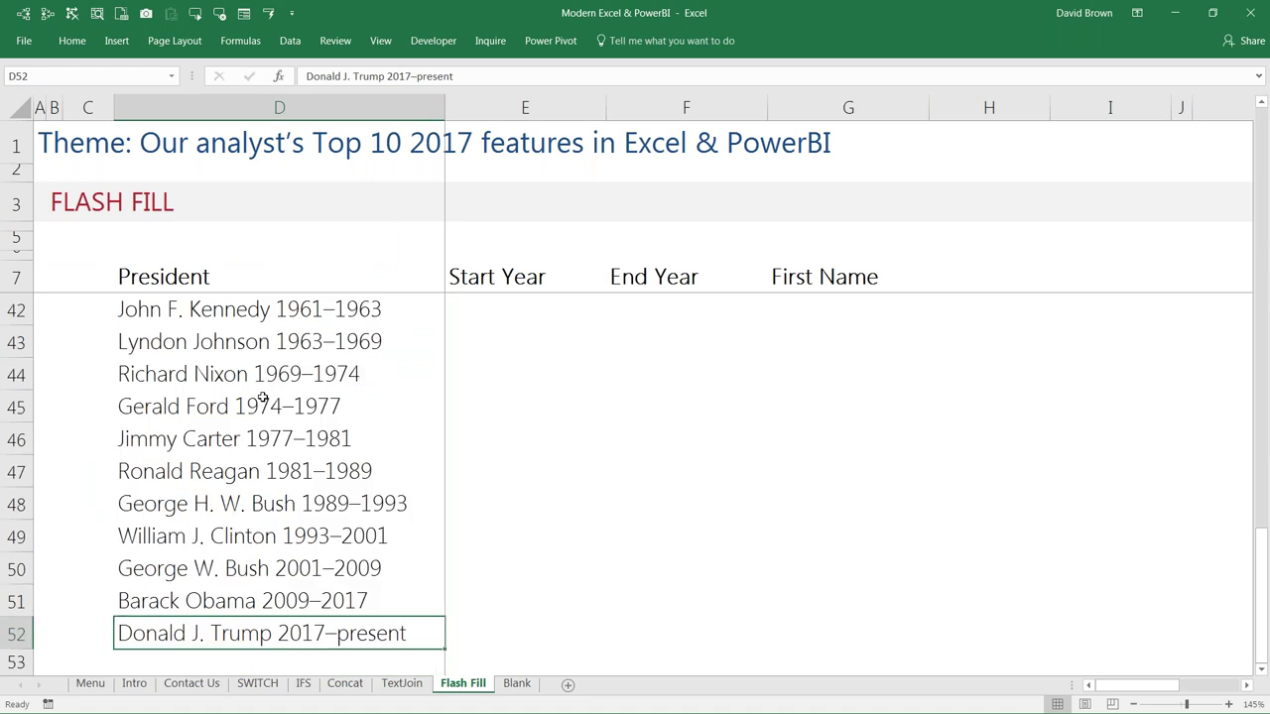
key(ctrl+Up)
key(Down)
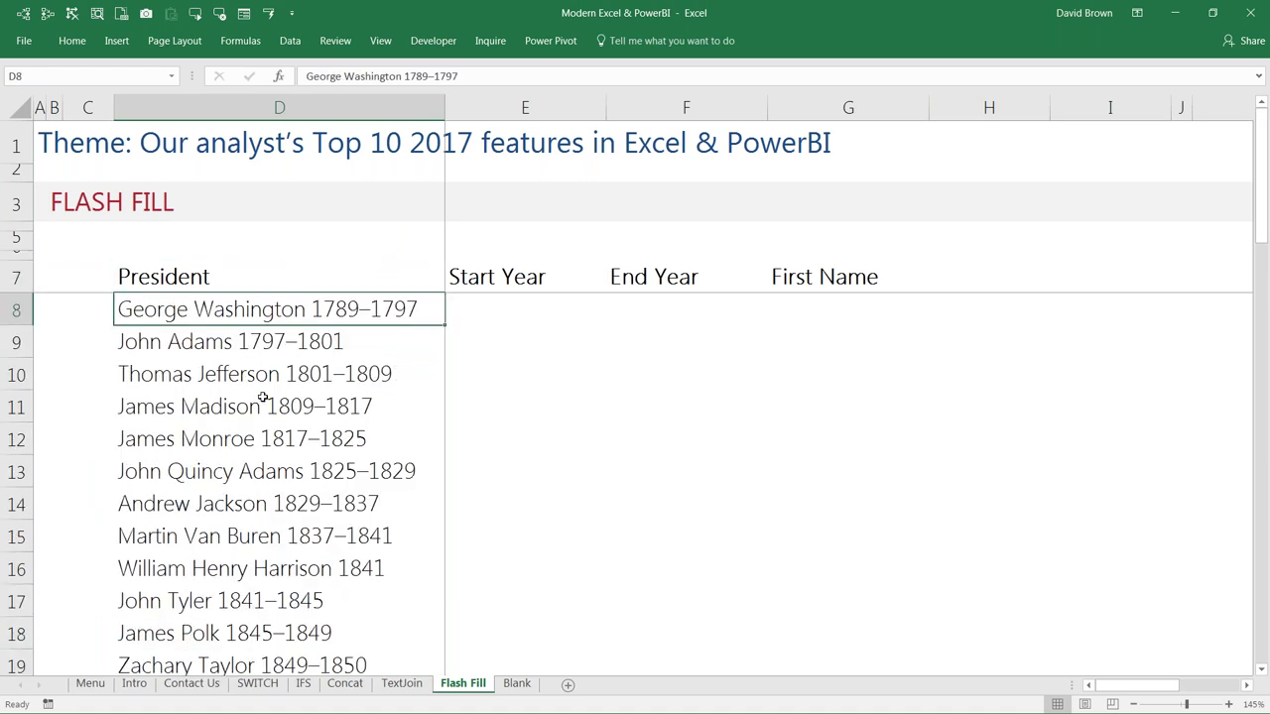
key(Right)
Step: Try 1789 in E8, clear the resulting 1,789.00, and select columns E to G
text(17)
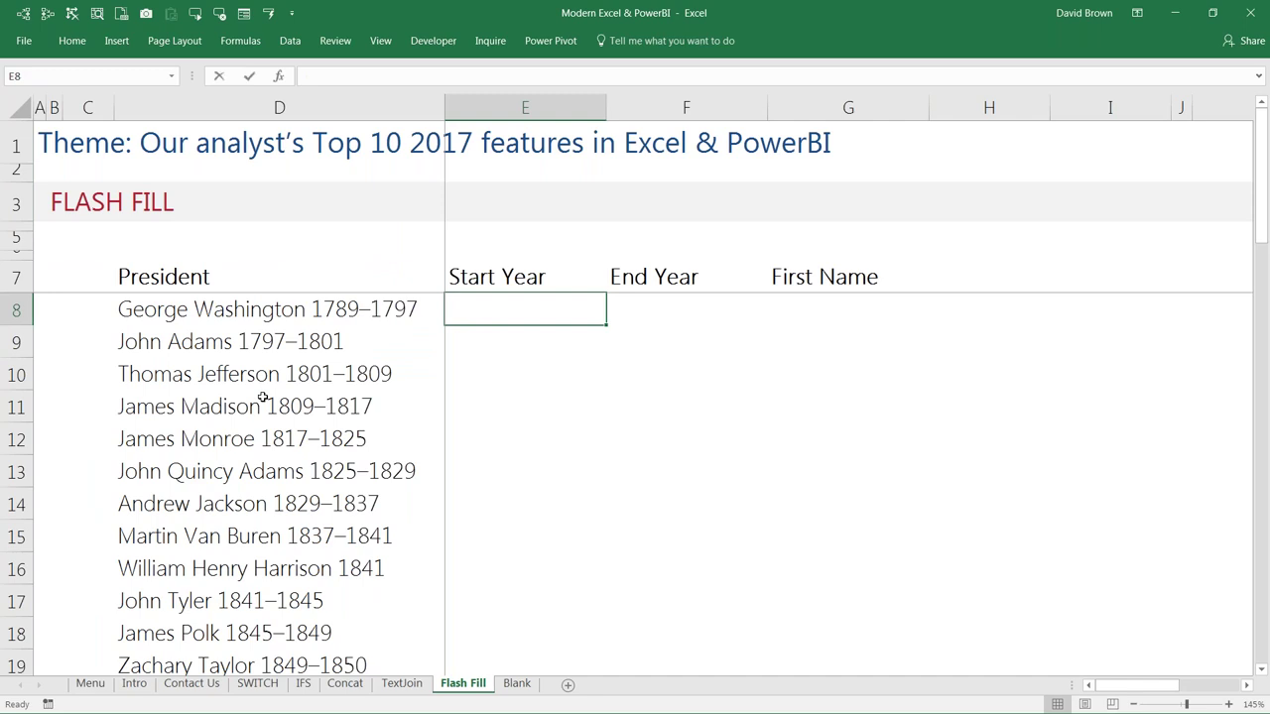
text(89)
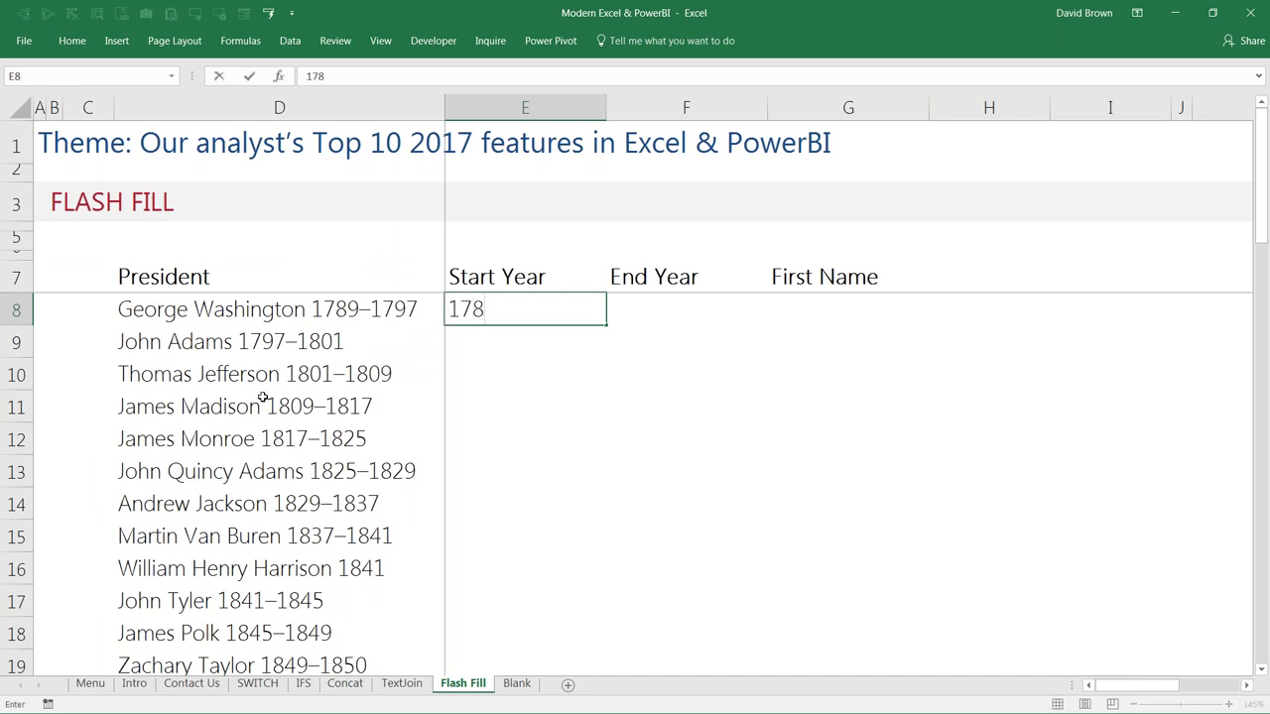
key(ctrl+Return)
key(Down)
key(Up)
key(shift+Down)
key(shift+Down)
key(shift+Down)
key(shift+Down)
key(shift+Down)
key(shift+Down)
key(shift+Down)
key(shift+Down)
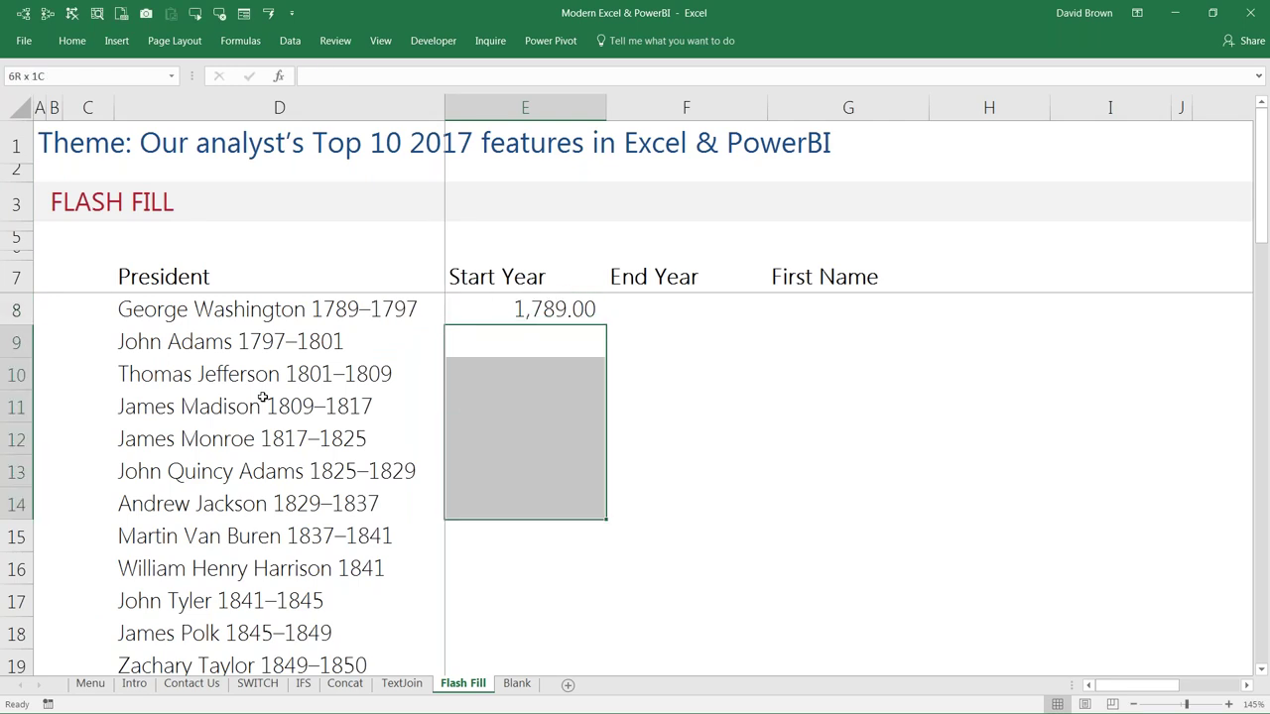
key(shift+Up)
key(shift+Up)
key(shift+Up)
key(shift+Up)
key(shift+Up)
key(shift+Up)
key(shift+Up)
key(shift+Up)
key(Up)
key(Down)
key(Delete)
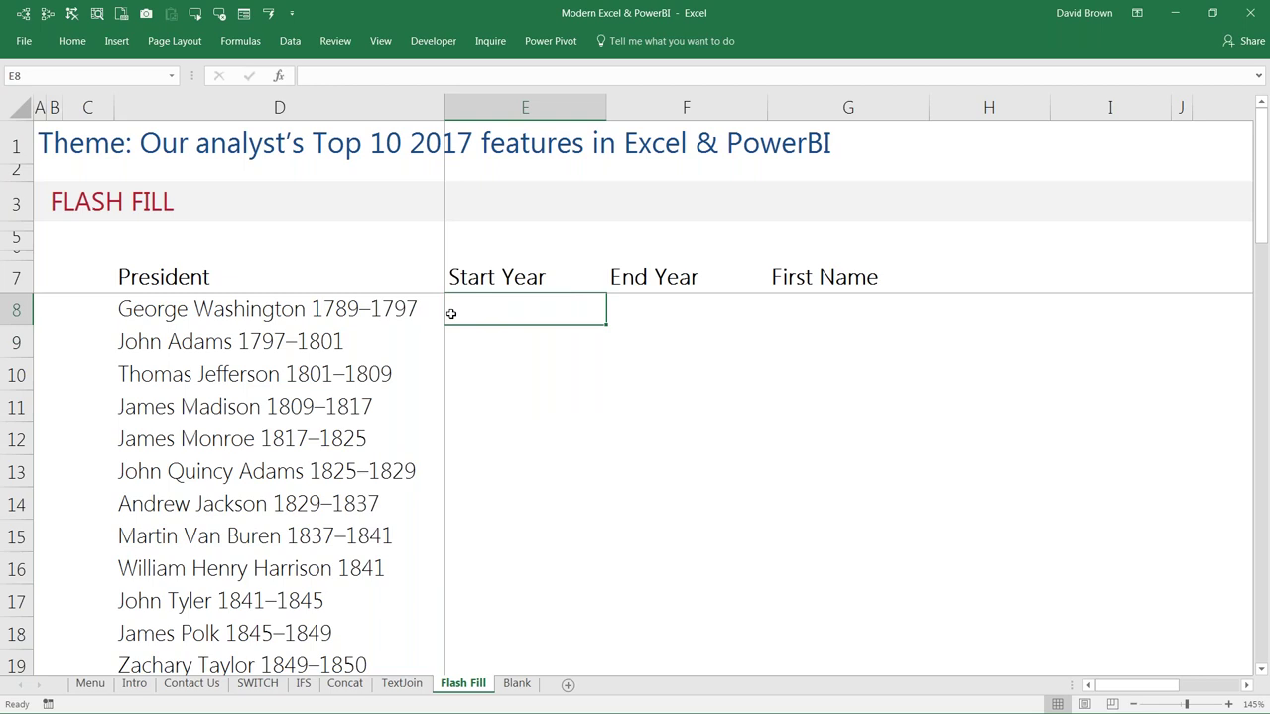
key(ctrl+space)
key(shift+Right)
key(shift+Right)
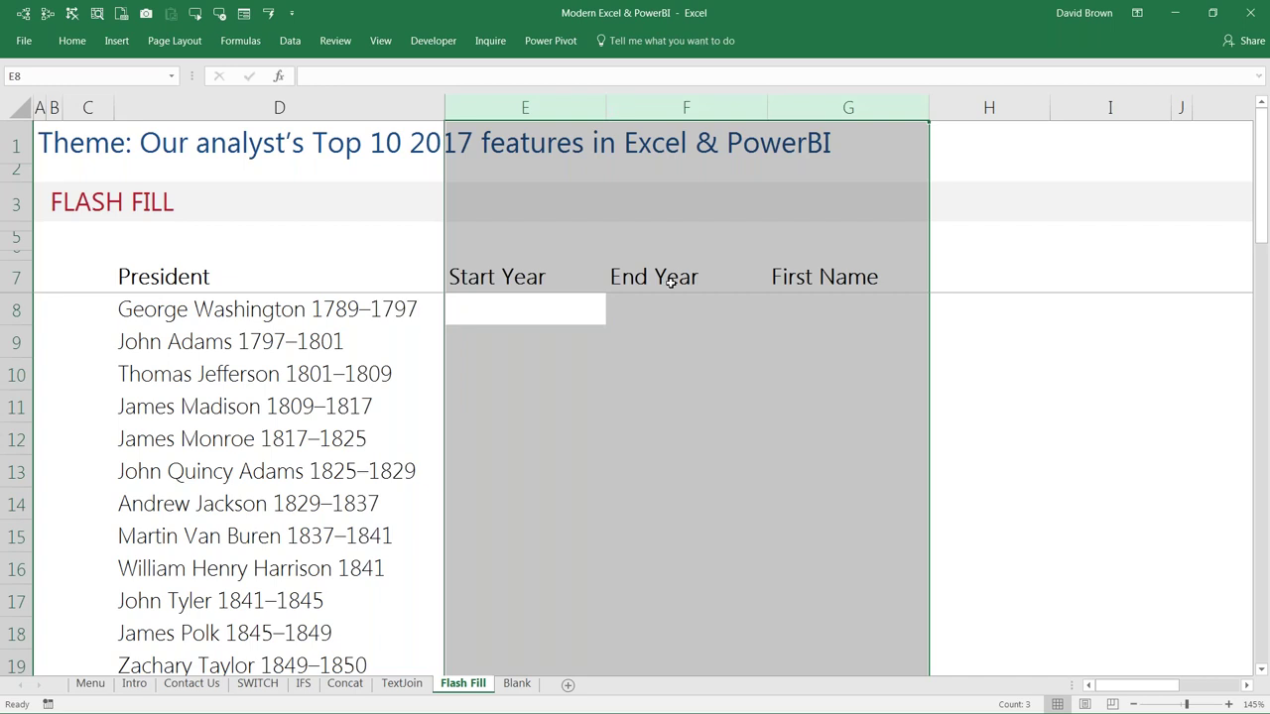
Step: Set columns E to G to the General number format
key(ctrl+1)
click(725, 348)
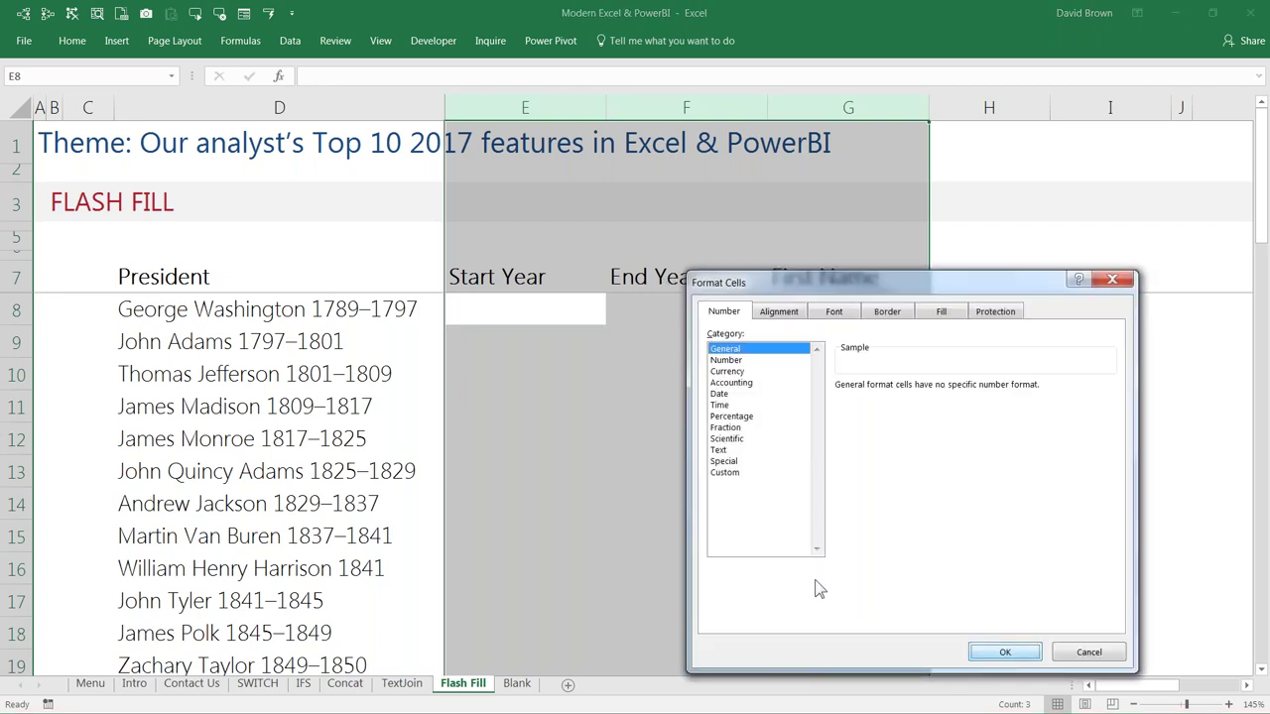
key(Return)
click(523, 311)
Step: Enter start years 1789 and 1797 in E8:E9 and accept the Flash Fill suggestions below
text(1789)
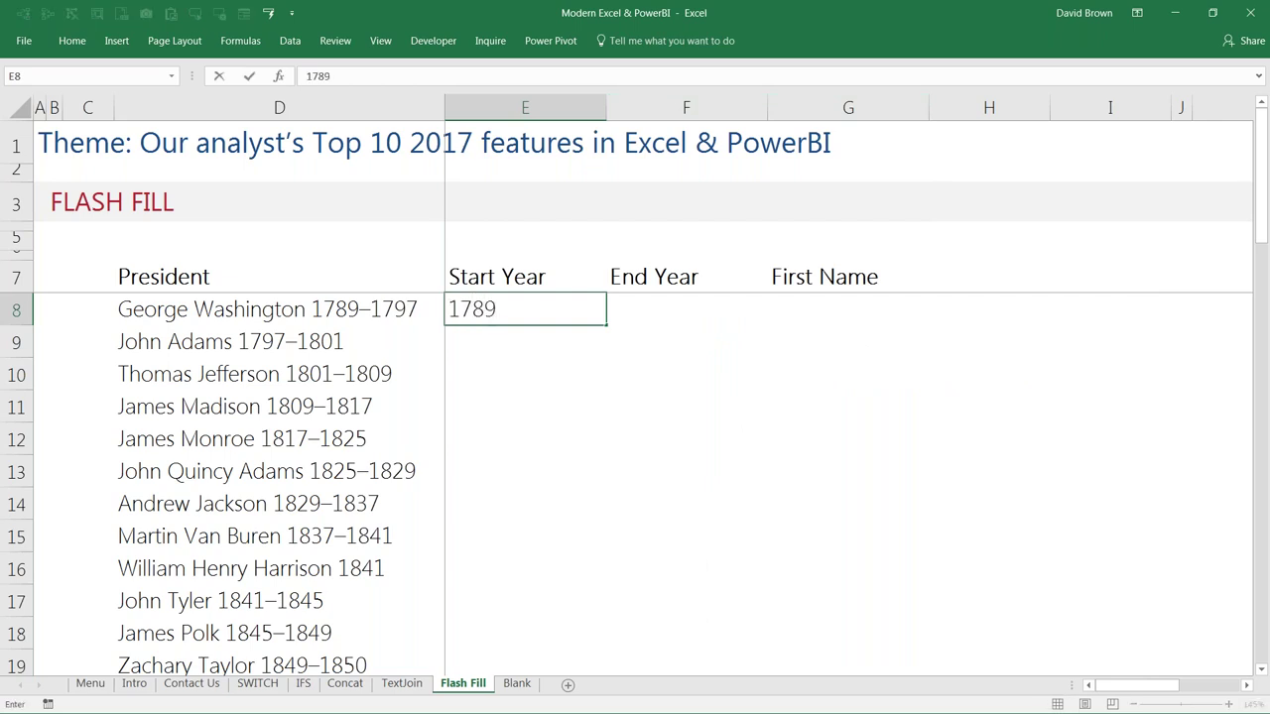
key(Return)
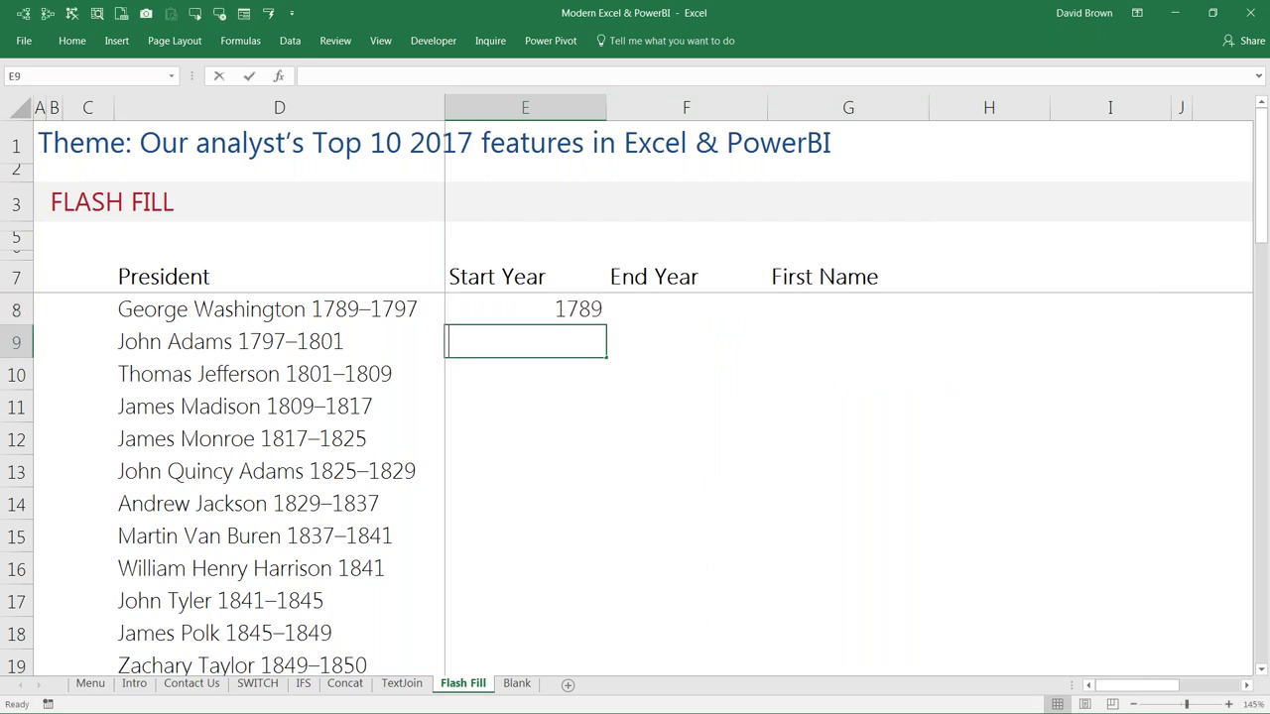
text(1797)
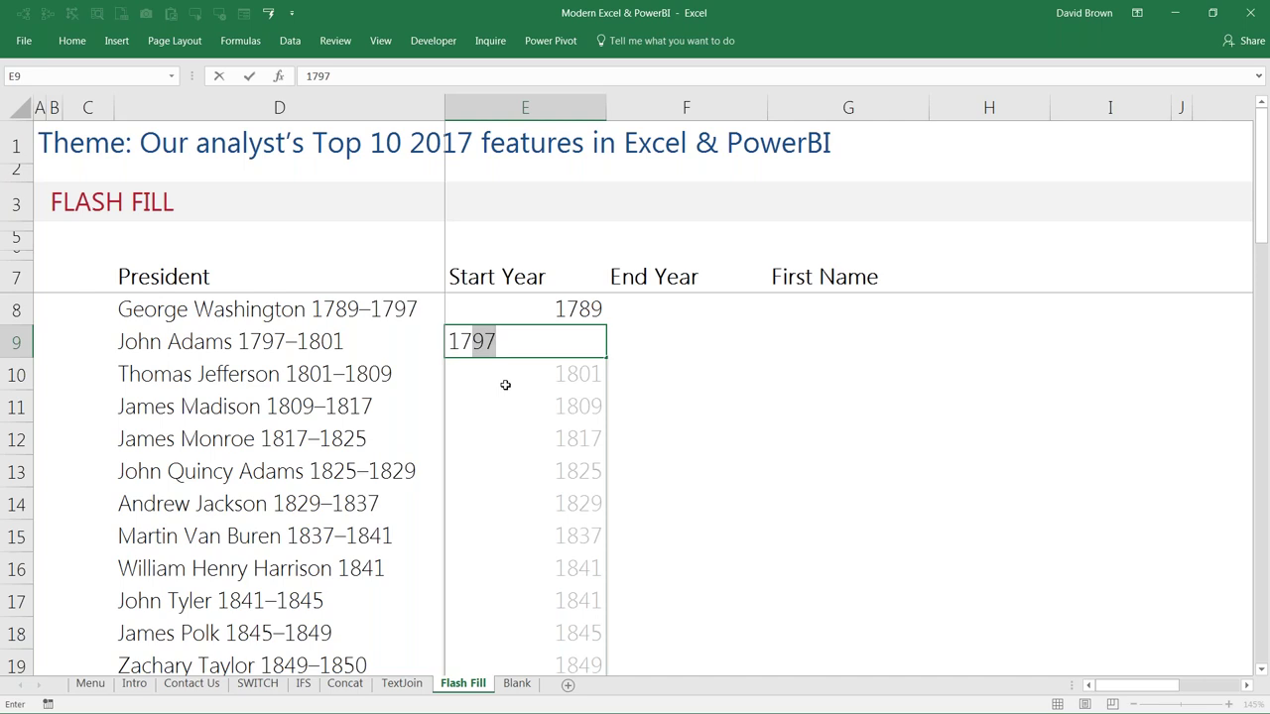
key(ctrl+Return)
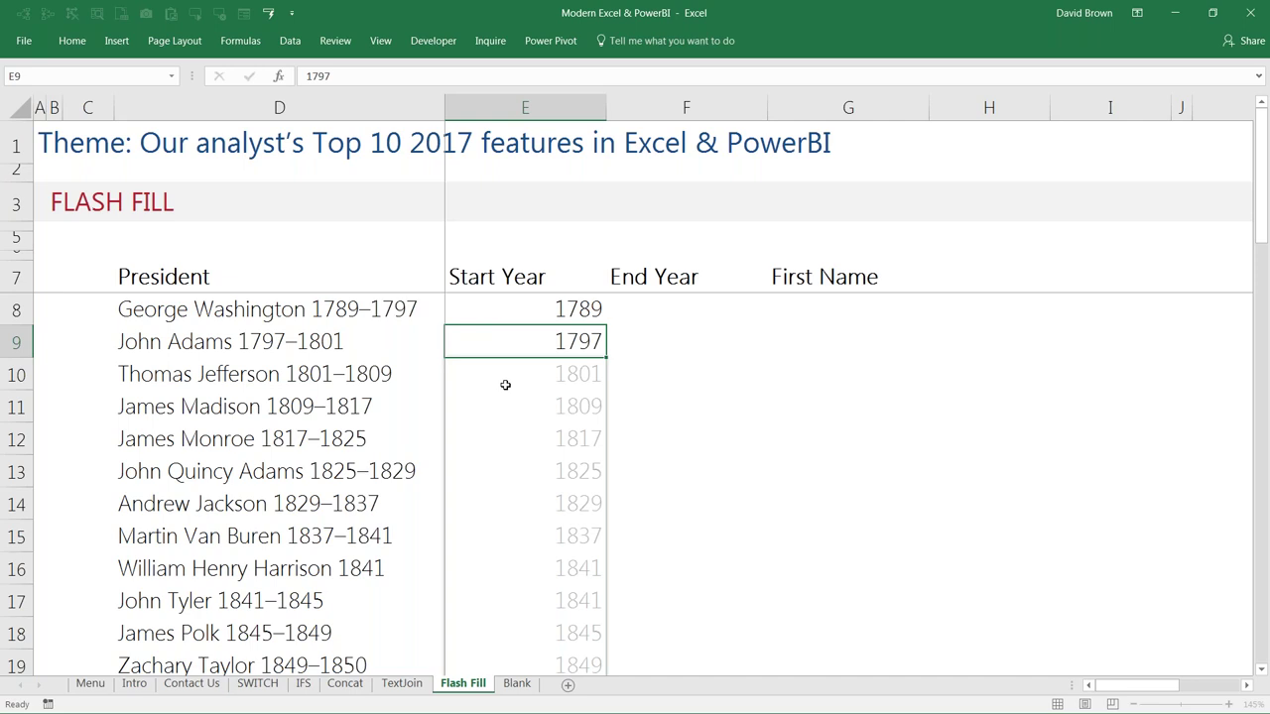
key(Return)
key(Up)
key(Up)
key(Right)
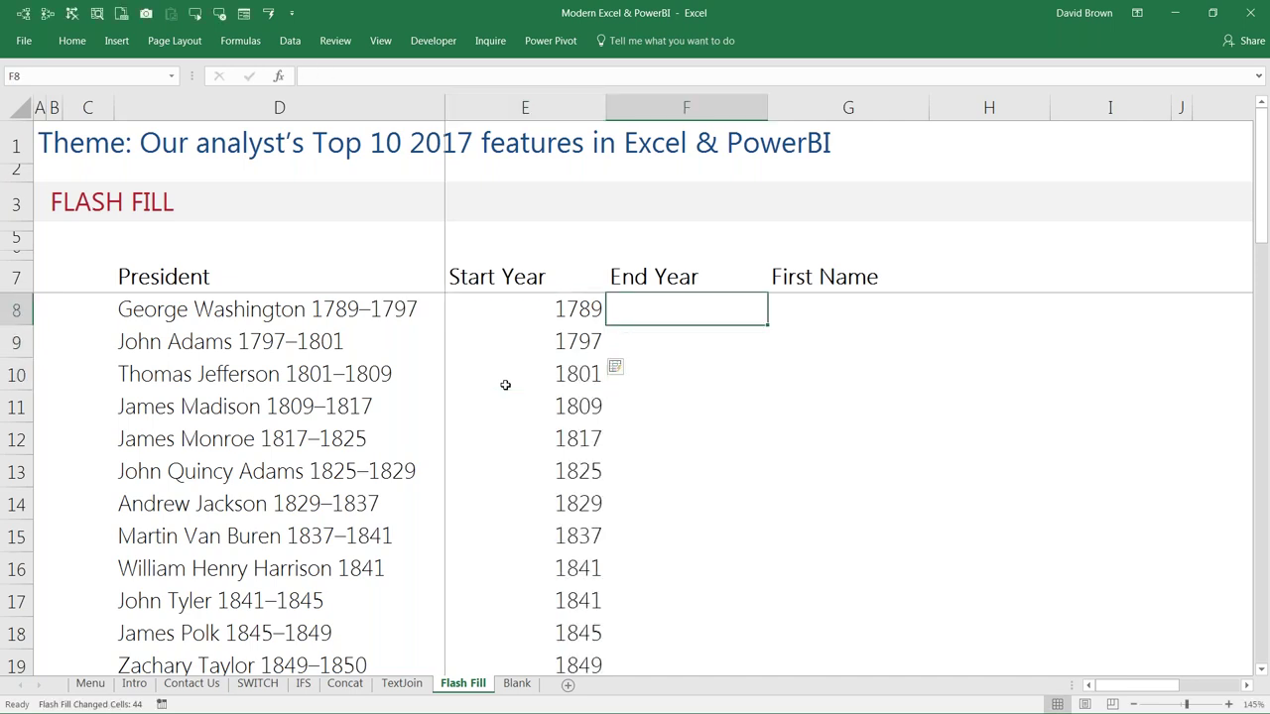
Step: Enter example end years 1797 in F8 and 1801 in F9
text(1797)
key(Return)
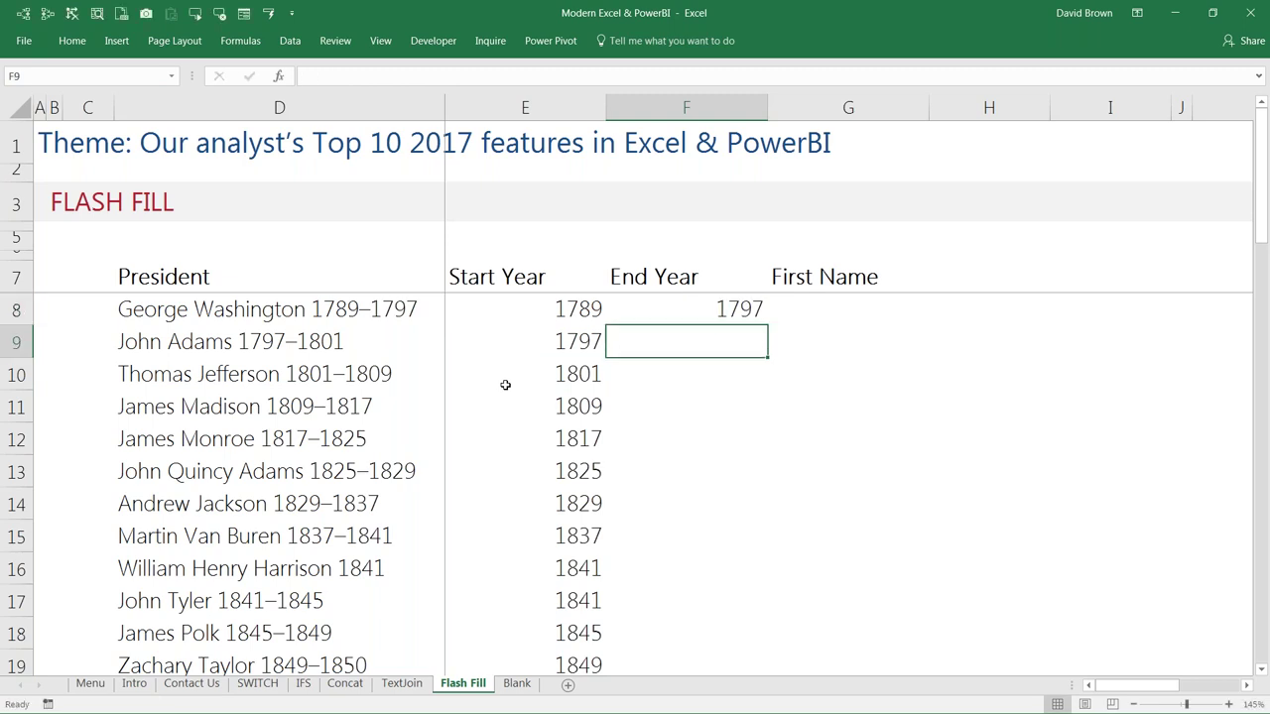
text(1801)
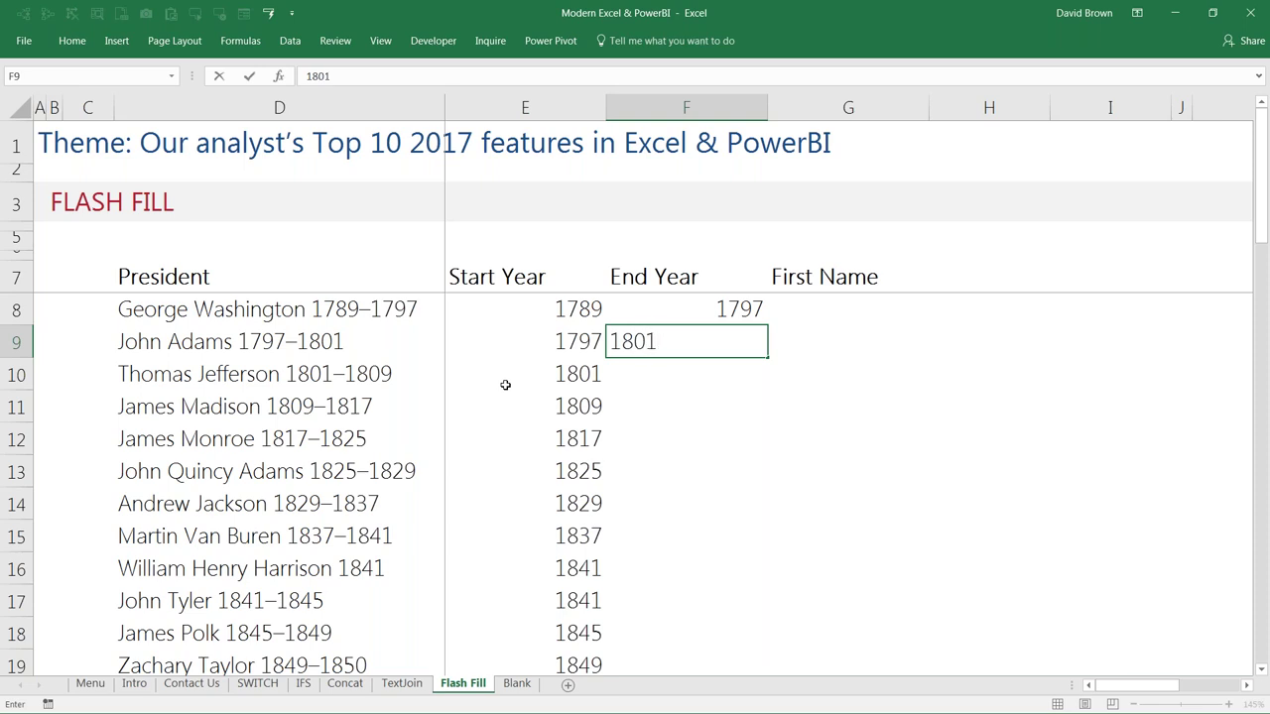
key(Return)
key(Up)
key(Up)
key(Down)
key(Up)
key(Down)
key(shift+Up)
key(shift+Down)
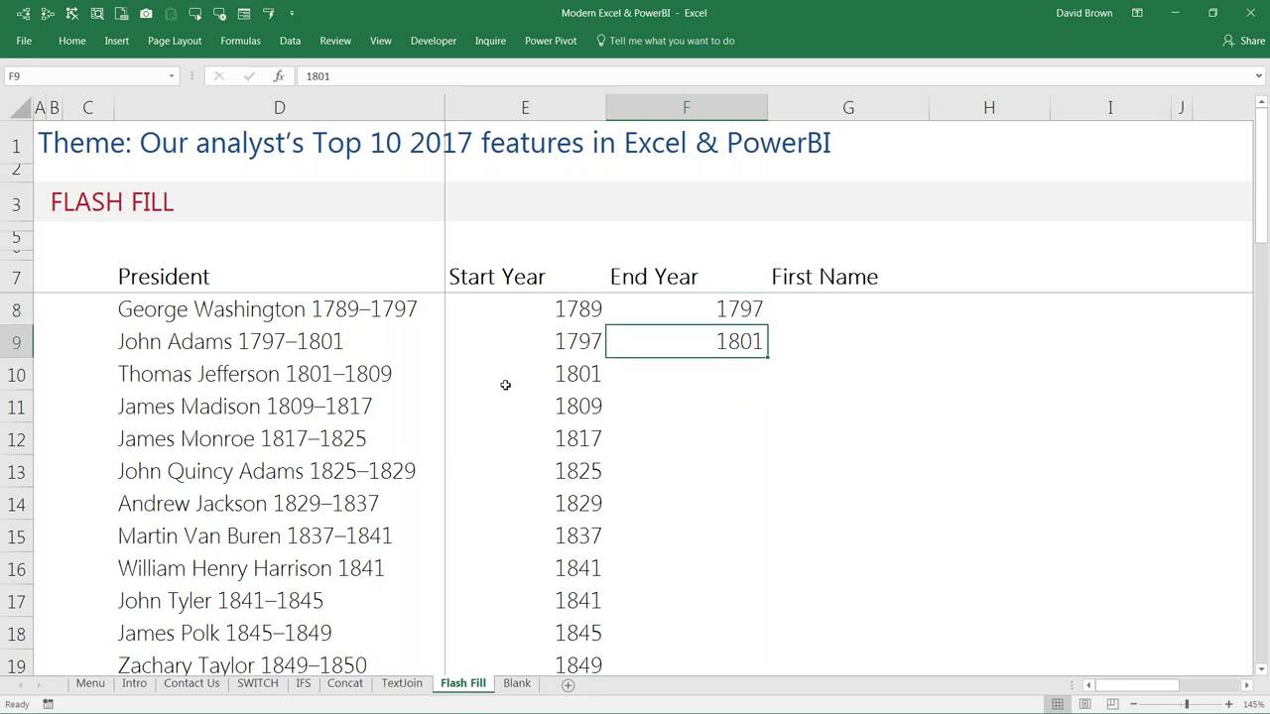
key(Down)
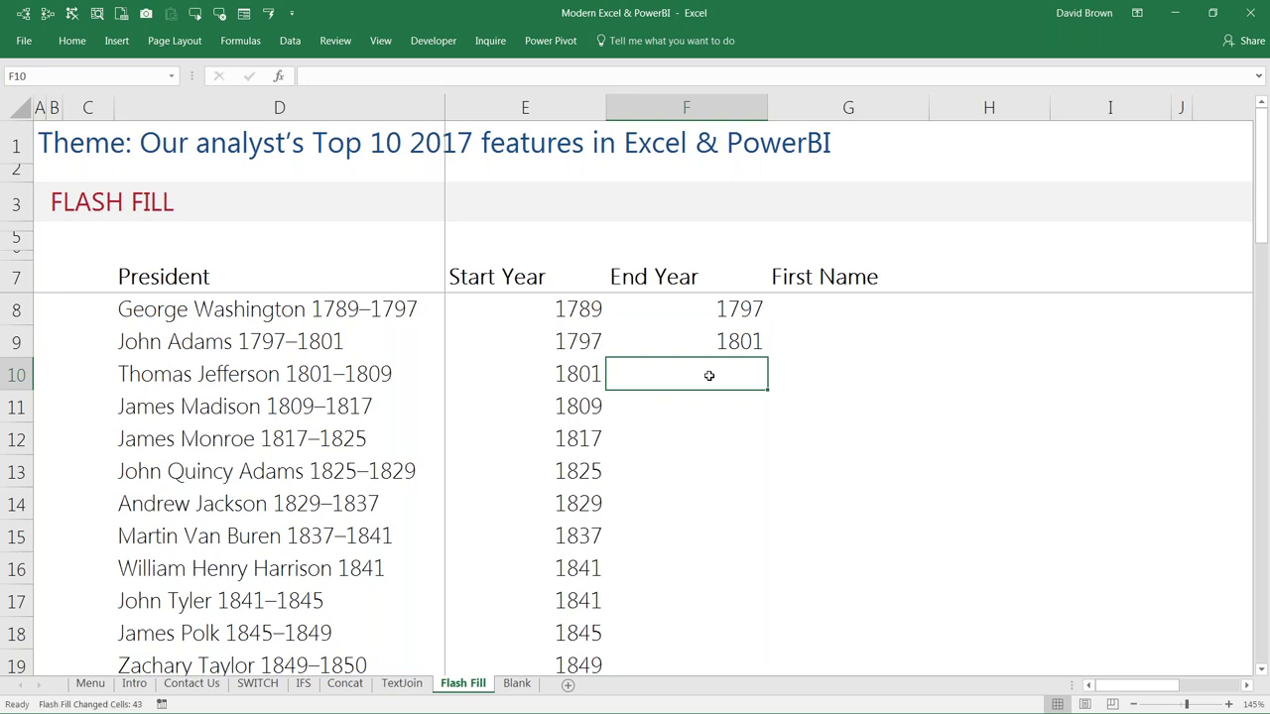
Step: Try Ctrl+E Flash Fill twice on End Year, undo both fills, and select F11
key(ctrl+e)
key(ctrl+z)
click(720, 460)
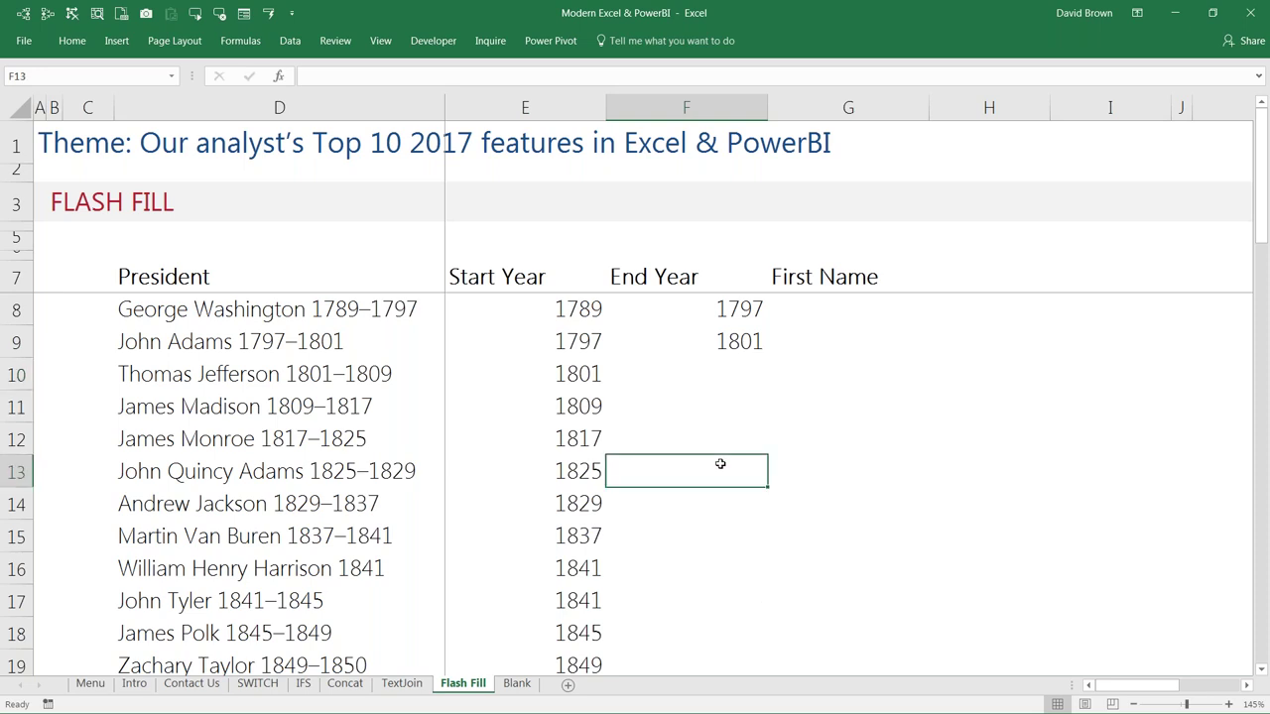
key(ctrl+e)
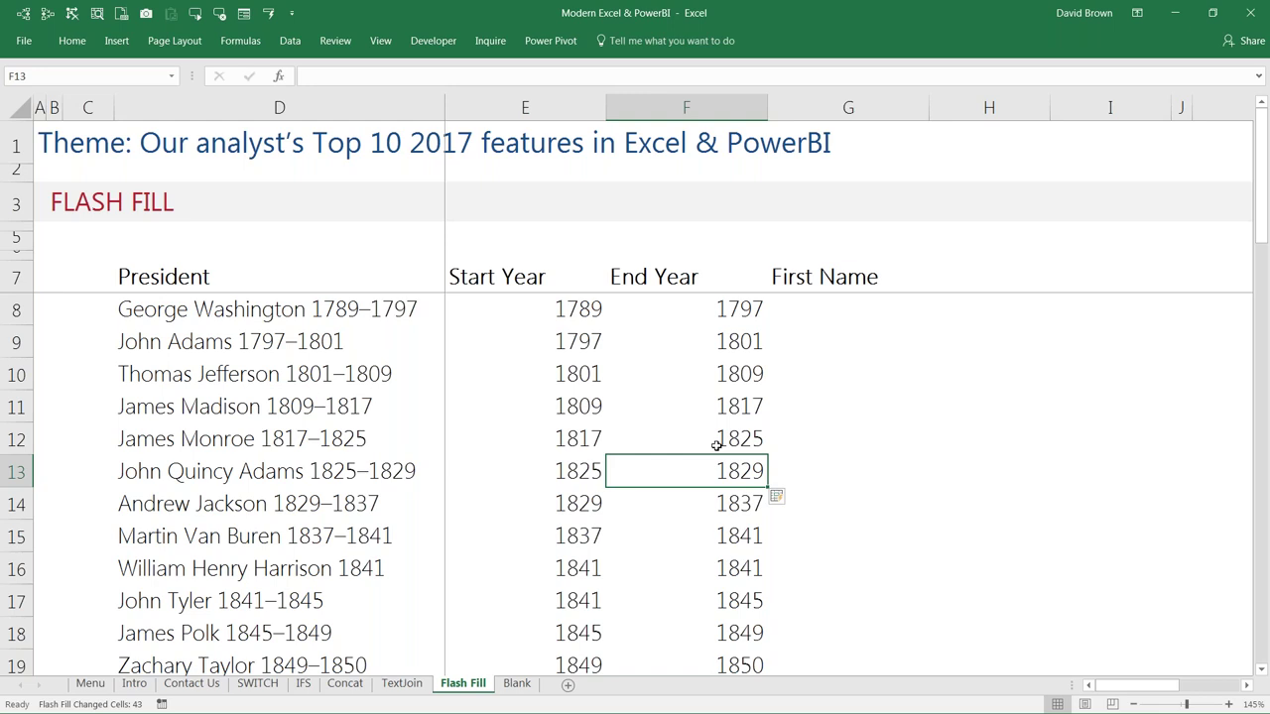
key(ctrl+z)
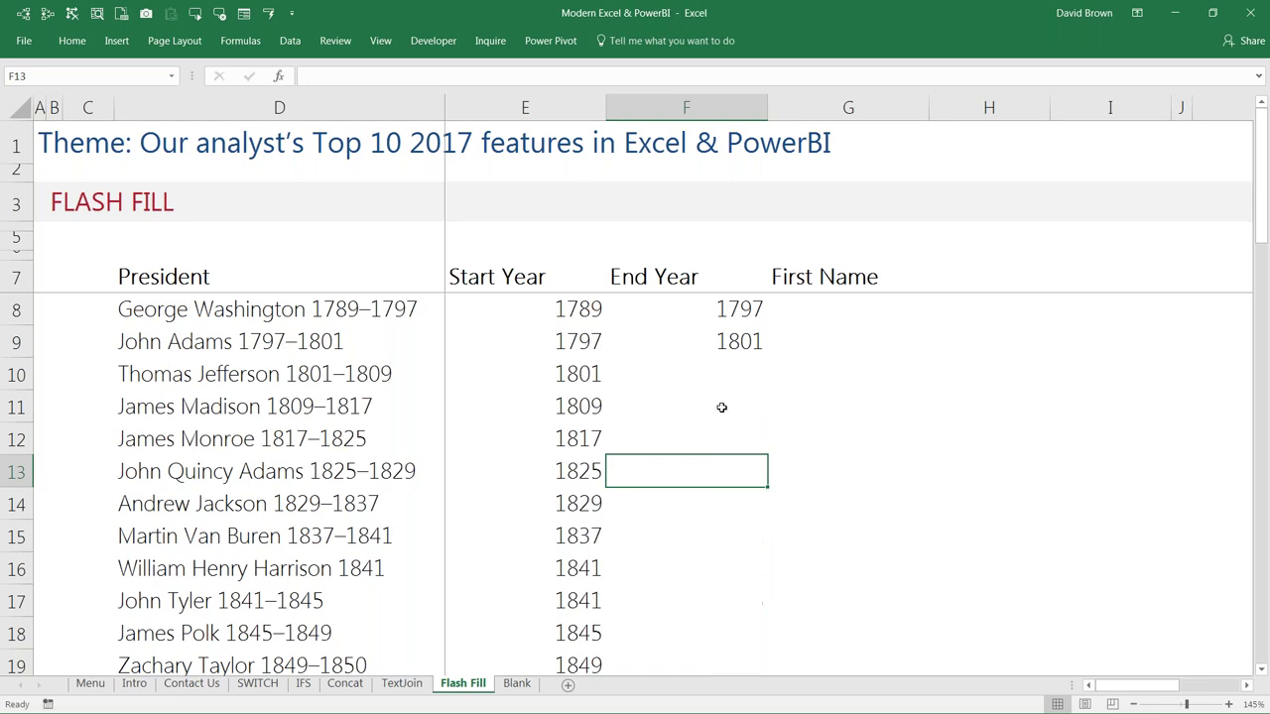
click(728, 377)
click(737, 467)
drag(716, 309, 731, 343)
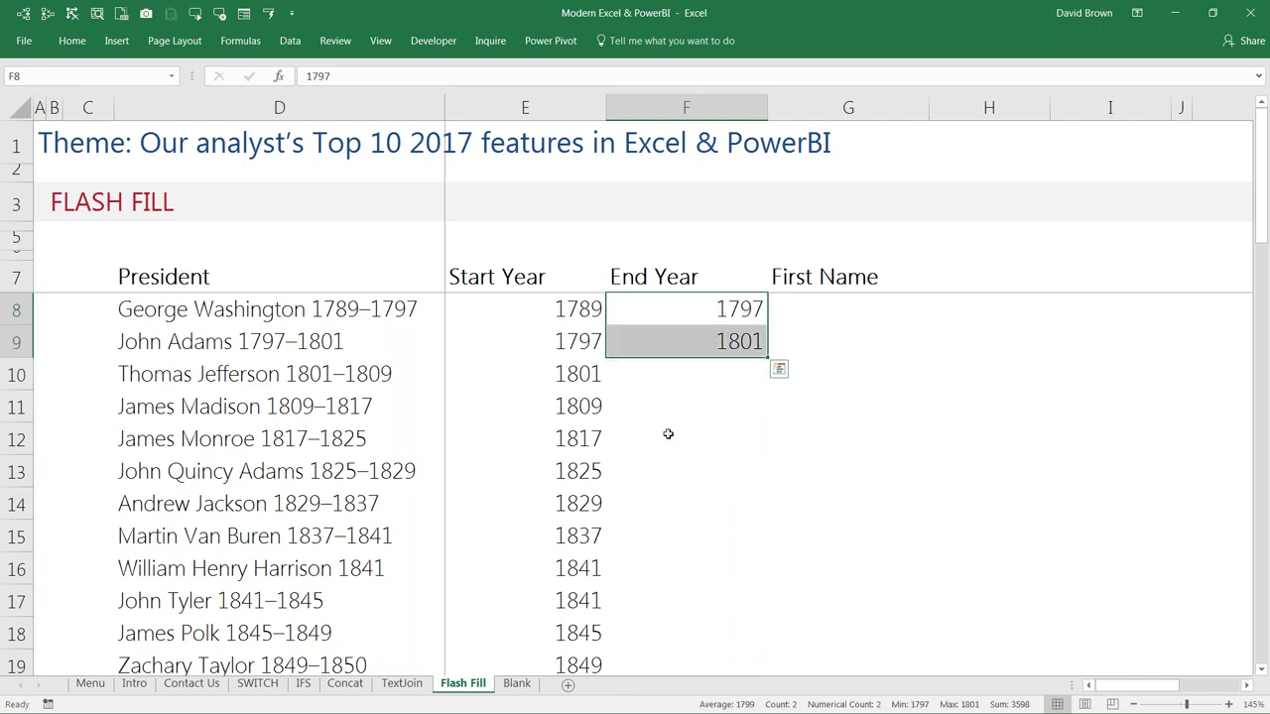
click(708, 406)
click(720, 473)
click(702, 415)
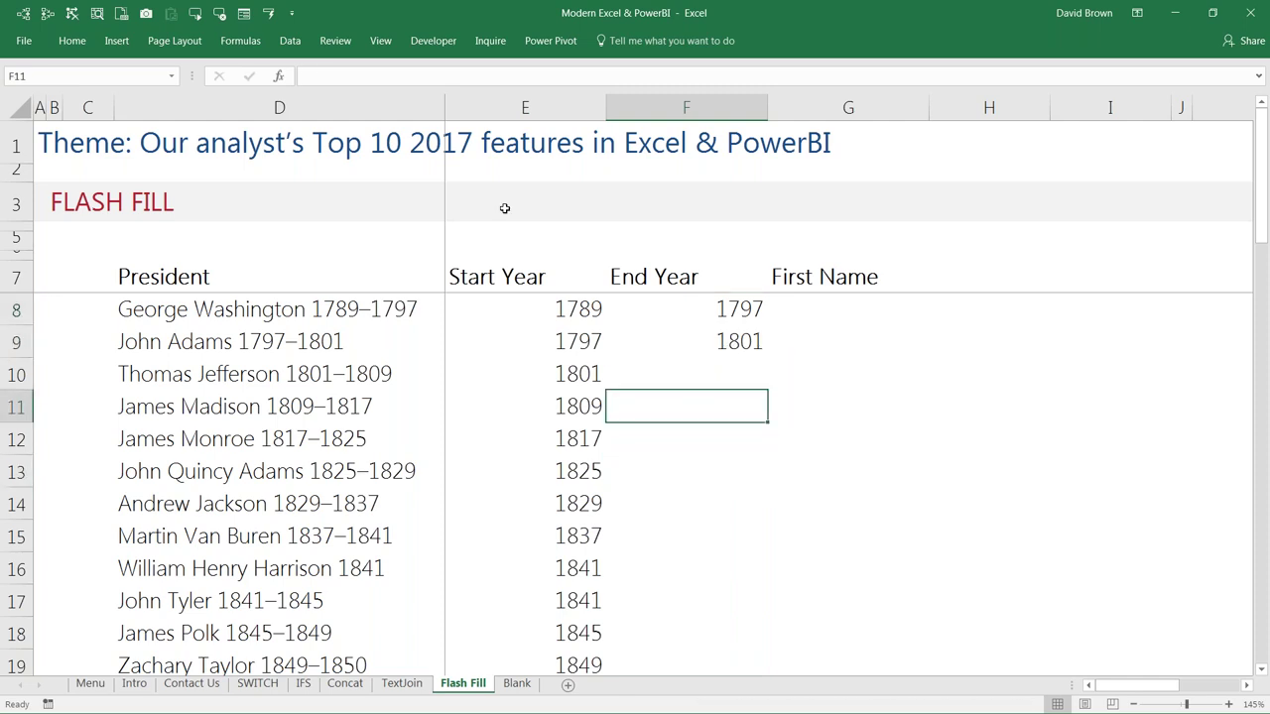
Step: Flash Fill the End Year column from the Data ribbon and scroll down to review the years
click(287, 41)
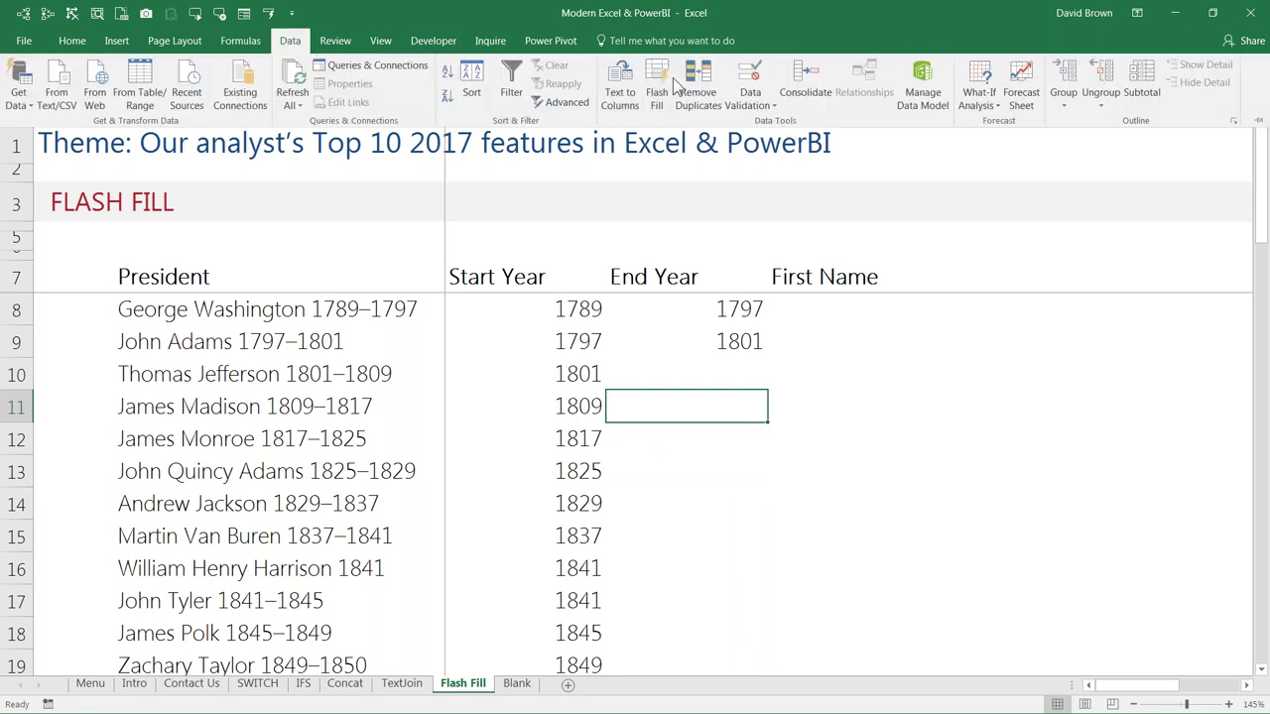
click(655, 87)
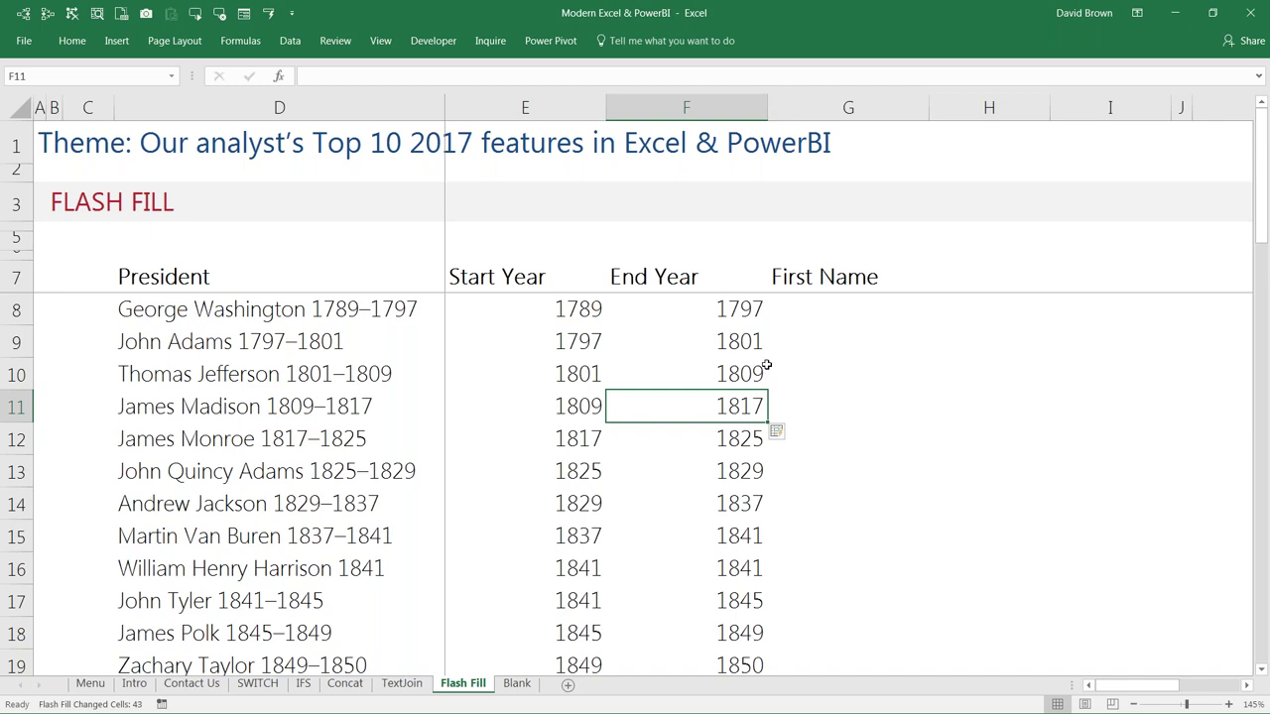
scroll(766, 365, down, 1)
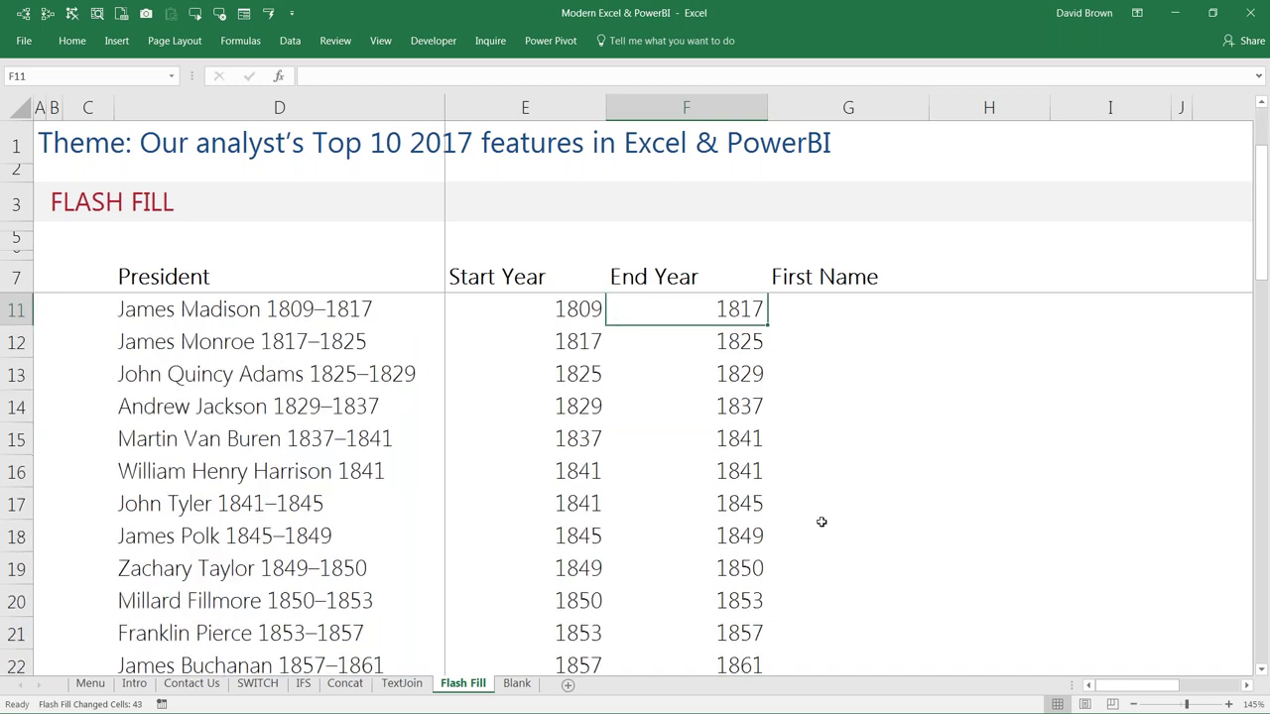
scroll(822, 519, down, 2)
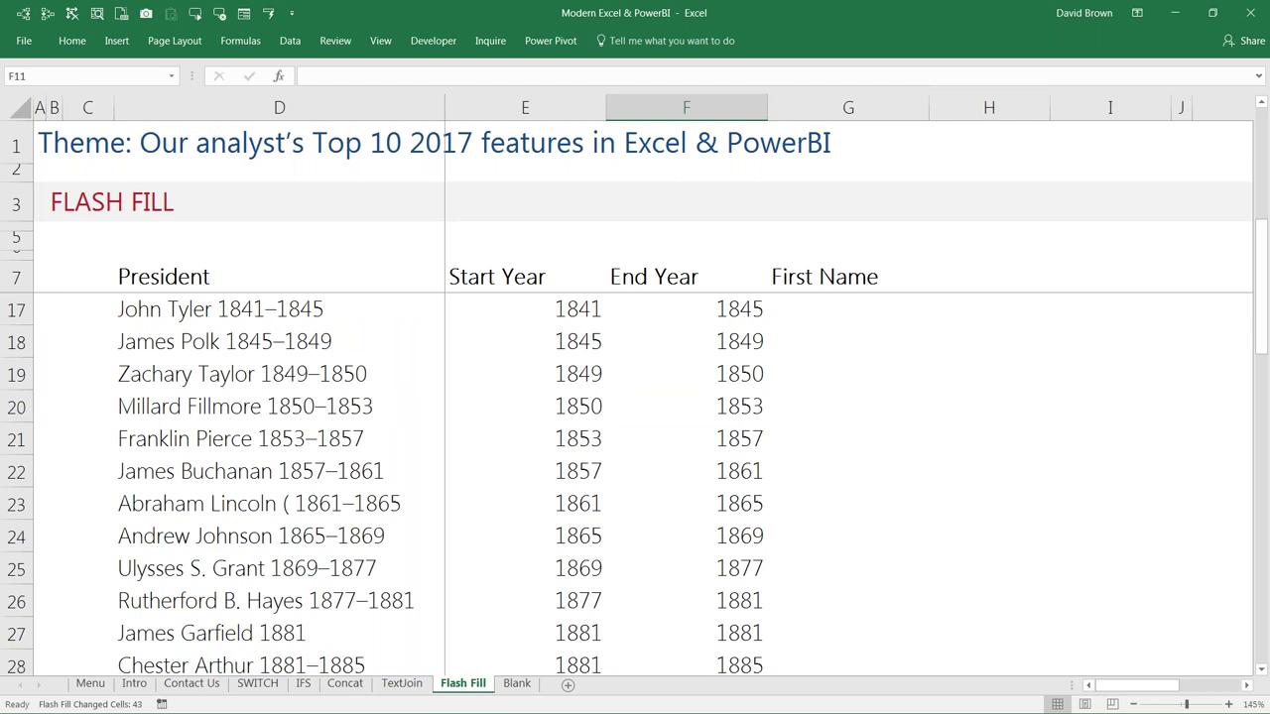
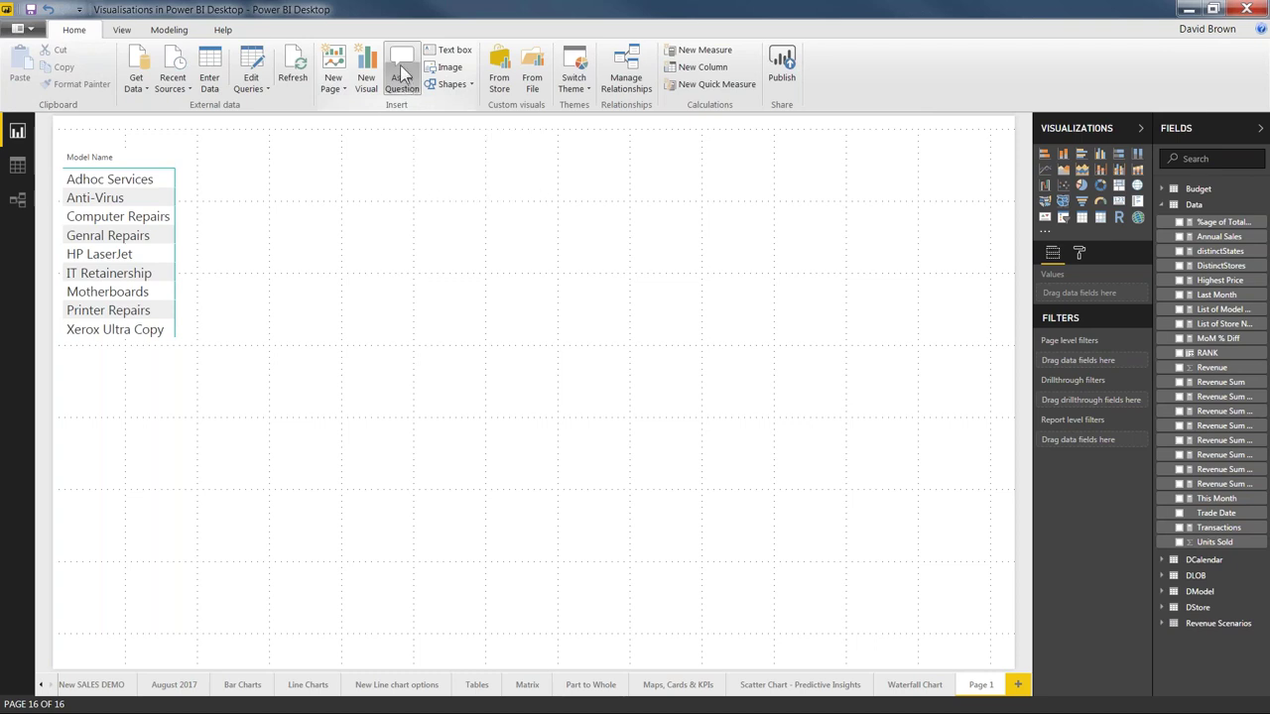
Step: Insert a Q&A visual on Page 1 and ask 'revenue by state'
click(399, 64)
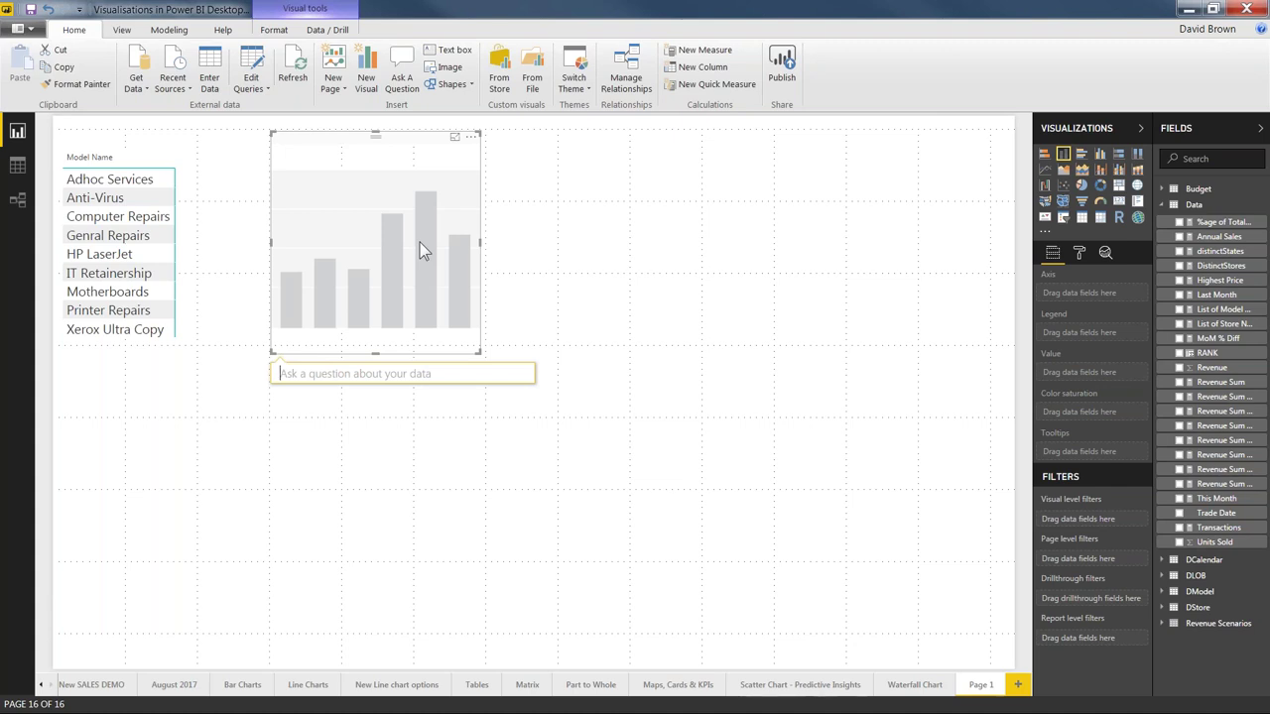
text(re)
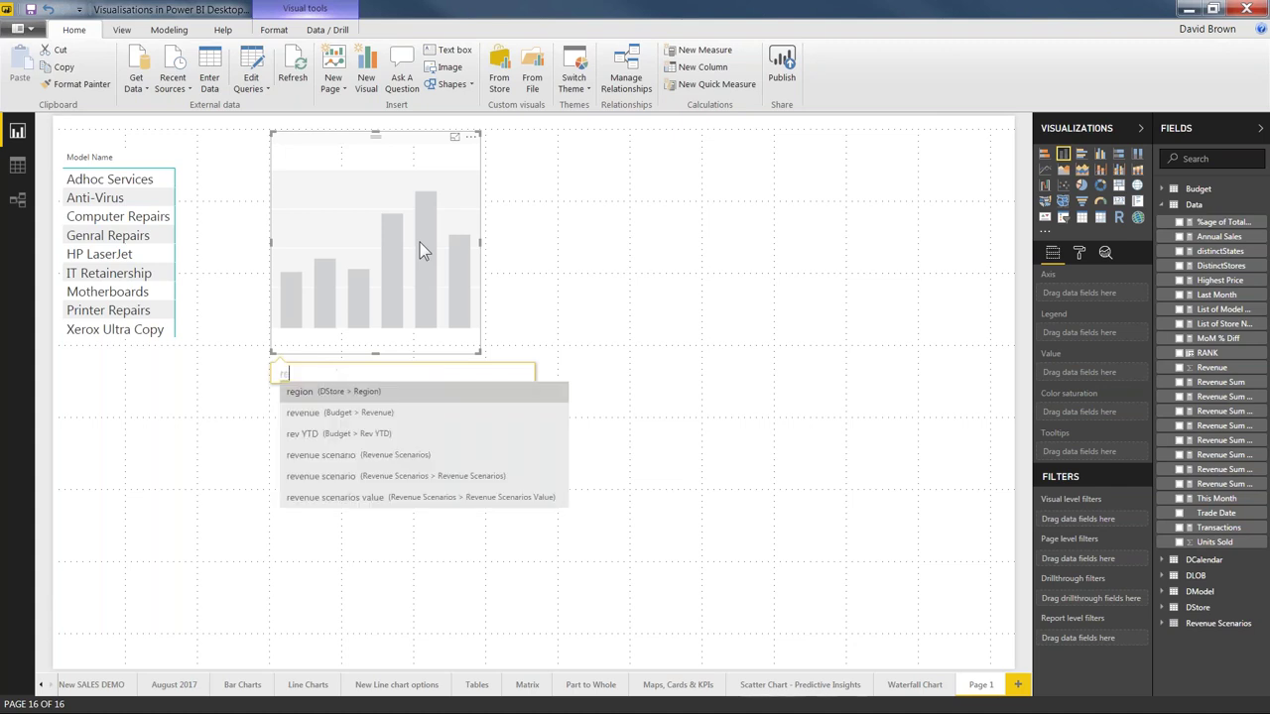
text(venue by state)
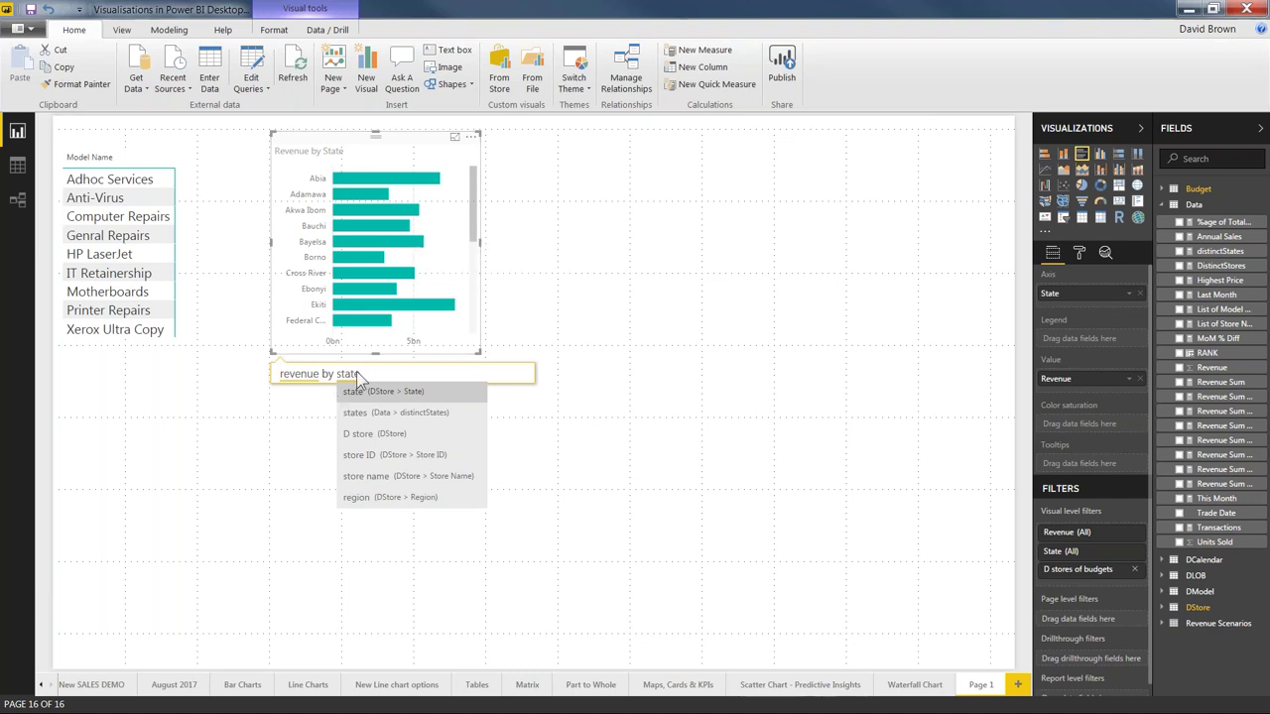
Step: Change the question to 'revenue by state with tree map' so states display as treemap tiles
text(on a map)
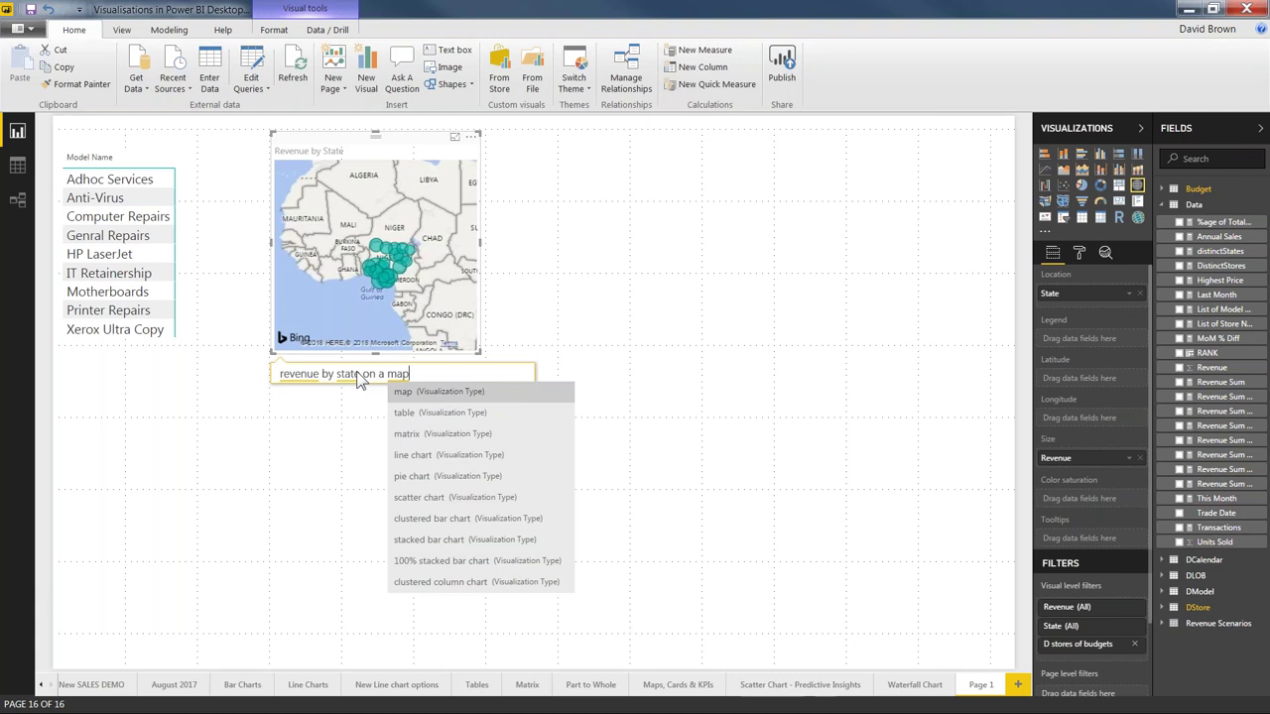
key(BackSpace)
key(BackSpace)
key(BackSpace)
key(BackSpace)
key(BackSpace)
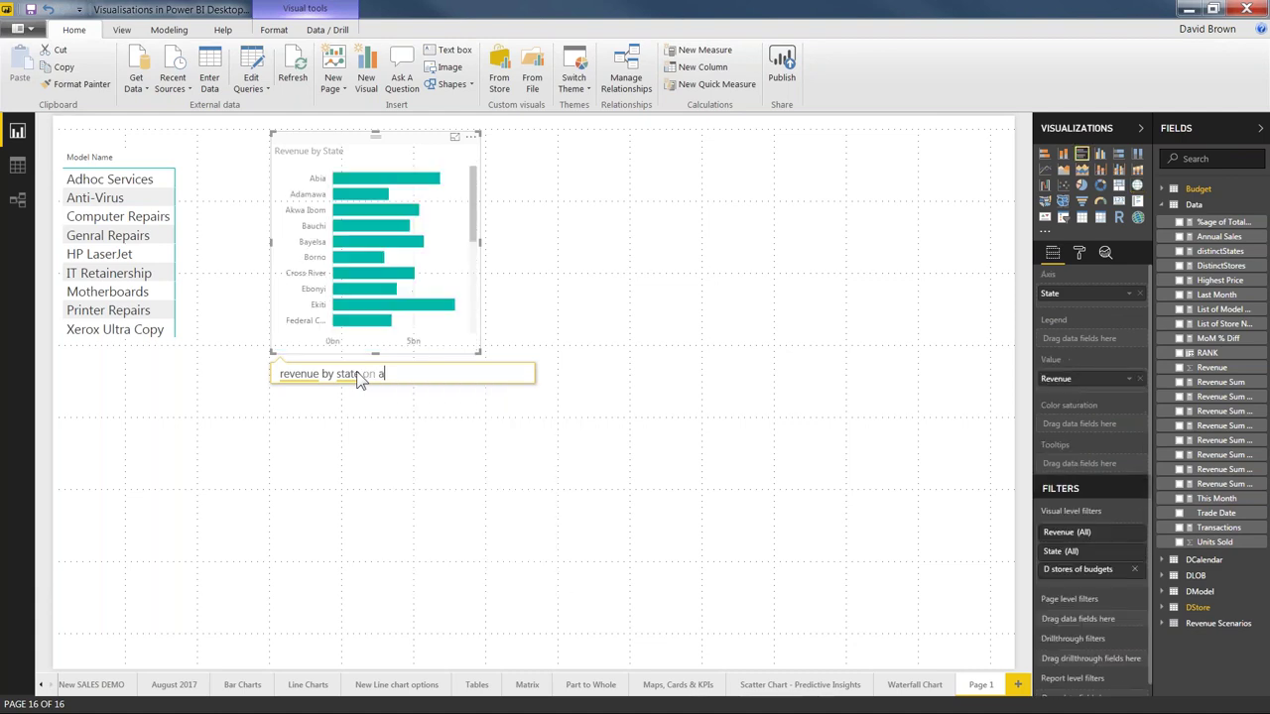
key(BackSpace)
key(BackSpace)
key(BackSpace)
text(with tree map)
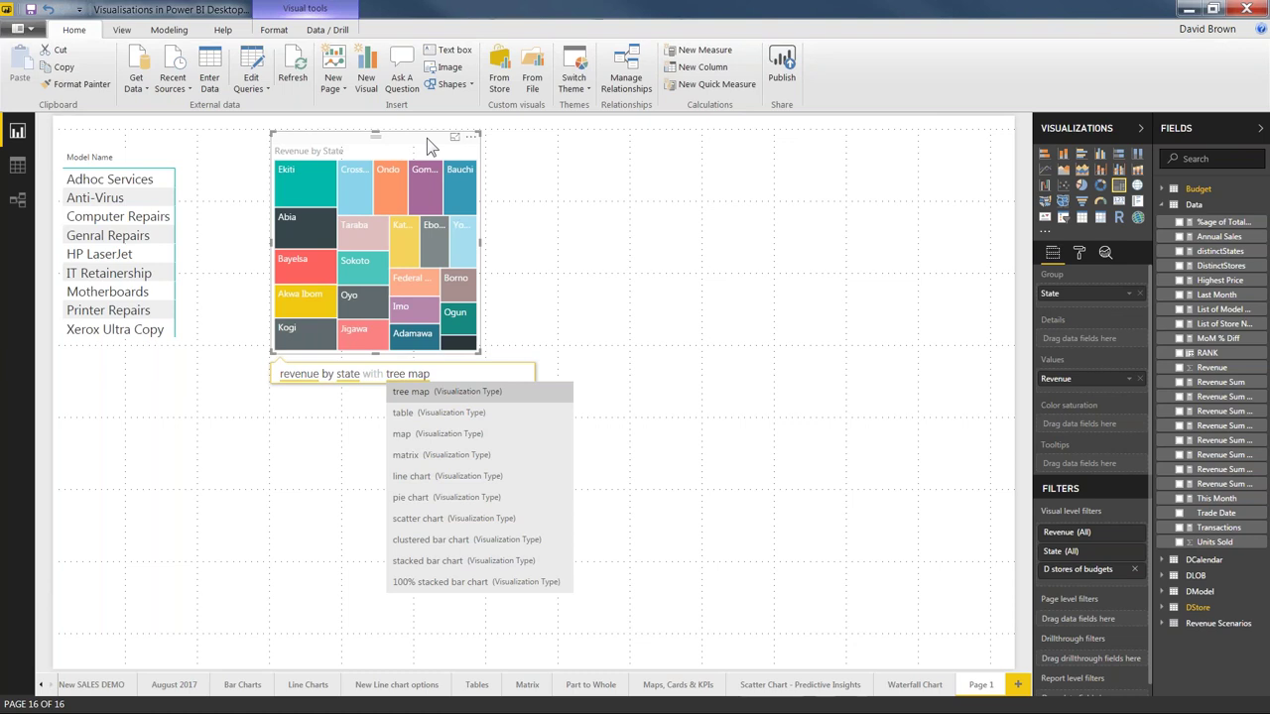
Step: Enlarge the treemap, move it up-left, and make it narrower and taller
drag(483, 357, 832, 558)
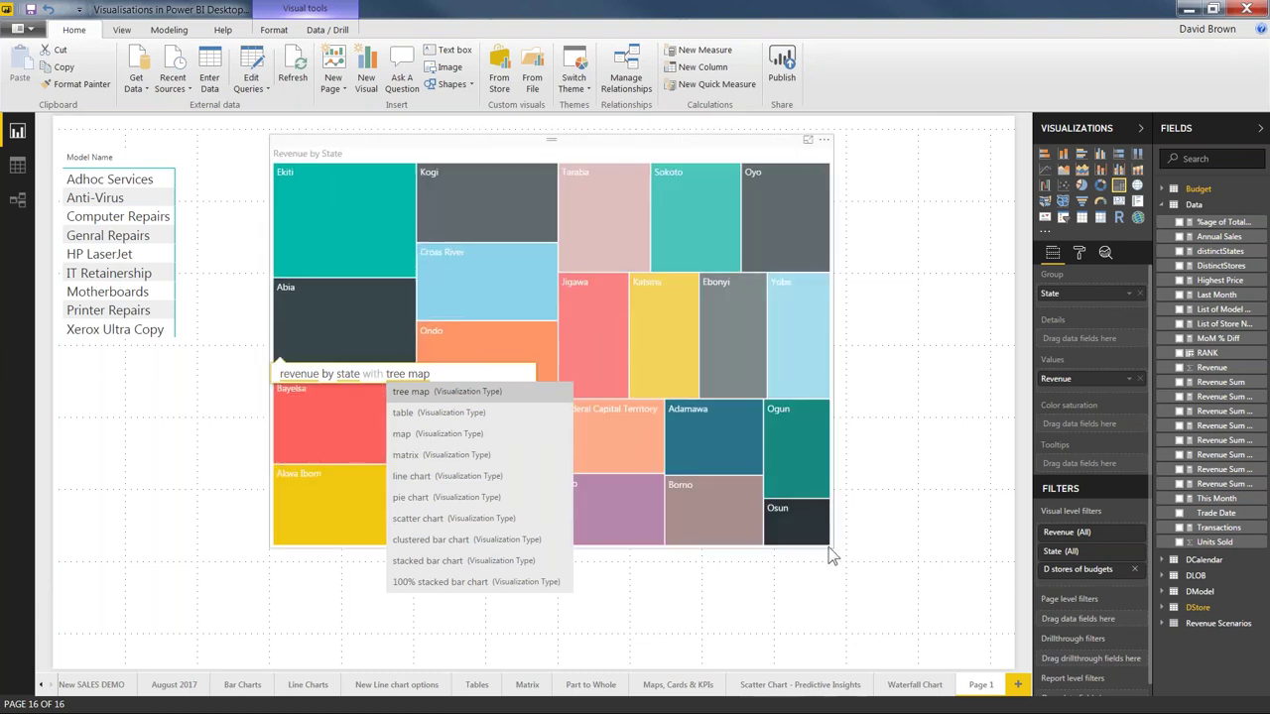
click(699, 601)
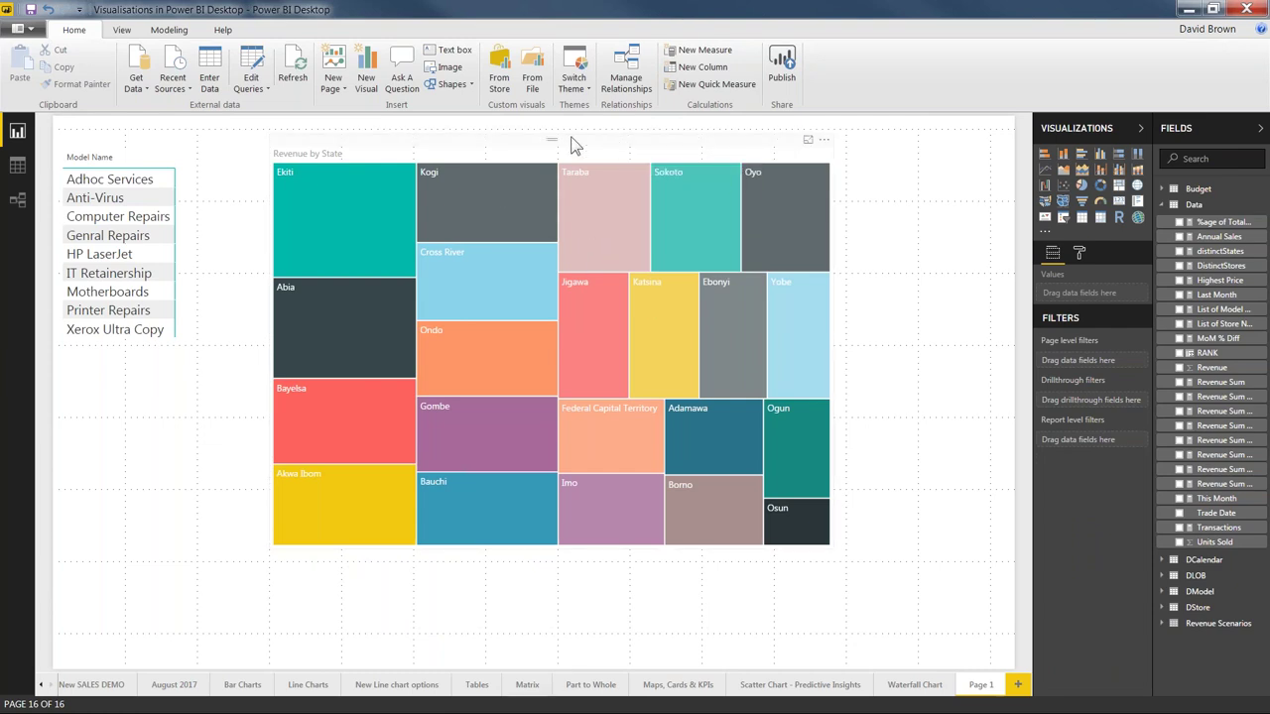
drag(570, 146, 505, 140)
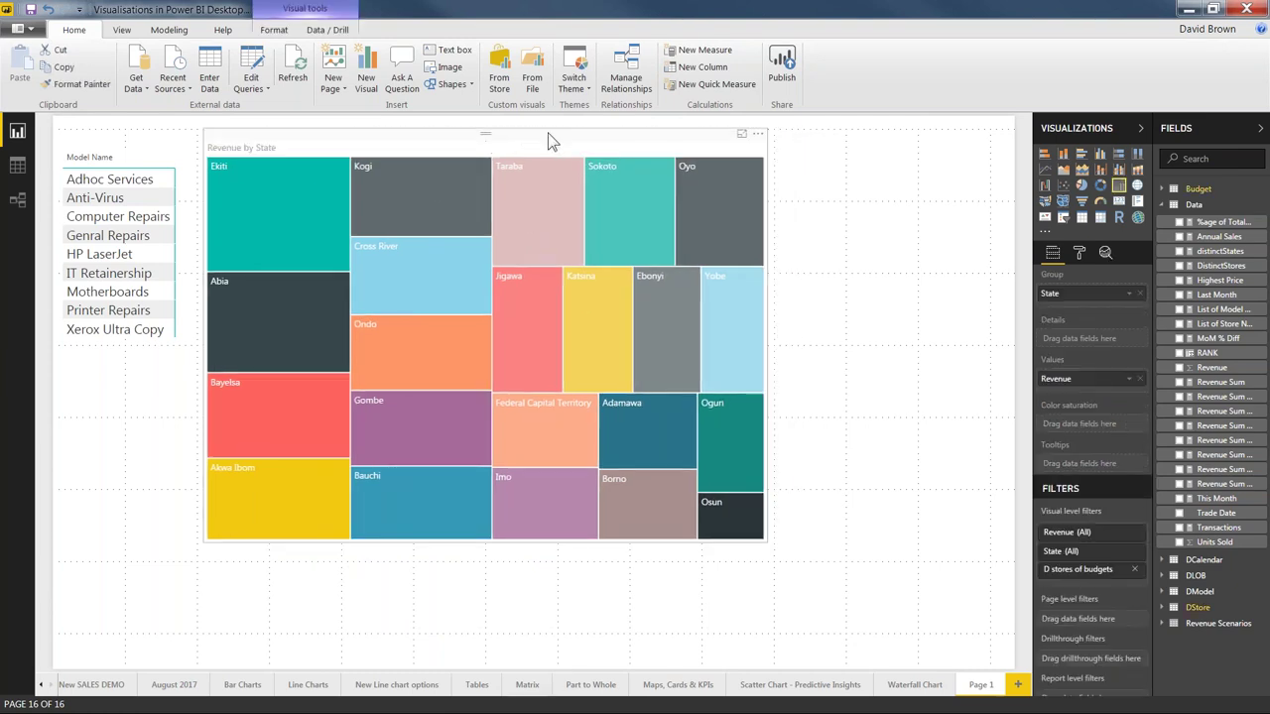
drag(767, 541, 629, 625)
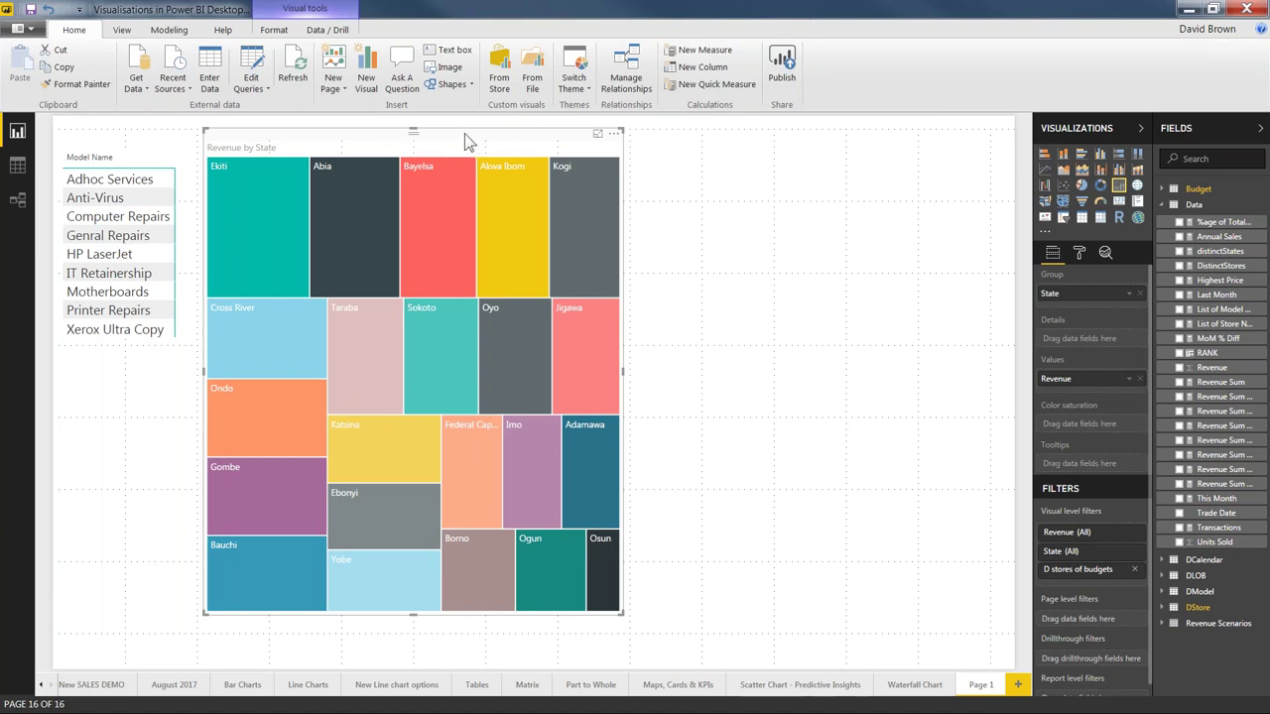
Step: Delete the Model Name slicer and move the treemap to the page's left edge
key(ctrl+c)
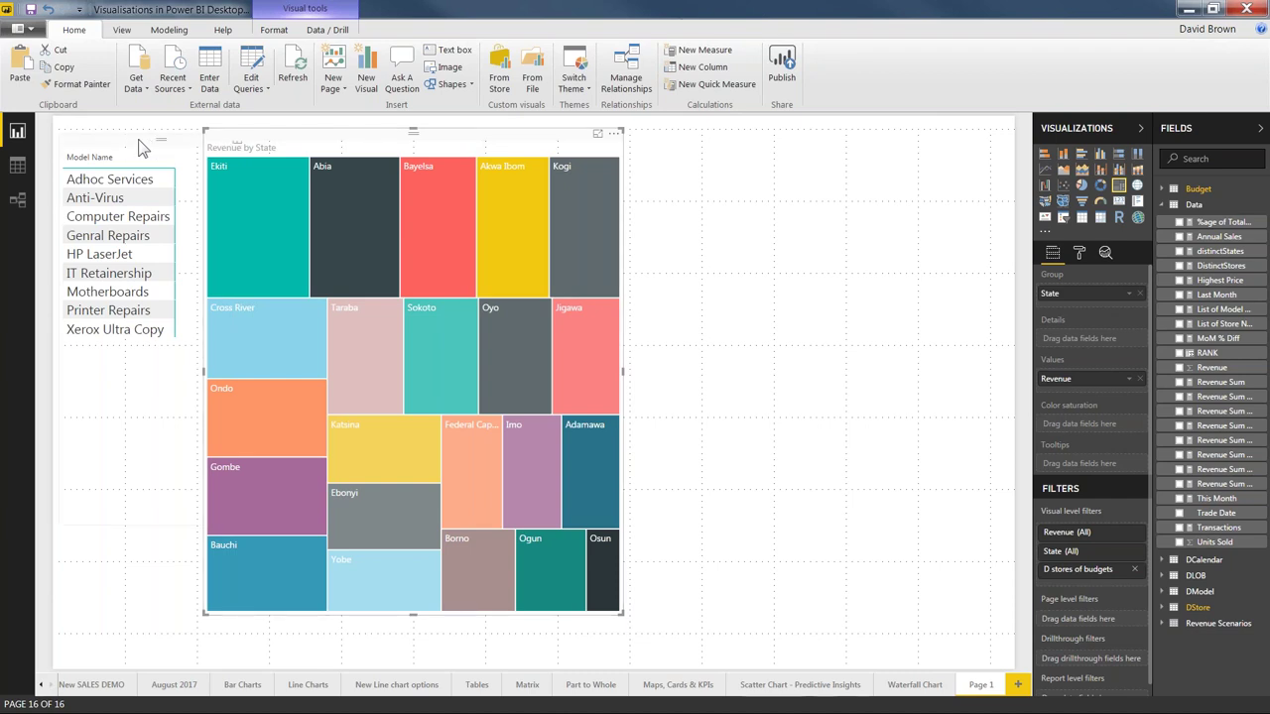
click(143, 144)
key(Delete)
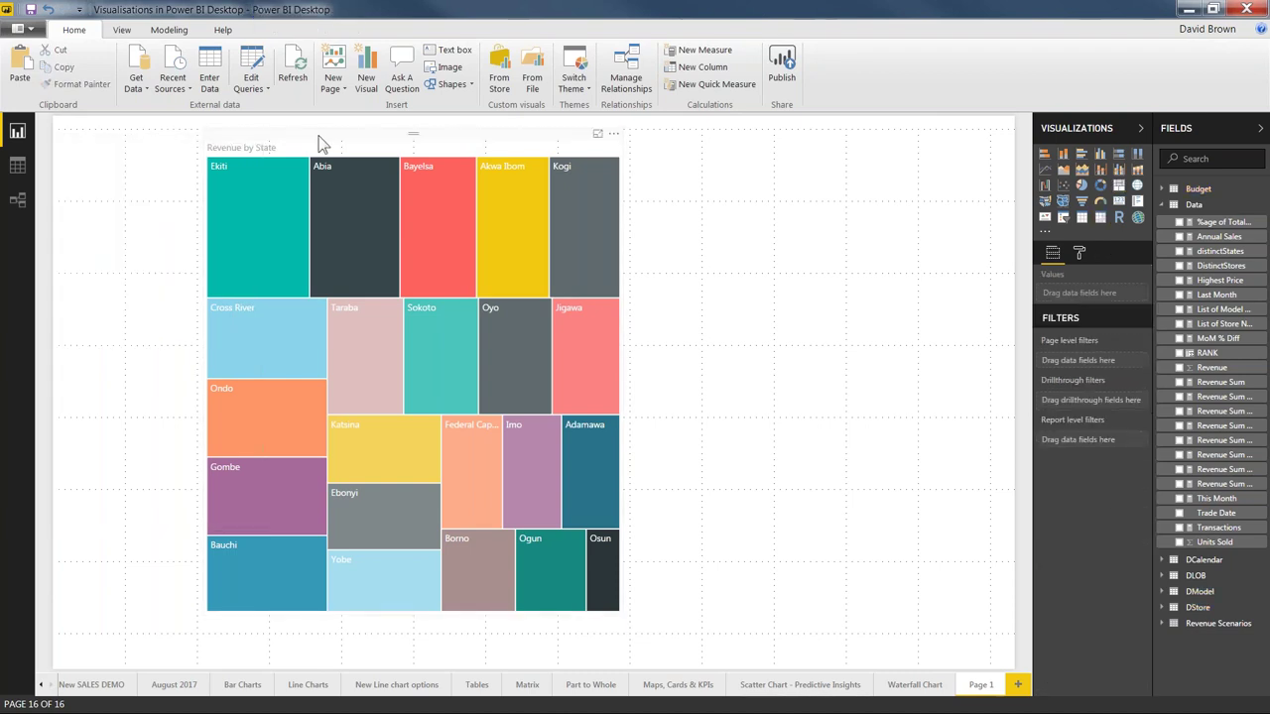
drag(273, 123, 122, 109)
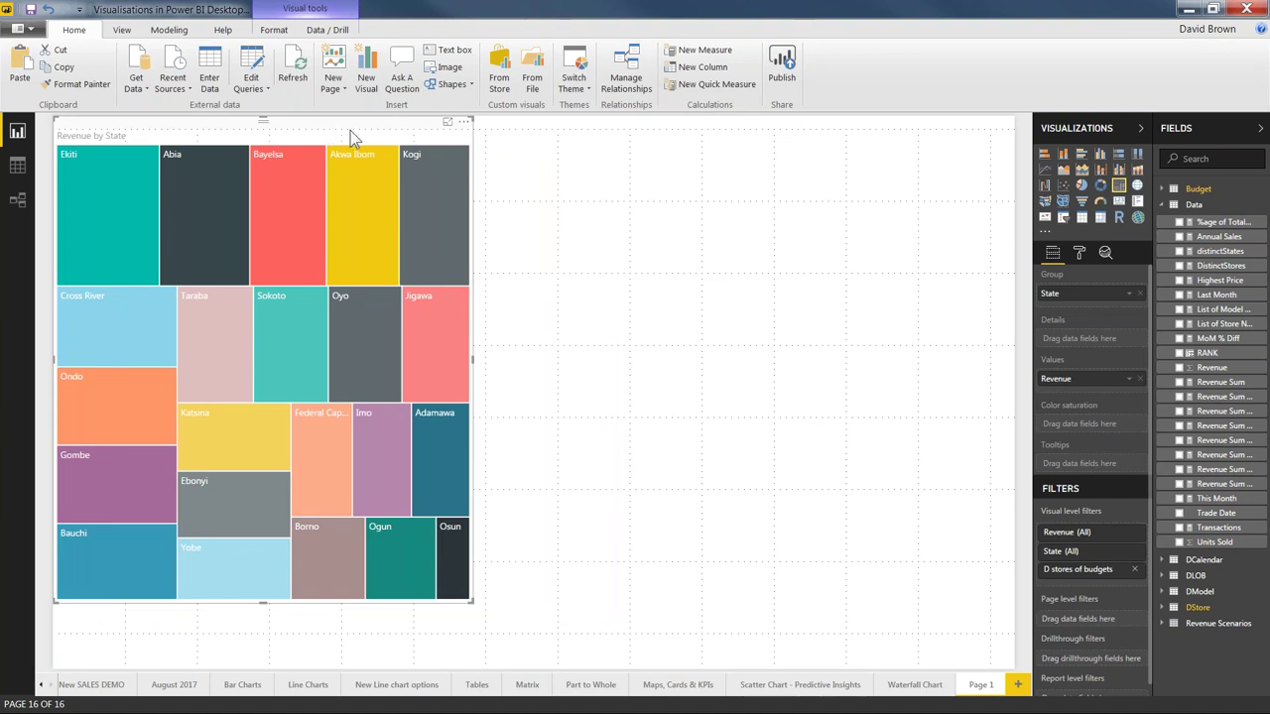
click(574, 173)
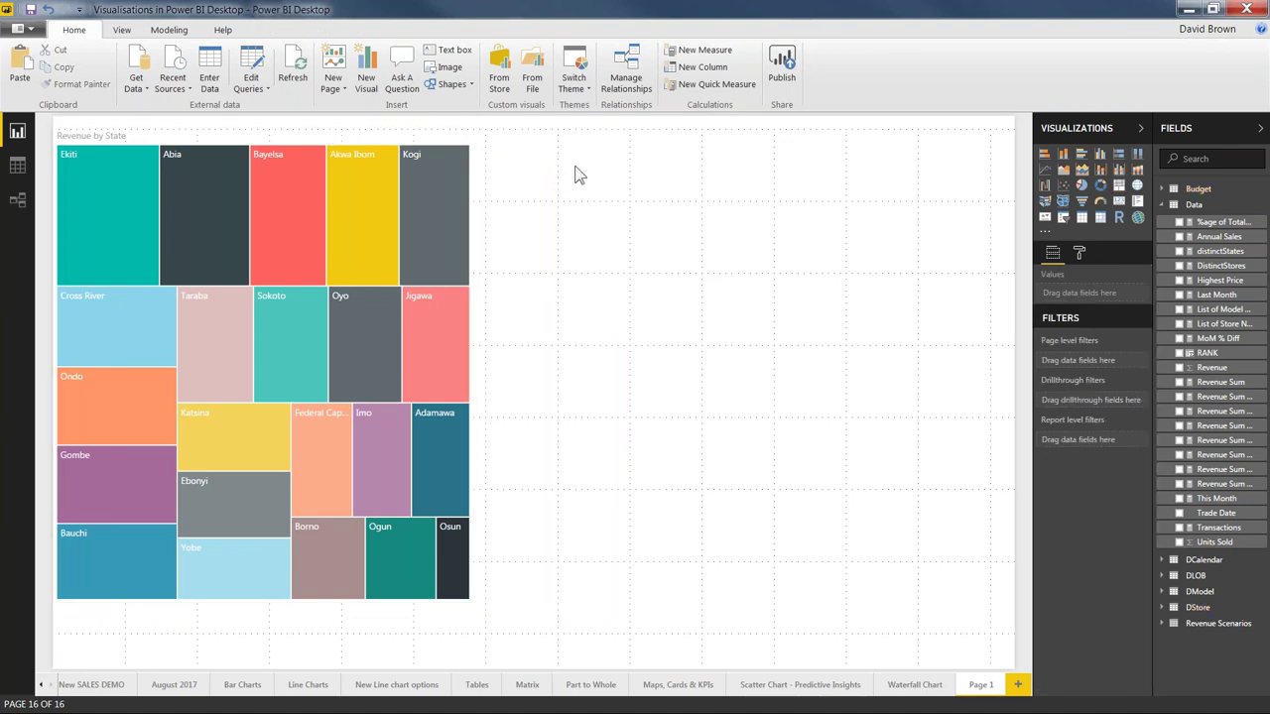
Step: Copy and paste the treemap, placing the copy on the right half of the page
key(ctrl+a)
key(ctrl+c)
key(ctrl+v)
drag(768, 161, 860, 138)
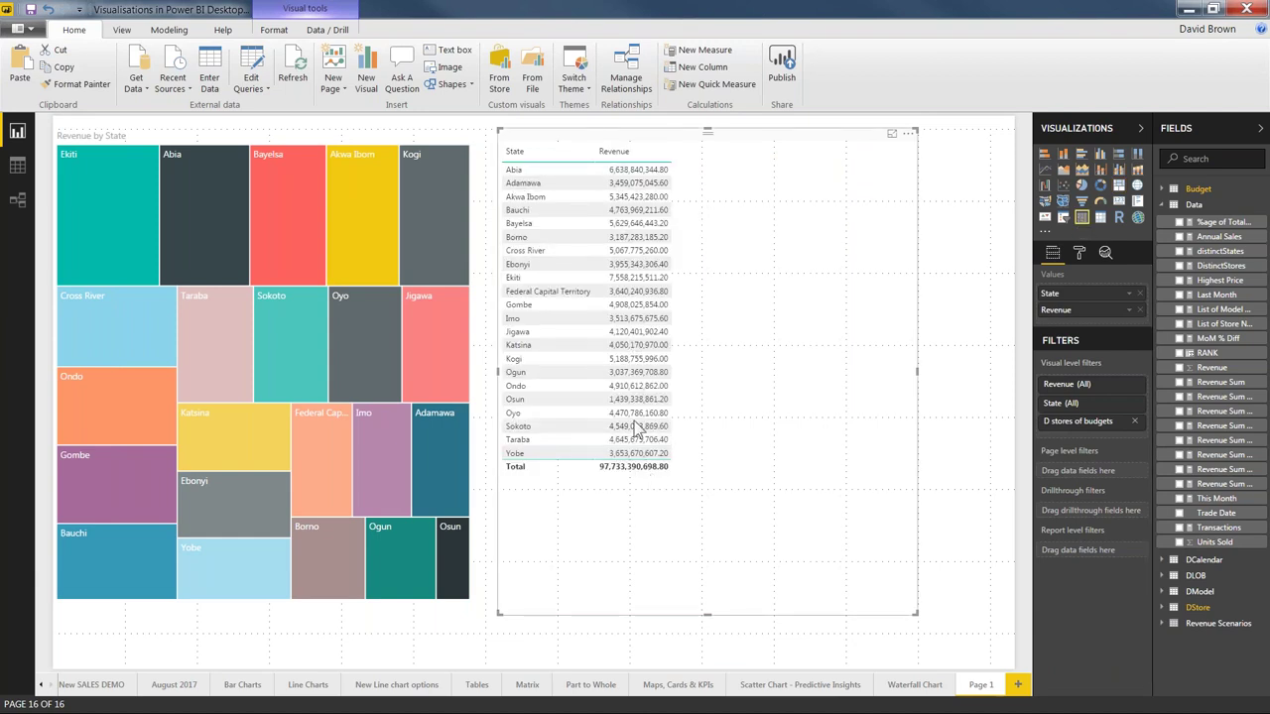
Step: Nudge the table into place, then cross-filter the treemap by Abia and clear it
drag(637, 427, 655, 414)
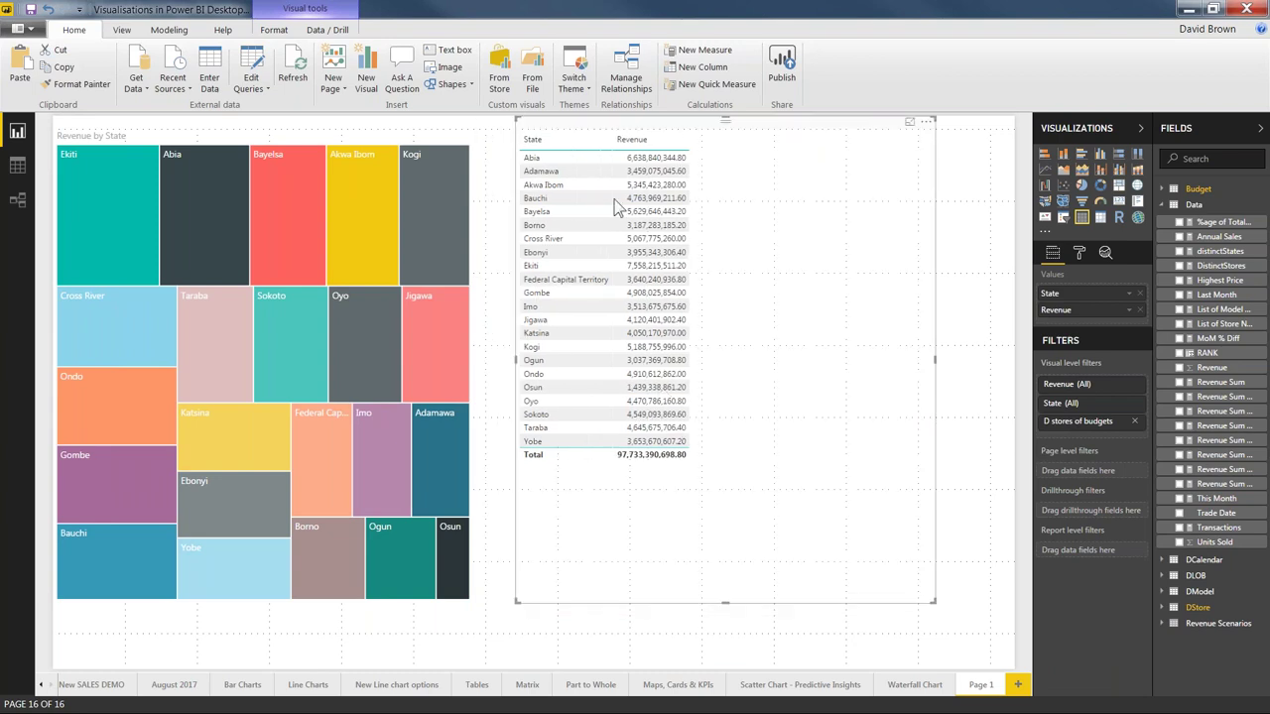
click(538, 160)
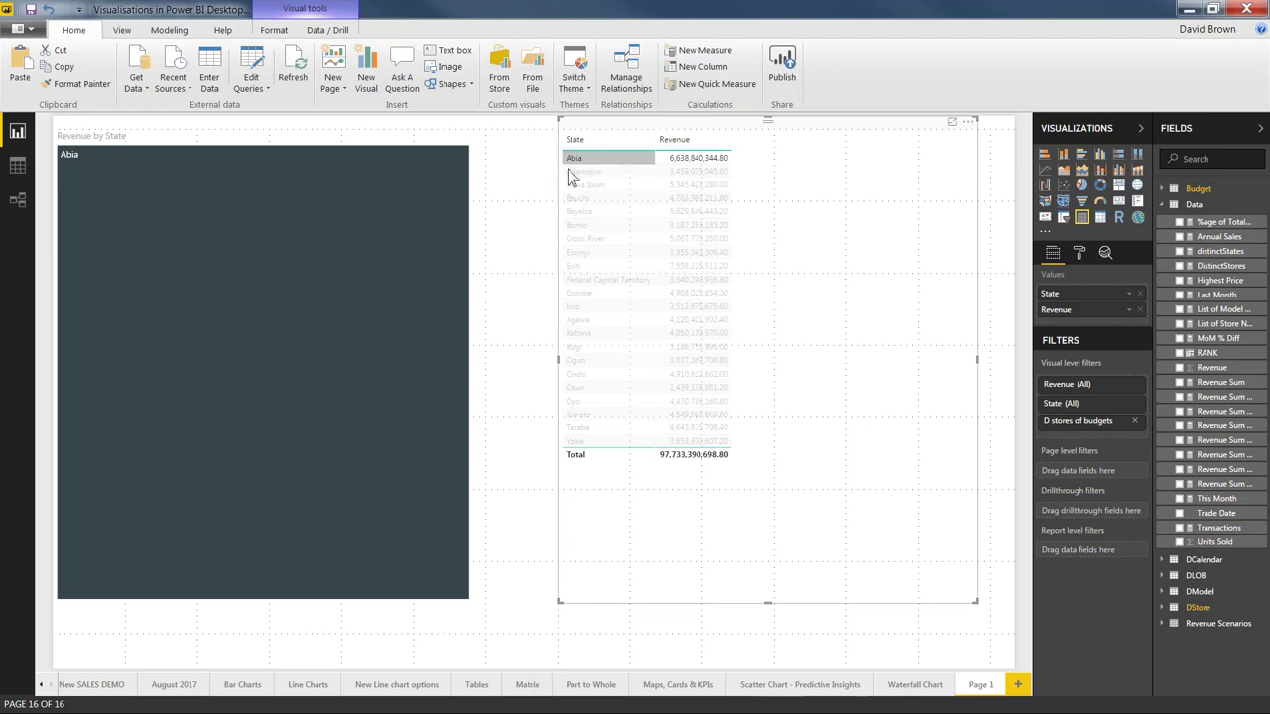
click(943, 133)
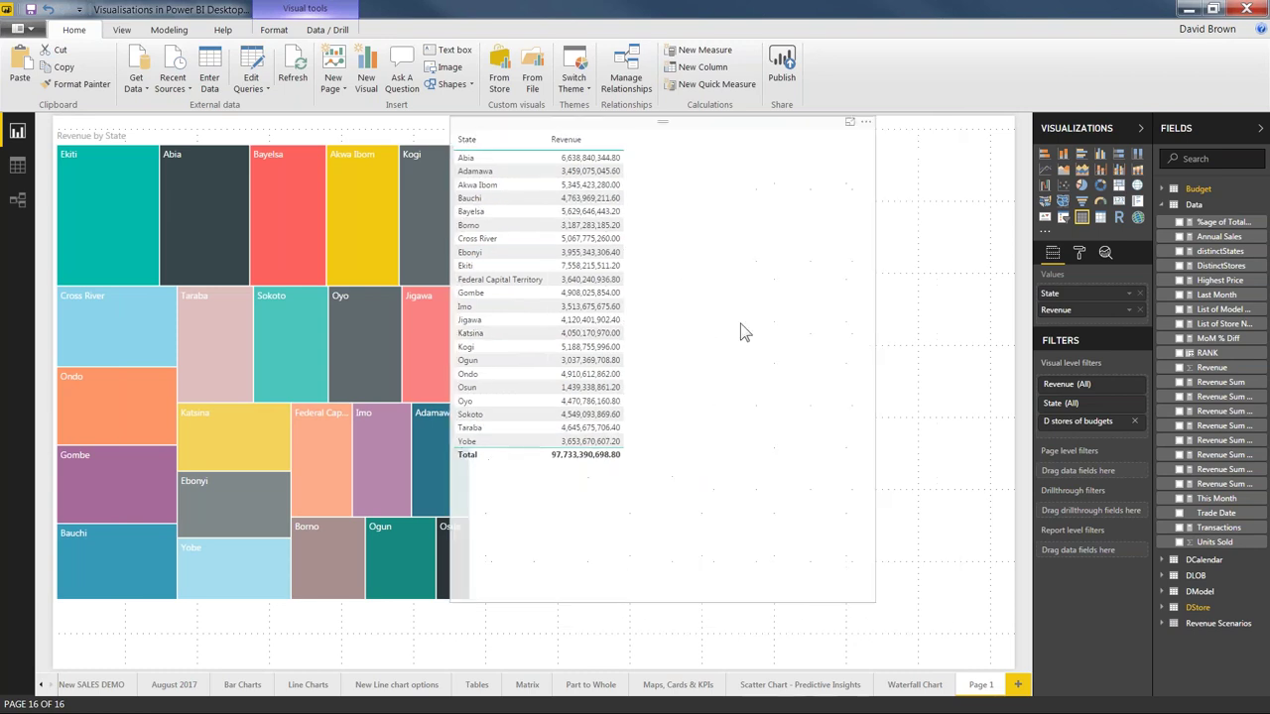
Step: Convert the State/Revenue table into a matrix and open the Budget table in Data view
click(771, 335)
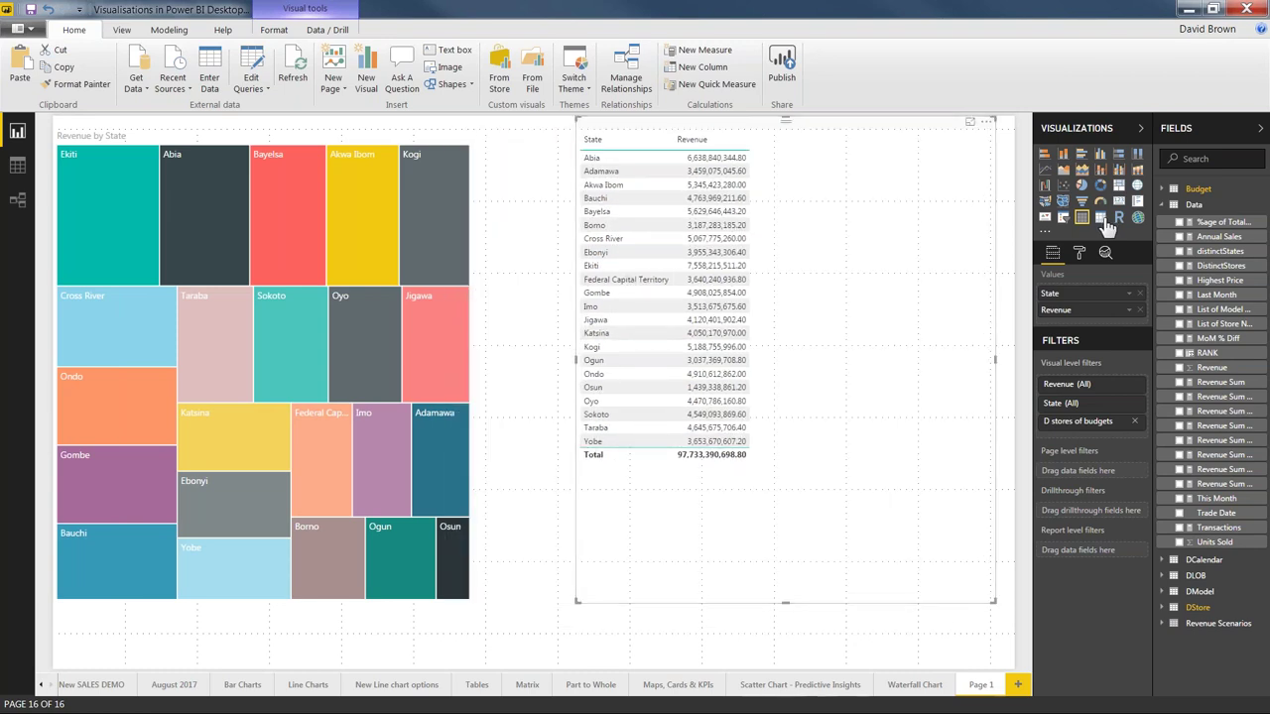
click(1103, 220)
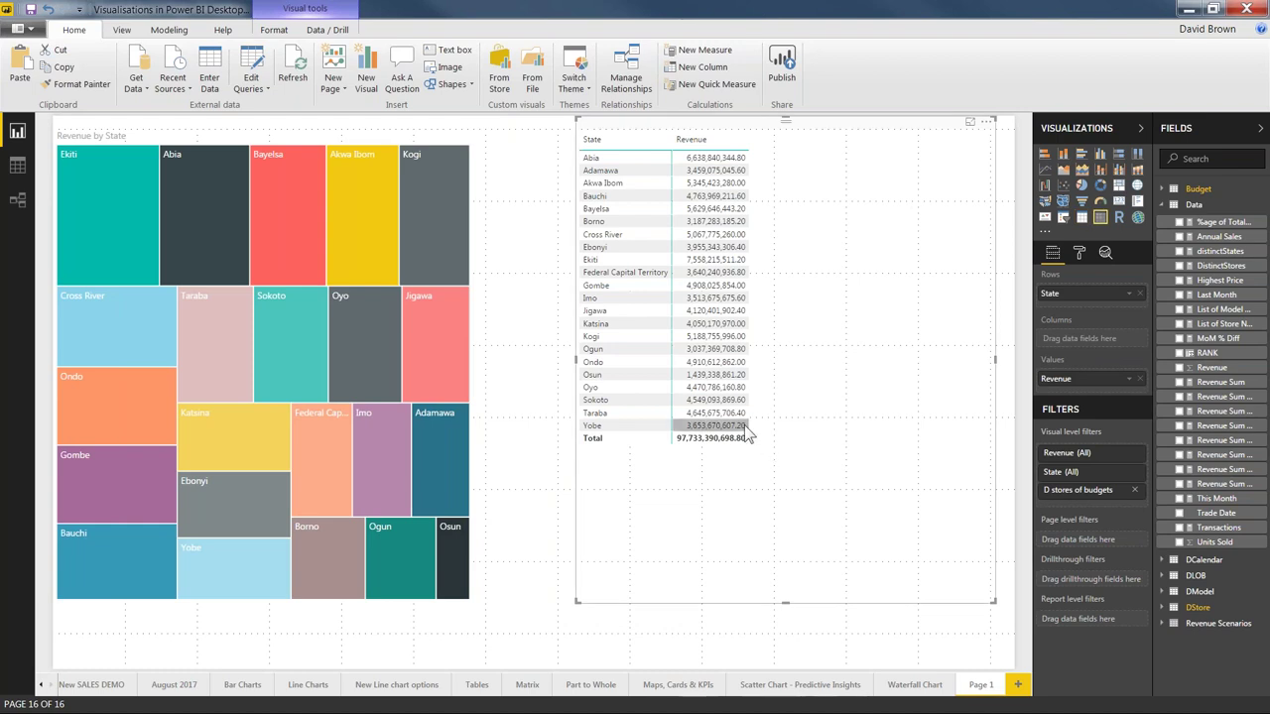
click(749, 436)
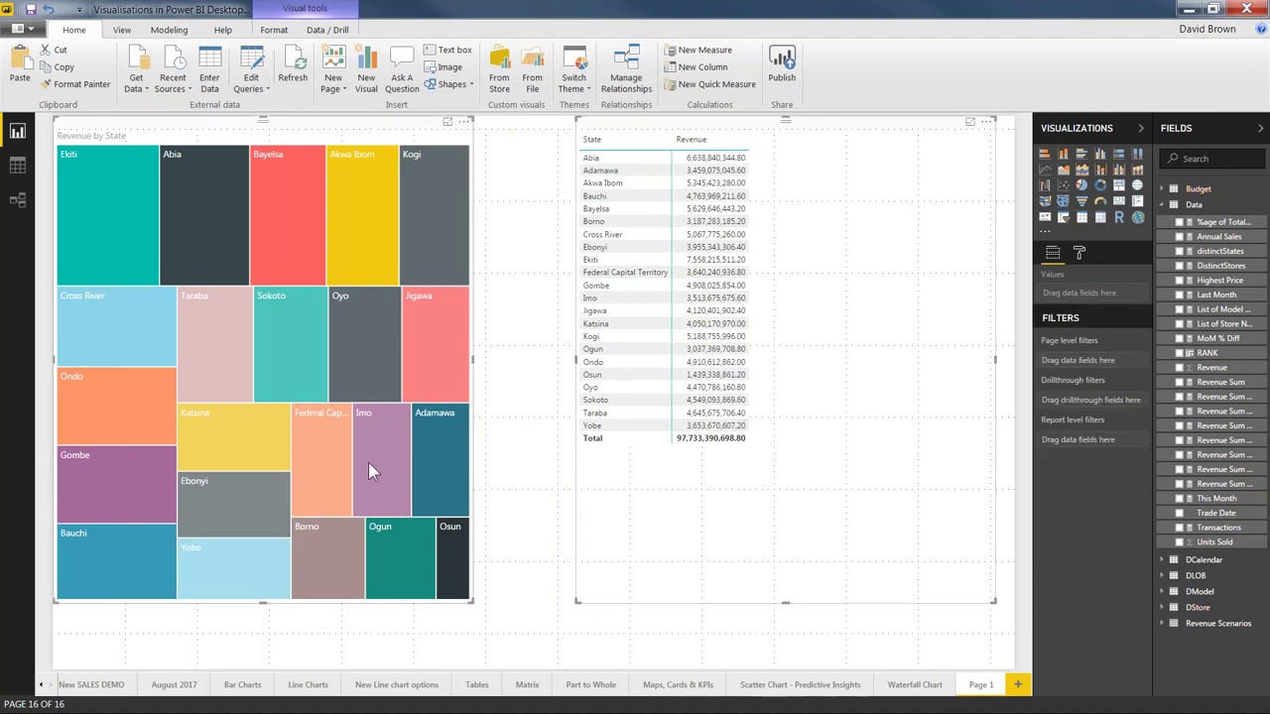
click(18, 169)
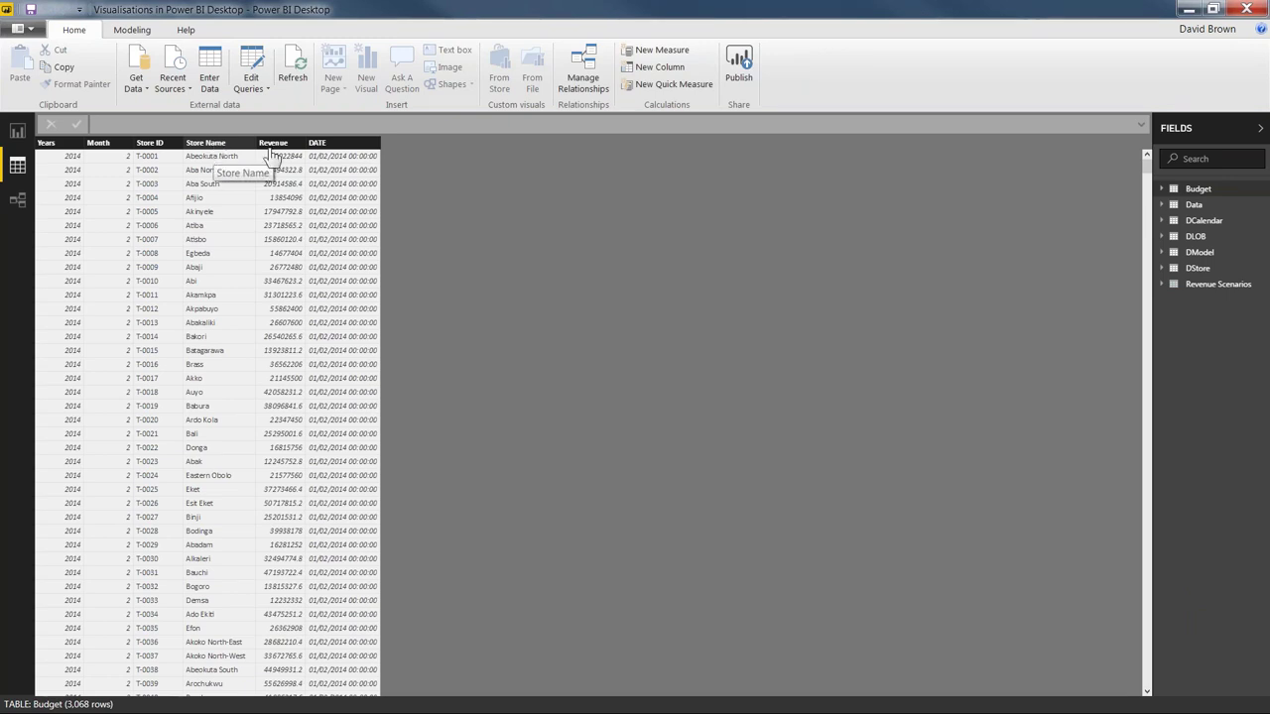
Step: Select the Budget table's Revenue column to see its 3,067 distinct values
click(276, 148)
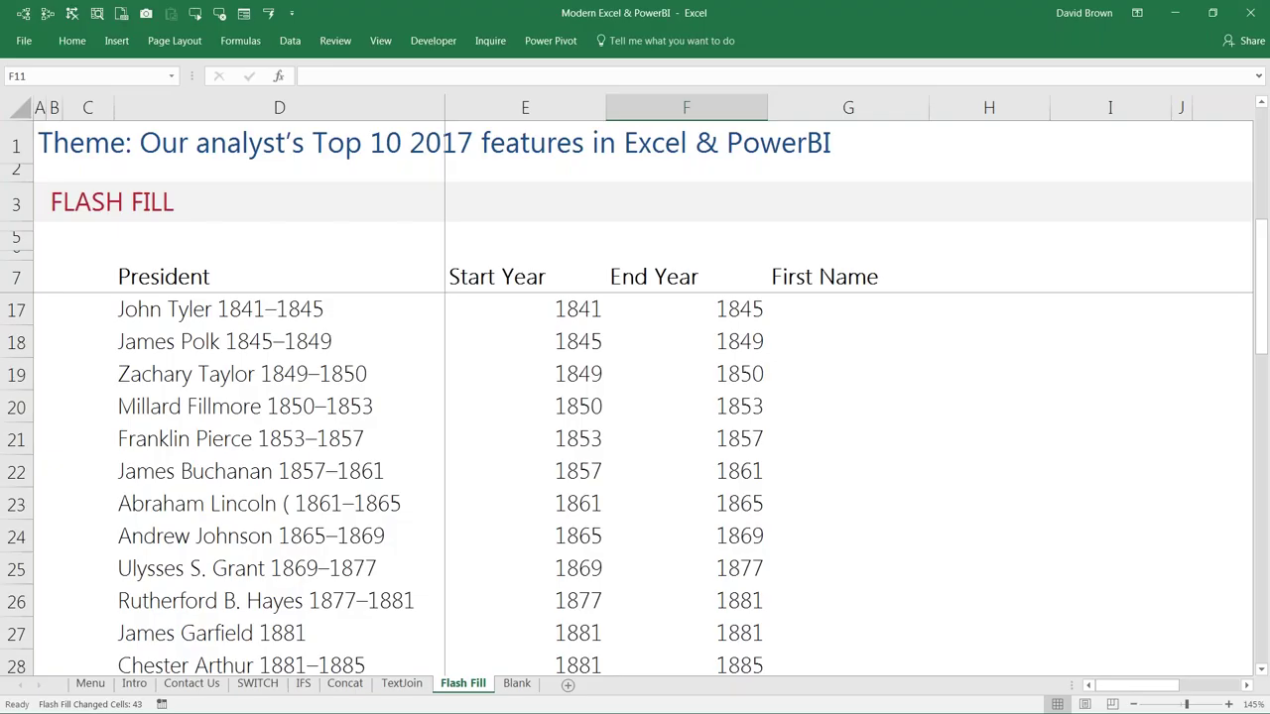
Step: Pick cells E5–E7 on the empty Blank sheet, then return to the Excel workbook
click(517, 683)
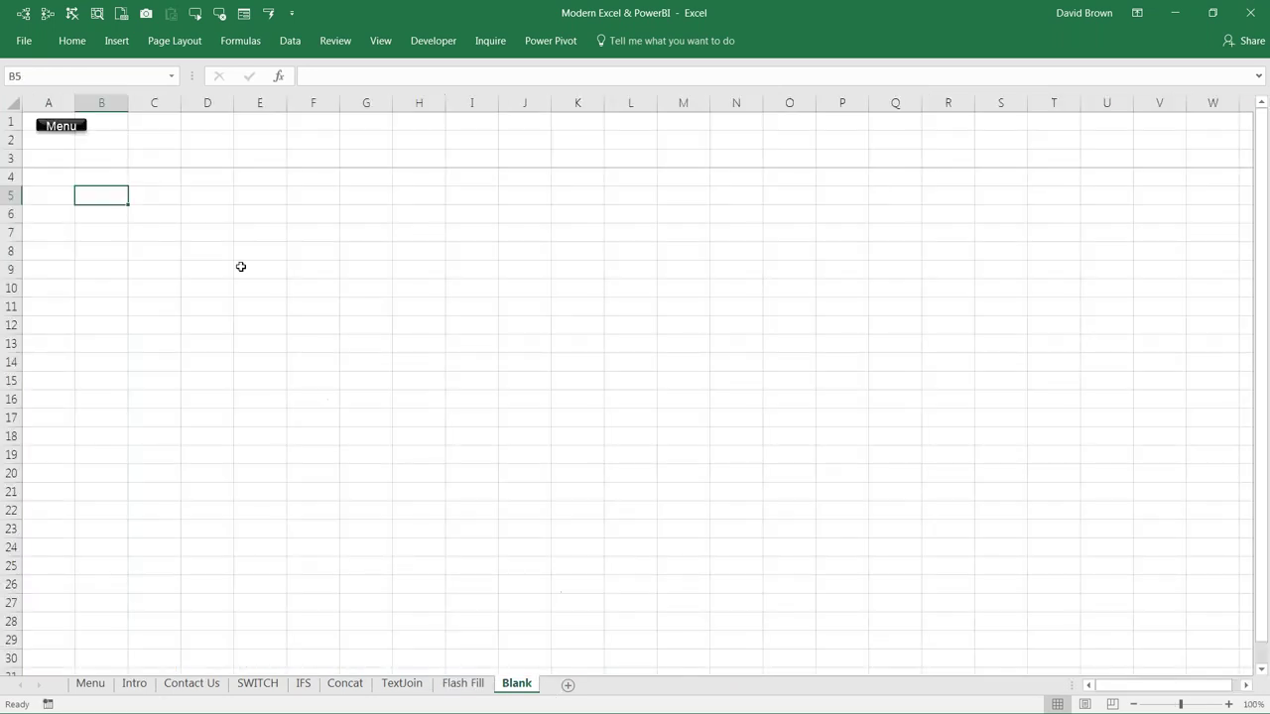
click(263, 209)
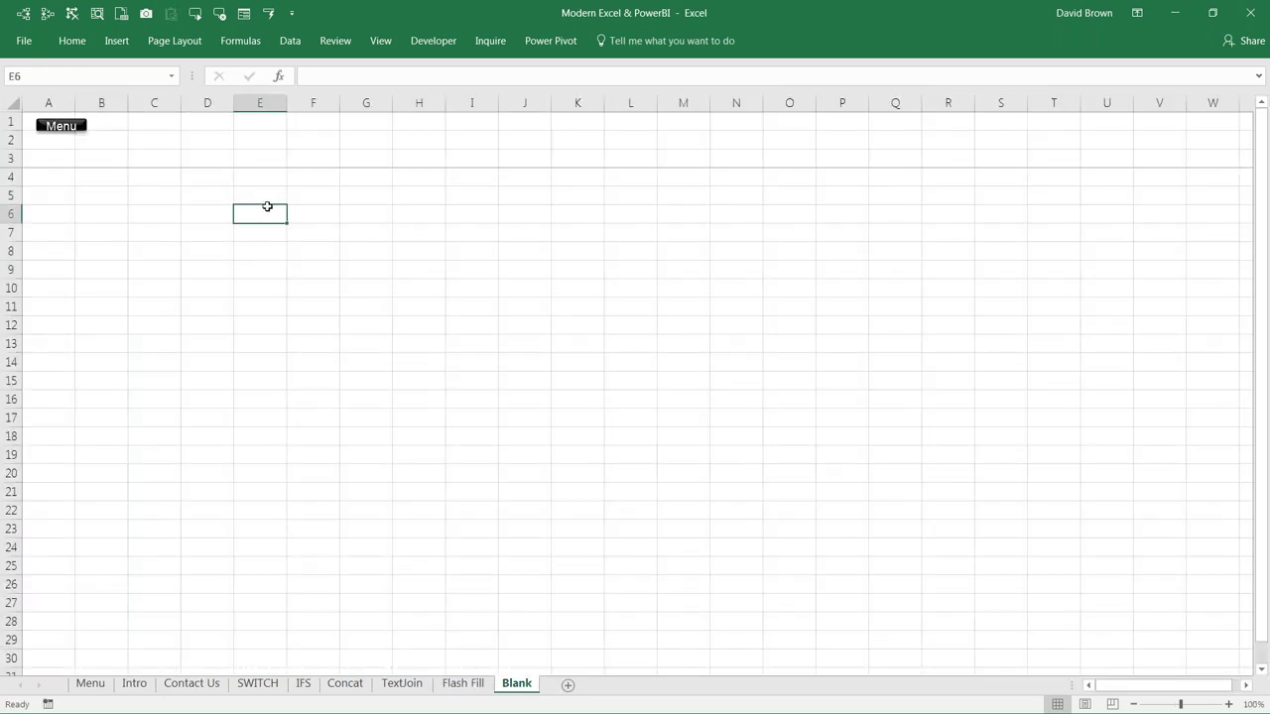
click(257, 238)
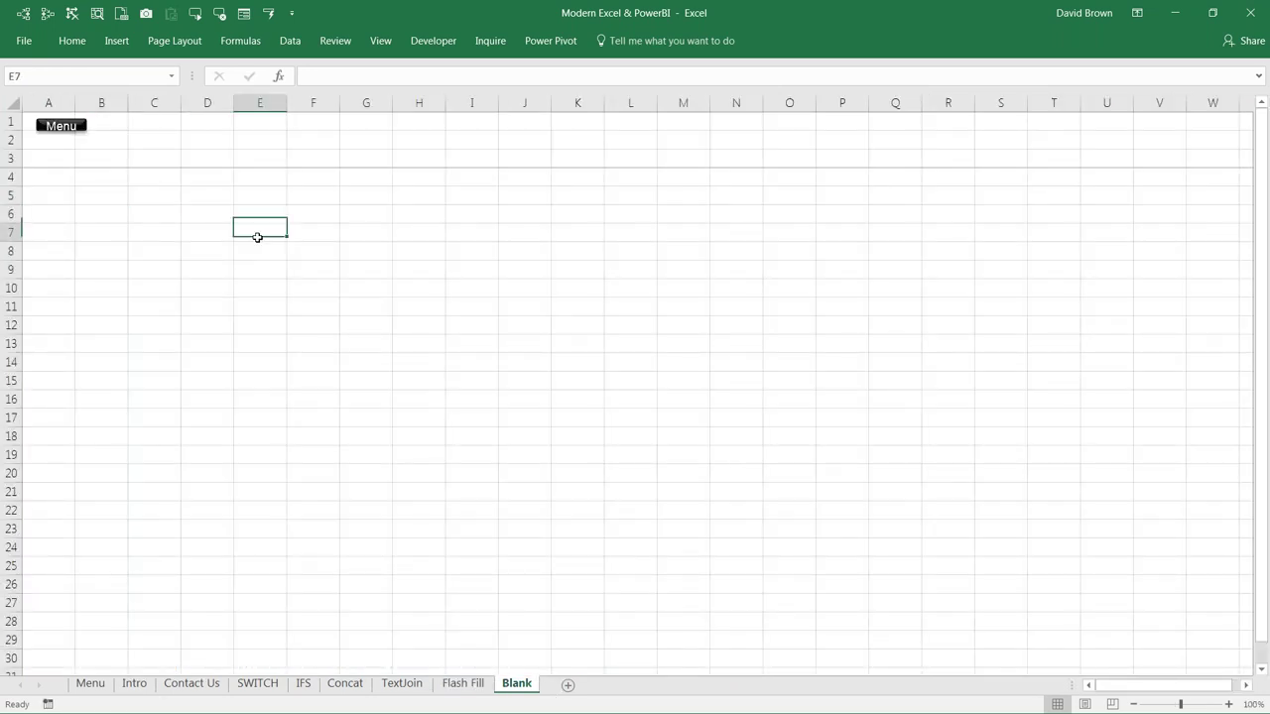
click(266, 196)
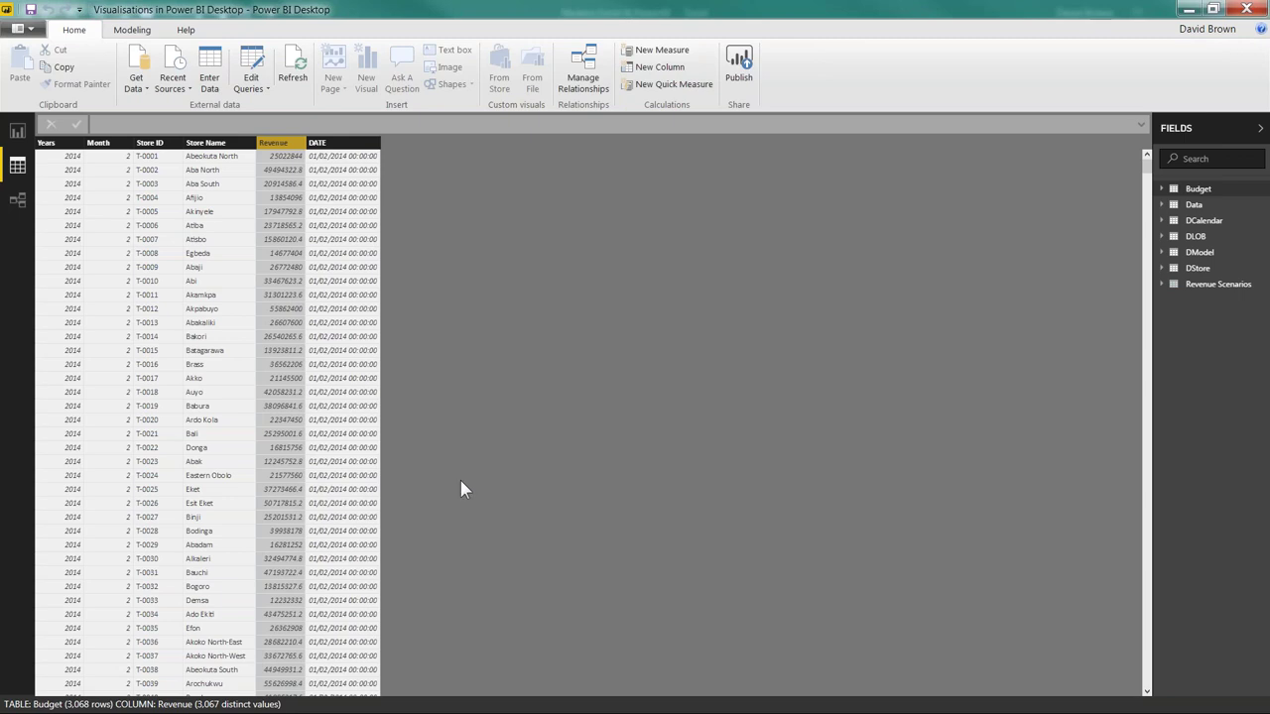
click(505, 694)
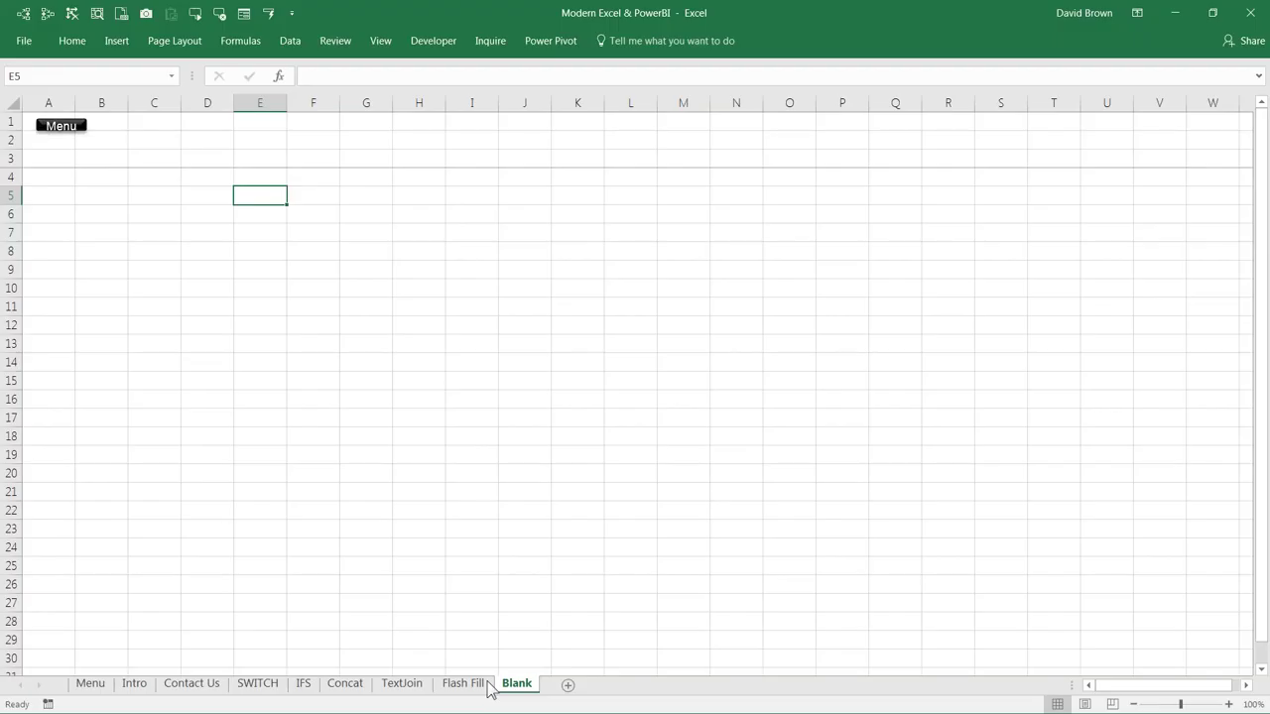
Step: On the TextJoin sheet, widen column E to show full country names and select header E4
click(395, 684)
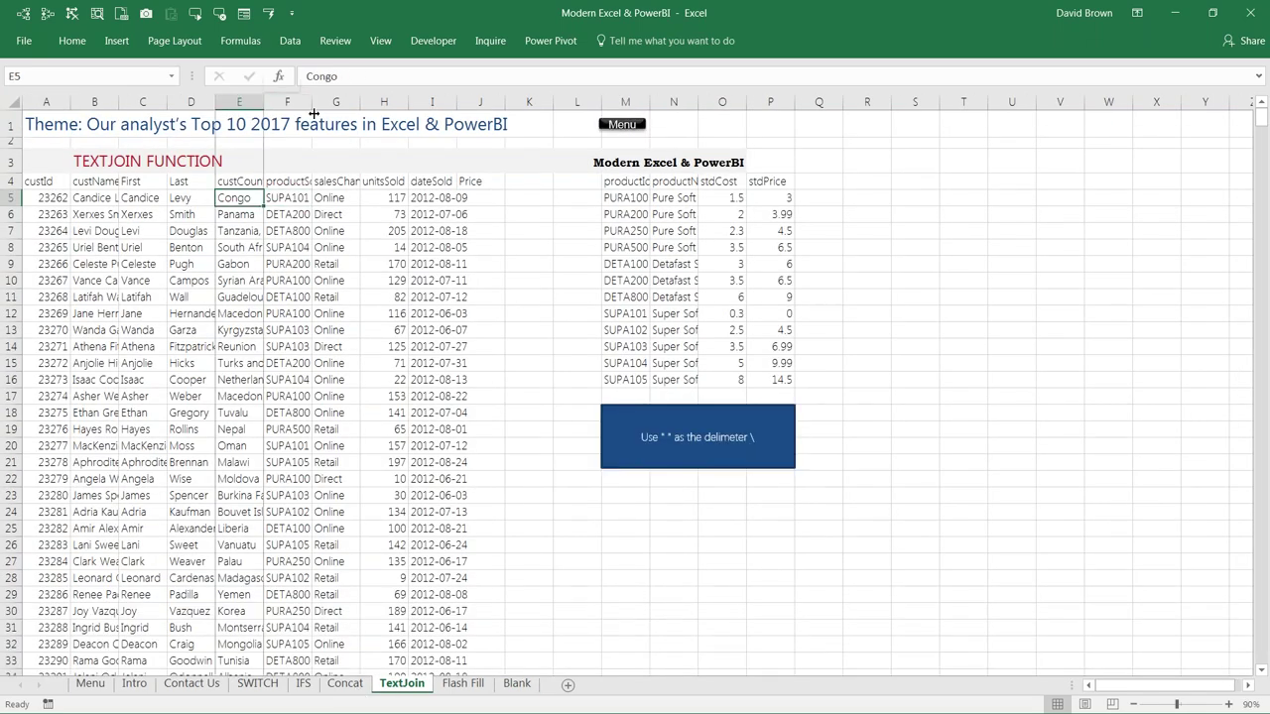
drag(314, 115, 318, 115)
drag(265, 197, 266, 396)
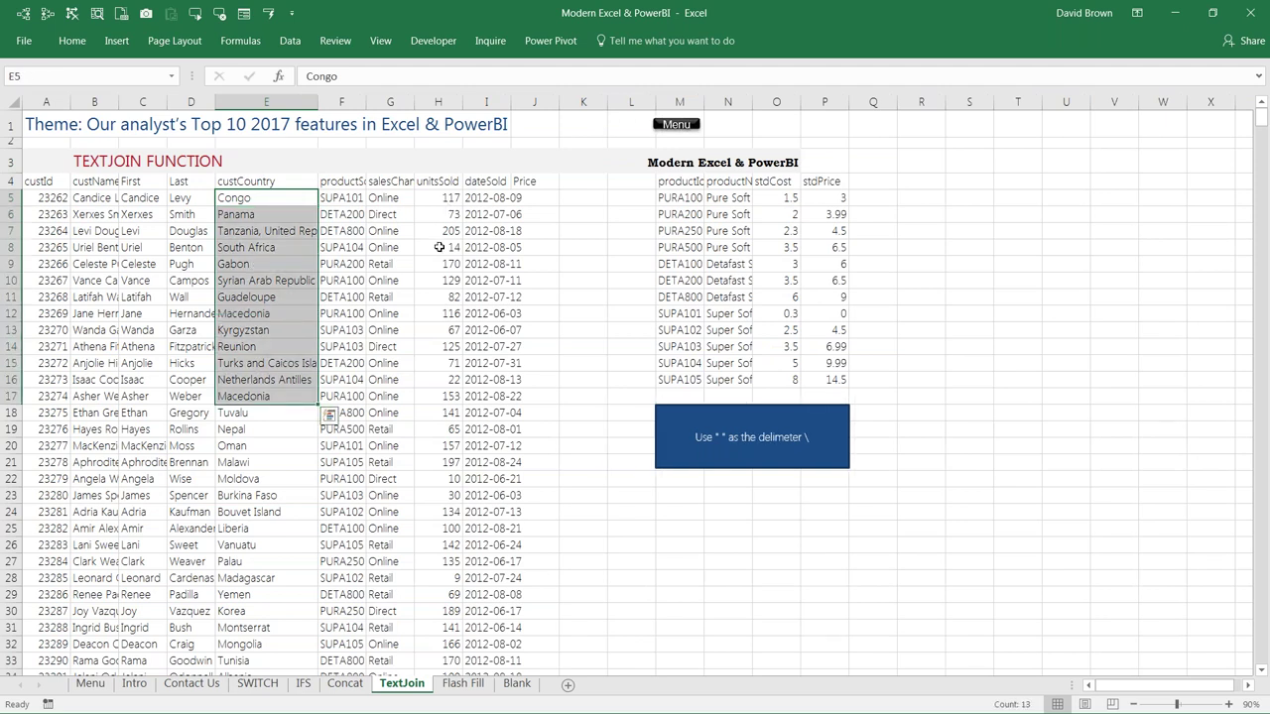
drag(438, 198, 439, 396)
click(255, 182)
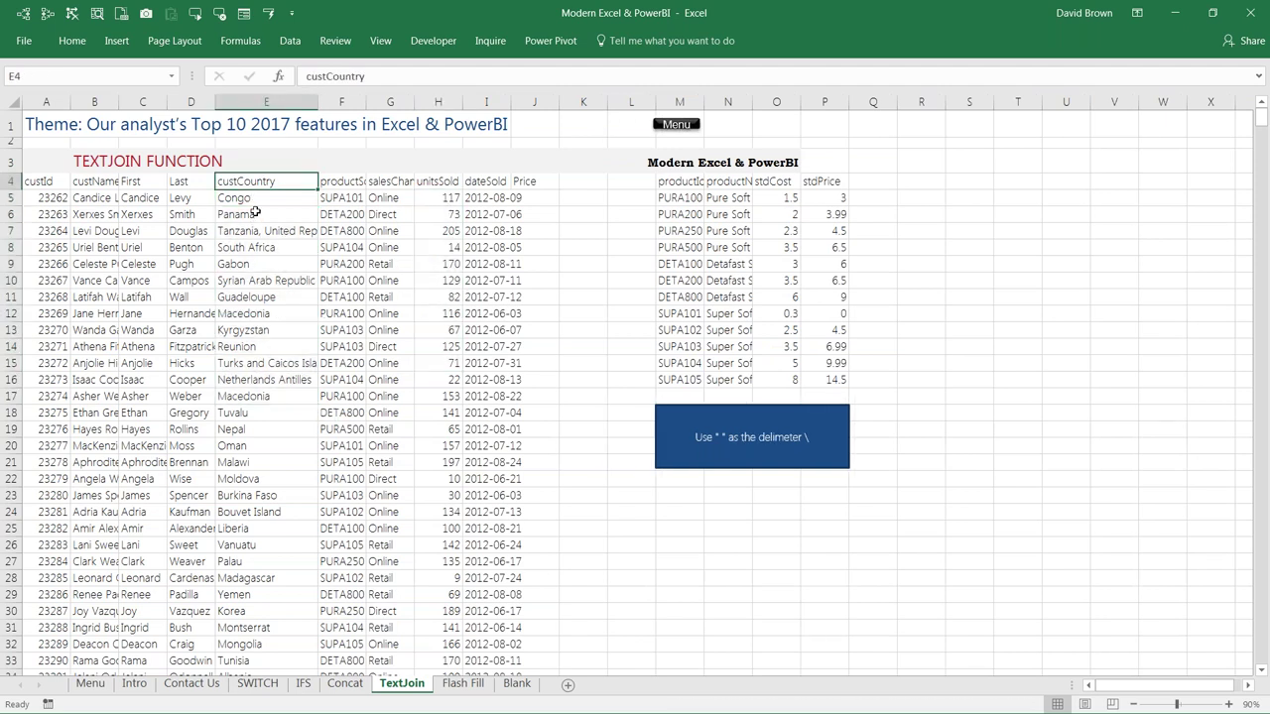
click(434, 198)
click(282, 186)
Step: Select the full custCountry (E4 down) and unitsSold (H4 down) columns together
key(ctrl+shift+Down)
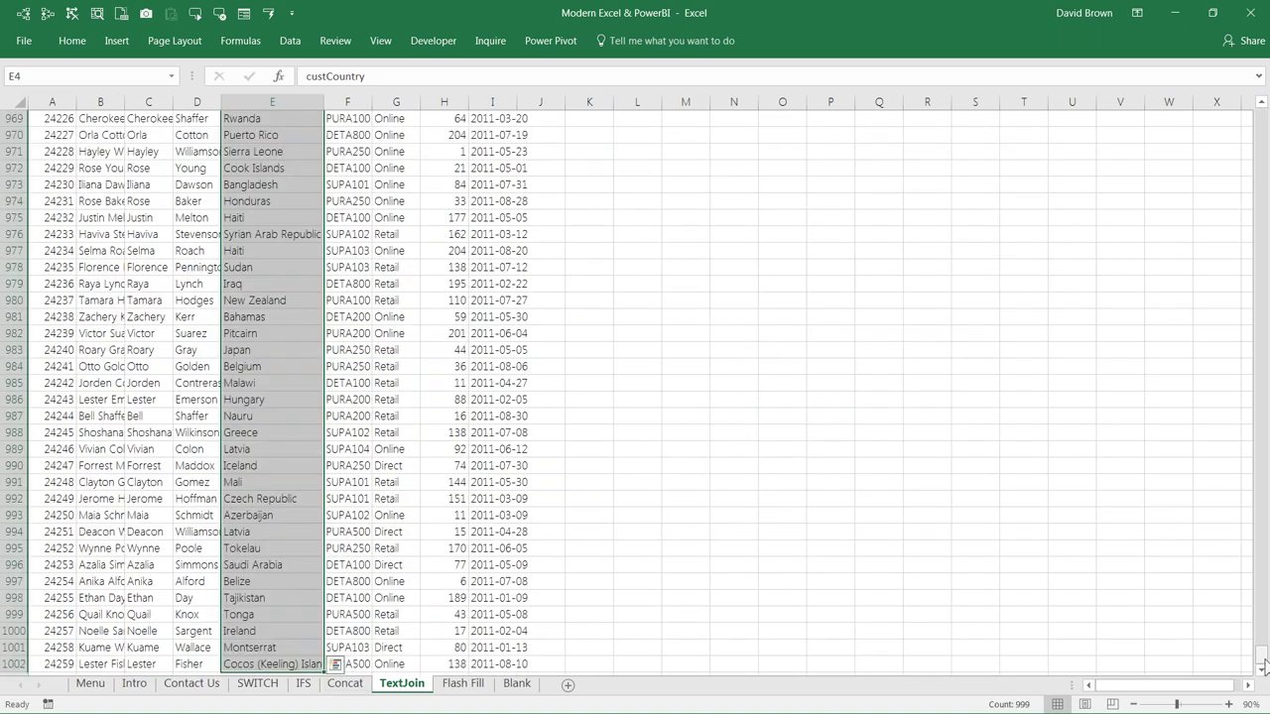
drag(1262, 659, 1262, 119)
click(445, 181)
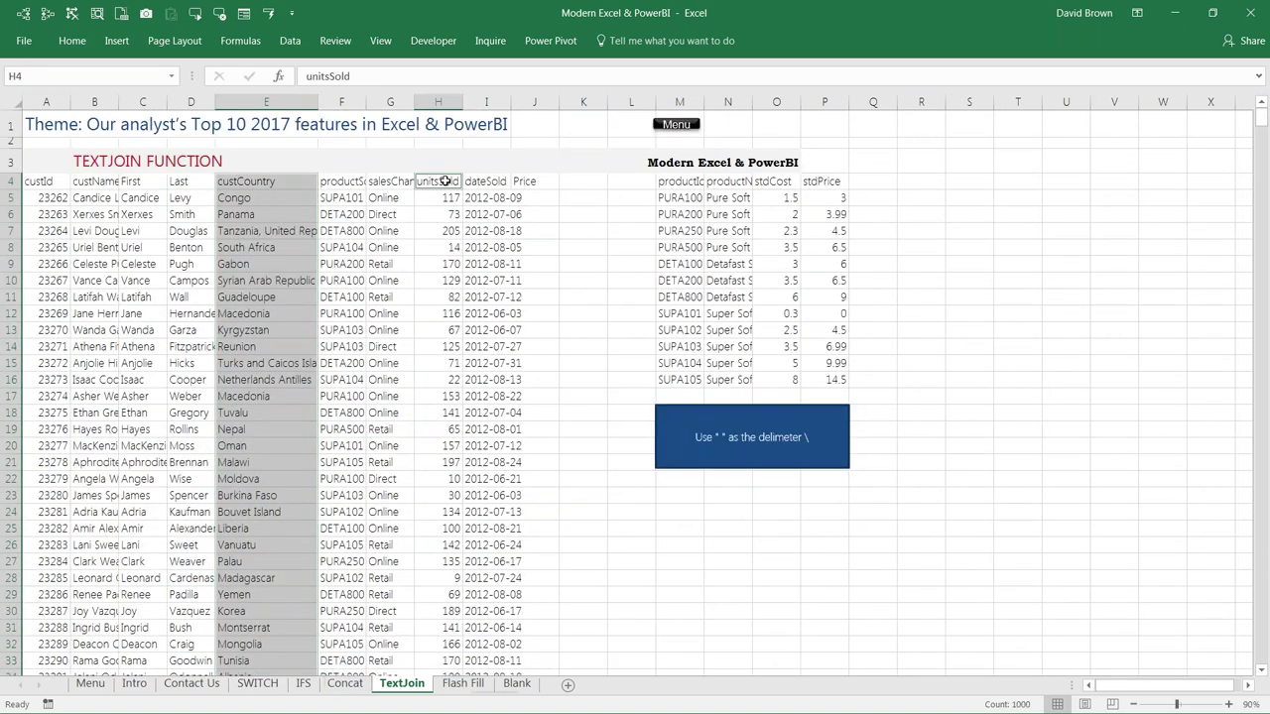
key(ctrl+shift+Down)
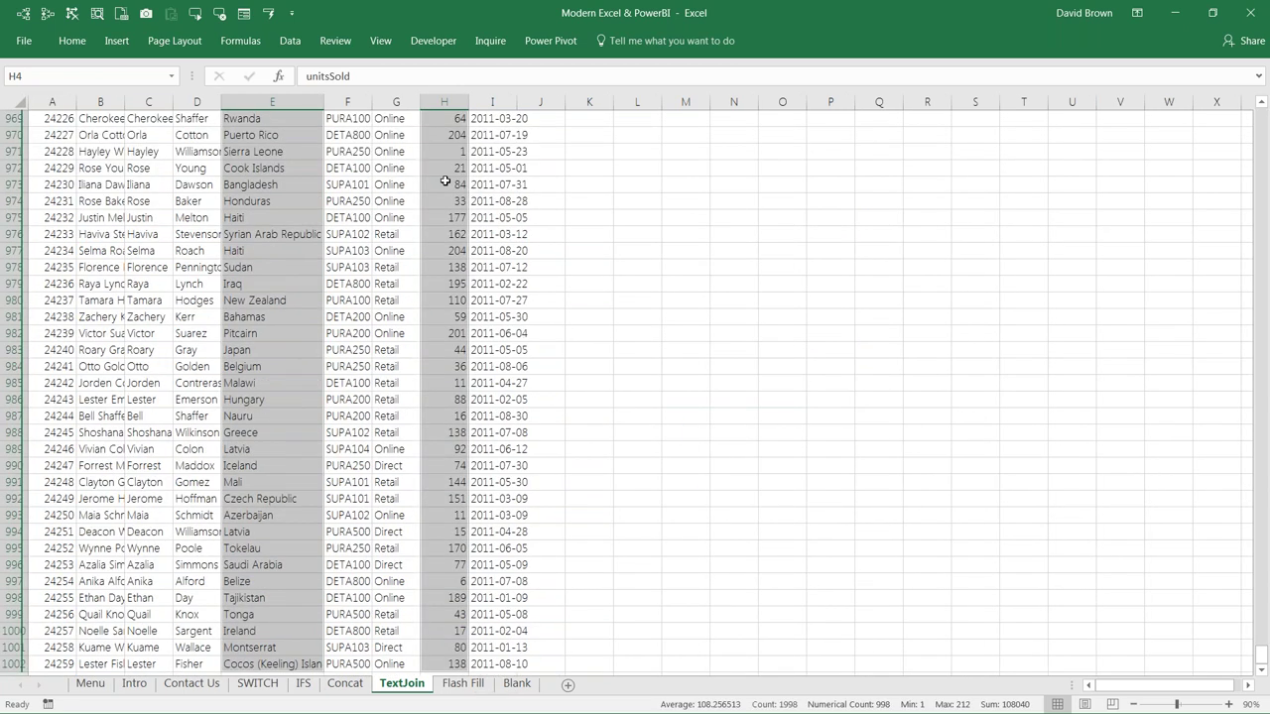
drag(1262, 657, 1262, 119)
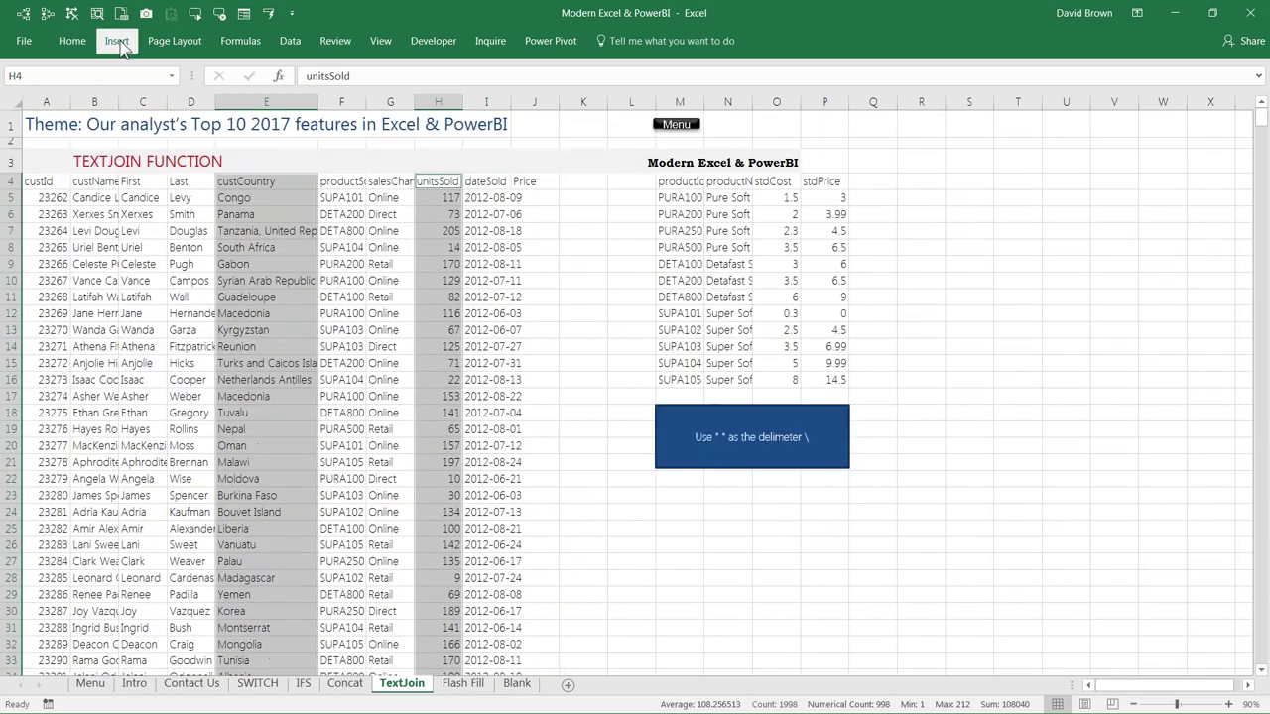
click(116, 39)
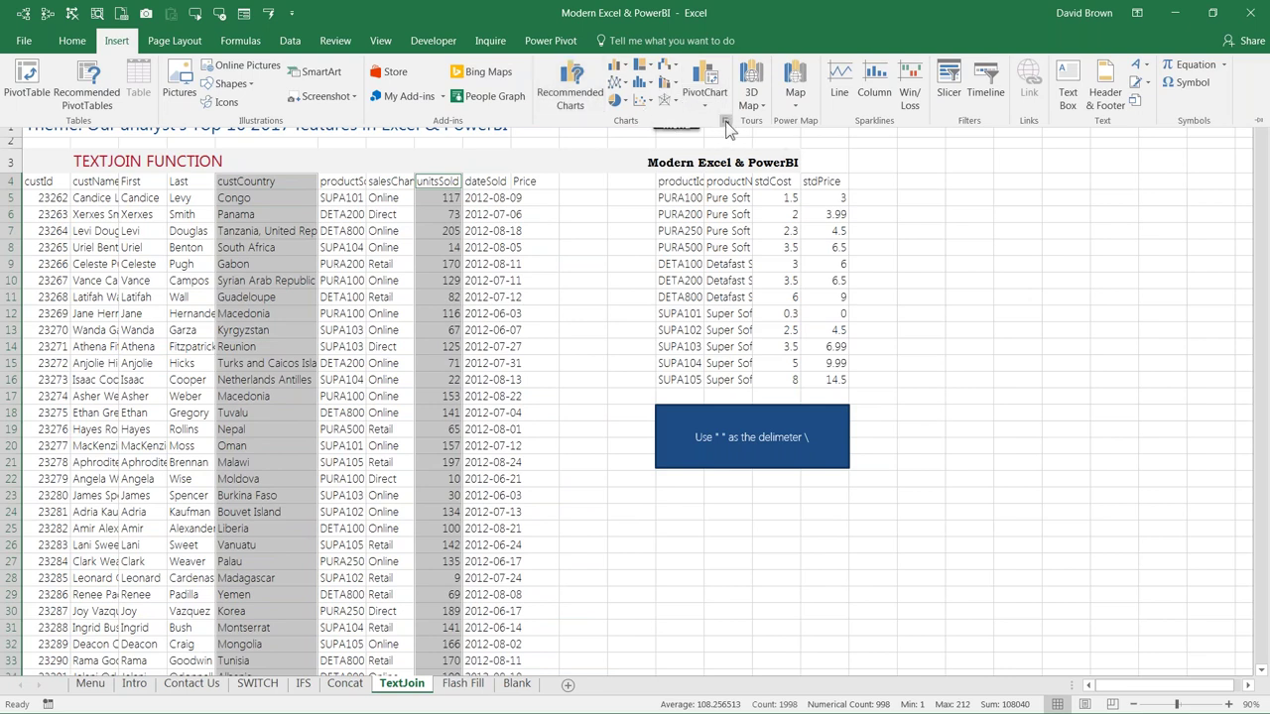
Step: Insert a Treemap chart of unitsSold by custCountry, then move it up and enlarge it
key(Escape)
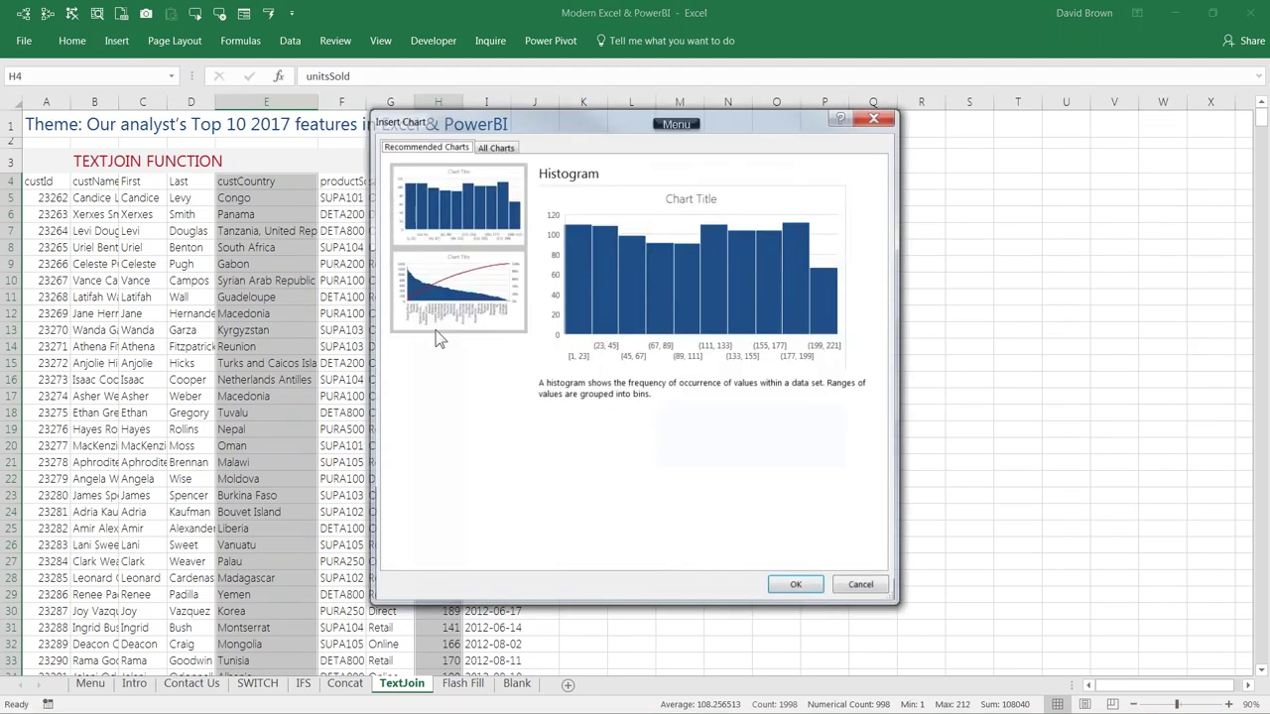
click(498, 149)
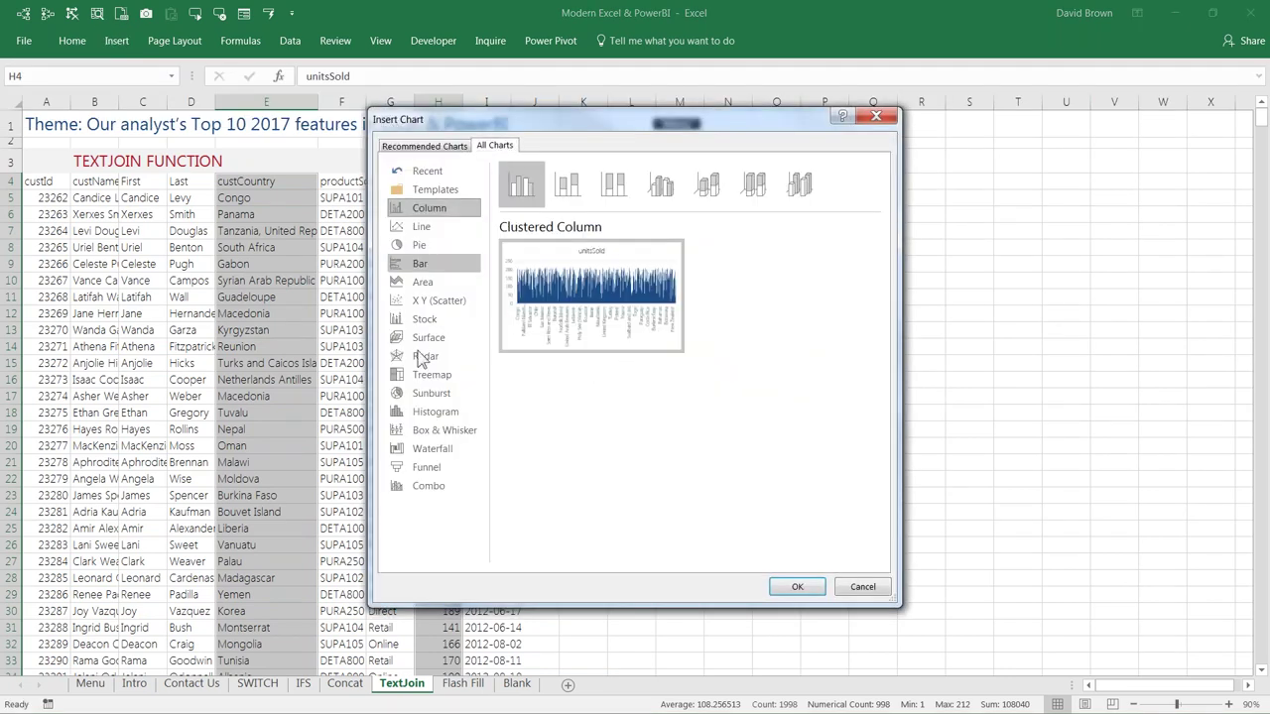
click(441, 382)
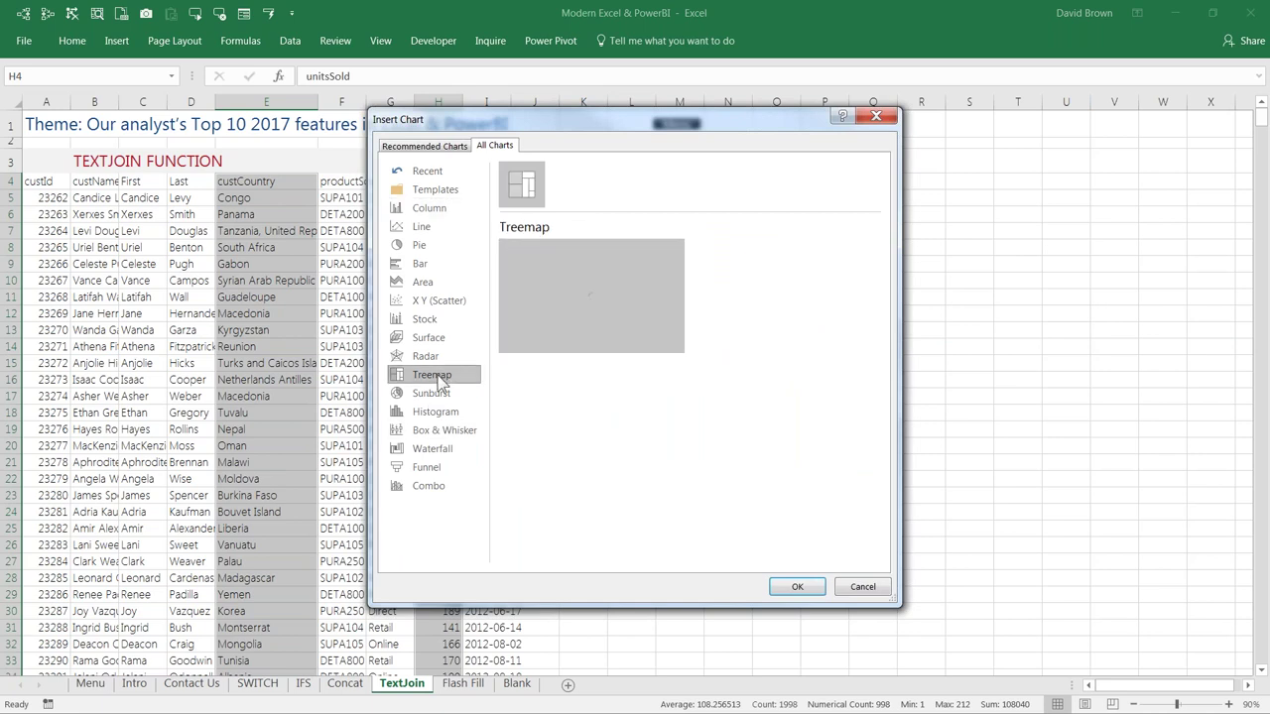
mouse_move(559, 385)
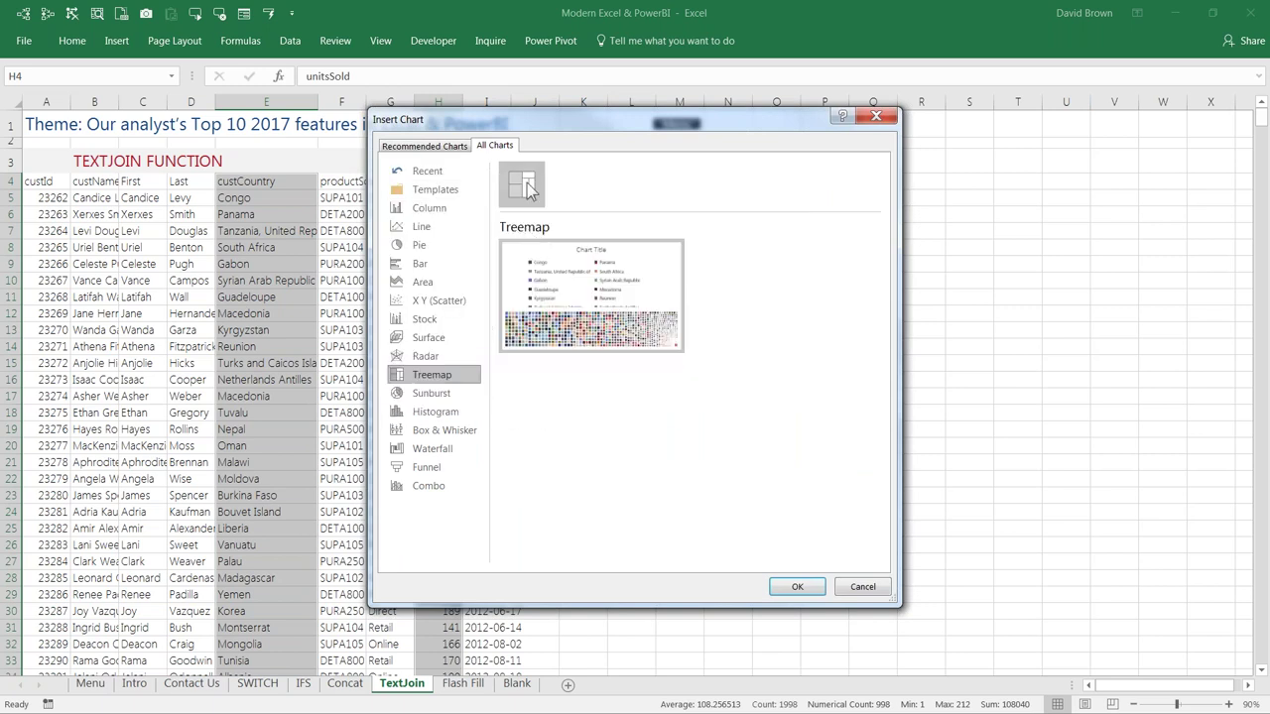
click(797, 587)
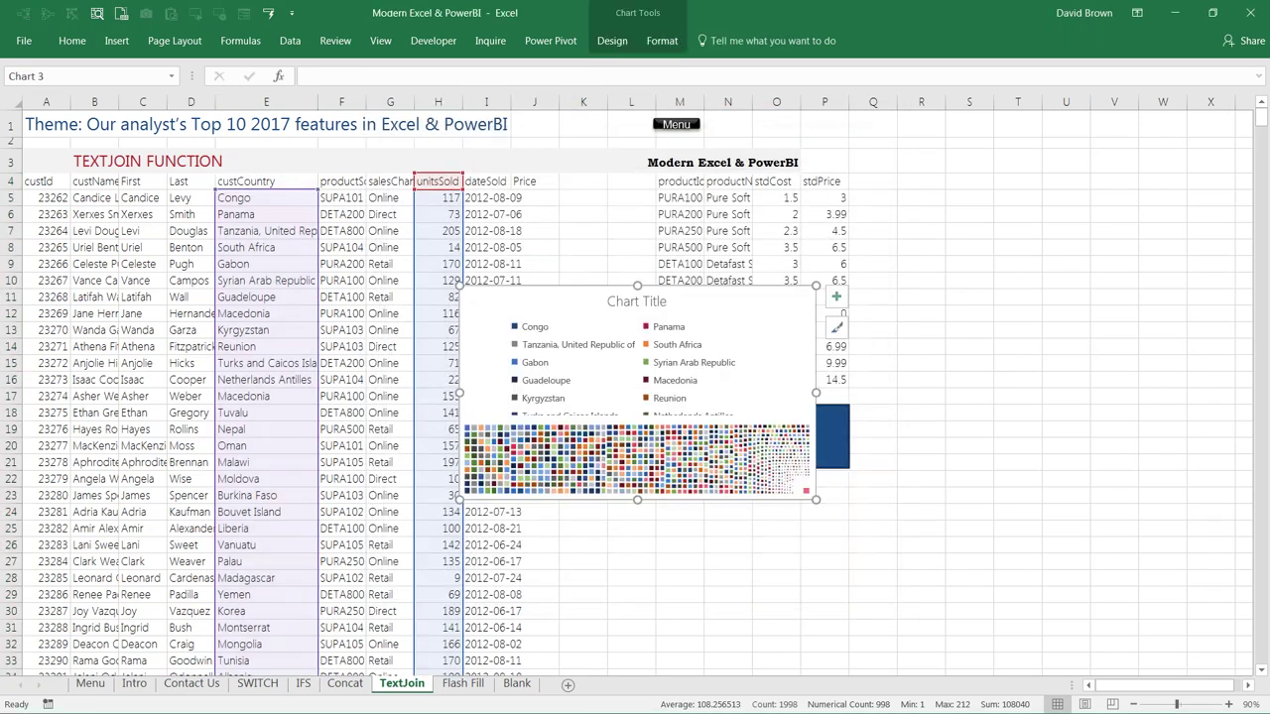
drag(652, 447, 851, 377)
drag(1131, 502, 1146, 639)
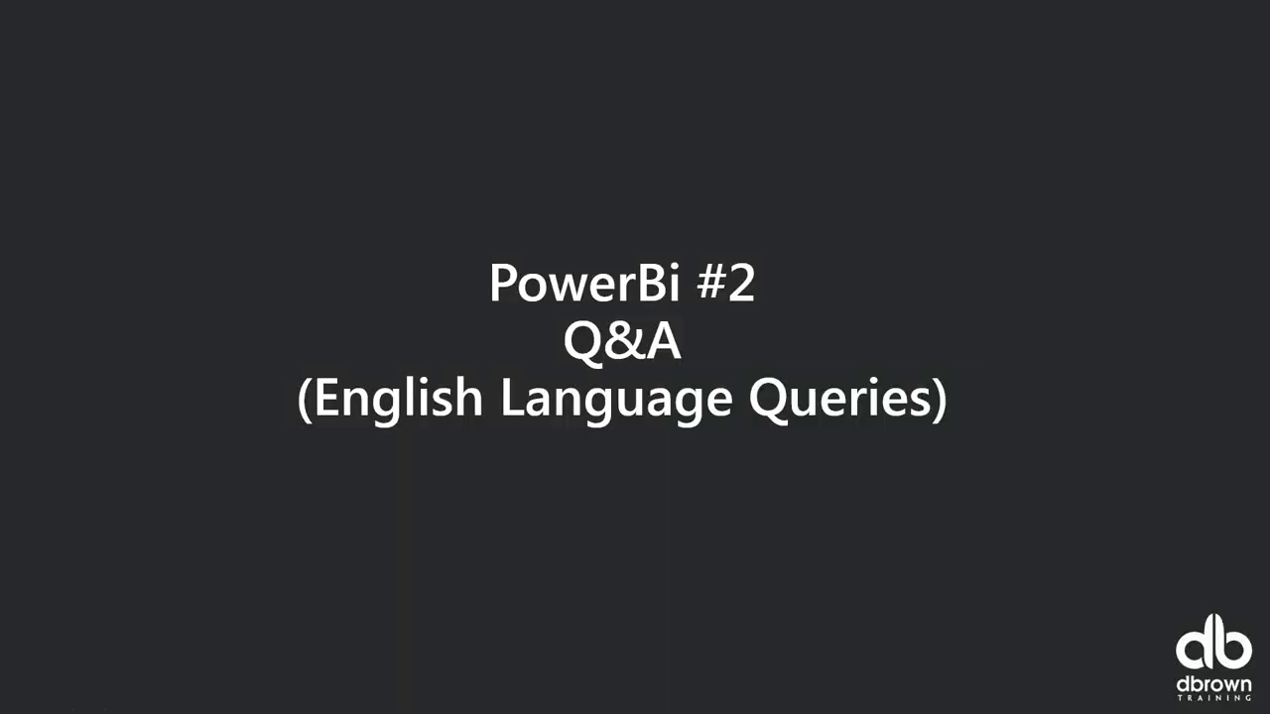
Step: Advance to the 'PowerBi #3 Show value as (Analytics)' slide and close Excel, discarding recovered files
key(Right)
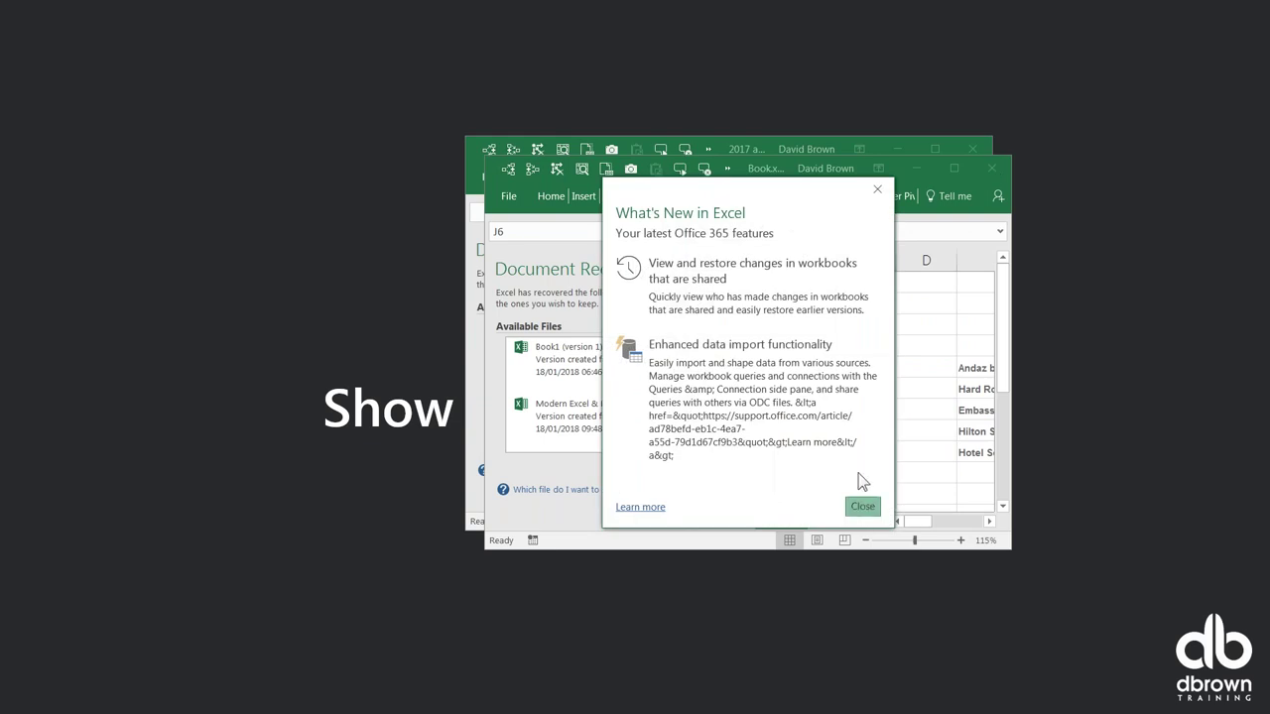
click(862, 505)
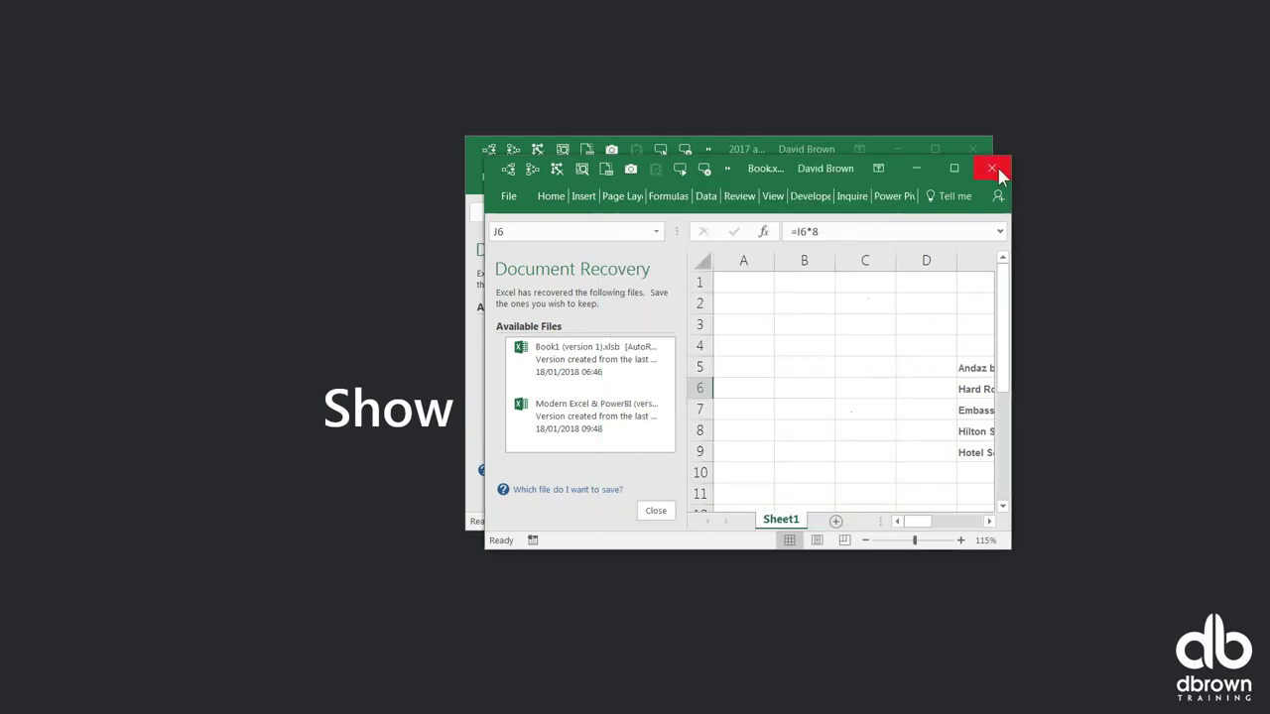
click(988, 170)
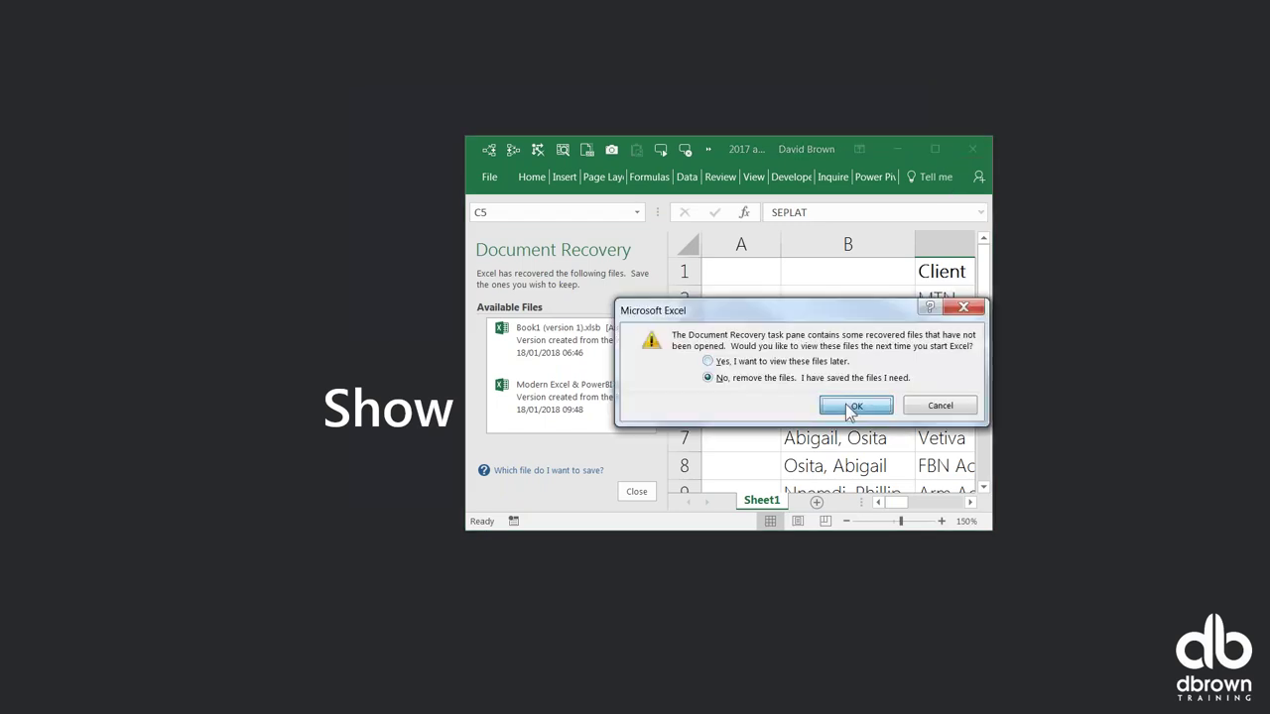
click(853, 406)
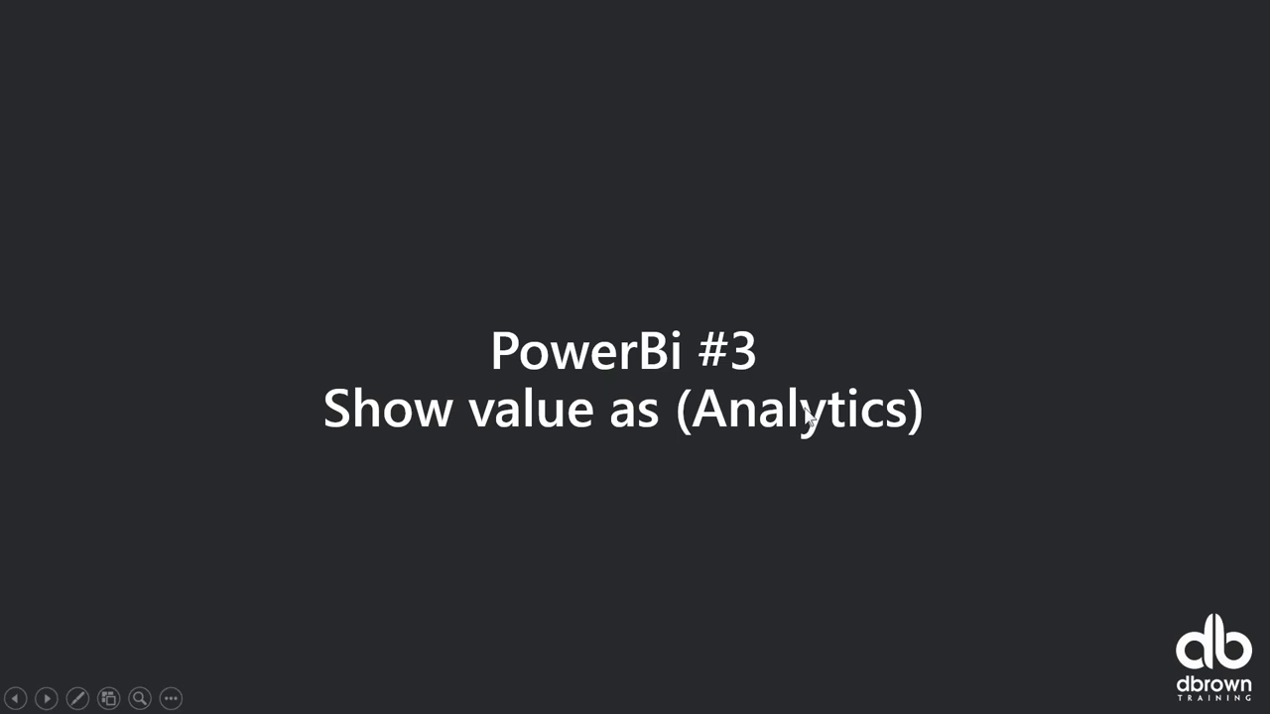
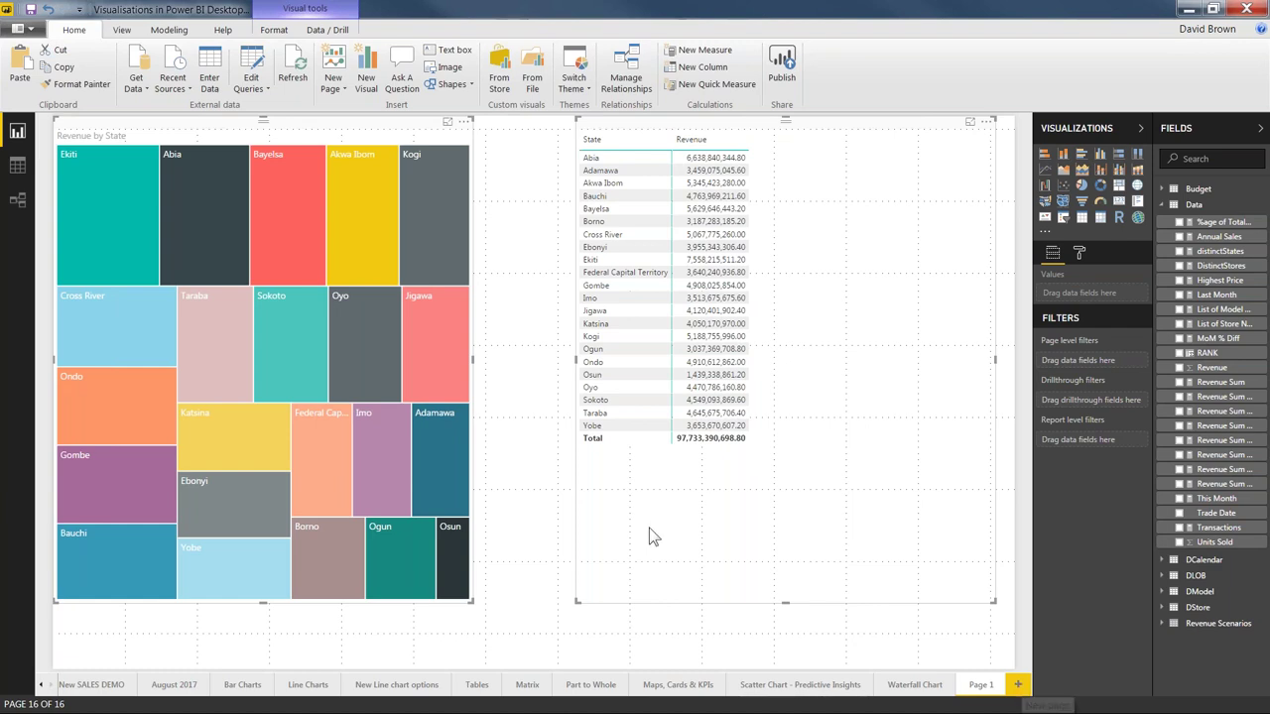
Step: Insert a new blank report page, Page 2, with Ctrl+M
key(ctrl+m)
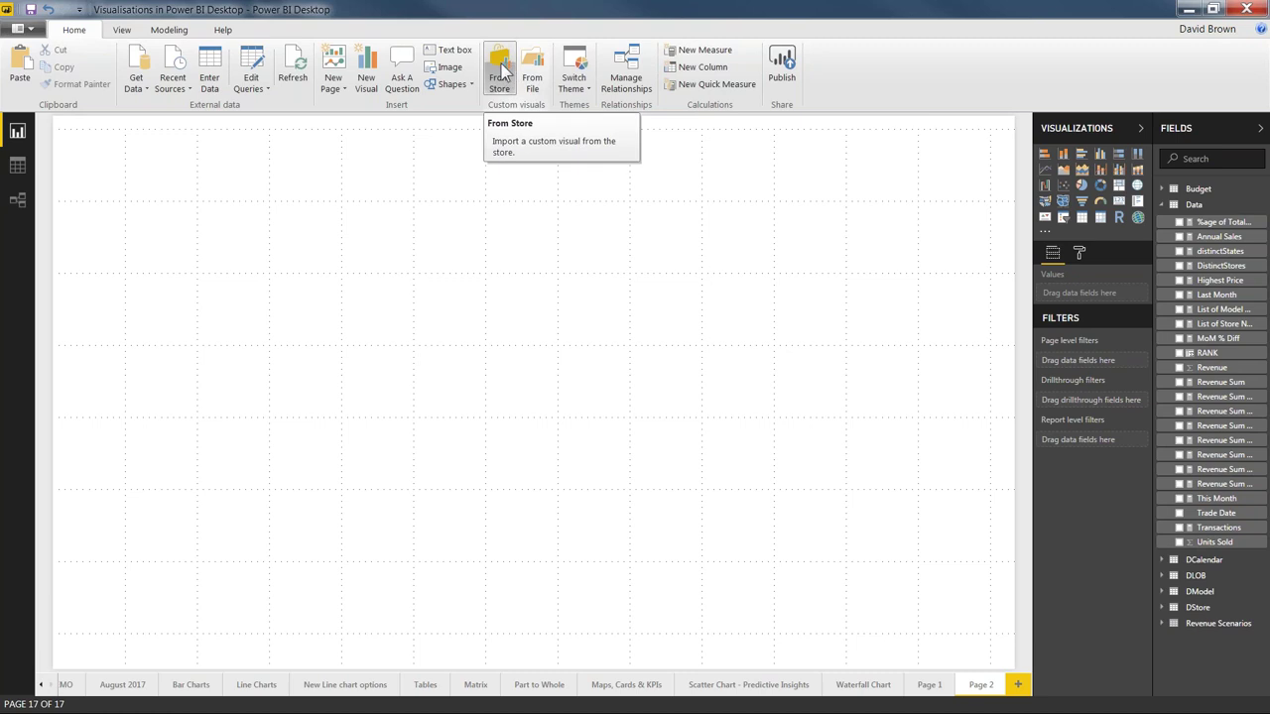
Step: Bring up the custom visuals store, browse the KPIs category, then return to All
click(503, 72)
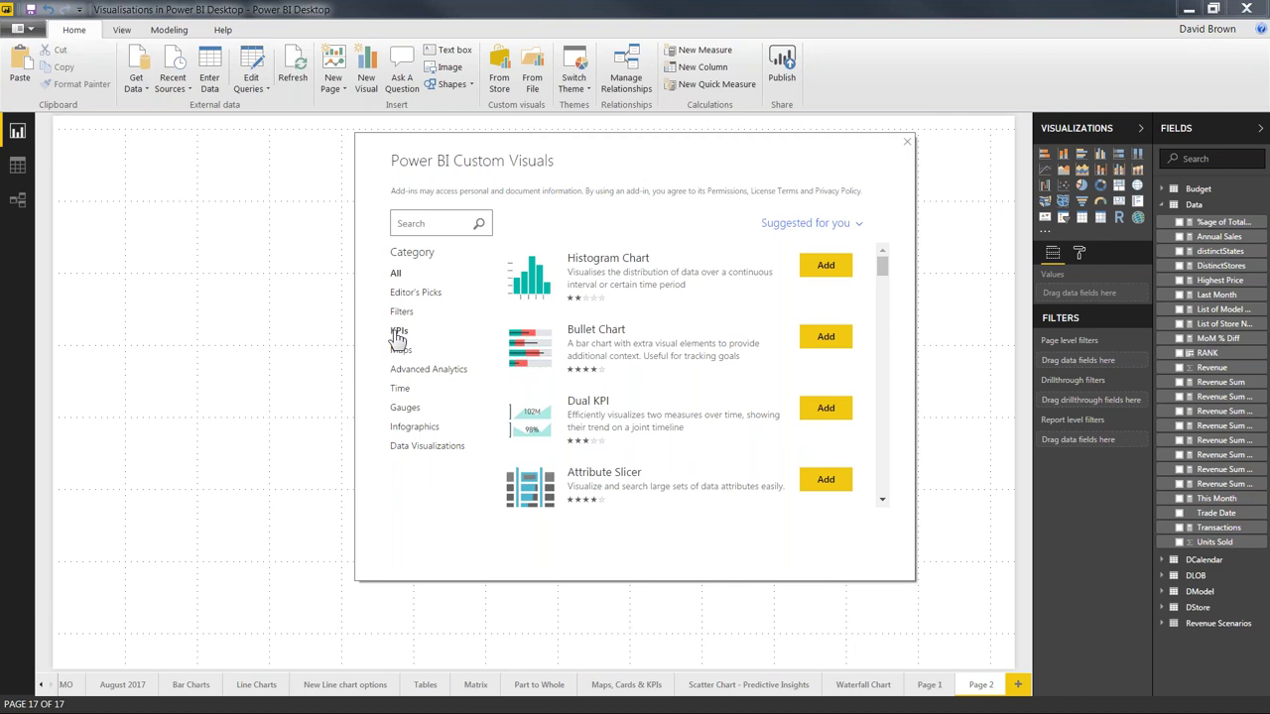
click(397, 333)
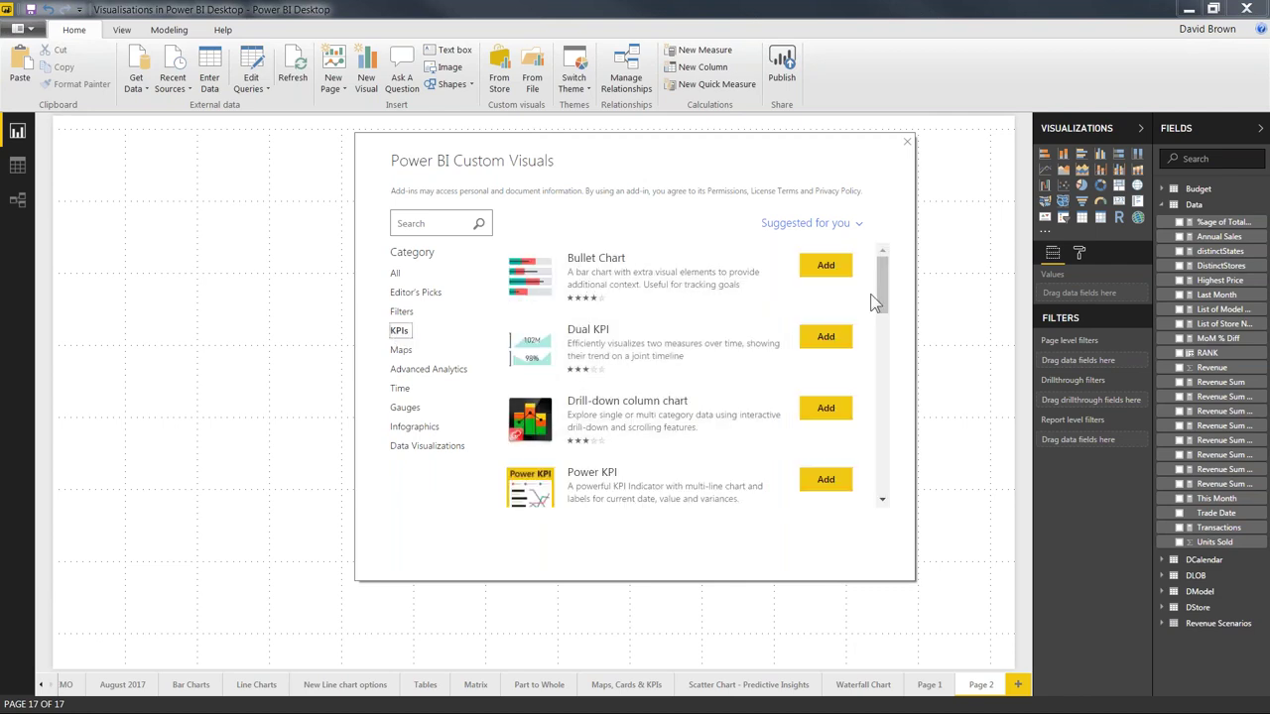
drag(884, 299, 863, 477)
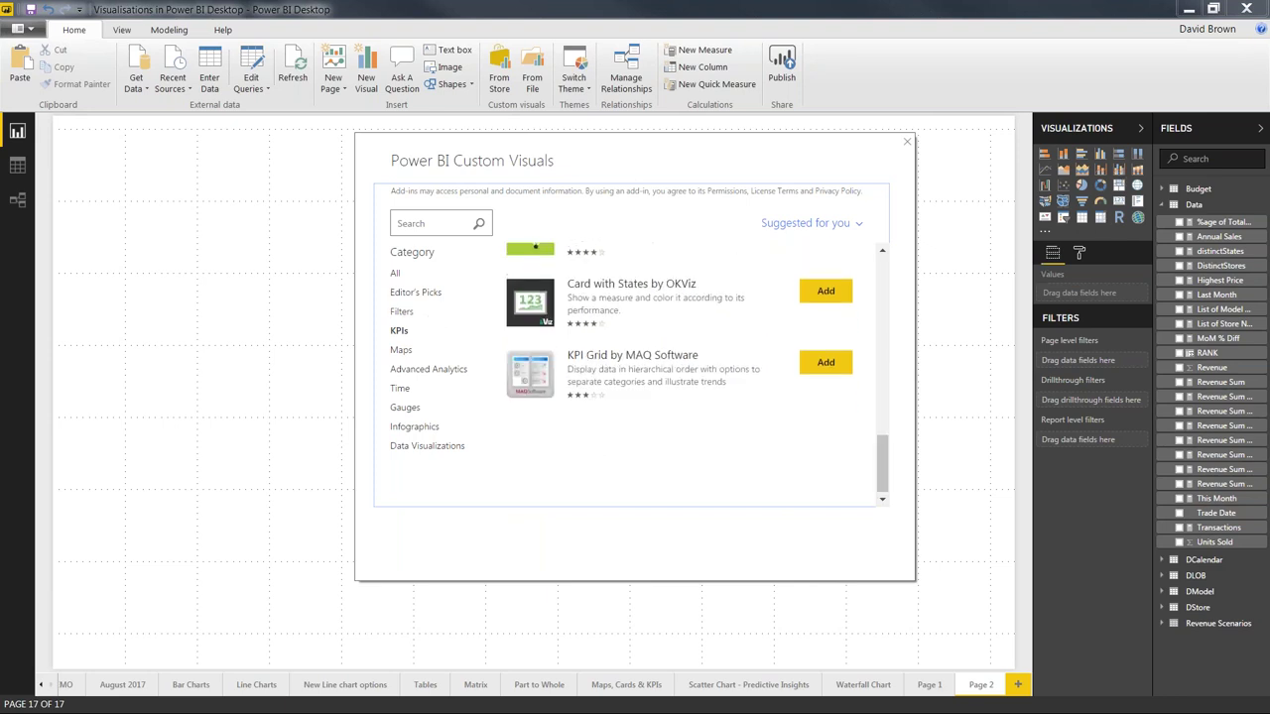
click(395, 273)
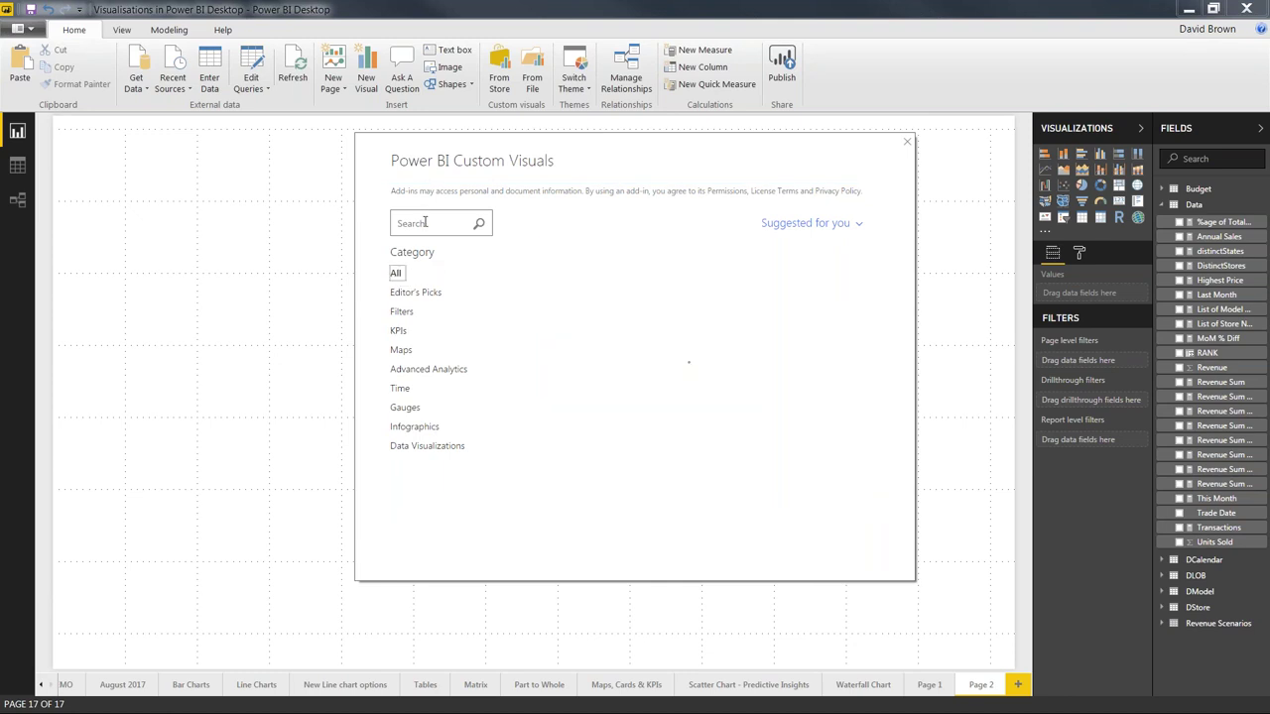
click(424, 222)
text(nara)
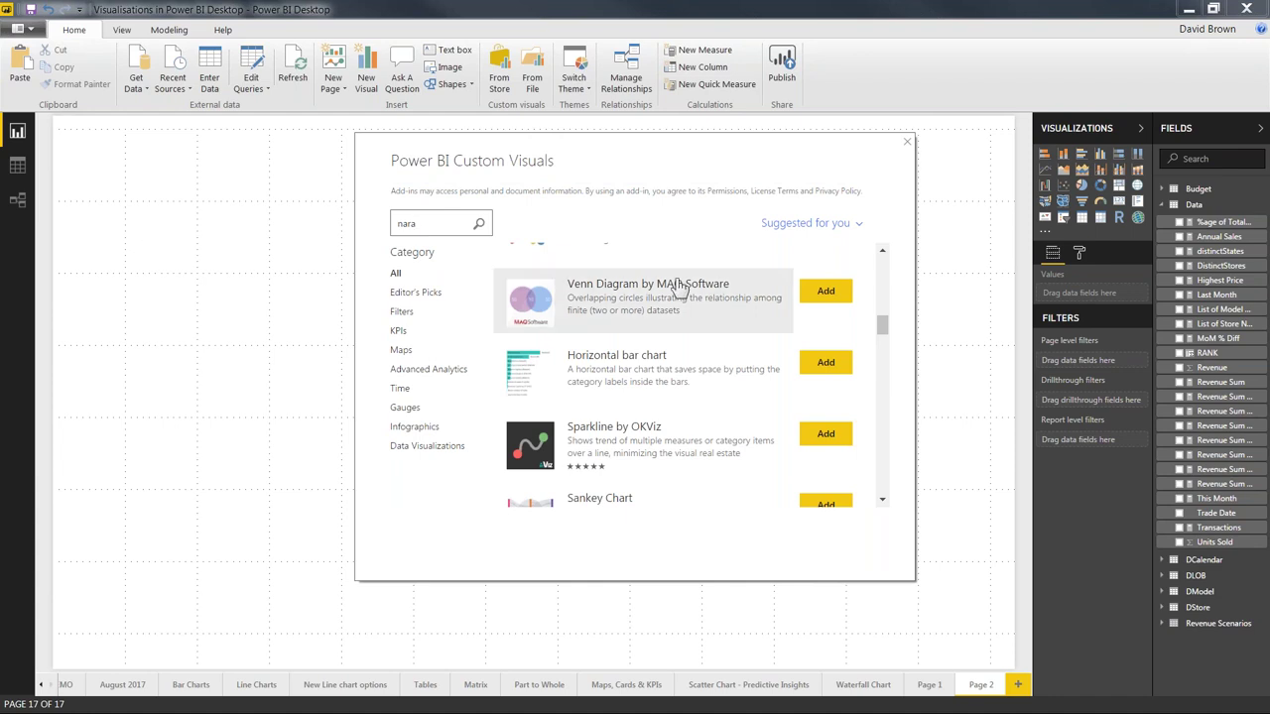
key(Return)
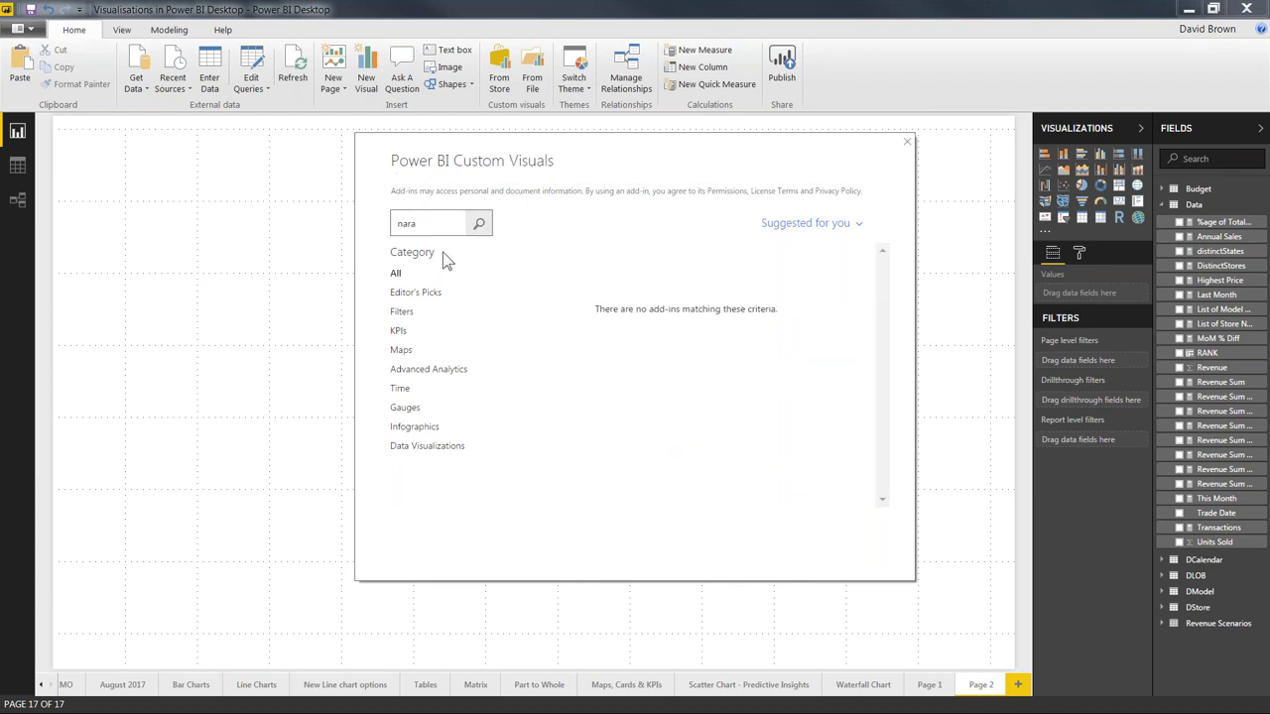
drag(434, 227, 374, 218)
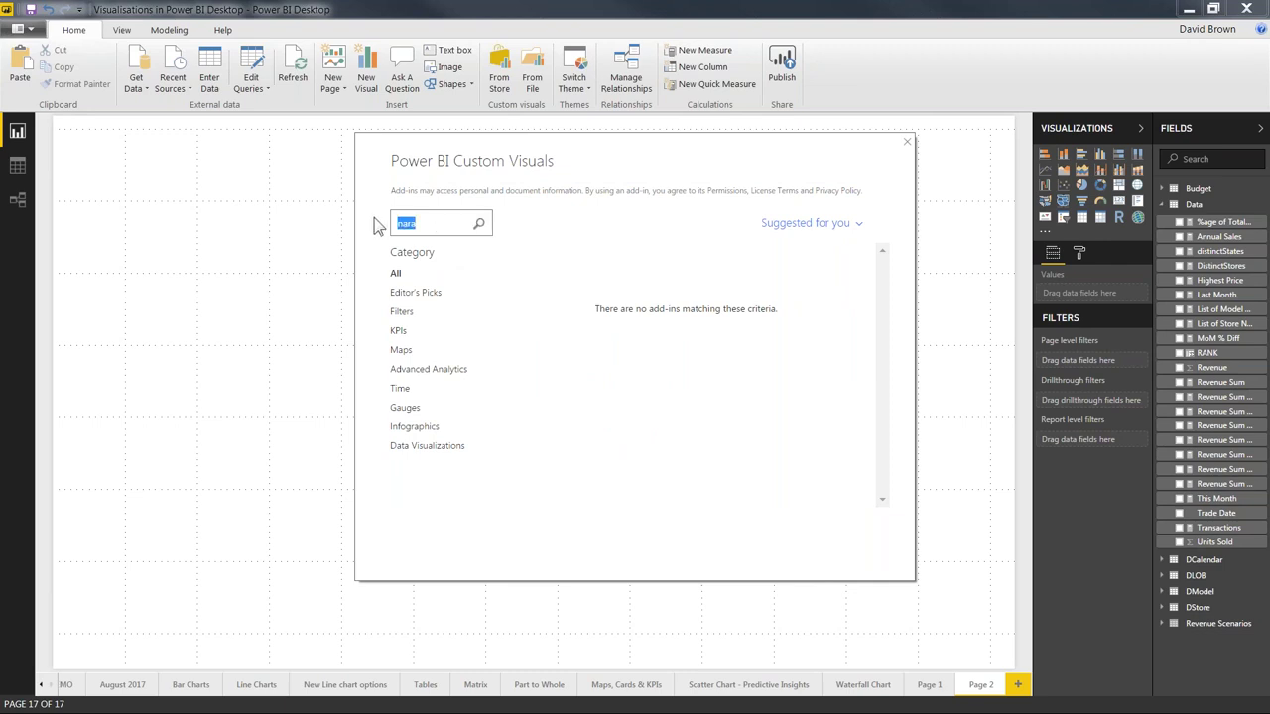
key(BackSpace)
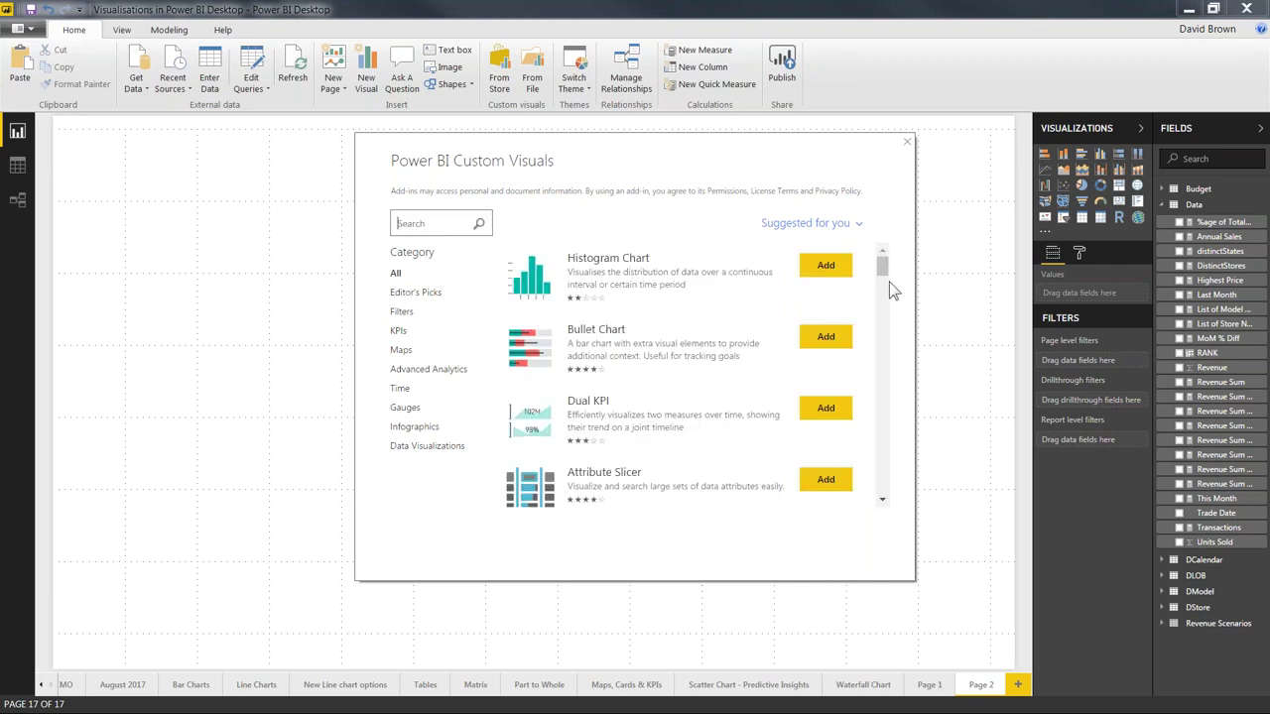
drag(883, 268, 900, 486)
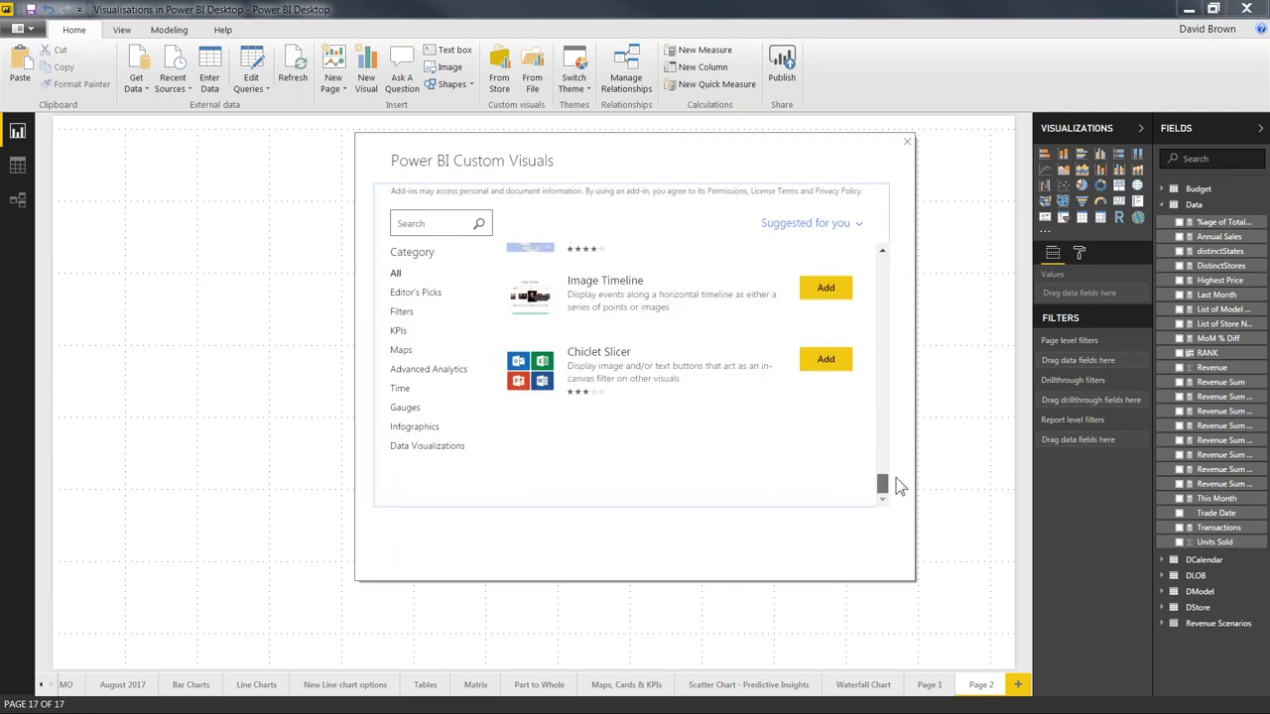
scroll(896, 466, up, 5)
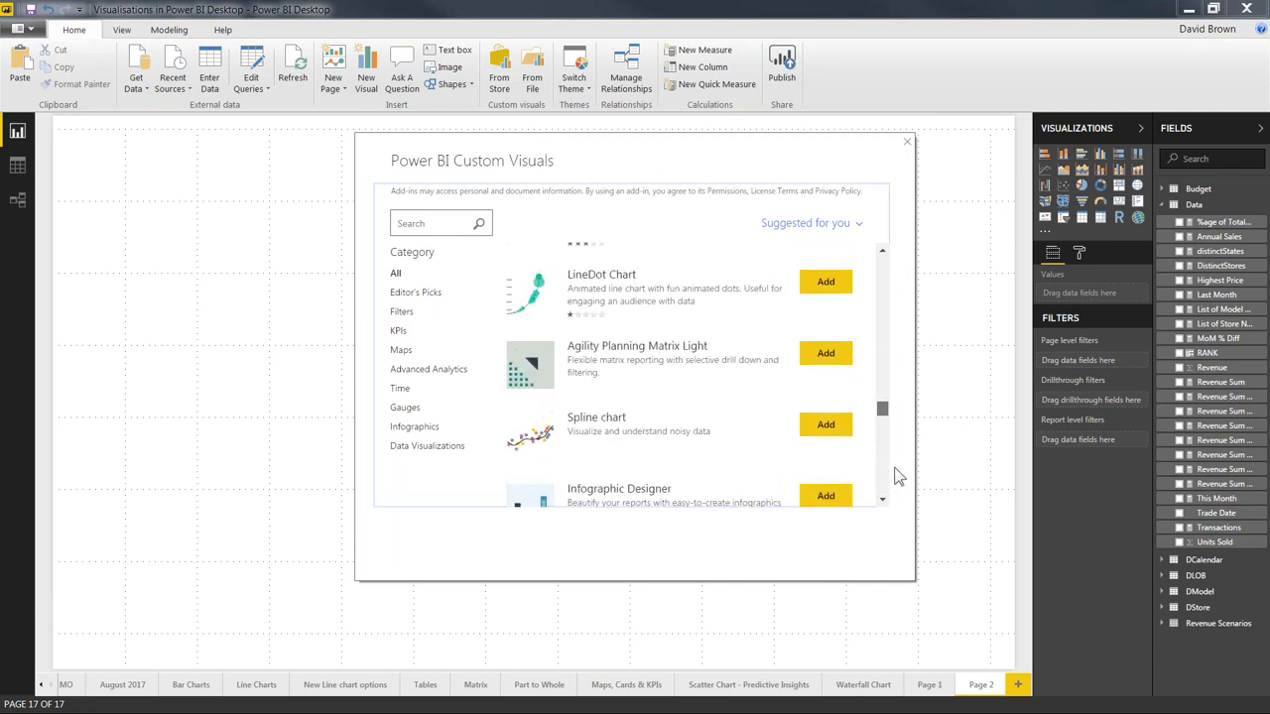
scroll(895, 458, up, 6)
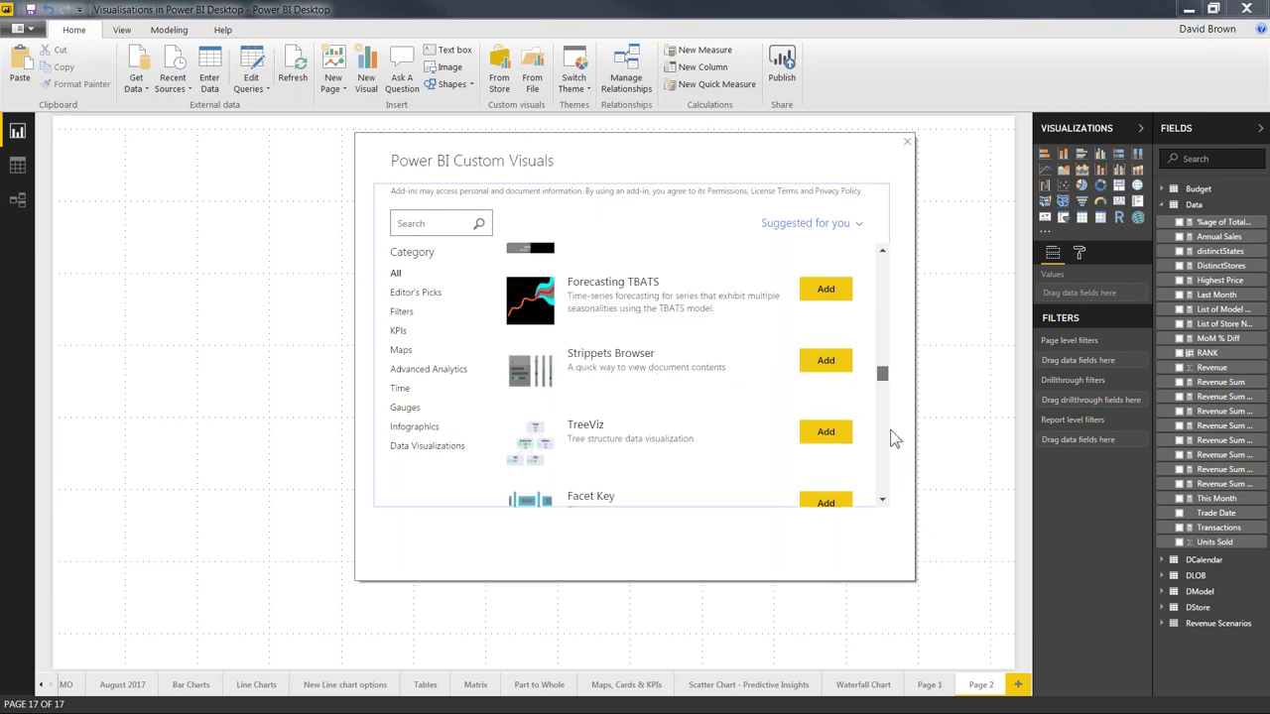
scroll(893, 428, up, 1)
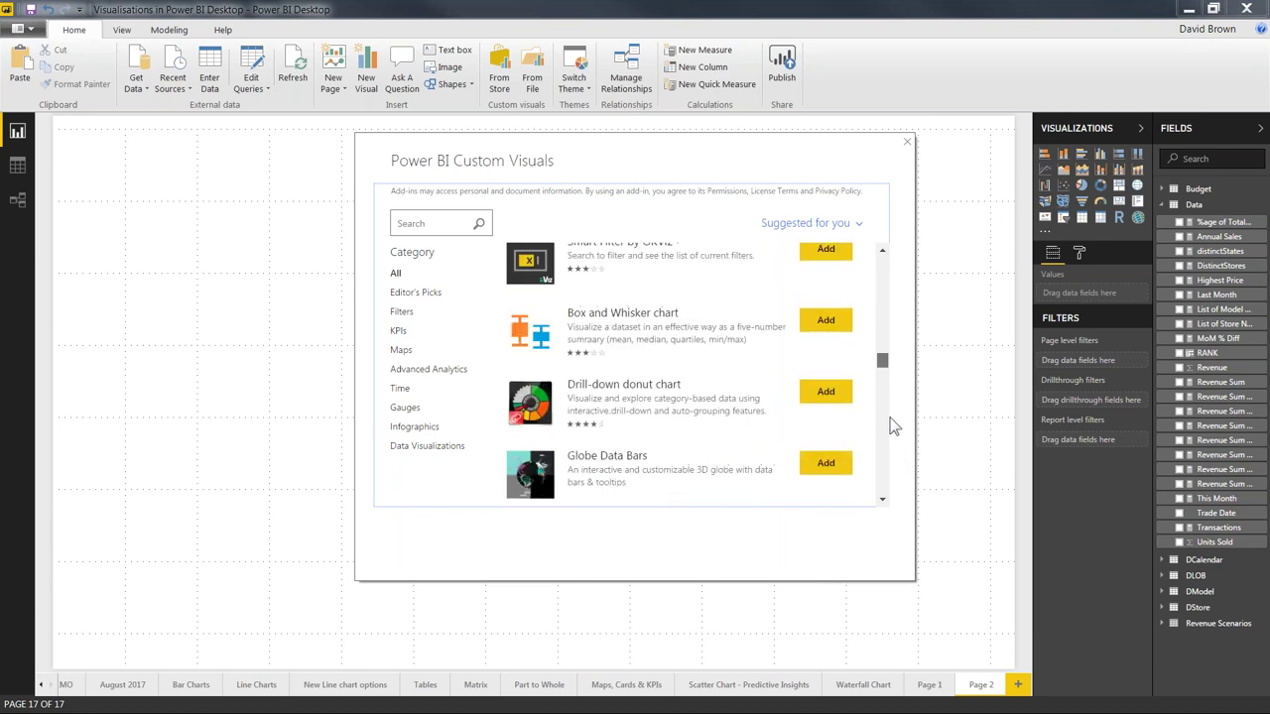
scroll(891, 424, up, 6)
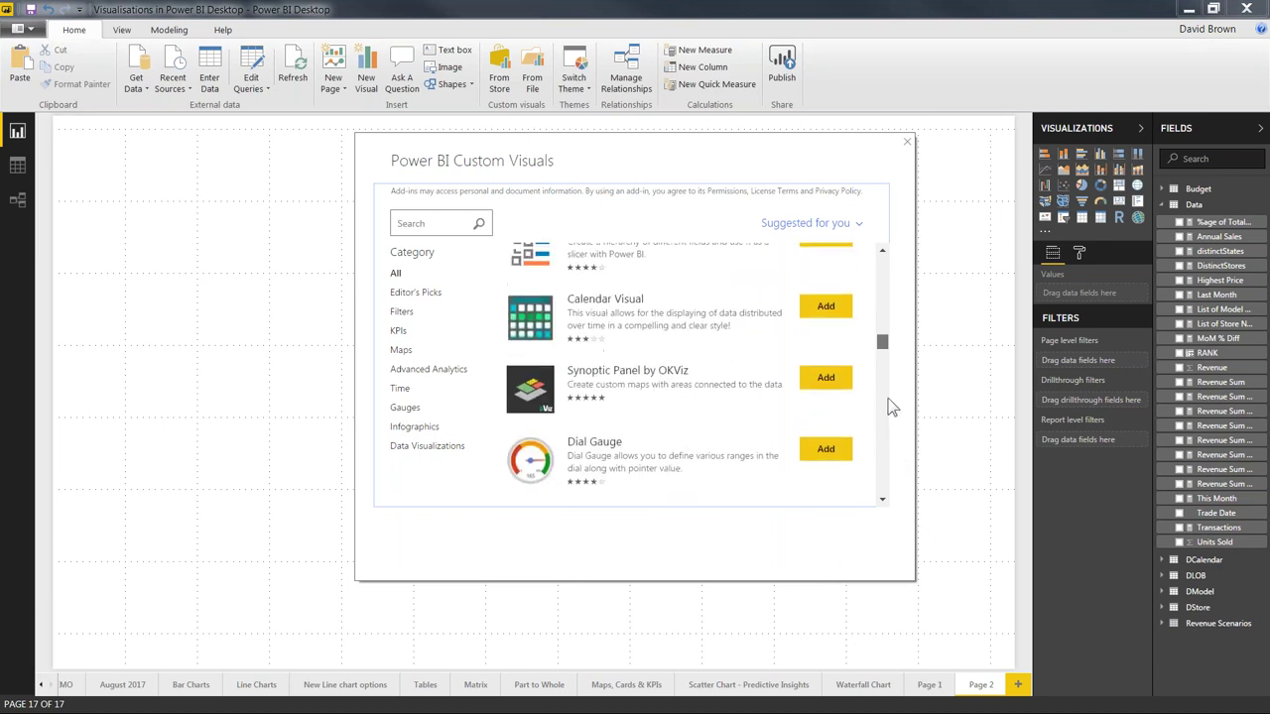
scroll(891, 396, up, 5)
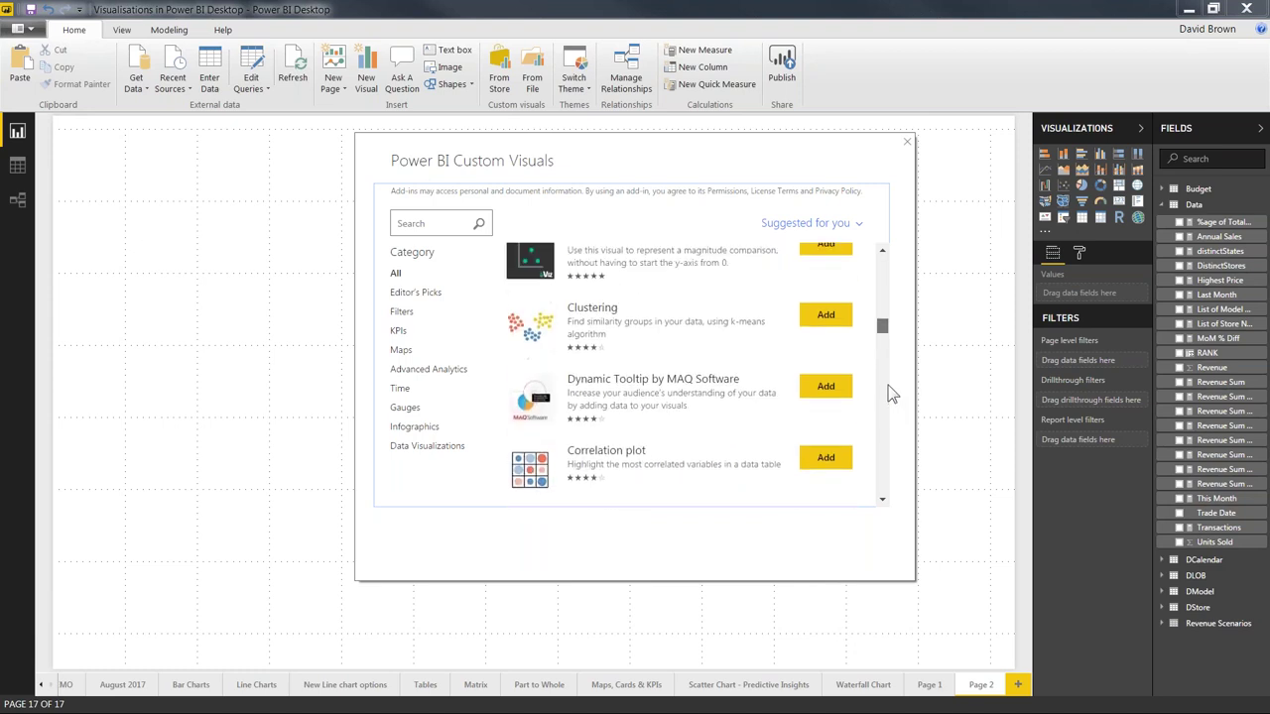
scroll(890, 388, up, 6)
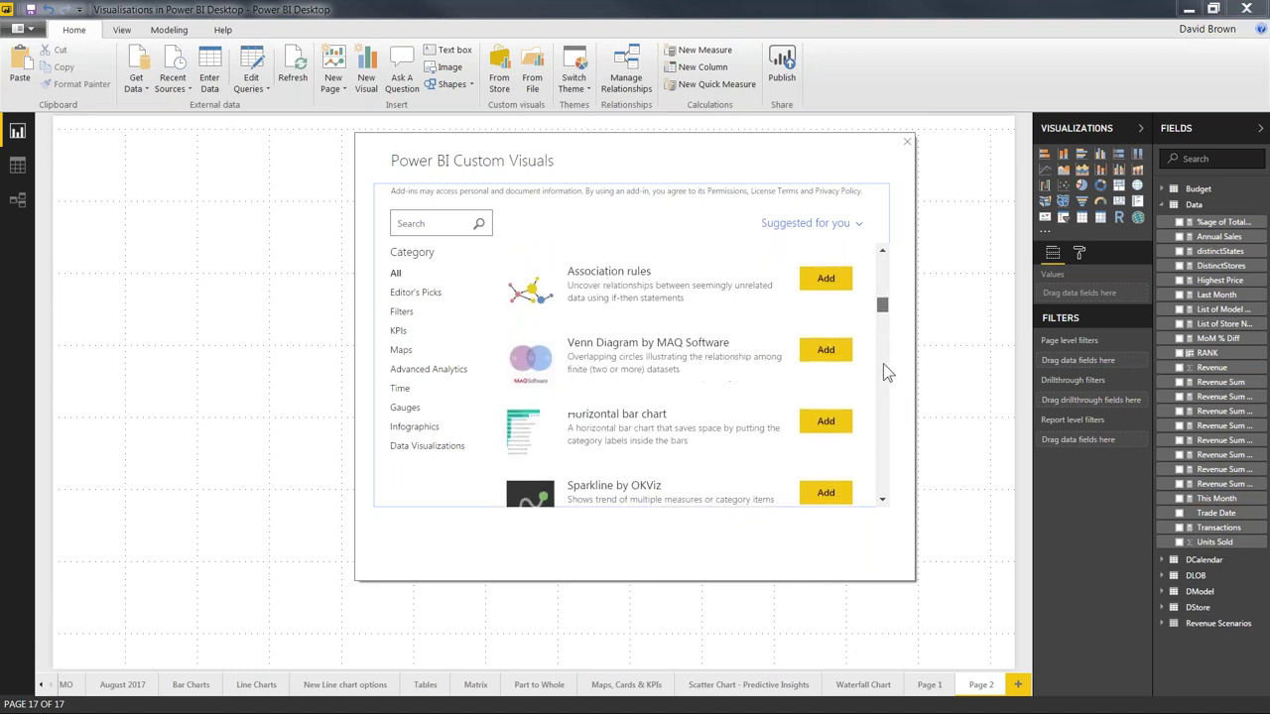
scroll(884, 361, up, 7)
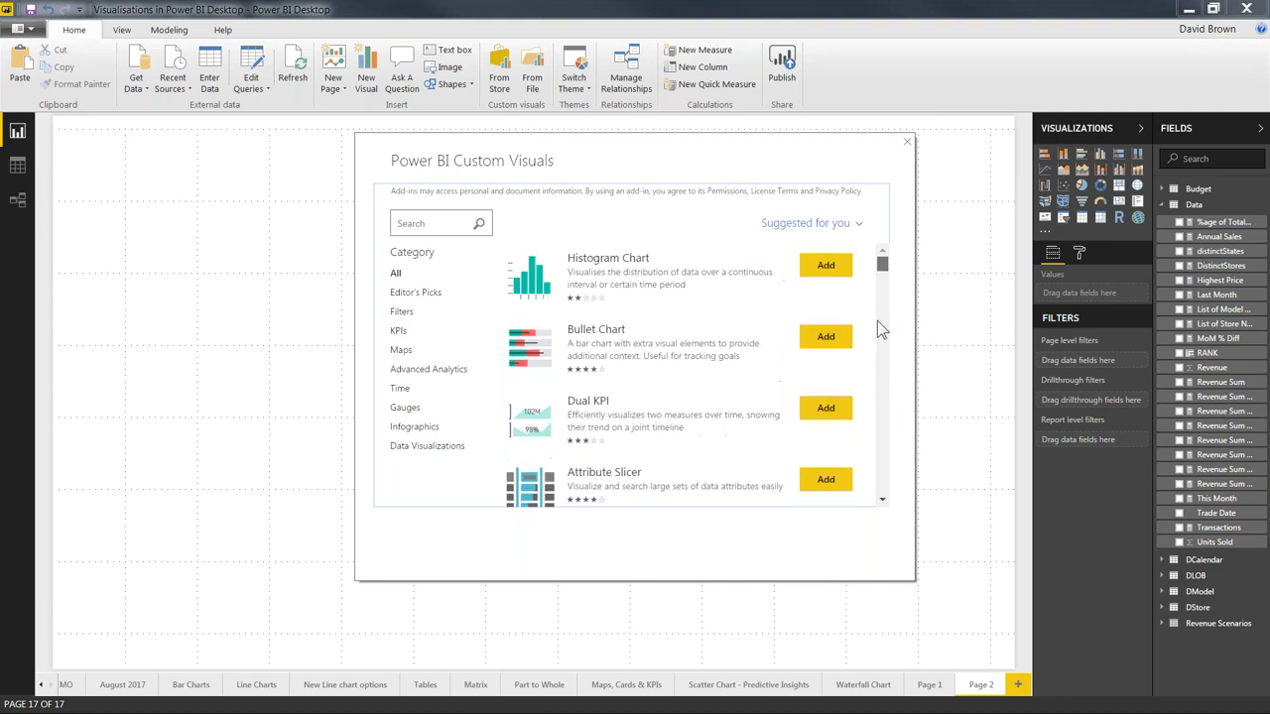
Step: Filter the store to Advanced Analytics and add Narratives for Business Intelligence
click(427, 371)
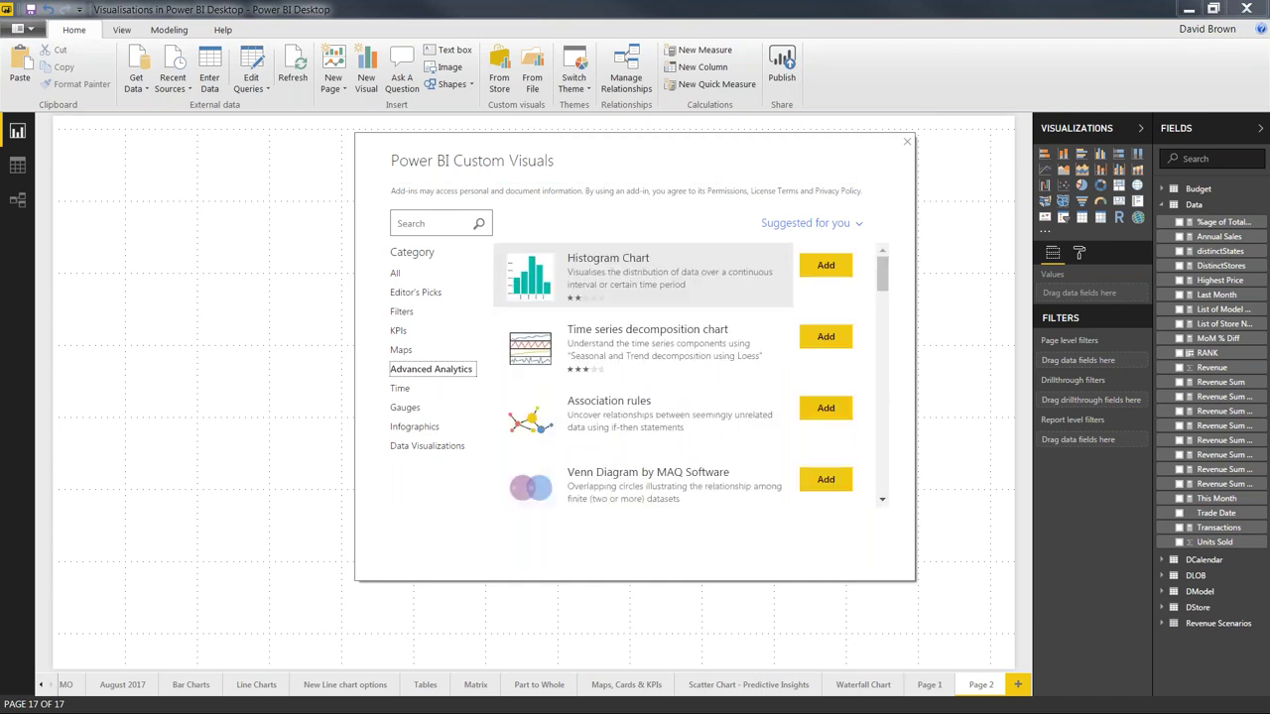
click(881, 502)
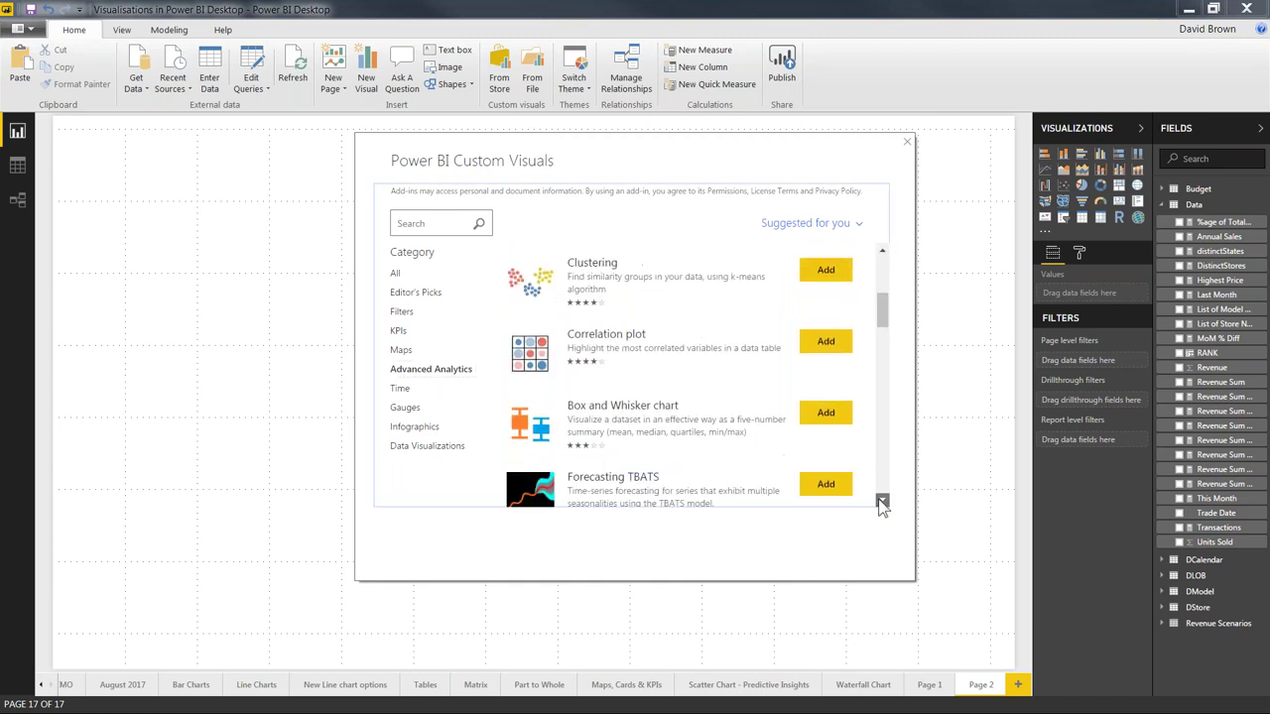
click(881, 502)
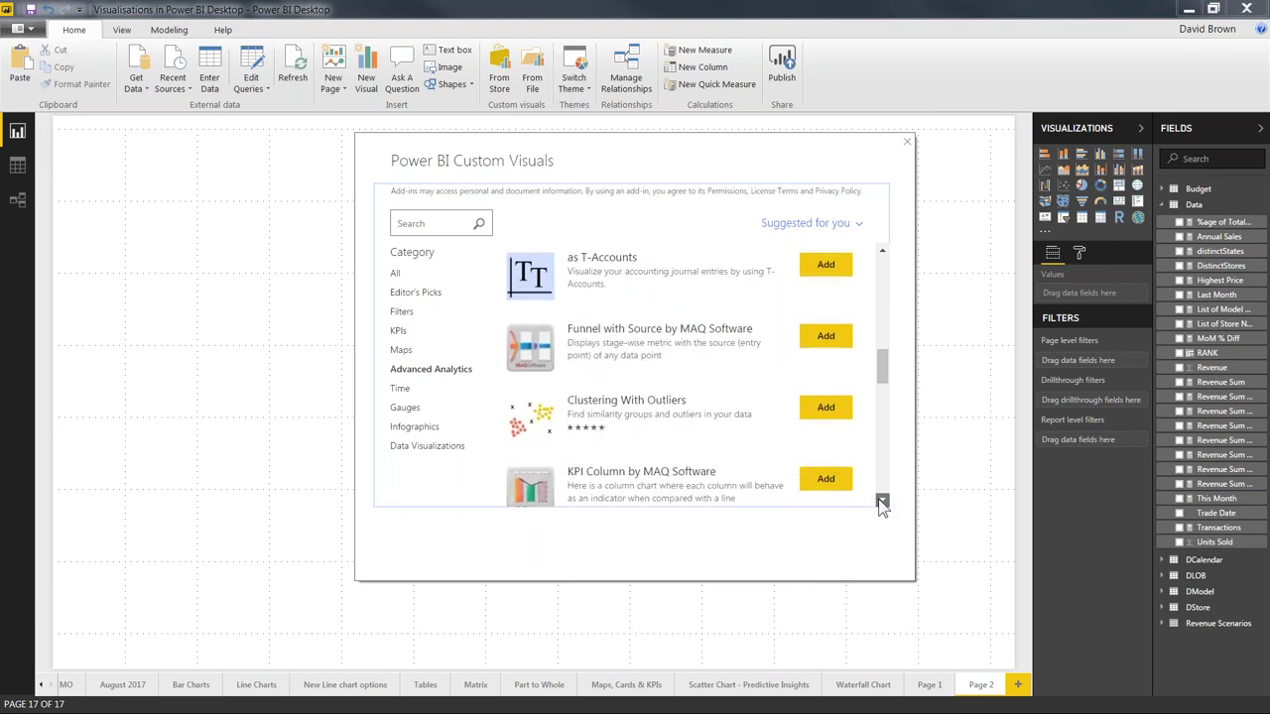
click(881, 501)
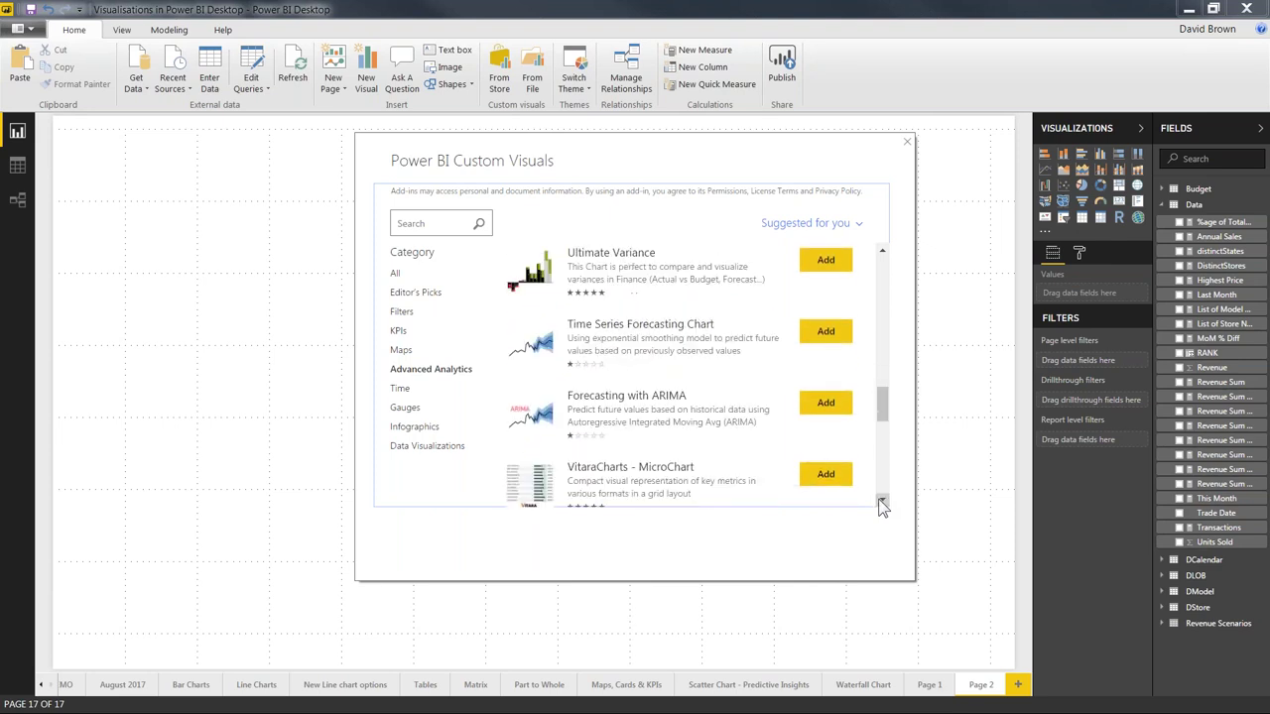
click(882, 502)
click(882, 502)
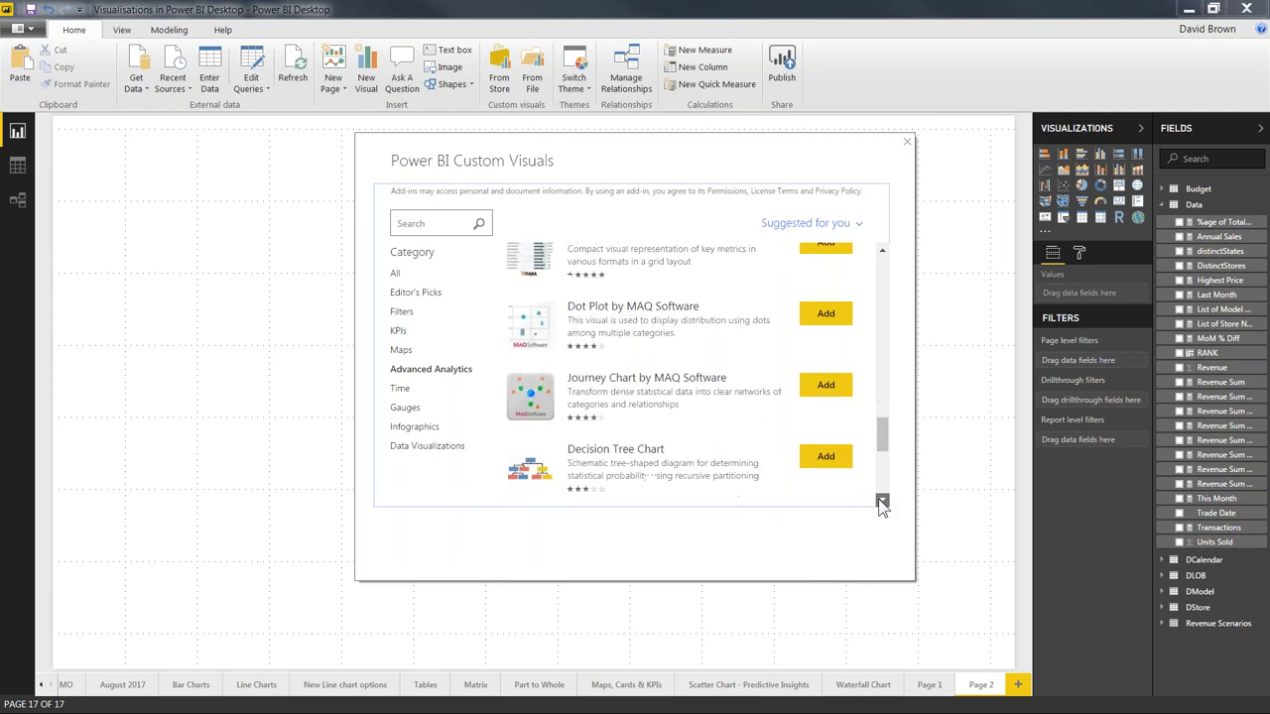
click(881, 502)
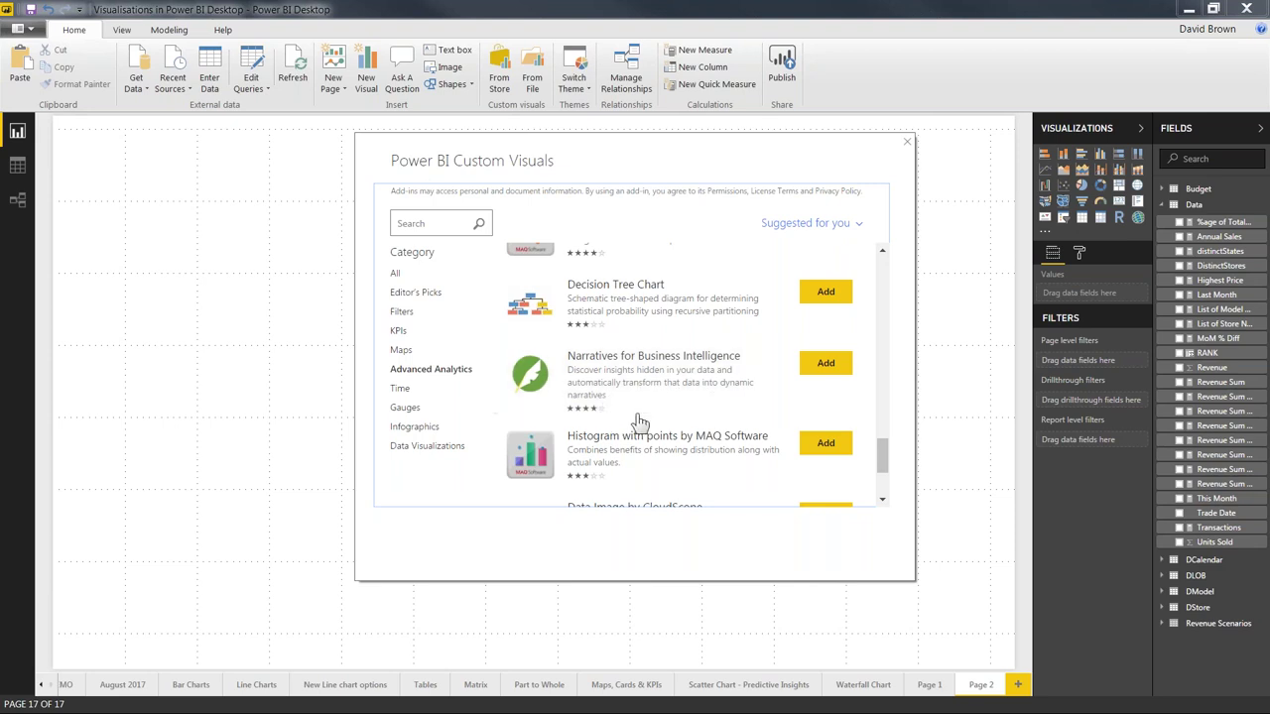
click(826, 365)
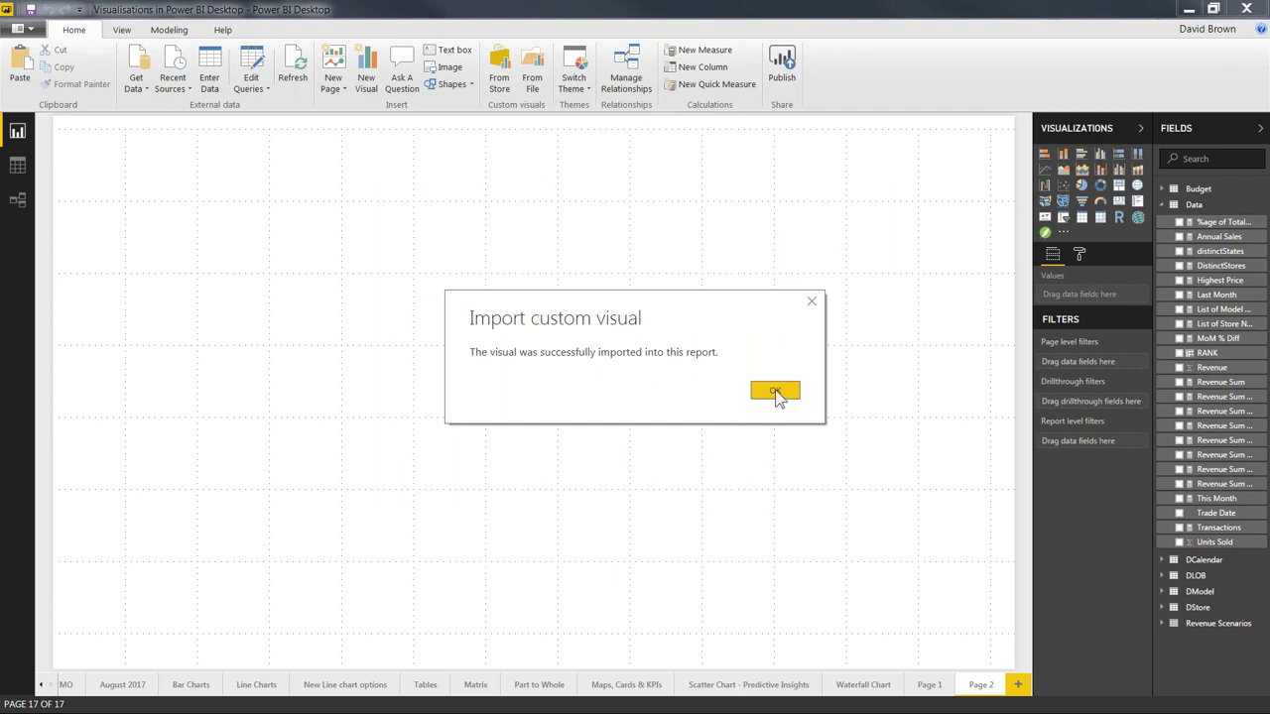
Step: Dismiss the import message and place a Narratives visual on Page 2, reviewing its format and fields
click(775, 392)
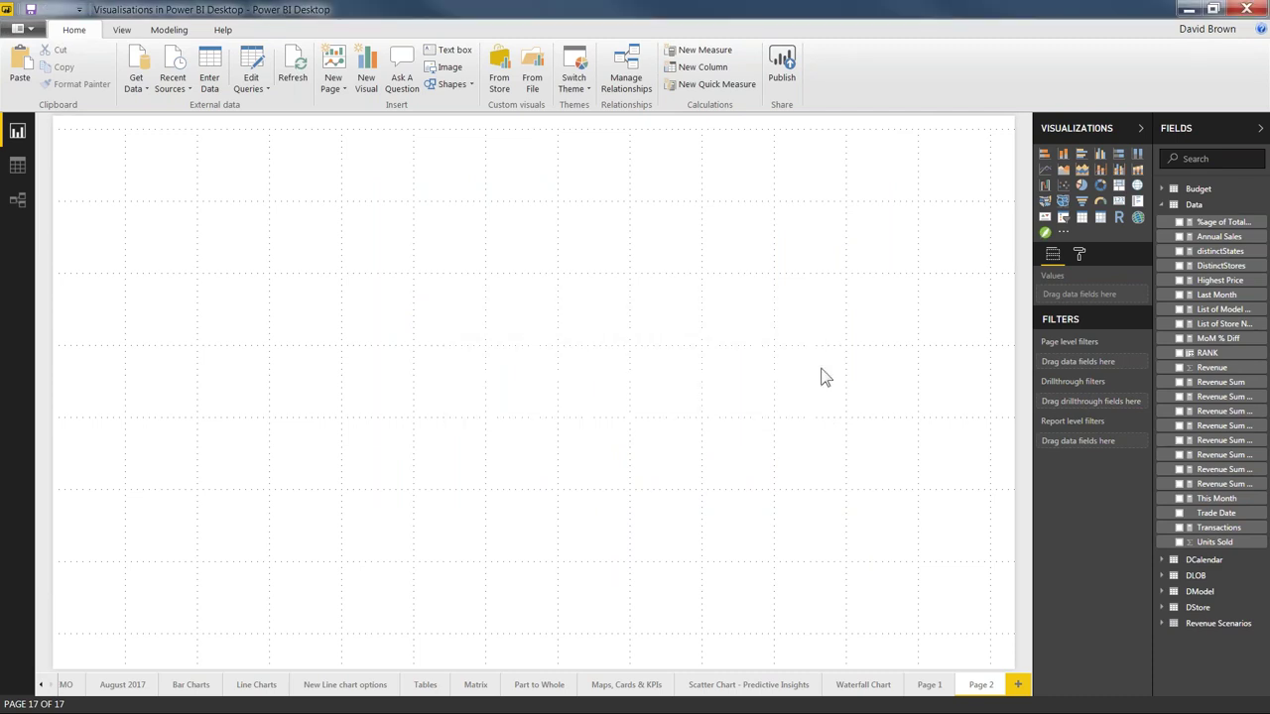
click(1044, 234)
click(1078, 254)
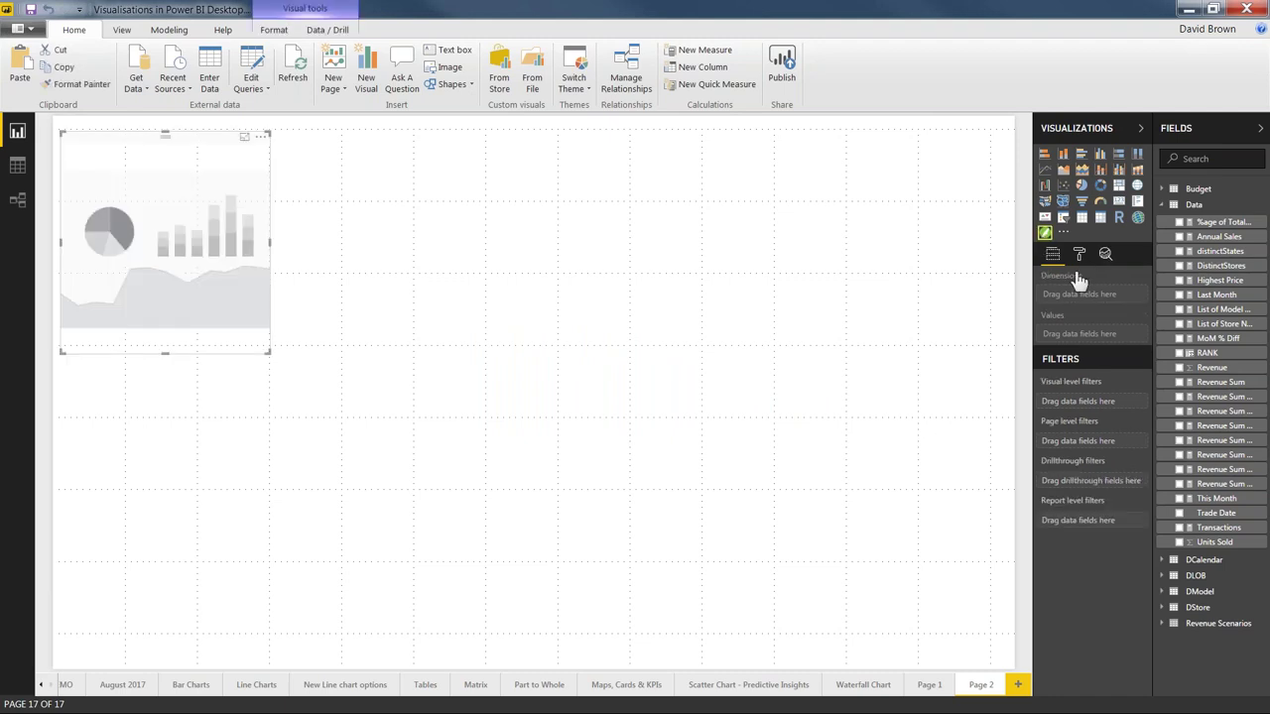
click(1053, 256)
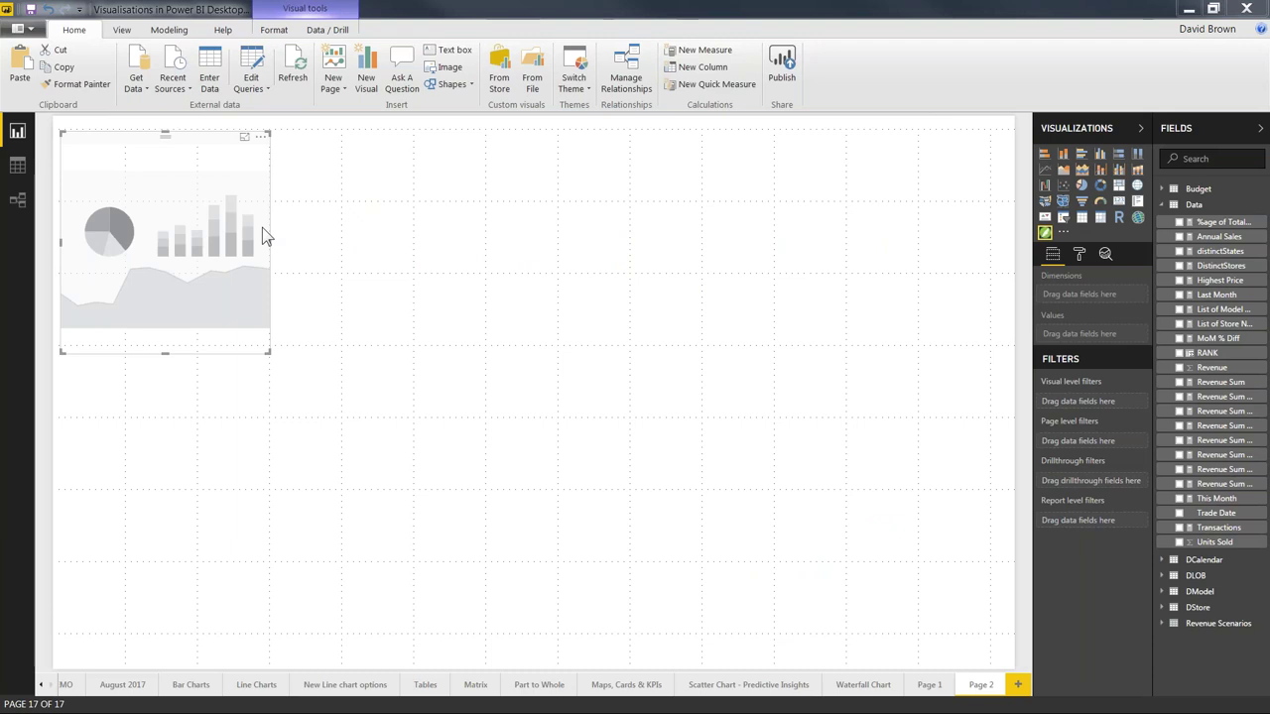
Step: Switch to Chrome, maximise it, and go to the OfficeTrainingHub tab
key(alt+Tab)
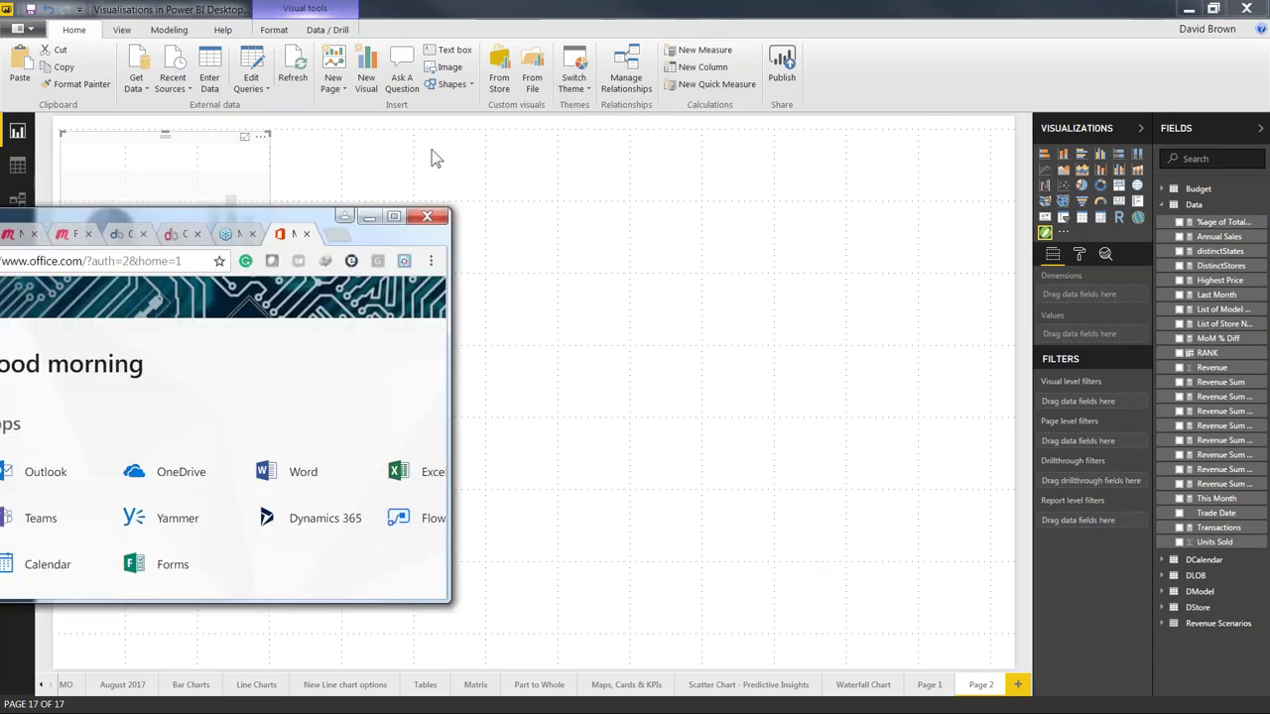
drag(358, 226, 445, 8)
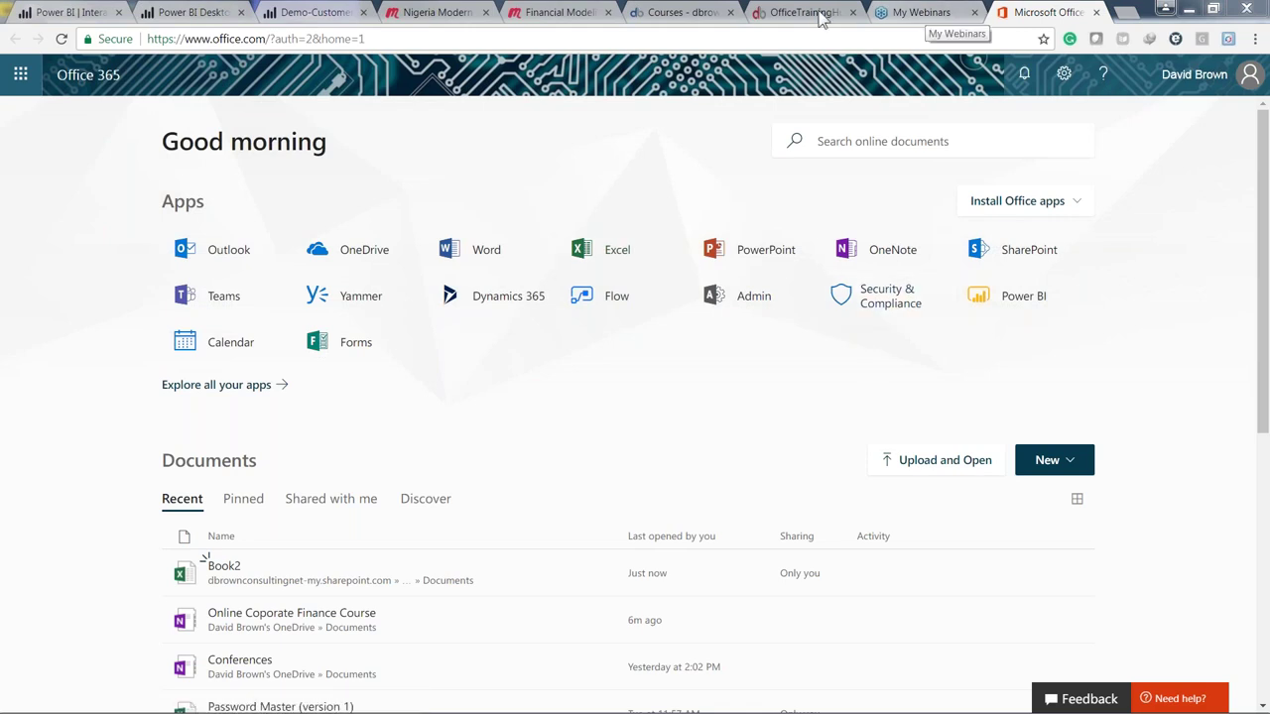
click(778, 14)
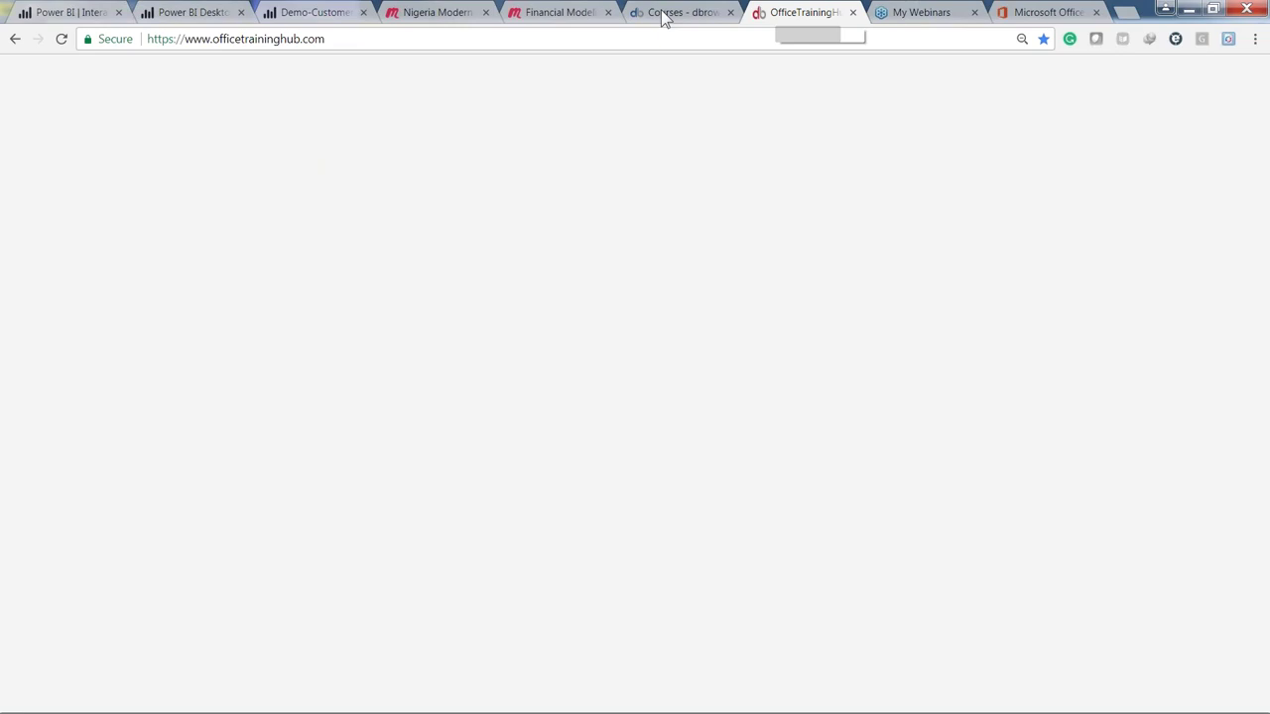
Step: Search Google for 'power bi custom visuals' in a new tab
key(ctrl+t)
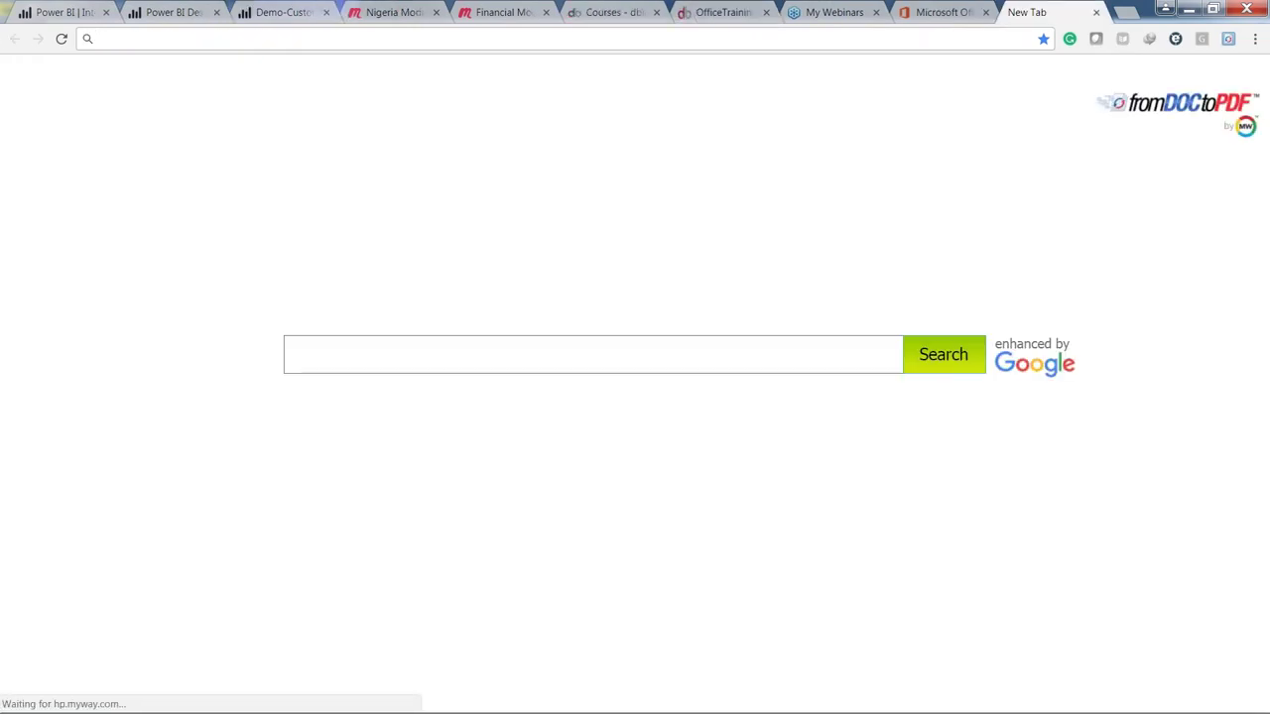
text(powe)
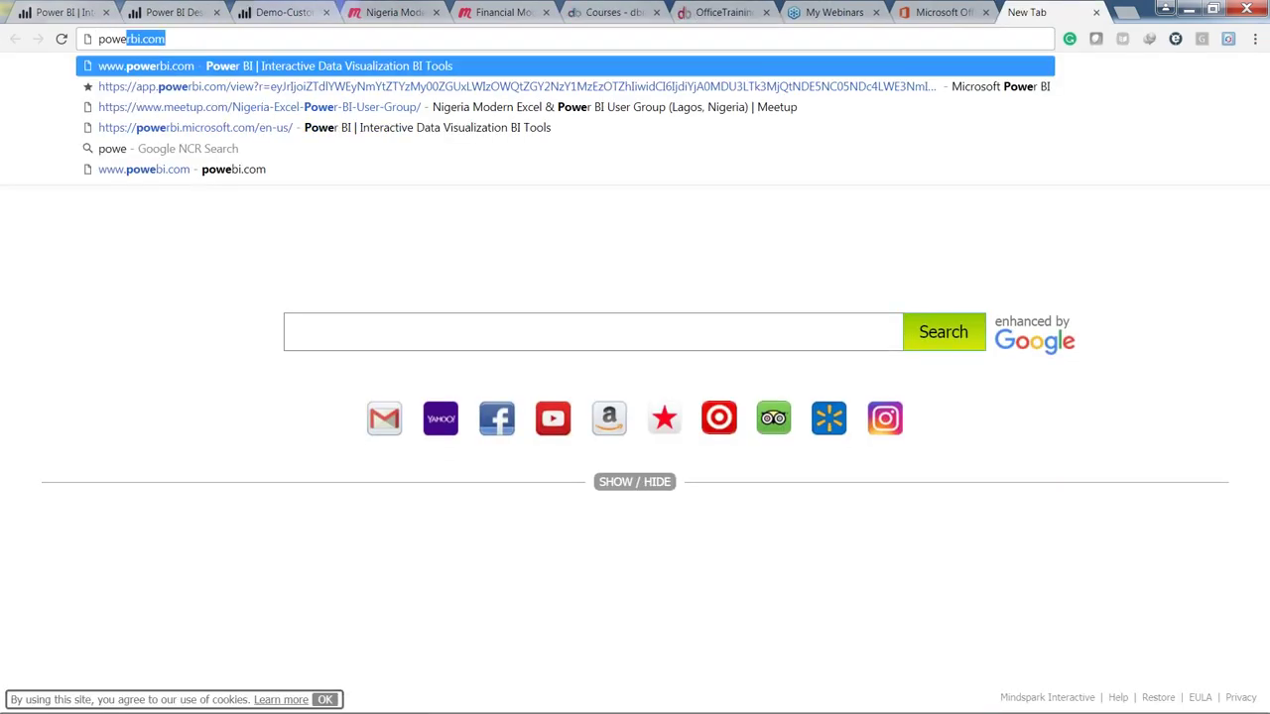
text(r bi c)
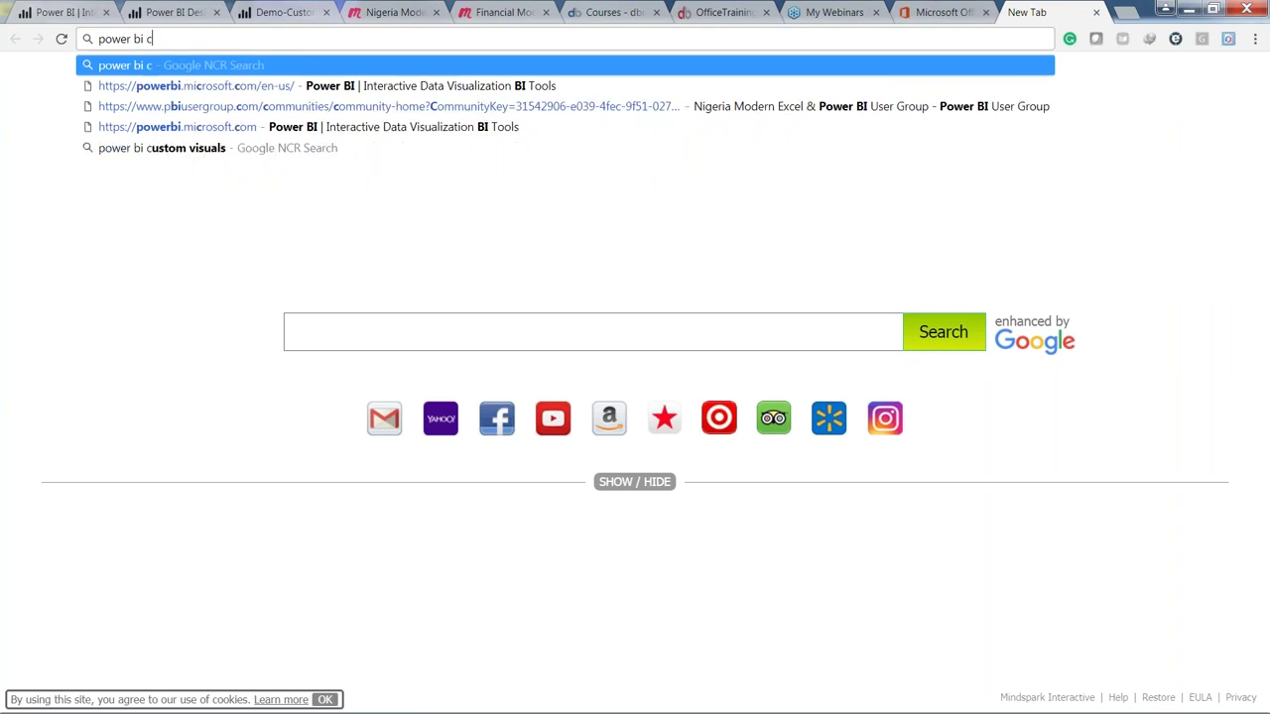
text(ustom vis)
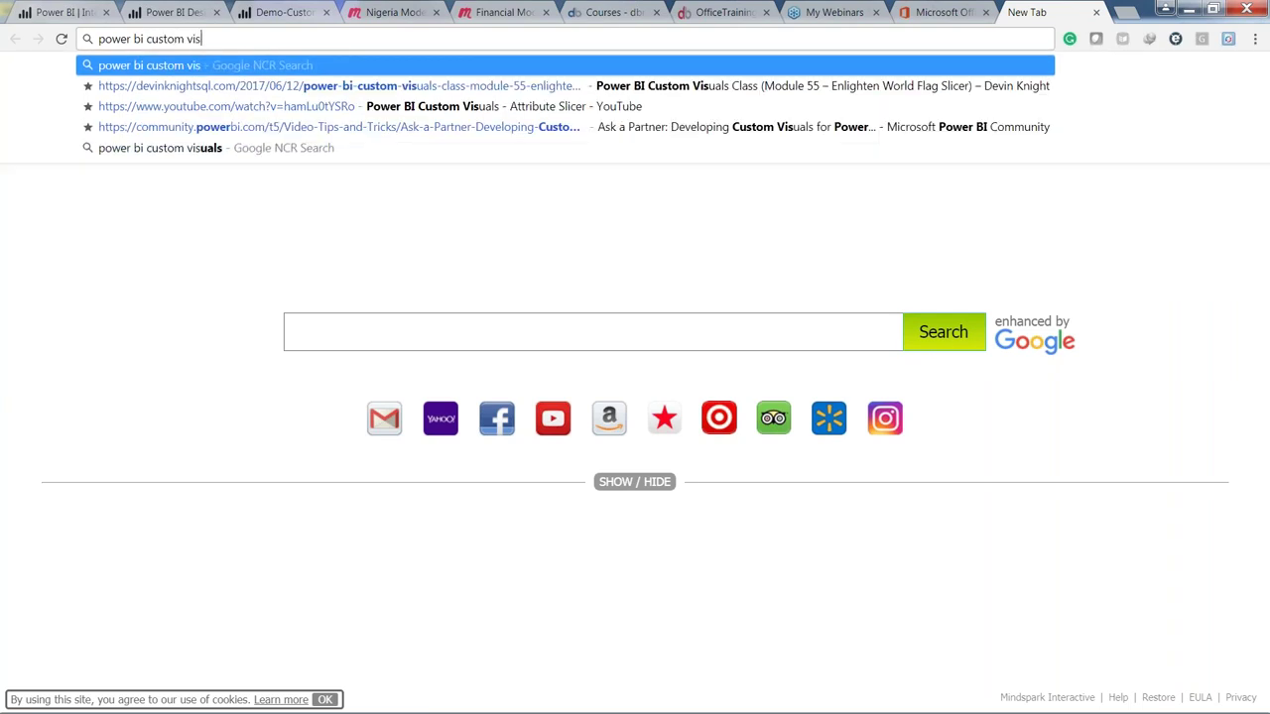
text(uals)
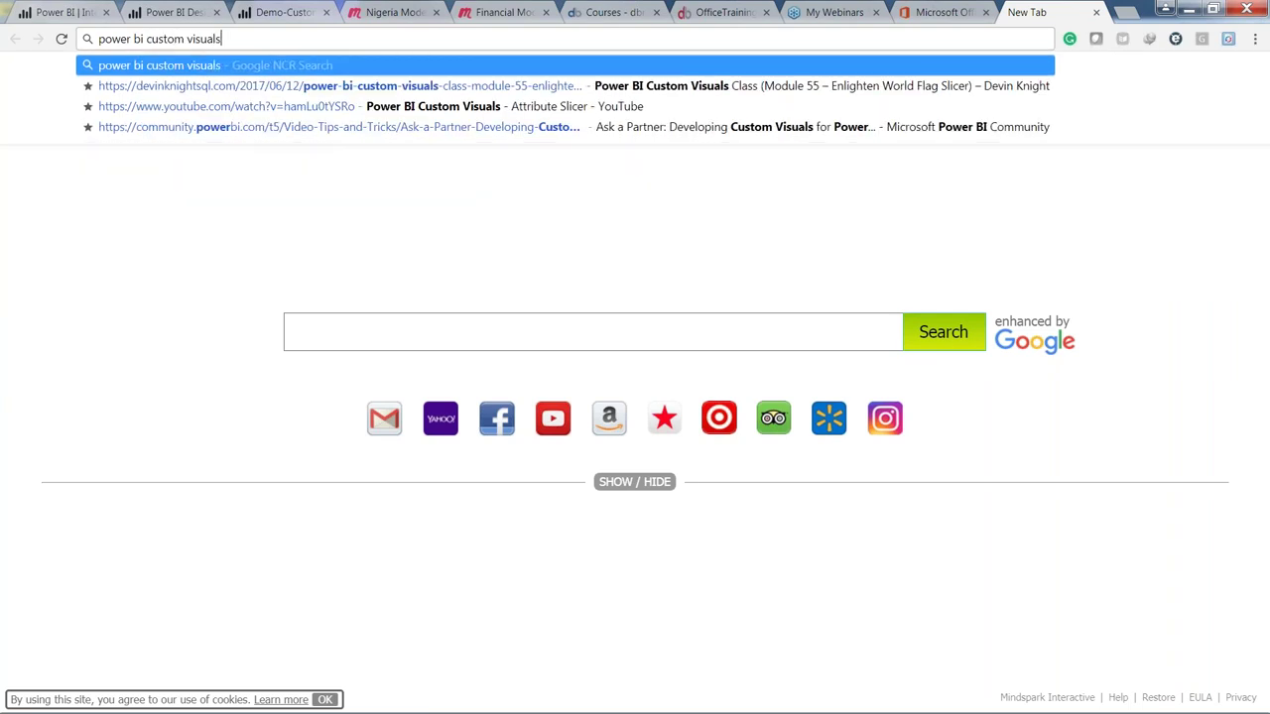
key(Return)
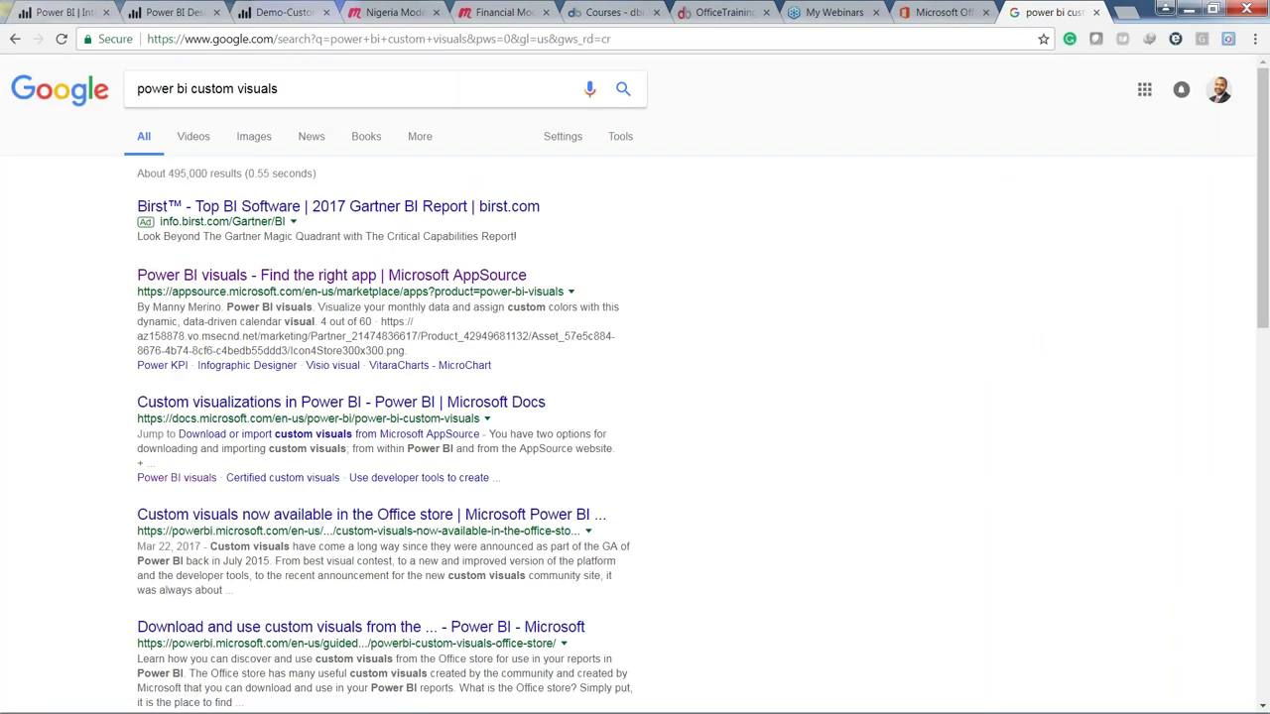
Step: Browse the AppSource Power BI visuals listing and return to the first results page
click(323, 277)
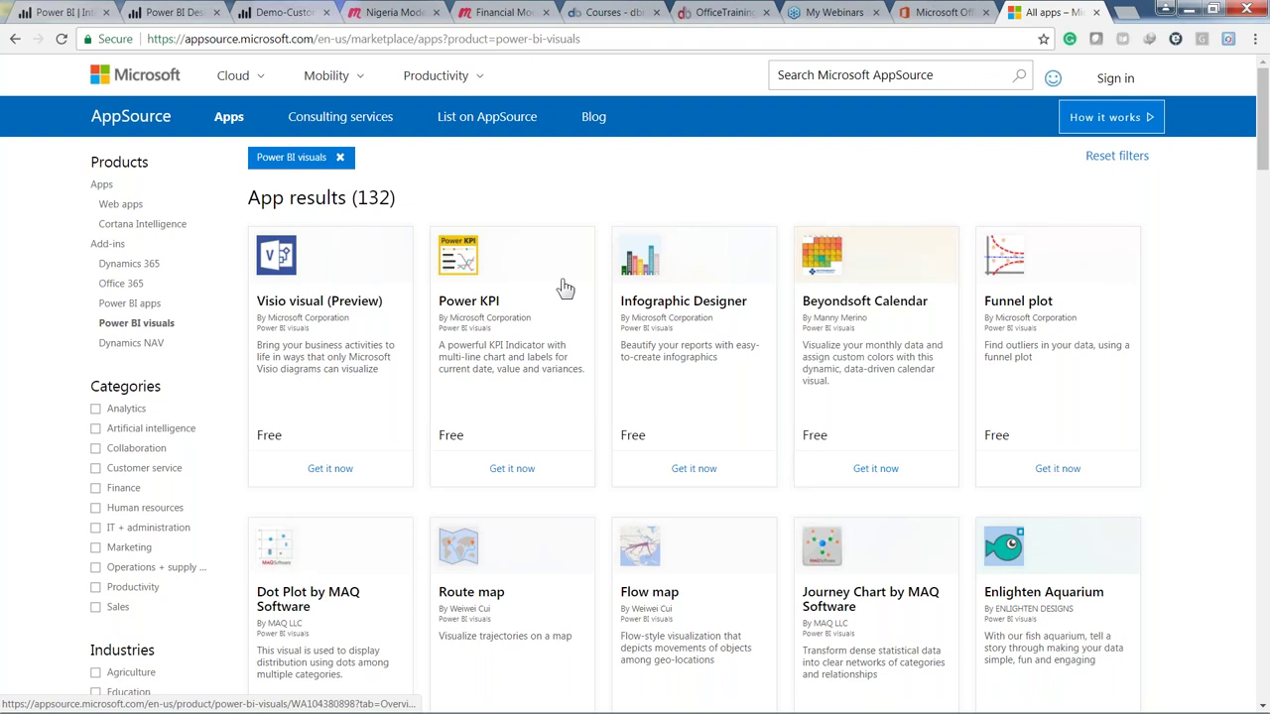
click(384, 244)
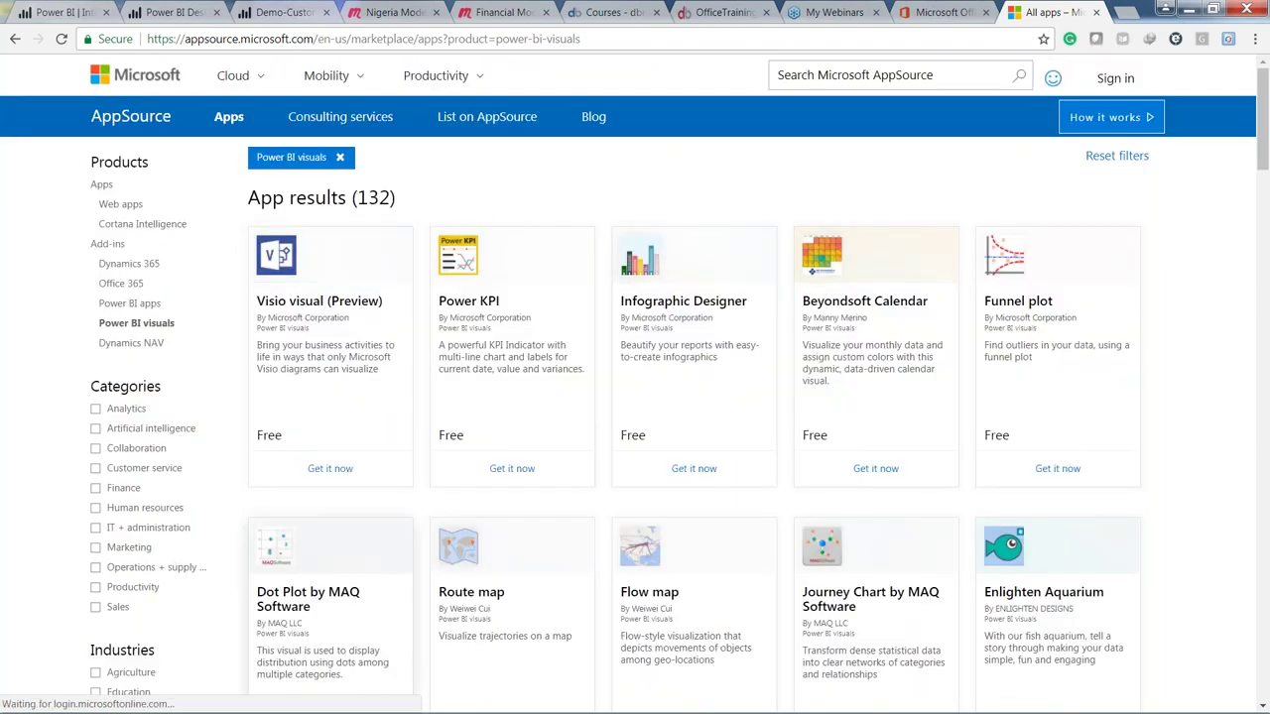
scroll(635, 397, down, 1)
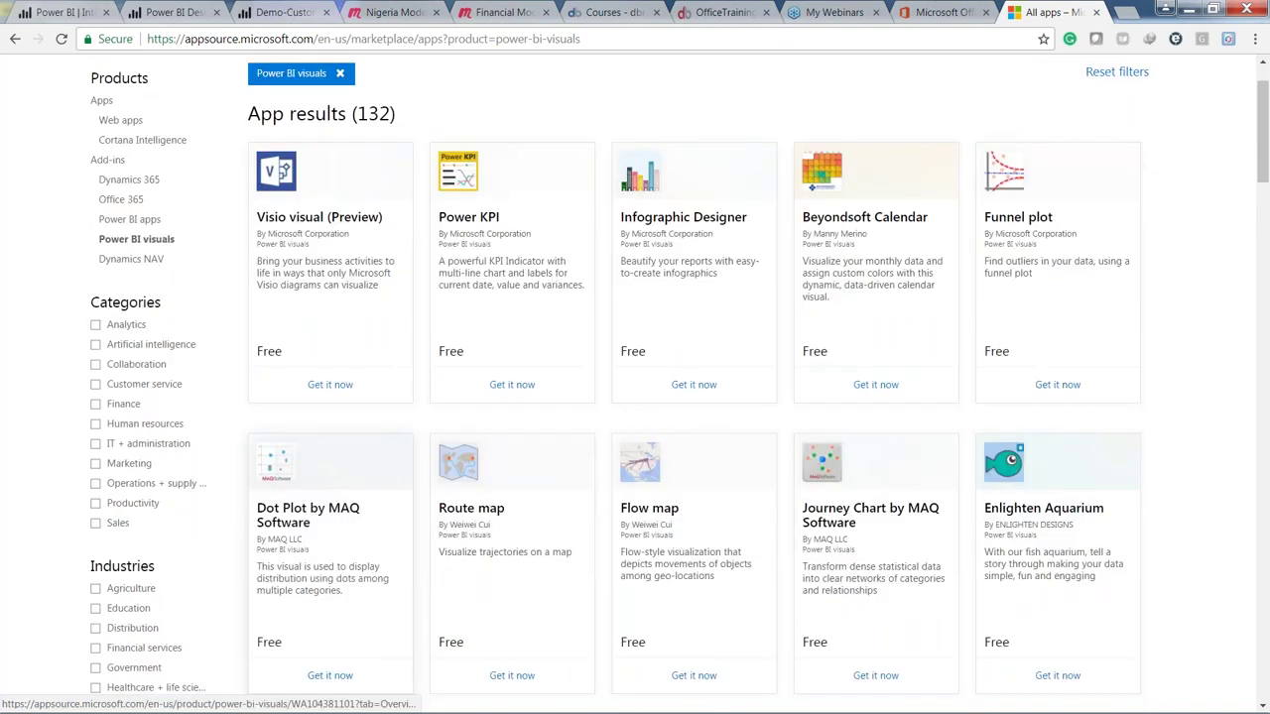
scroll(621, 479, down, 13)
scroll(622, 479, down, 1)
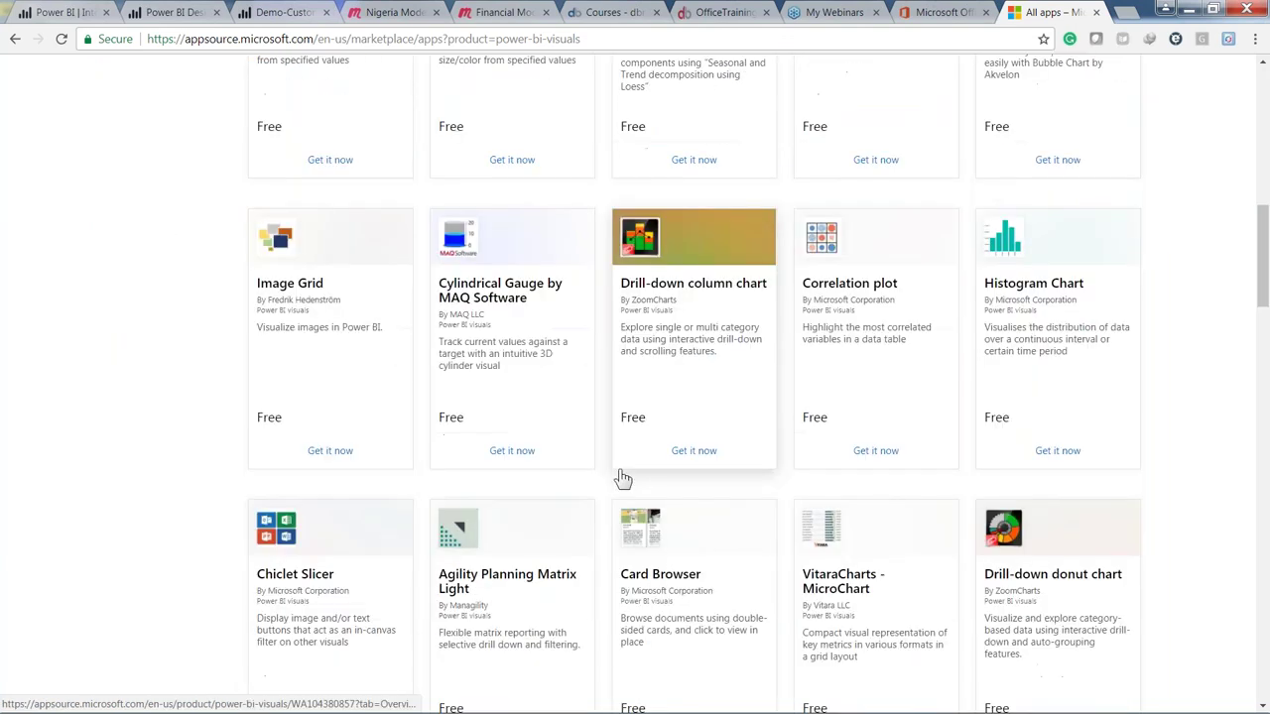
scroll(622, 479, down, 4)
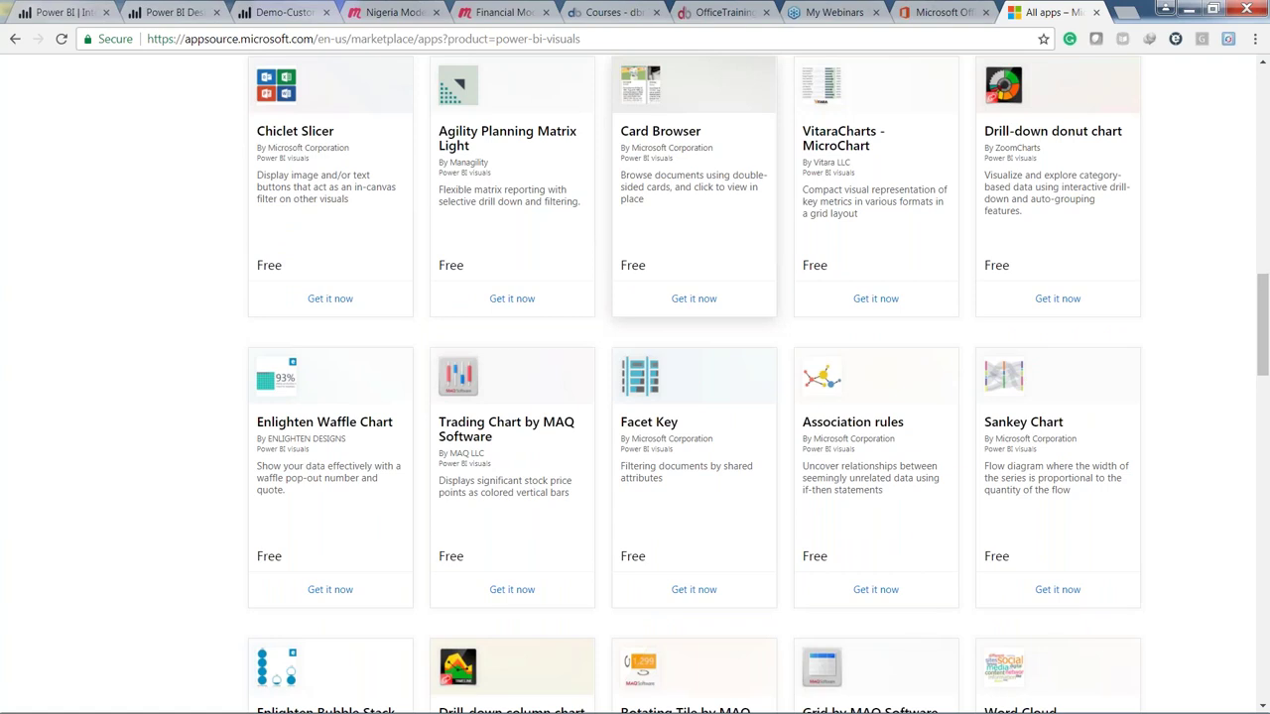
scroll(622, 477, down, 8)
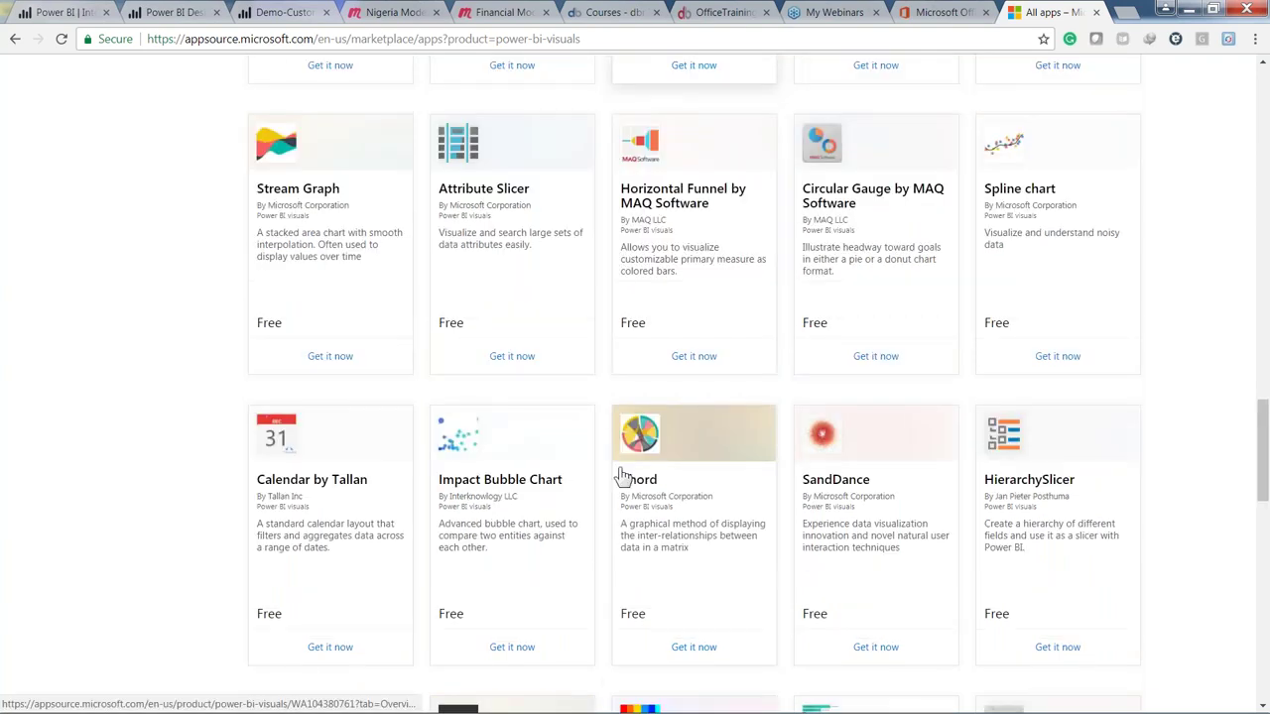
scroll(622, 479, down, 6)
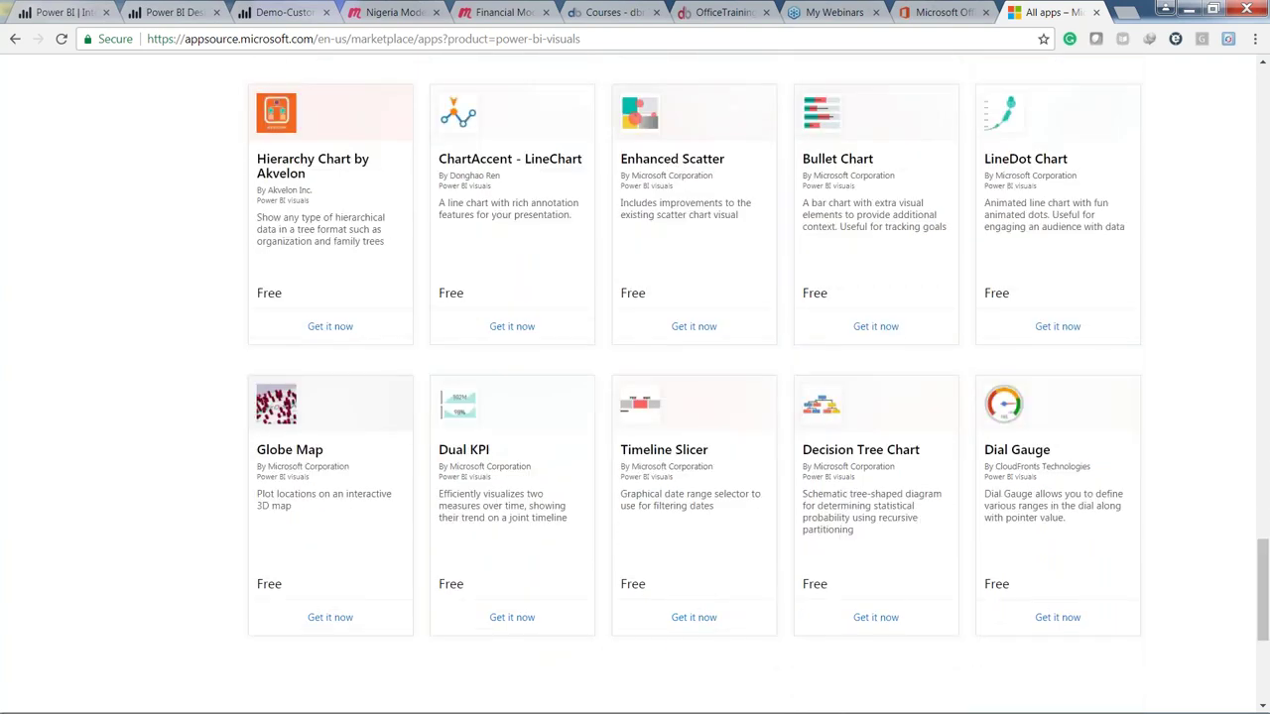
scroll(622, 479, down, 3)
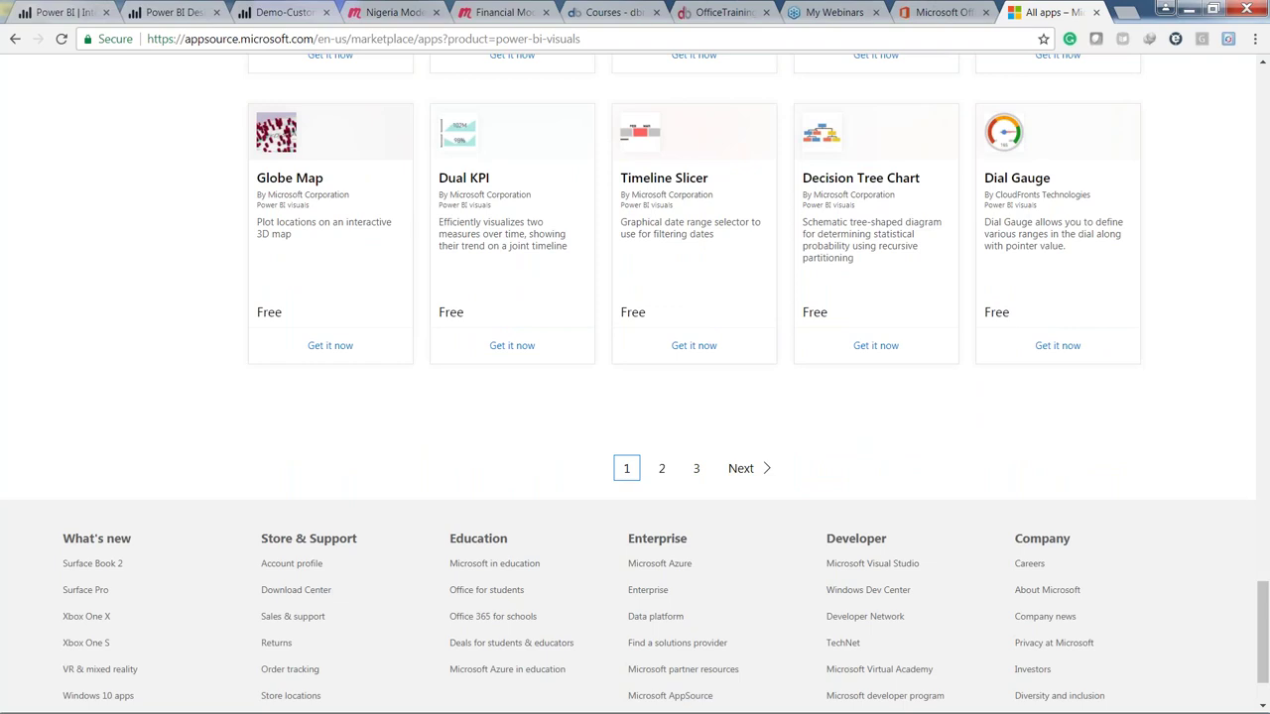
click(626, 468)
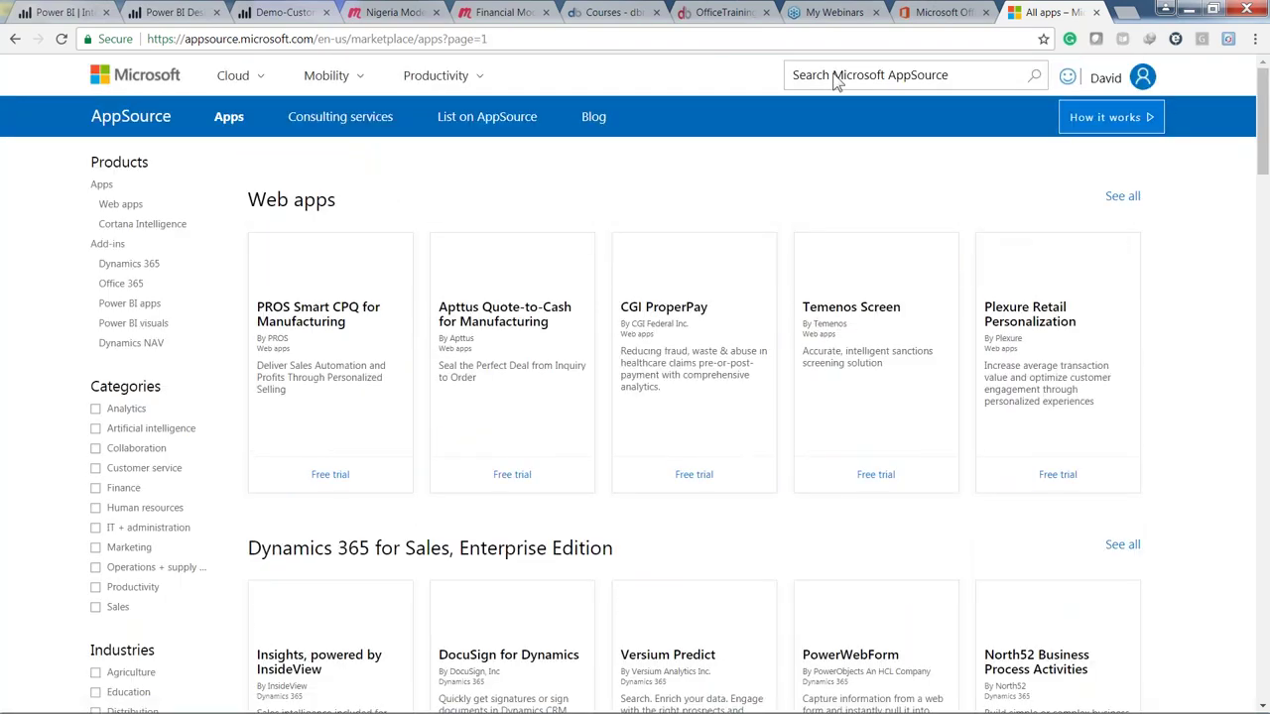
Step: Search AppSource for 'narrative'
click(836, 82)
text(n)
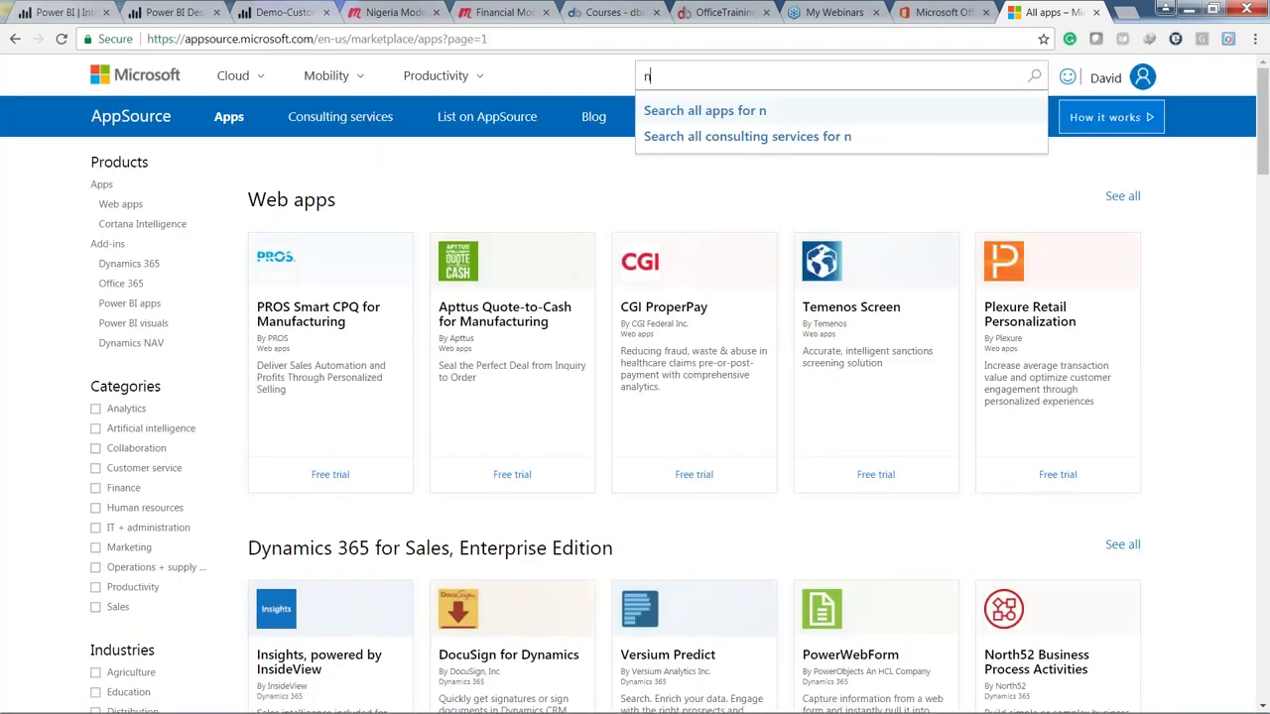
text(arrative)
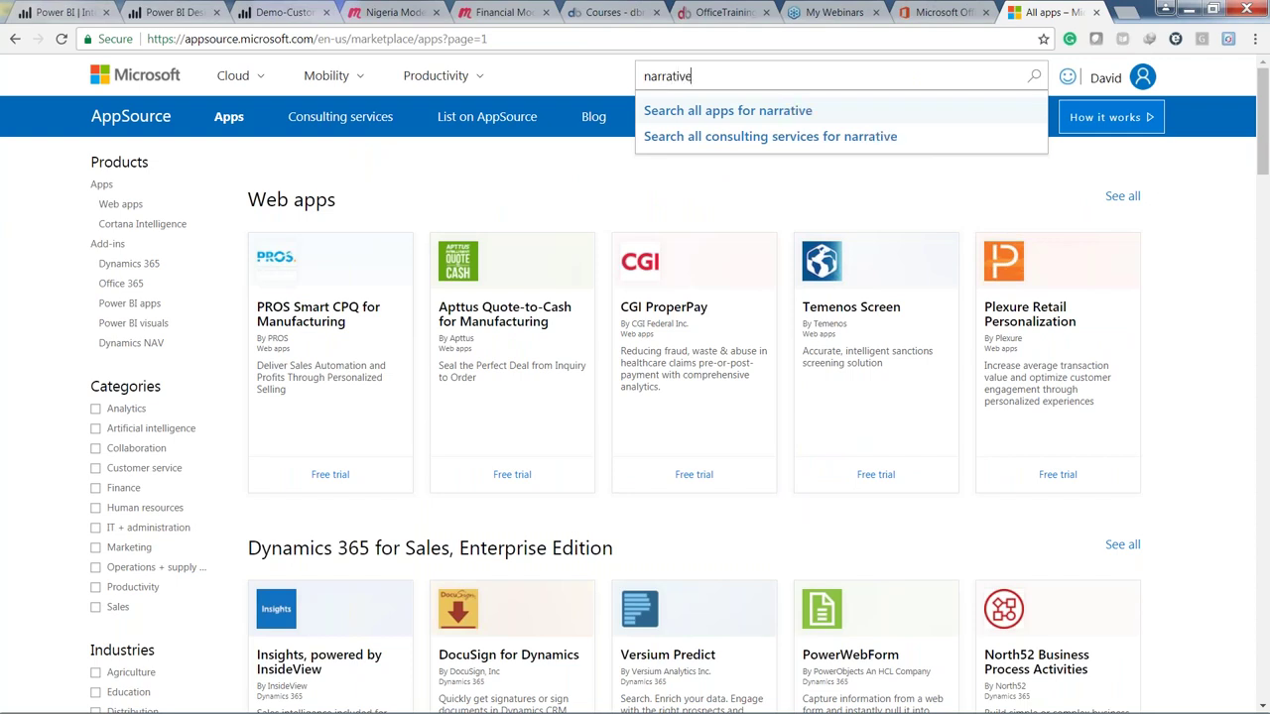
key(Return)
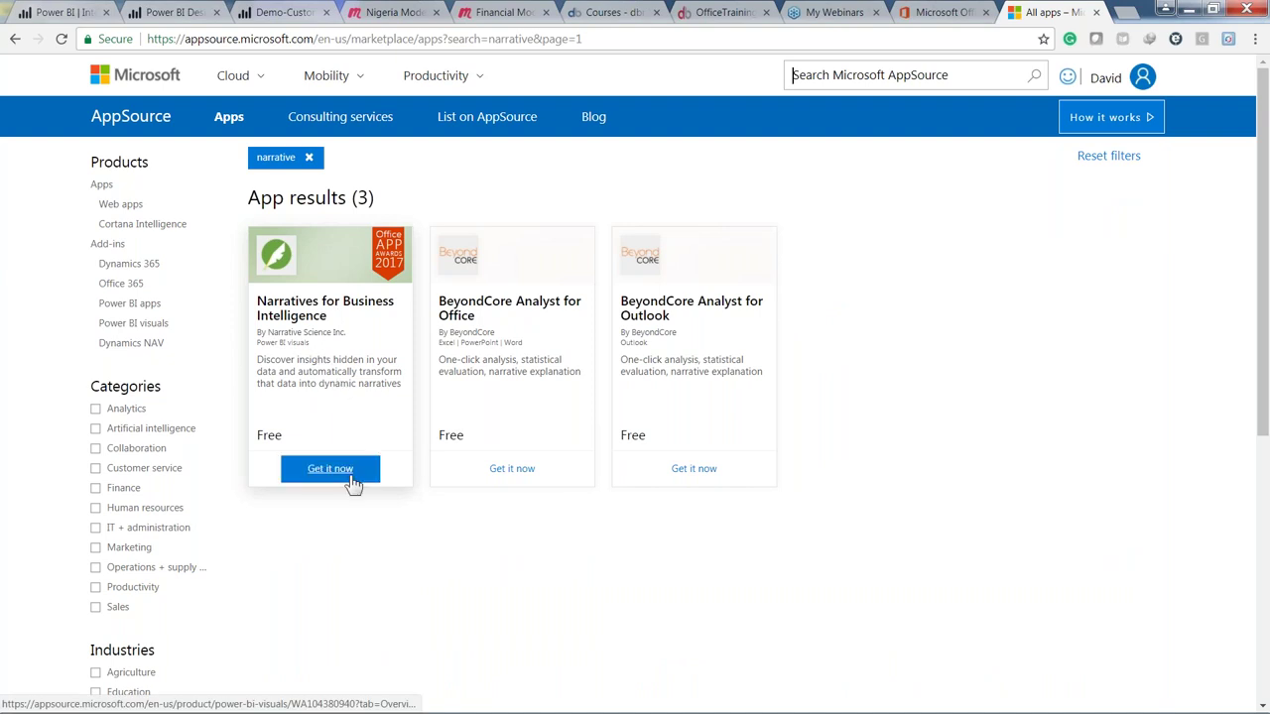
Step: Open the Narratives for Business Intelligence listing and read its user reviews
click(319, 364)
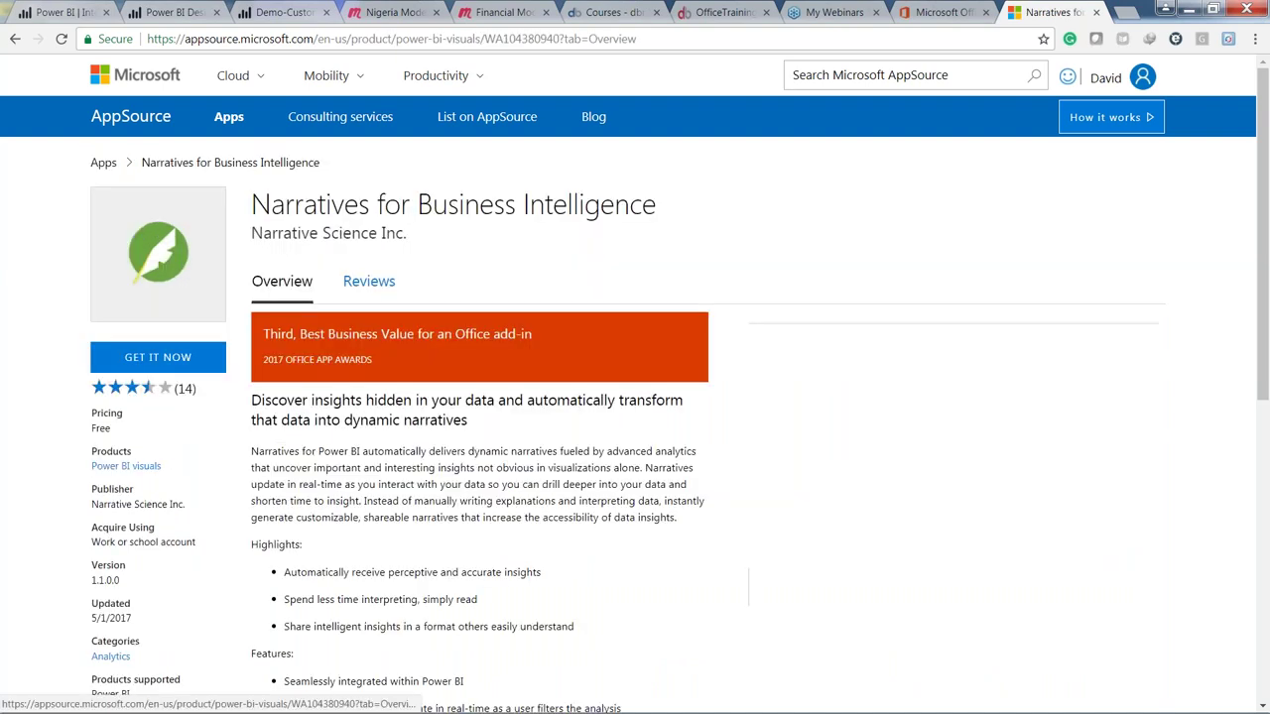
scroll(595, 397, down, 1)
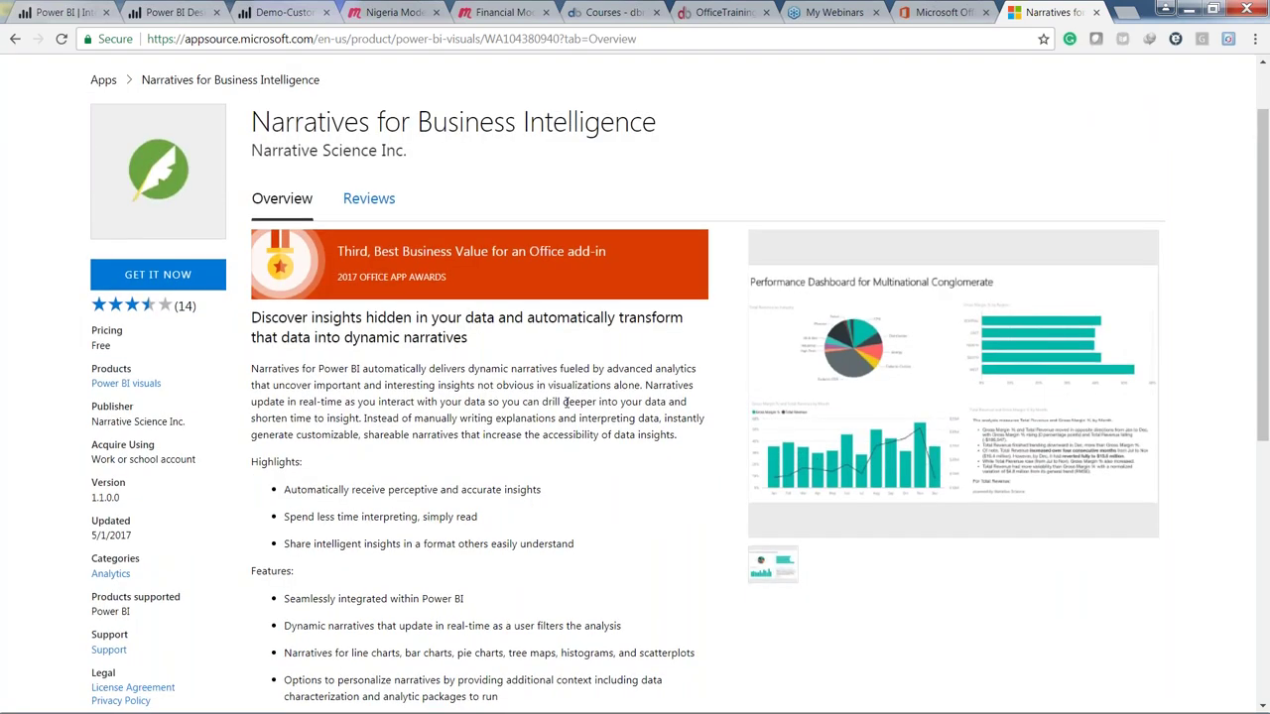
scroll(565, 401, up, 1)
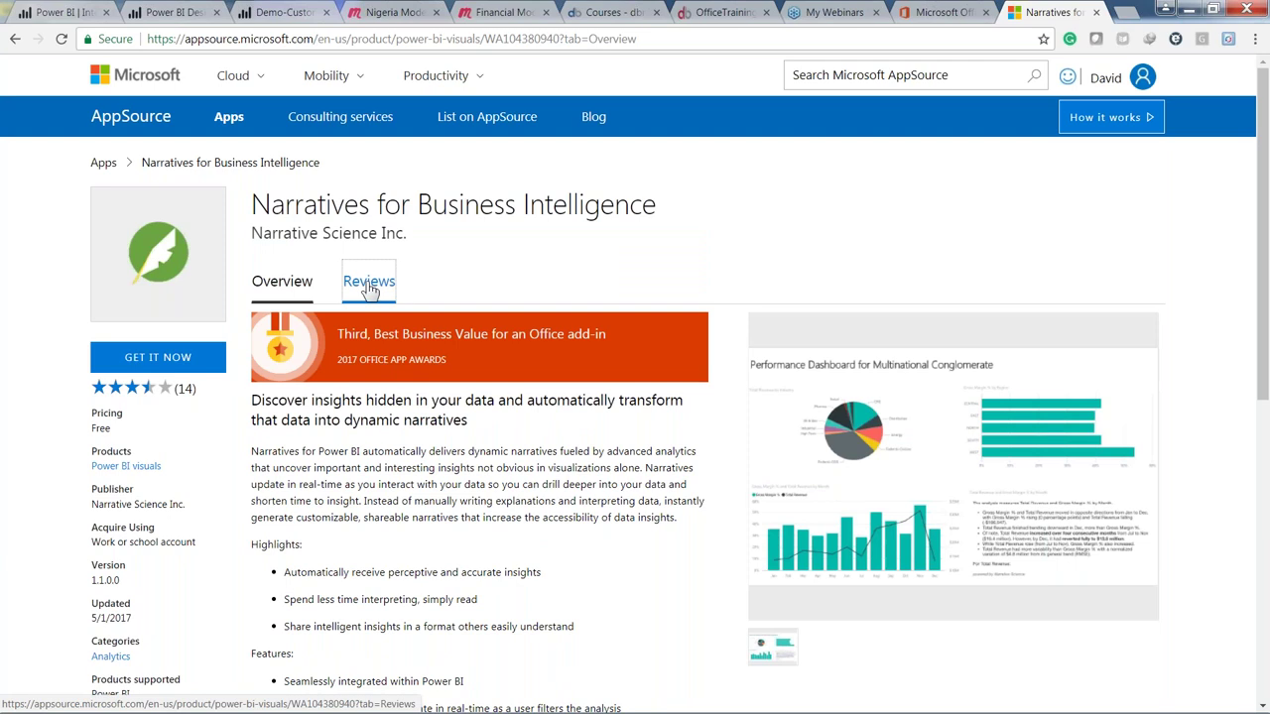
click(360, 285)
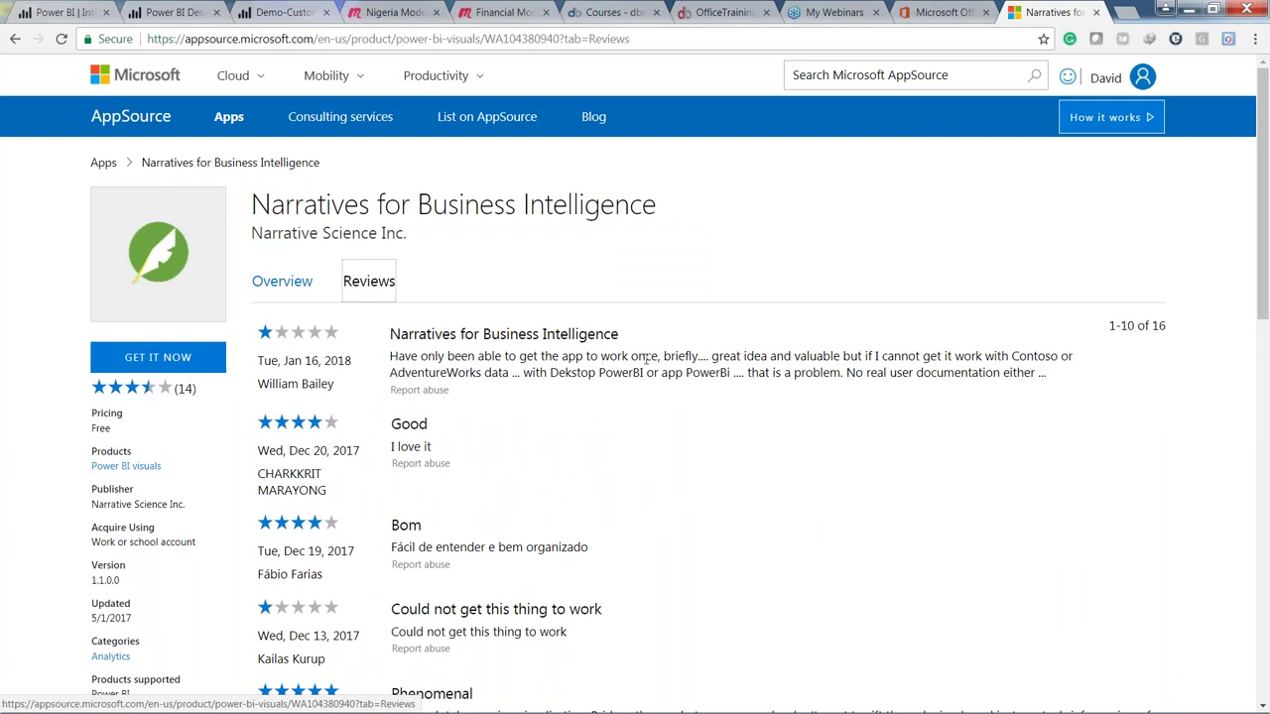
click(281, 280)
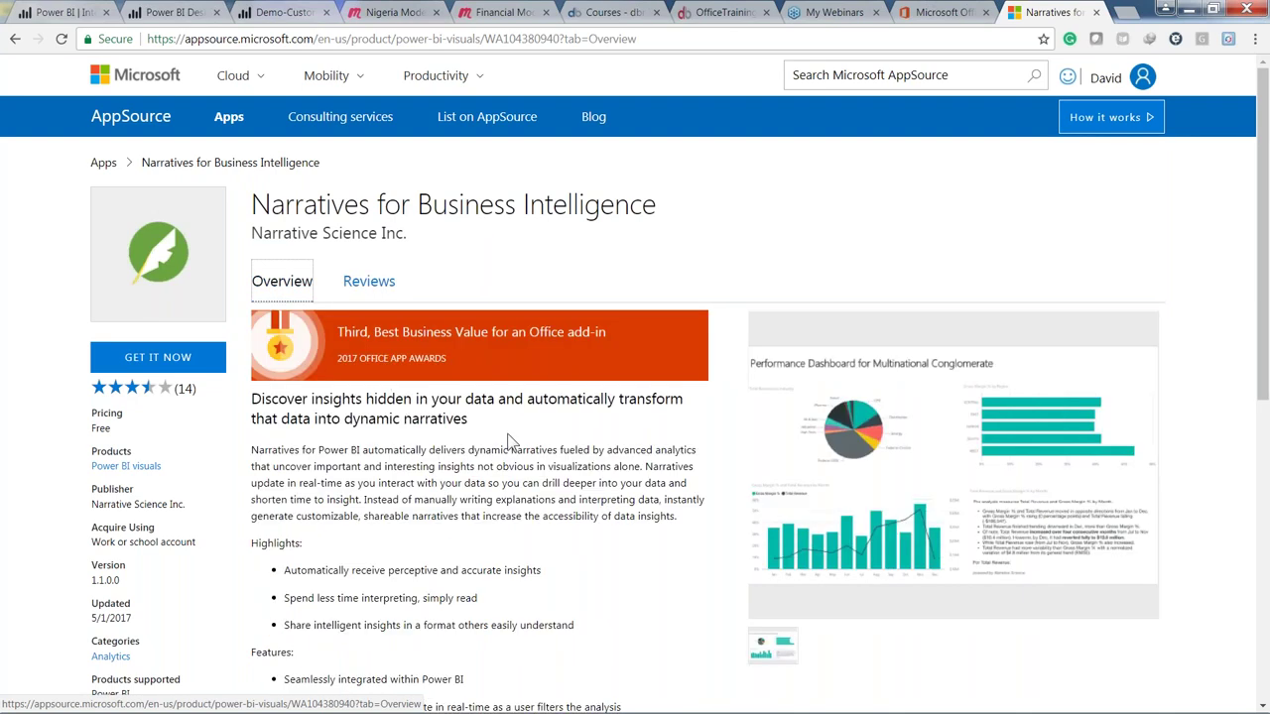
Step: Look over the overview and enlarged dashboard screenshot, then choose GET IT NOW
scroll(508, 441, down, 1)
scroll(501, 479, down, 2)
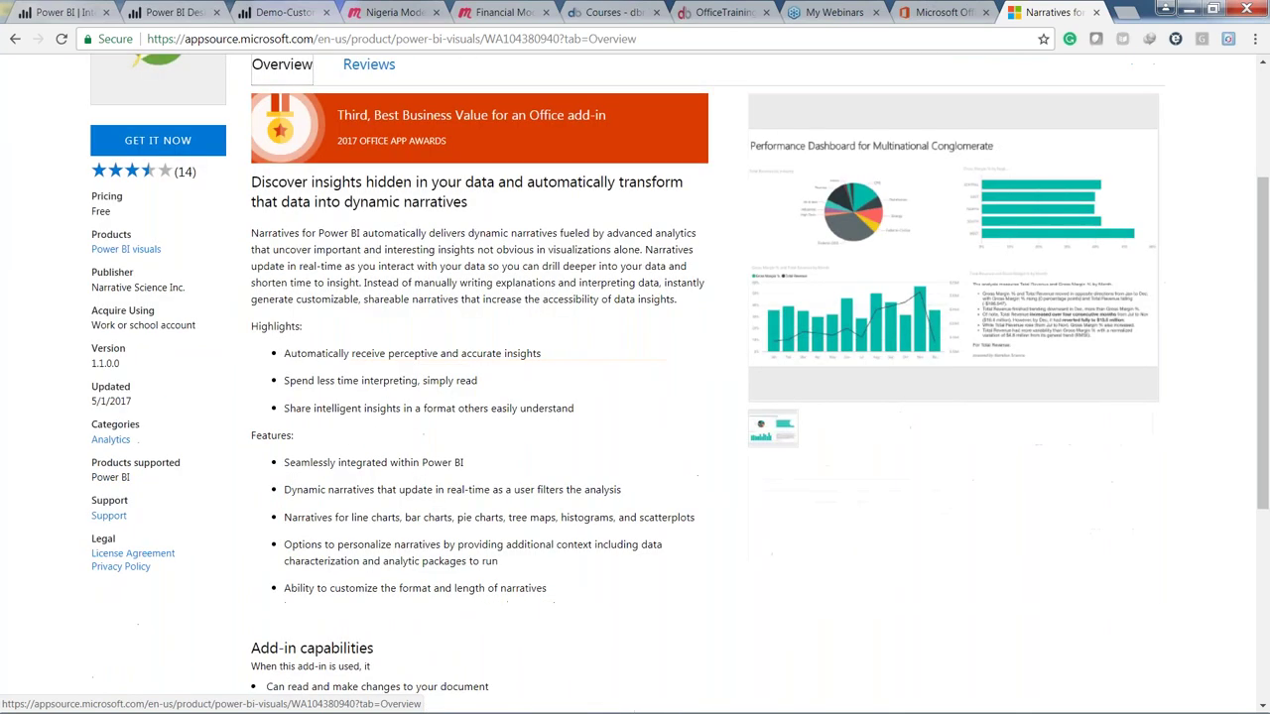
scroll(901, 388, up, 3)
click(901, 389)
click(815, 466)
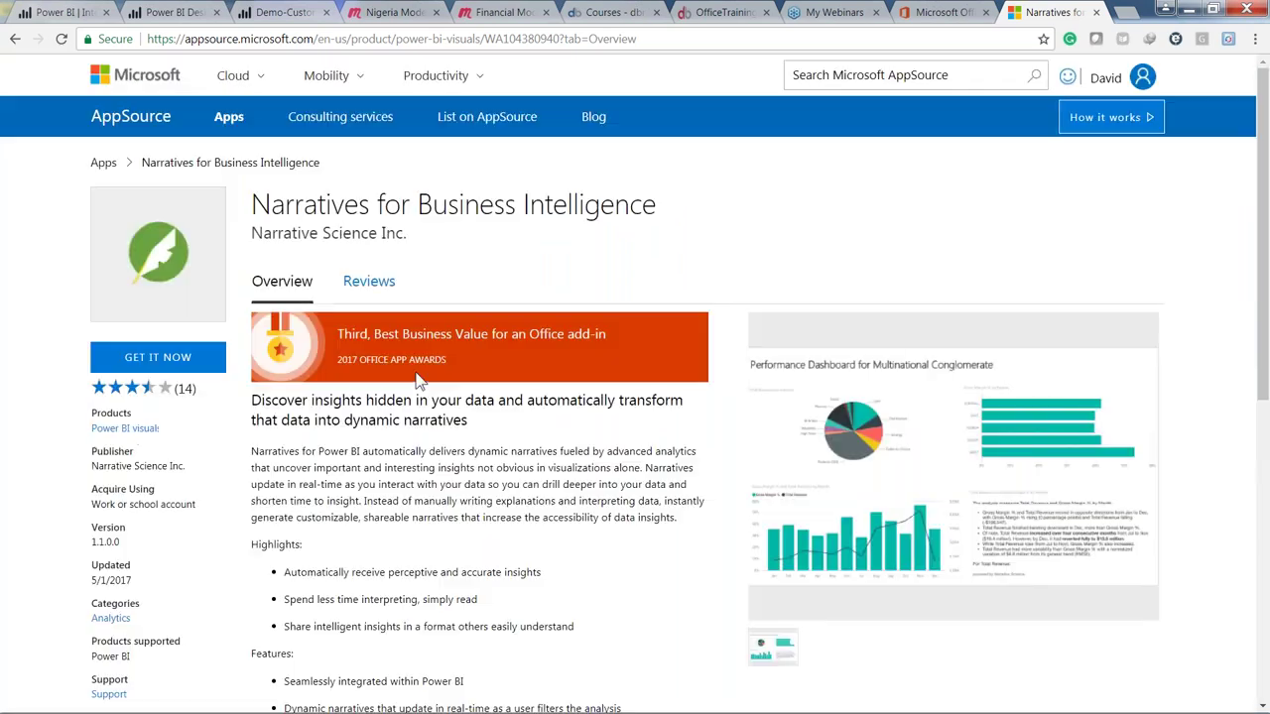
scroll(418, 380, down, 1)
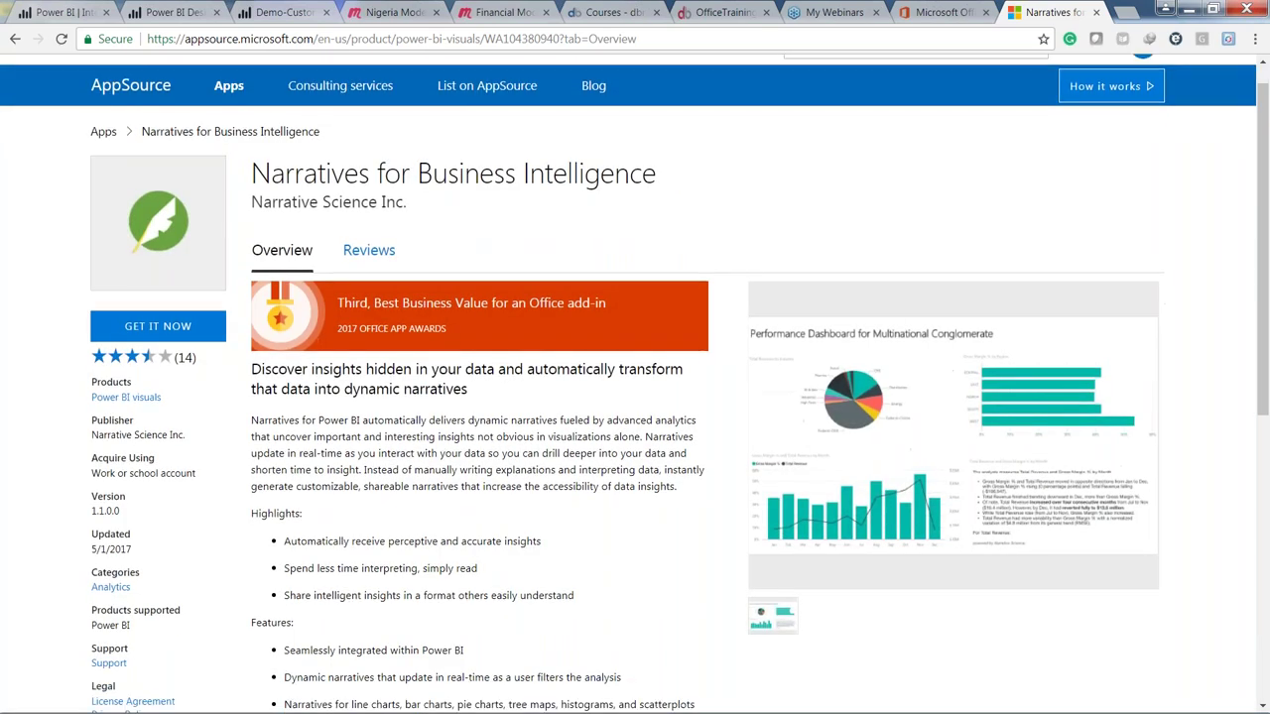
scroll(446, 347, down, 5)
scroll(446, 347, up, 3)
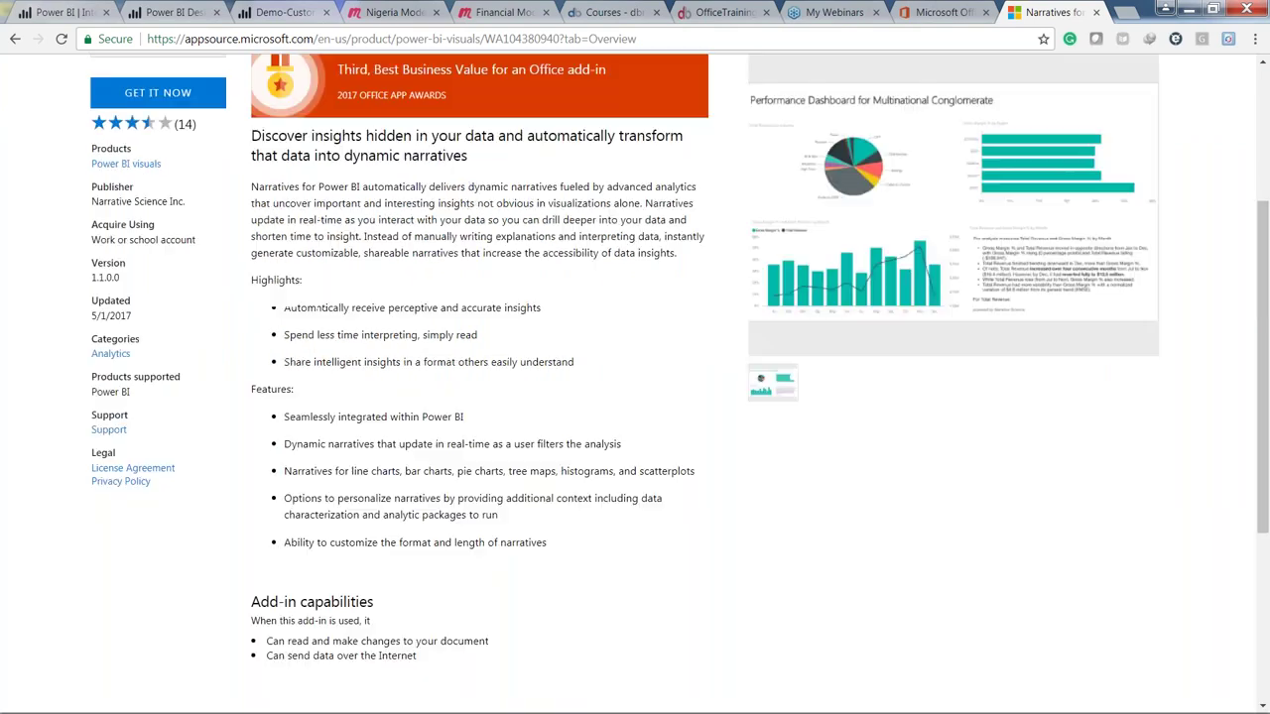
scroll(316, 428, up, 2)
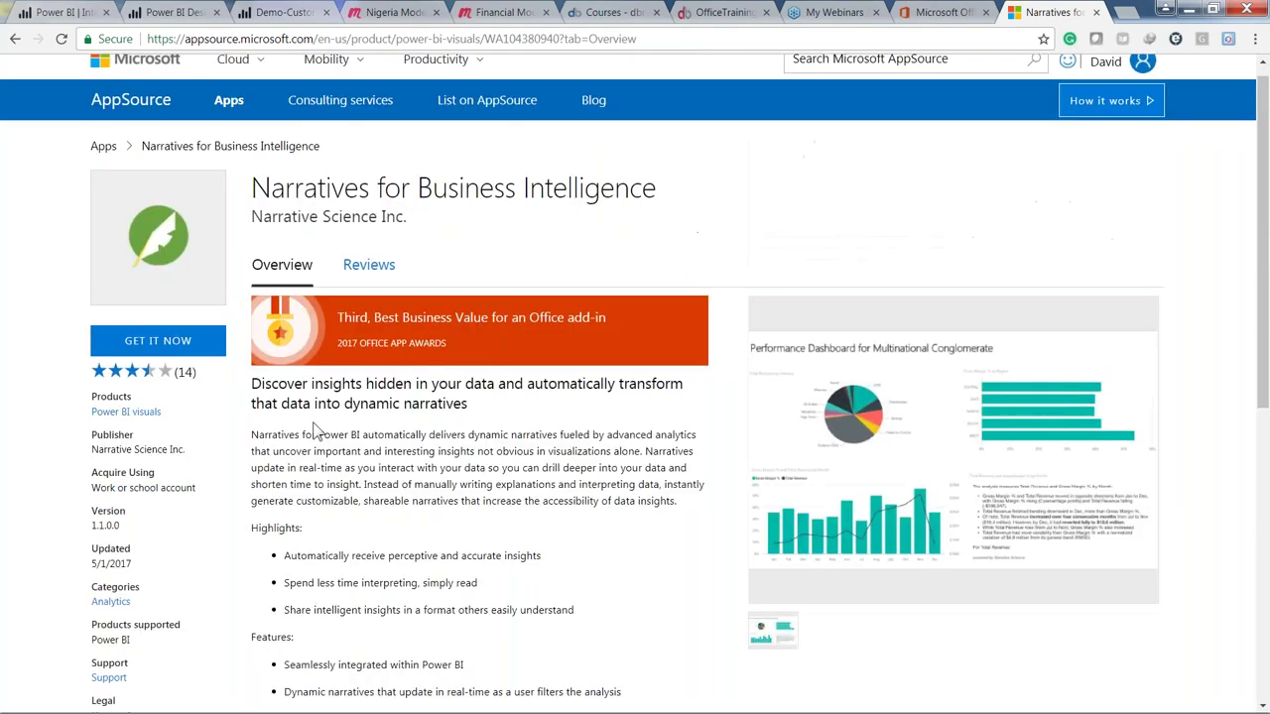
scroll(315, 429, up, 1)
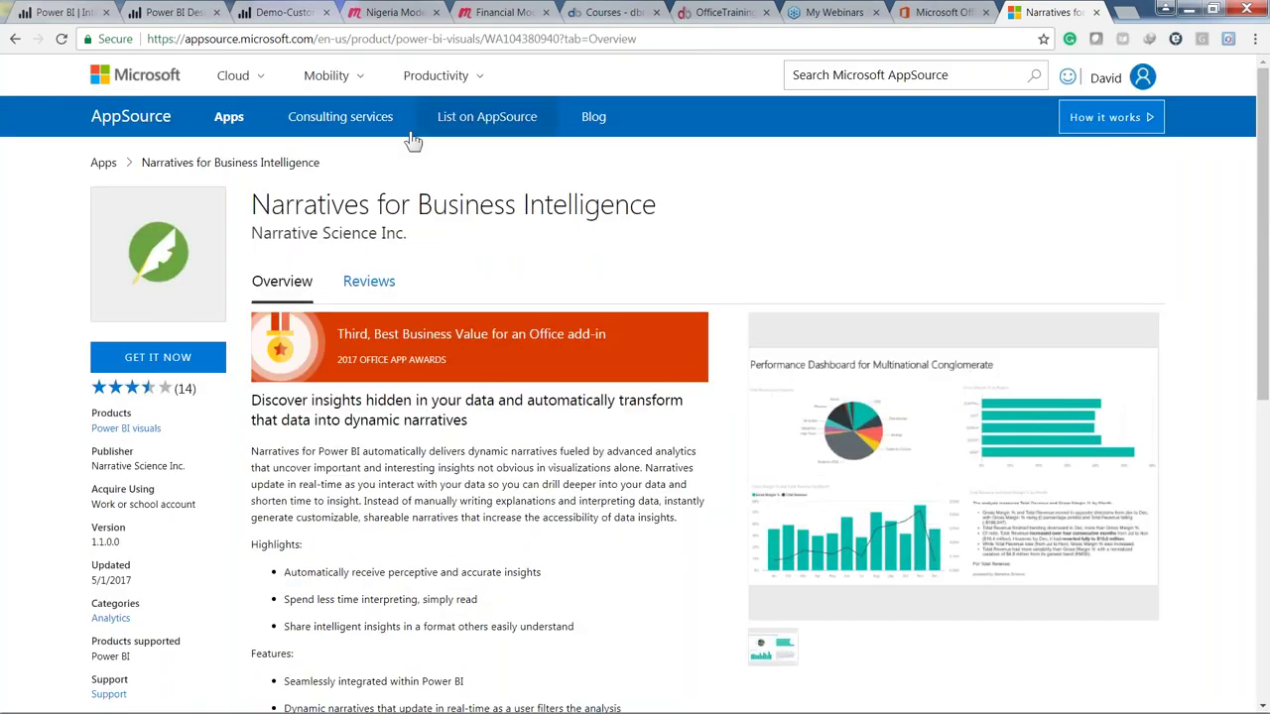
click(161, 359)
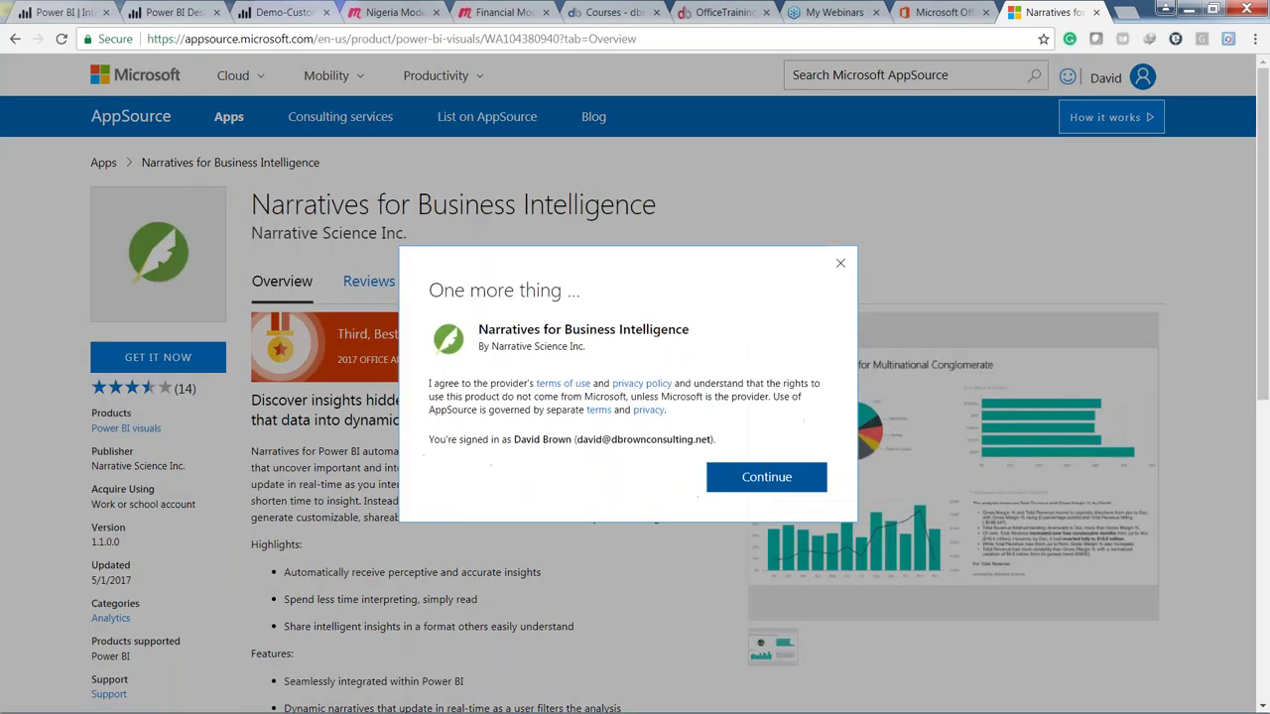
Step: Continue past consent, save the sample report .pbix to the Desktop, and open it
click(748, 473)
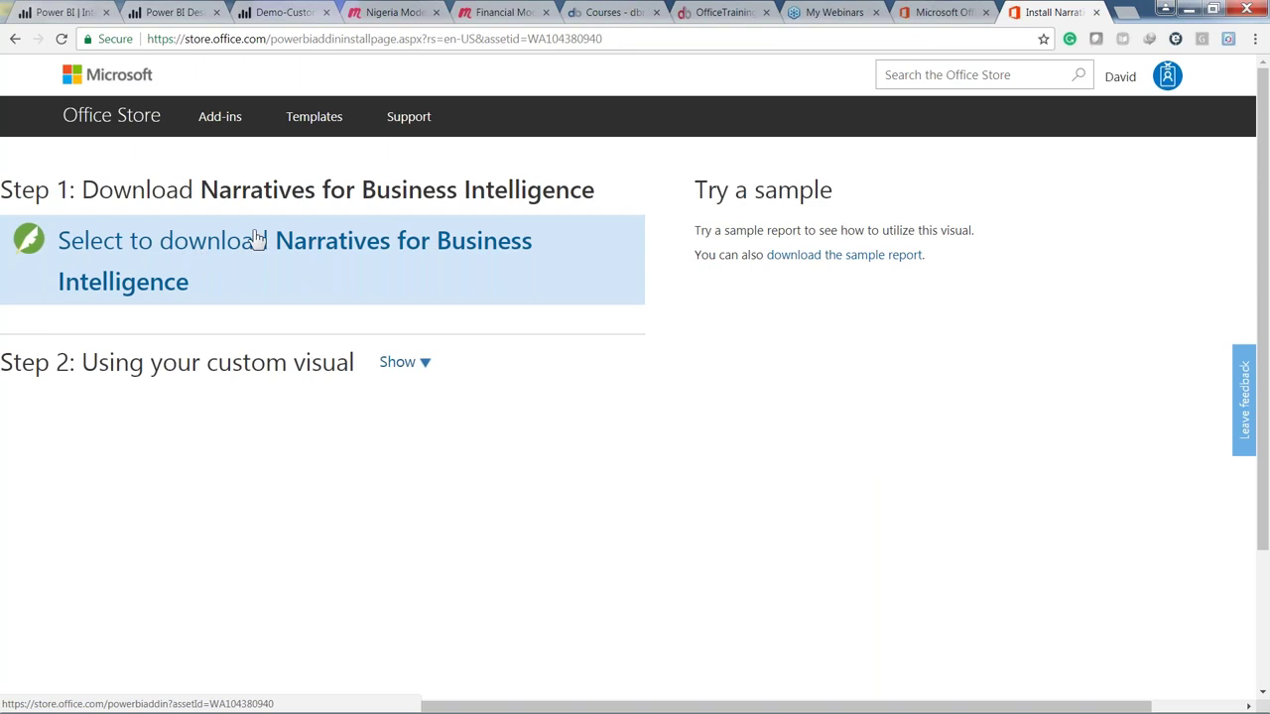
click(876, 256)
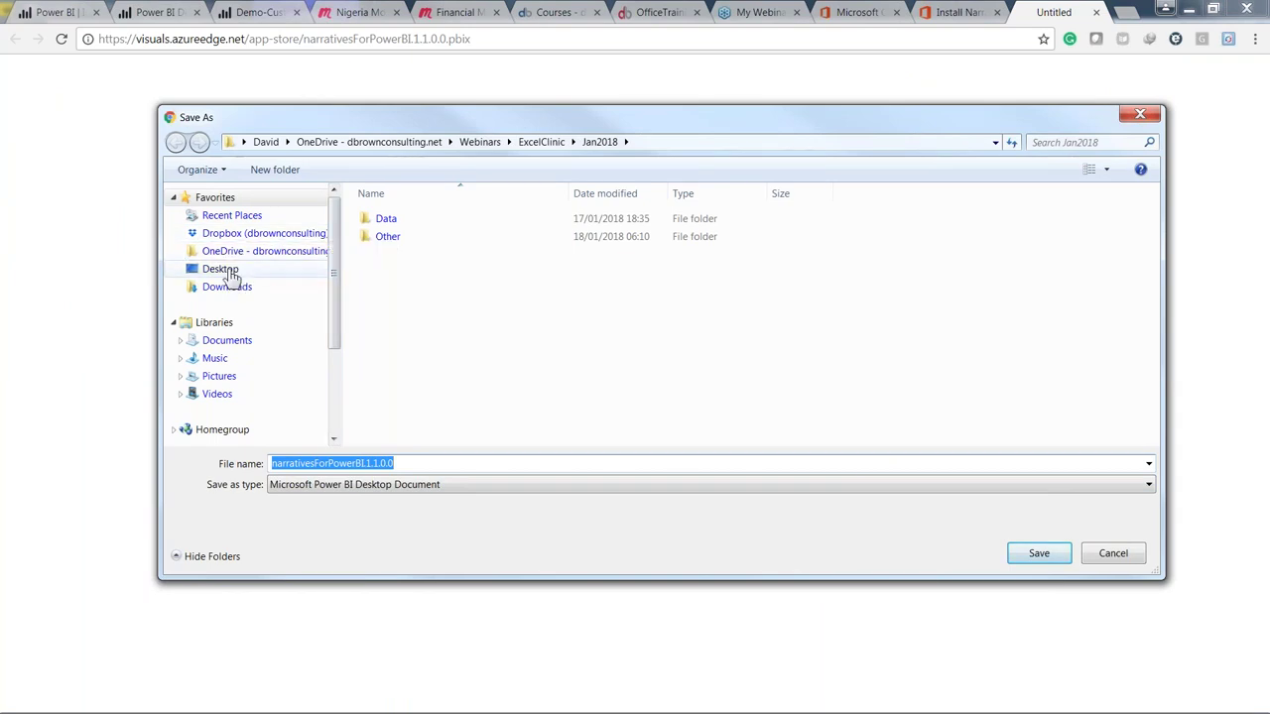
click(228, 273)
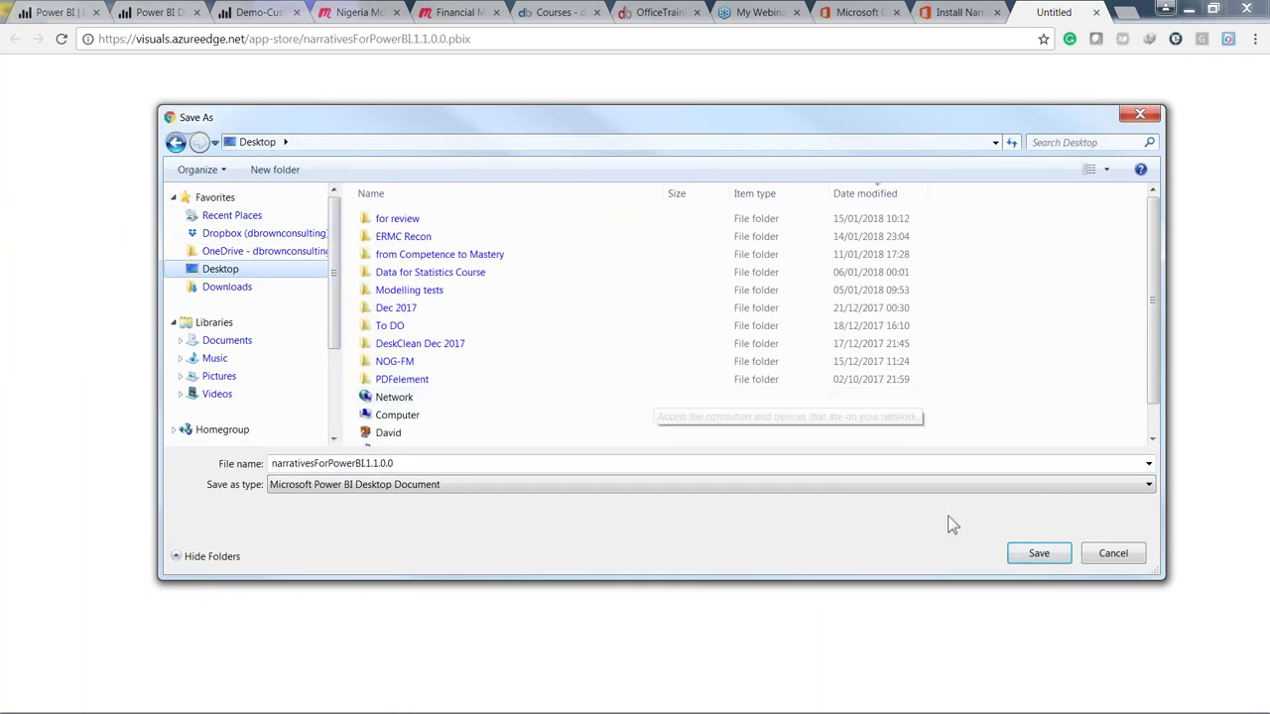
click(1042, 558)
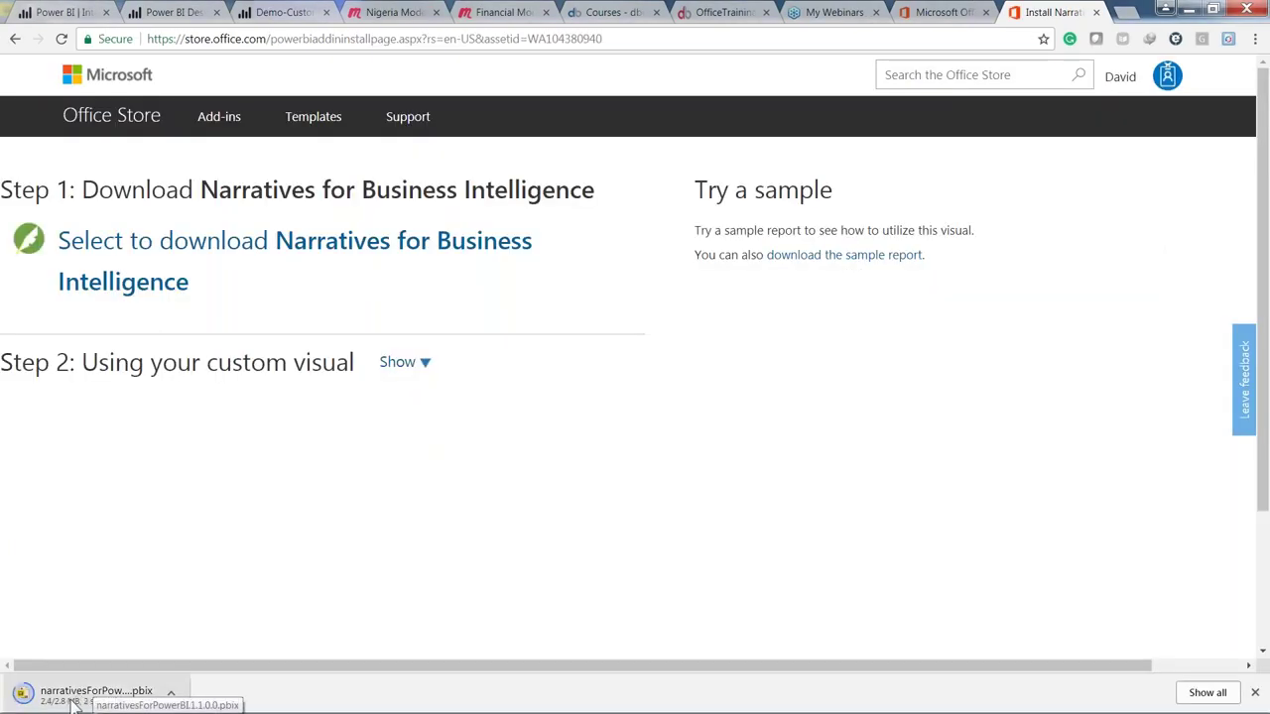
click(74, 702)
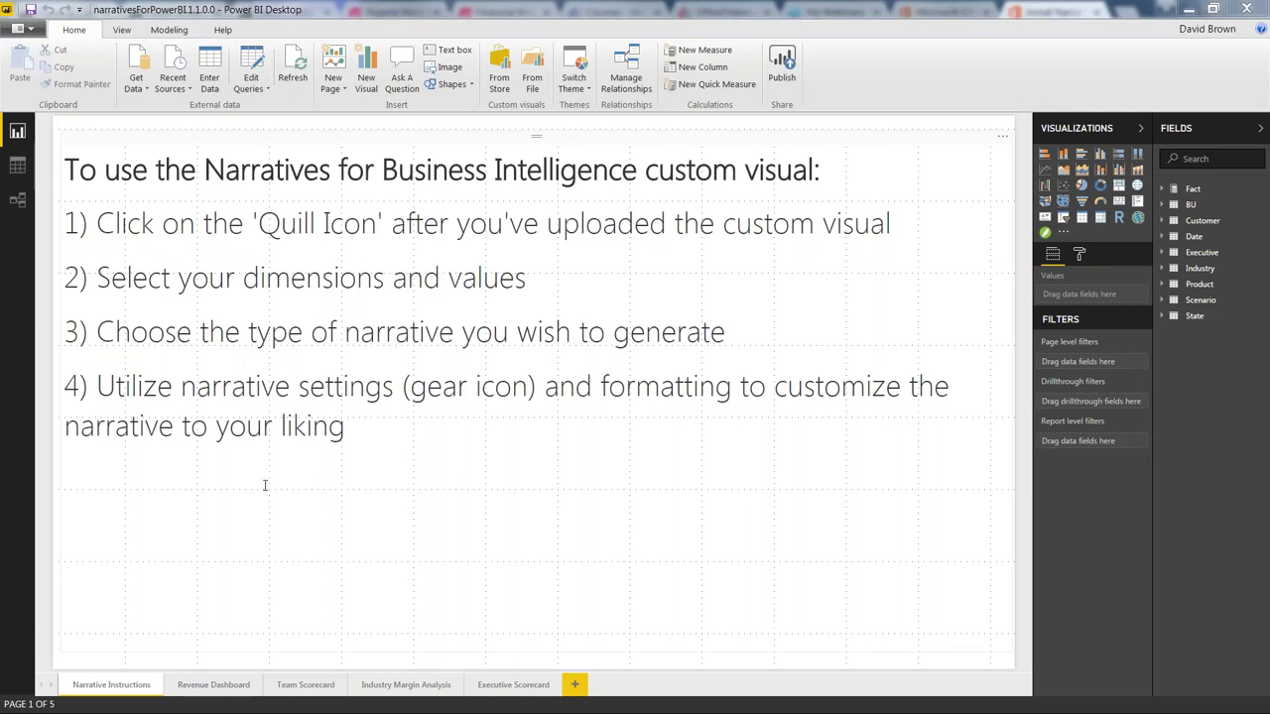
Step: View the sample's Revenue Dashboard page, then the Executive Scorecard page
click(208, 684)
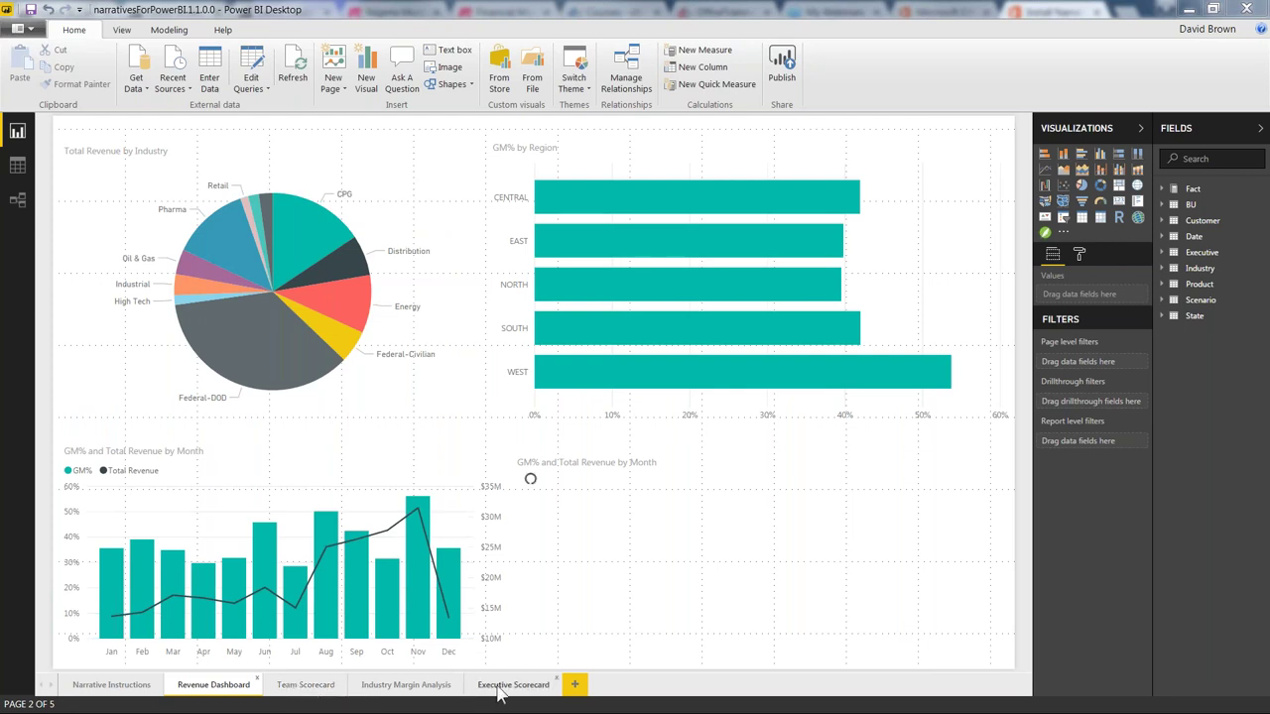
click(513, 685)
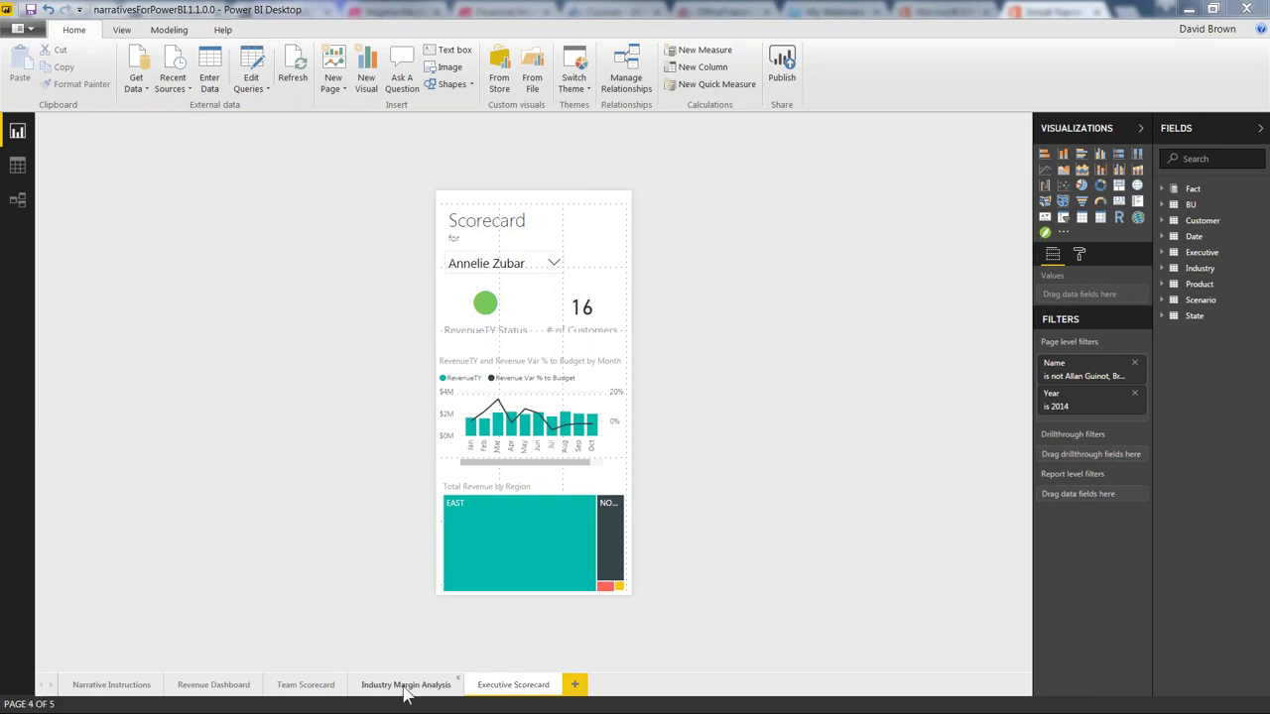
Step: Step through Industry Margin Analysis, Team Scorecard and Revenue Dashboard, then Alt+Tab to Chrome
click(406, 685)
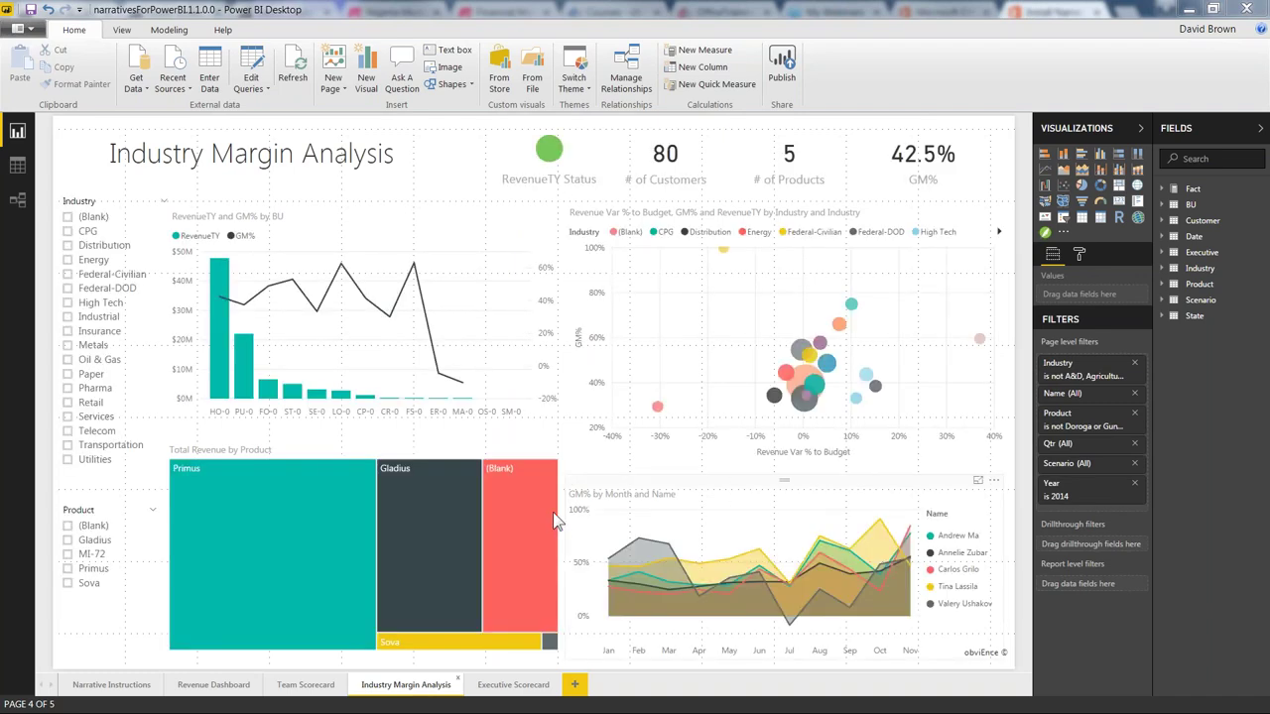
click(313, 682)
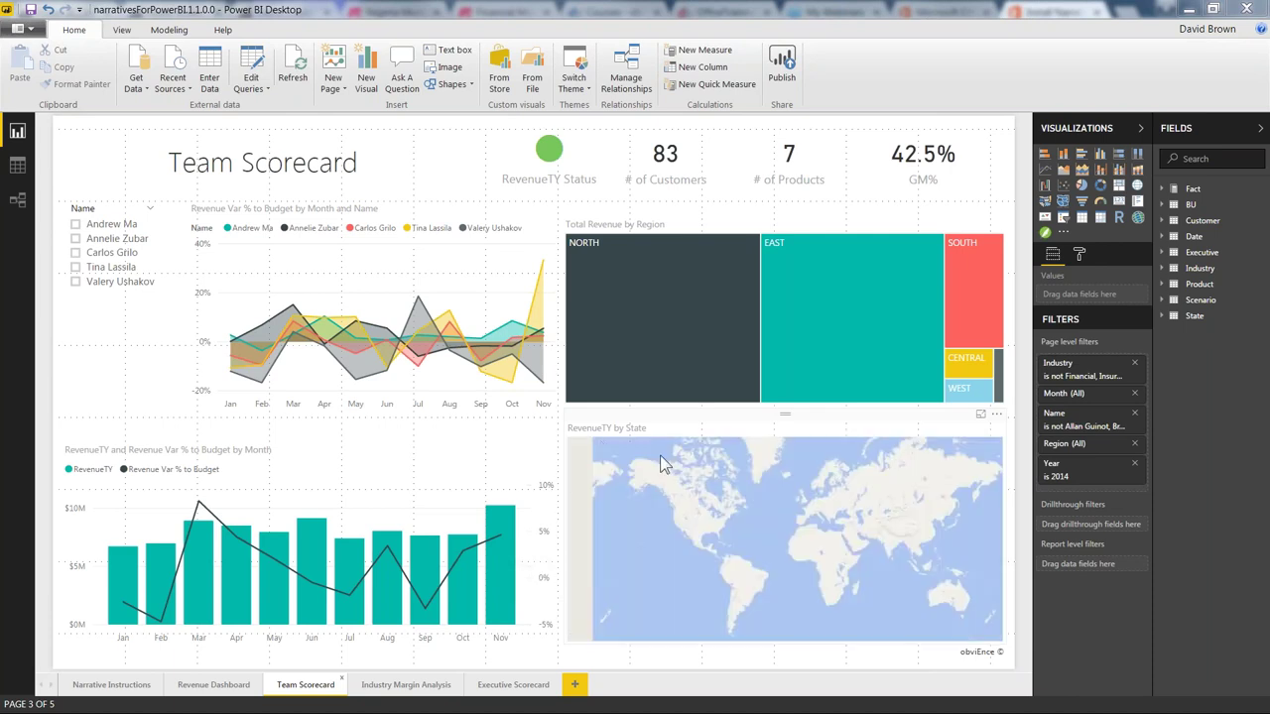
click(212, 684)
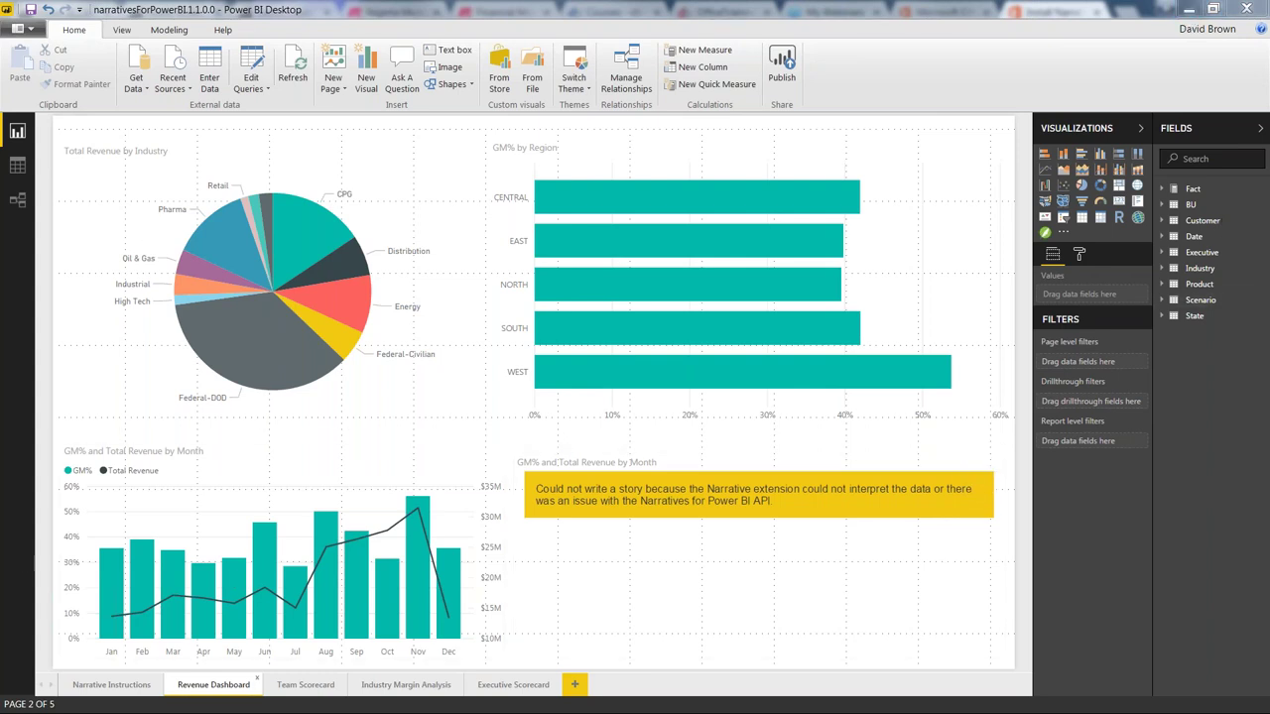
key(alt+Tab)
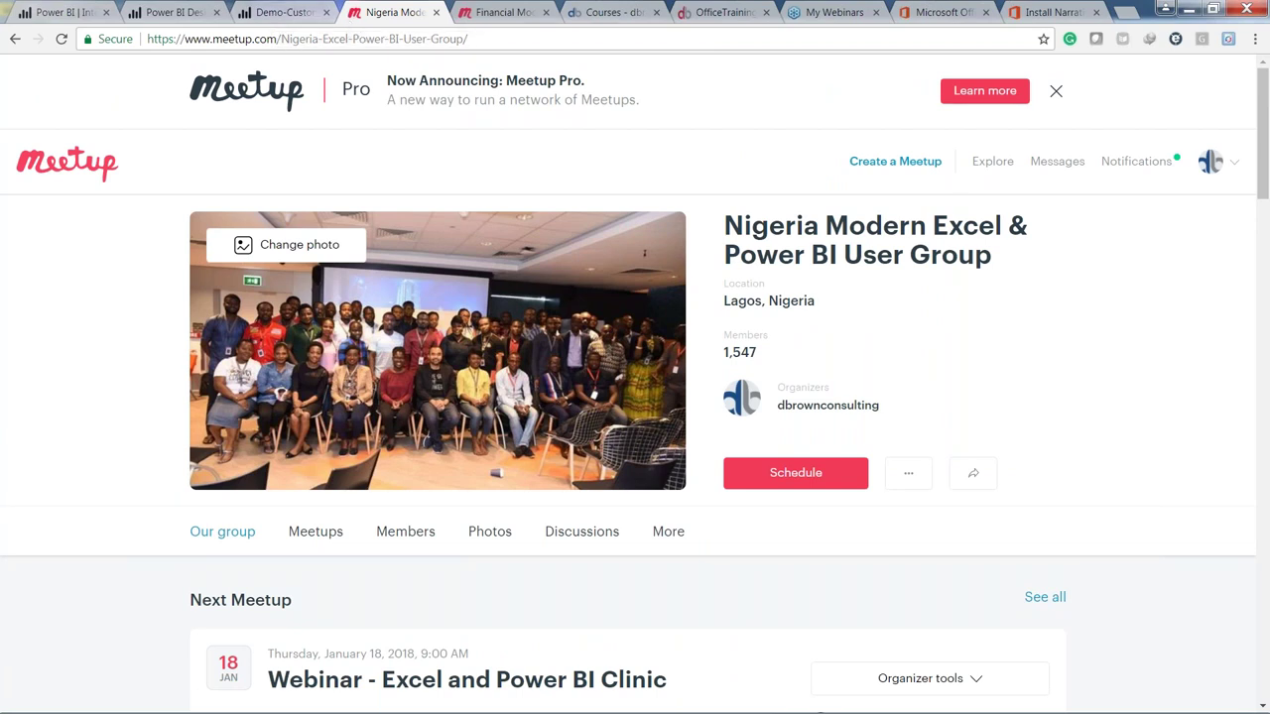
Step: Switch to the OfficeTrainingHub site and scroll through its Excel and Power Query course cards
click(712, 15)
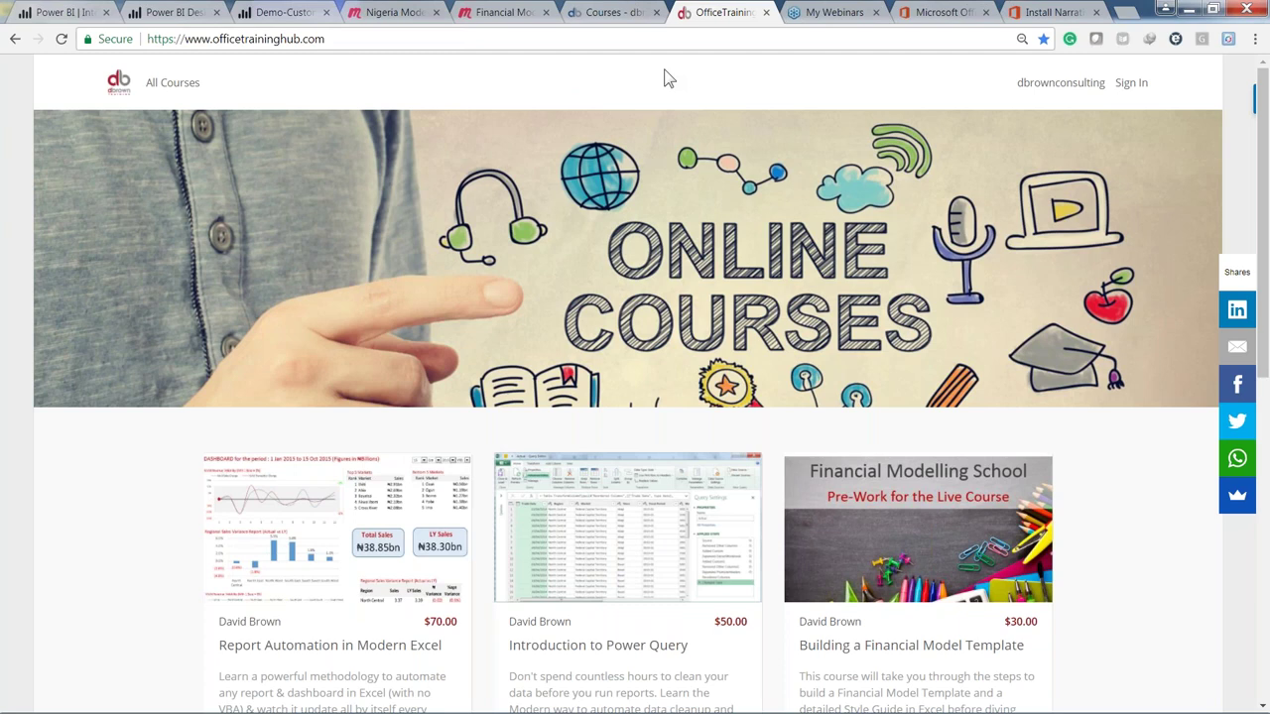
scroll(622, 465, down, 3)
scroll(595, 427, down, 3)
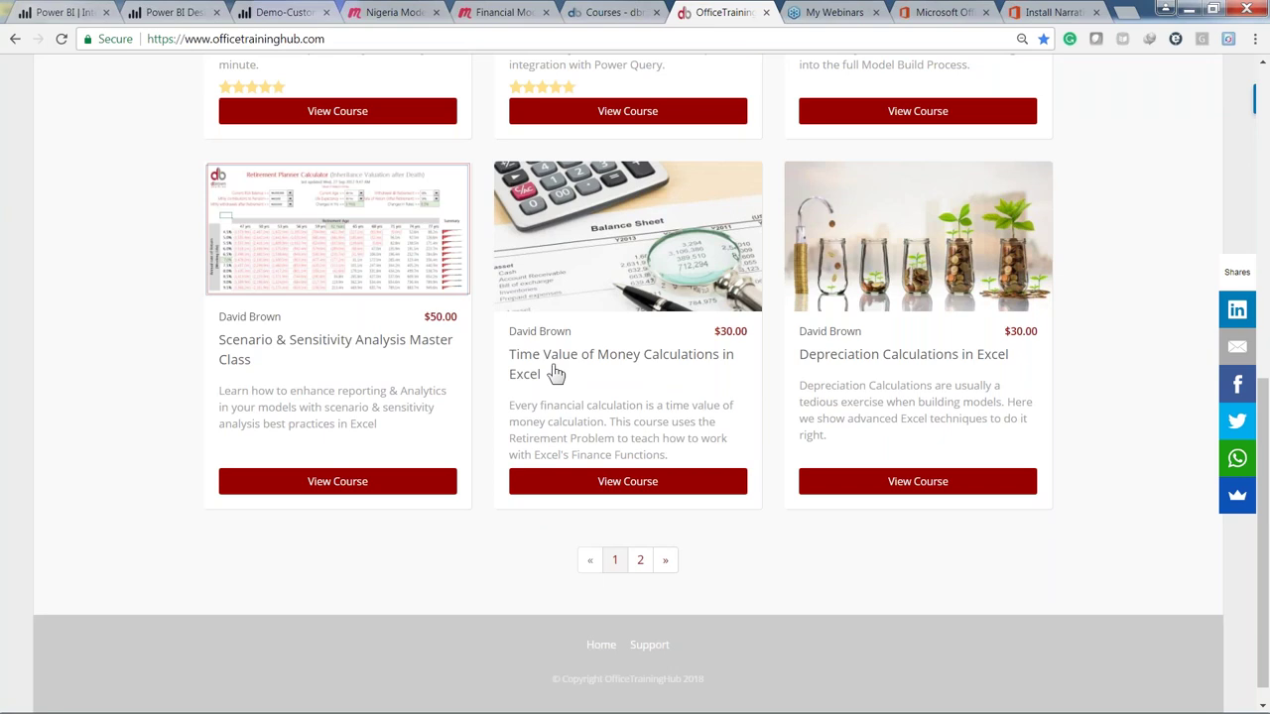
scroll(547, 375, up, 2)
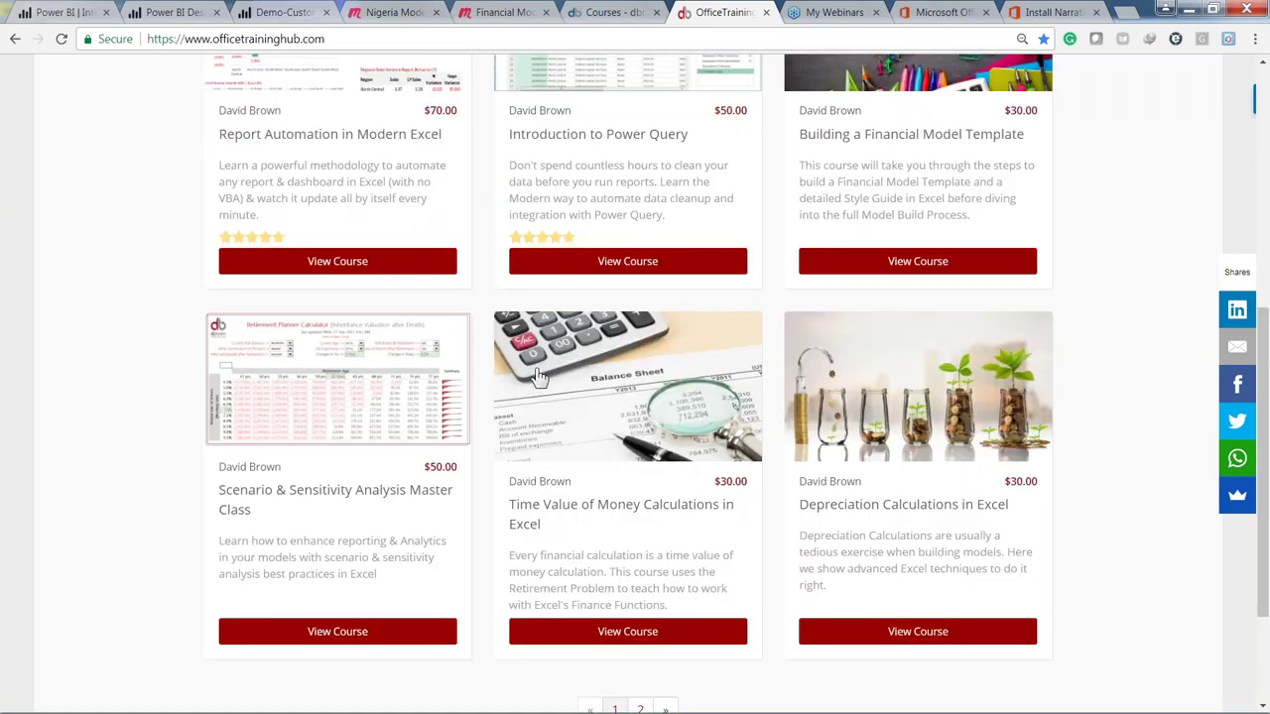
scroll(642, 357, up, 3)
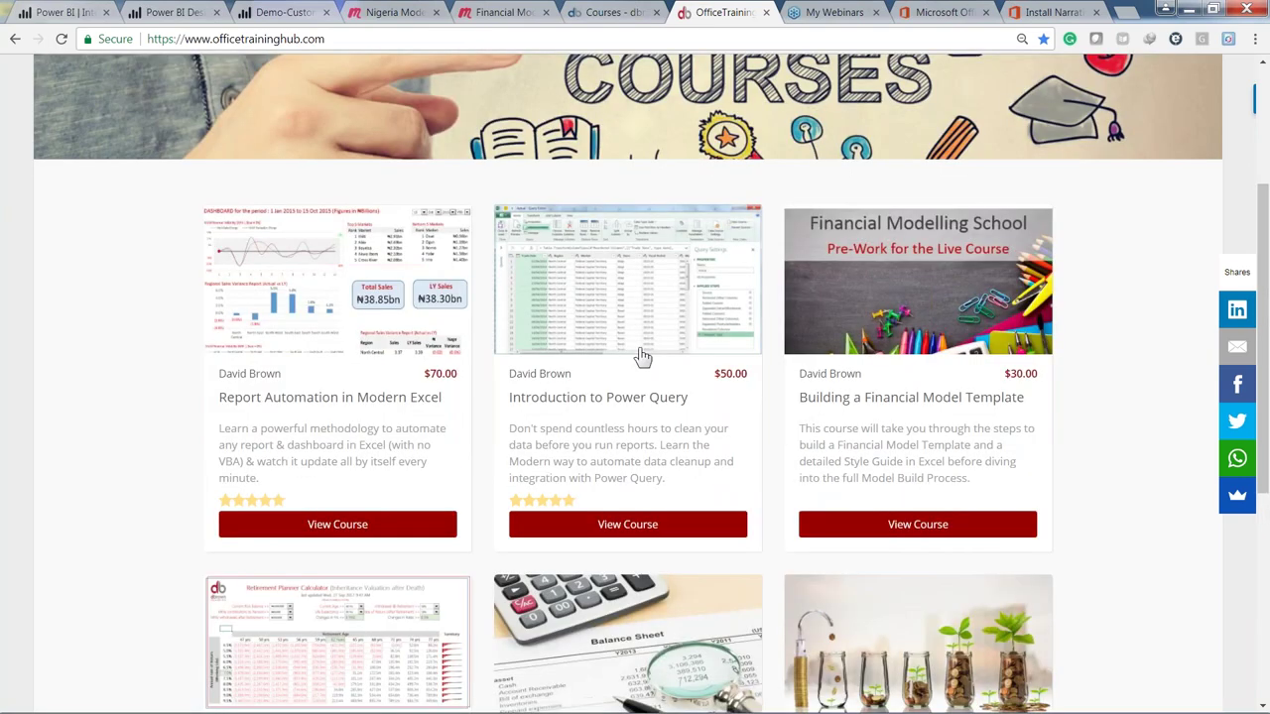
scroll(643, 357, up, 2)
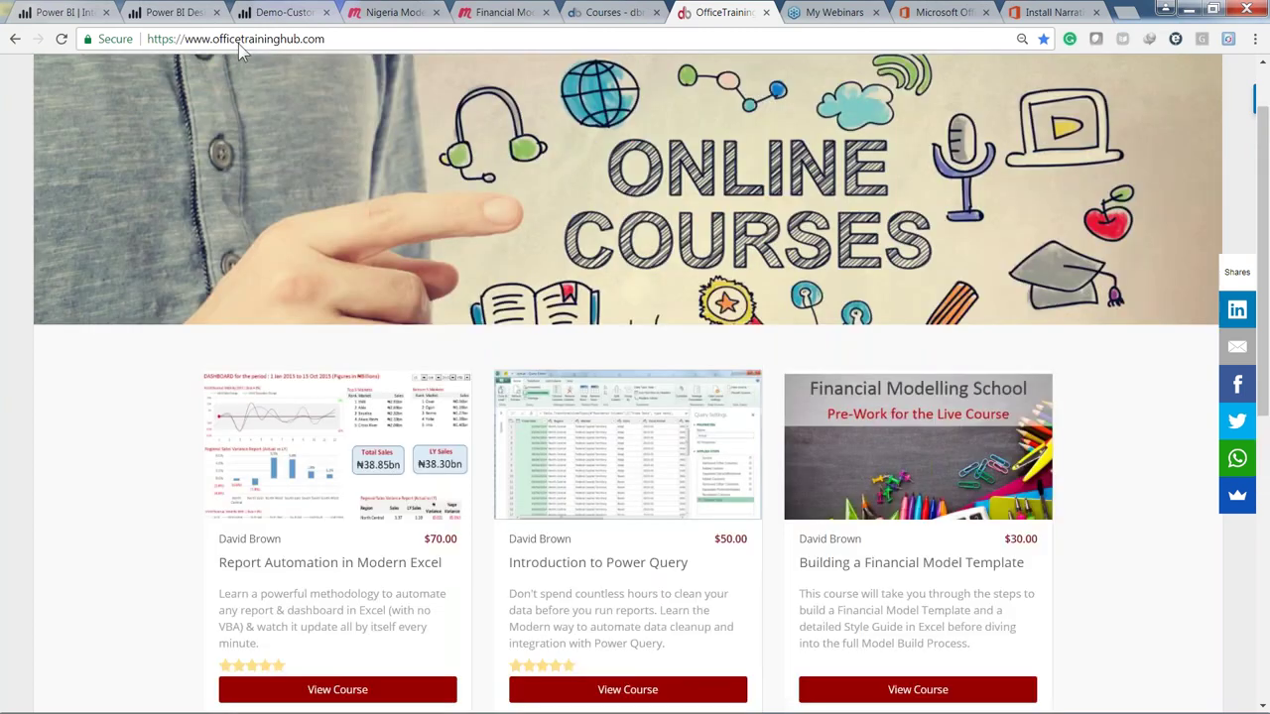
Step: Go to the dbrown consulting site's Training > Online Courses page
click(613, 14)
mouse_move(490, 169)
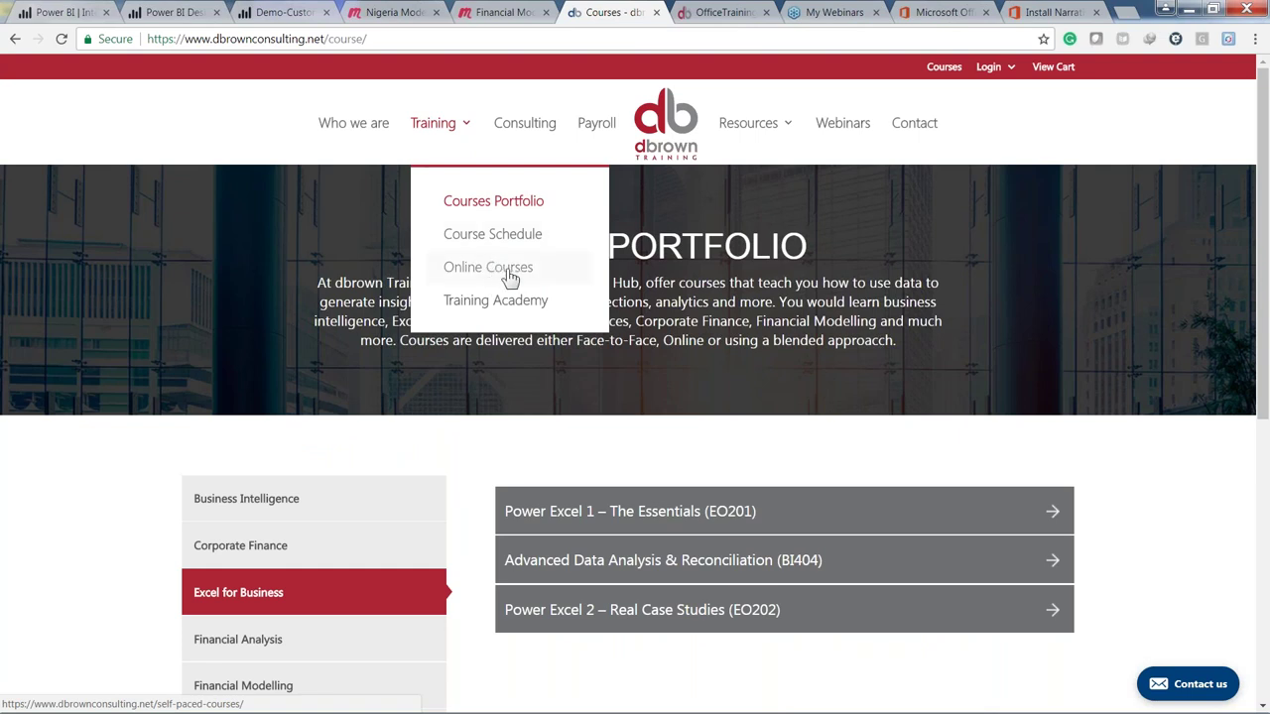
click(509, 277)
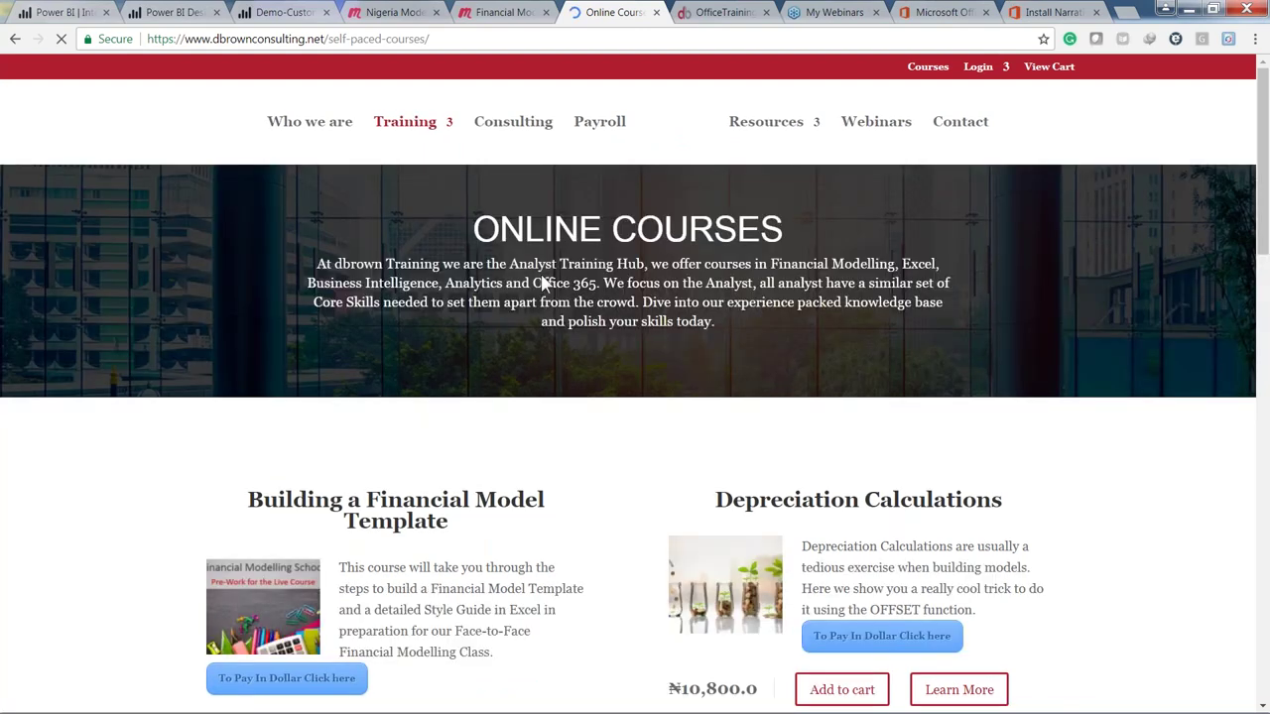
Step: Browse the naira-priced course listings, highlighting the Report Automation in Modern Excel title
scroll(543, 284, down, 3)
scroll(404, 443, down, 3)
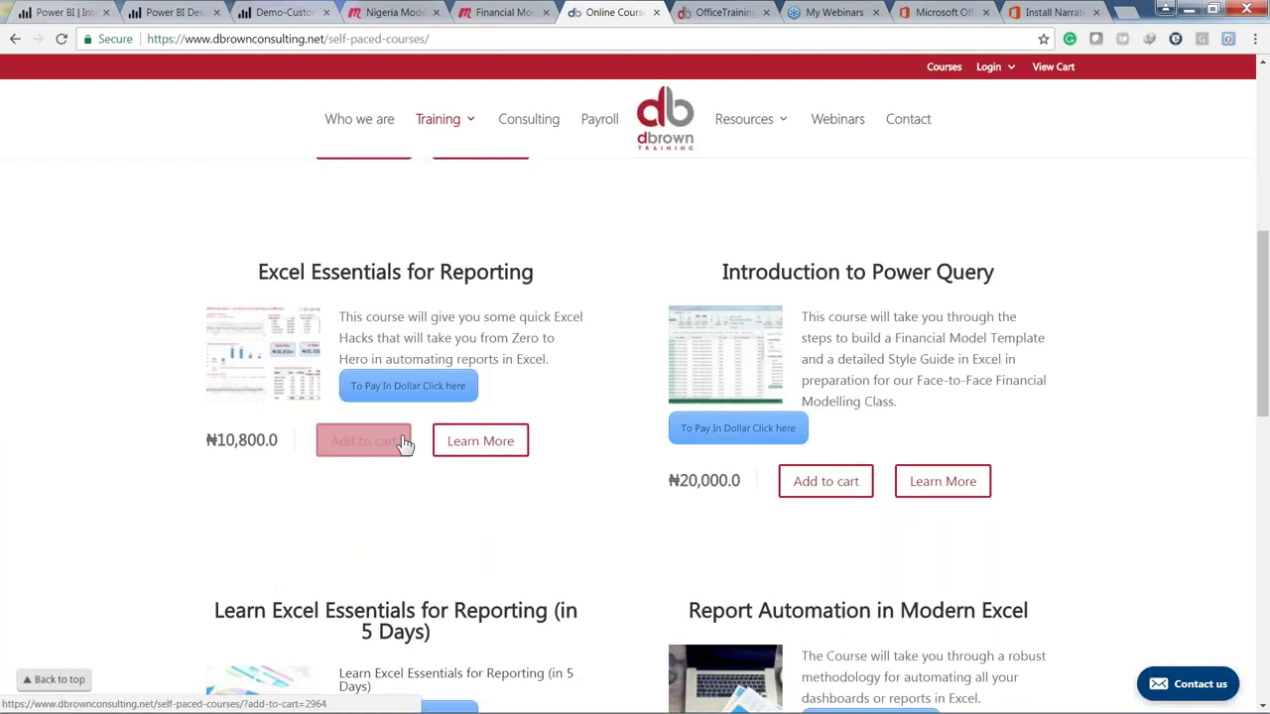
scroll(404, 443, down, 5)
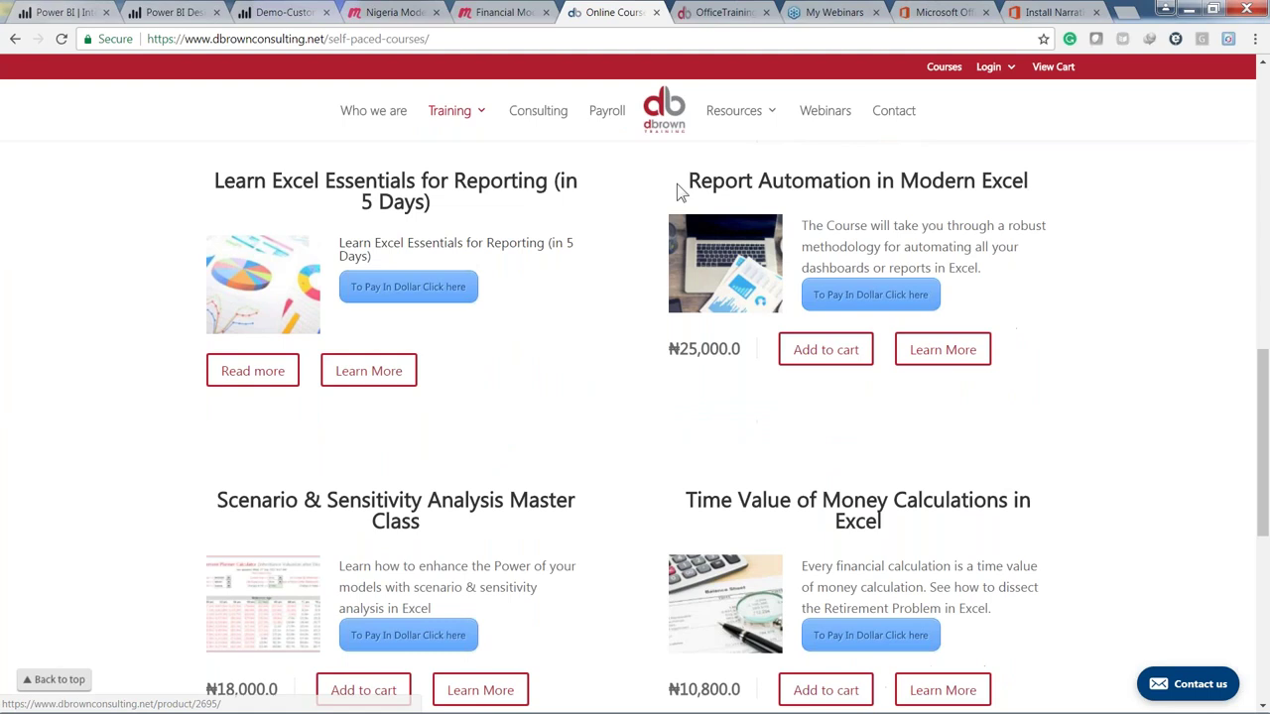
drag(680, 192, 1049, 206)
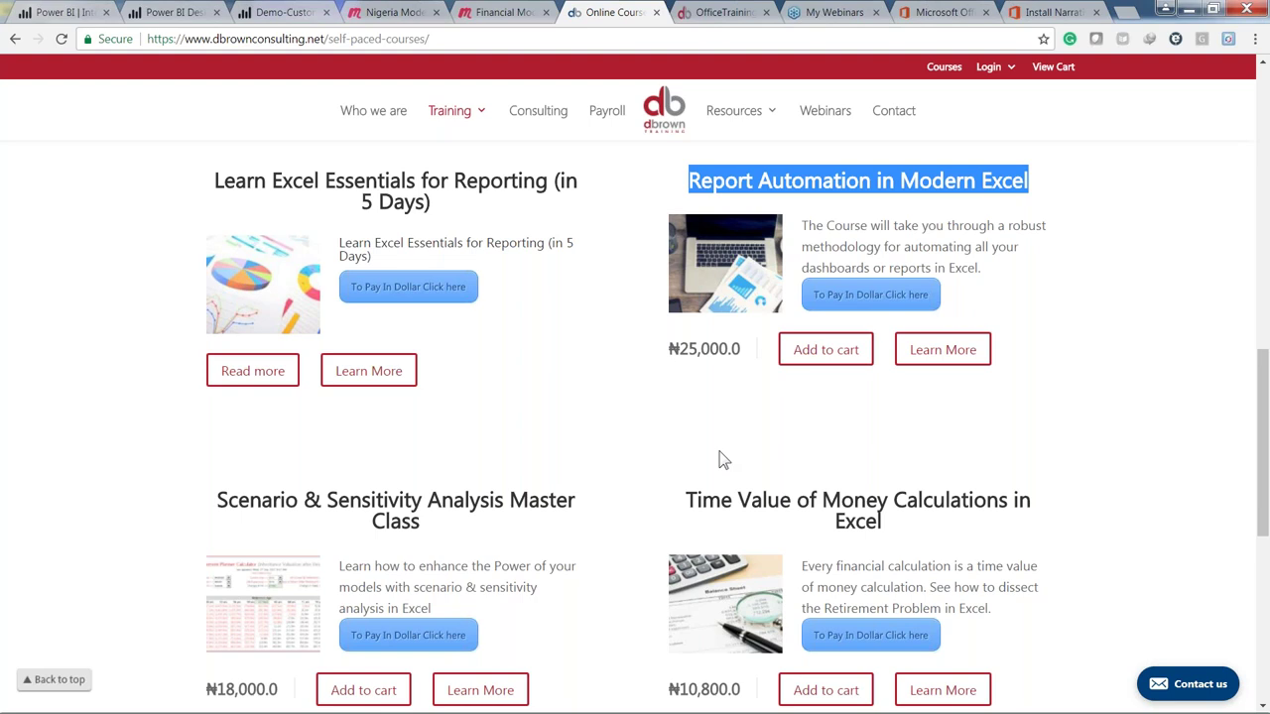
scroll(633, 463, down, 1)
scroll(633, 463, down, 3)
drag(213, 332, 249, 386)
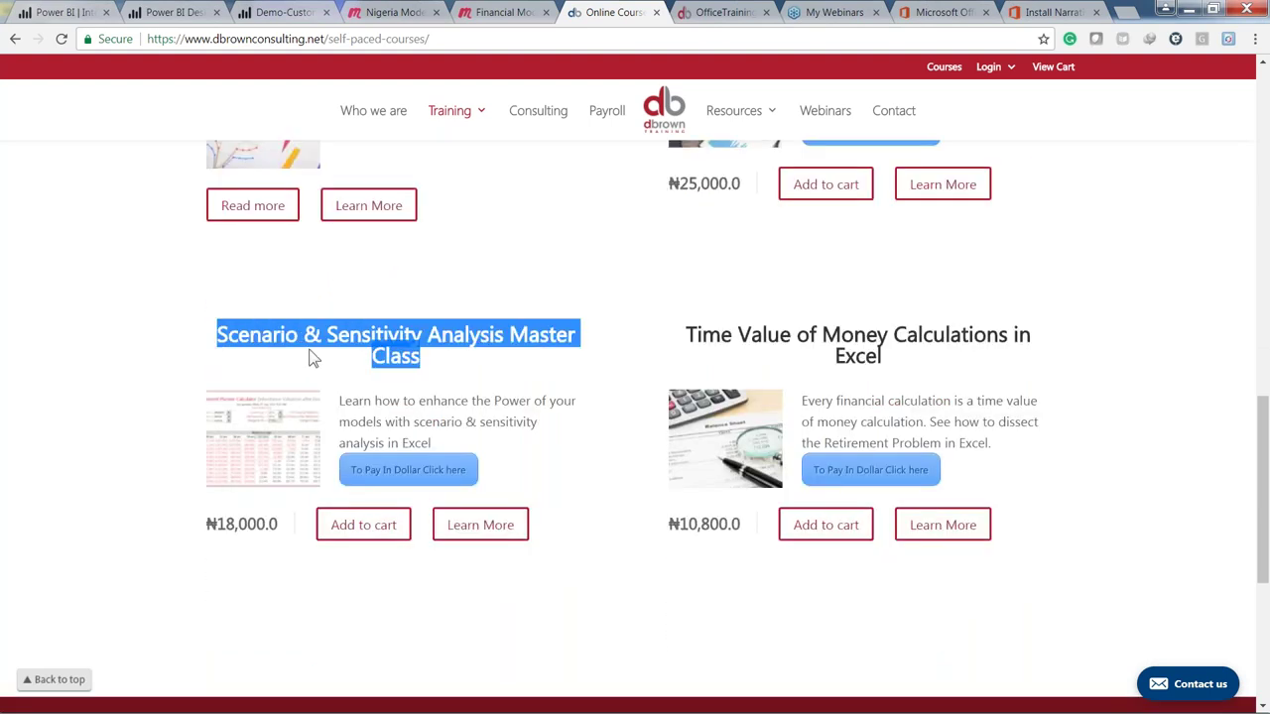
click(606, 284)
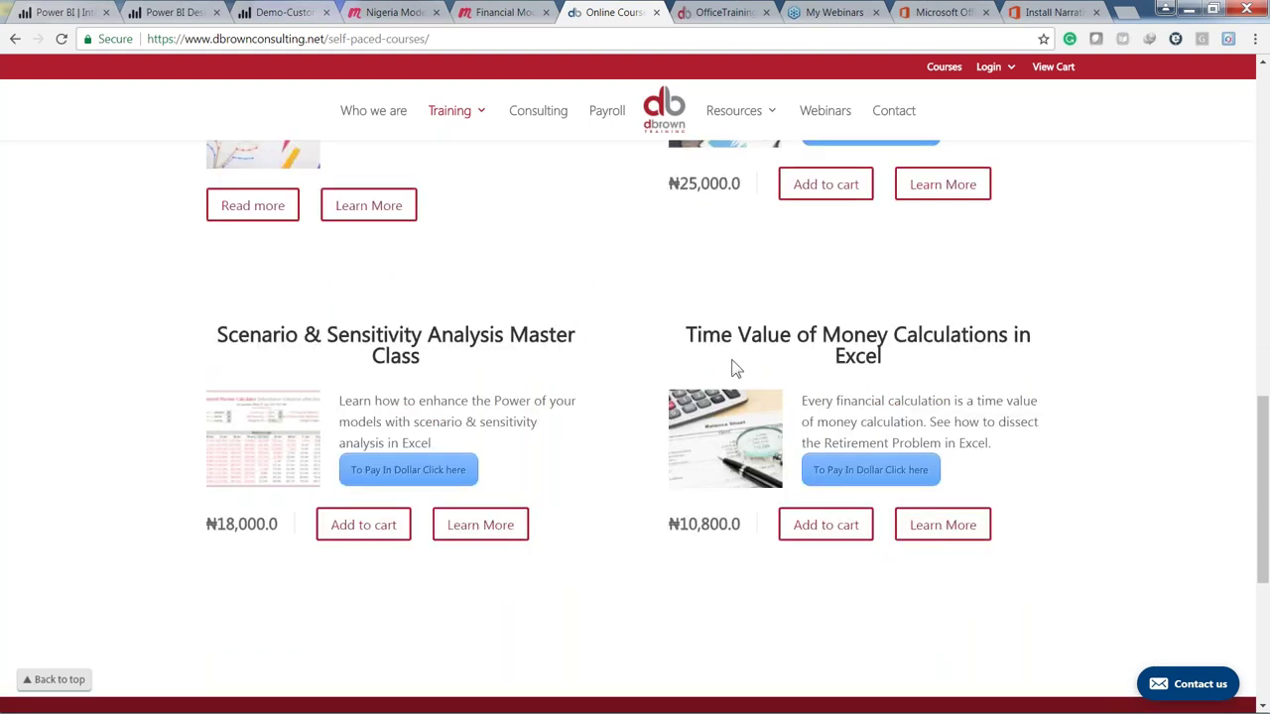
scroll(664, 347, down, 4)
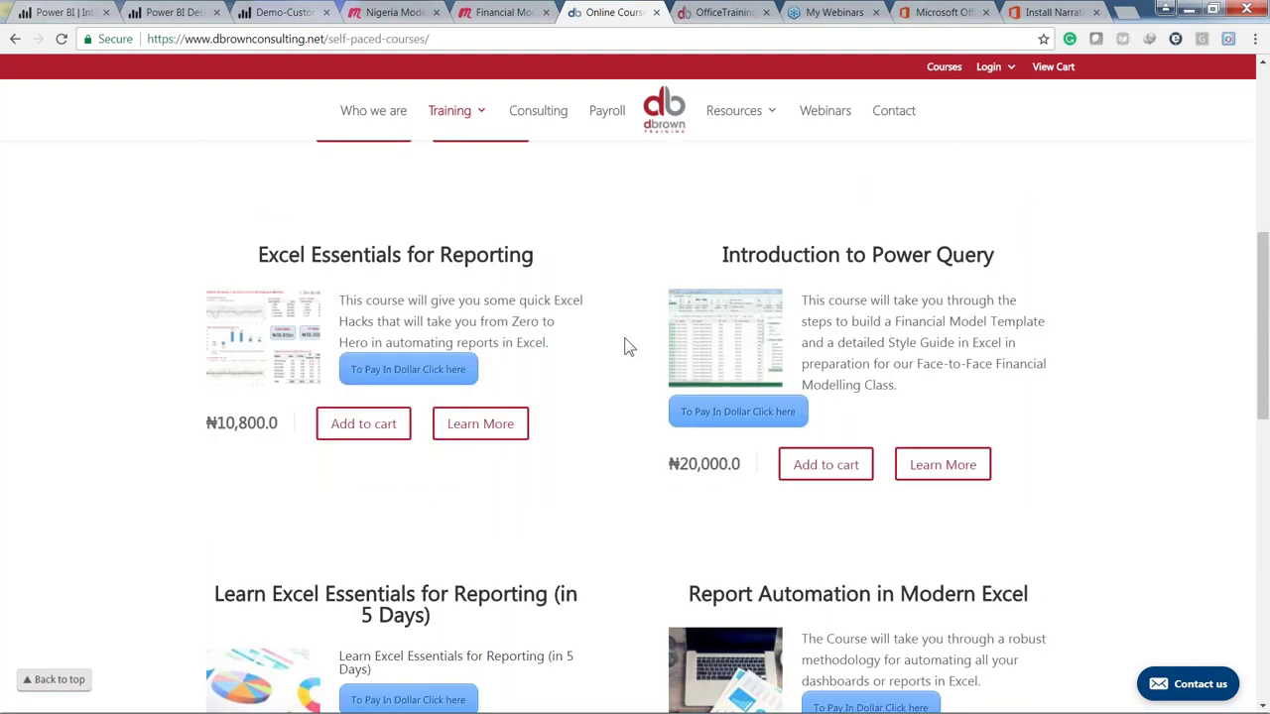
scroll(627, 347, up, 5)
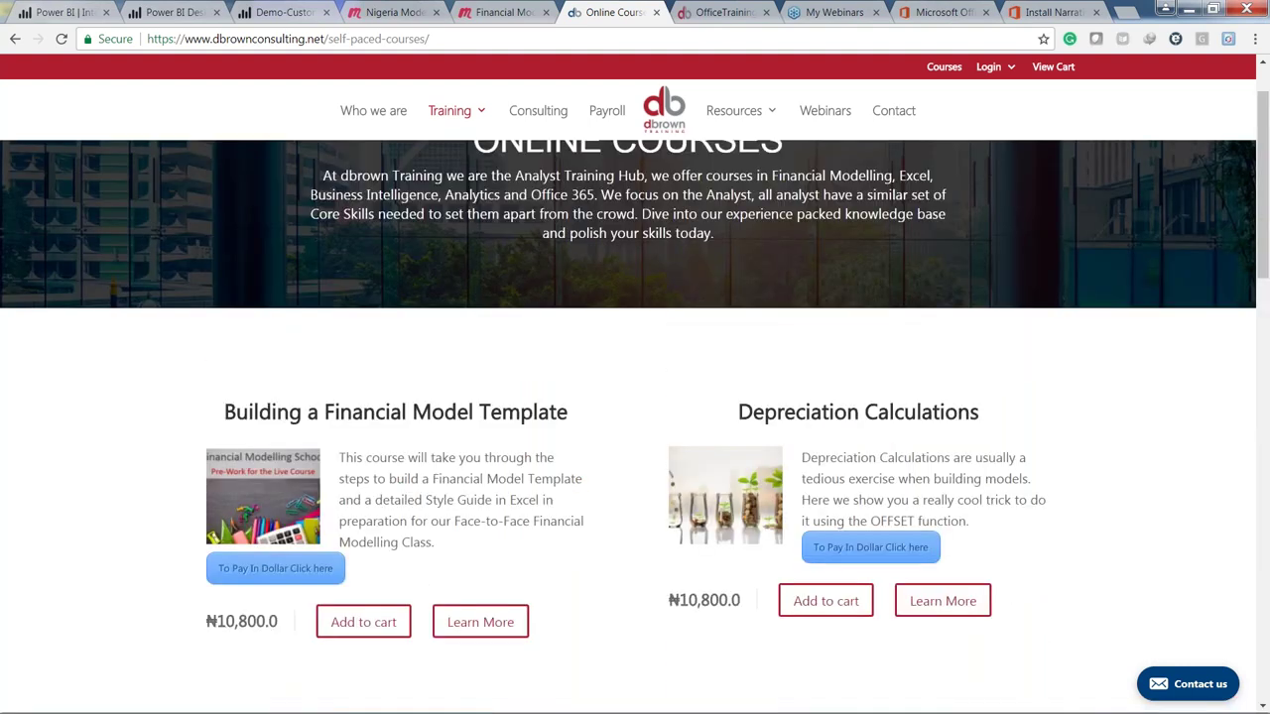